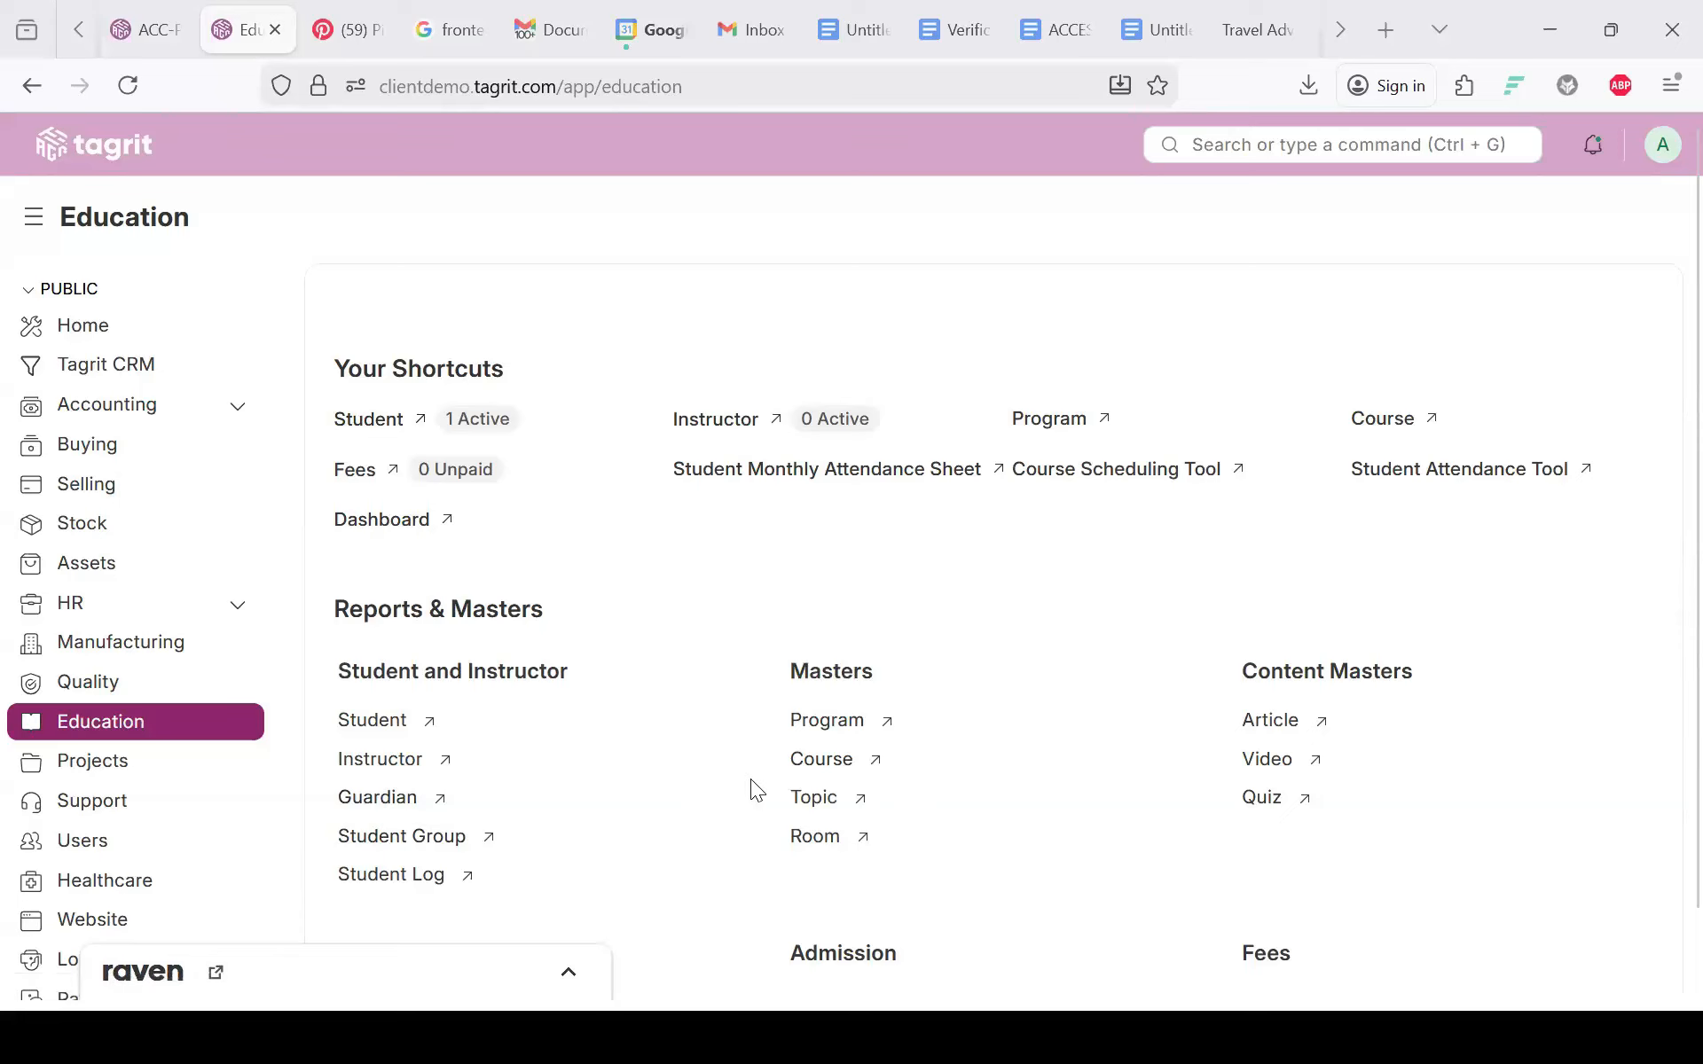
scroll(750, 778, "down", 3)
scroll(750, 778, "up", 3)
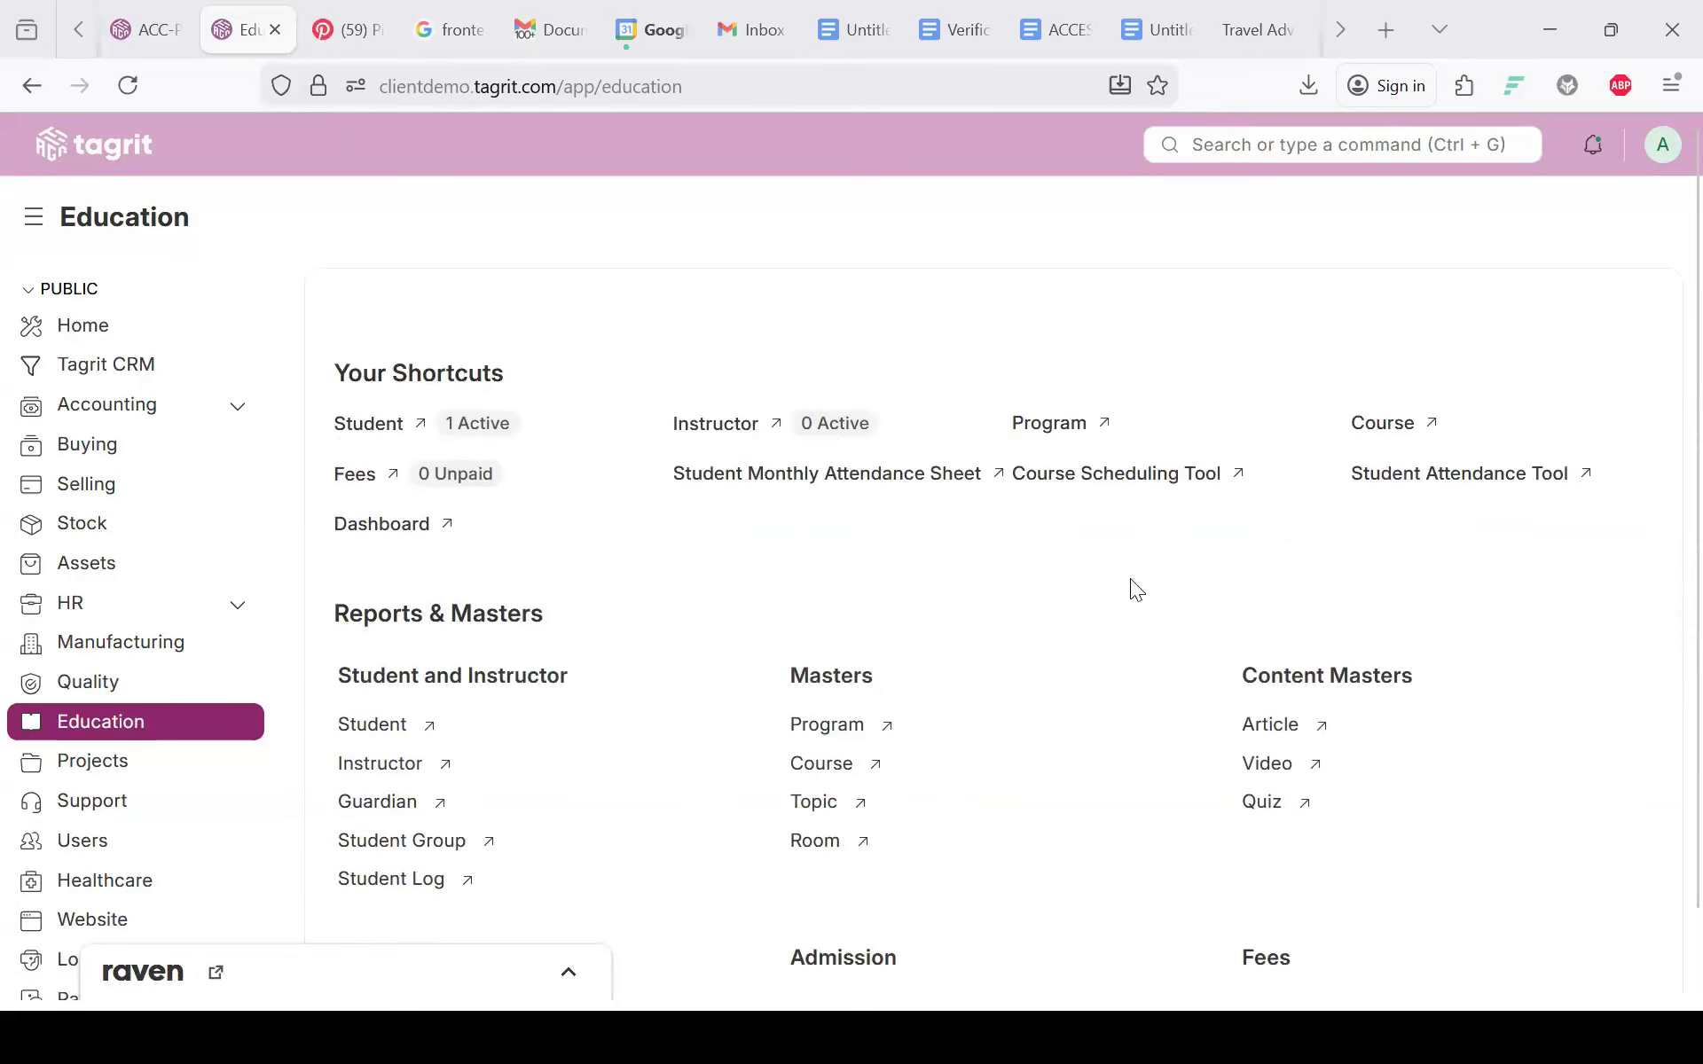
scroll(801, 623, "down", 1)
scroll(796, 612, "down", 3)
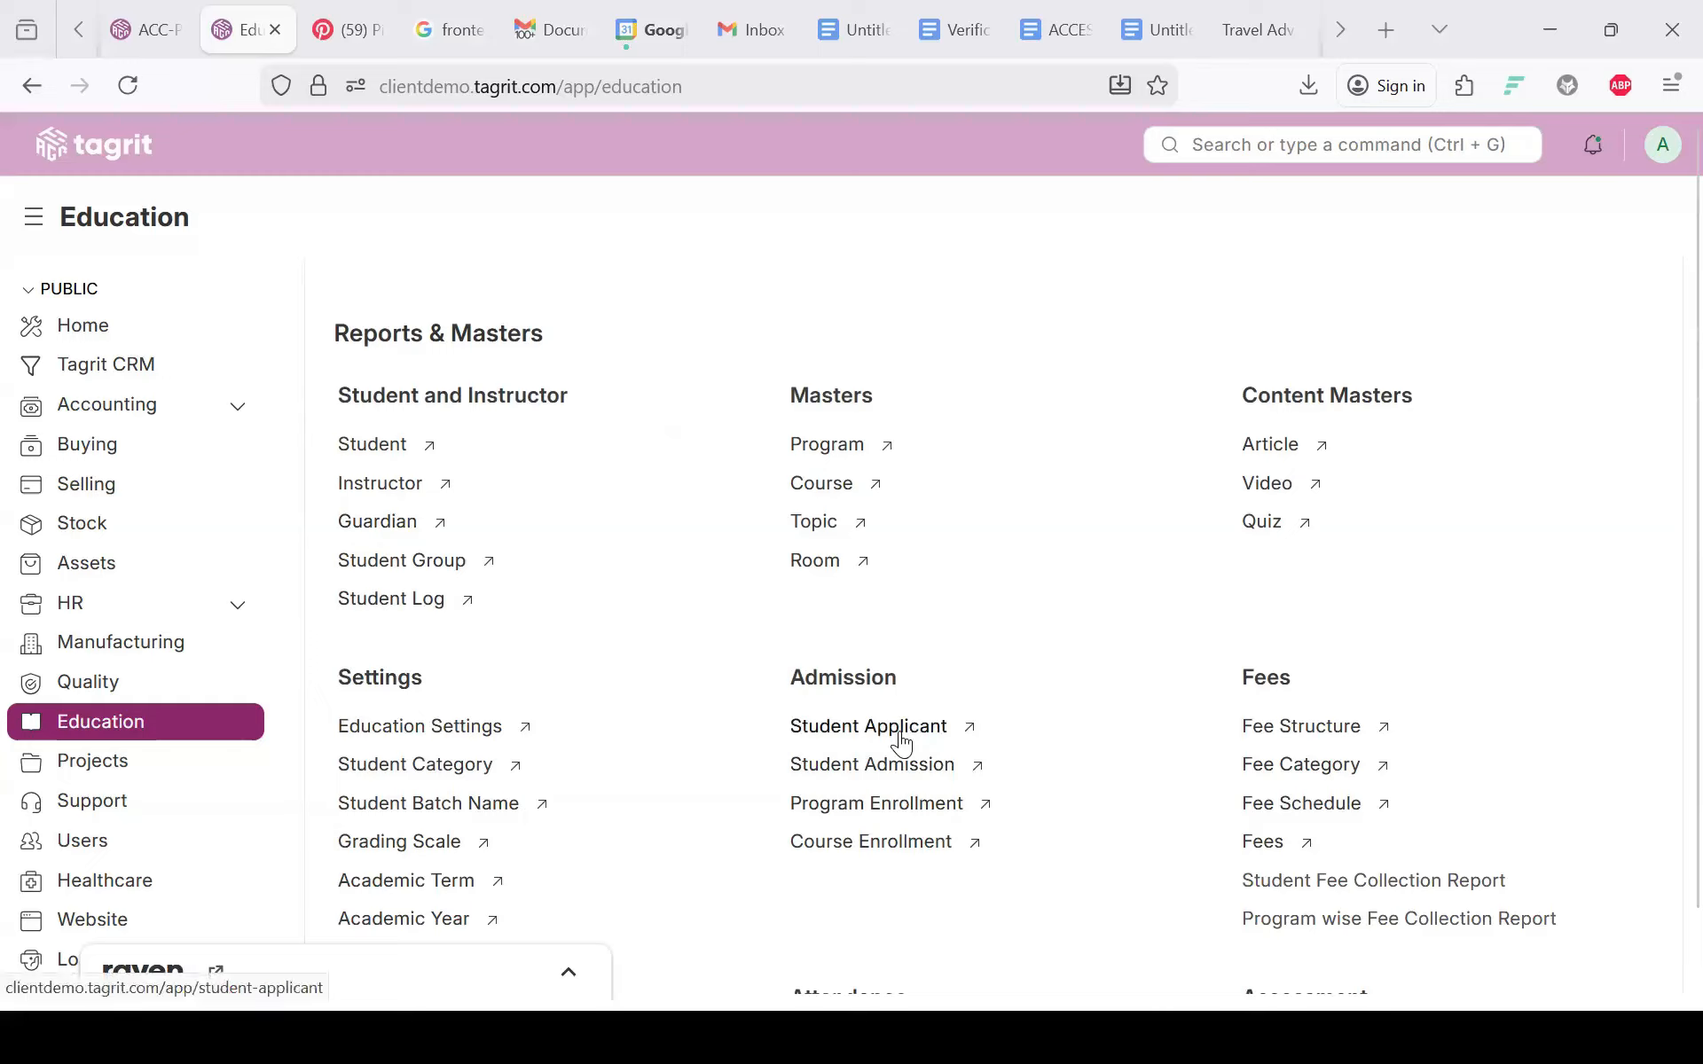
left_click(817, 737)
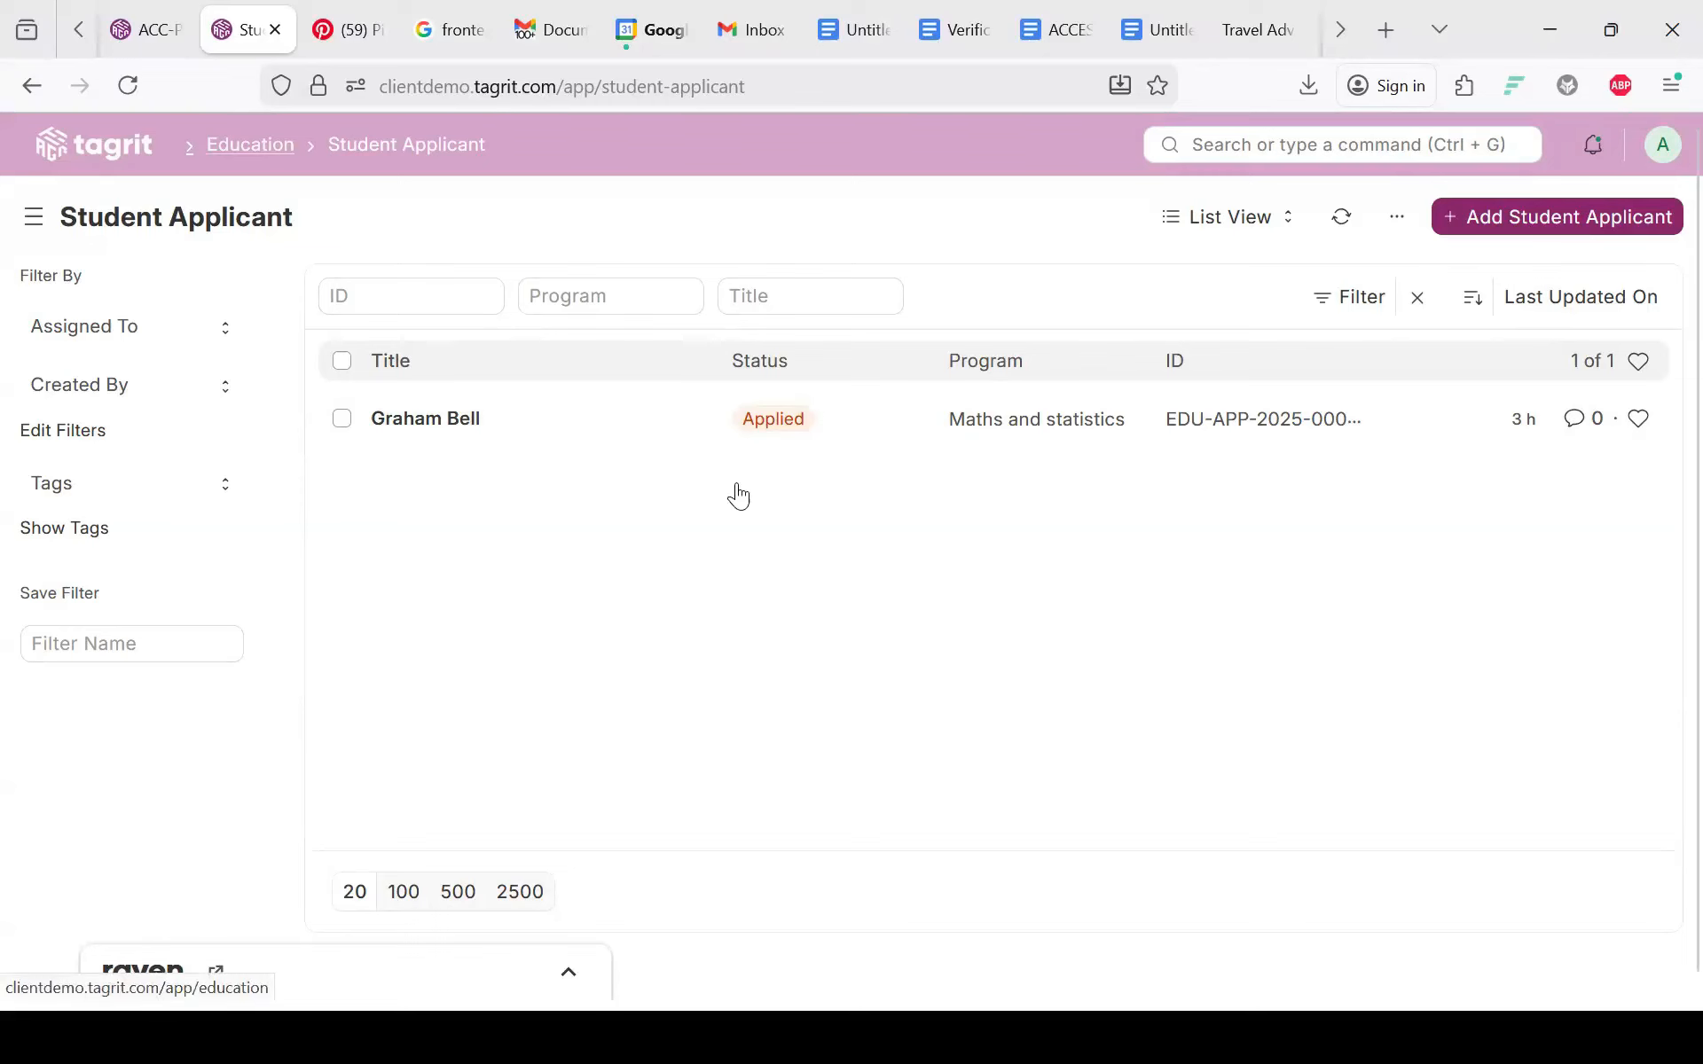
scroll(605, 675, "down", 6)
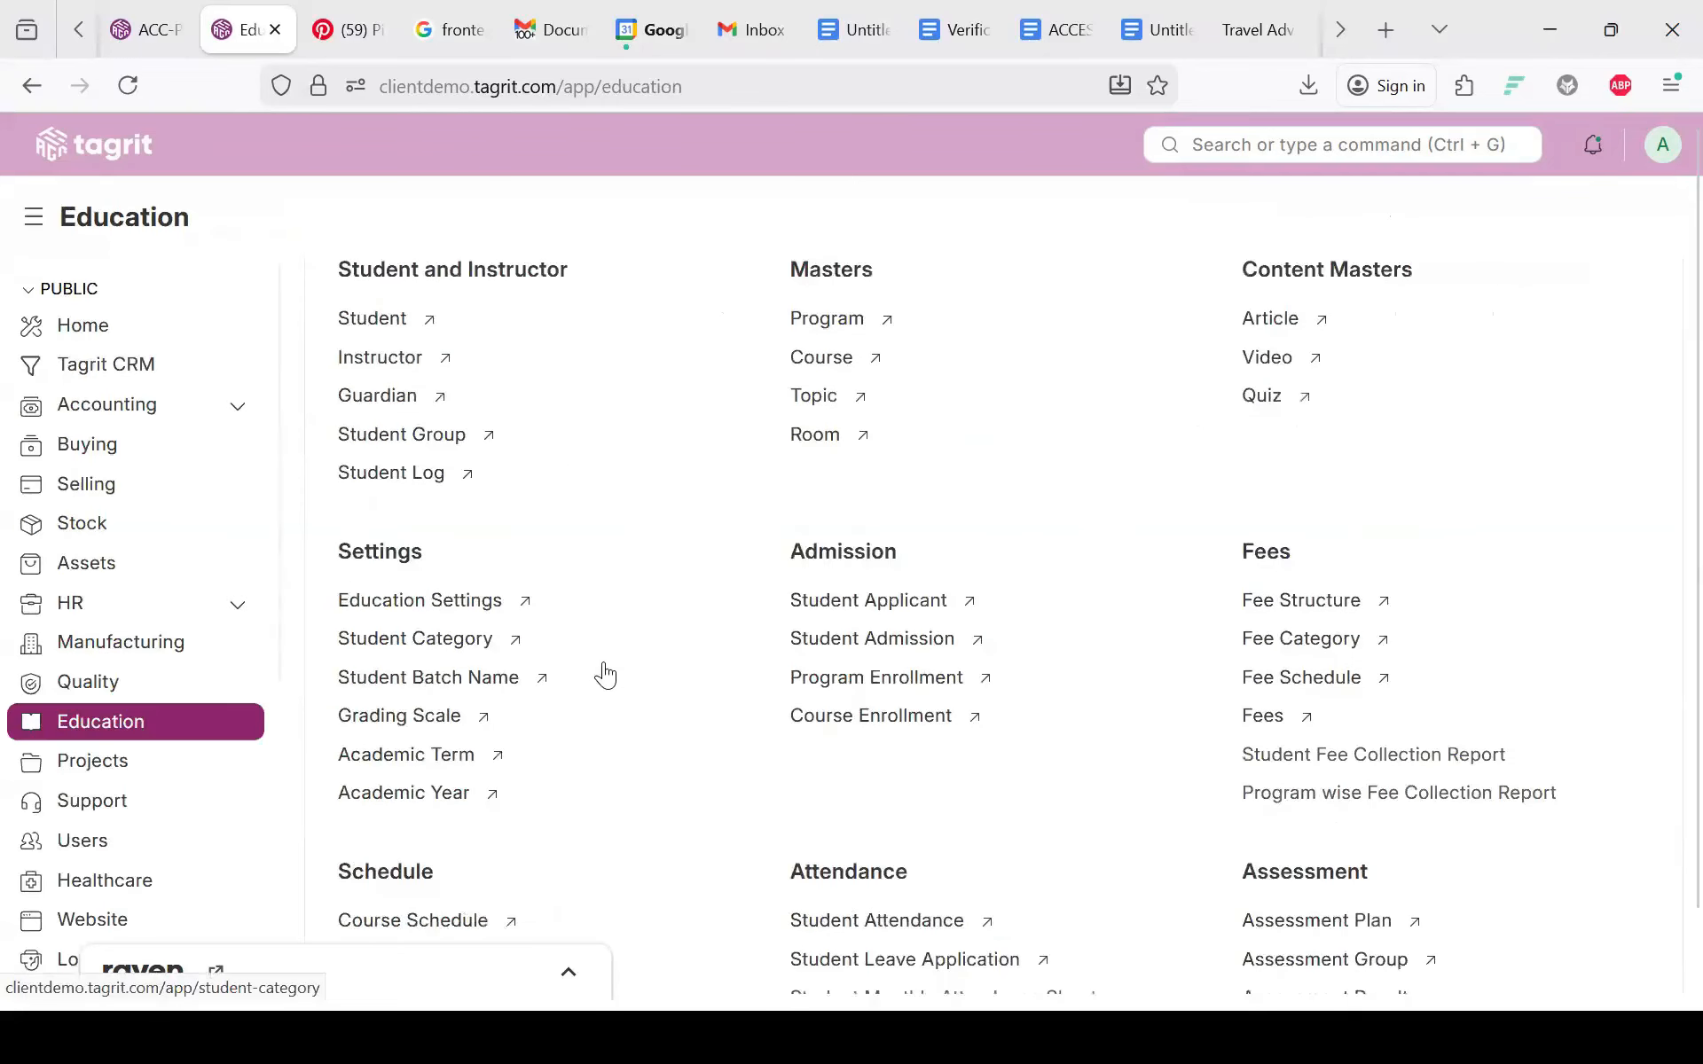
scroll(605, 676, "up", 3)
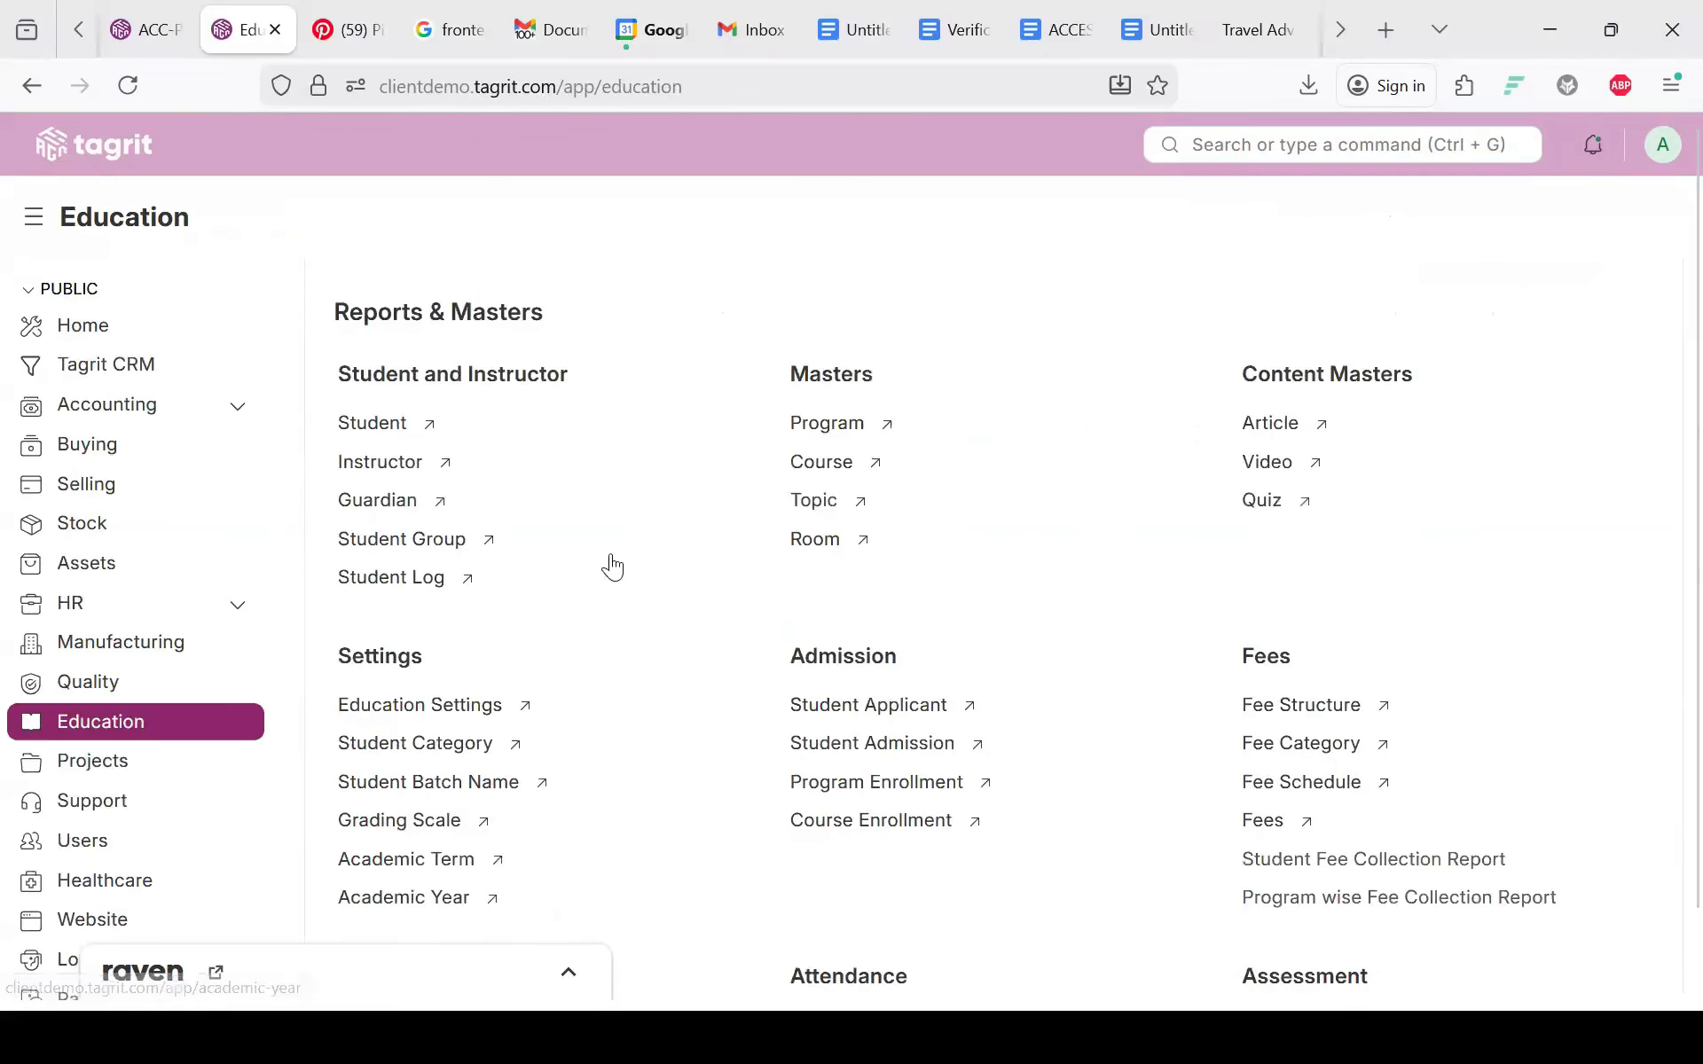
Step: Start a new student record and enter the first name, moving the surname into Middle Name
left_click(396, 432)
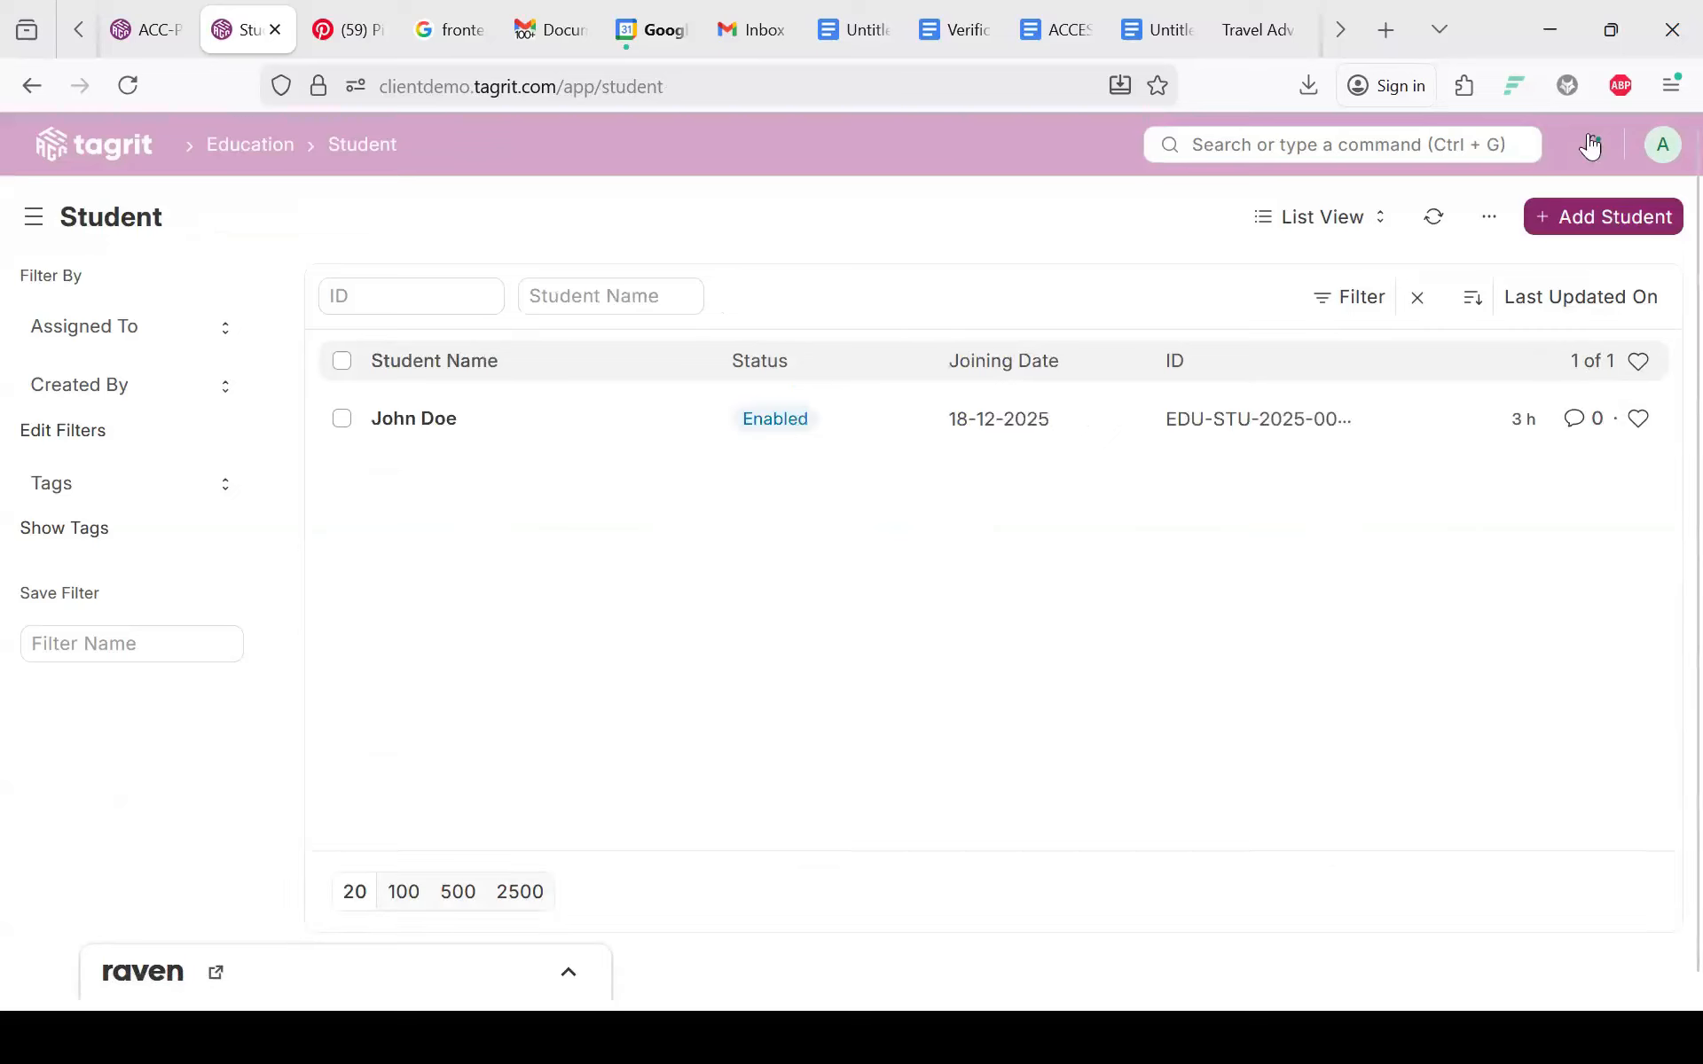
left_click(1594, 223)
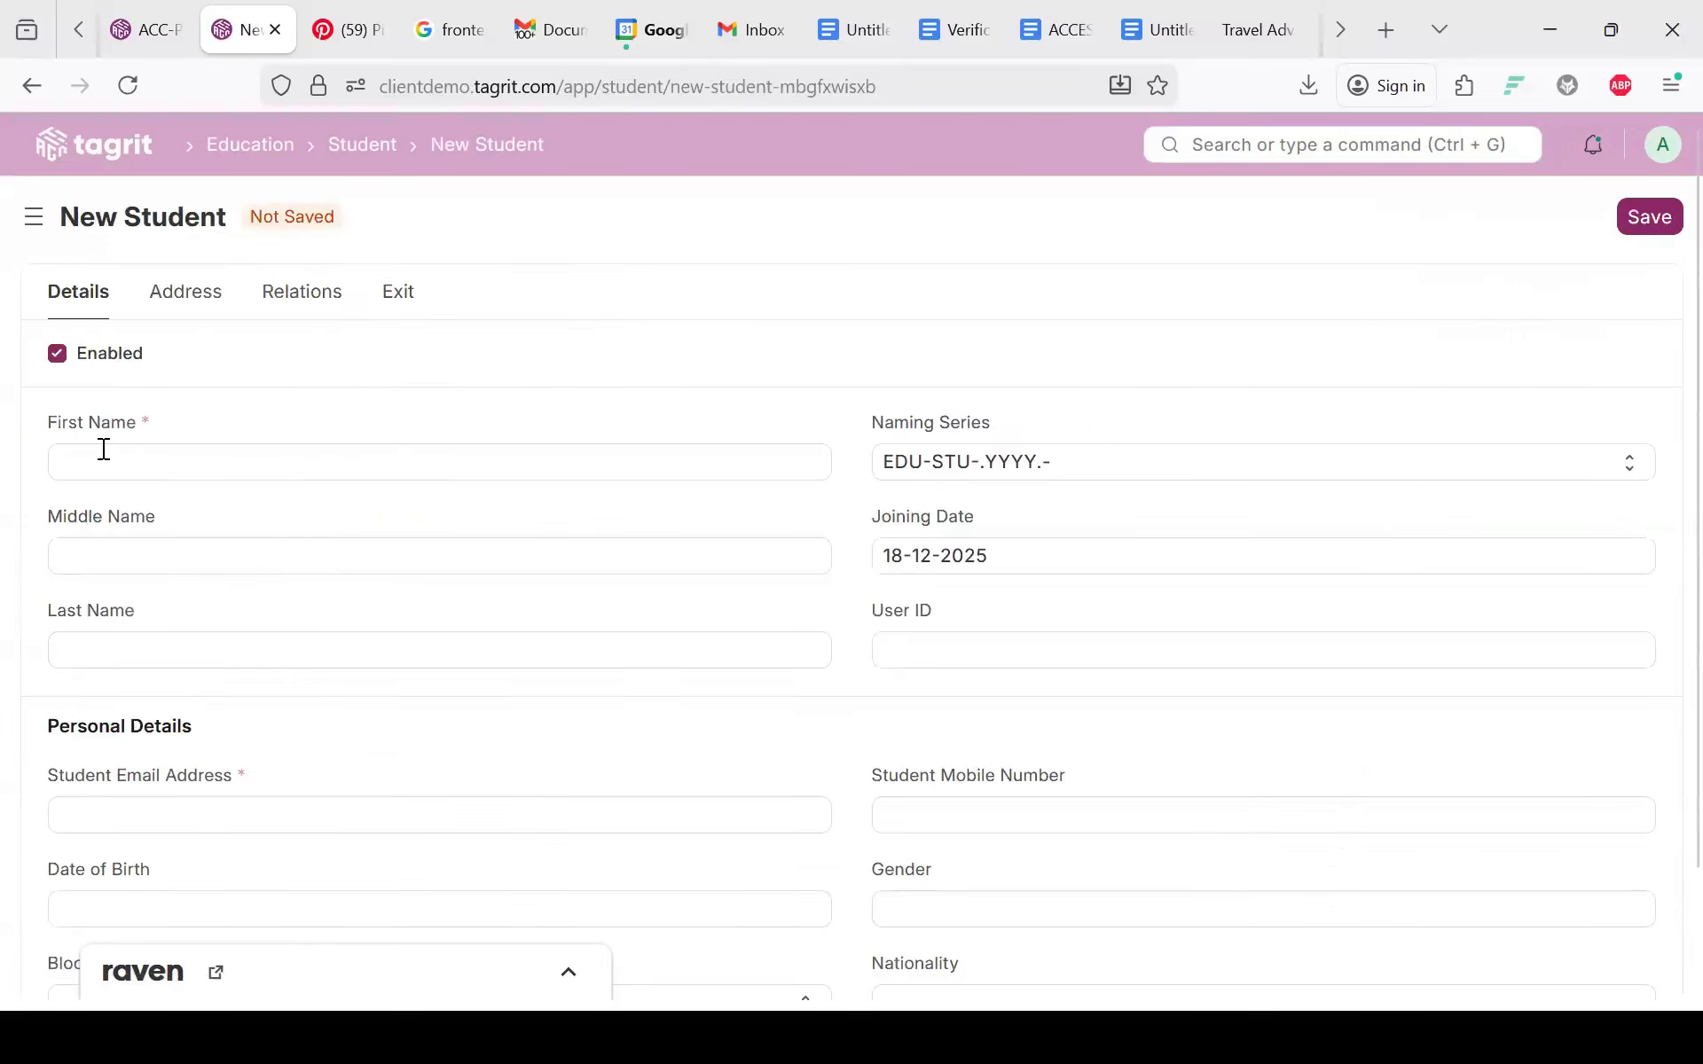
left_click(104, 450)
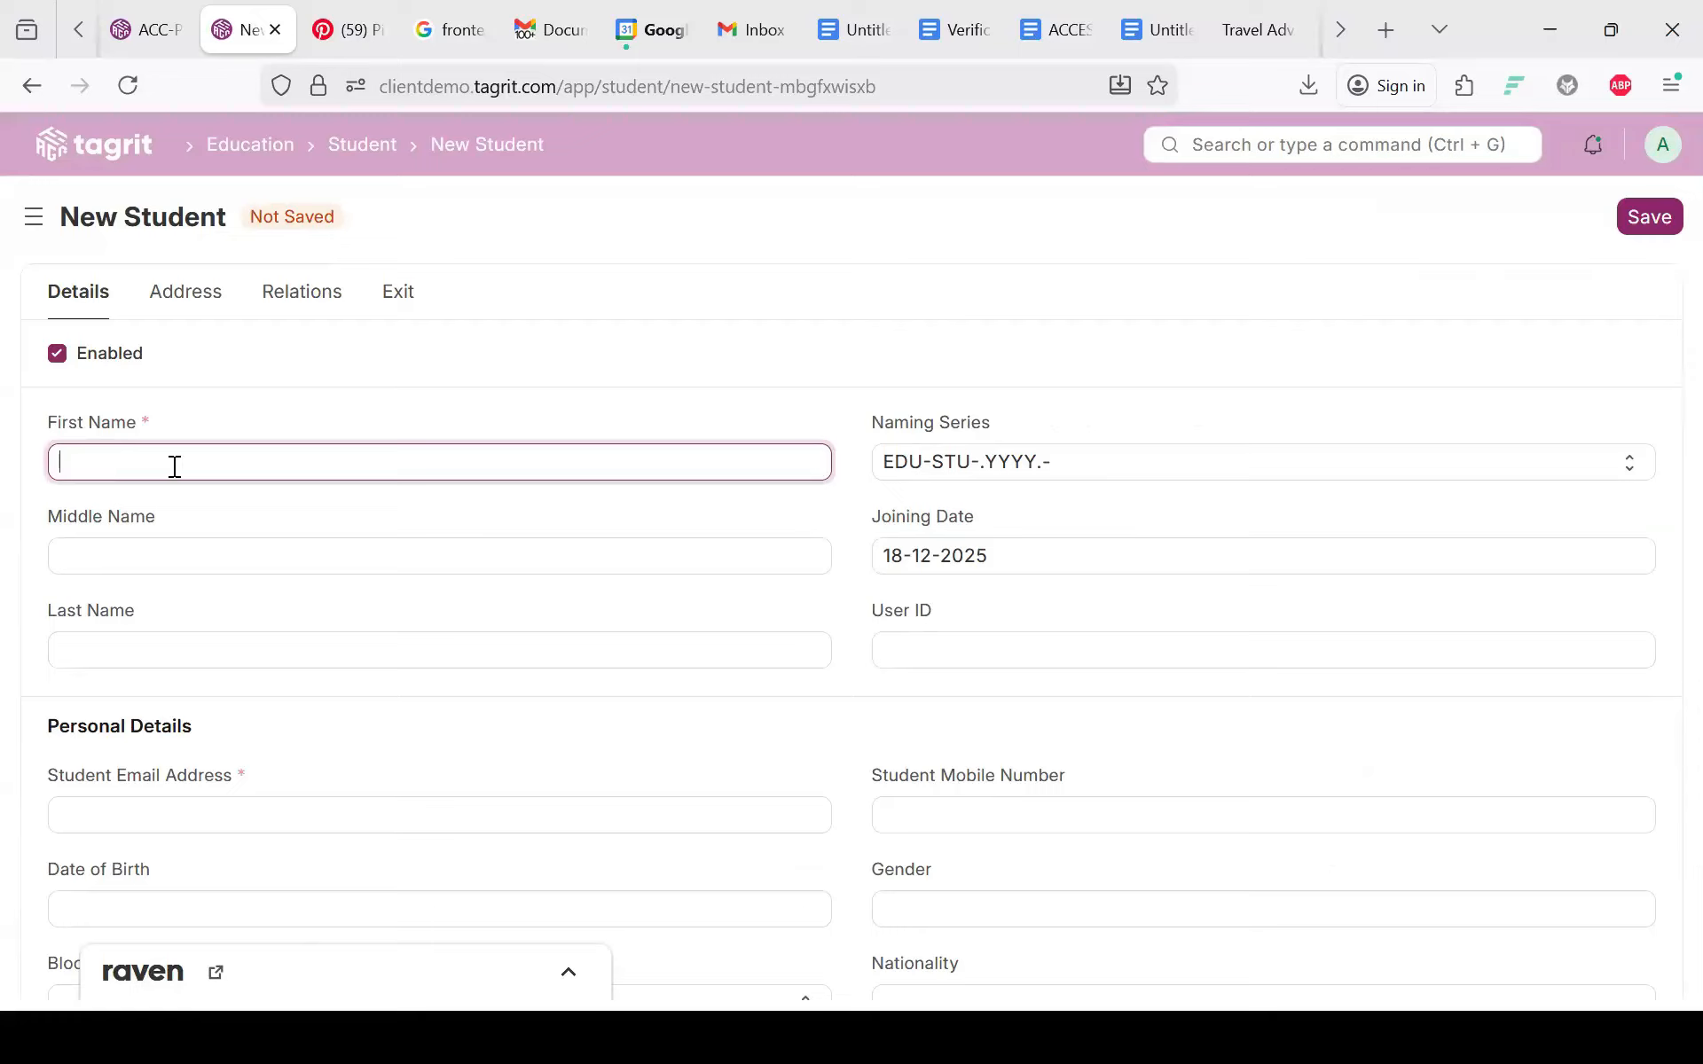
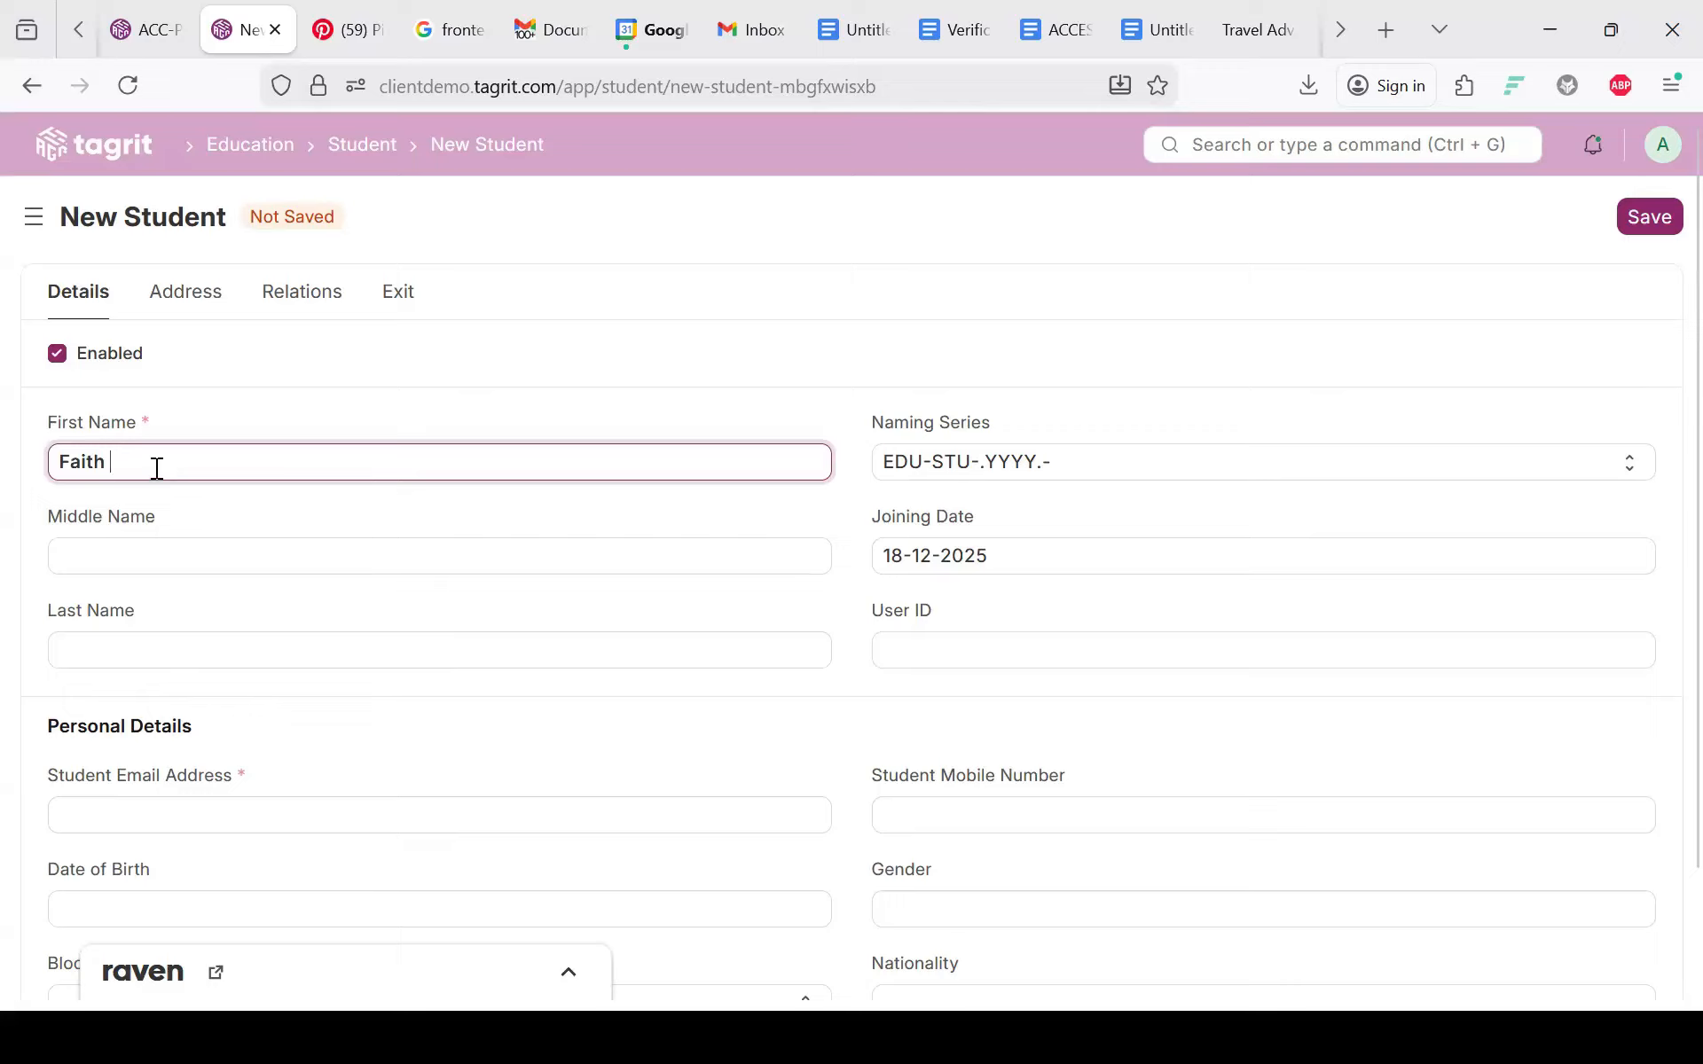
double_click(159, 476)
key("ctrl+c")
key("BackSpace")
left_click(129, 553)
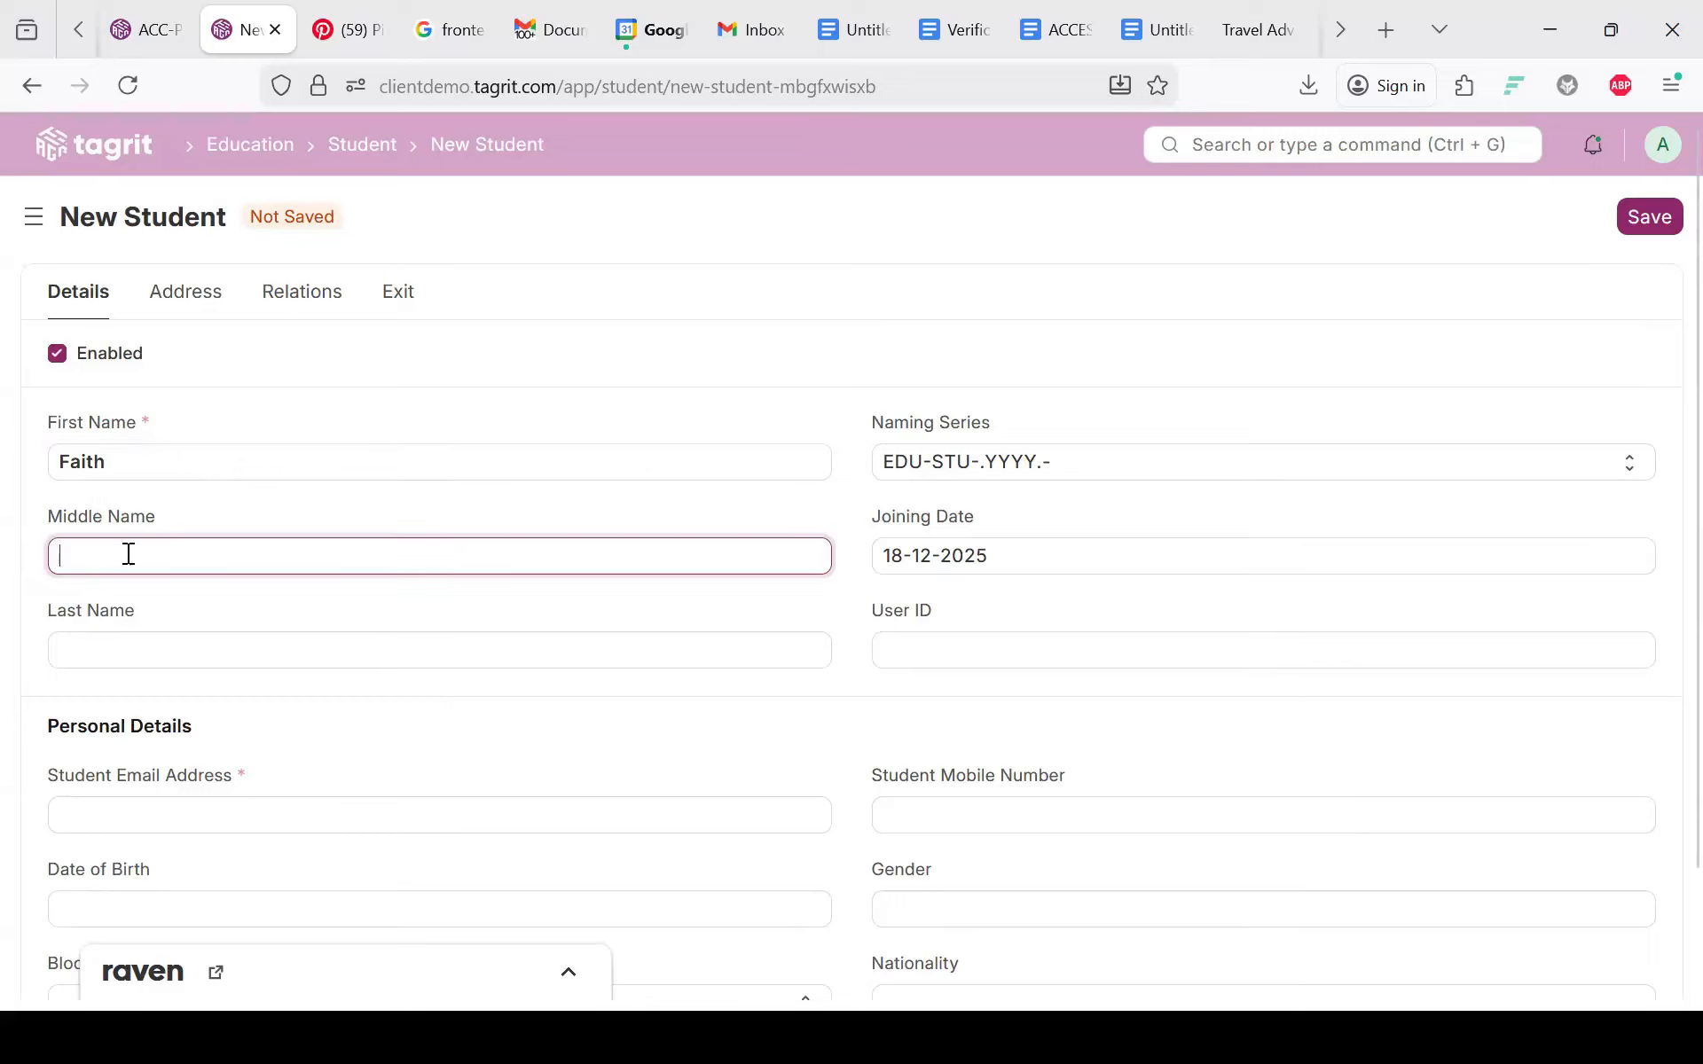
key("ctrl+v")
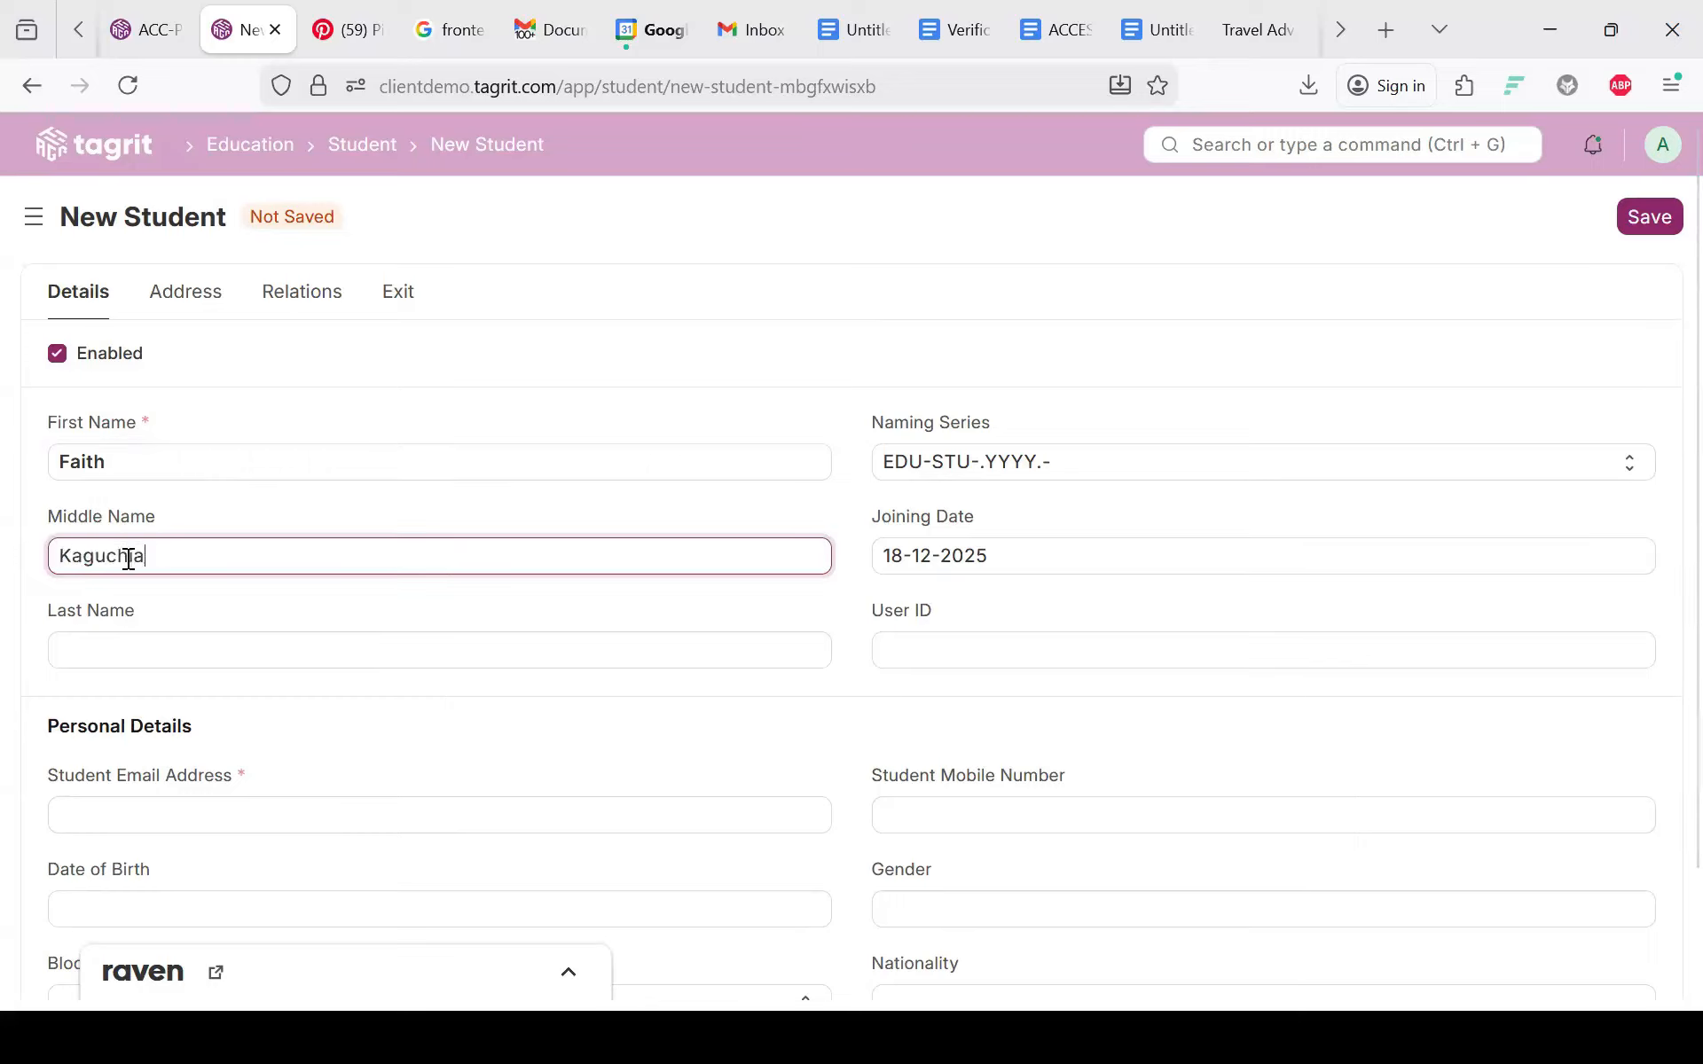
Step: Fill in the Student Email Address field with the student's e-mail
scroll(172, 687, "down", 2)
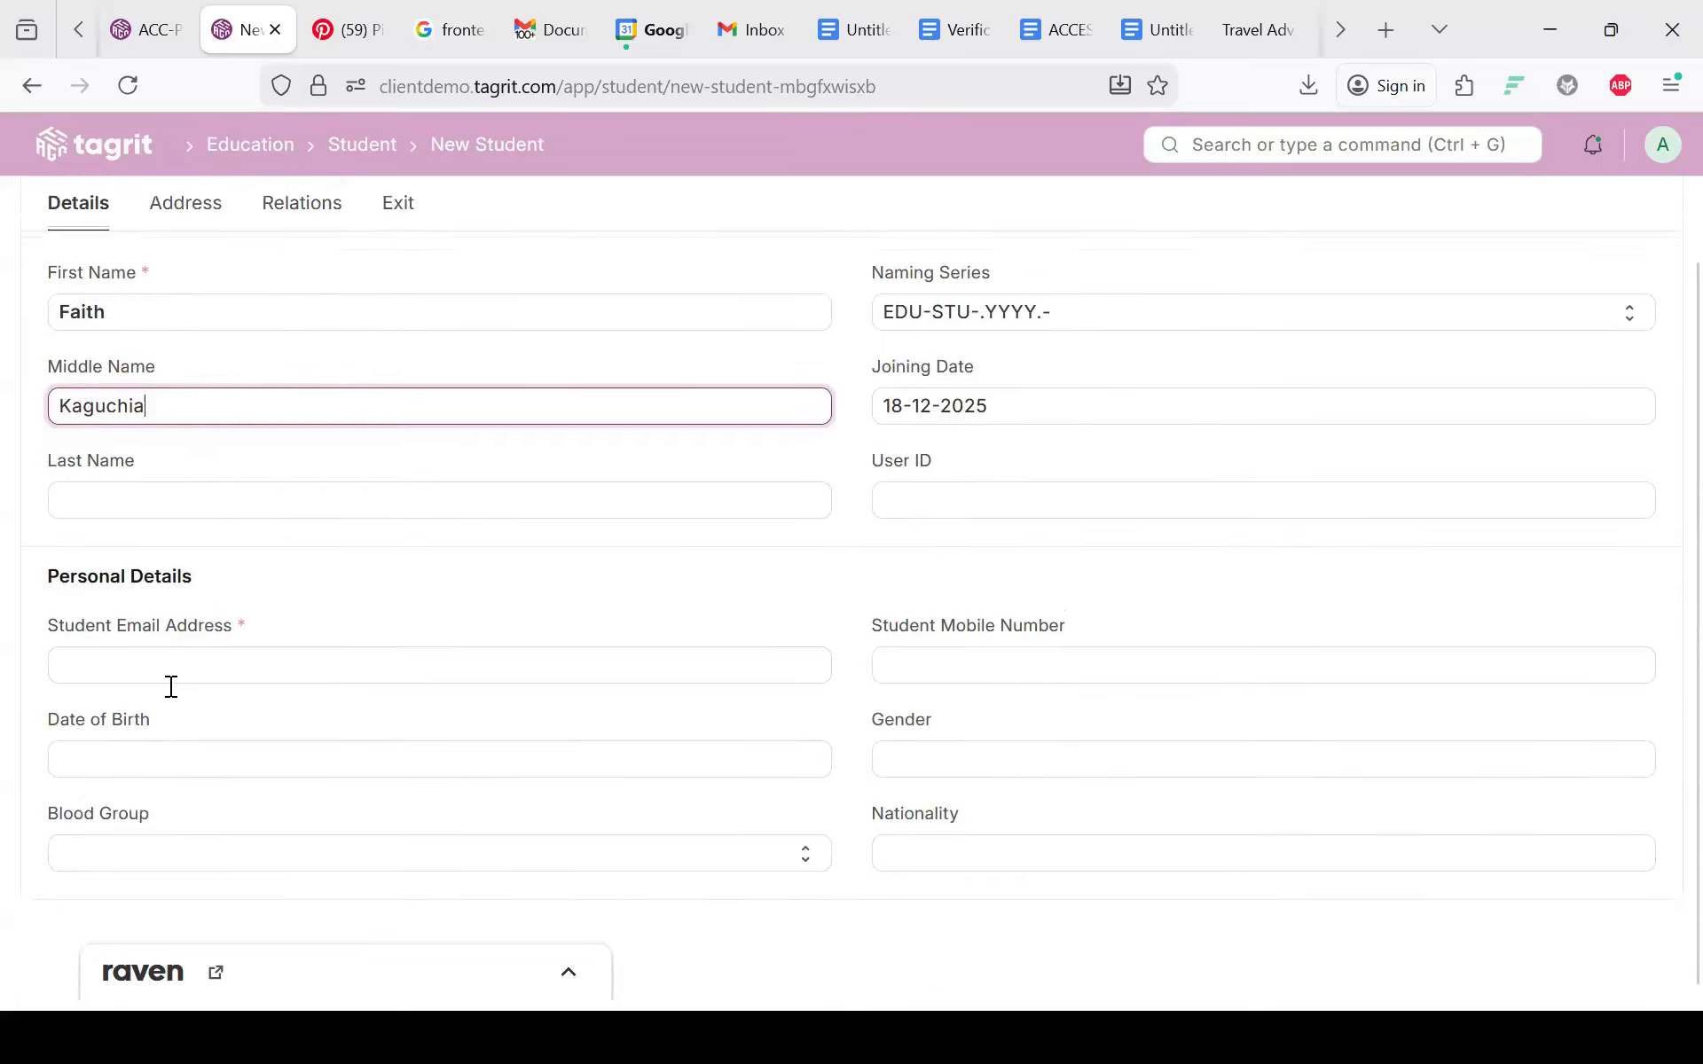
left_click(181, 561)
left_click(181, 532)
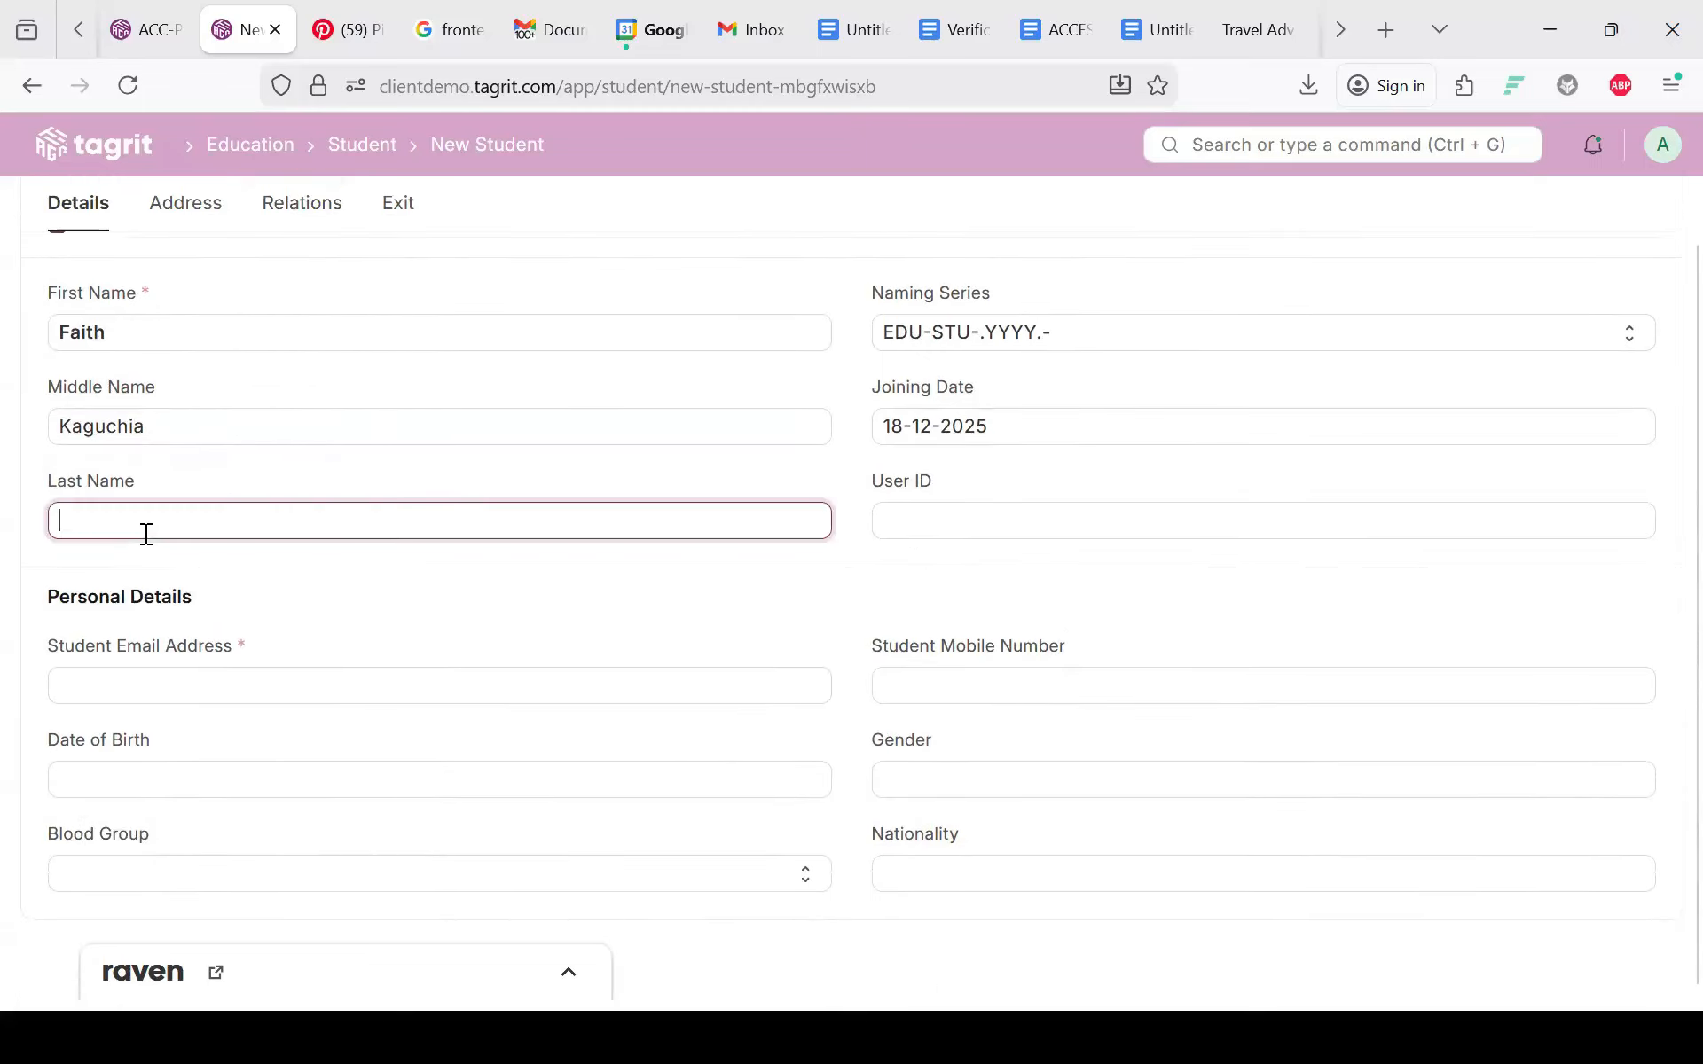
left_click(145, 688)
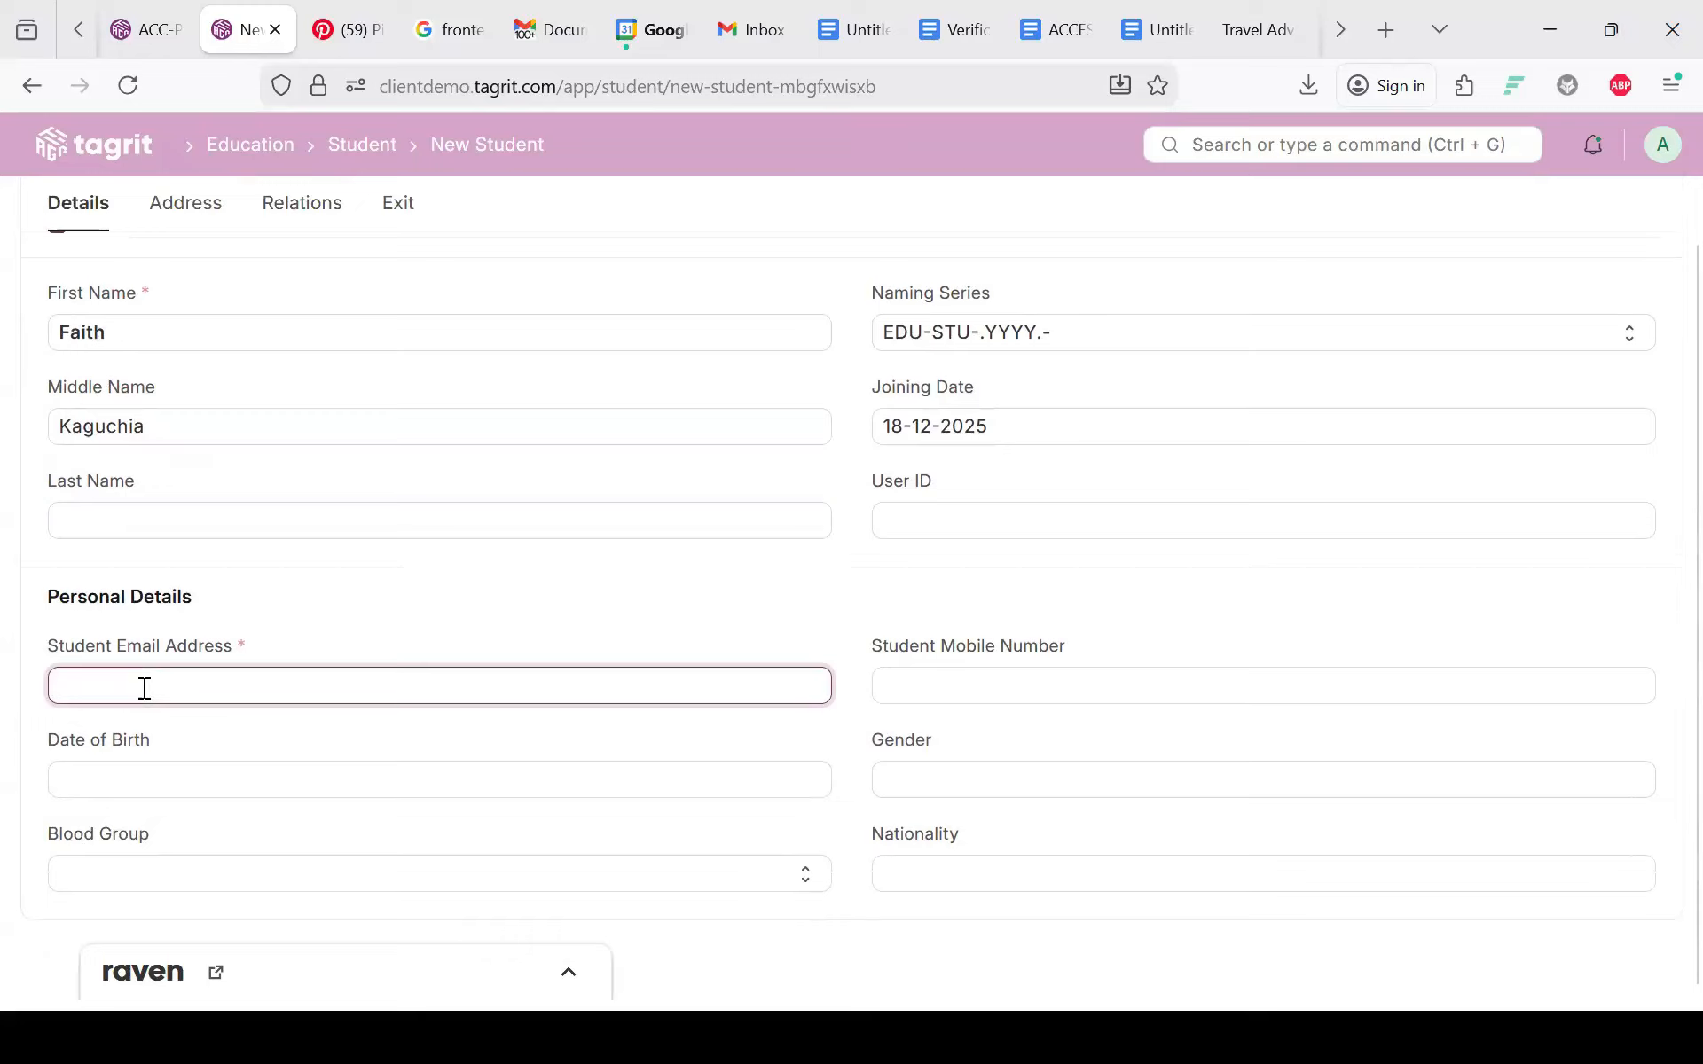
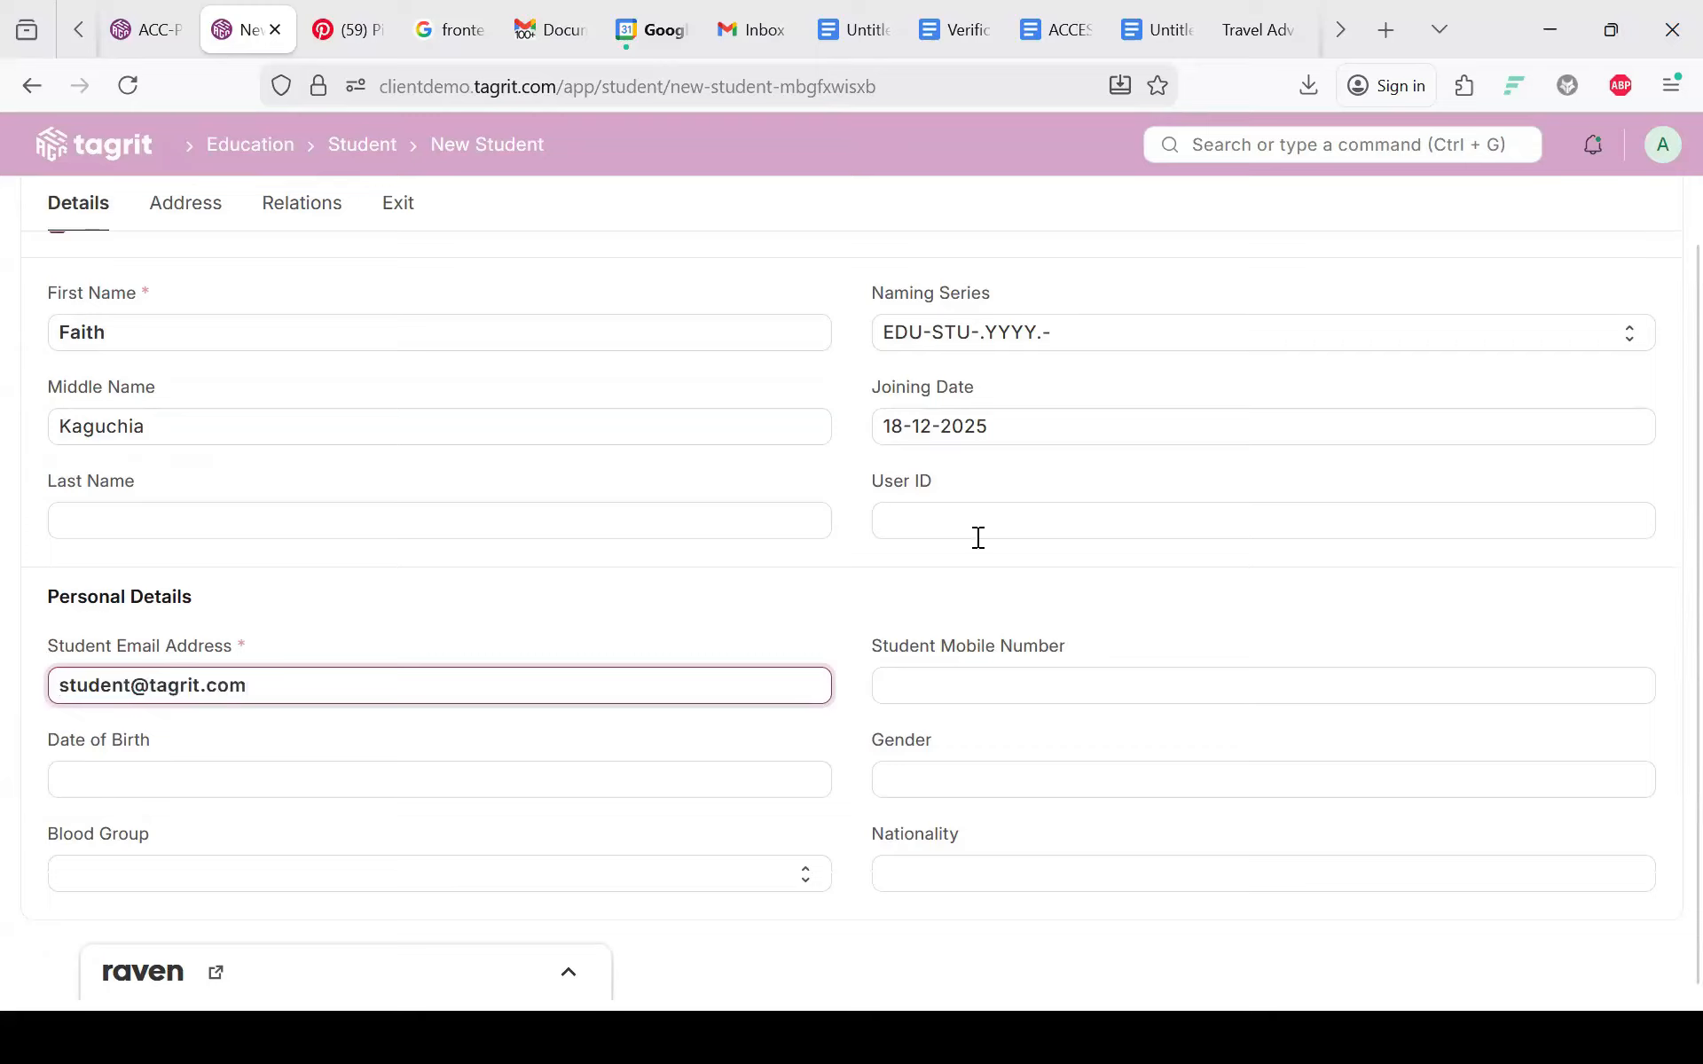
left_click(943, 703)
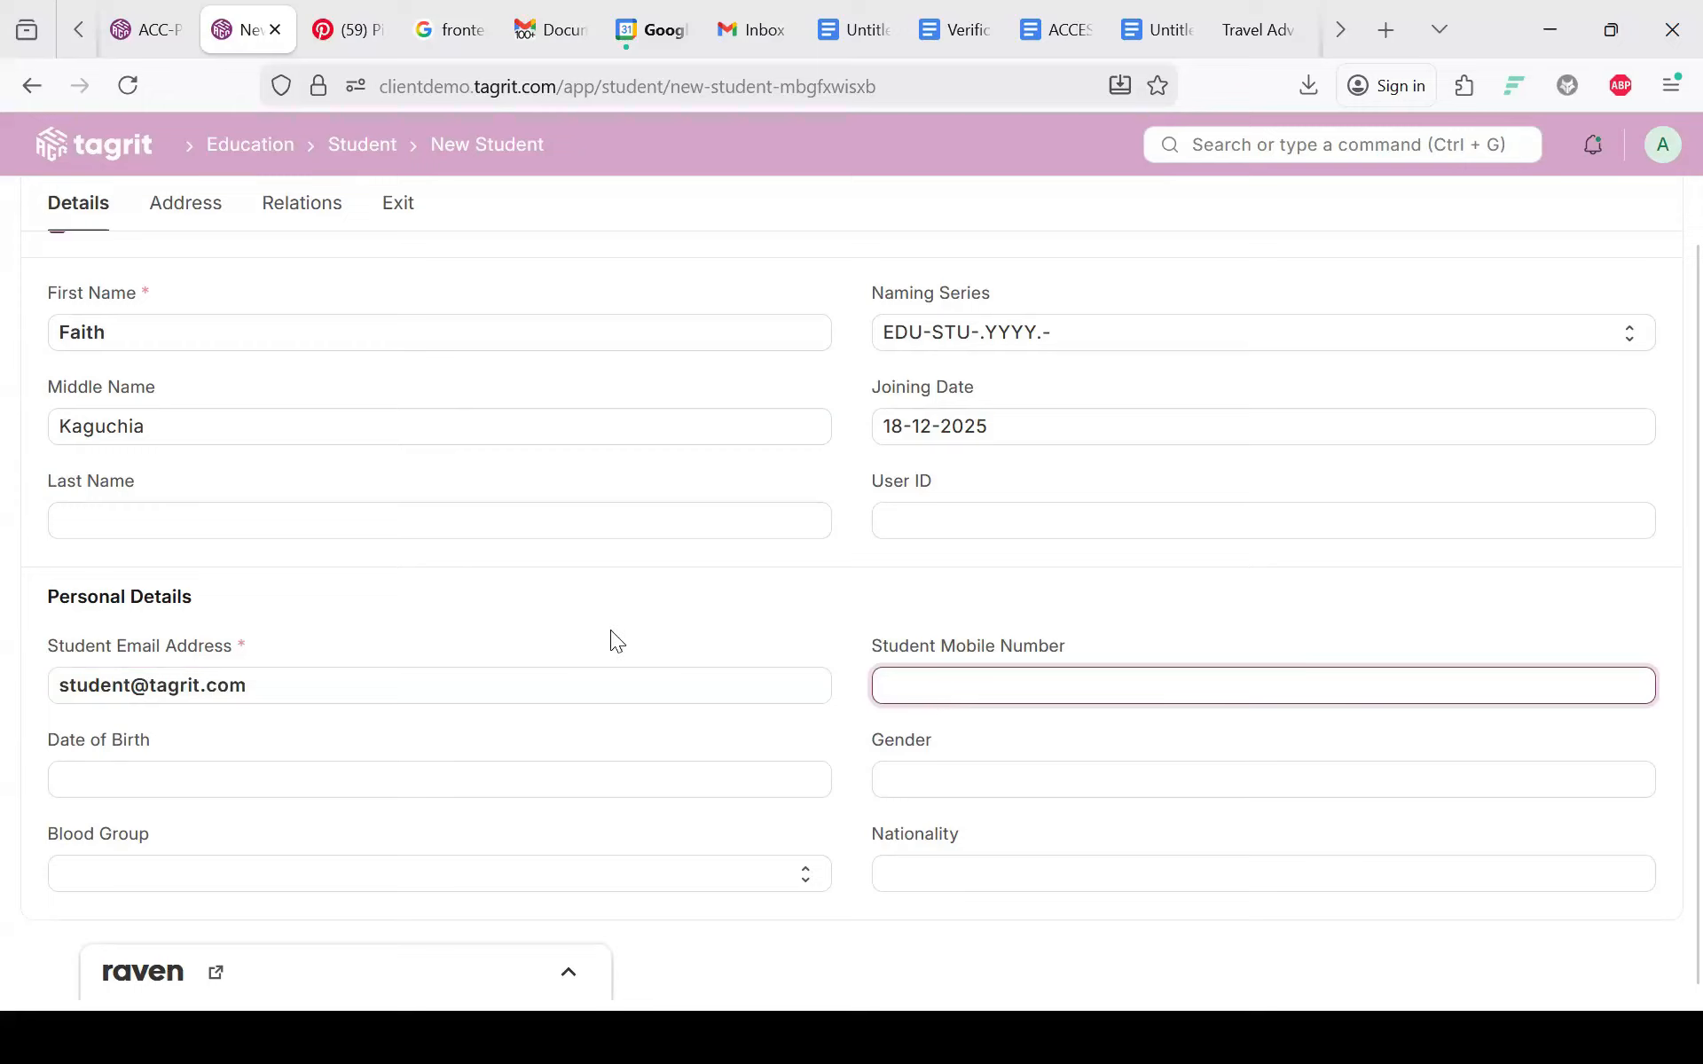
scroll(593, 425, "up", 2)
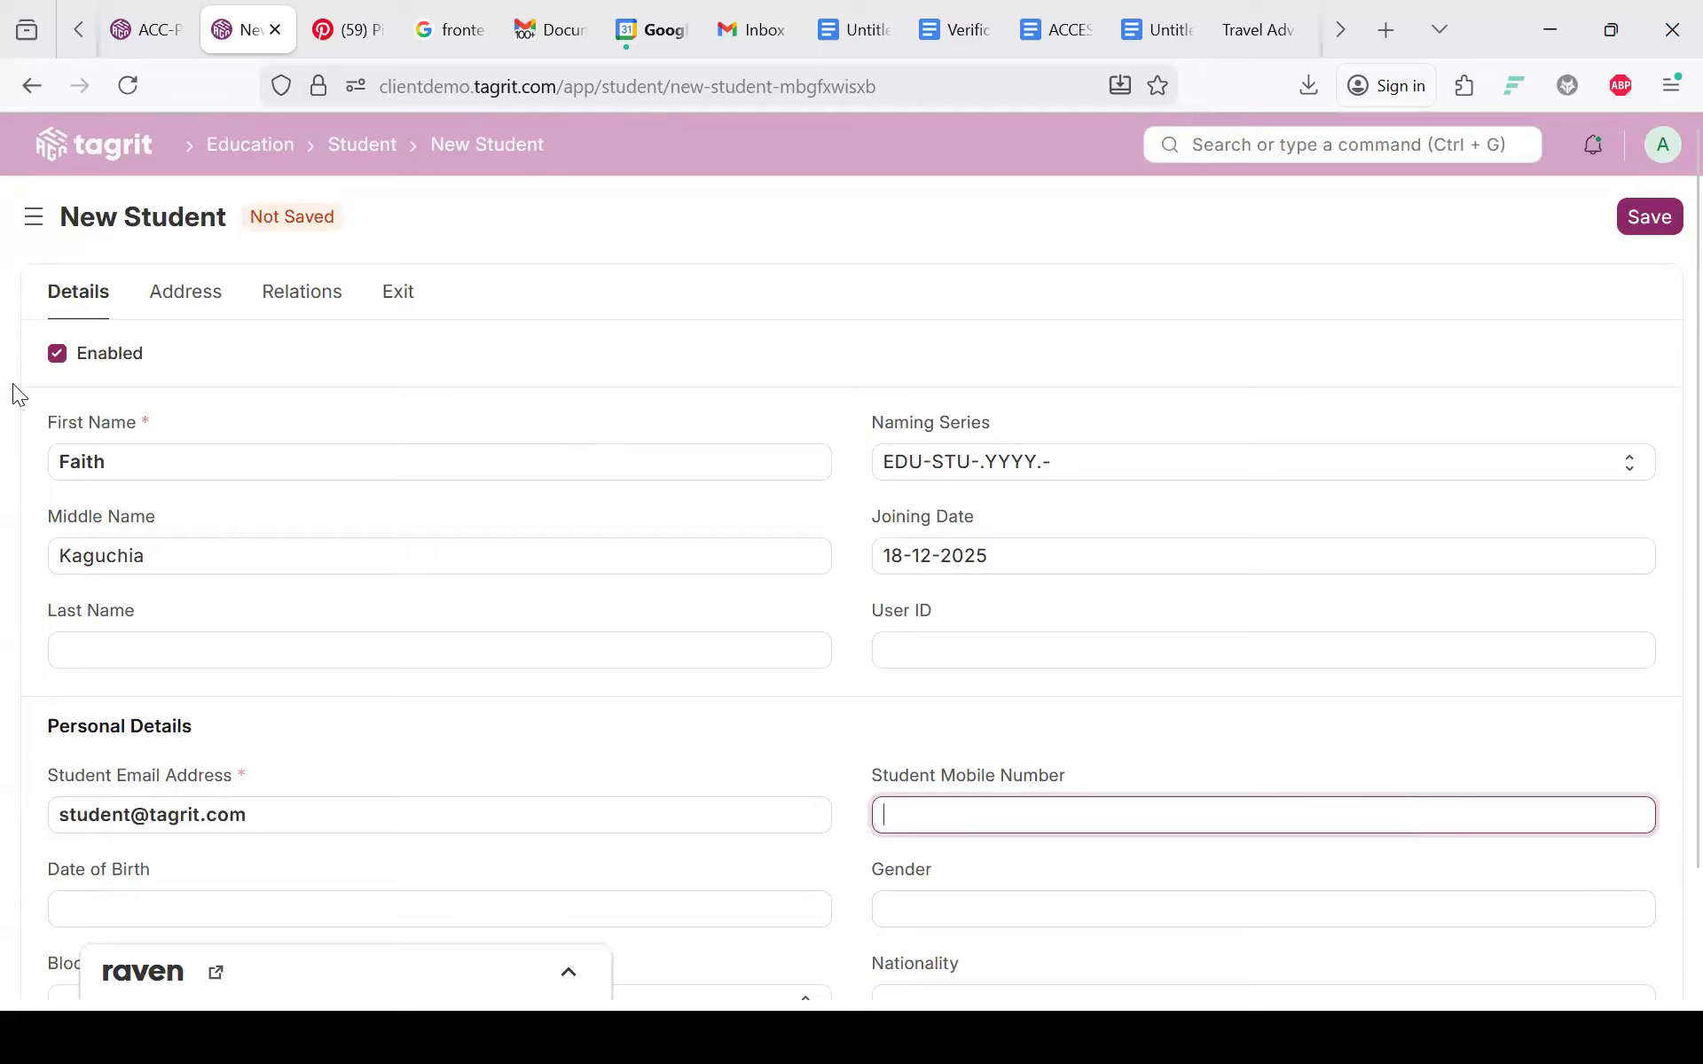
scroll(12, 383, "down", 2)
scroll(13, 383, "up", 2)
scroll(13, 383, "down", 2)
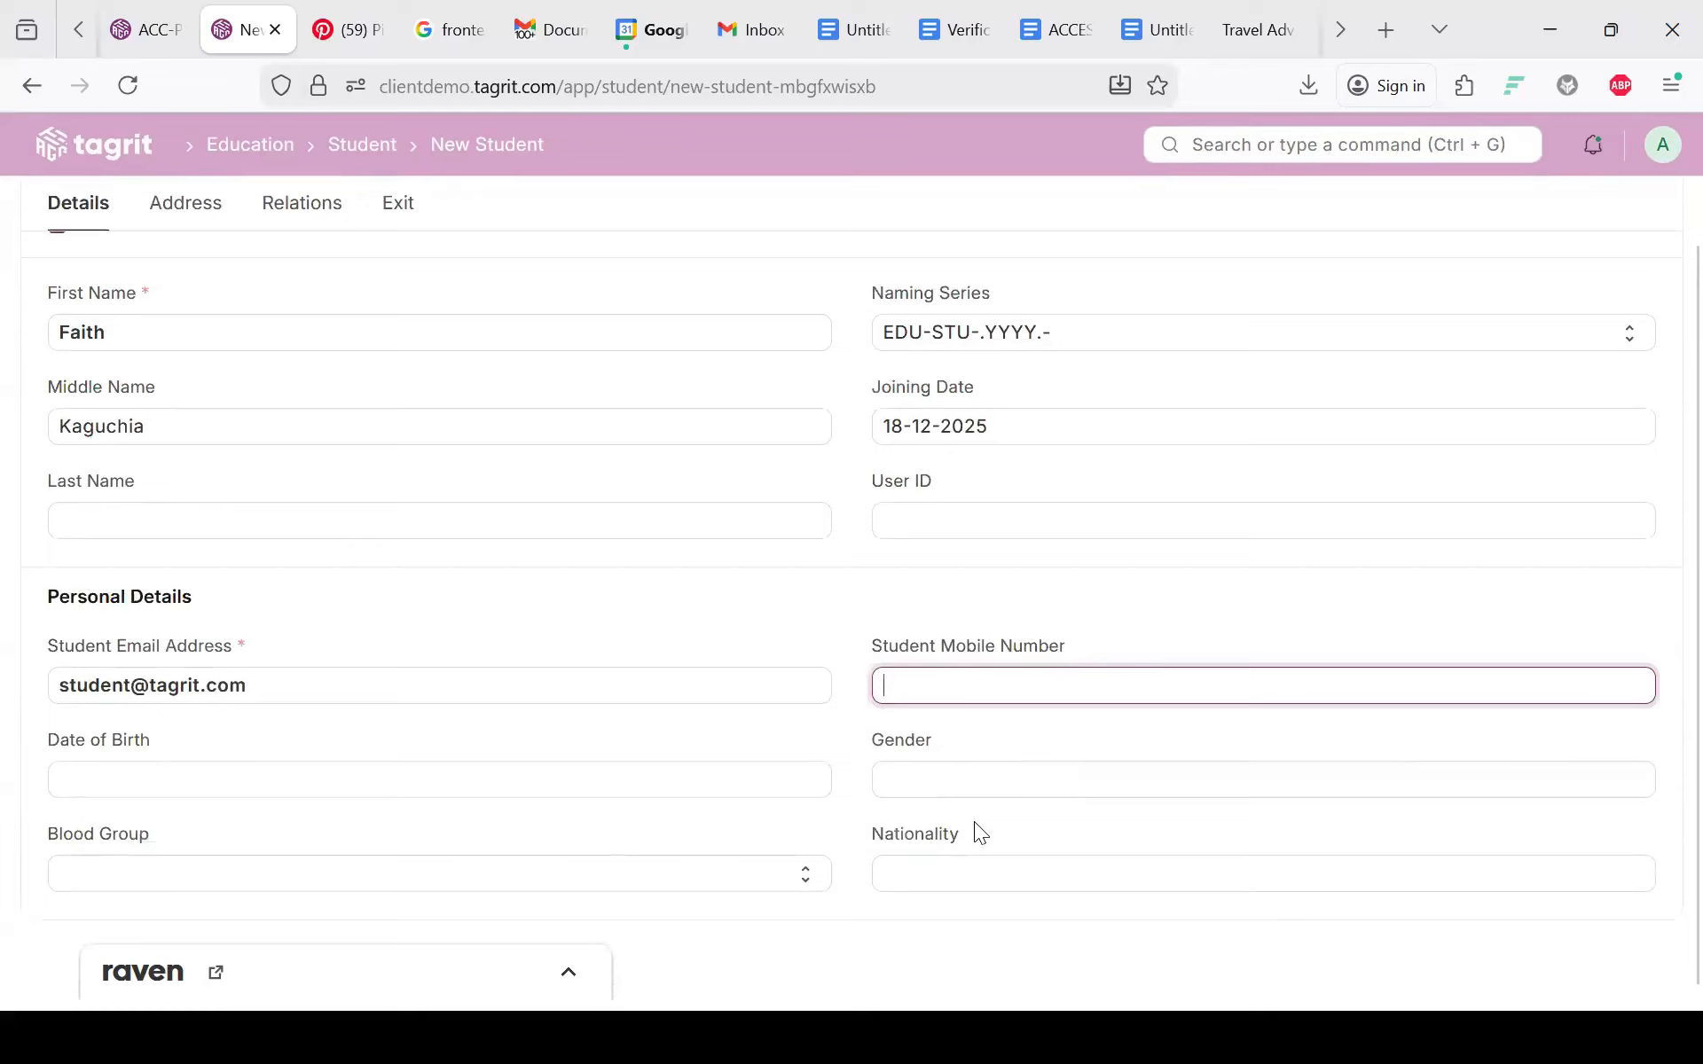
scroll(1454, 237, "up", 1)
scroll(1455, 238, "down", 1)
scroll(1558, 209, "up", 2)
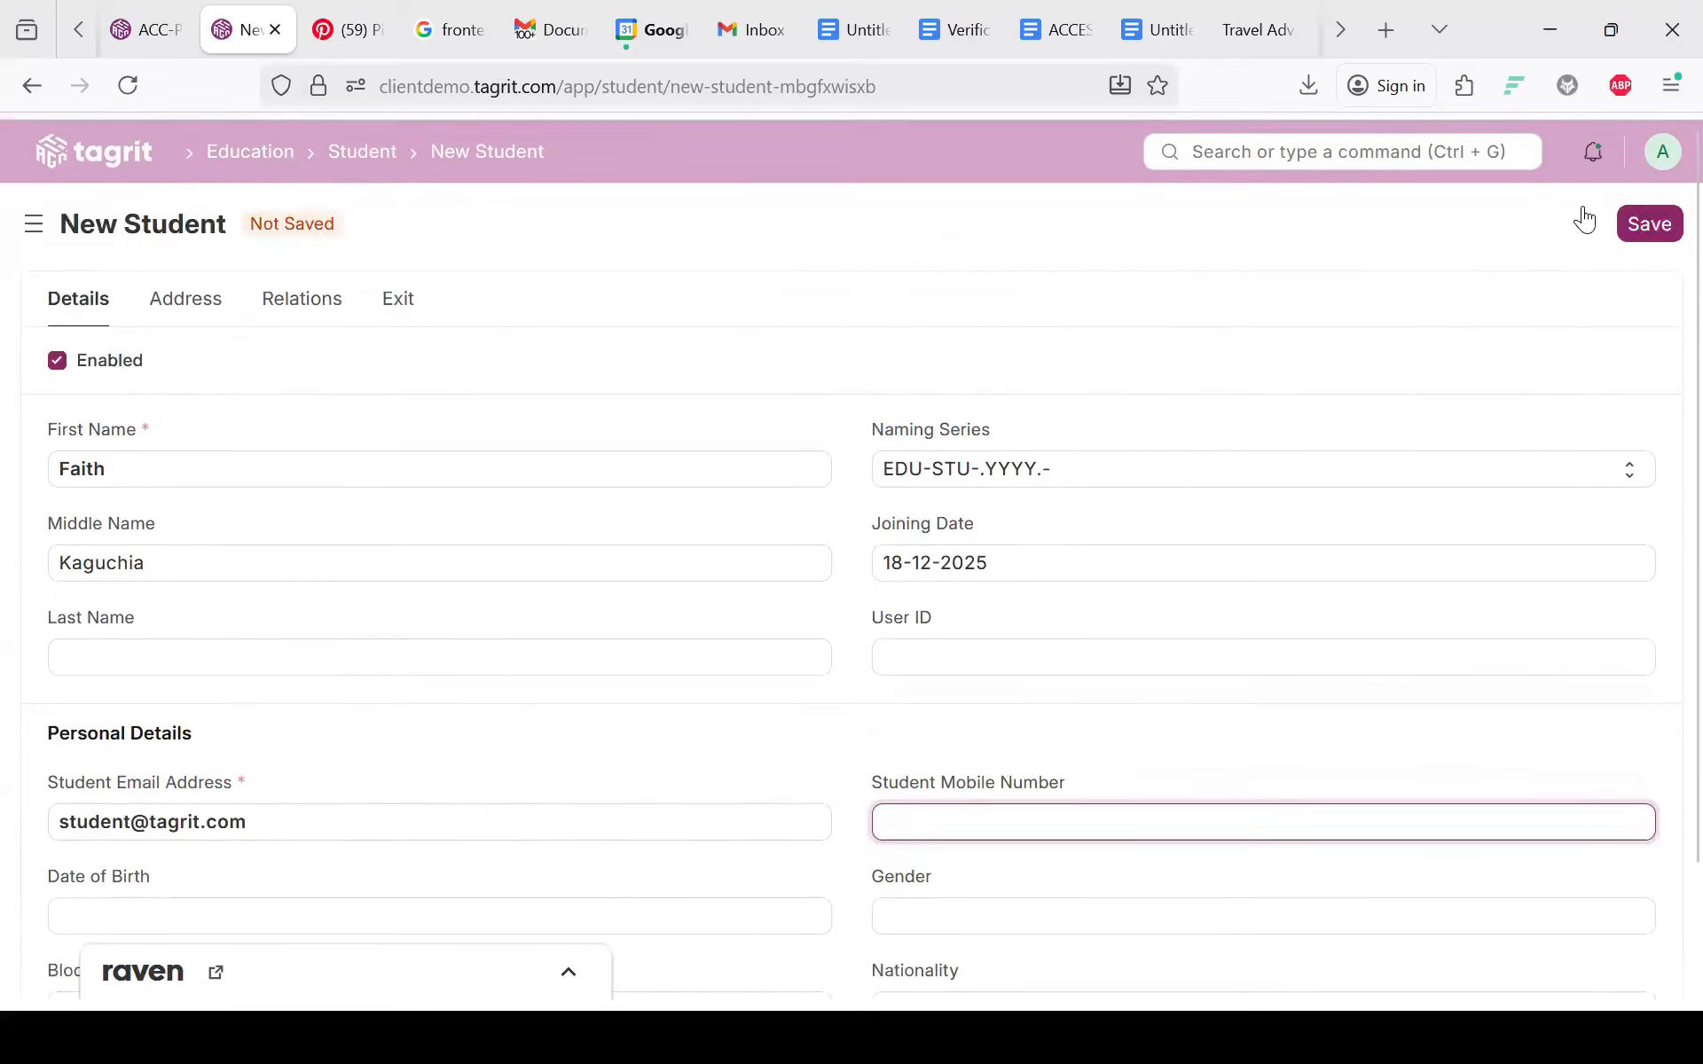
Step: Try saving the student record, then reload the frozen page to get a blank New Student form
left_click(1655, 222)
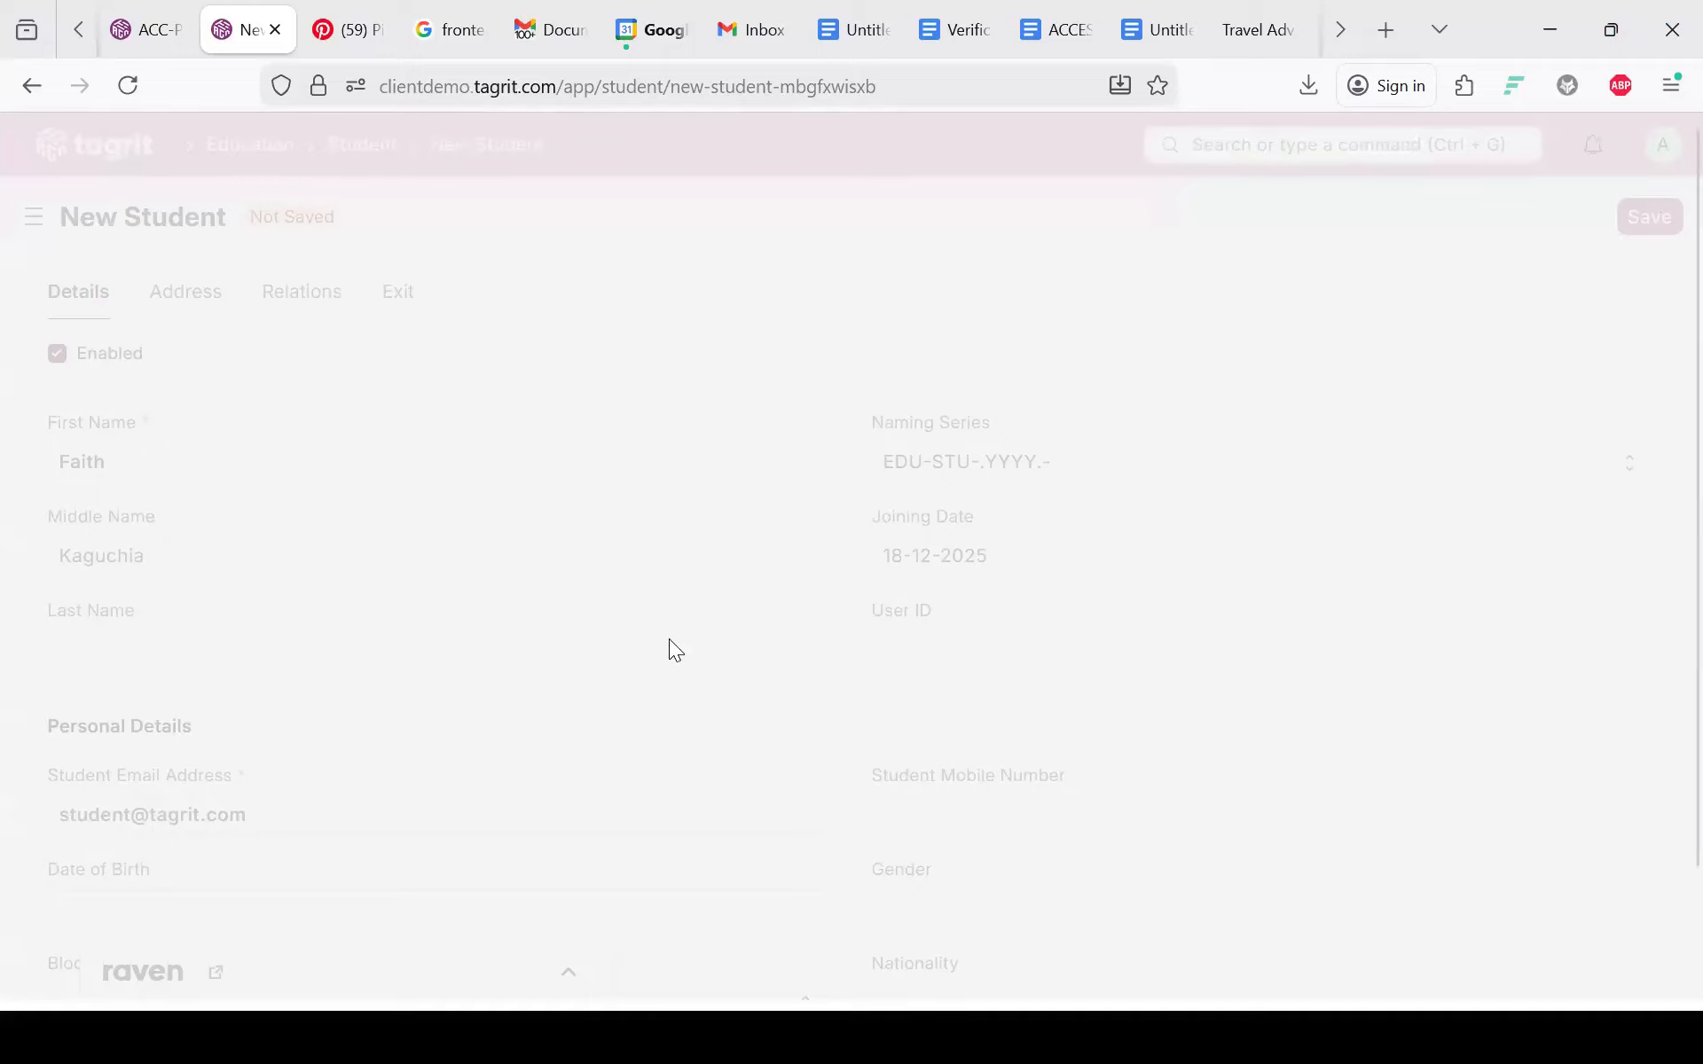
scroll(607, 697, "down", 2)
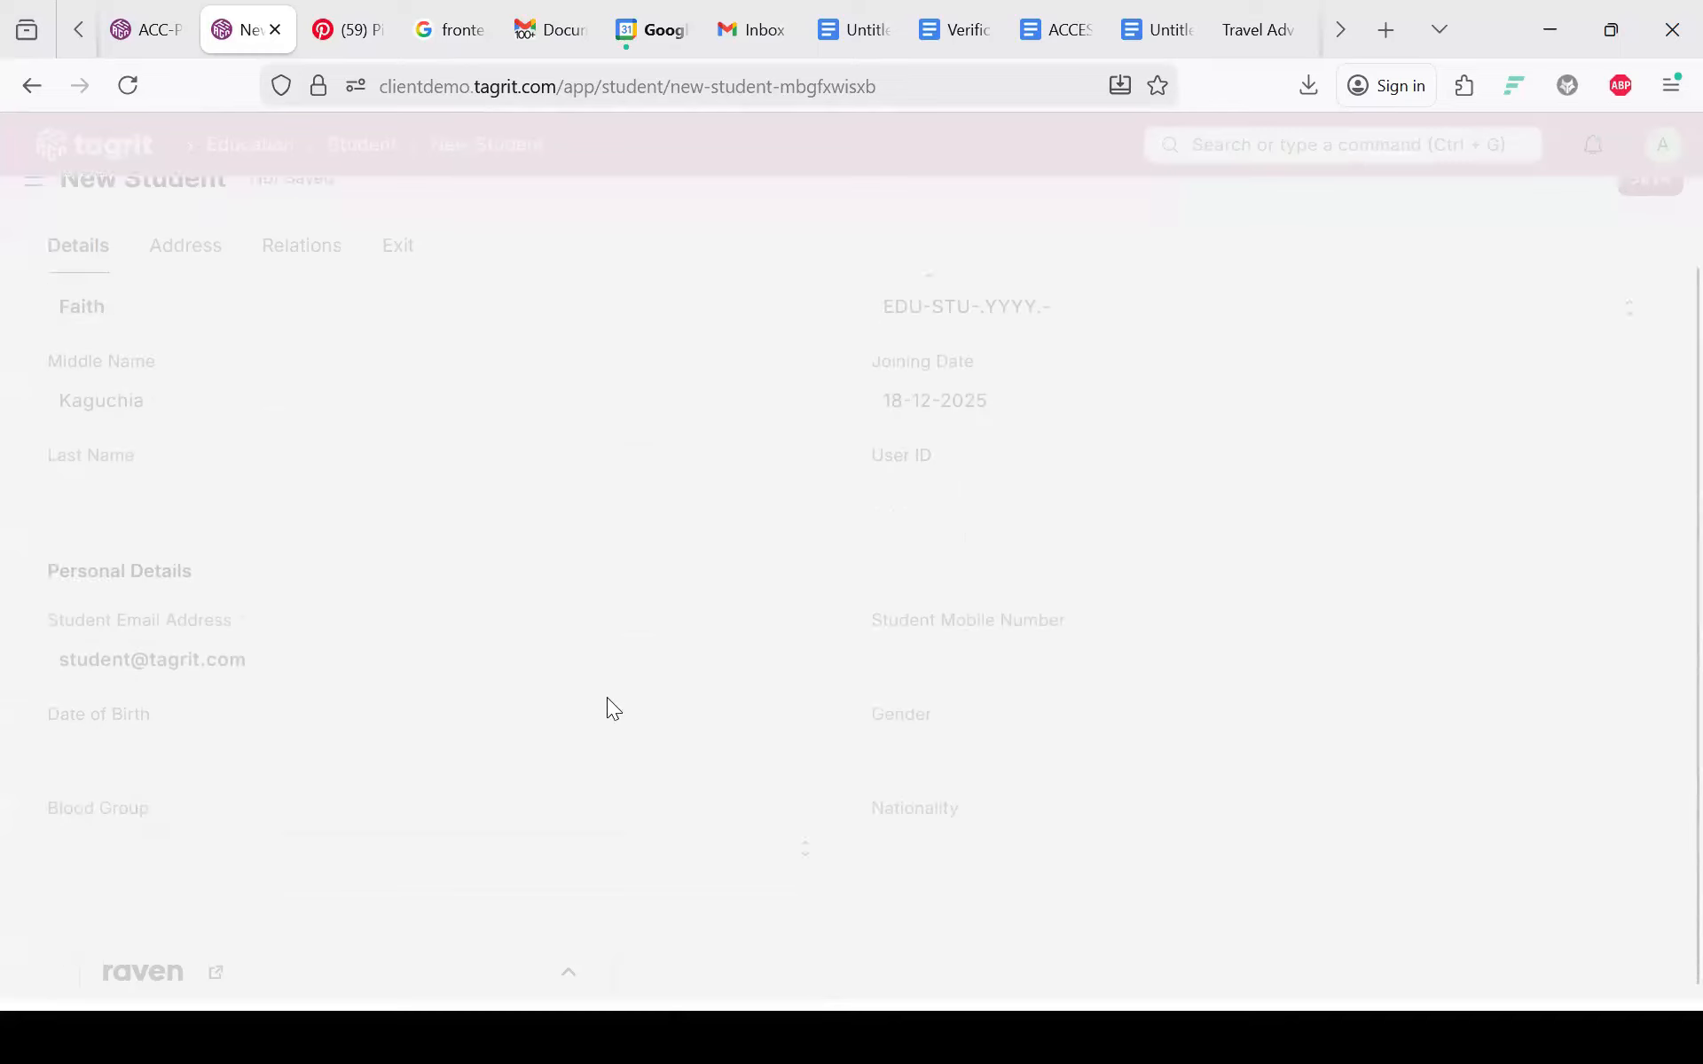
scroll(606, 698, "up", 2)
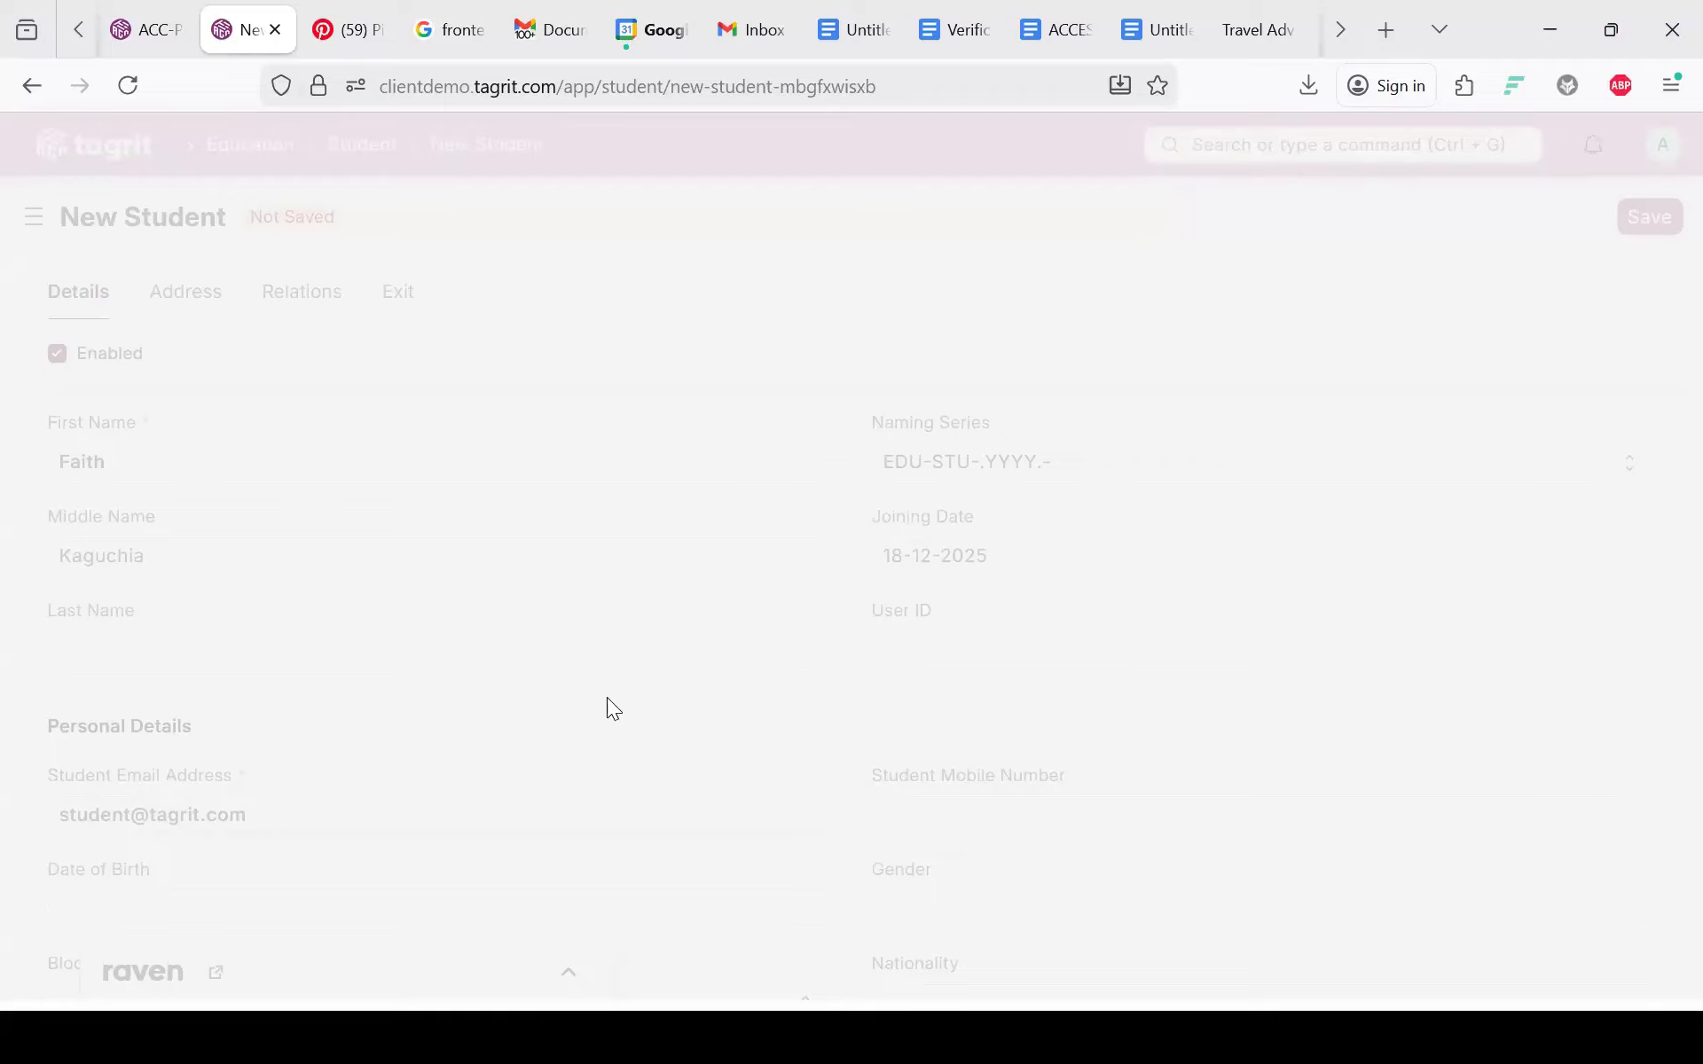
left_click(129, 87)
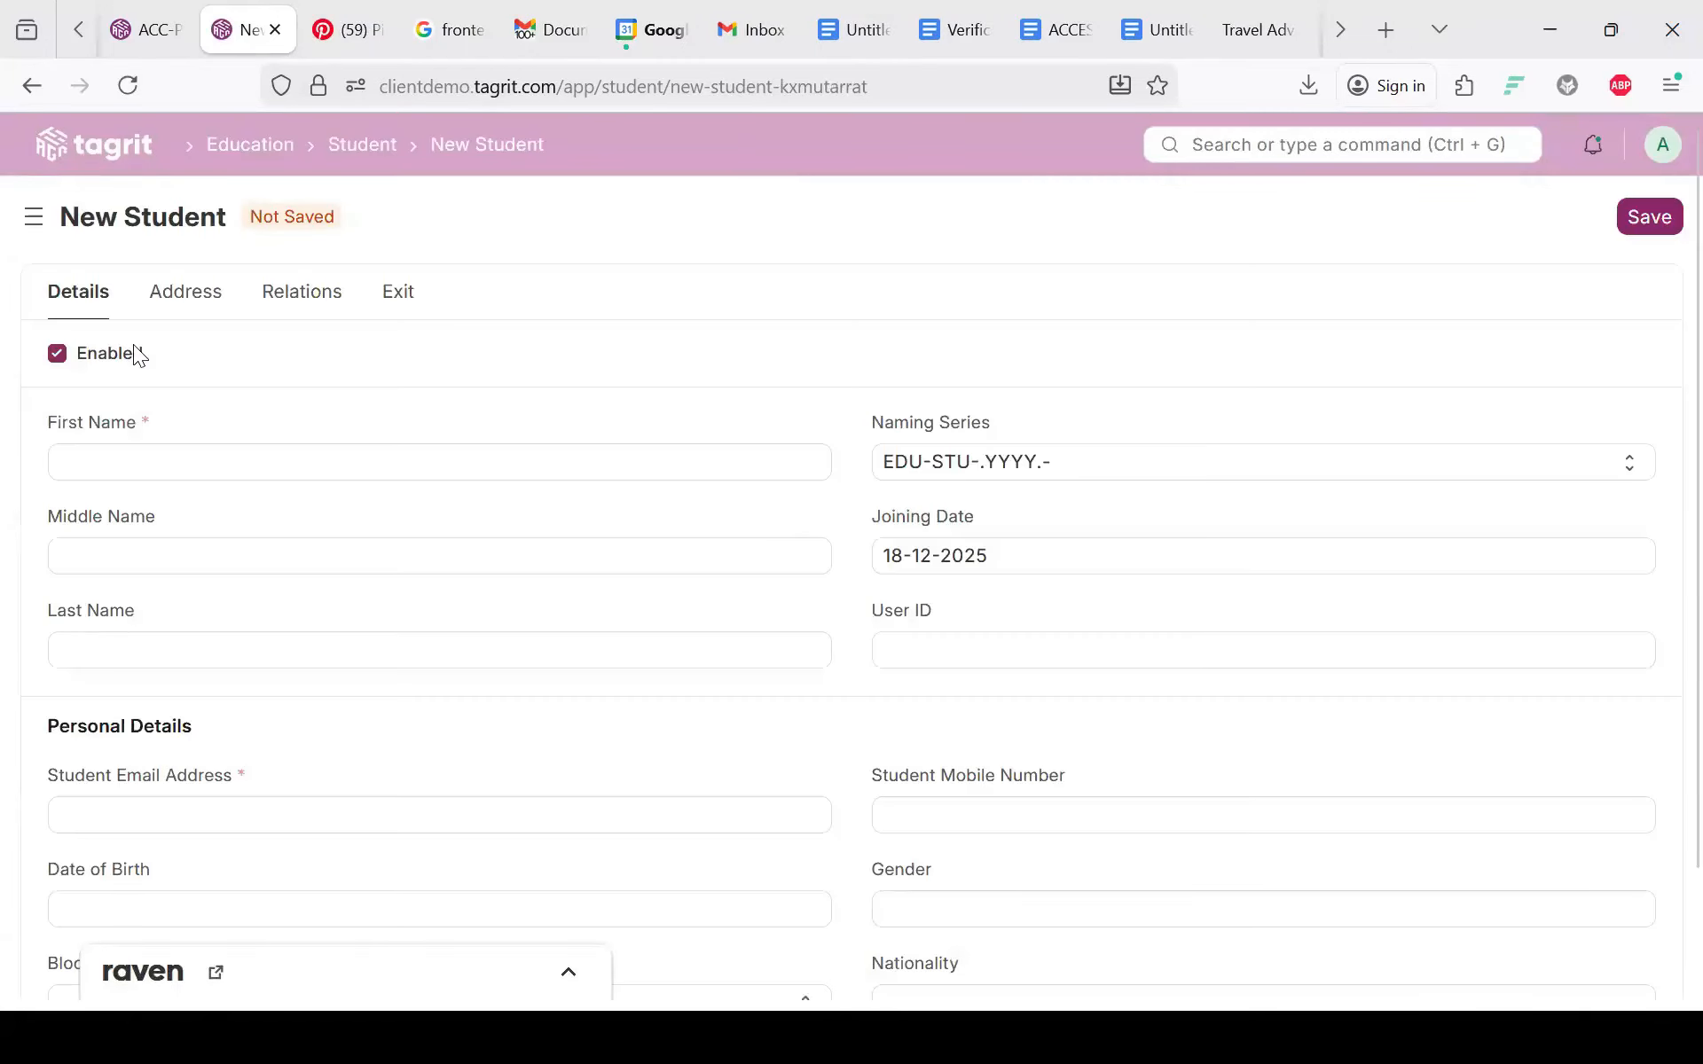
Step: Start another new student record and enter the student's full name, correcting the surname's spelling
left_click(361, 145)
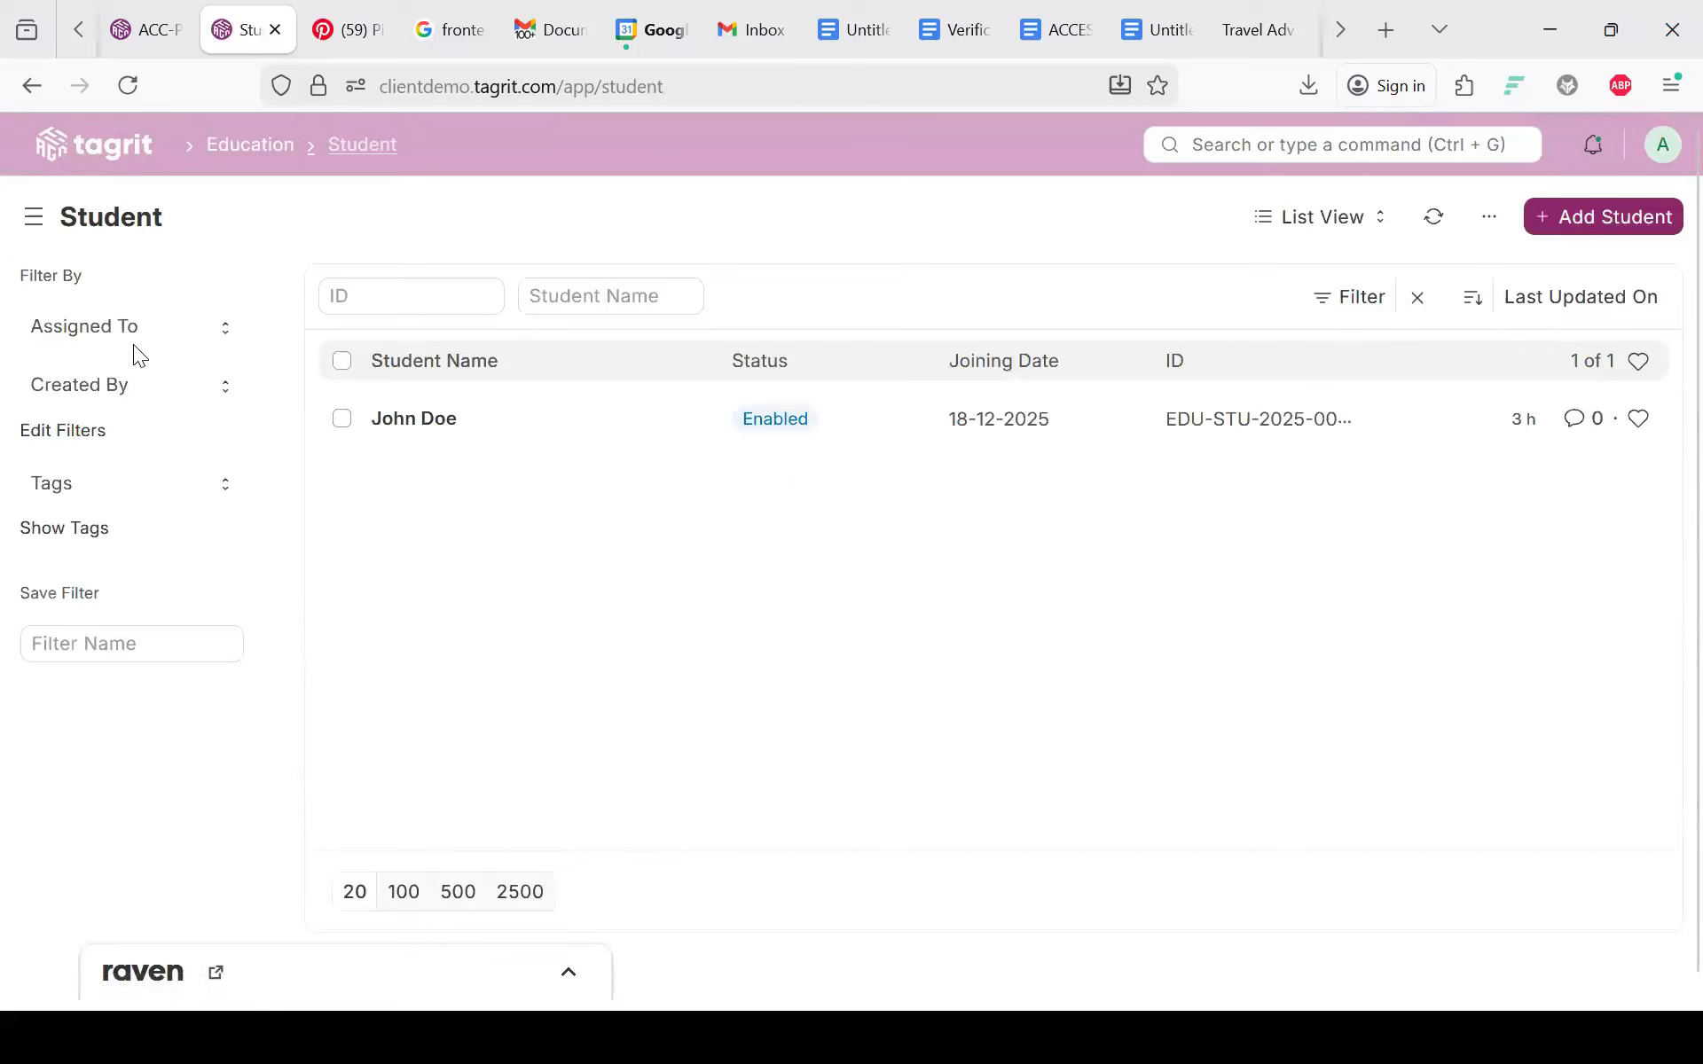
left_click(1603, 217)
left_click(145, 457)
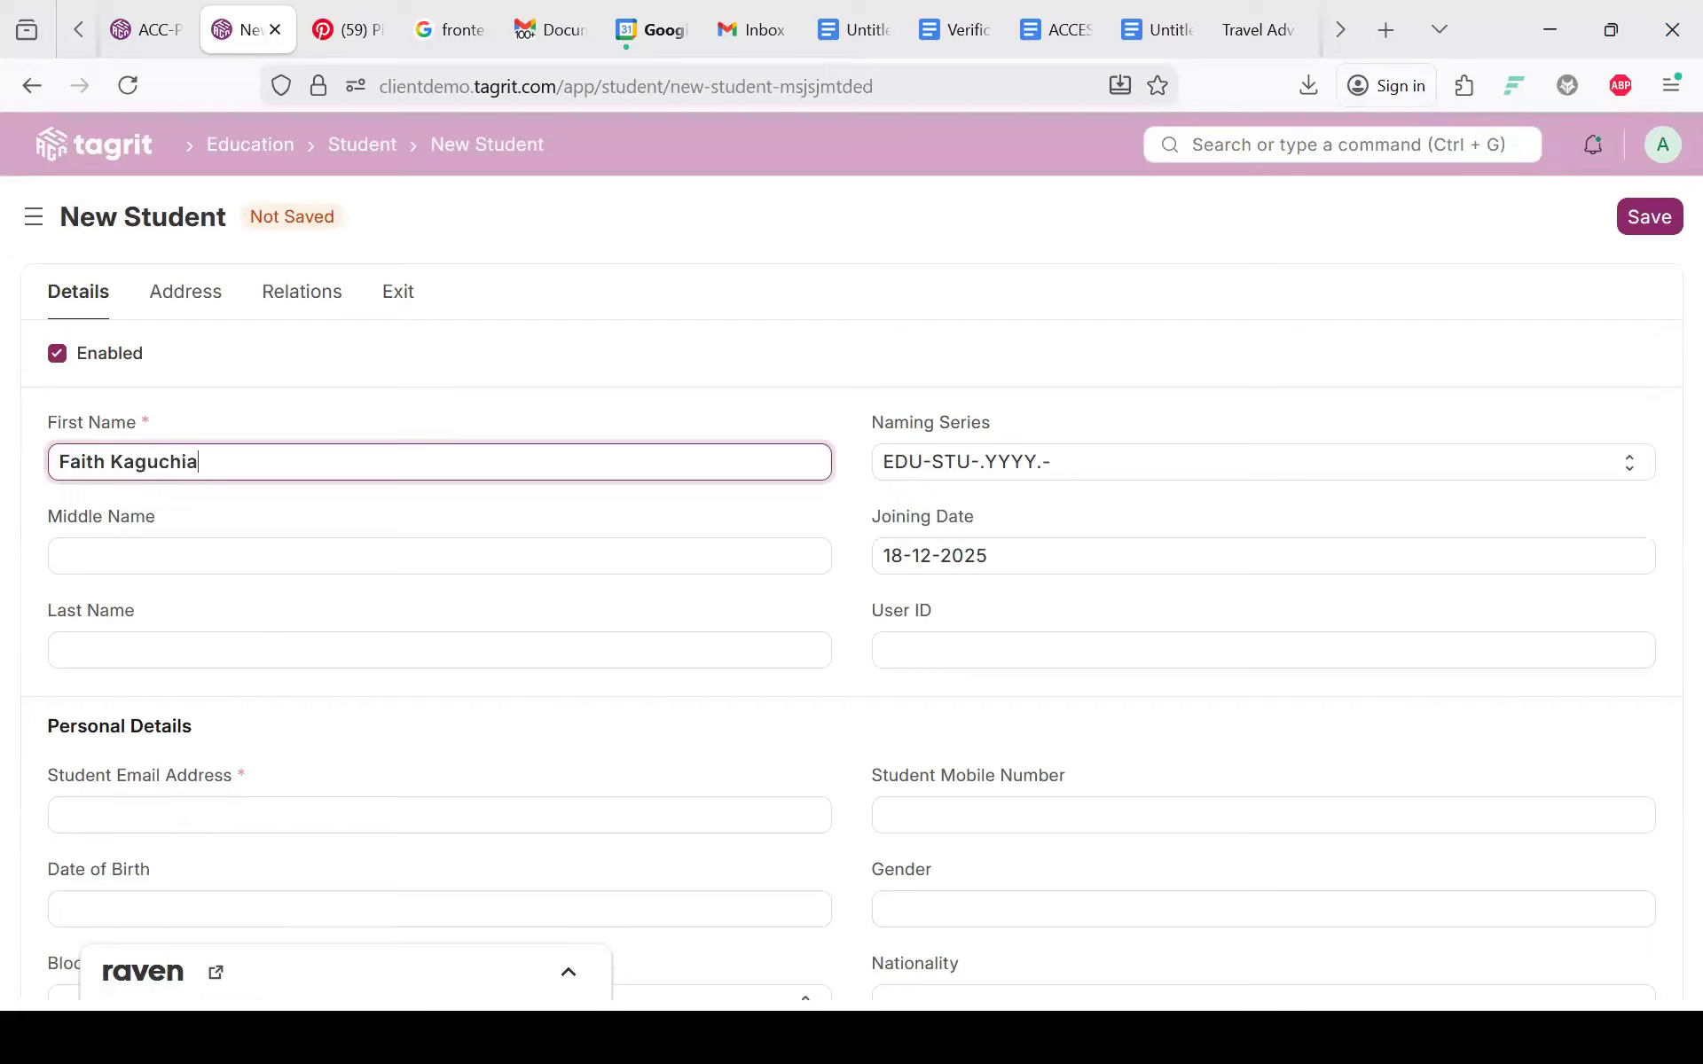
triple_click(172, 470)
double_click(172, 470)
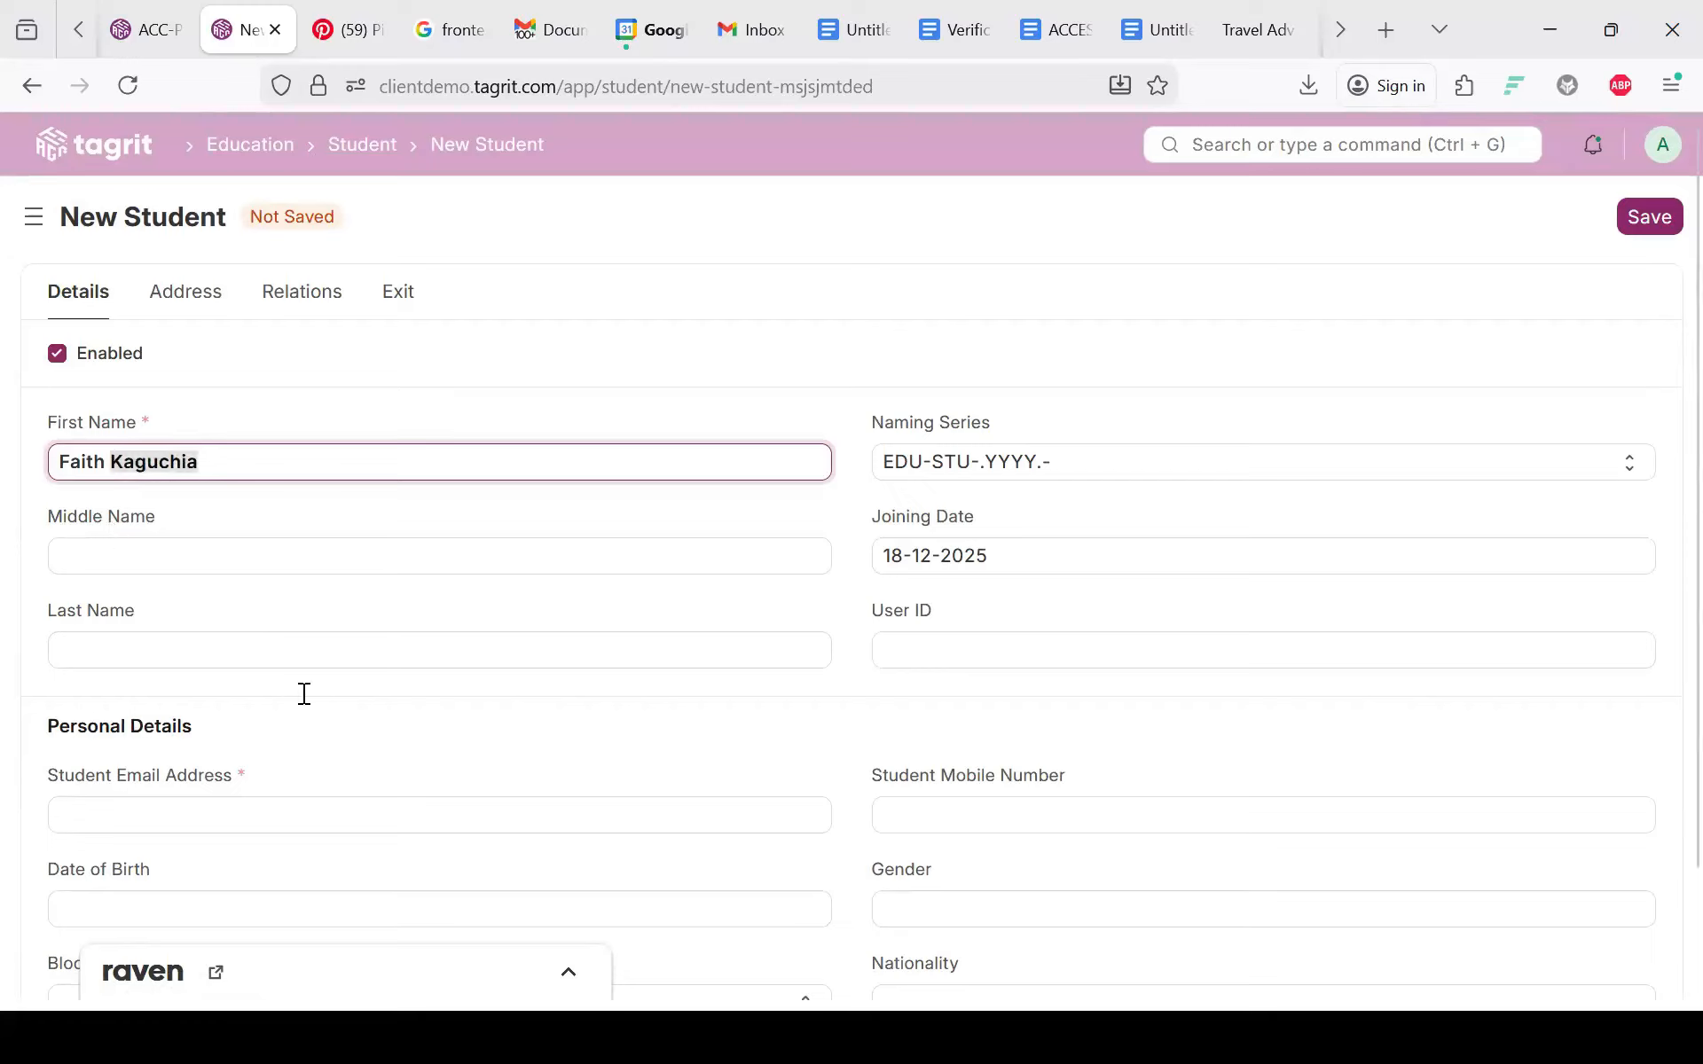
left_click(148, 835)
left_click(173, 808)
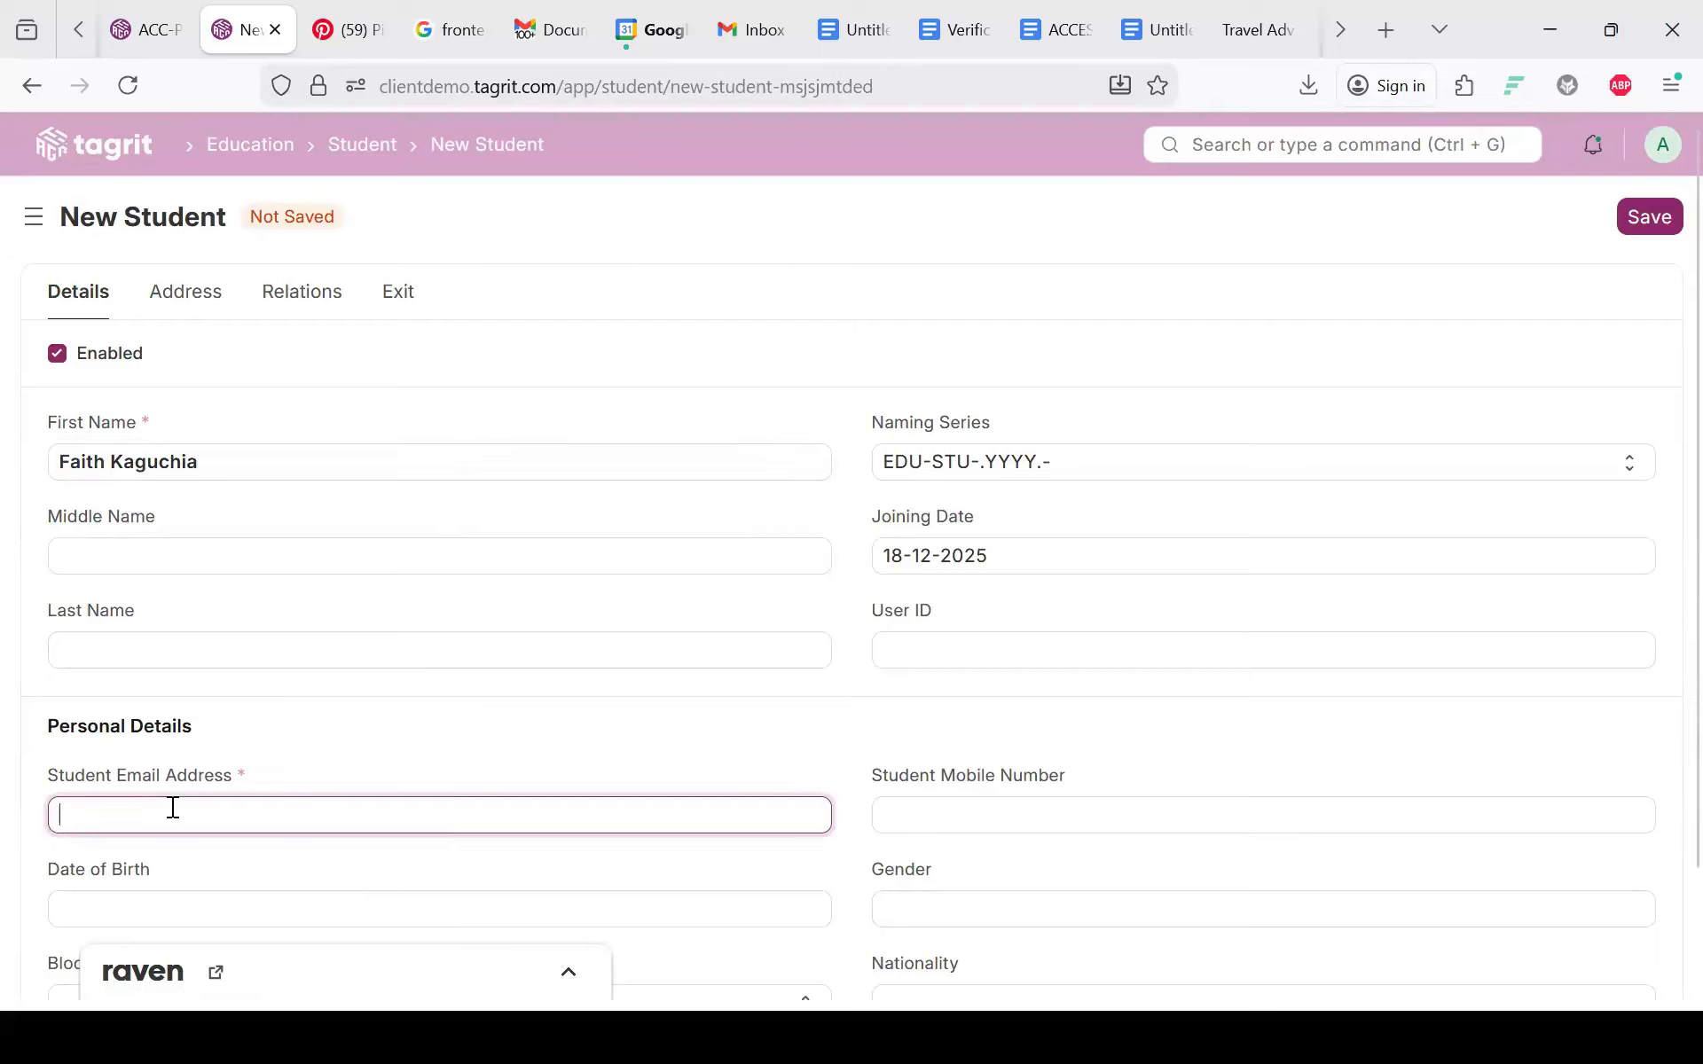
type("tag")
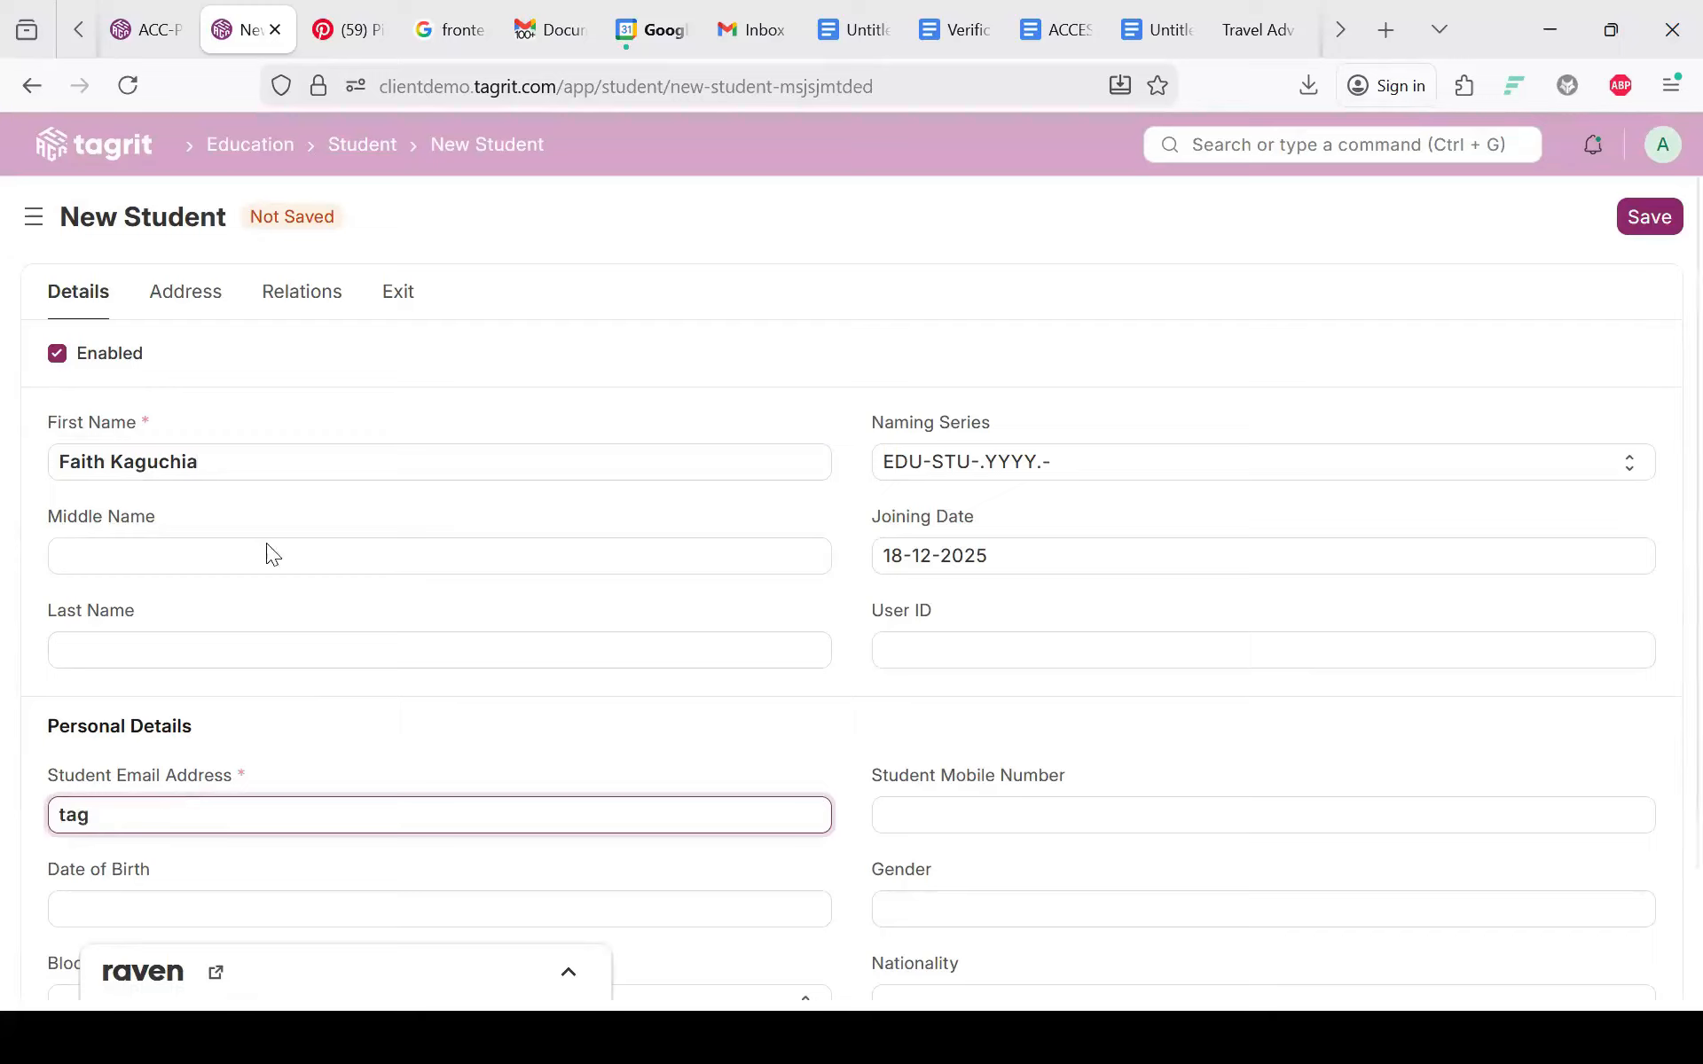
left_click(189, 459)
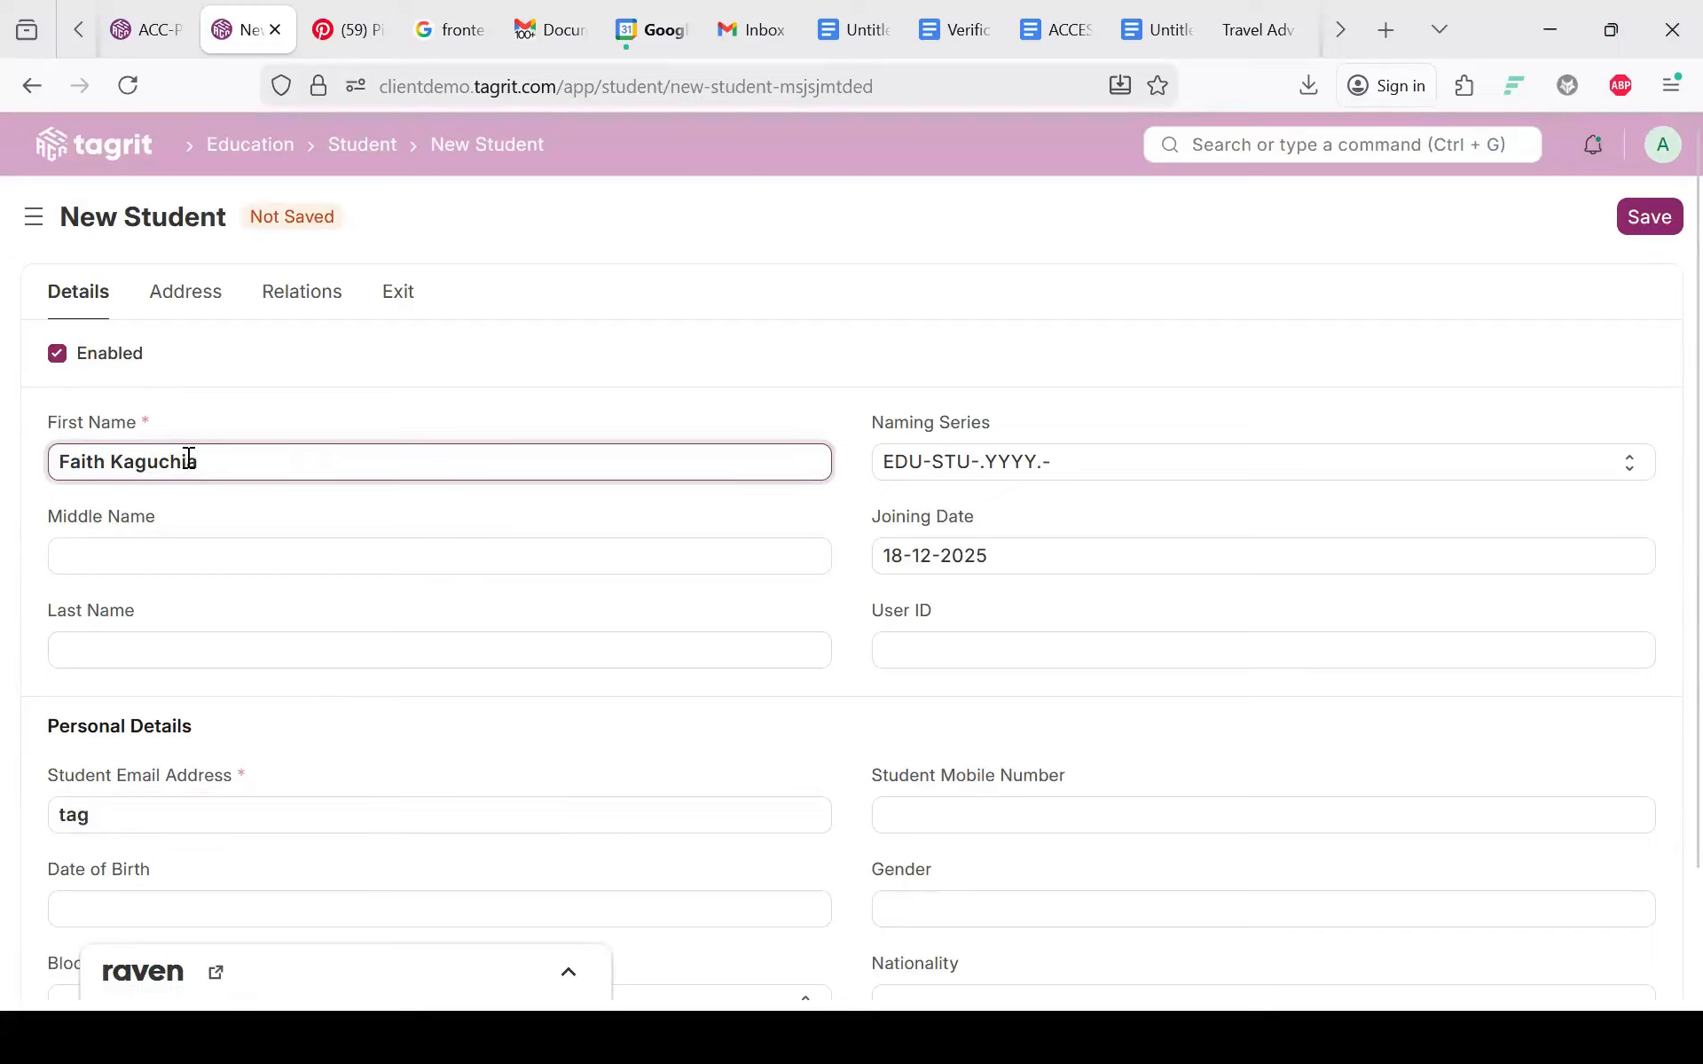
key("BackSpace")
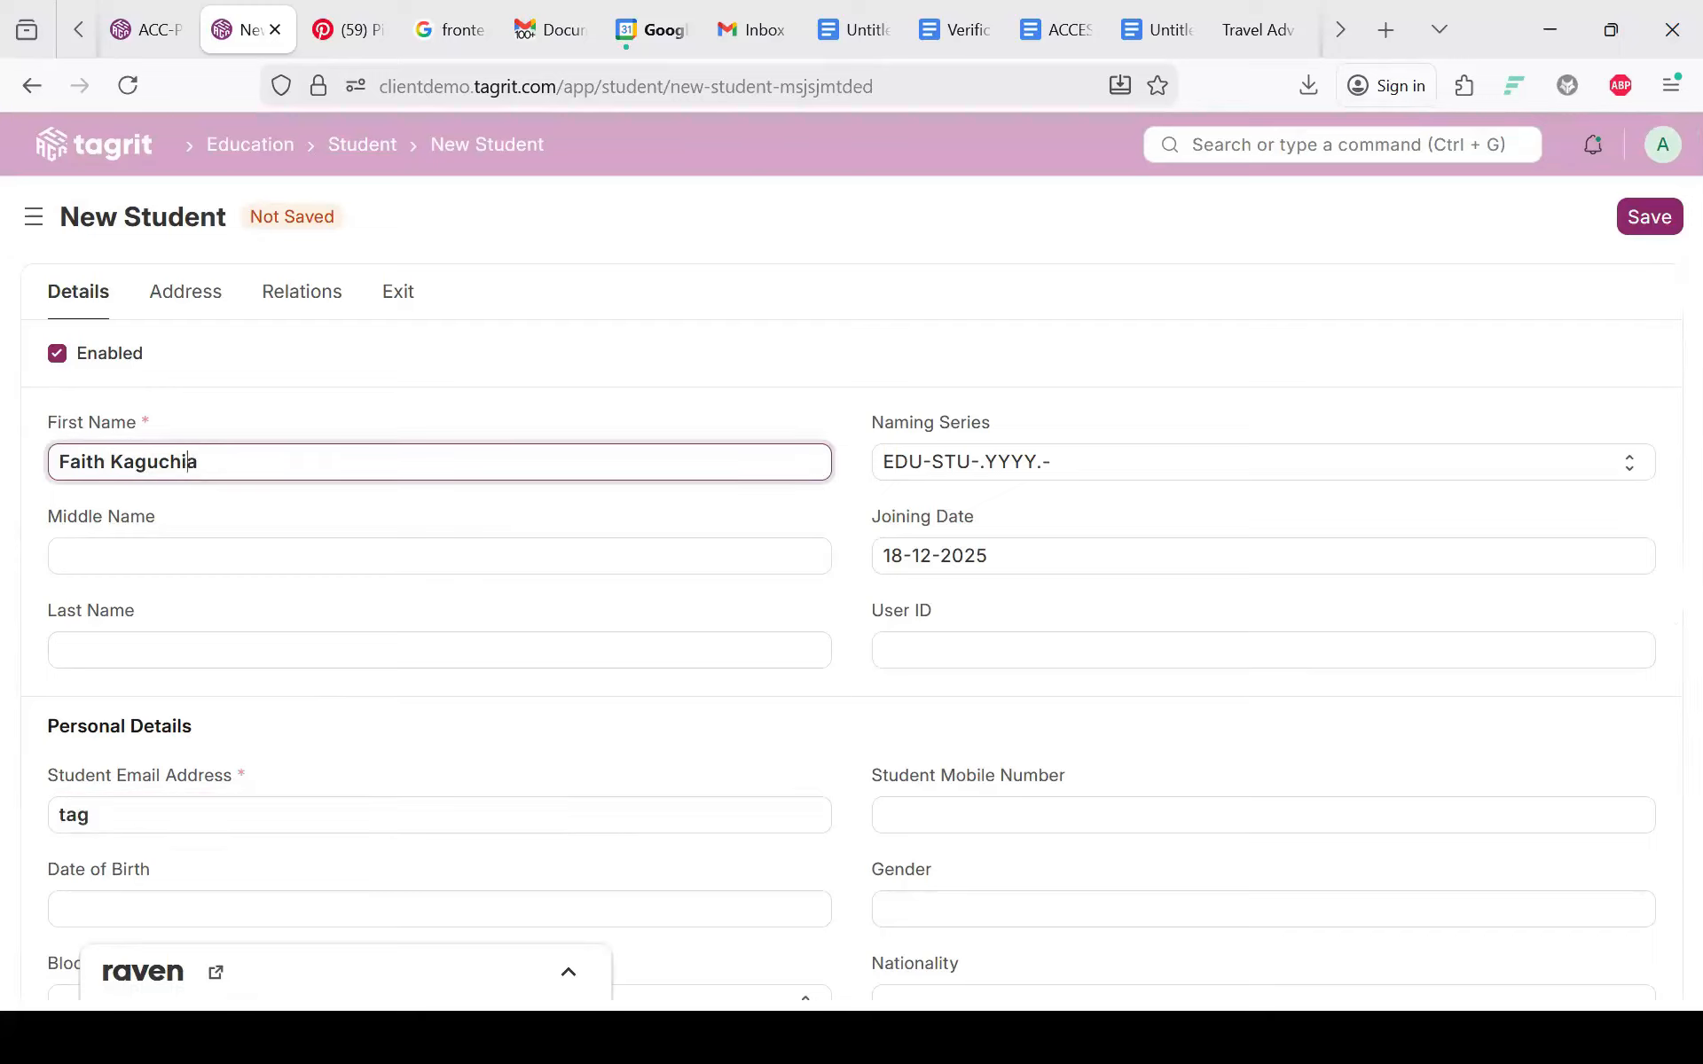
key("BackSpace")
key("BackSpace")
type("sh")
Step: Enter the student's e-mail address in Student Email Address and save the record
left_click(148, 823)
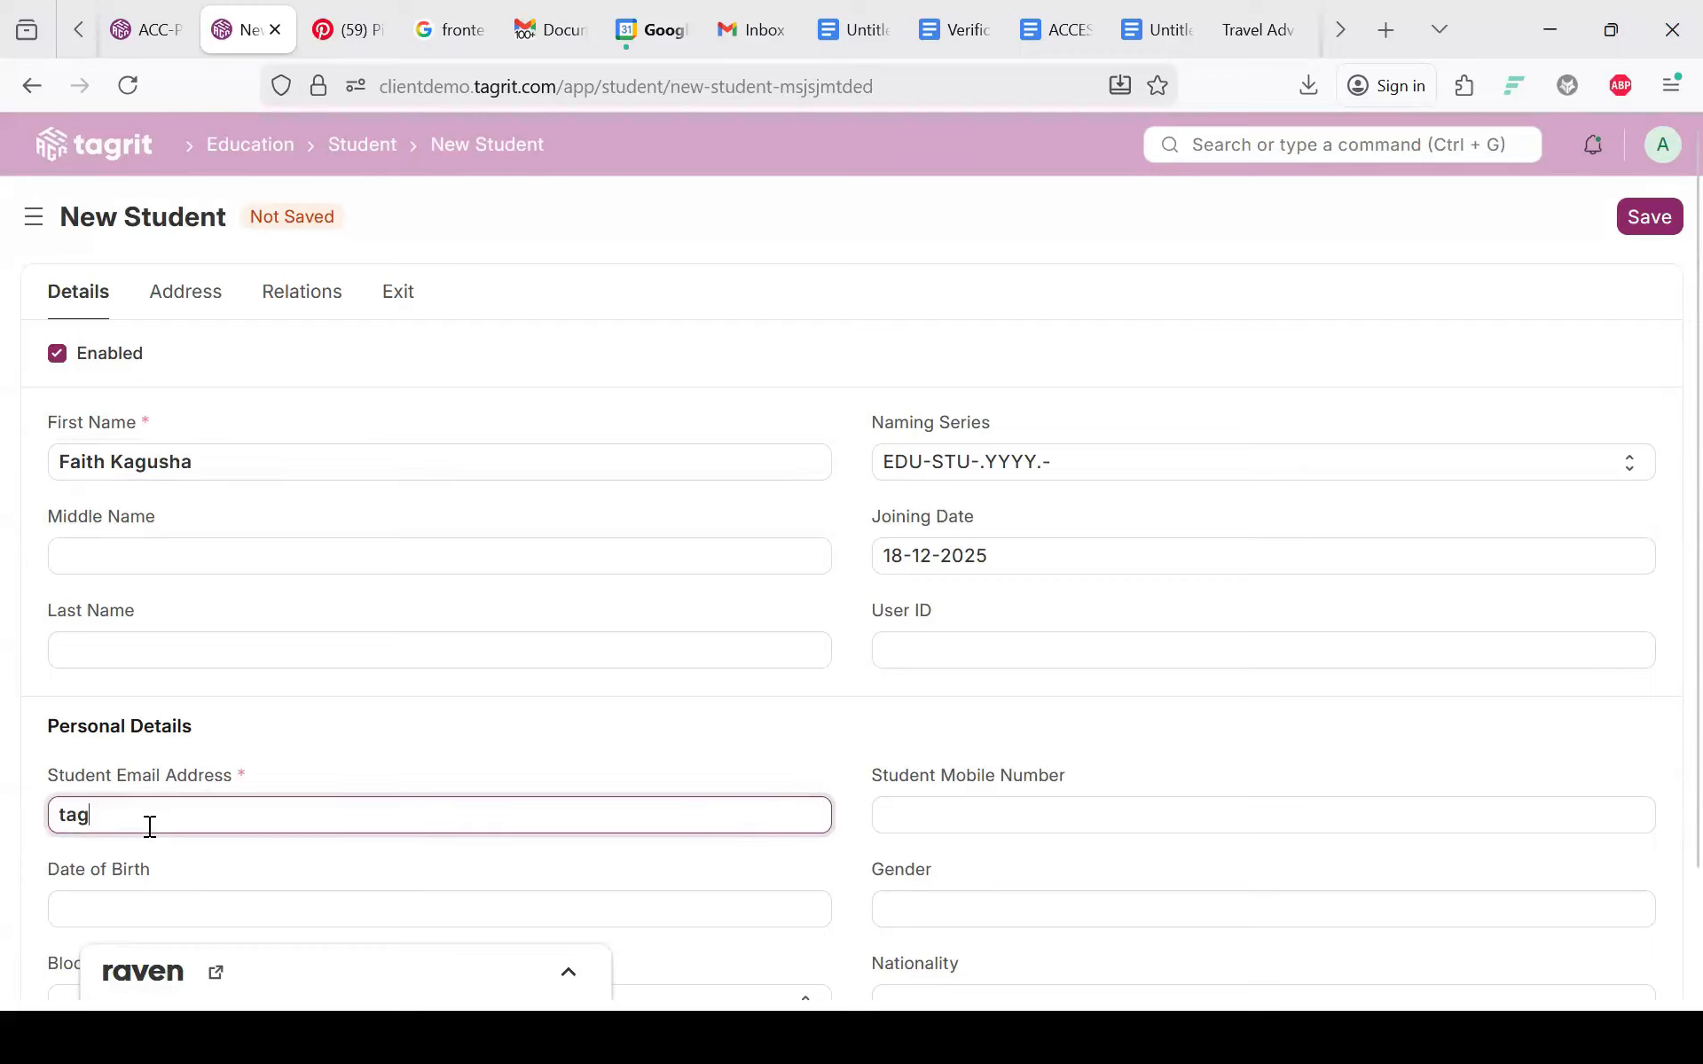
key("BackSpace")
key("BackSpace")
key("BackSpace")
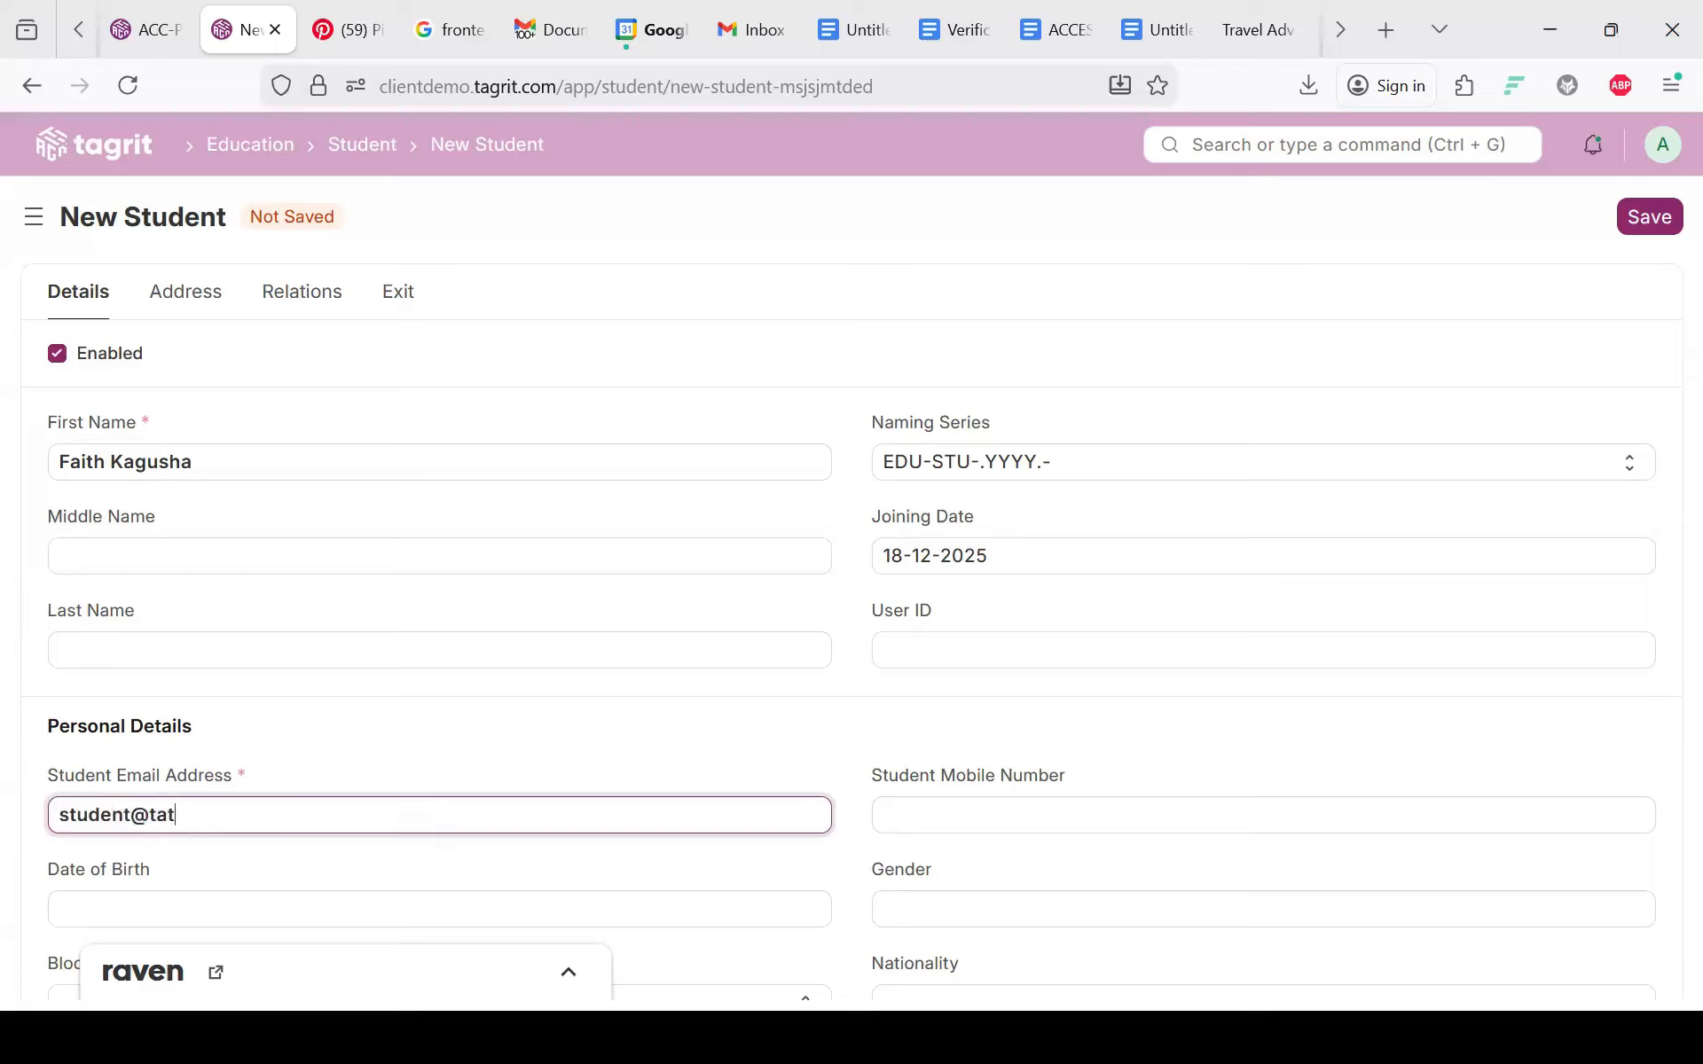
scroll(578, 907, "down", 2)
scroll(753, 791, "down", 1)
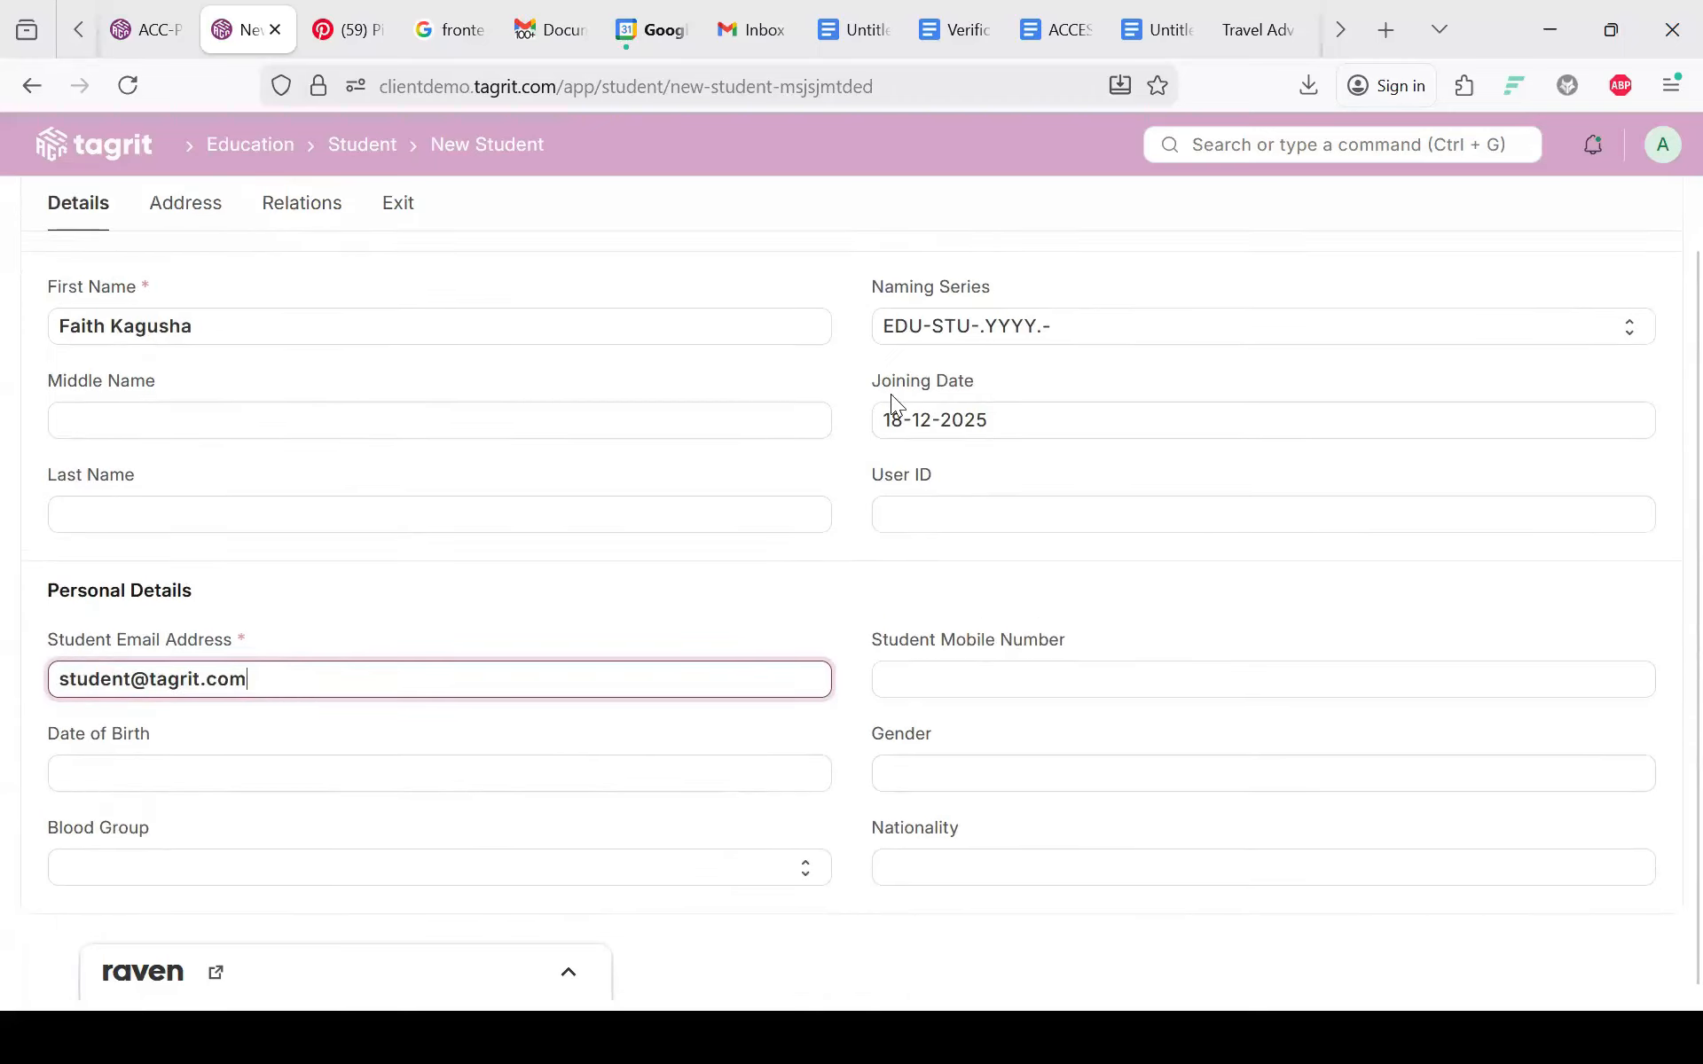
left_click(1648, 211)
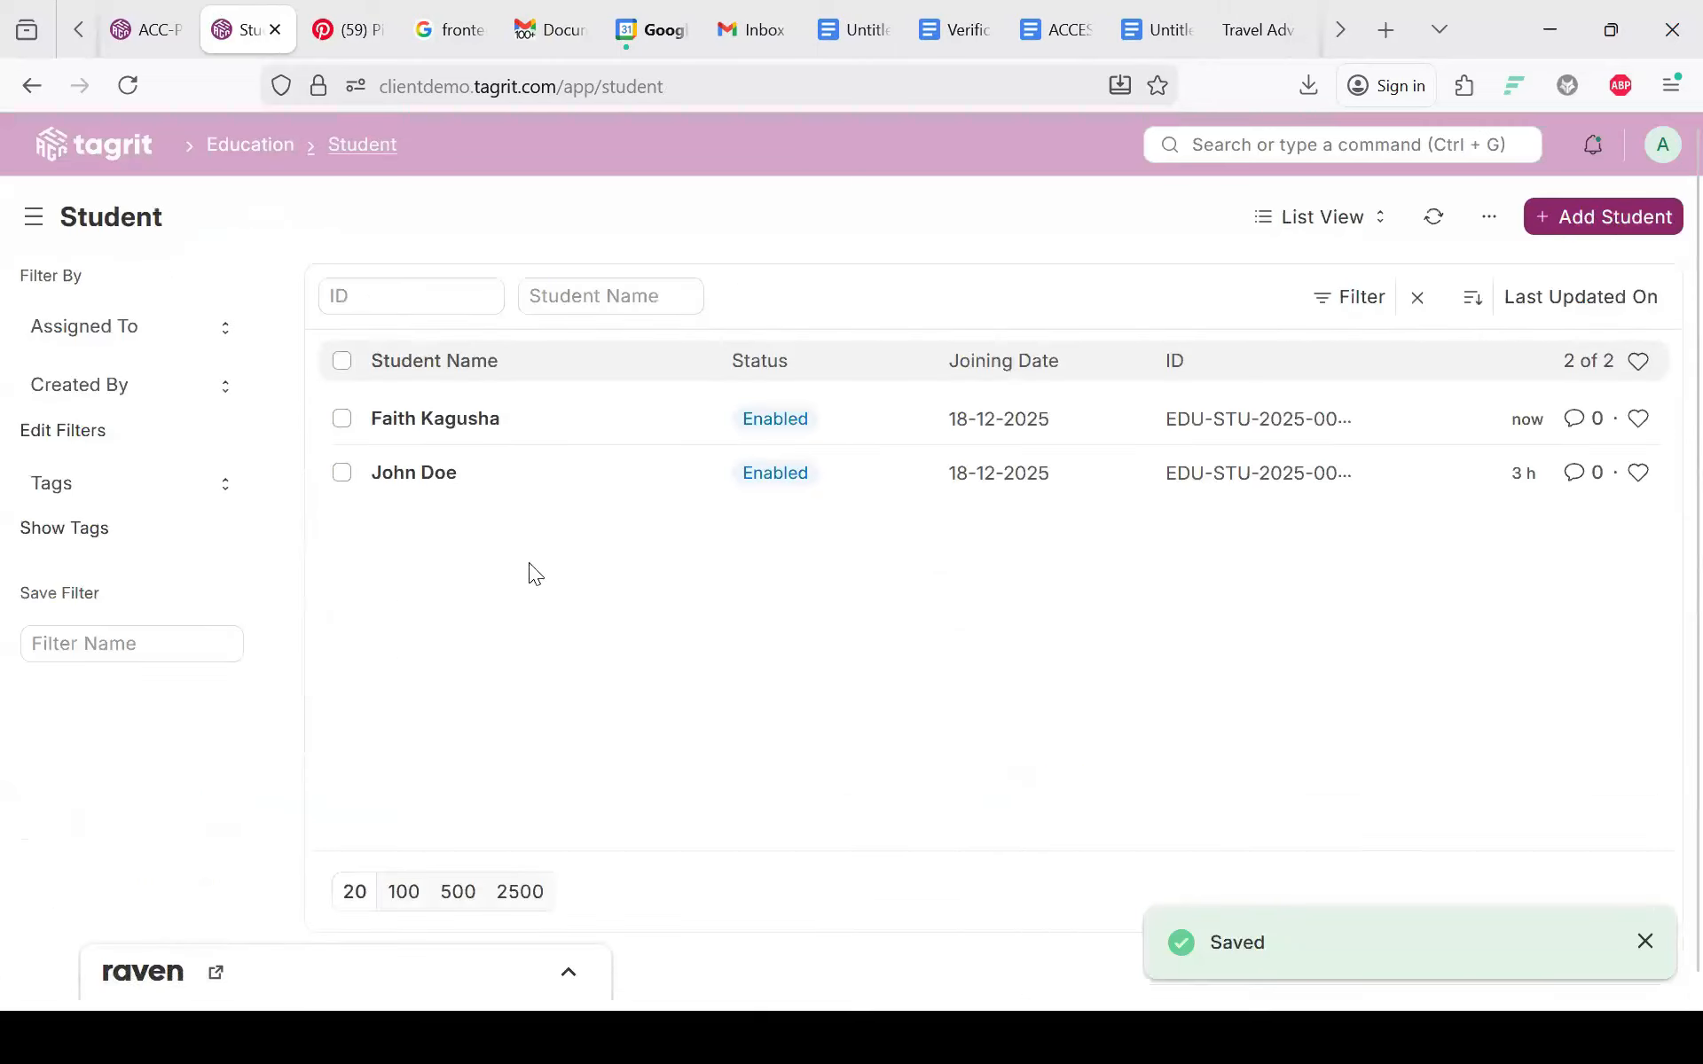
Step: Check the Academic Year list (3rd year, Second semester), then return to the Education workspace
left_click(250, 144)
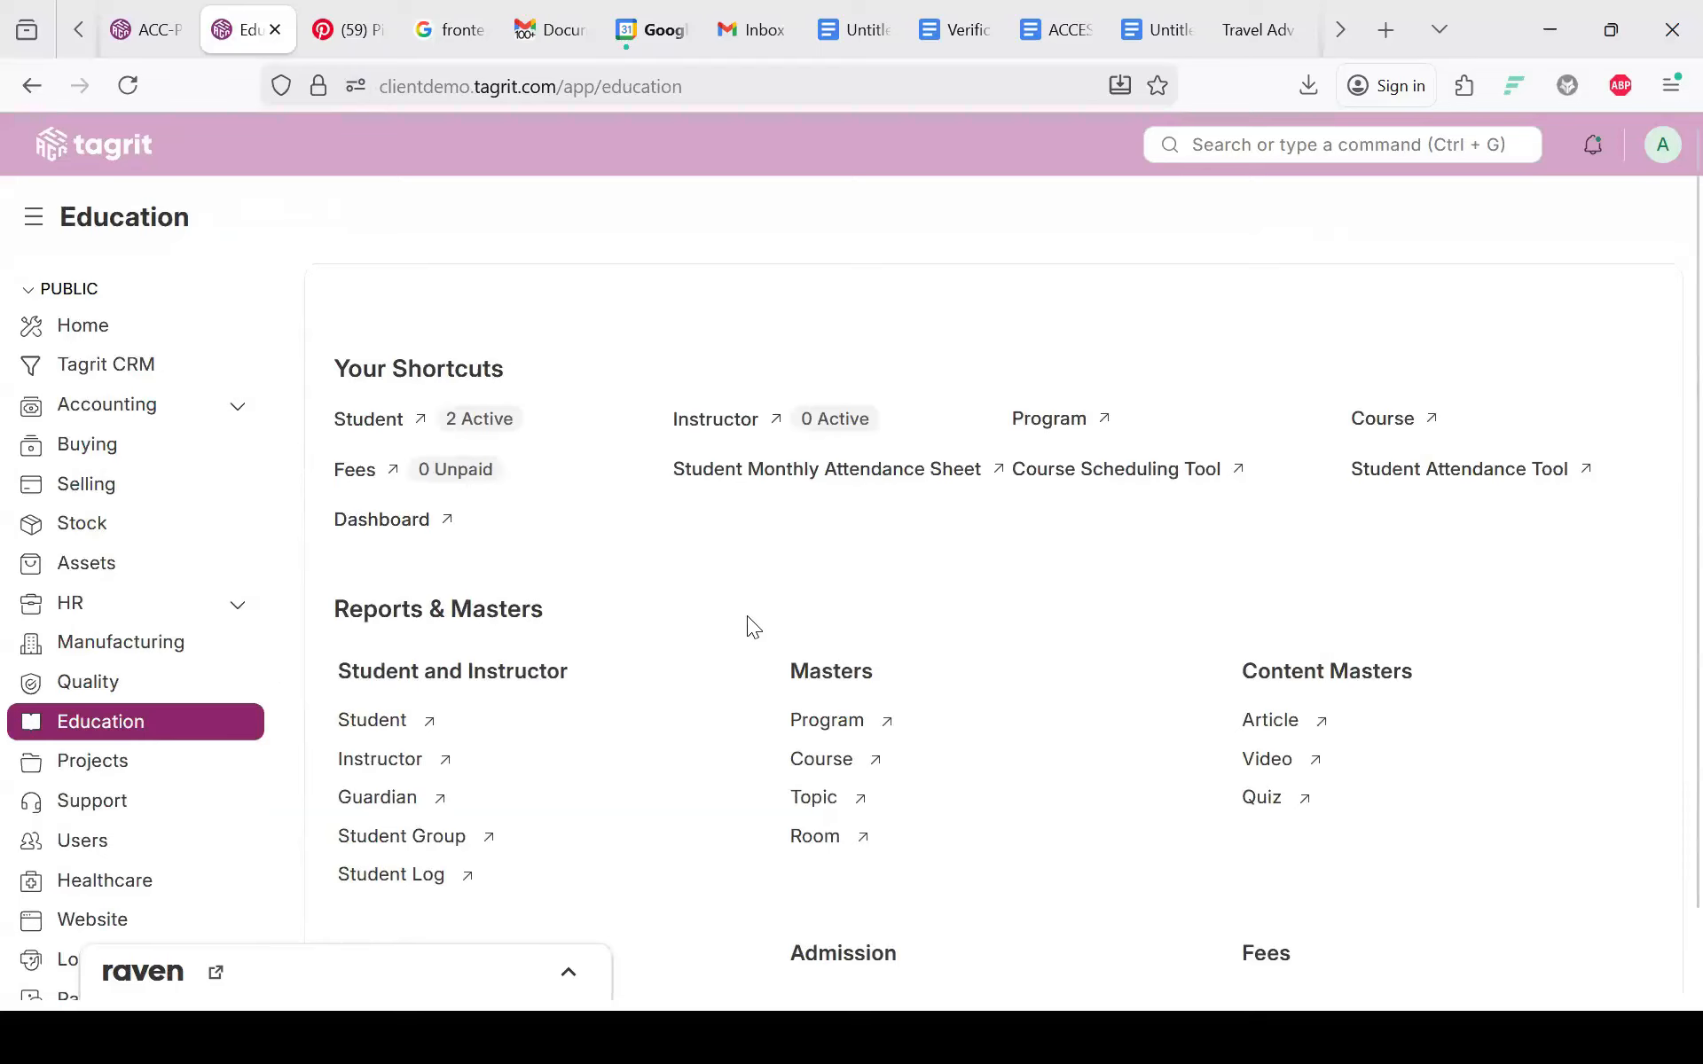
scroll(746, 615, "down", 2)
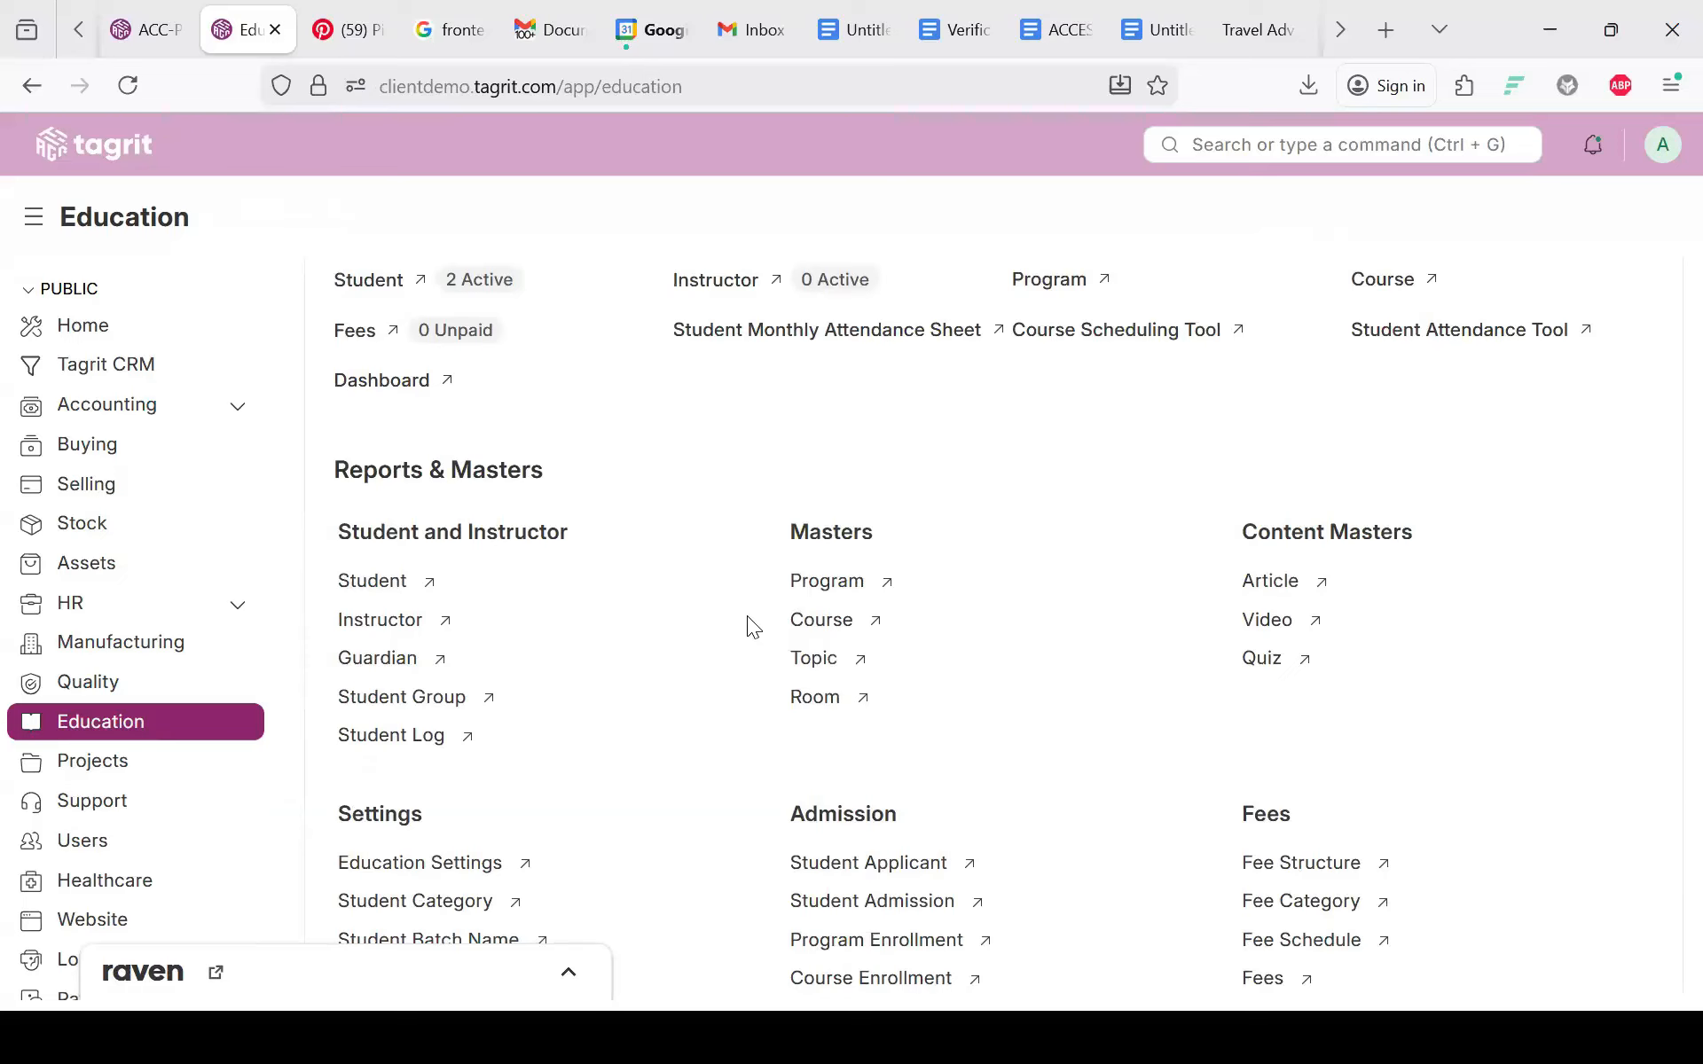
scroll(697, 803, "down", 3)
scroll(697, 807, "up", 1)
scroll(696, 812, "up", 1)
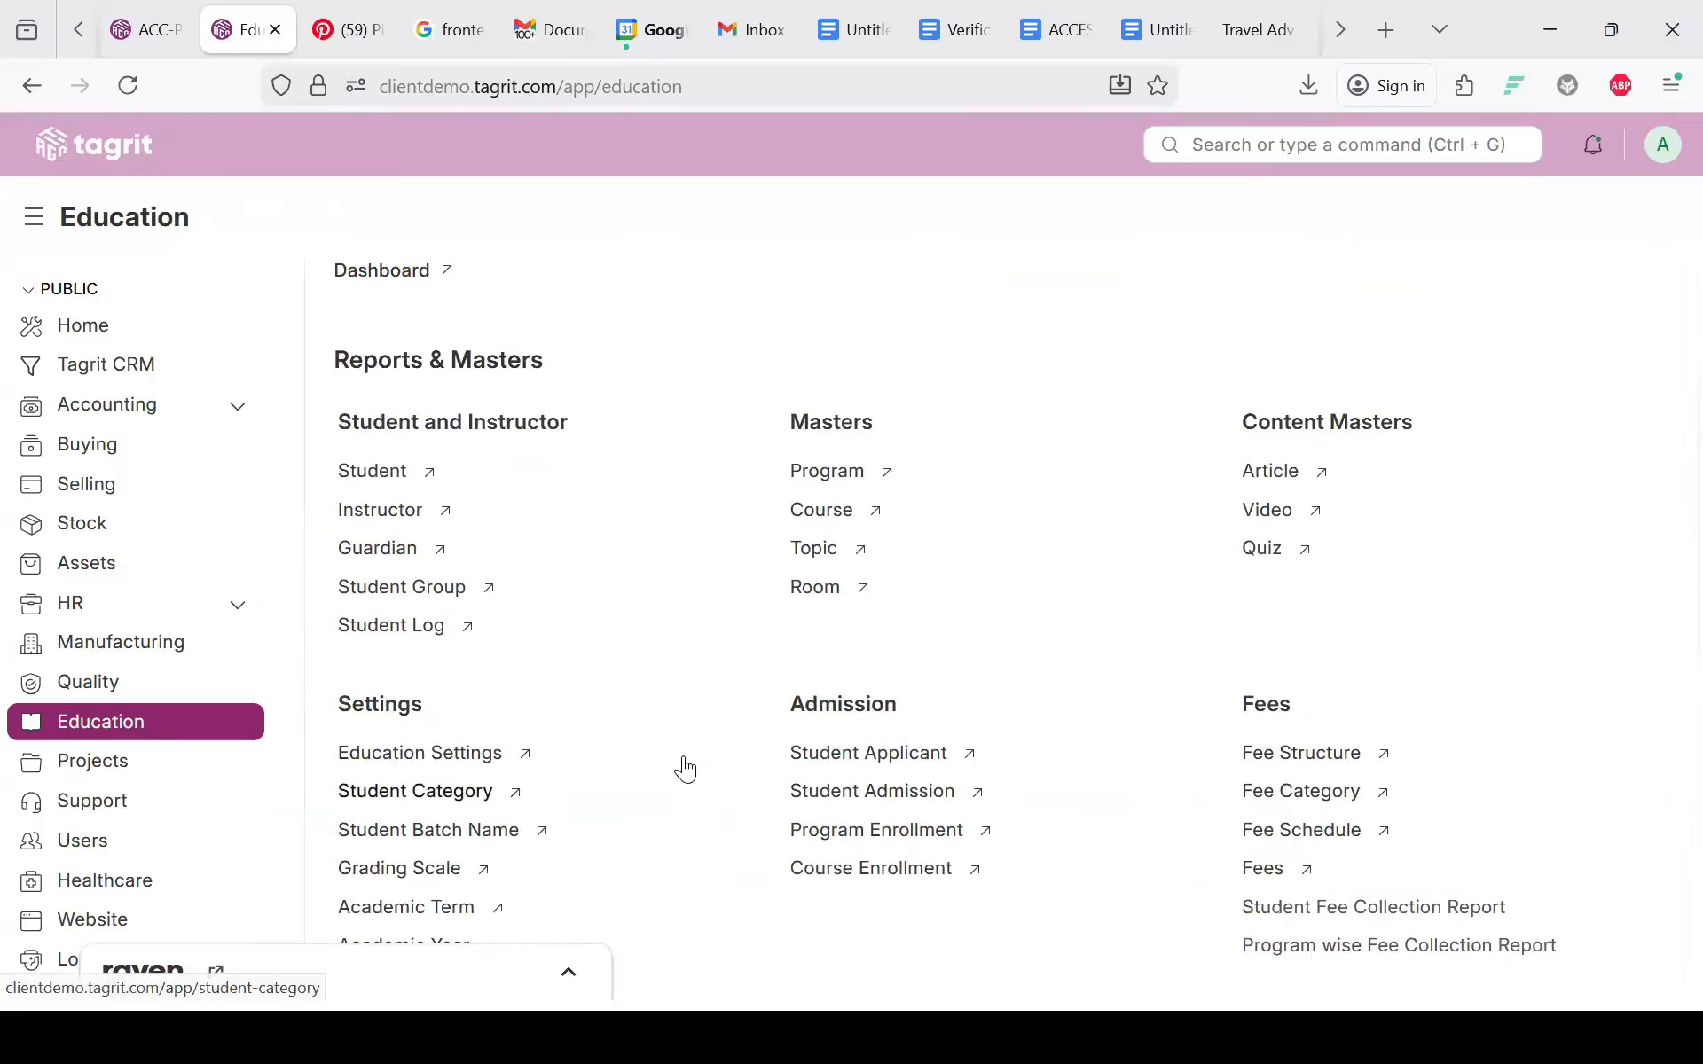
scroll(674, 758, "down", 3)
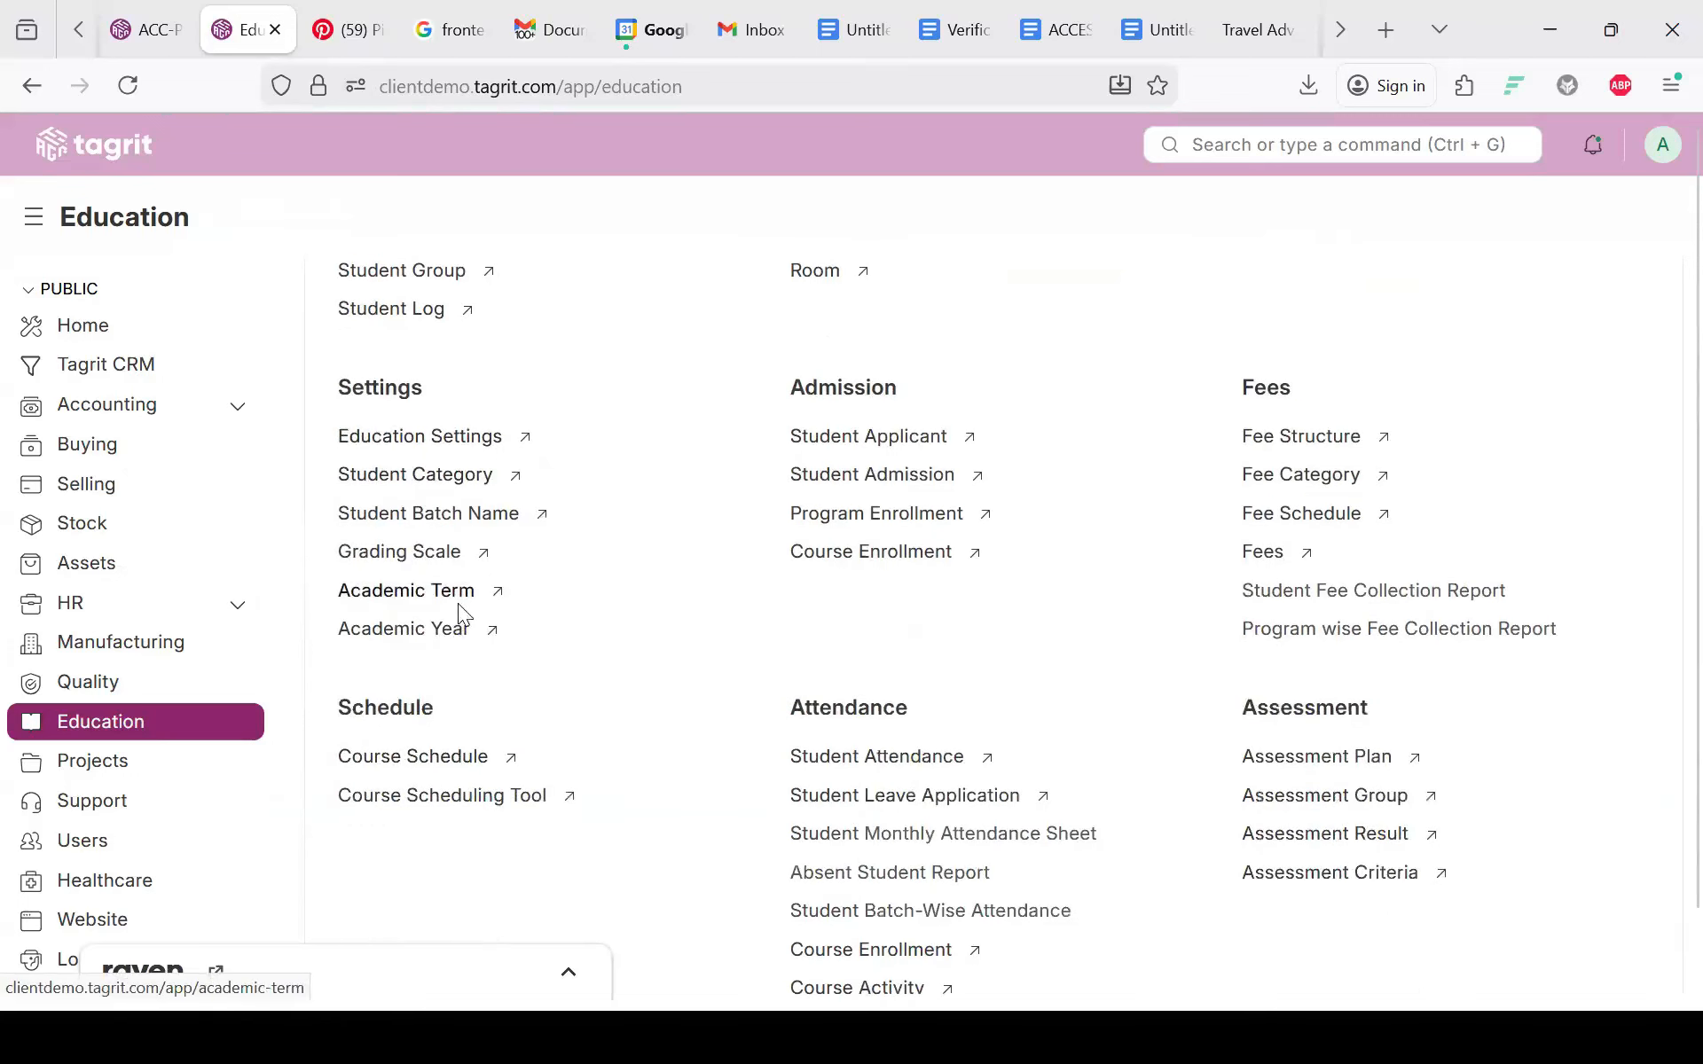
left_click(451, 635)
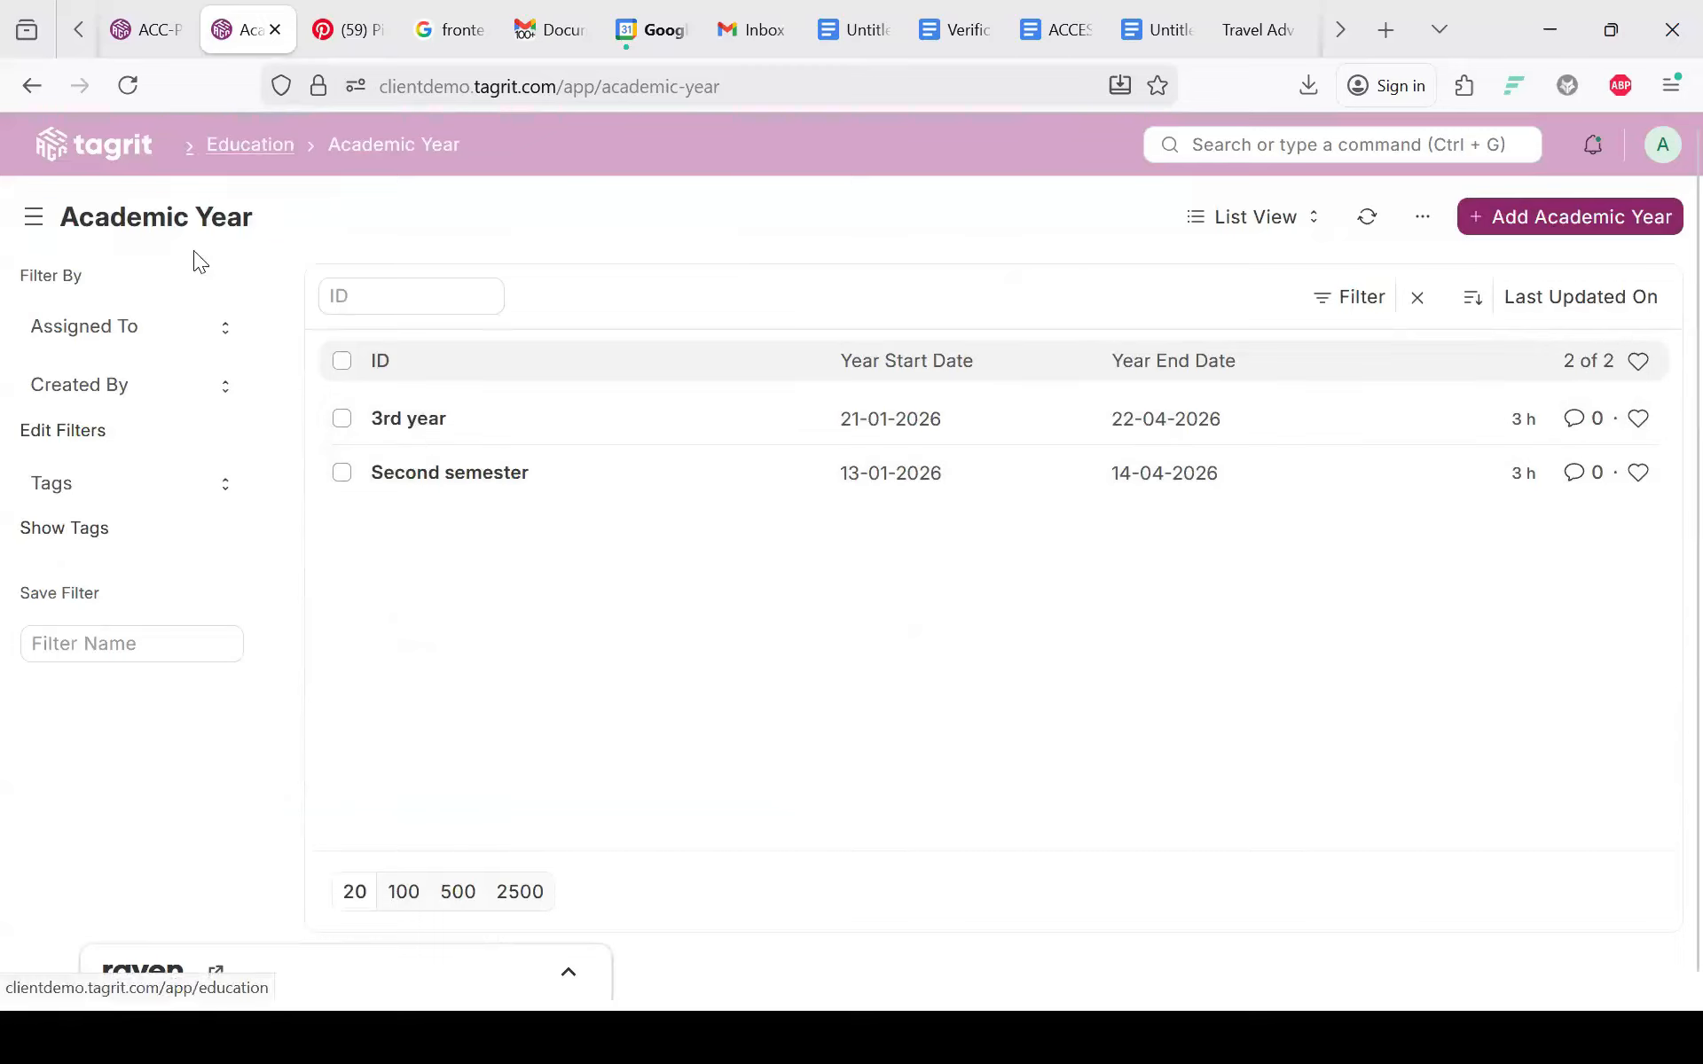
left_click(250, 145)
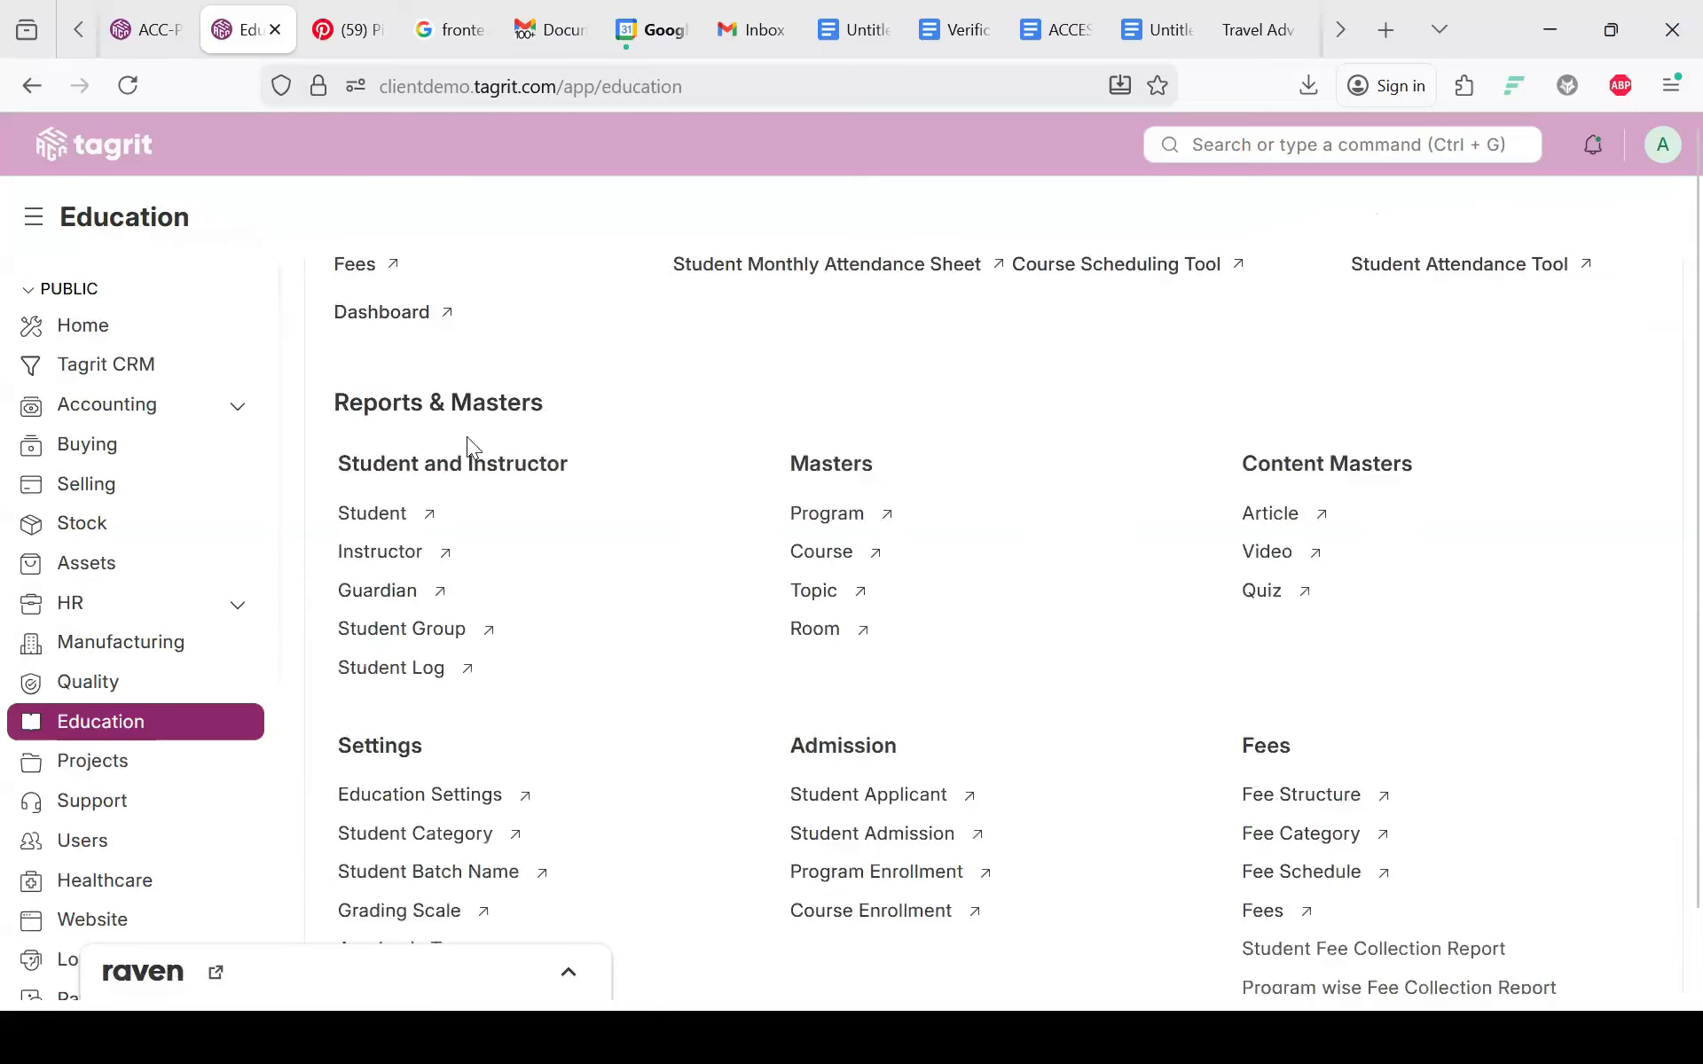
scroll(518, 541, "down", 4)
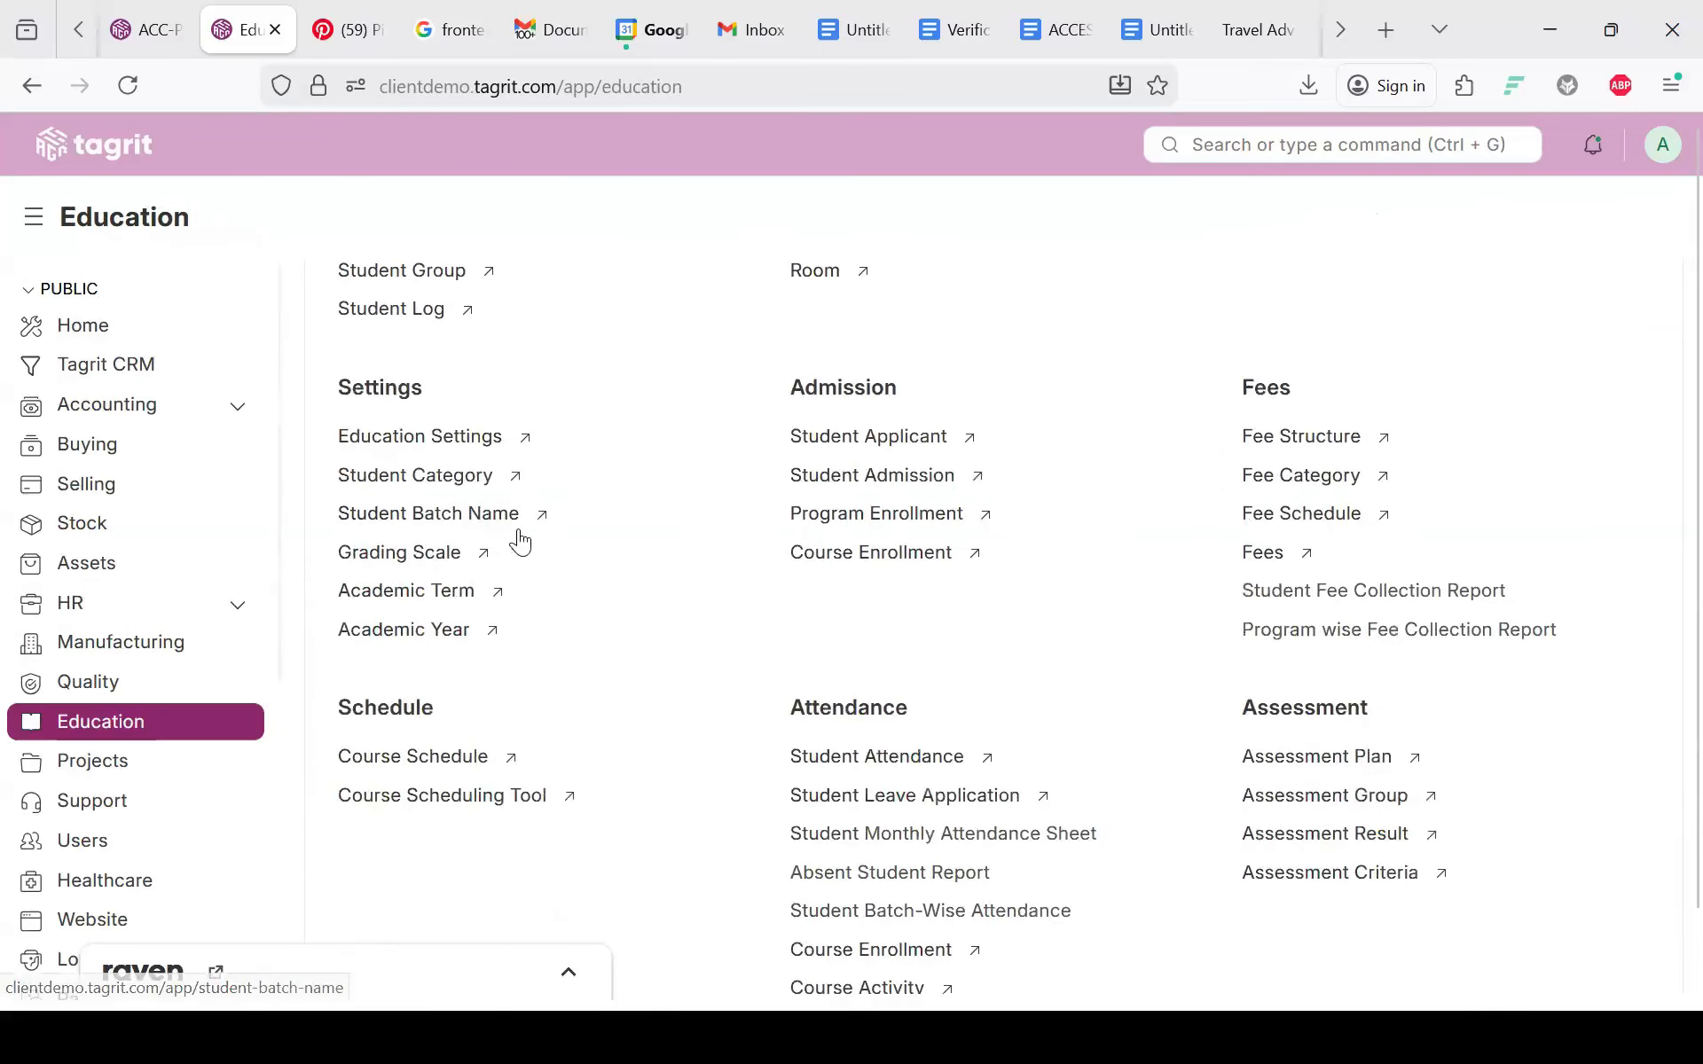
left_click(429, 591)
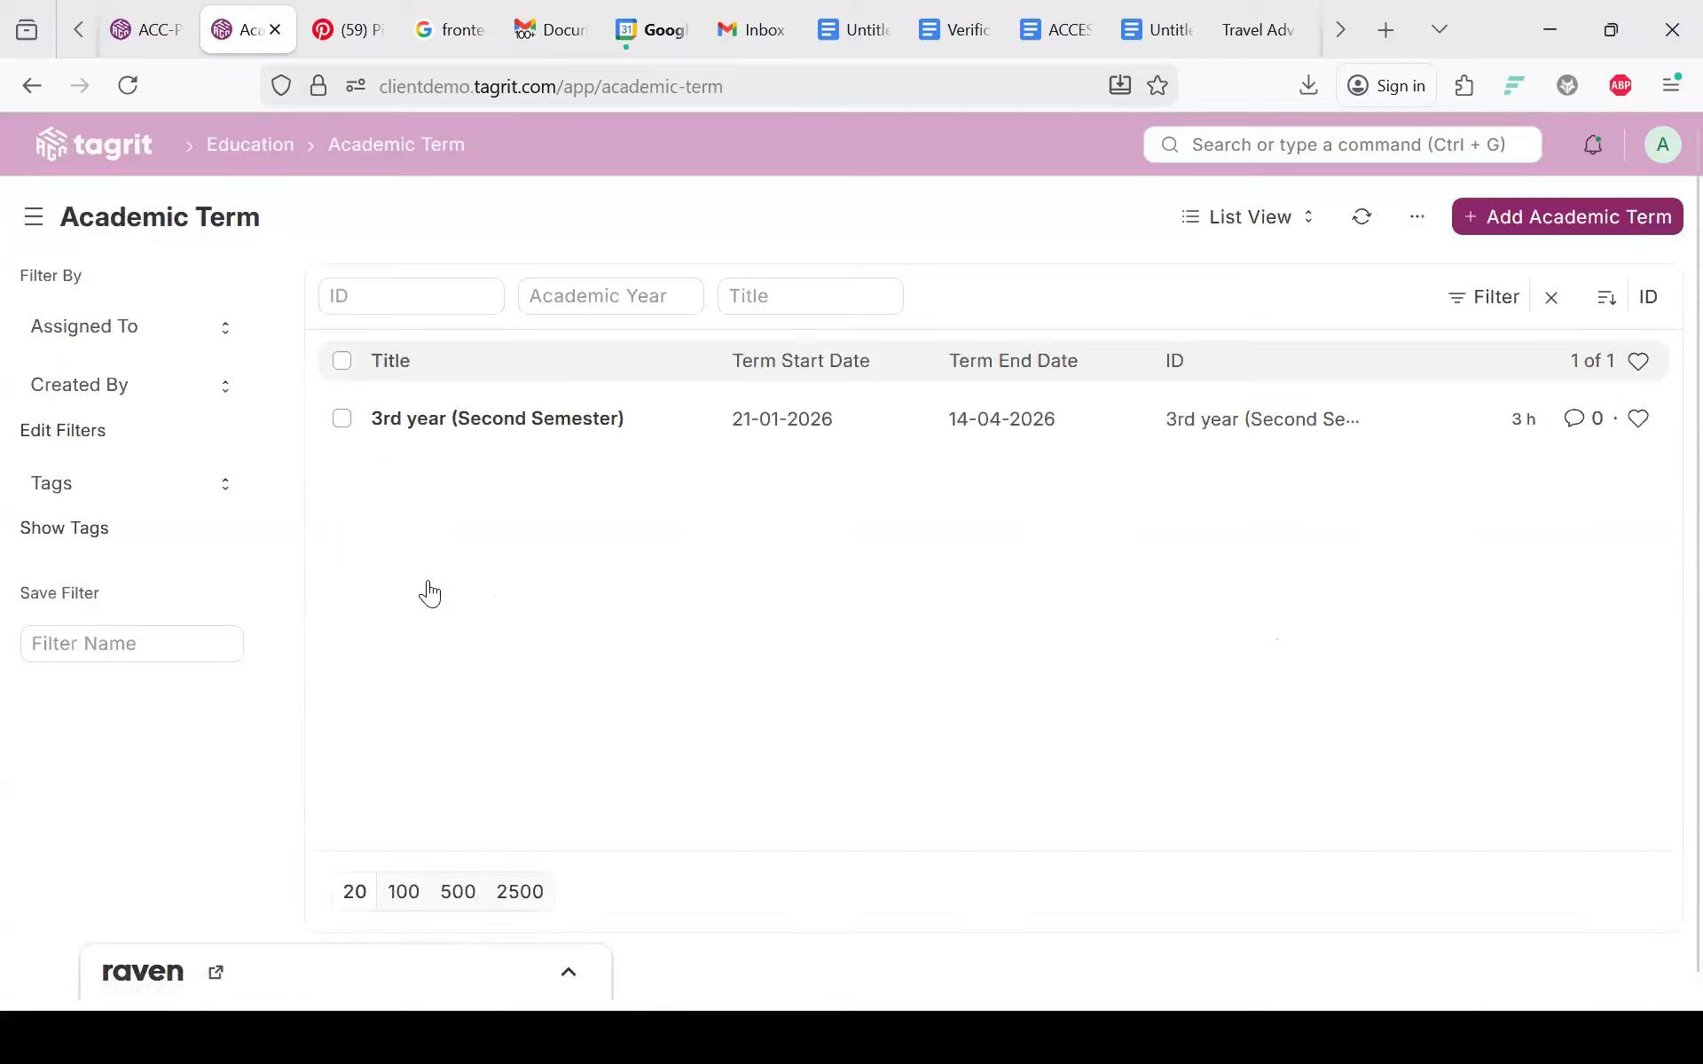
left_click(250, 144)
scroll(363, 352, "down", 3)
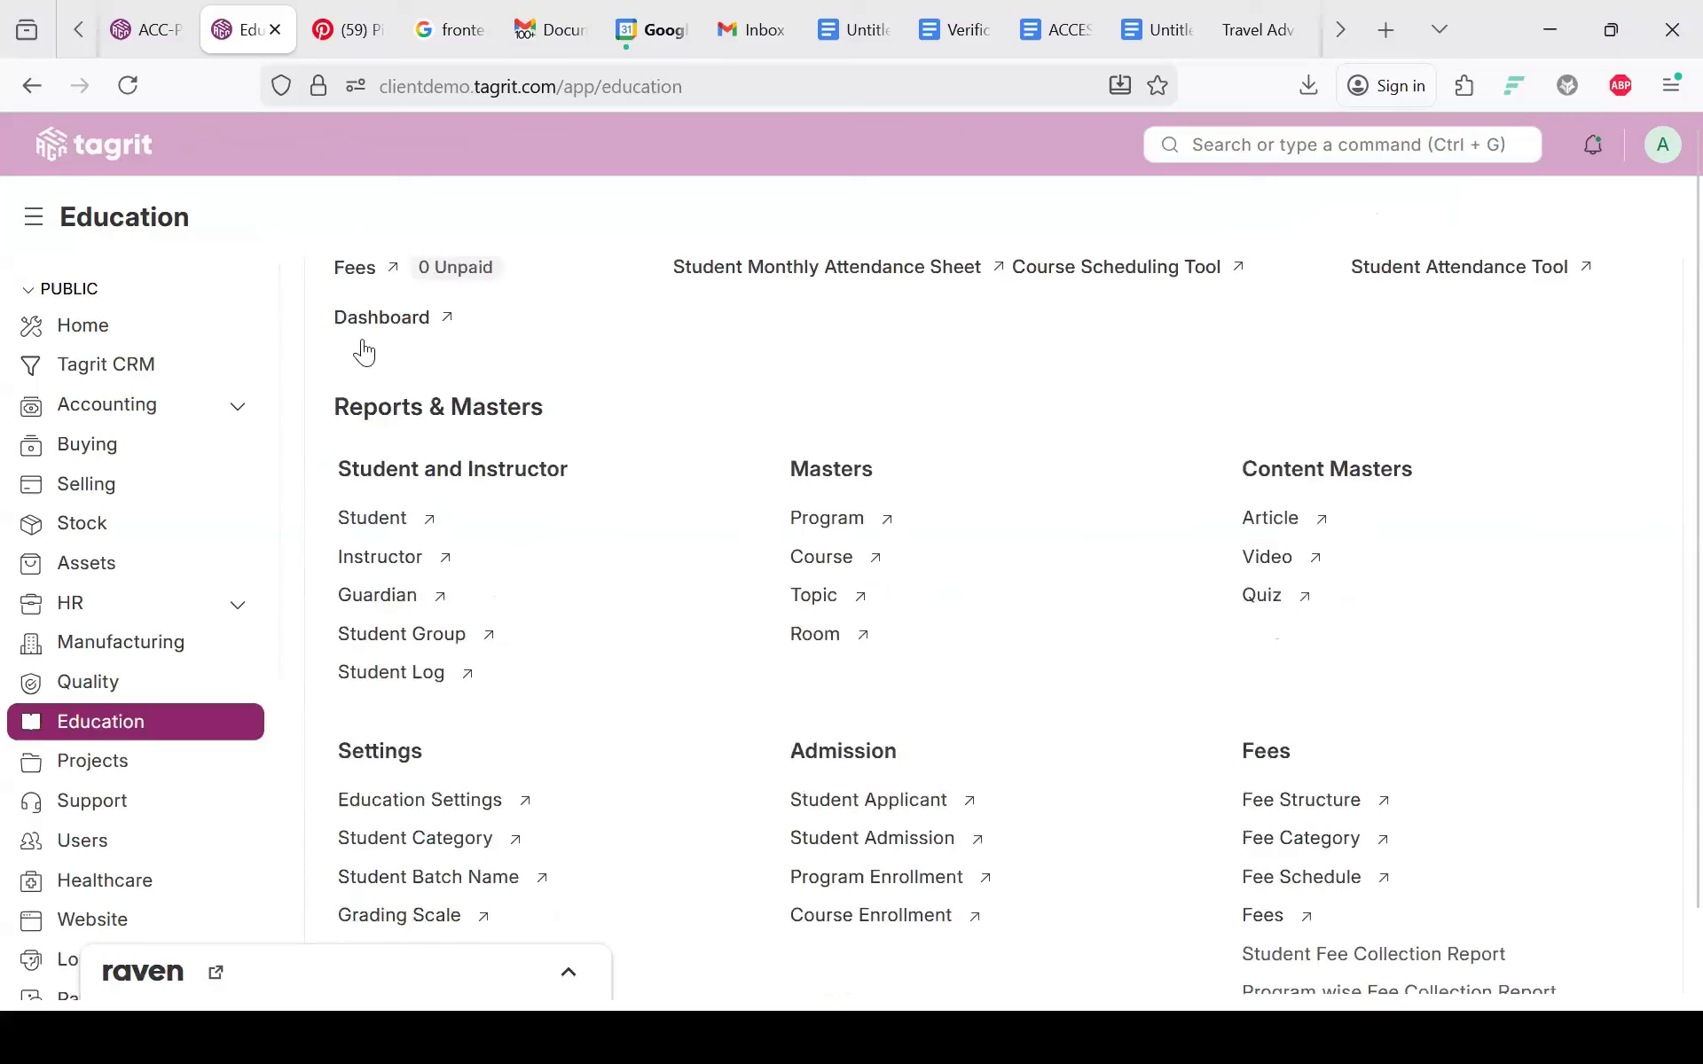
scroll(532, 665, "down", 3)
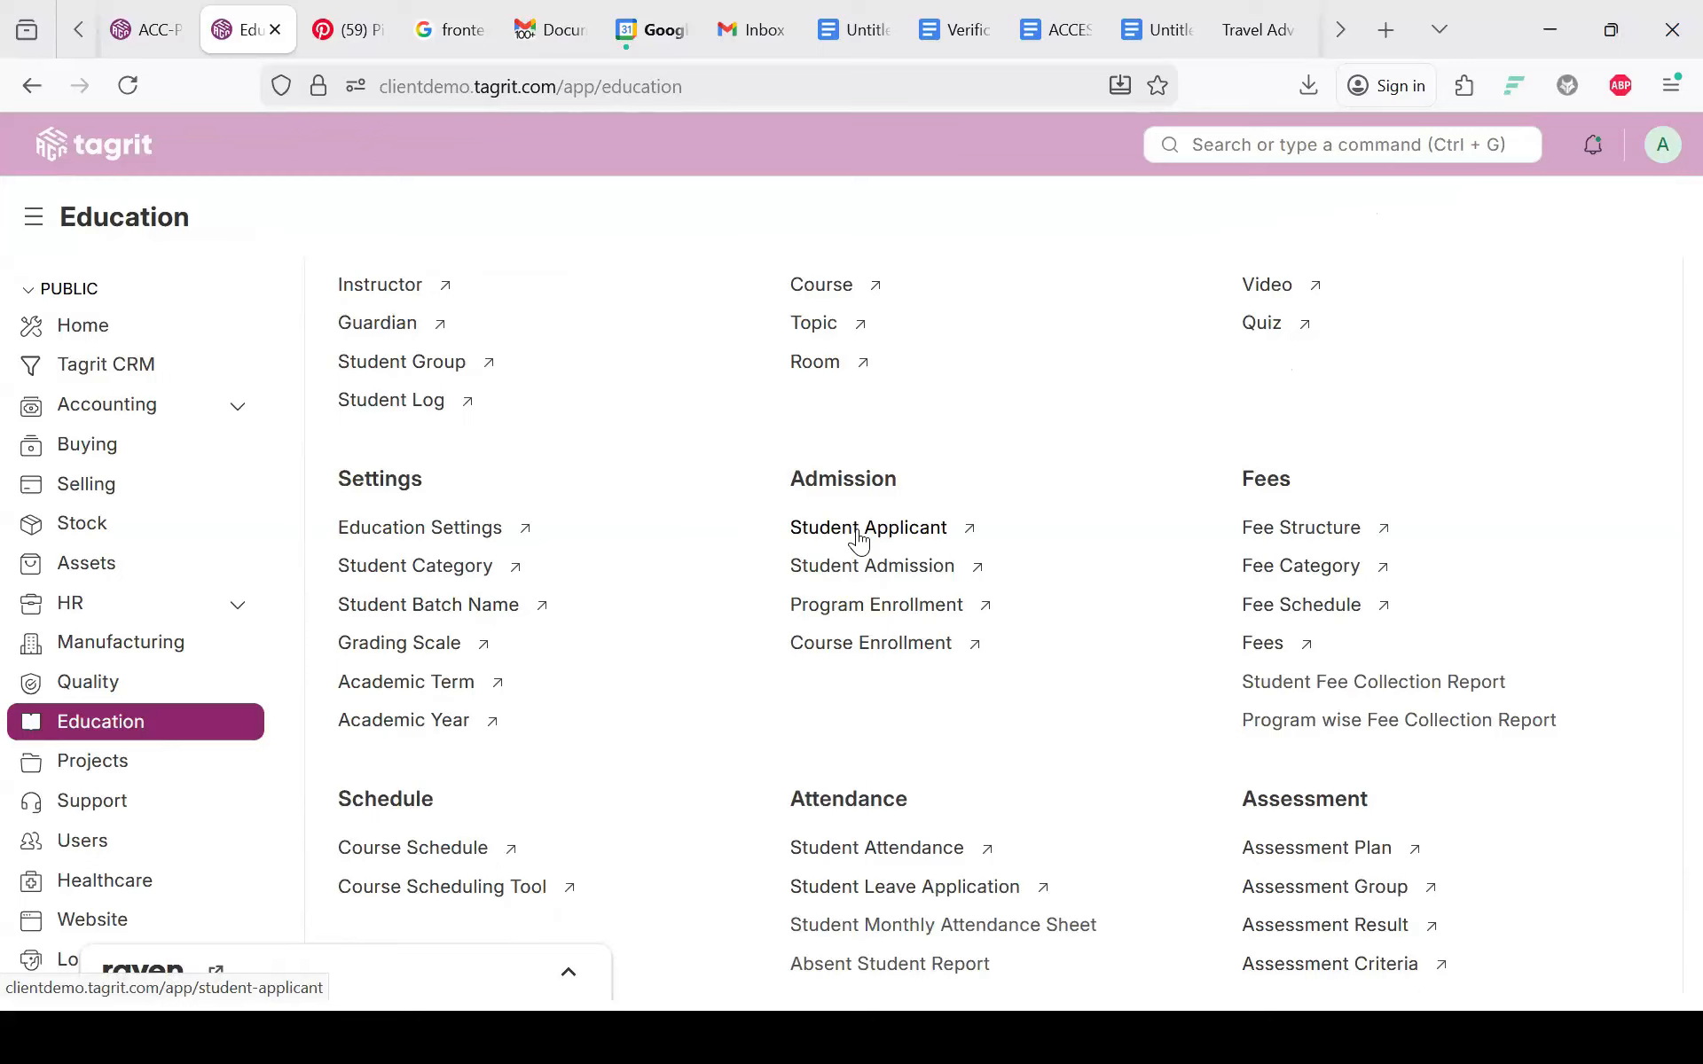
Step: Start a new student applicant with Maths and statistics as the program
left_click(858, 532)
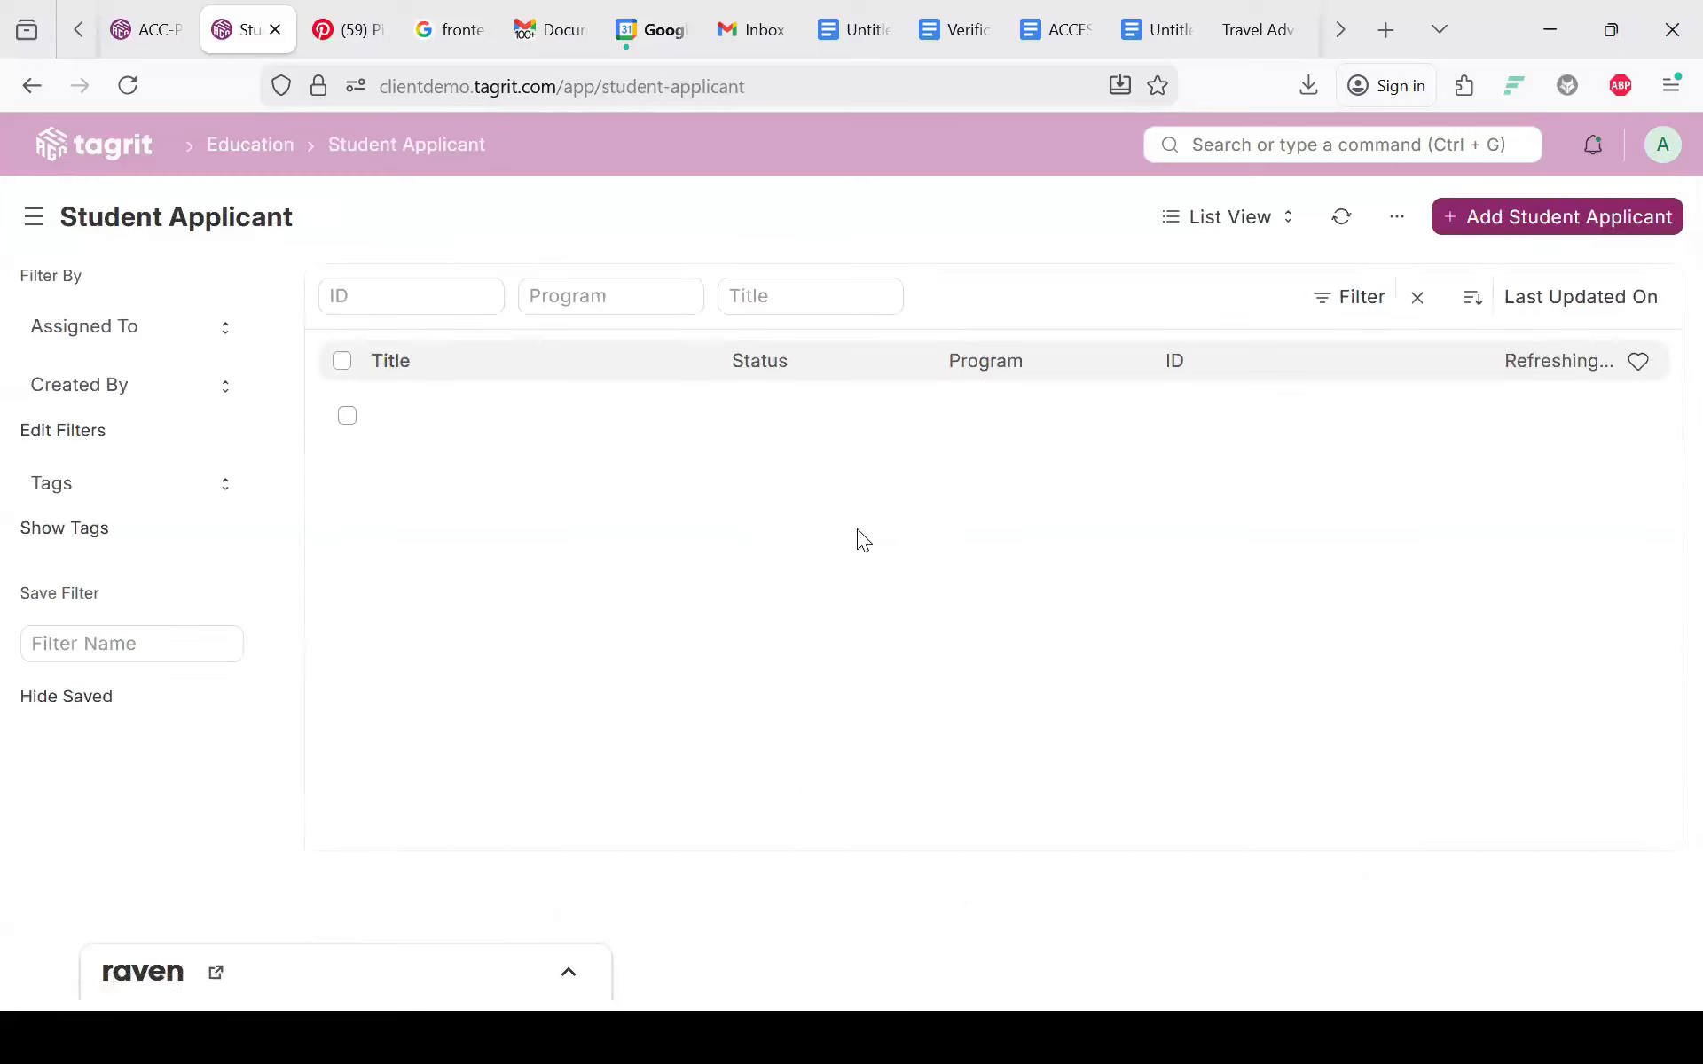
left_click(1563, 220)
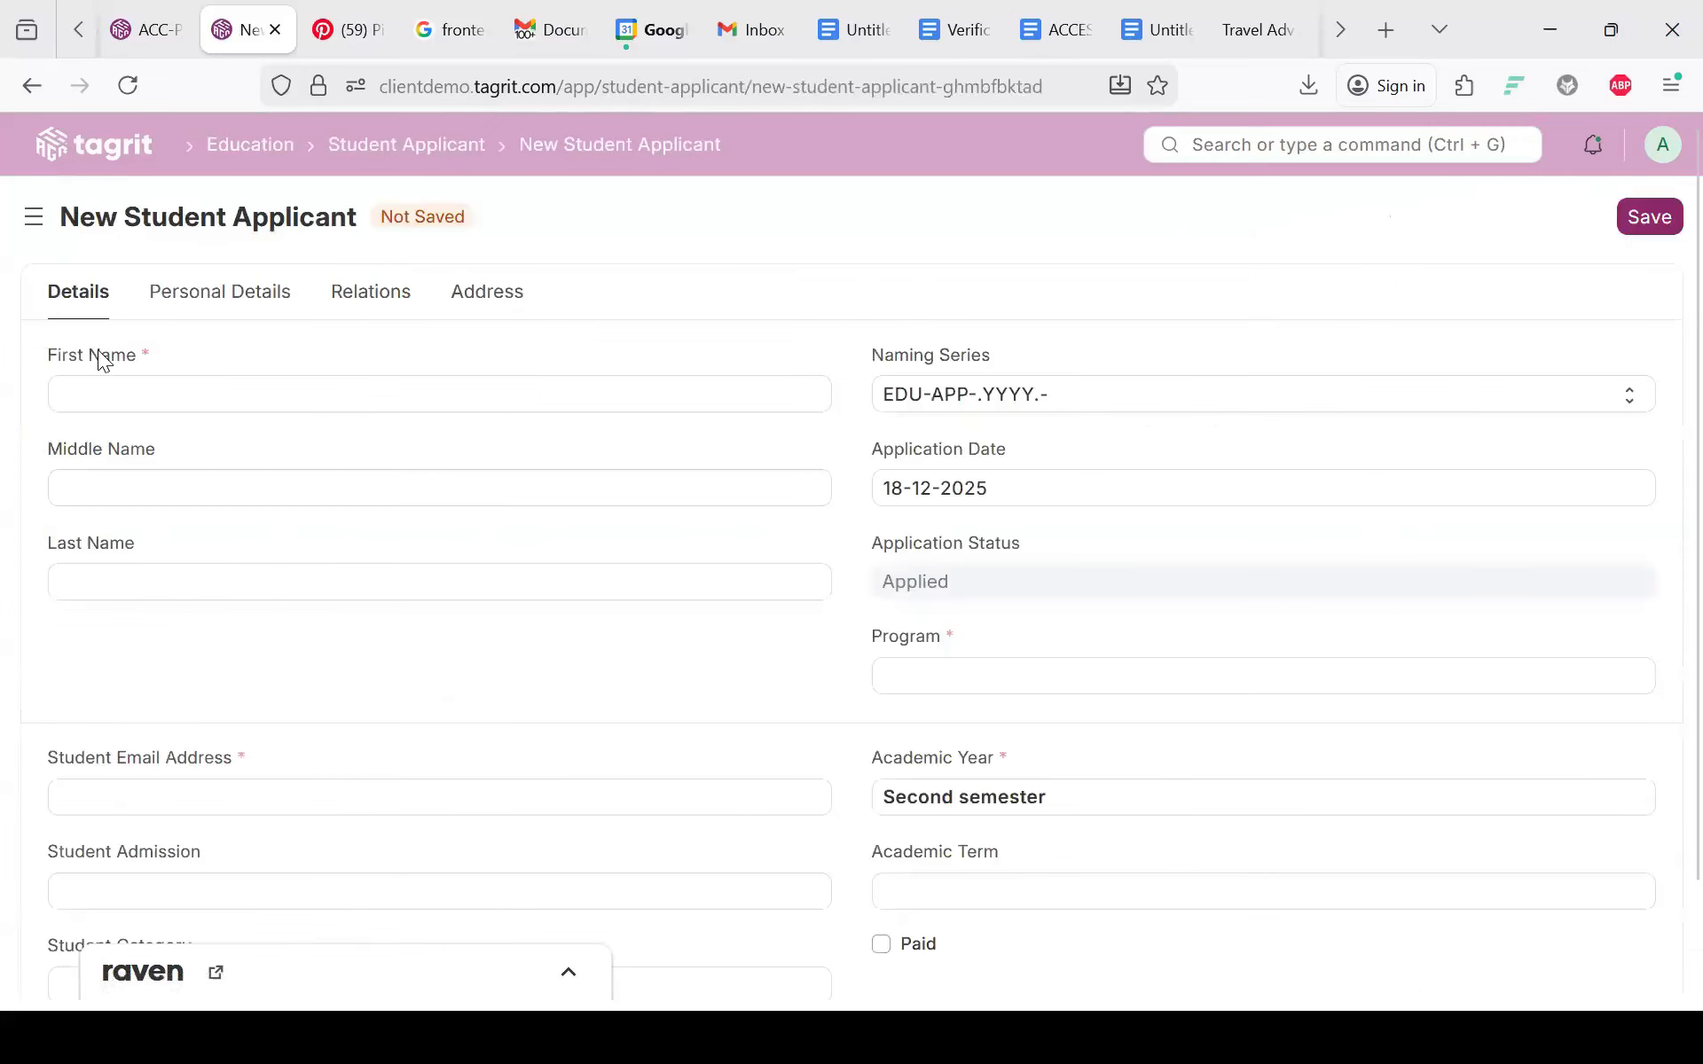
left_click(75, 404)
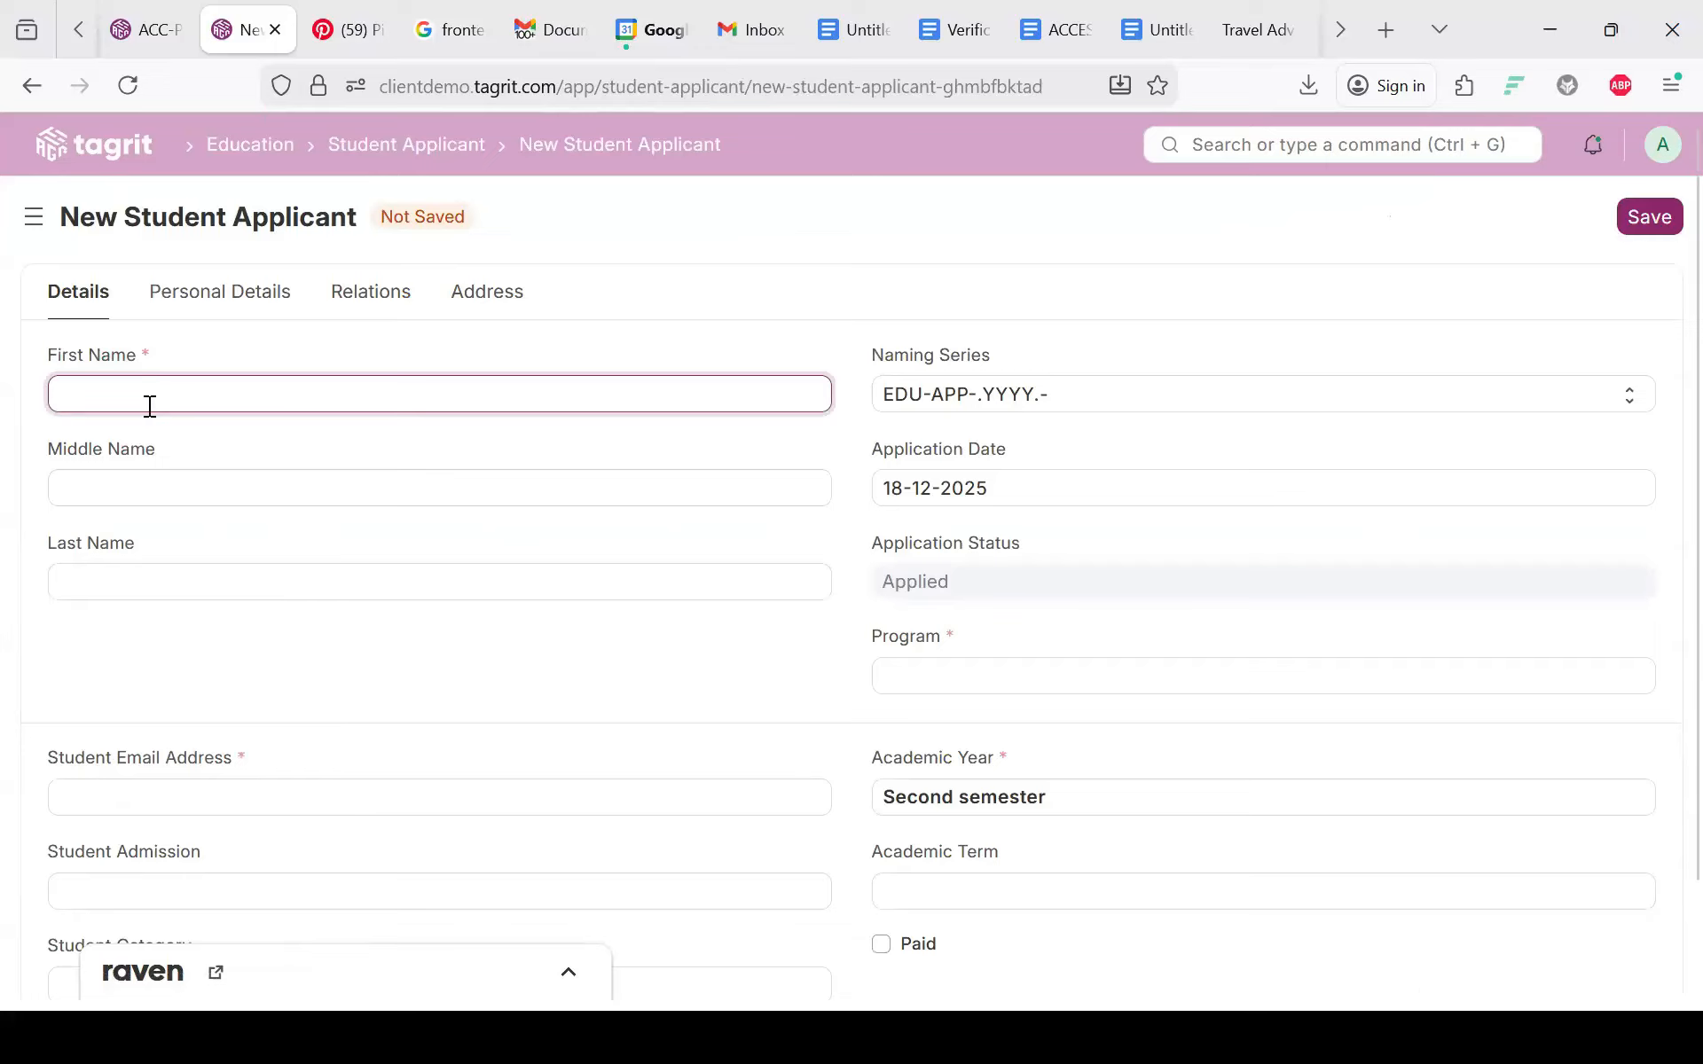
scroll(608, 692, "down", 2)
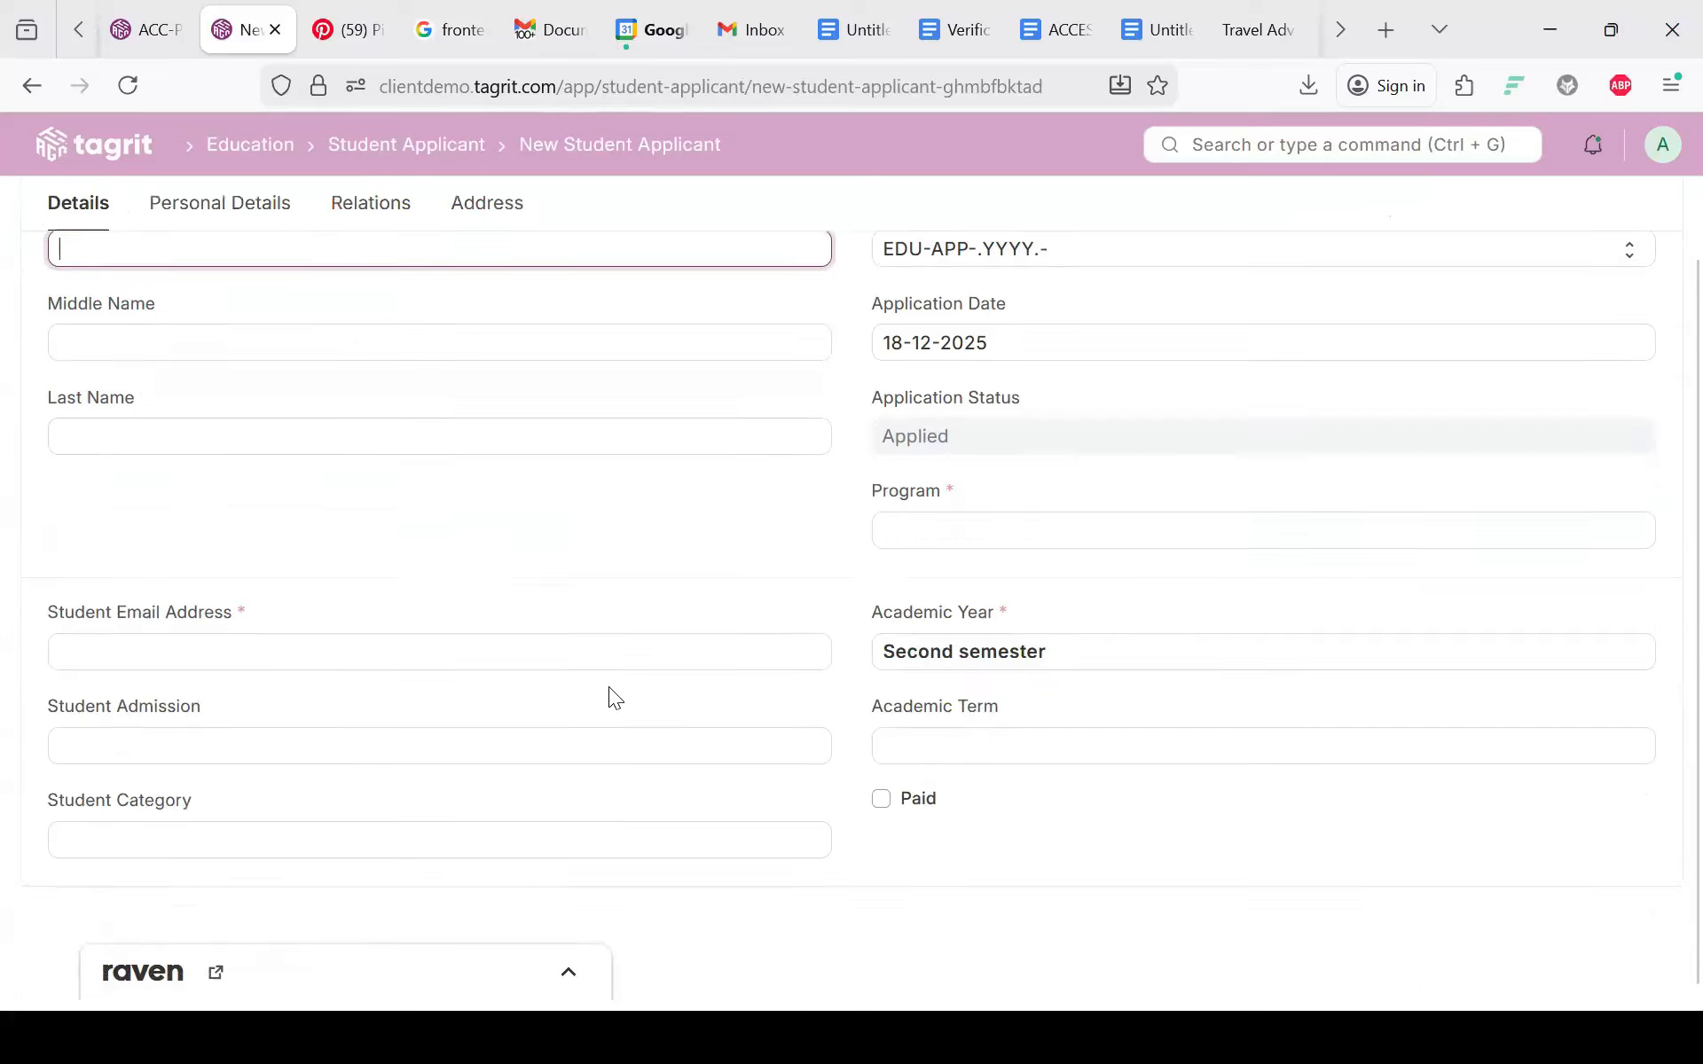
scroll(760, 678, "up", 1)
left_click(934, 569)
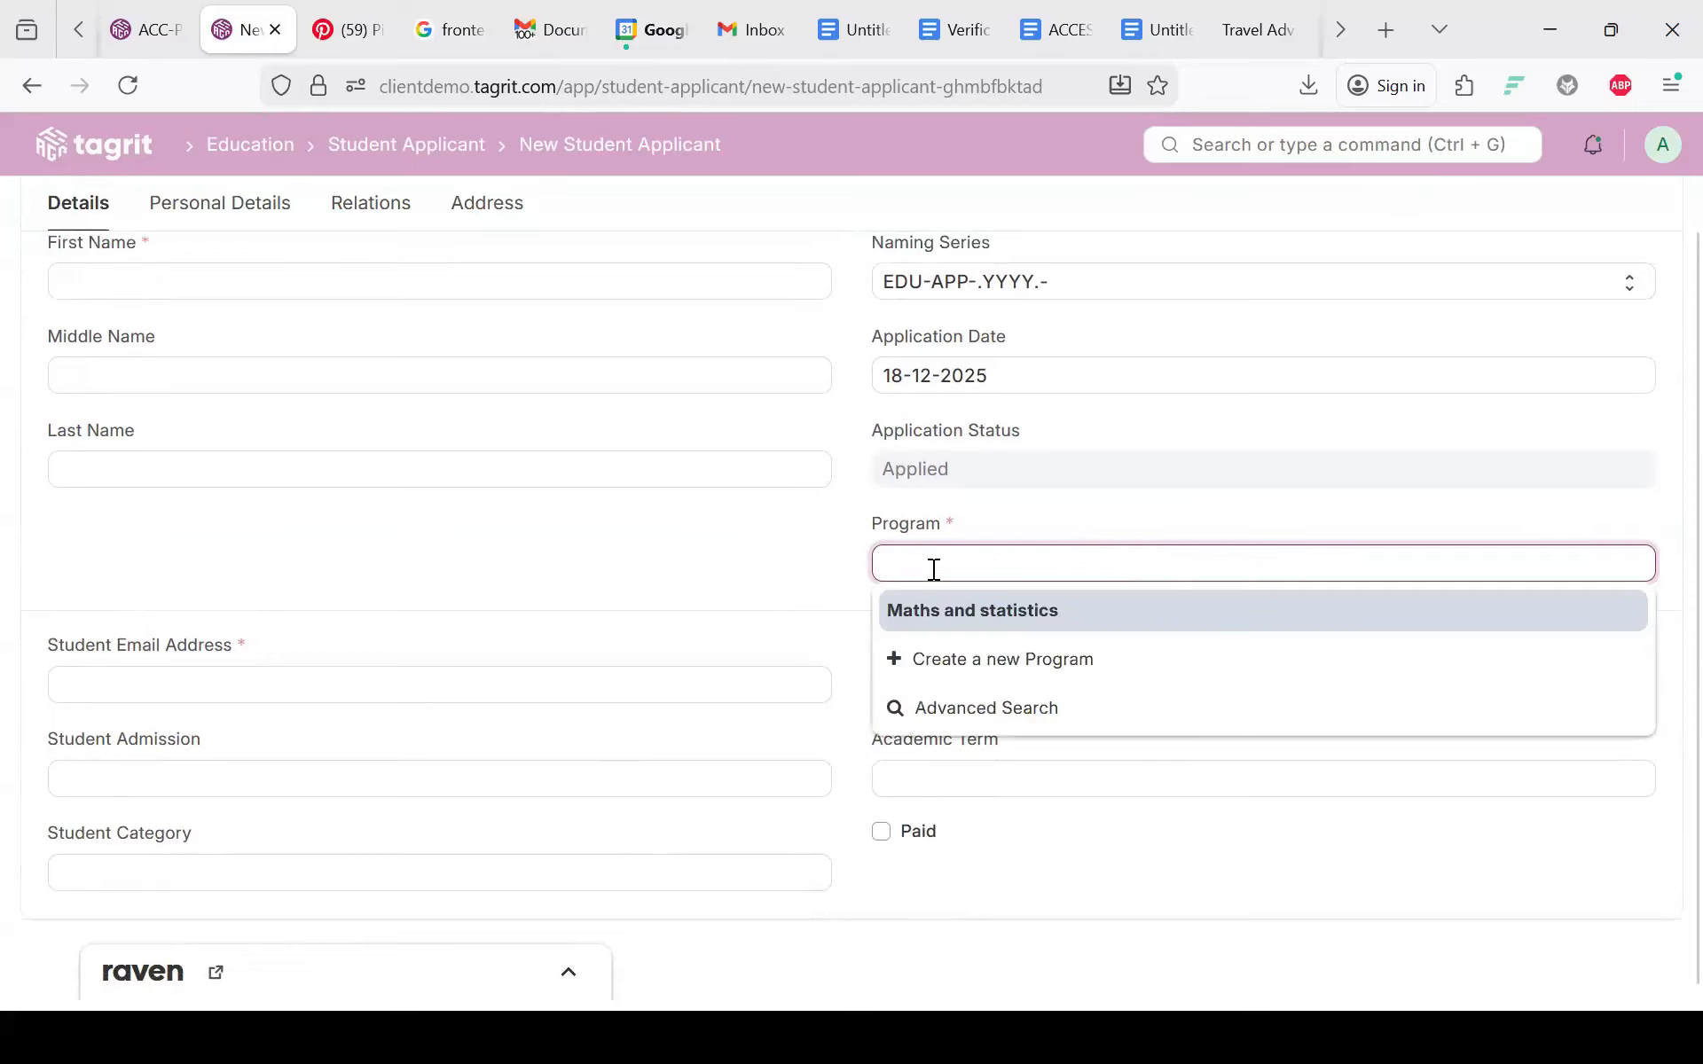
left_click(929, 608)
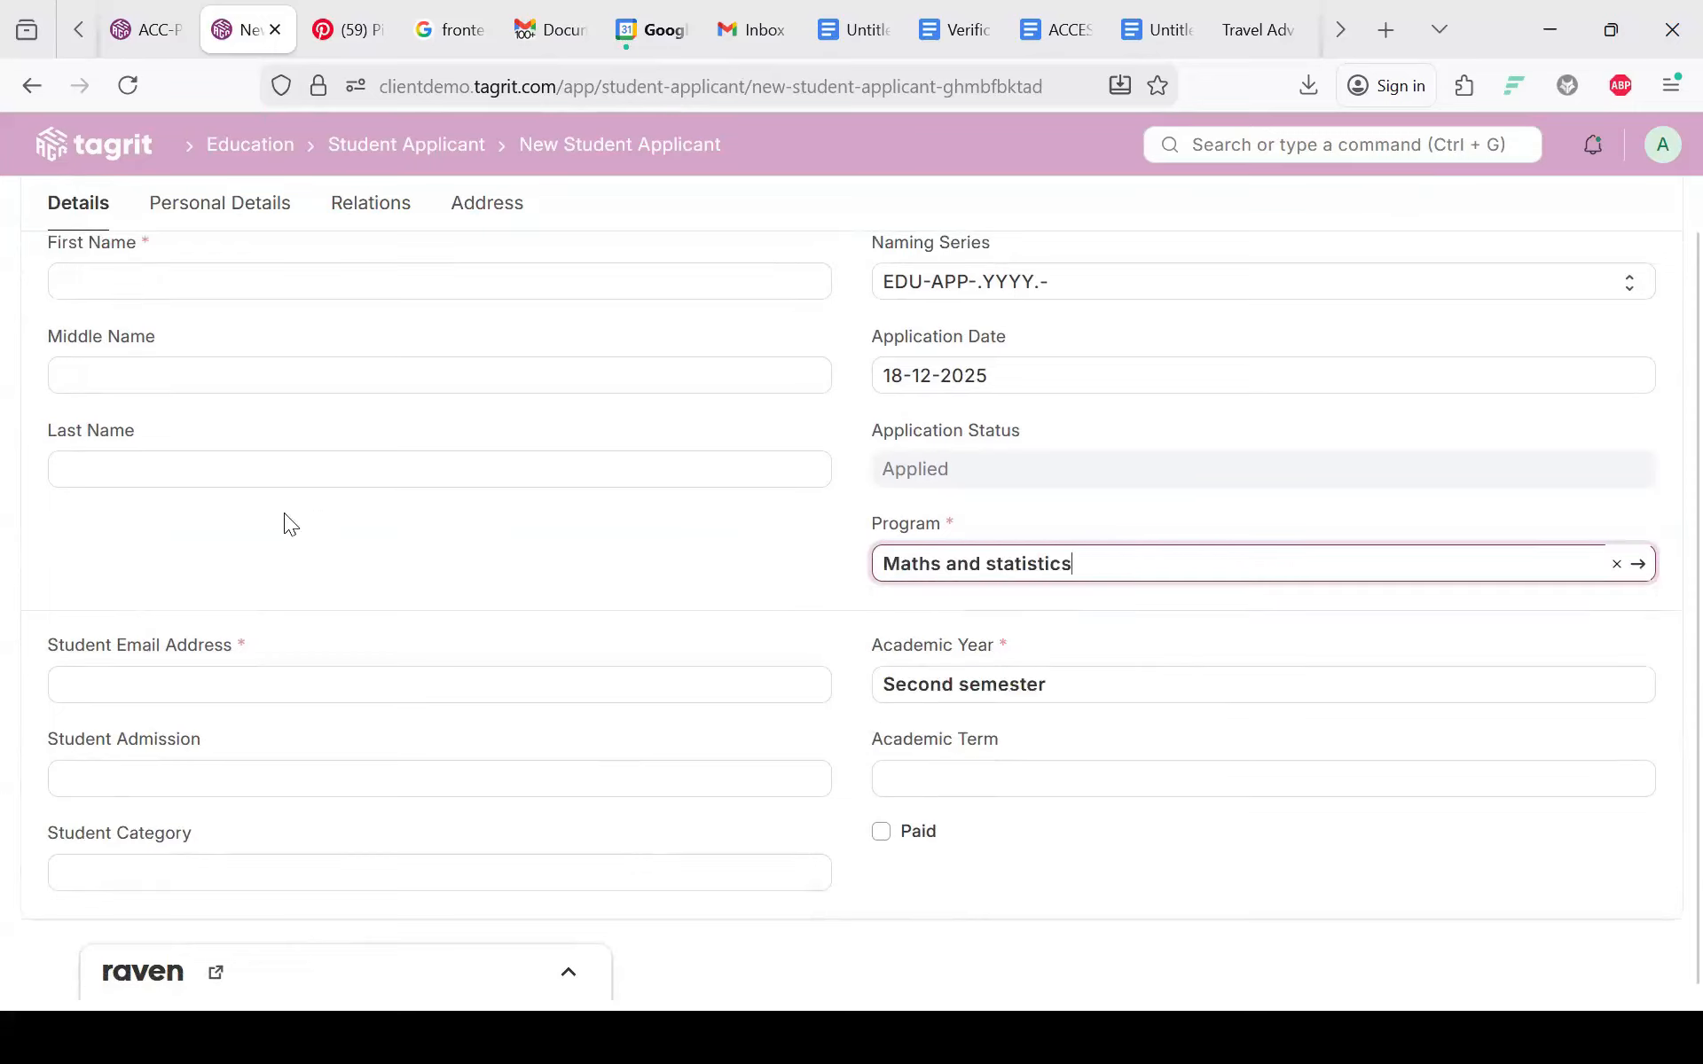
Step: Enter the applicant's name and e-mail address, save, and return to Education
scroll(284, 519, "up", 3)
left_click(133, 399)
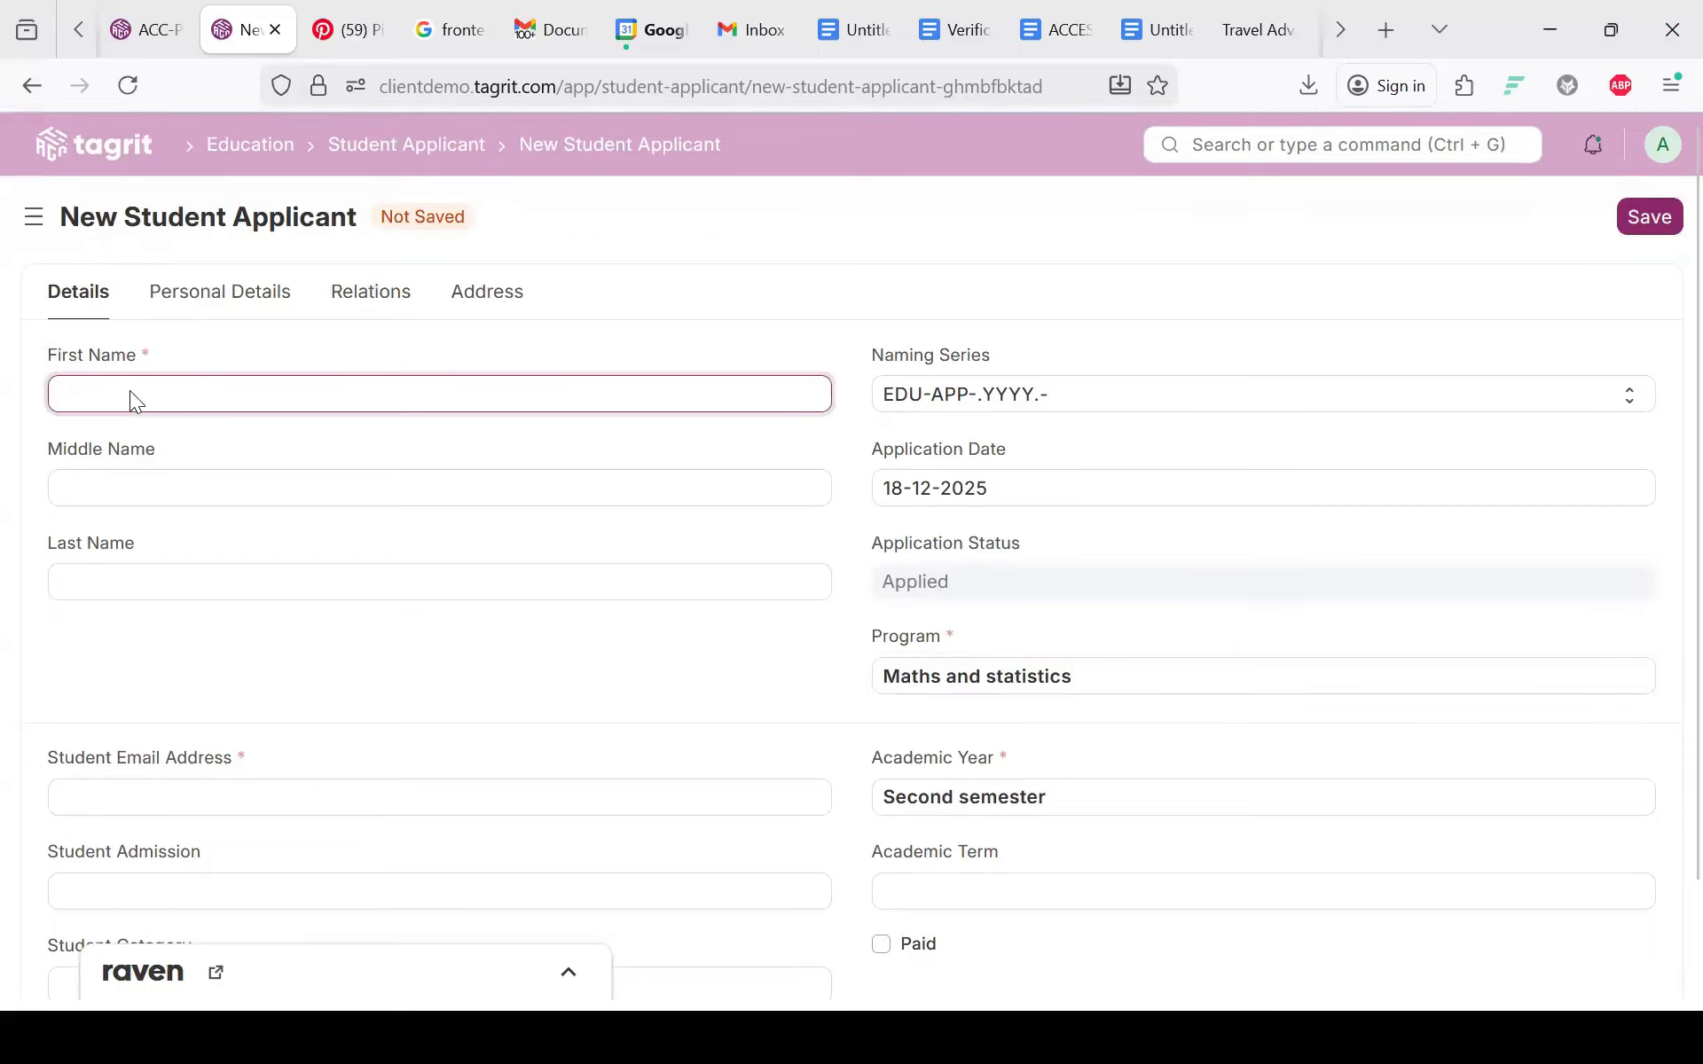
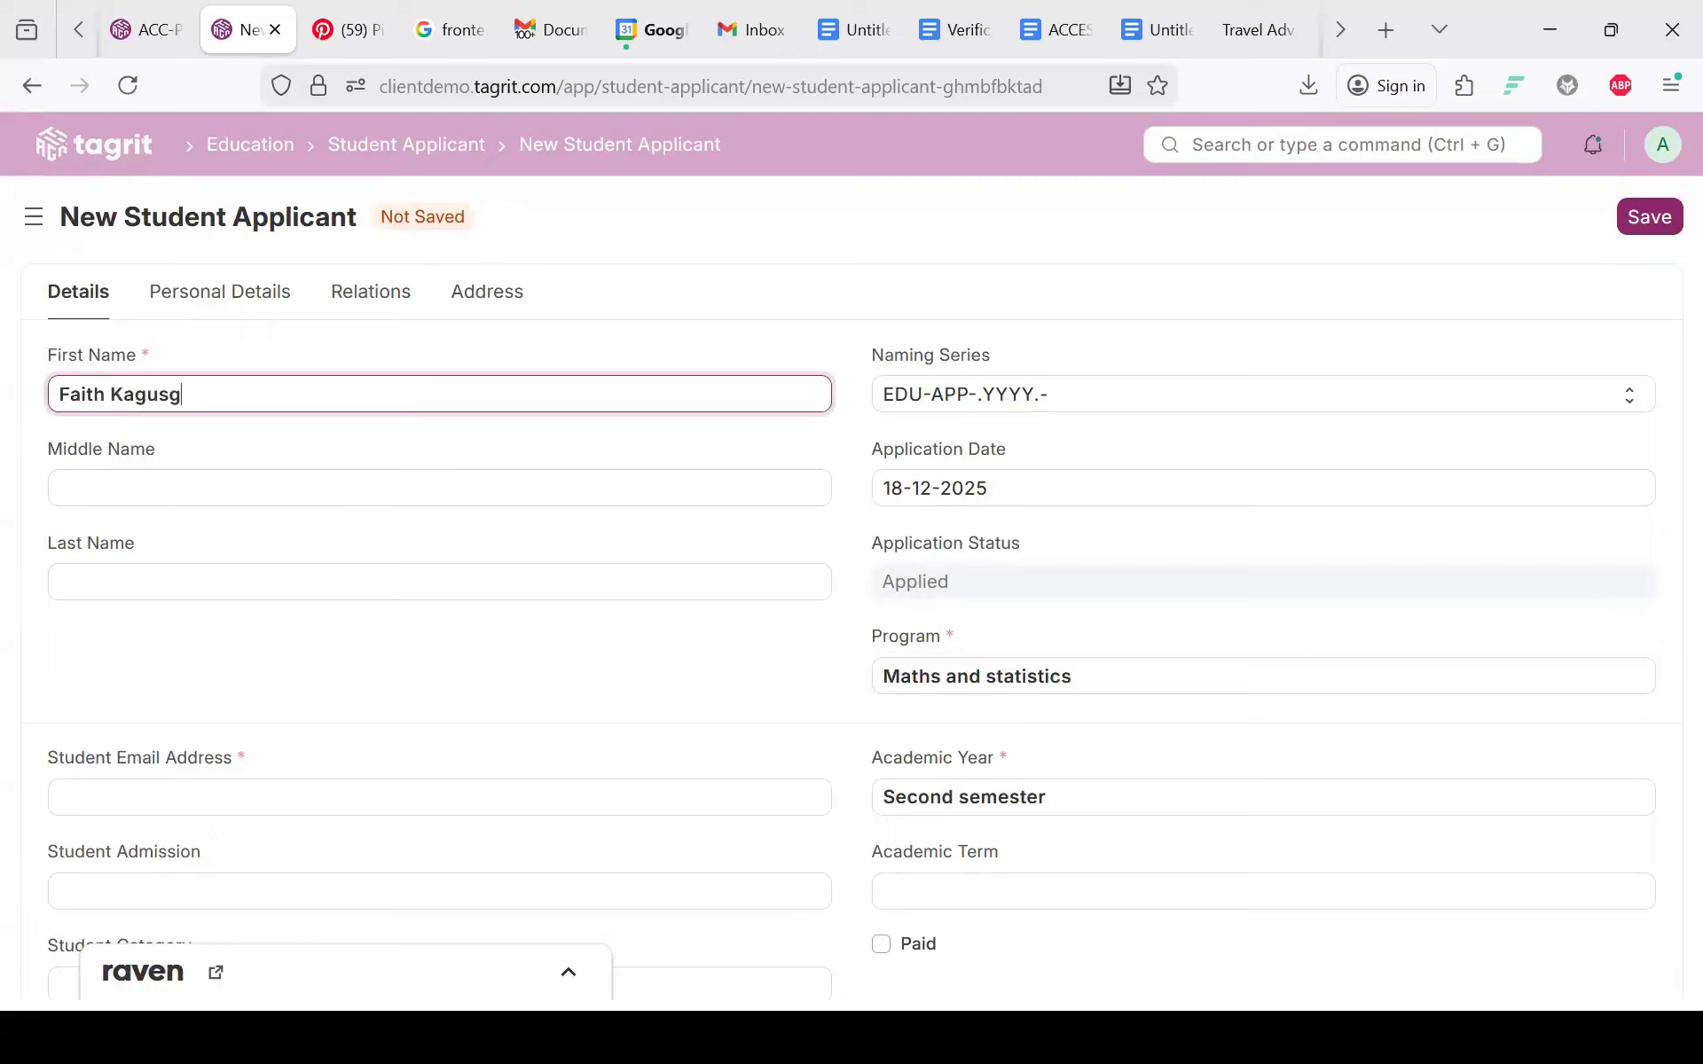
scroll(635, 658, "down", 2)
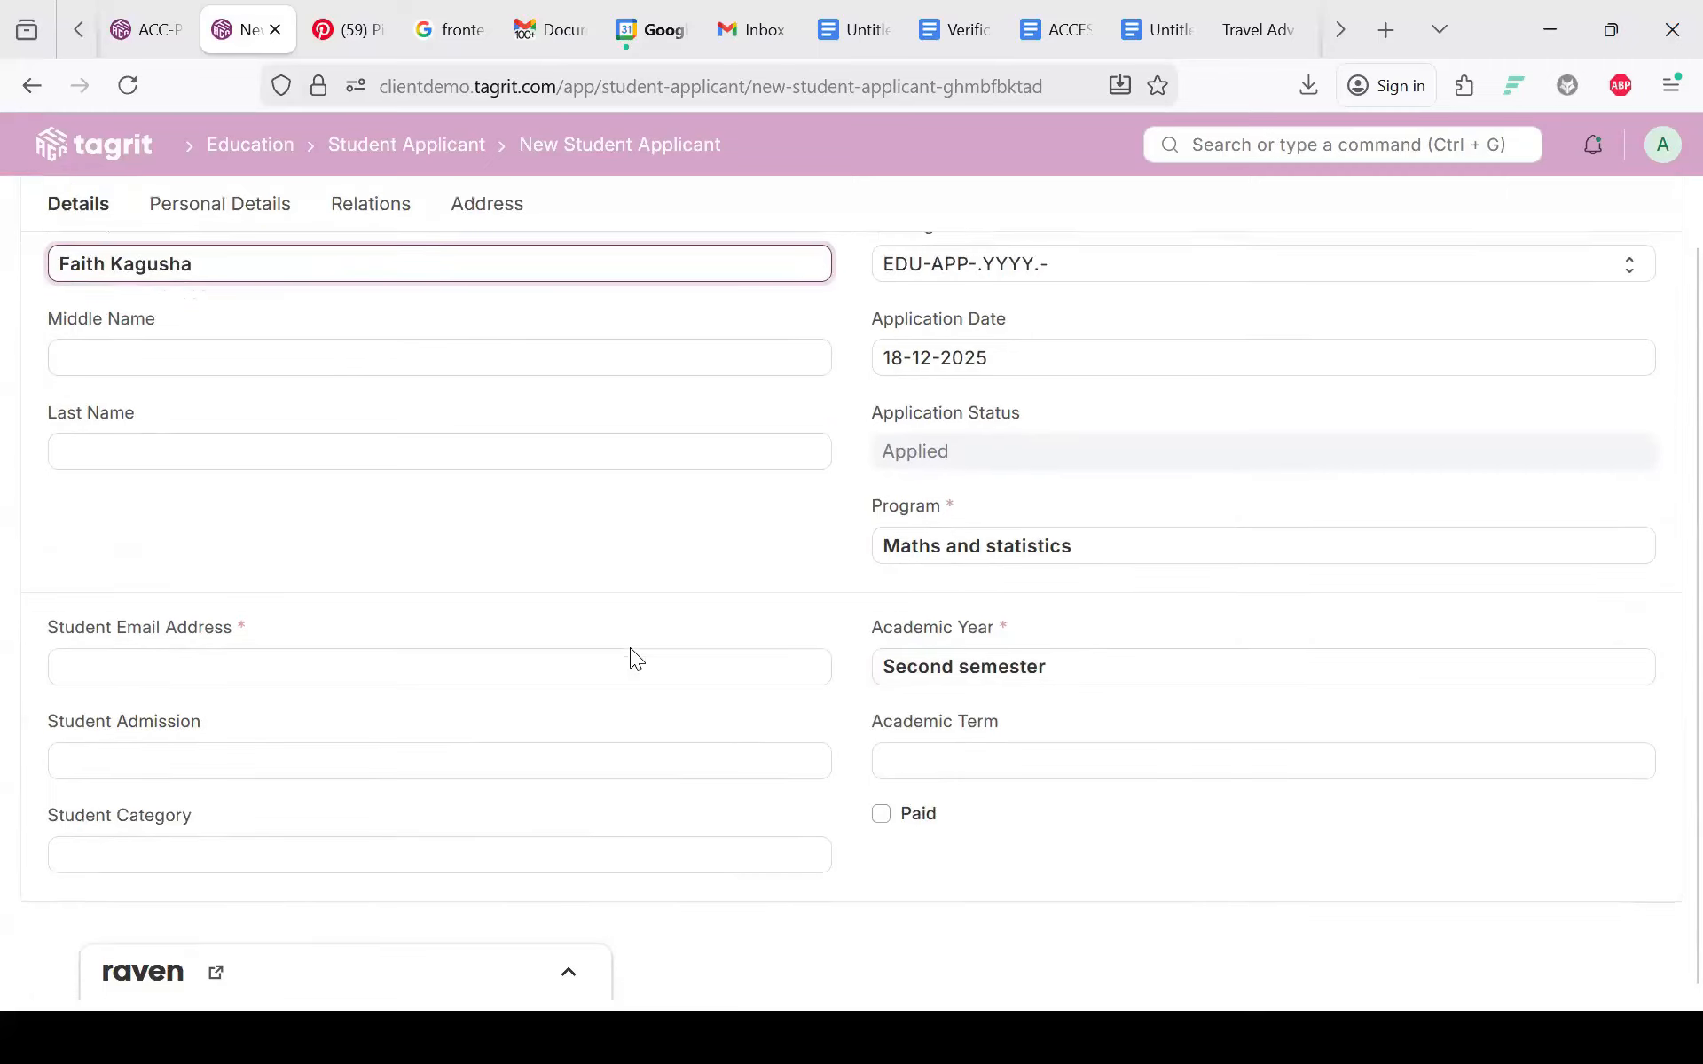
left_click(264, 683)
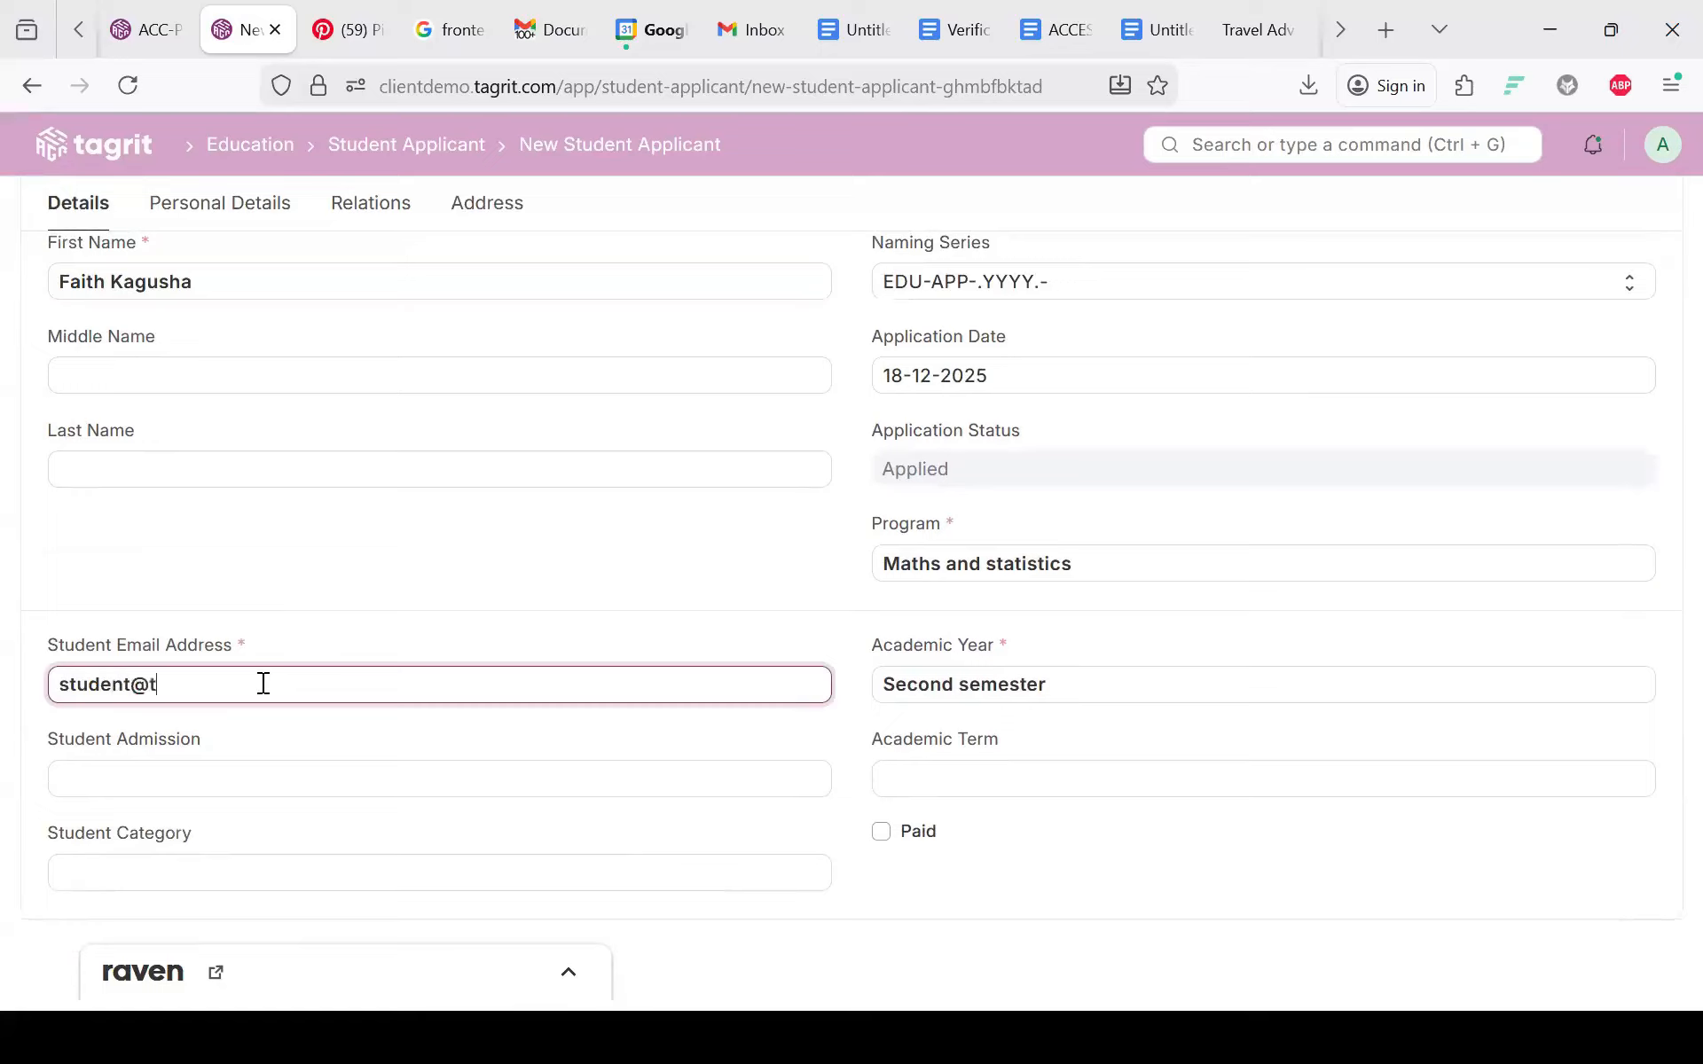
scroll(445, 651, "down", 2)
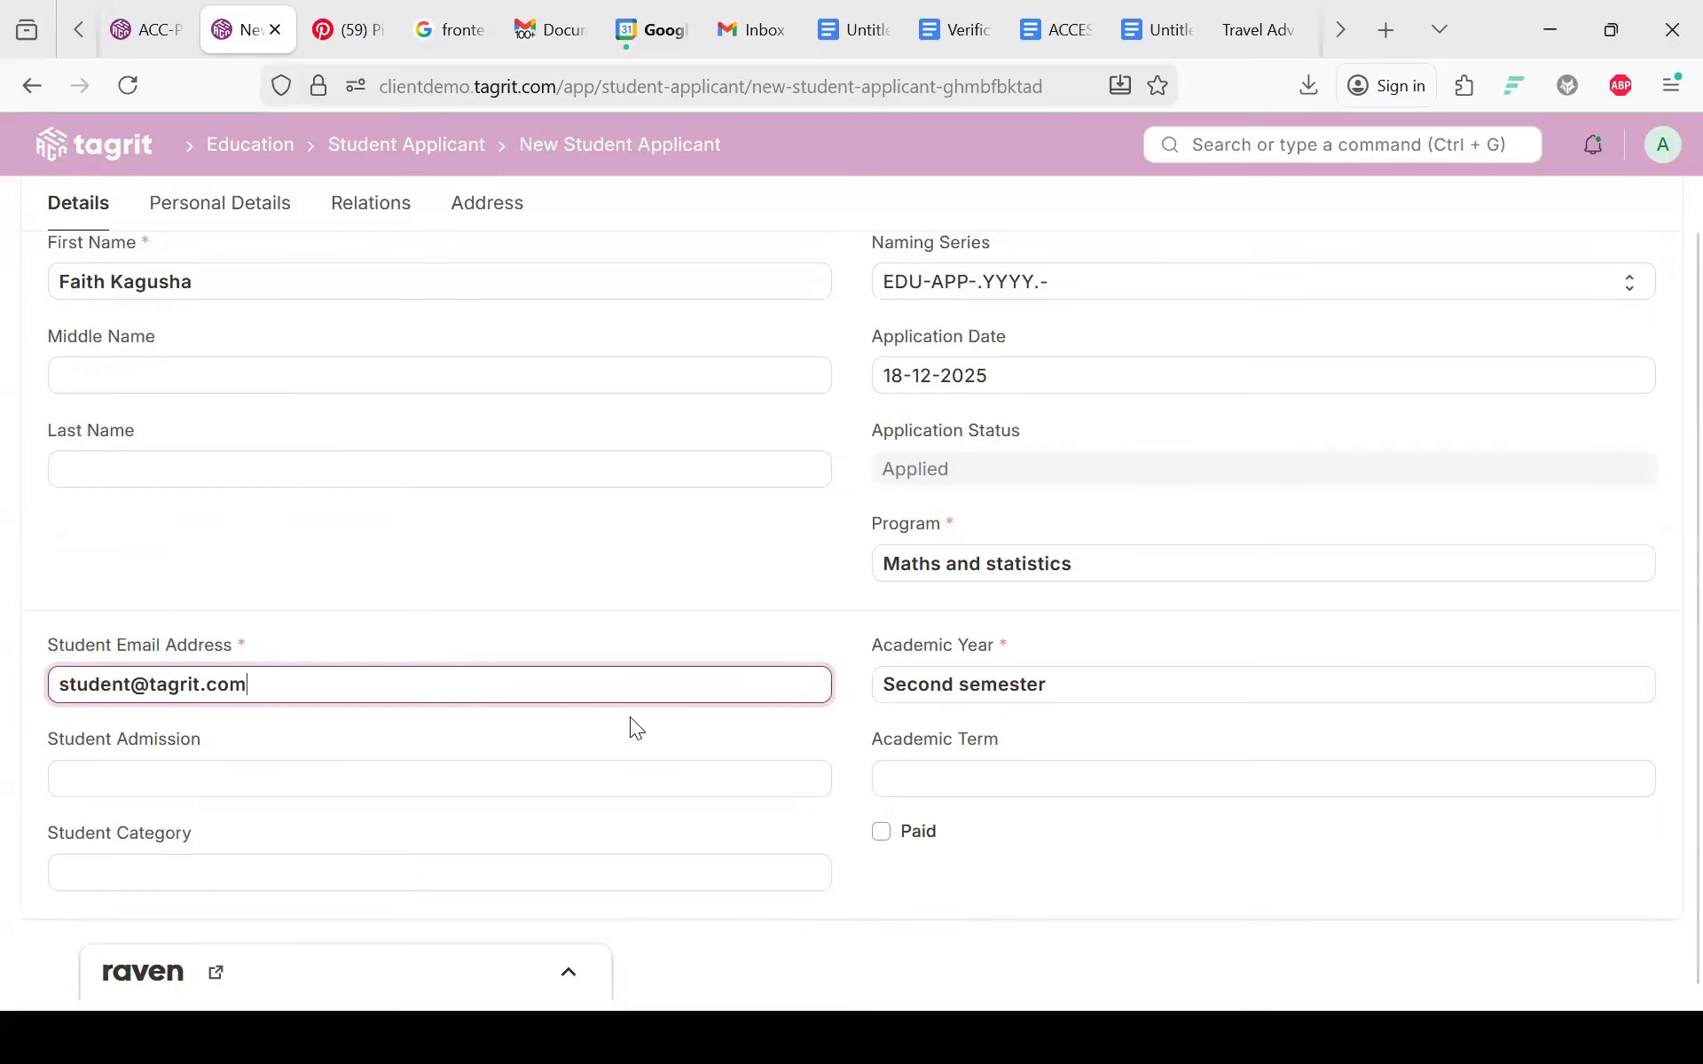
scroll(630, 717, "up", 2)
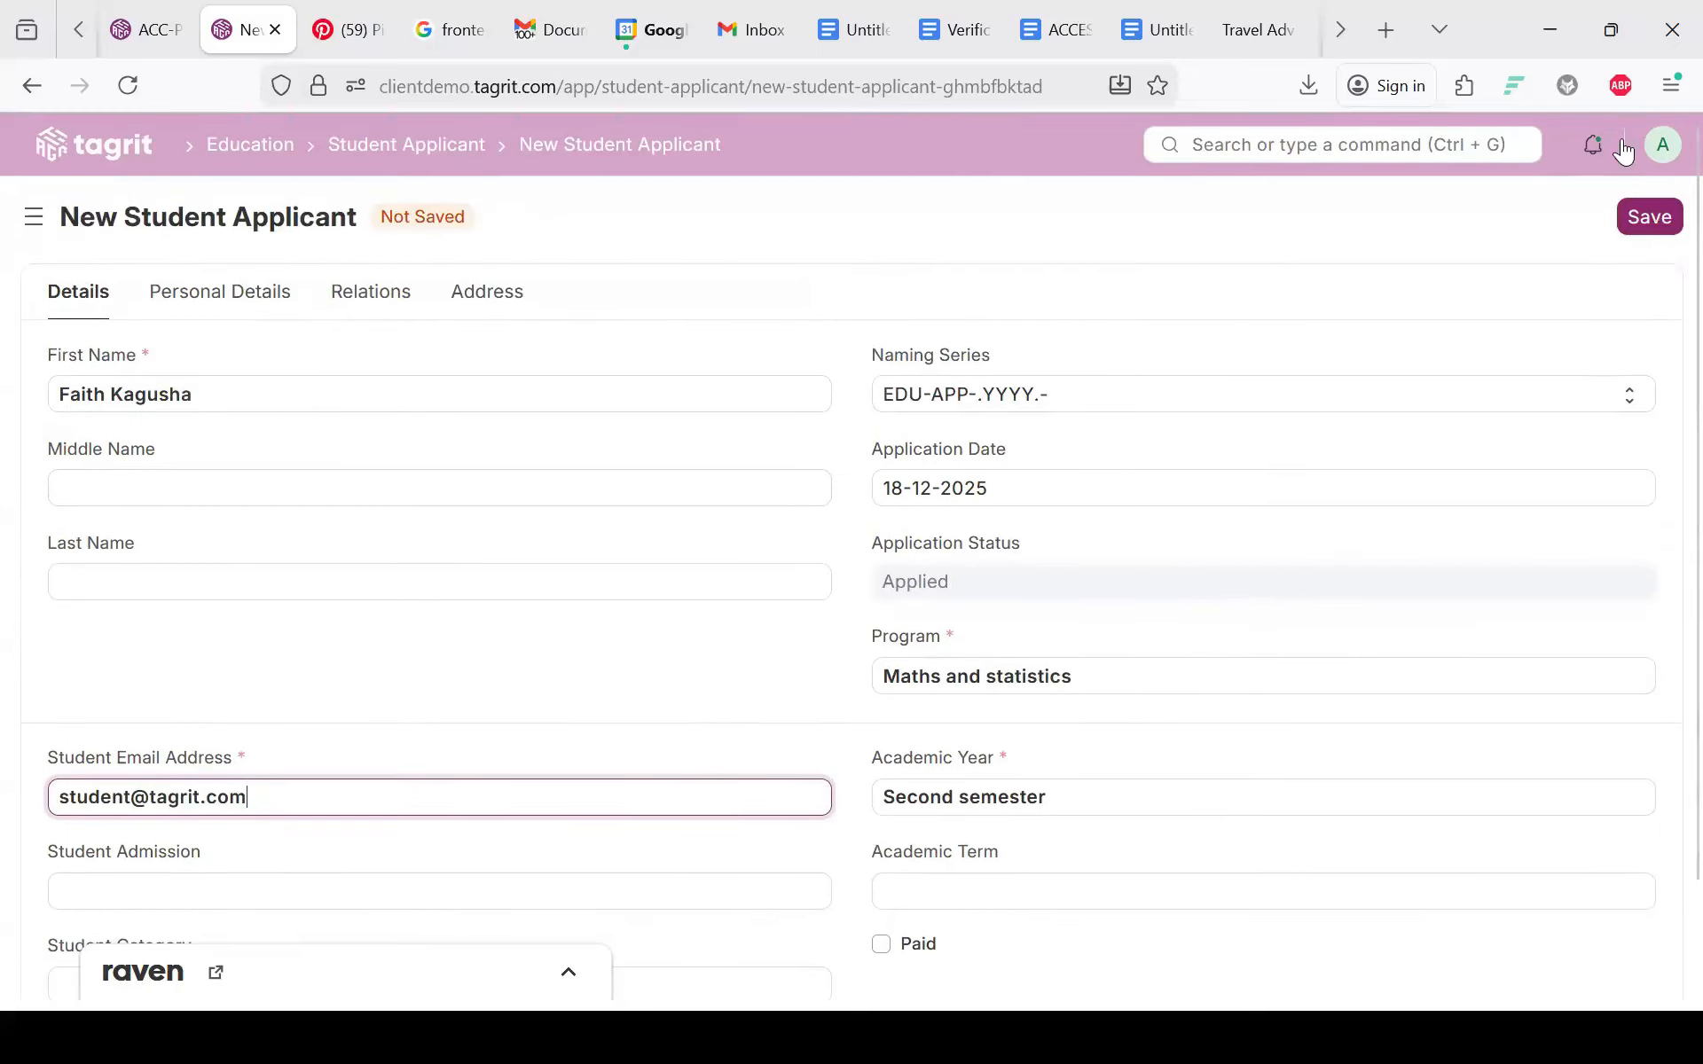
left_click(1635, 215)
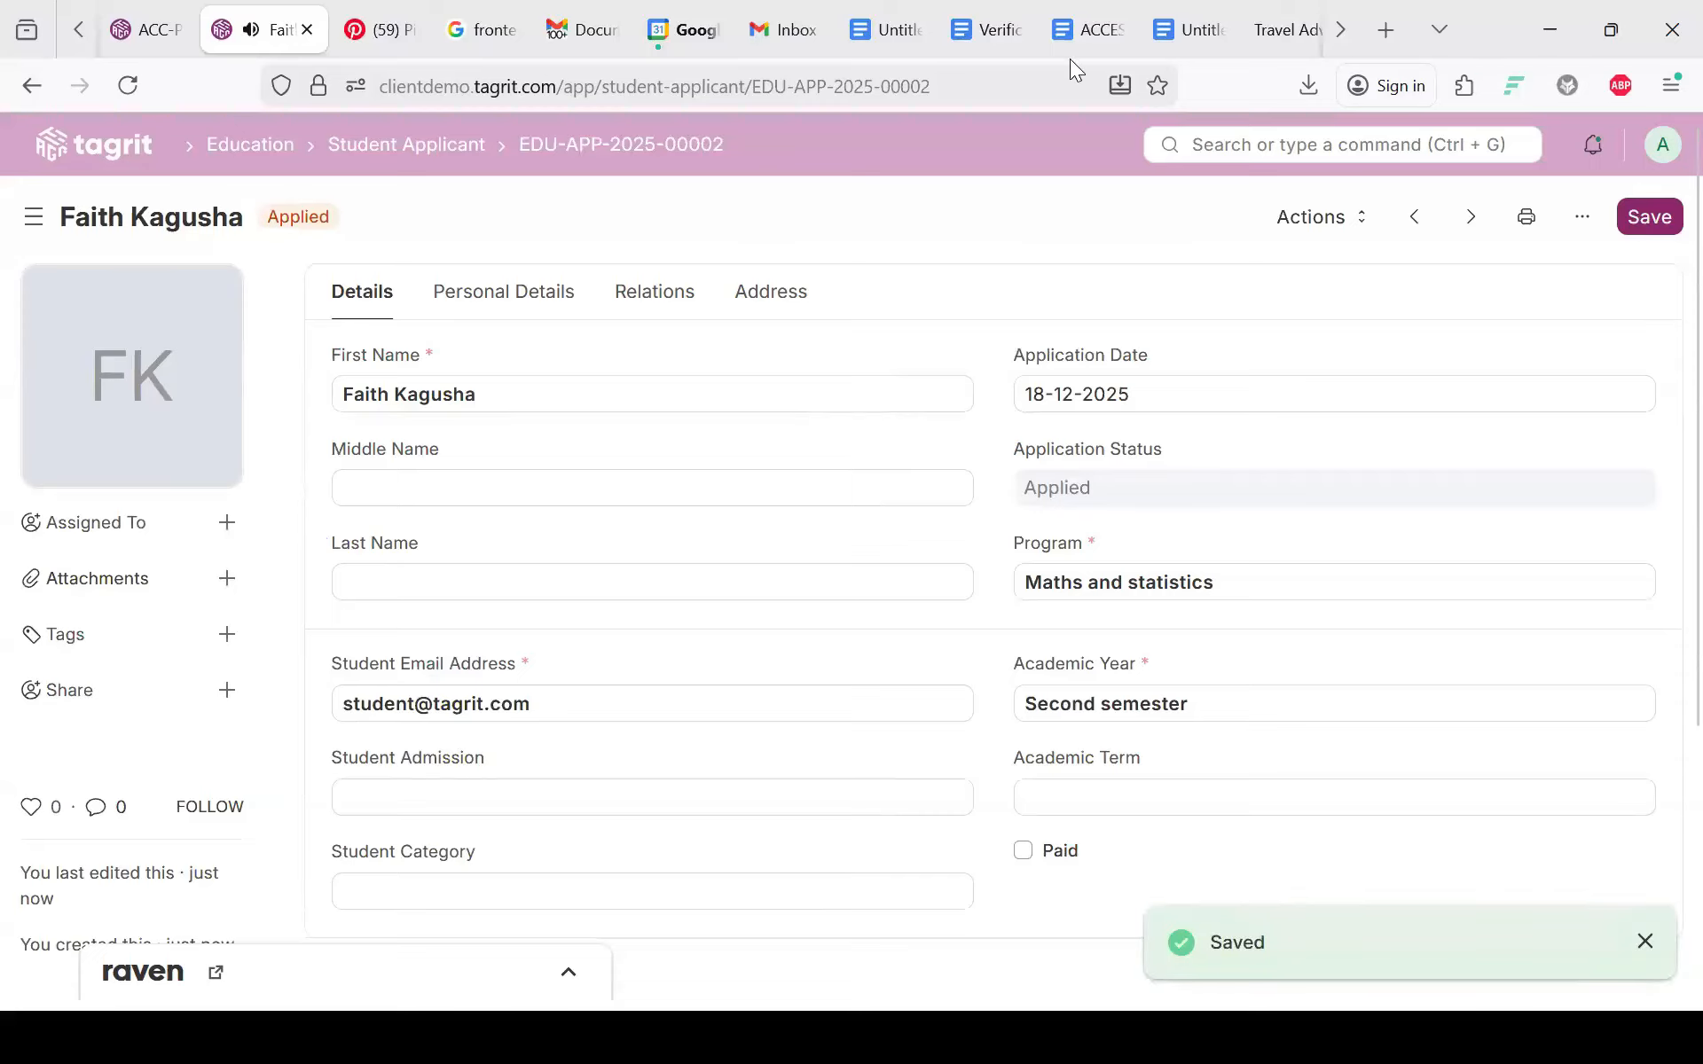
left_click(250, 144)
Step: Review the January Intake admission (Second semester, 02-01-2026 to 12-01-2026), then go back to Education
scroll(612, 412, "down", 3)
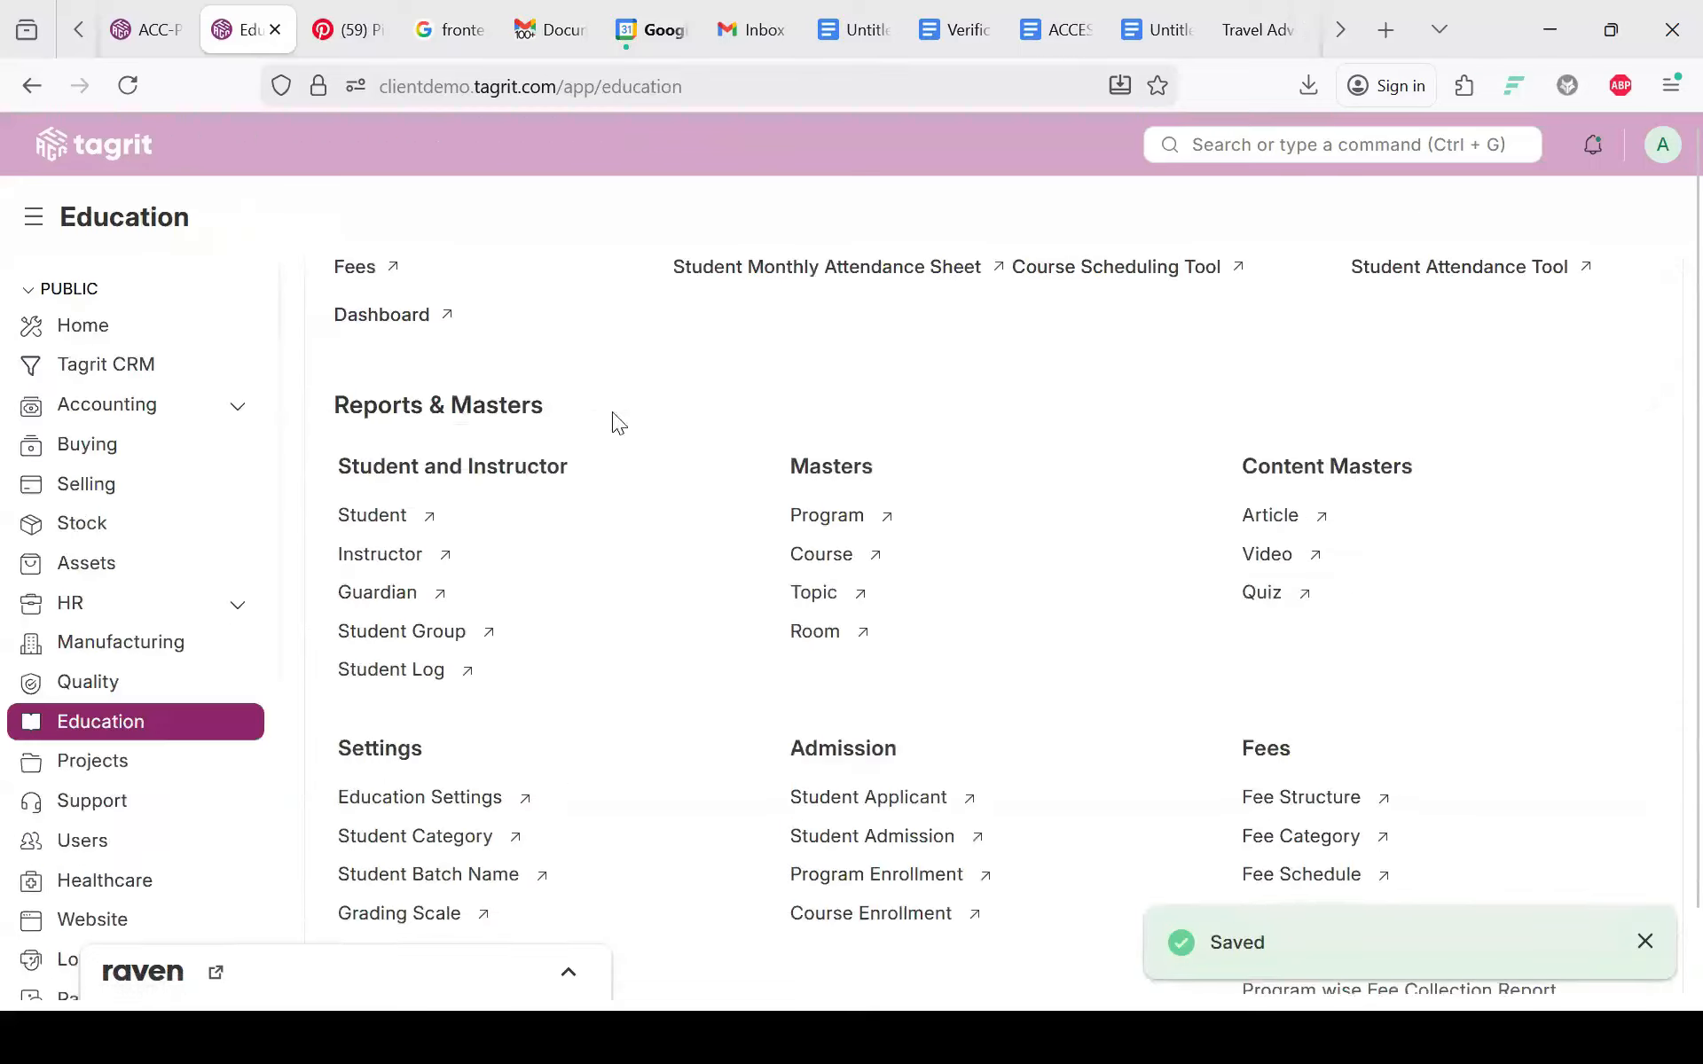
scroll(548, 683, "down", 3)
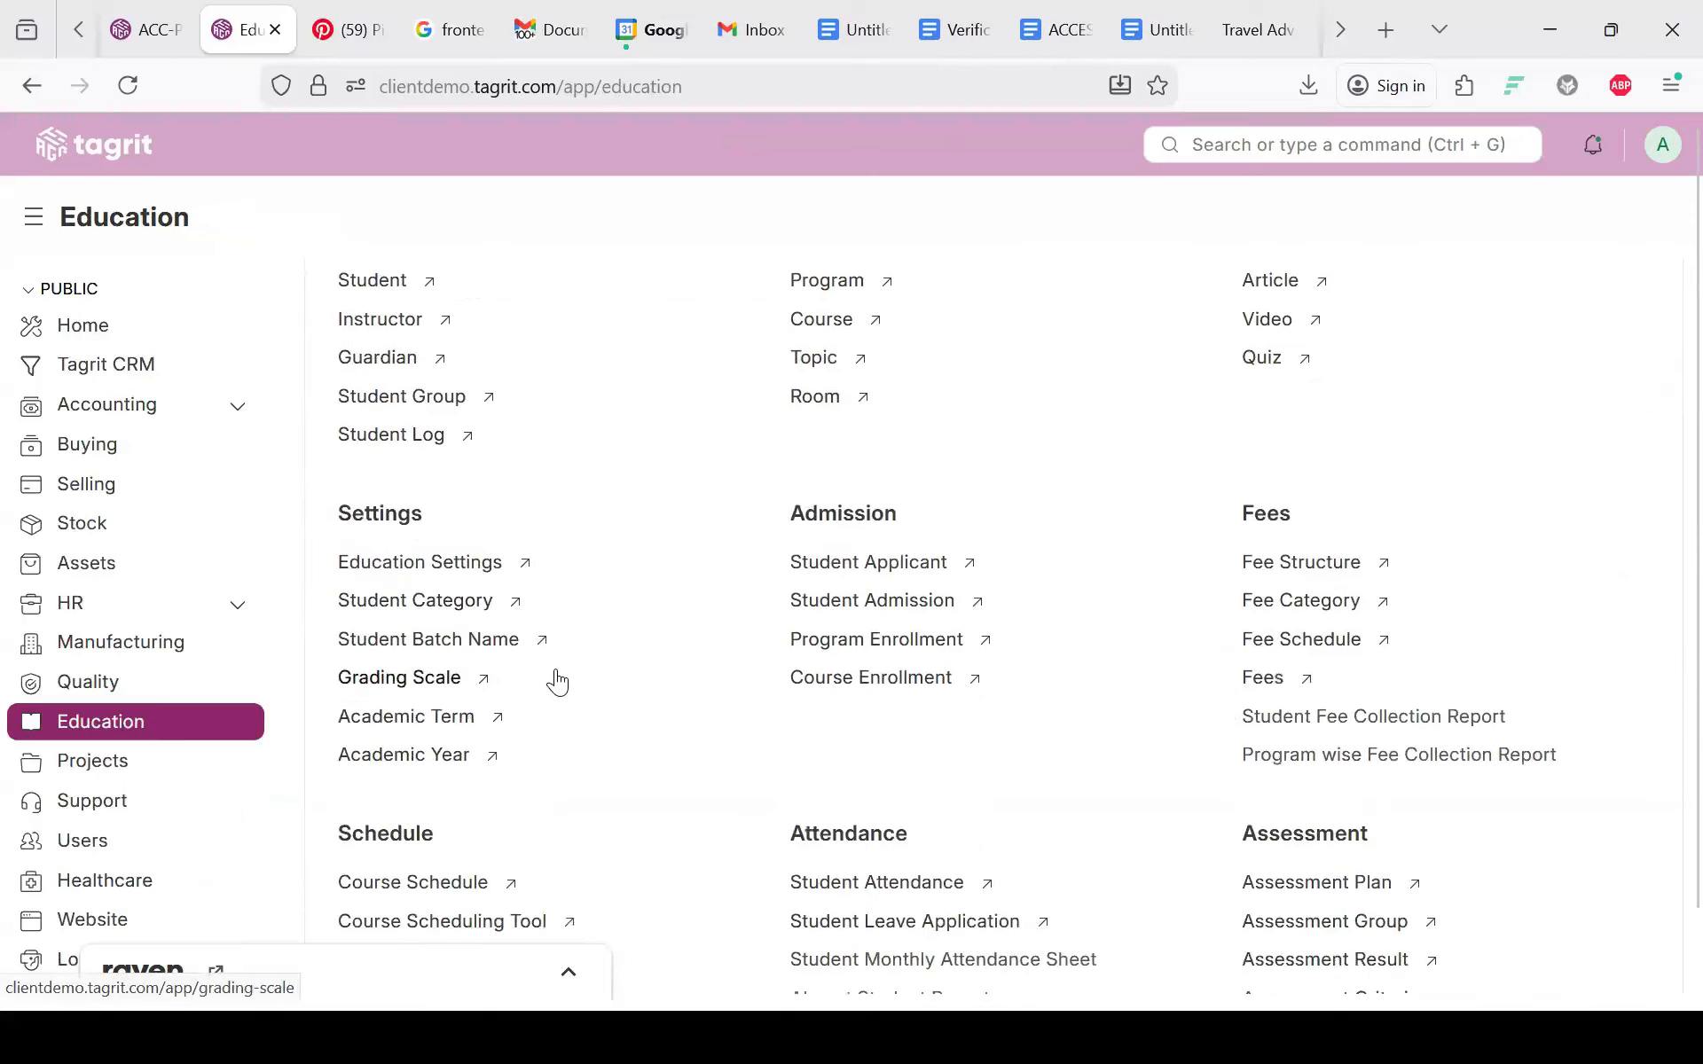
left_click(854, 610)
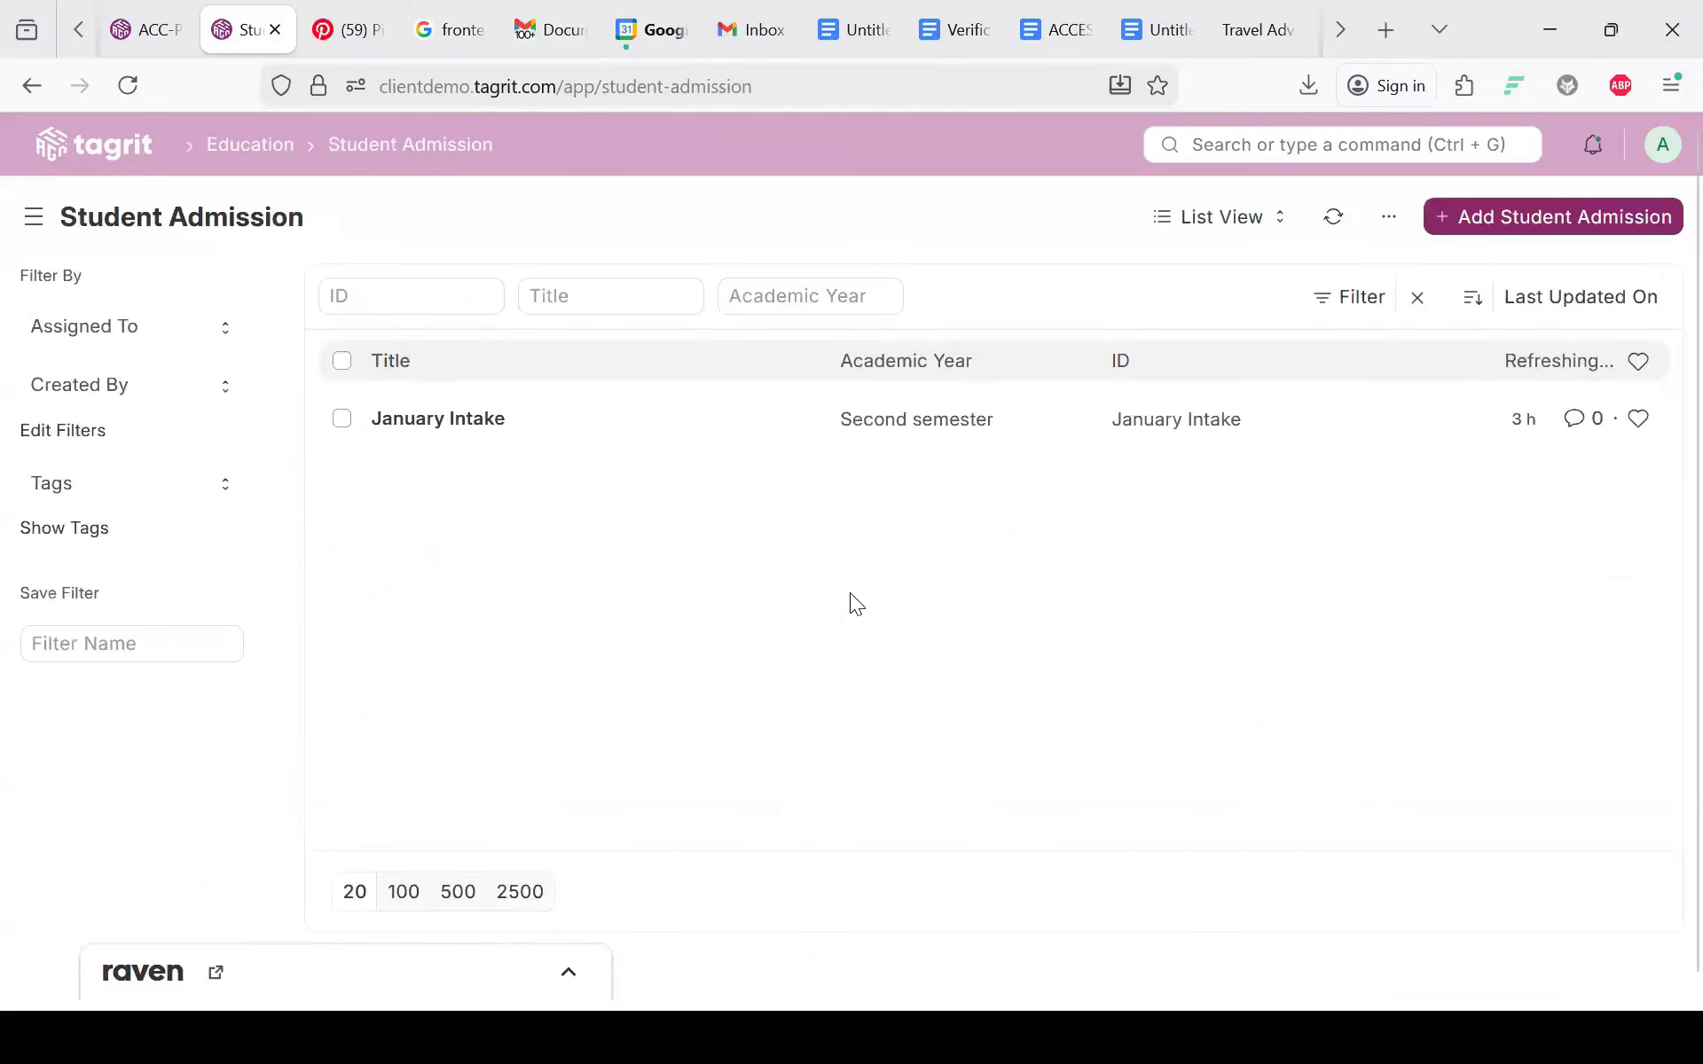
left_click(435, 420)
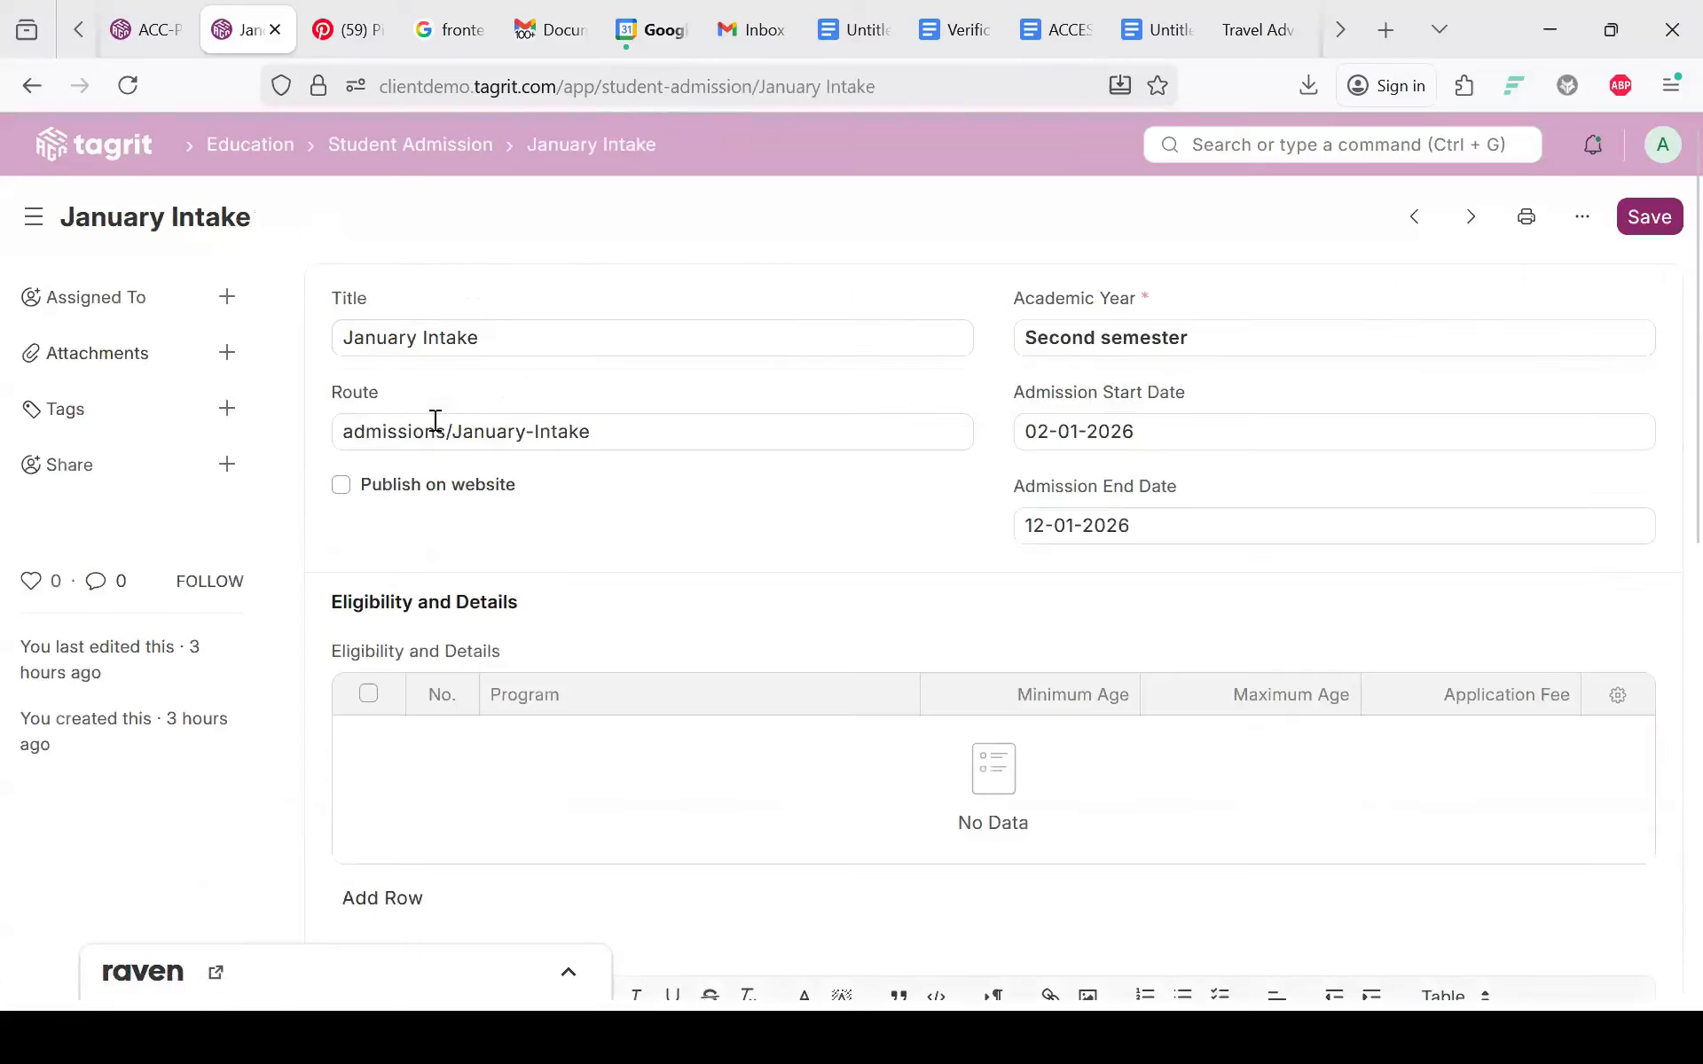
scroll(435, 424, "down", 4)
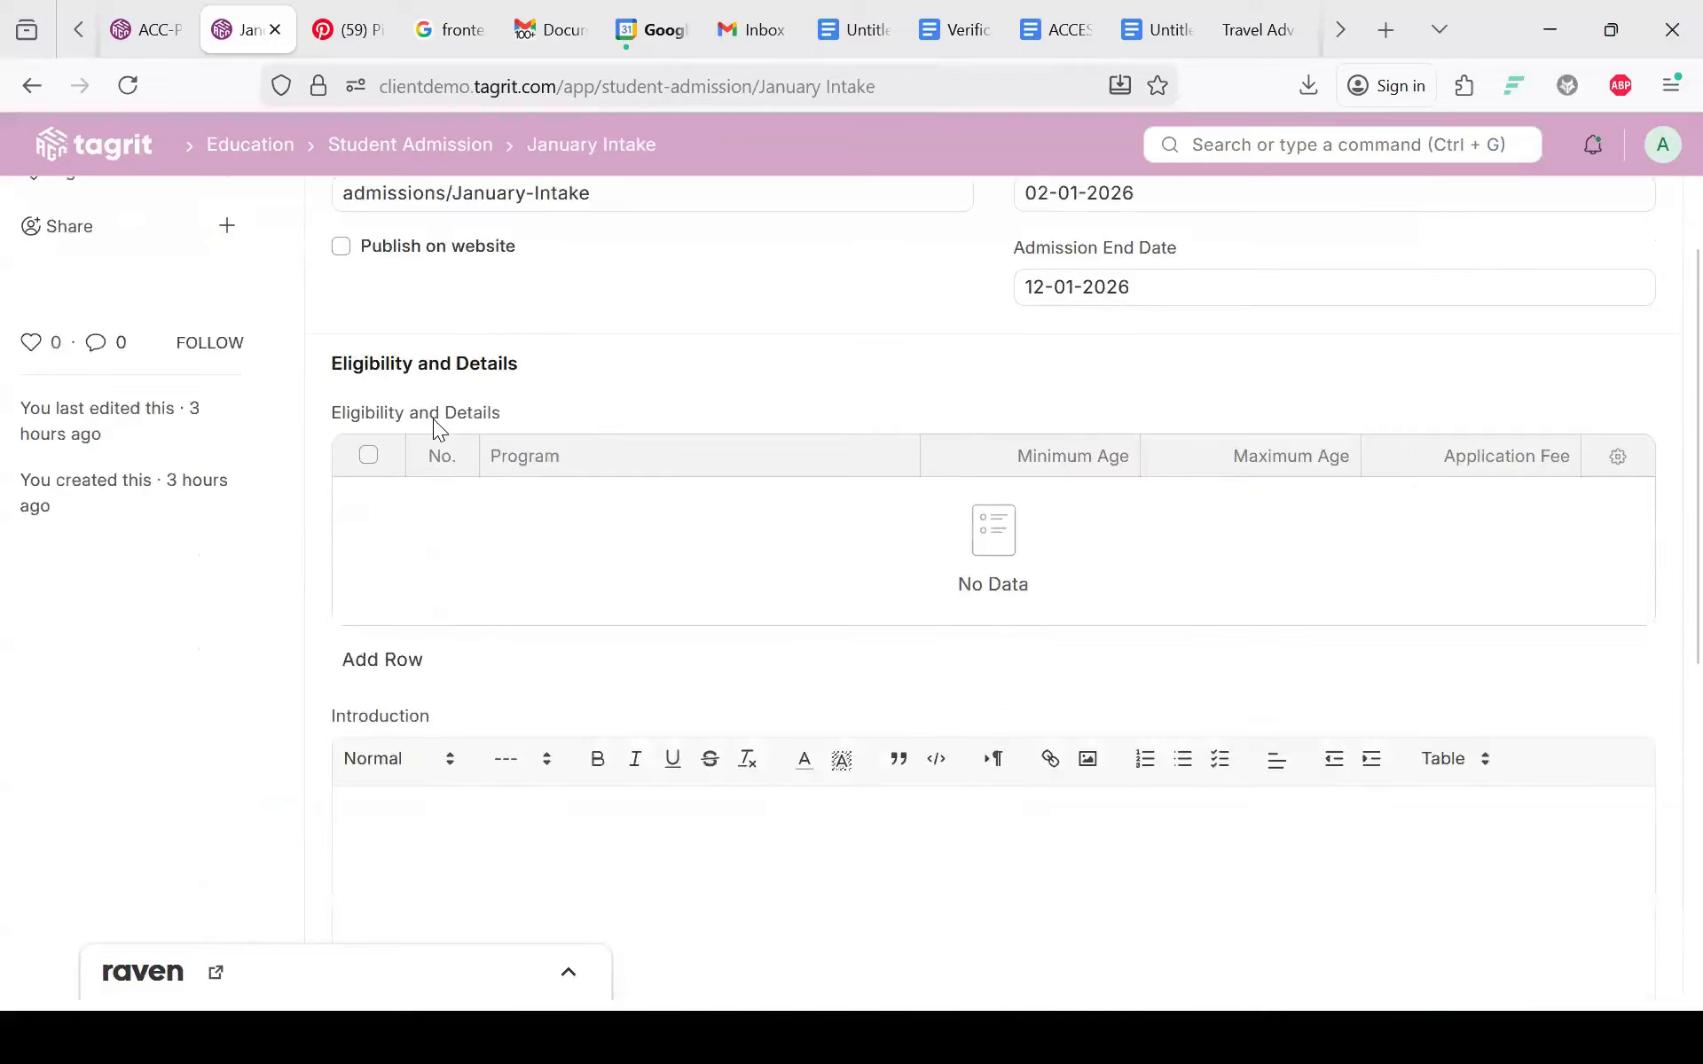
scroll(433, 419, "up", 4)
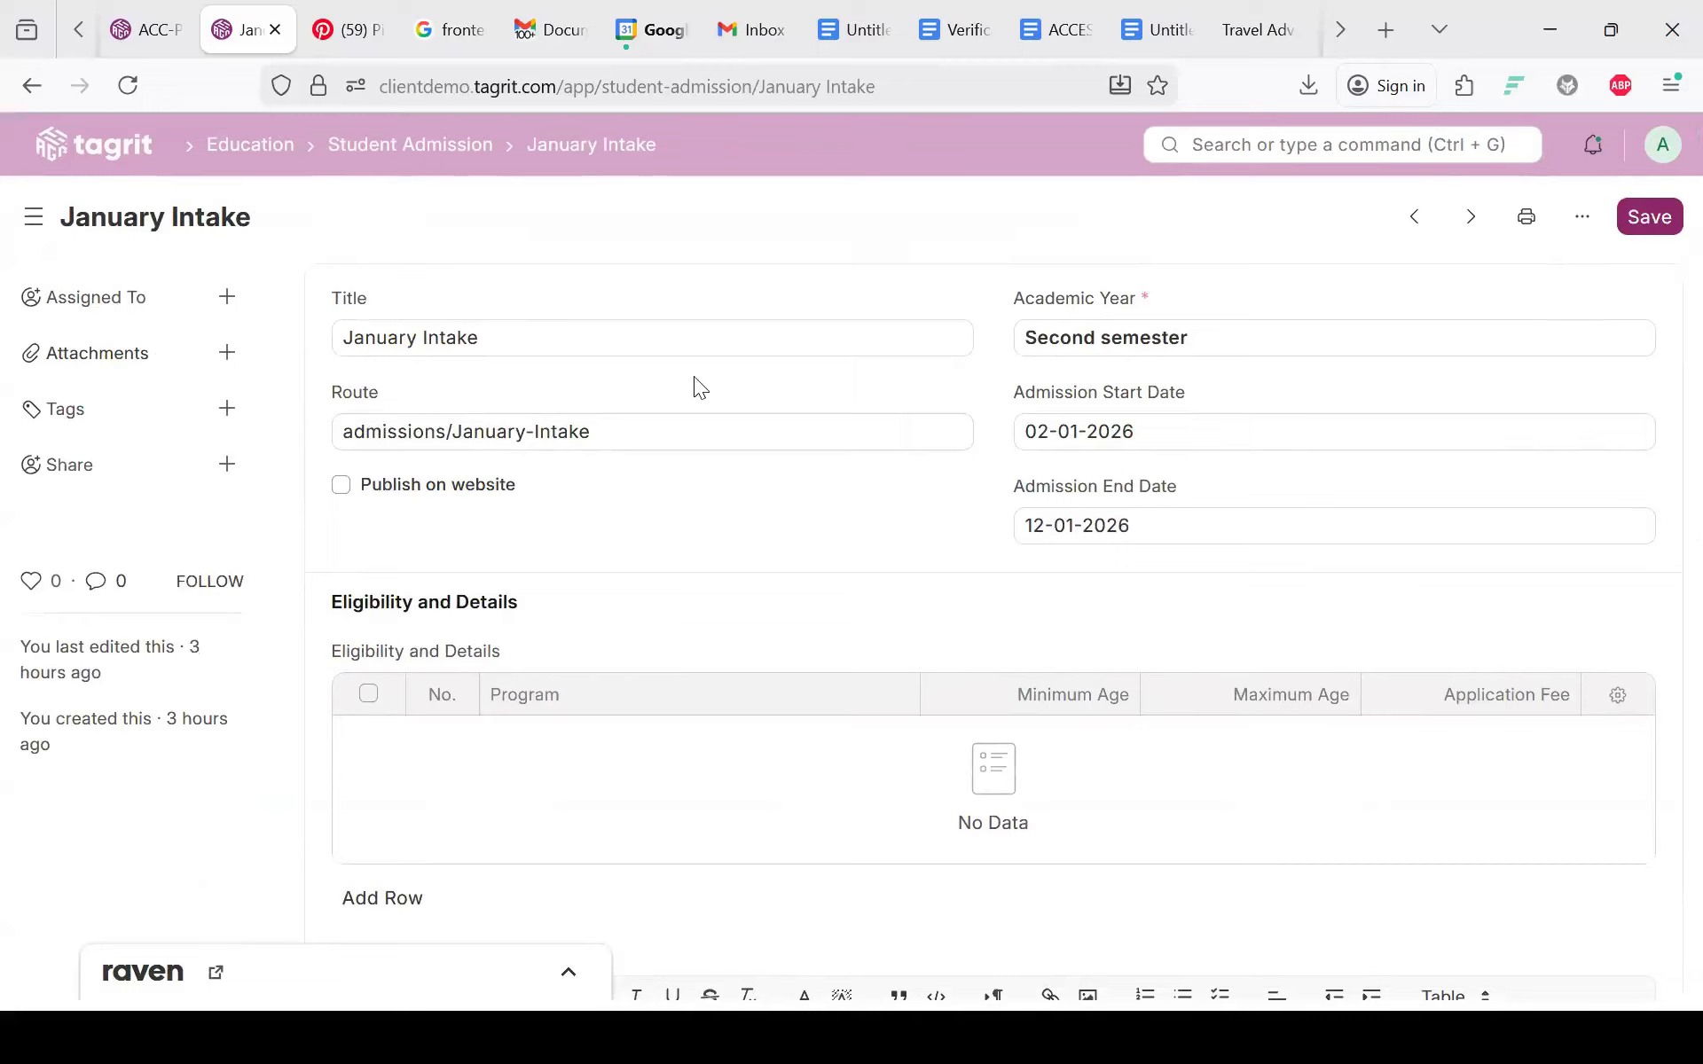
key("alt+Left")
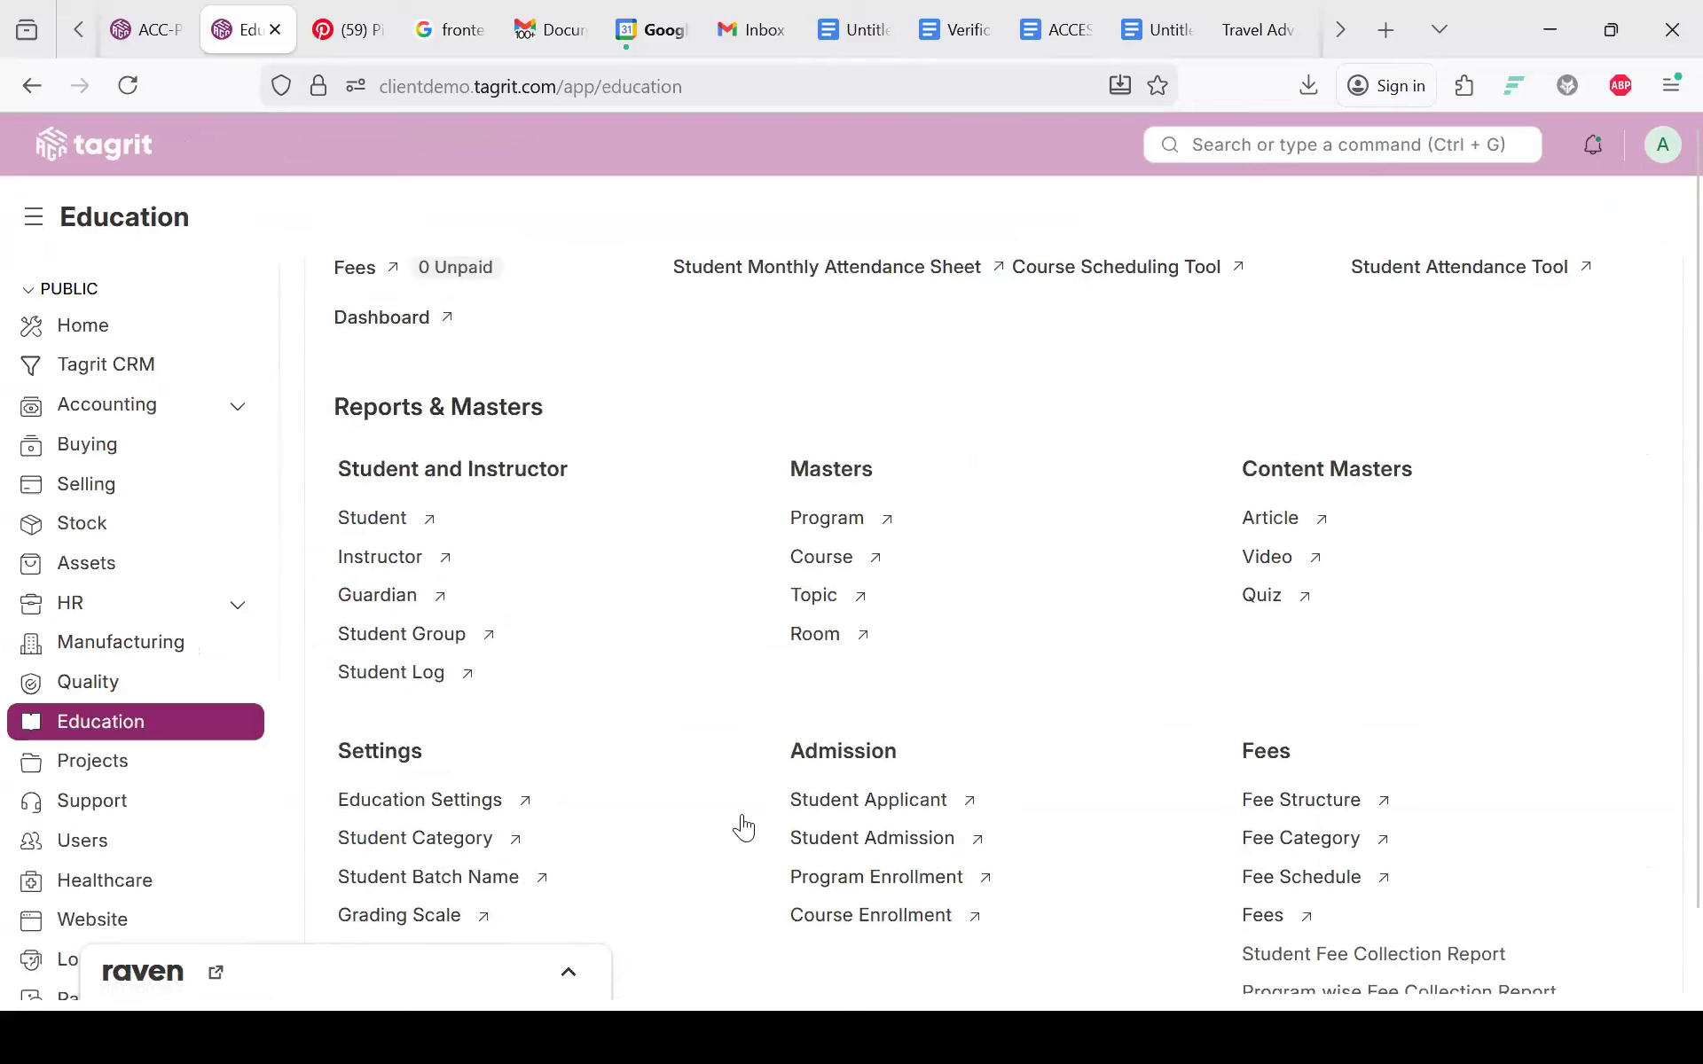
scroll(743, 821, "down", 5)
Step: Open the Guardian list and cancel the New Guardian entry without adding one
scroll(744, 817, "up", 2)
scroll(743, 821, "up", 2)
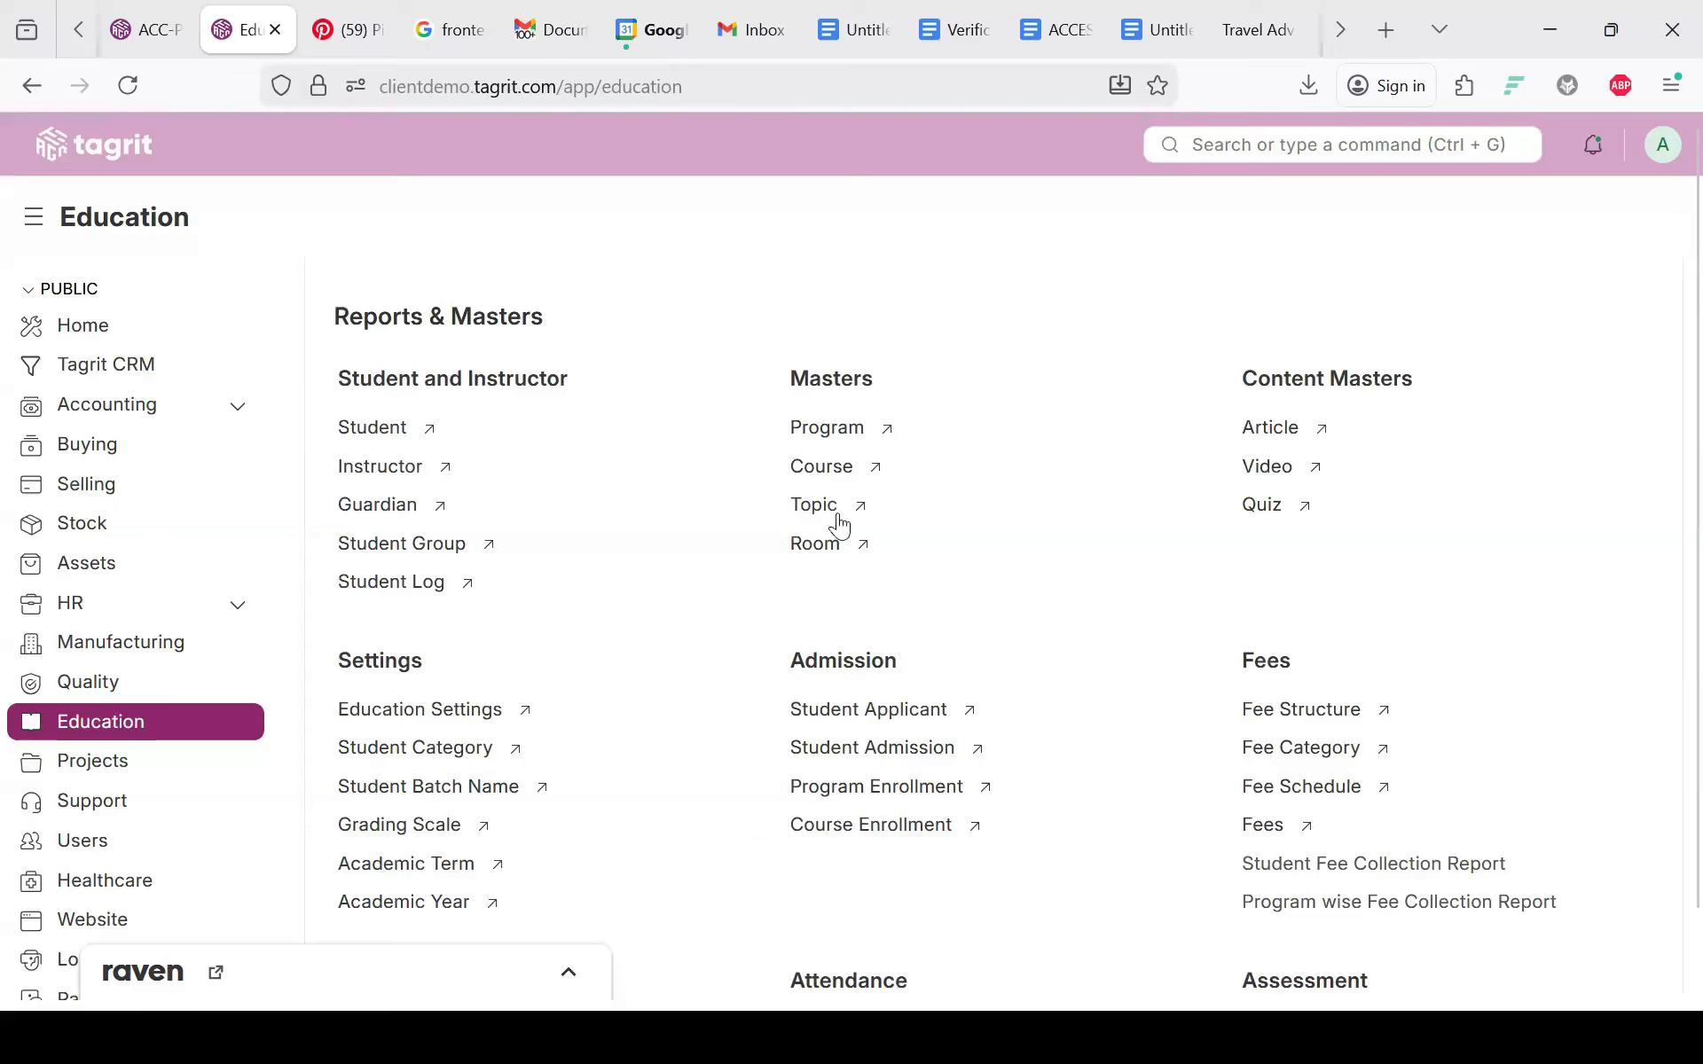
scroll(723, 701, "down", 3)
scroll(723, 700, "up", 3)
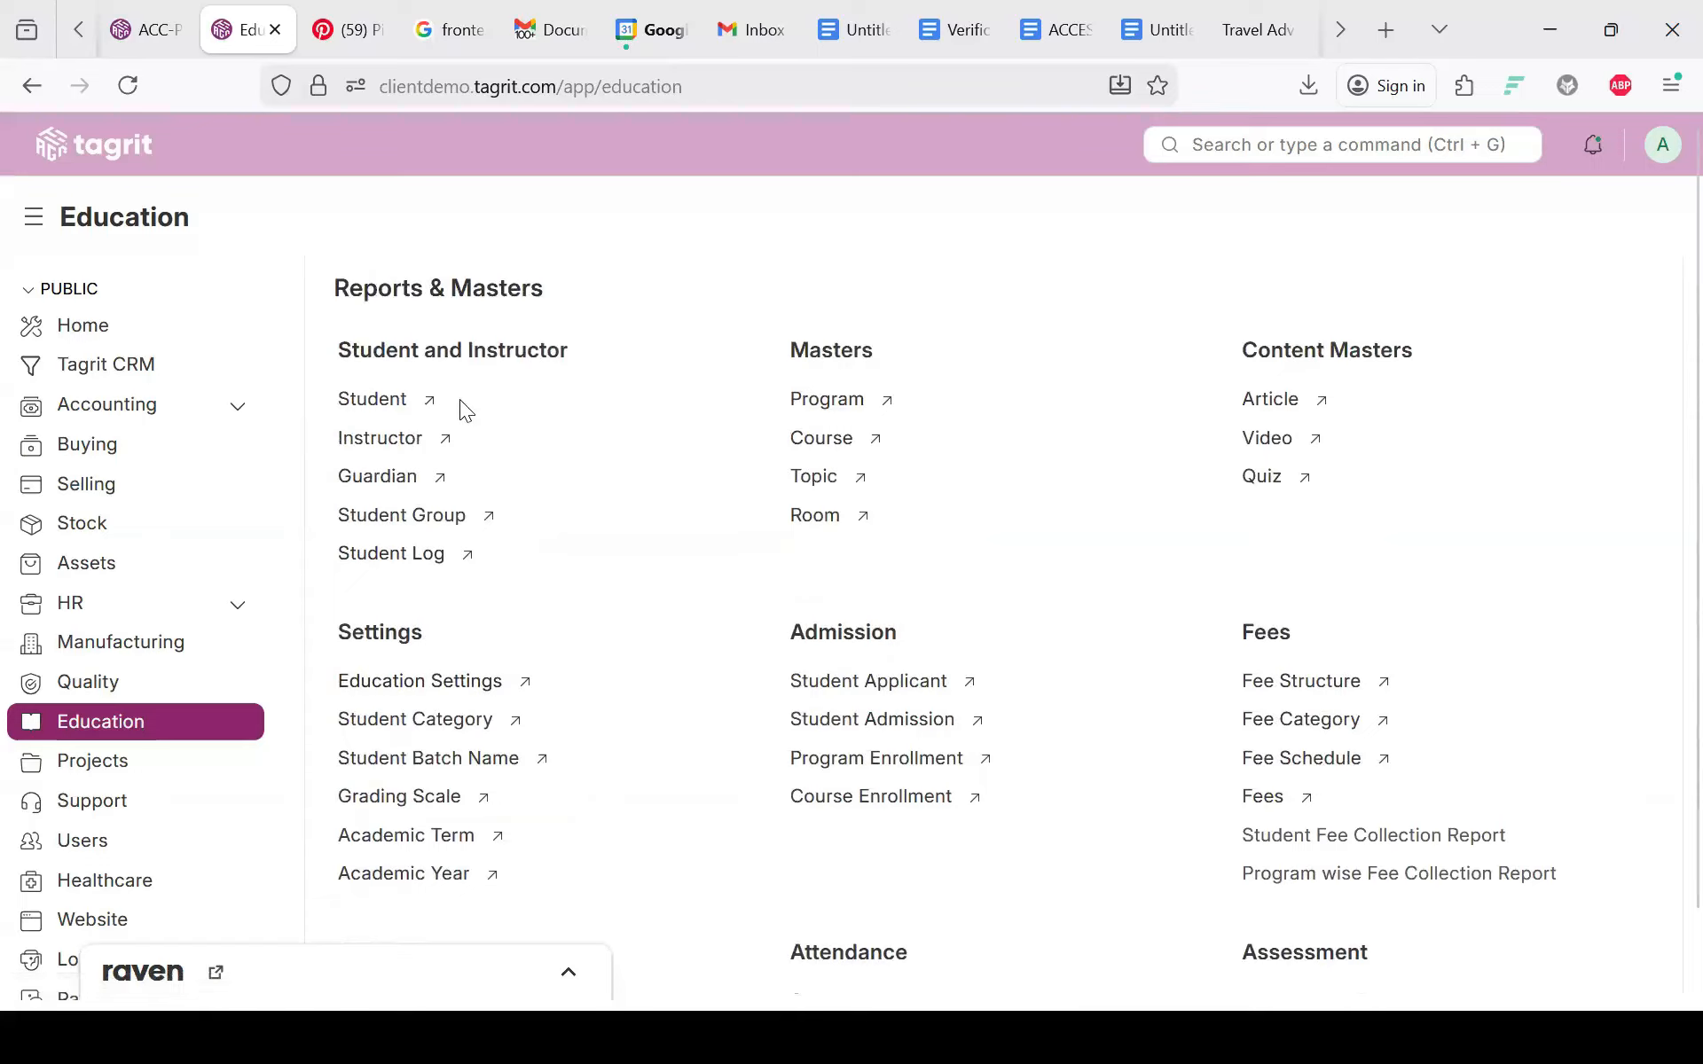
left_click(369, 479)
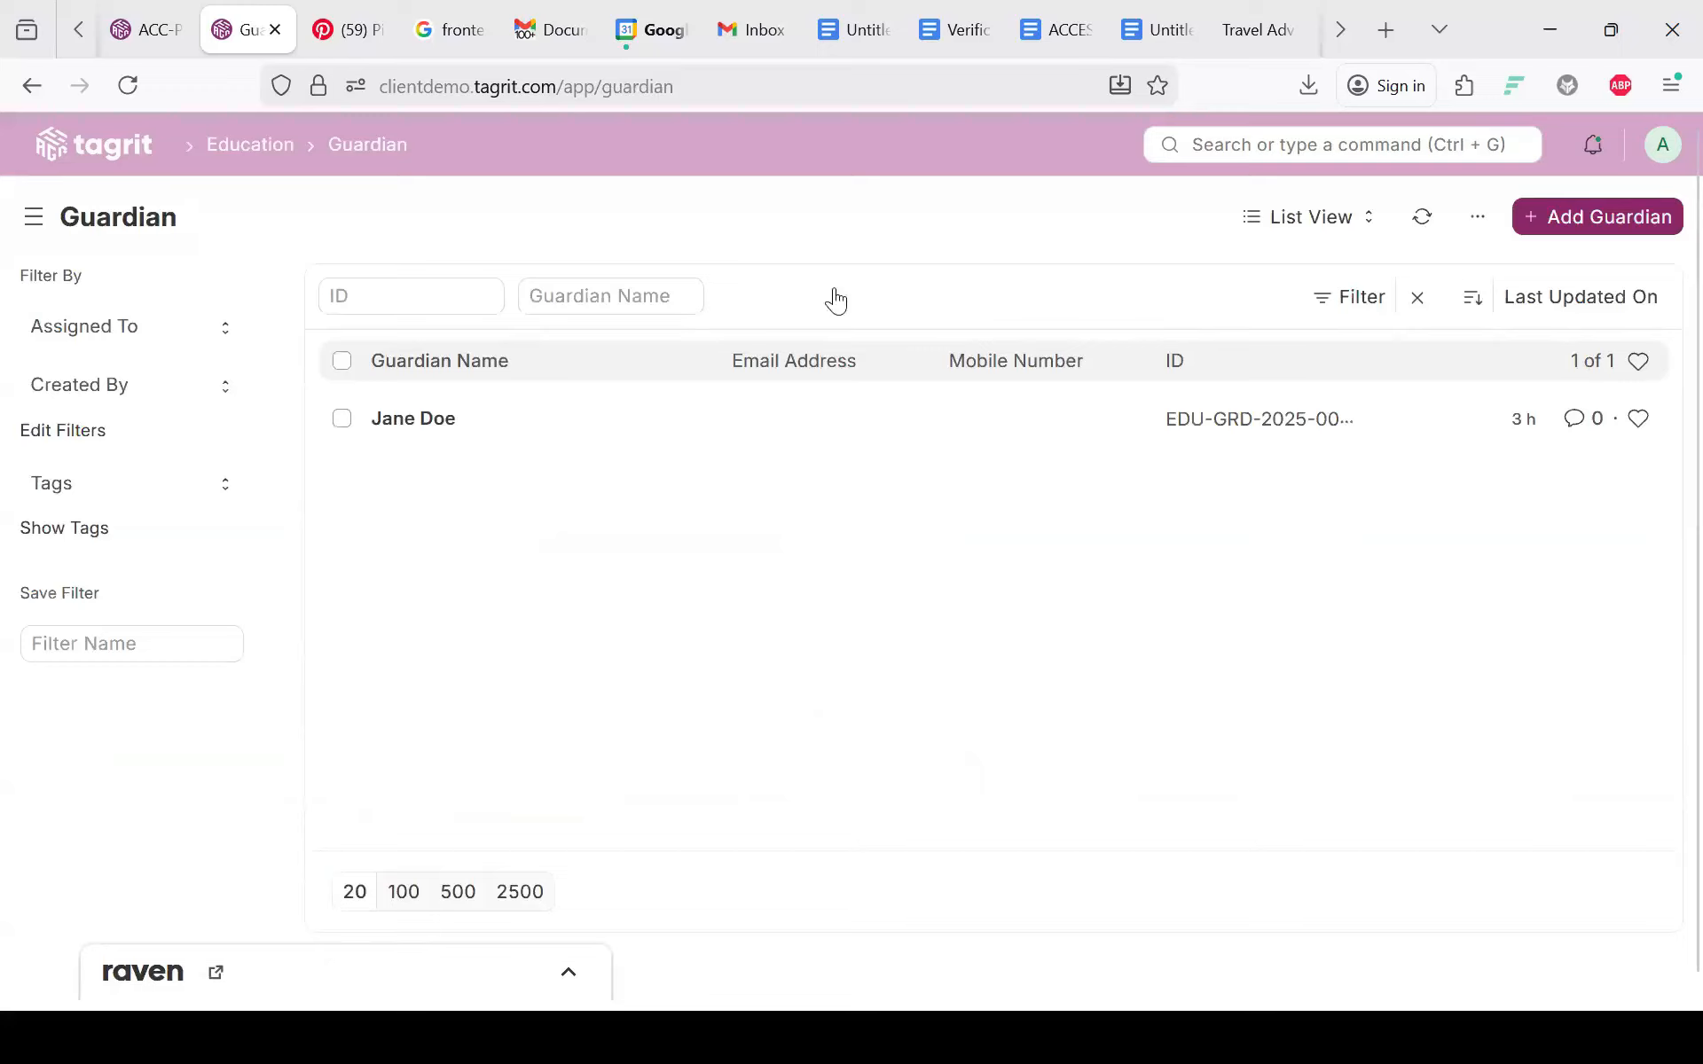
key("ctrl+b")
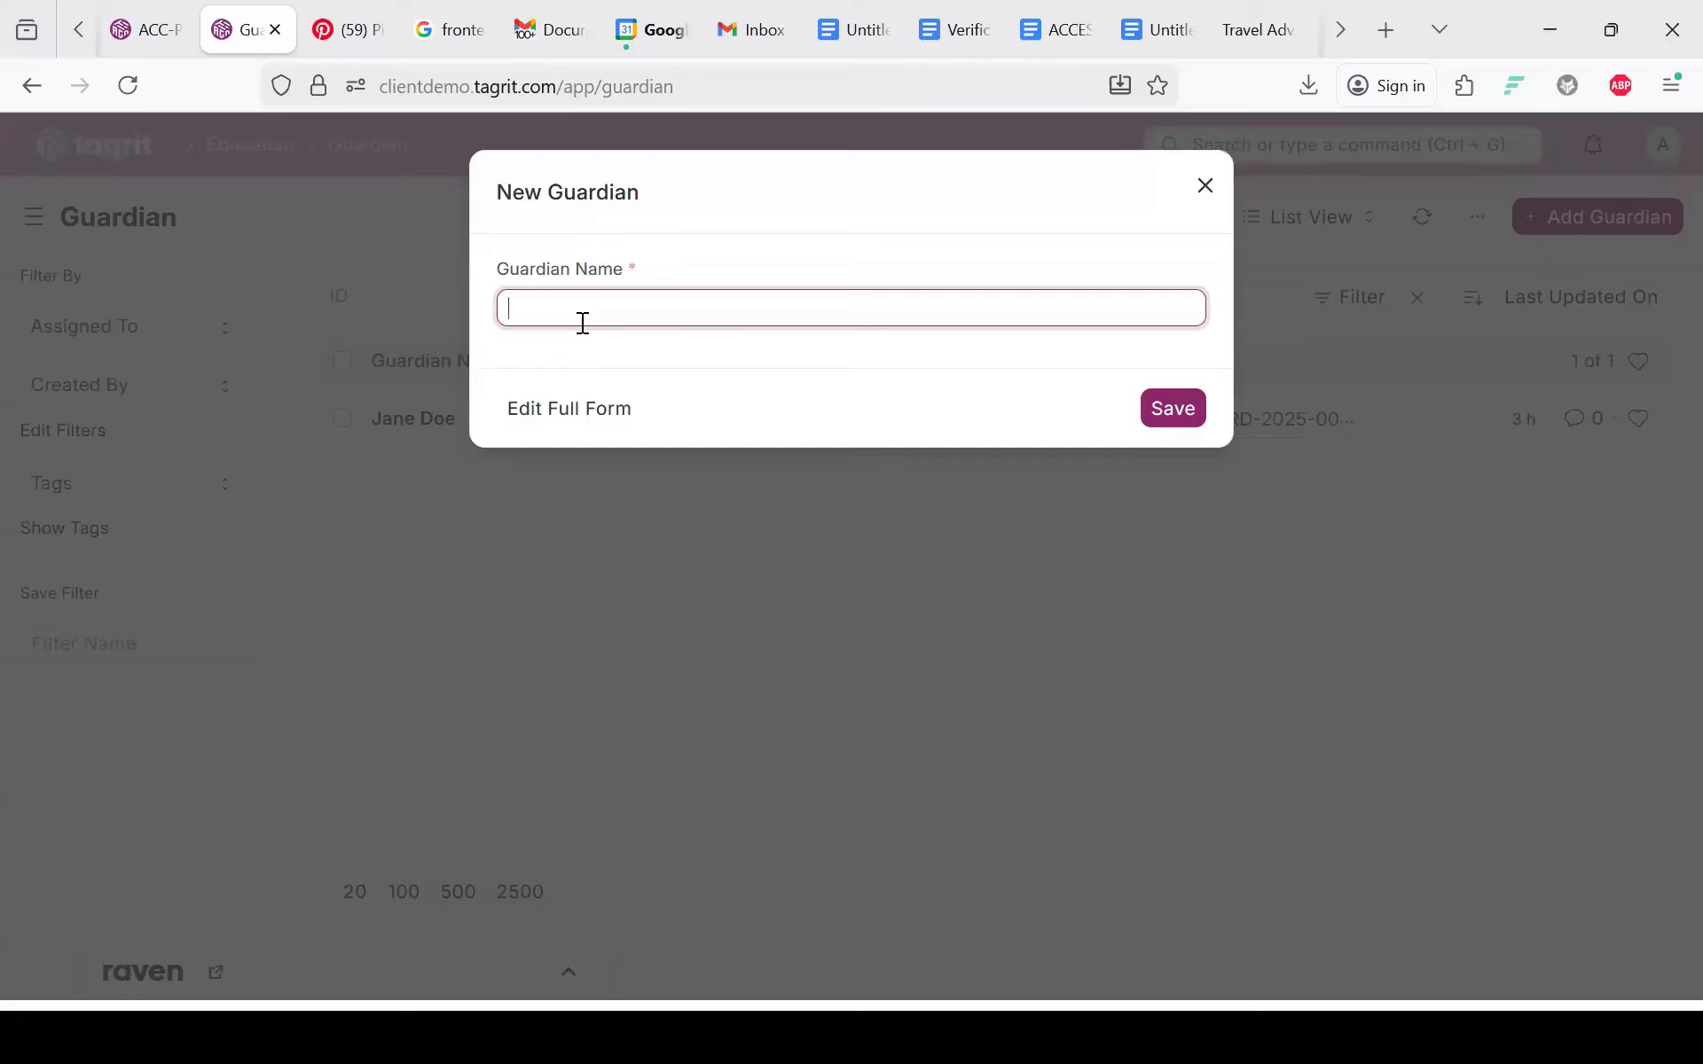
key("Escape")
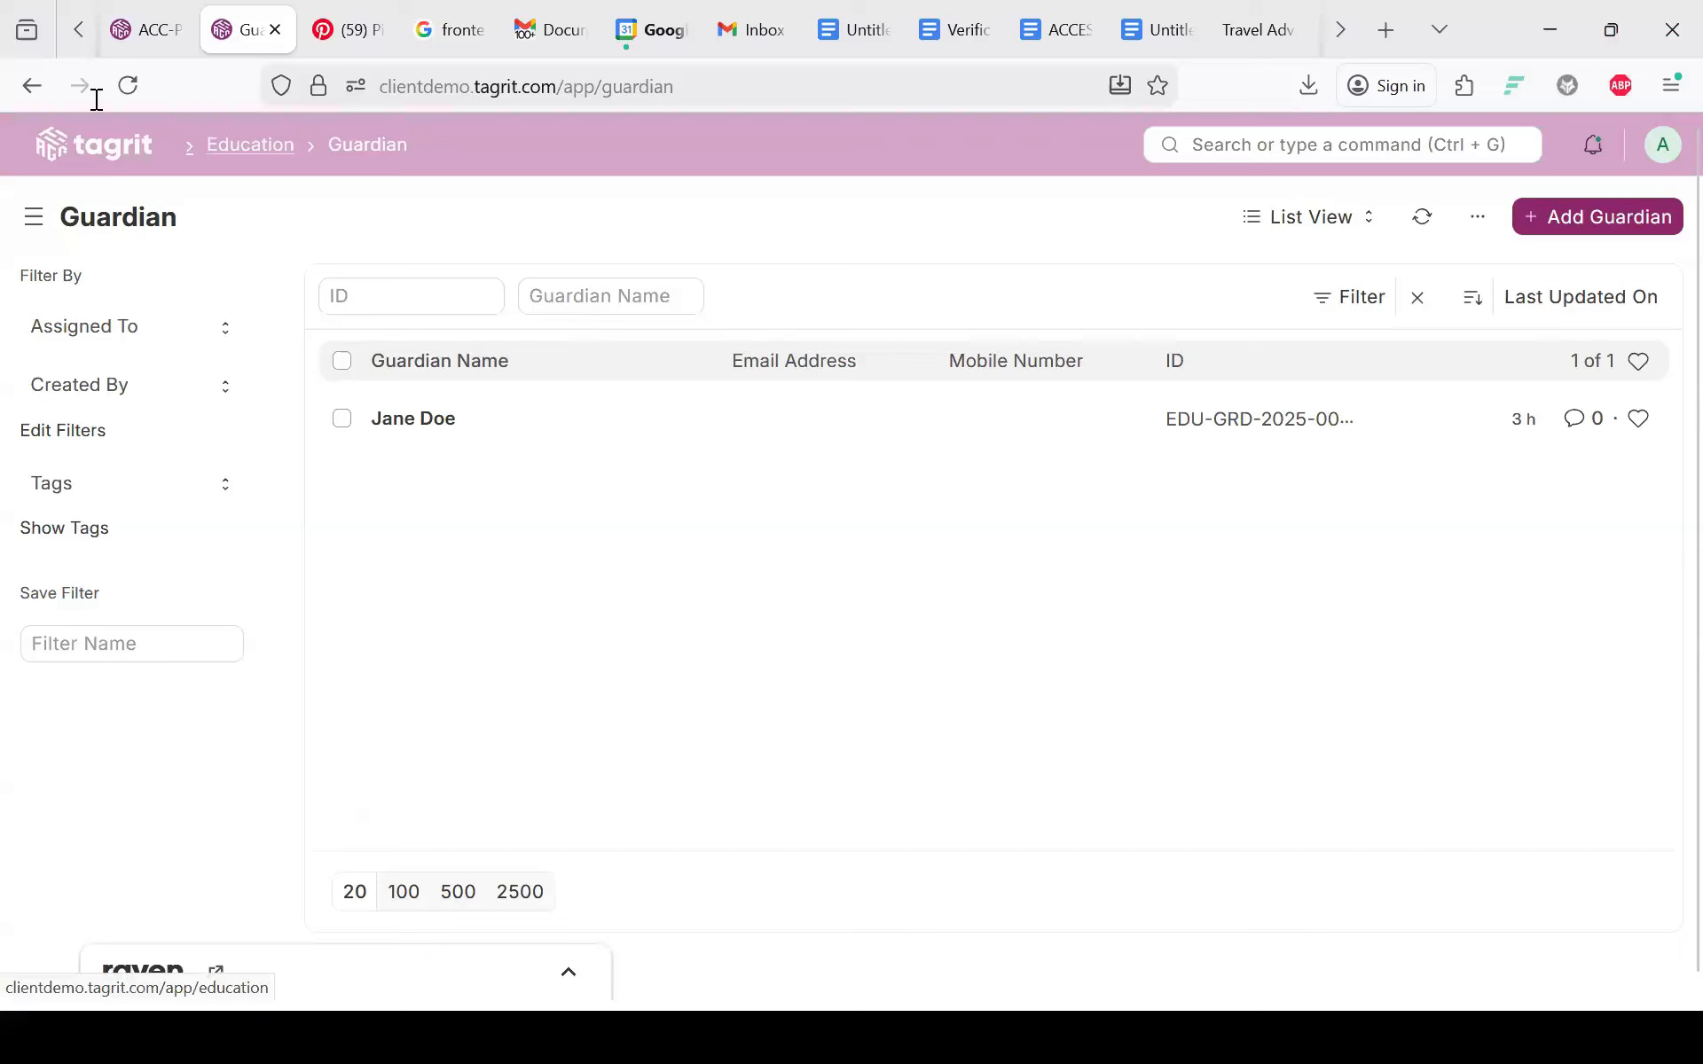
Step: Go back to Education's Admission links and open the empty Program Enrollment list
left_click(250, 144)
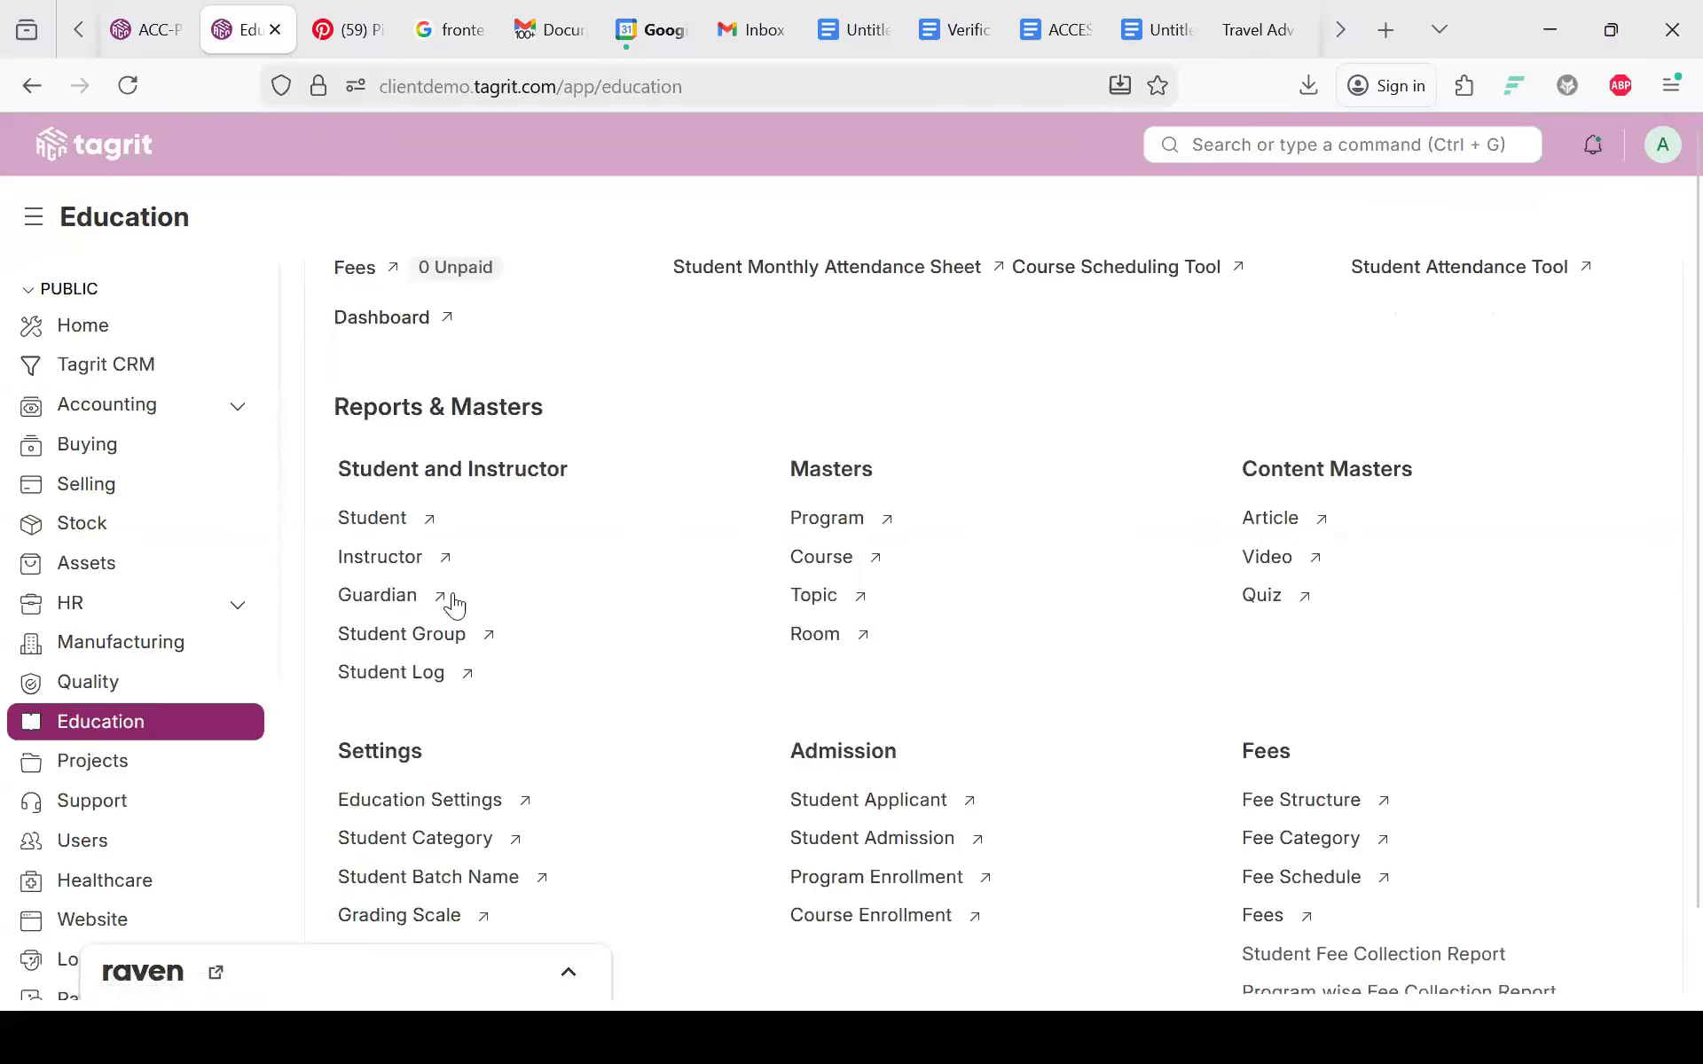
scroll(452, 611, "down", 2)
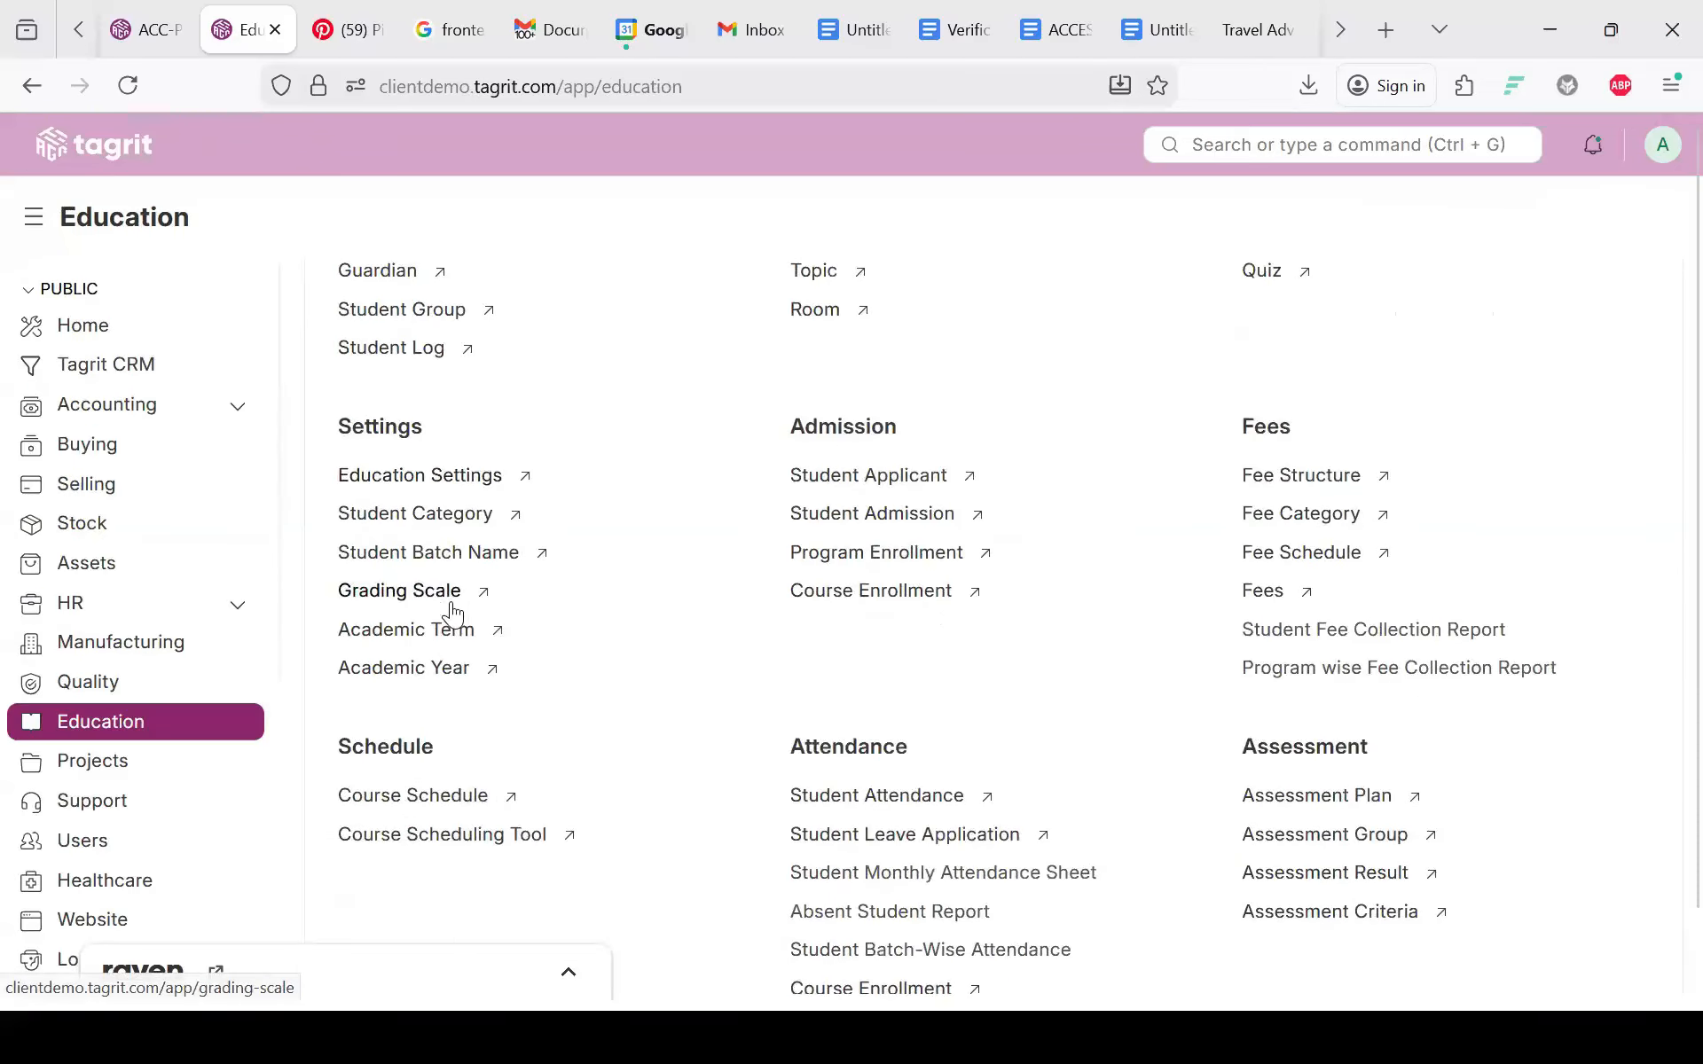
scroll(453, 606, "up", 1)
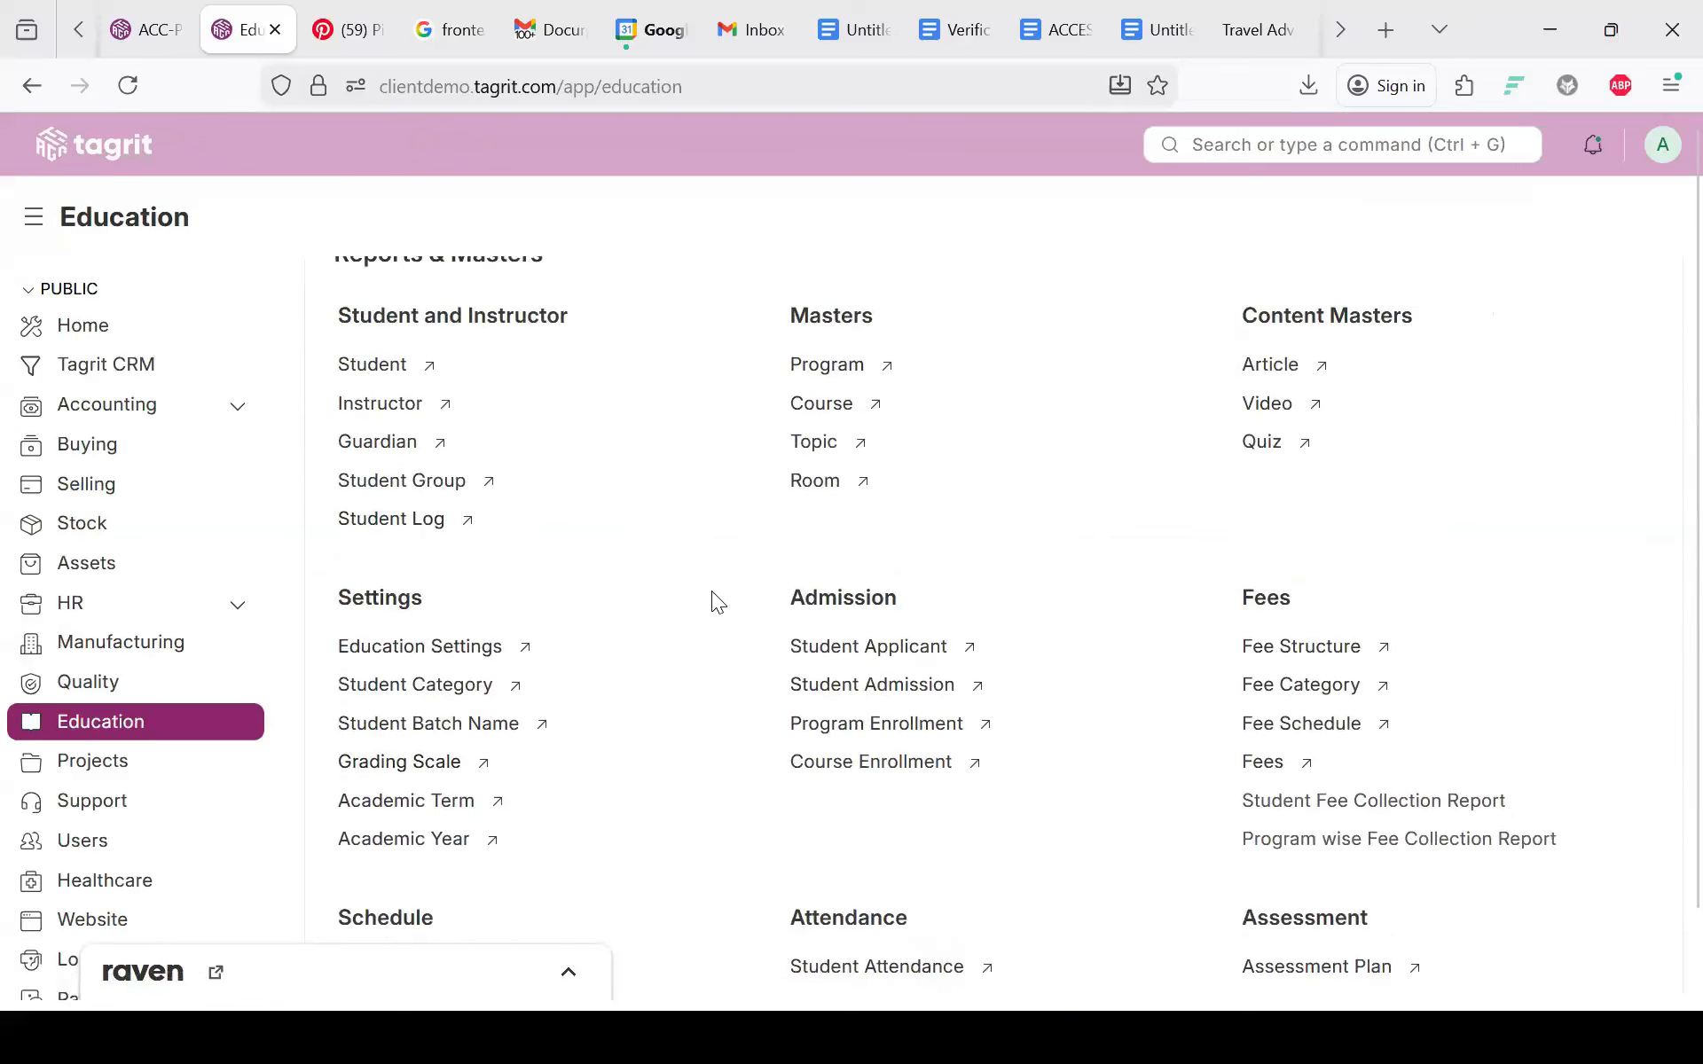
scroll(711, 592, "down", 1)
scroll(711, 591, "down", 2)
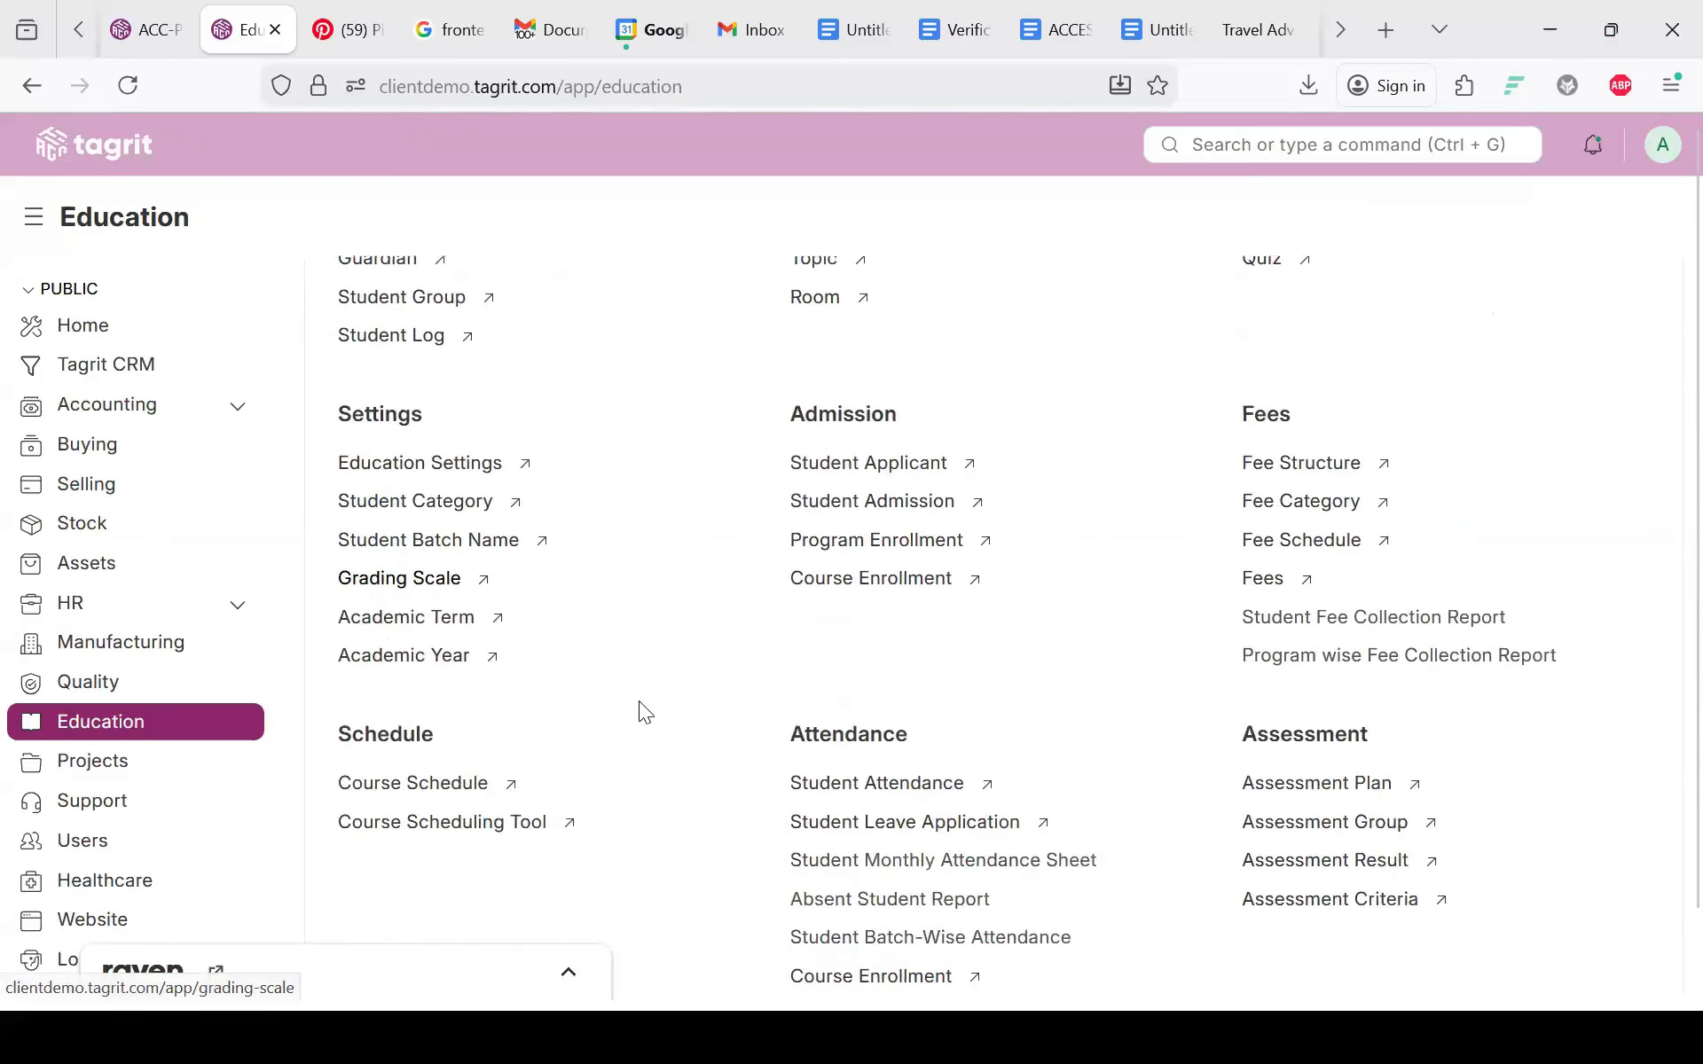
scroll(644, 710, "down", 1)
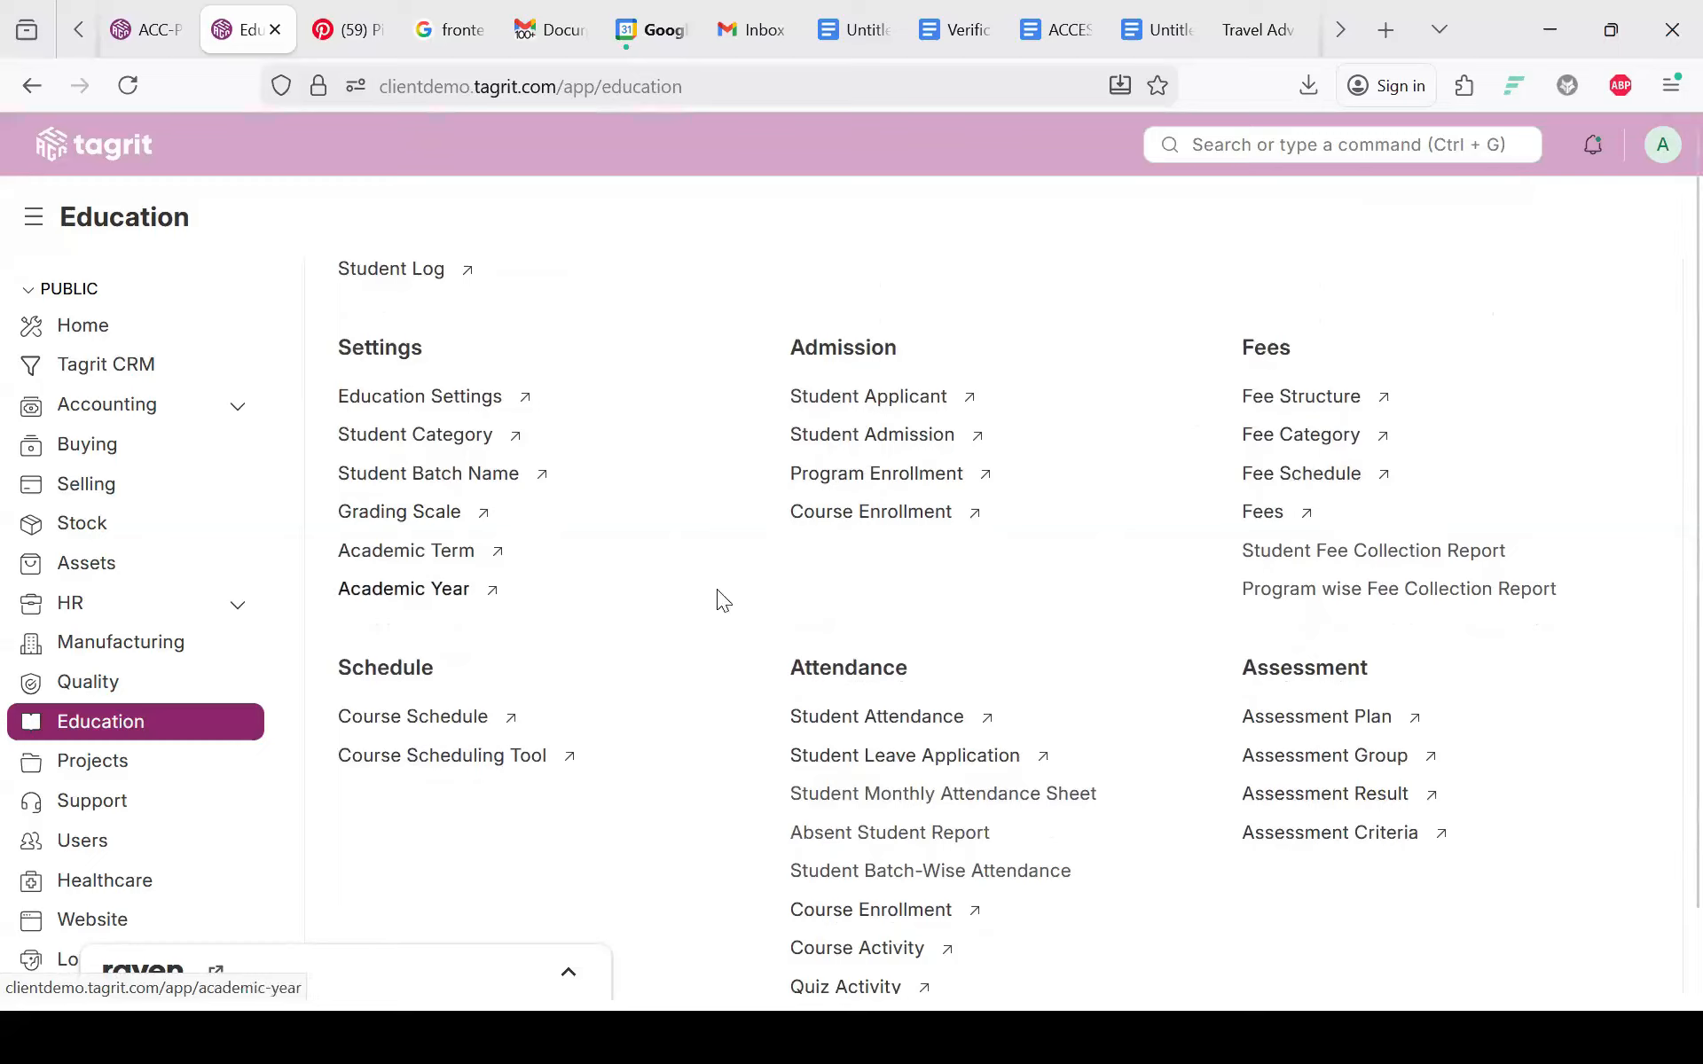
left_click(840, 480)
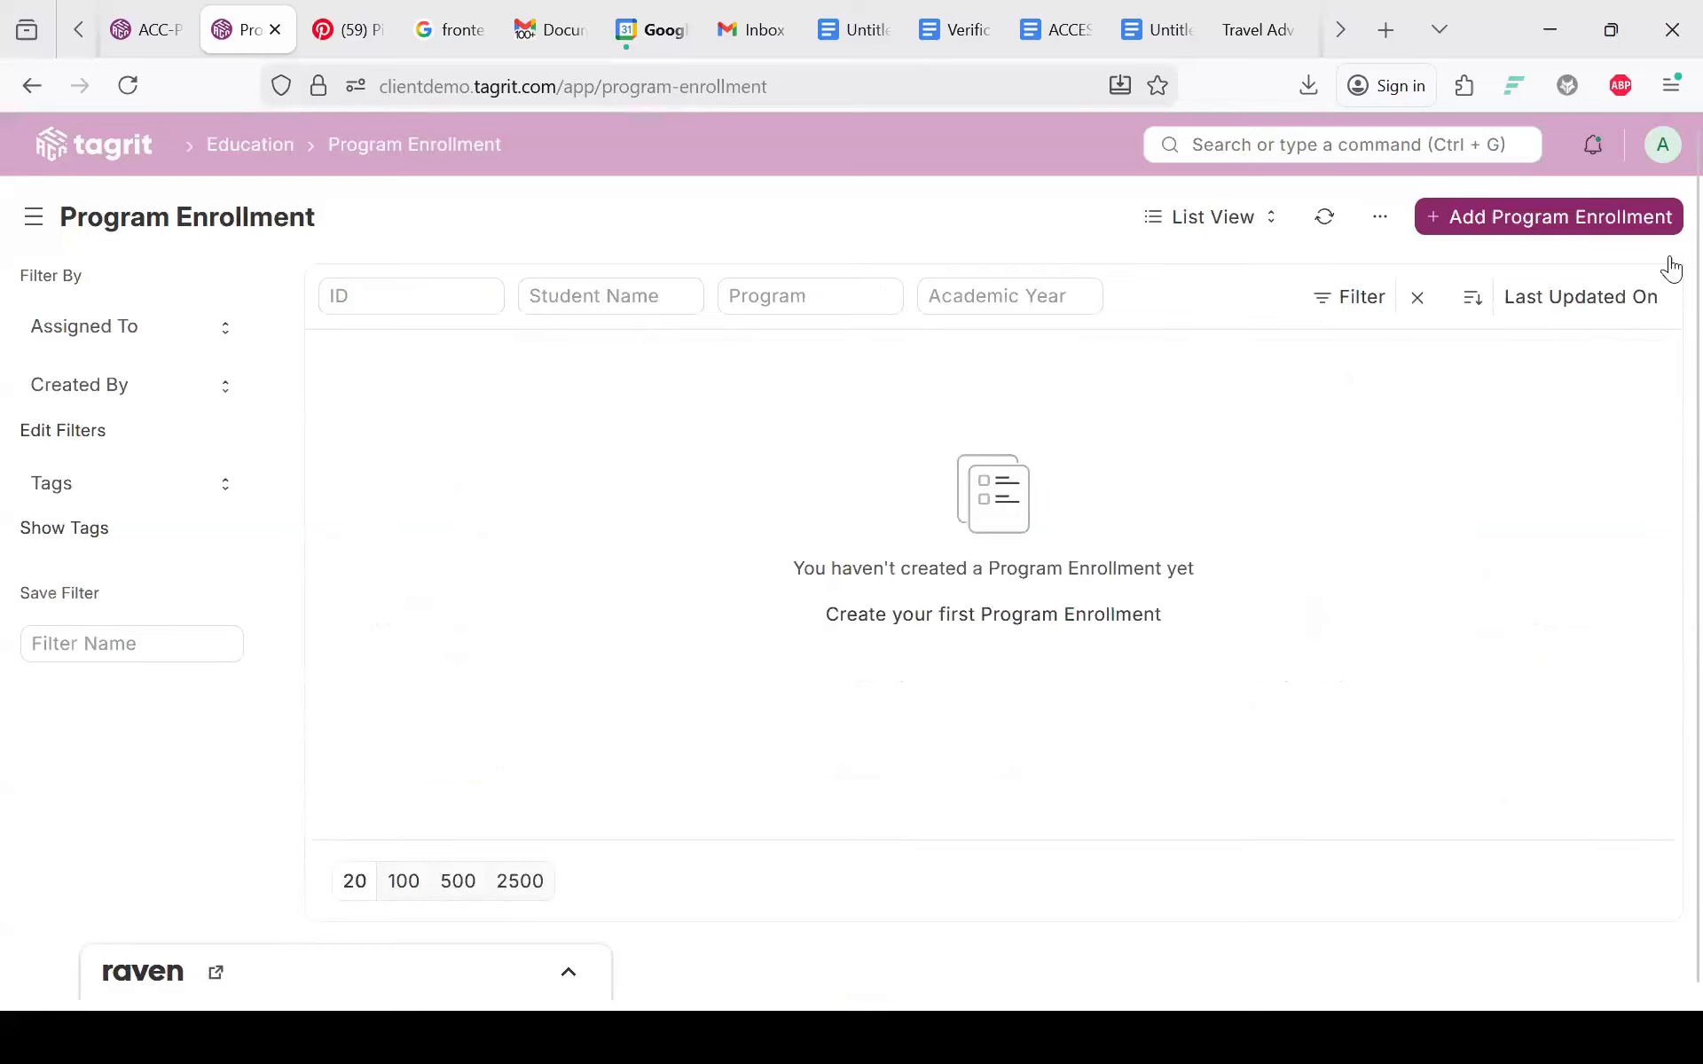
Step: Start a new program enrollment for the second listed student in Maths and statistics
left_click(1469, 218)
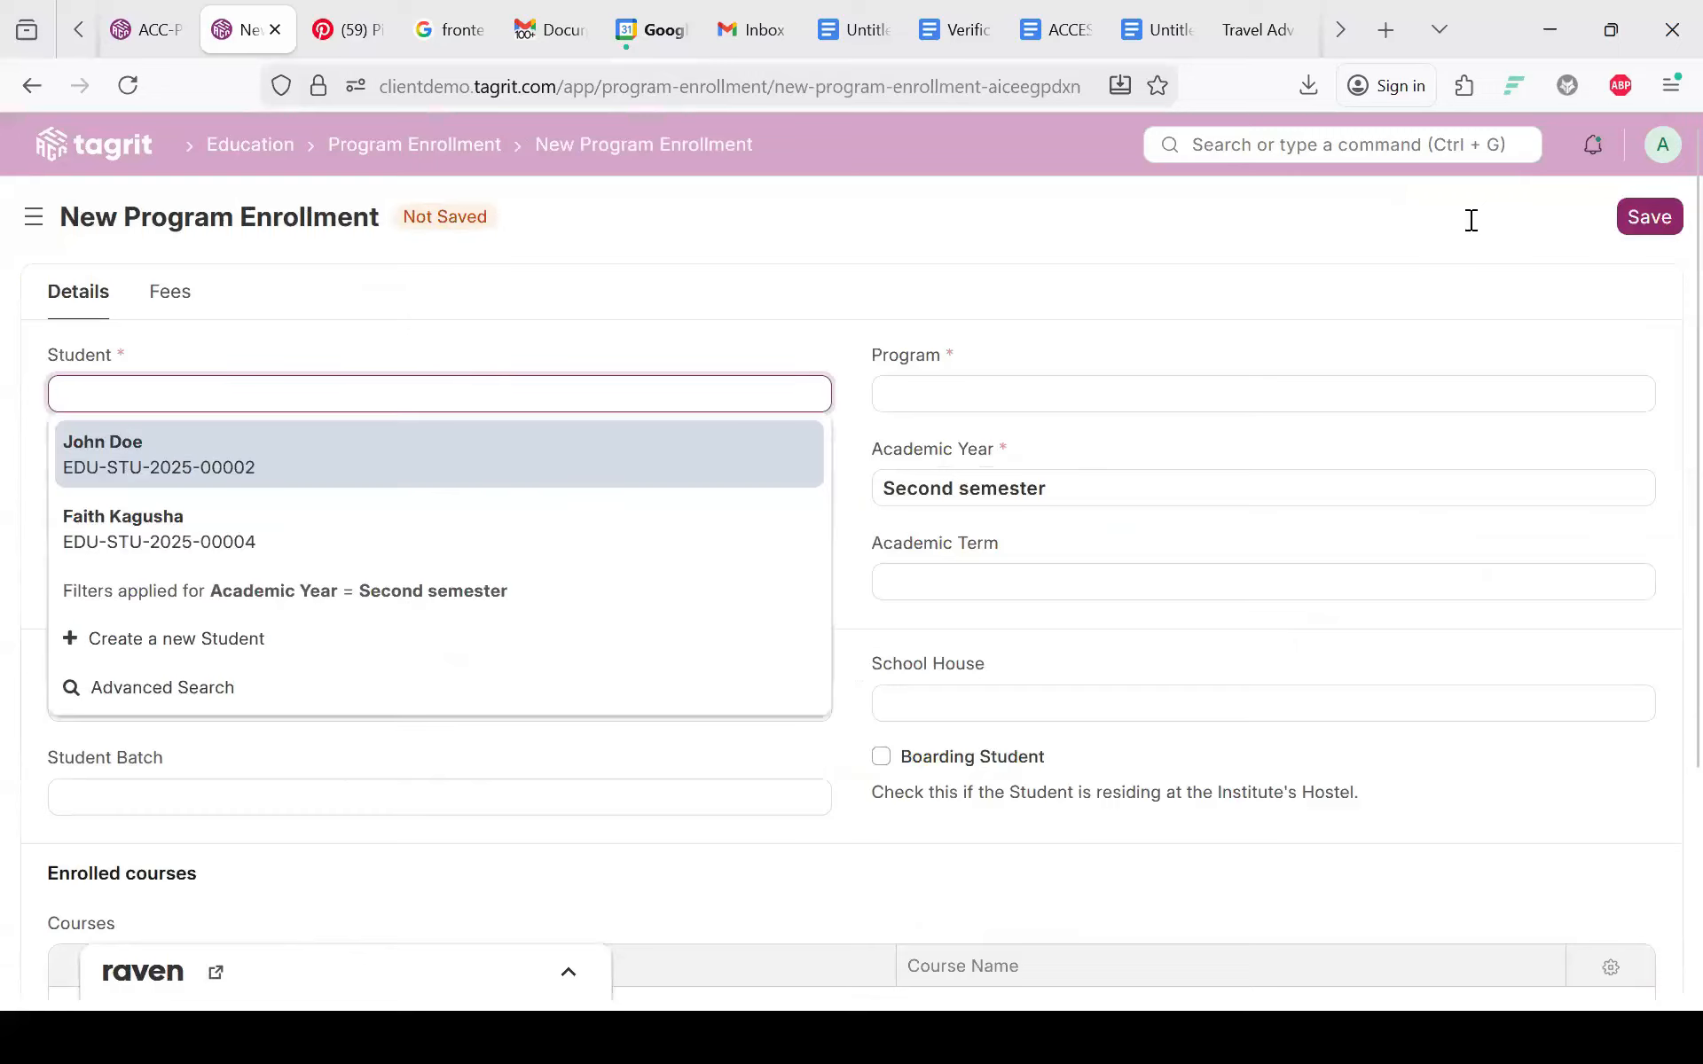
left_click(152, 555)
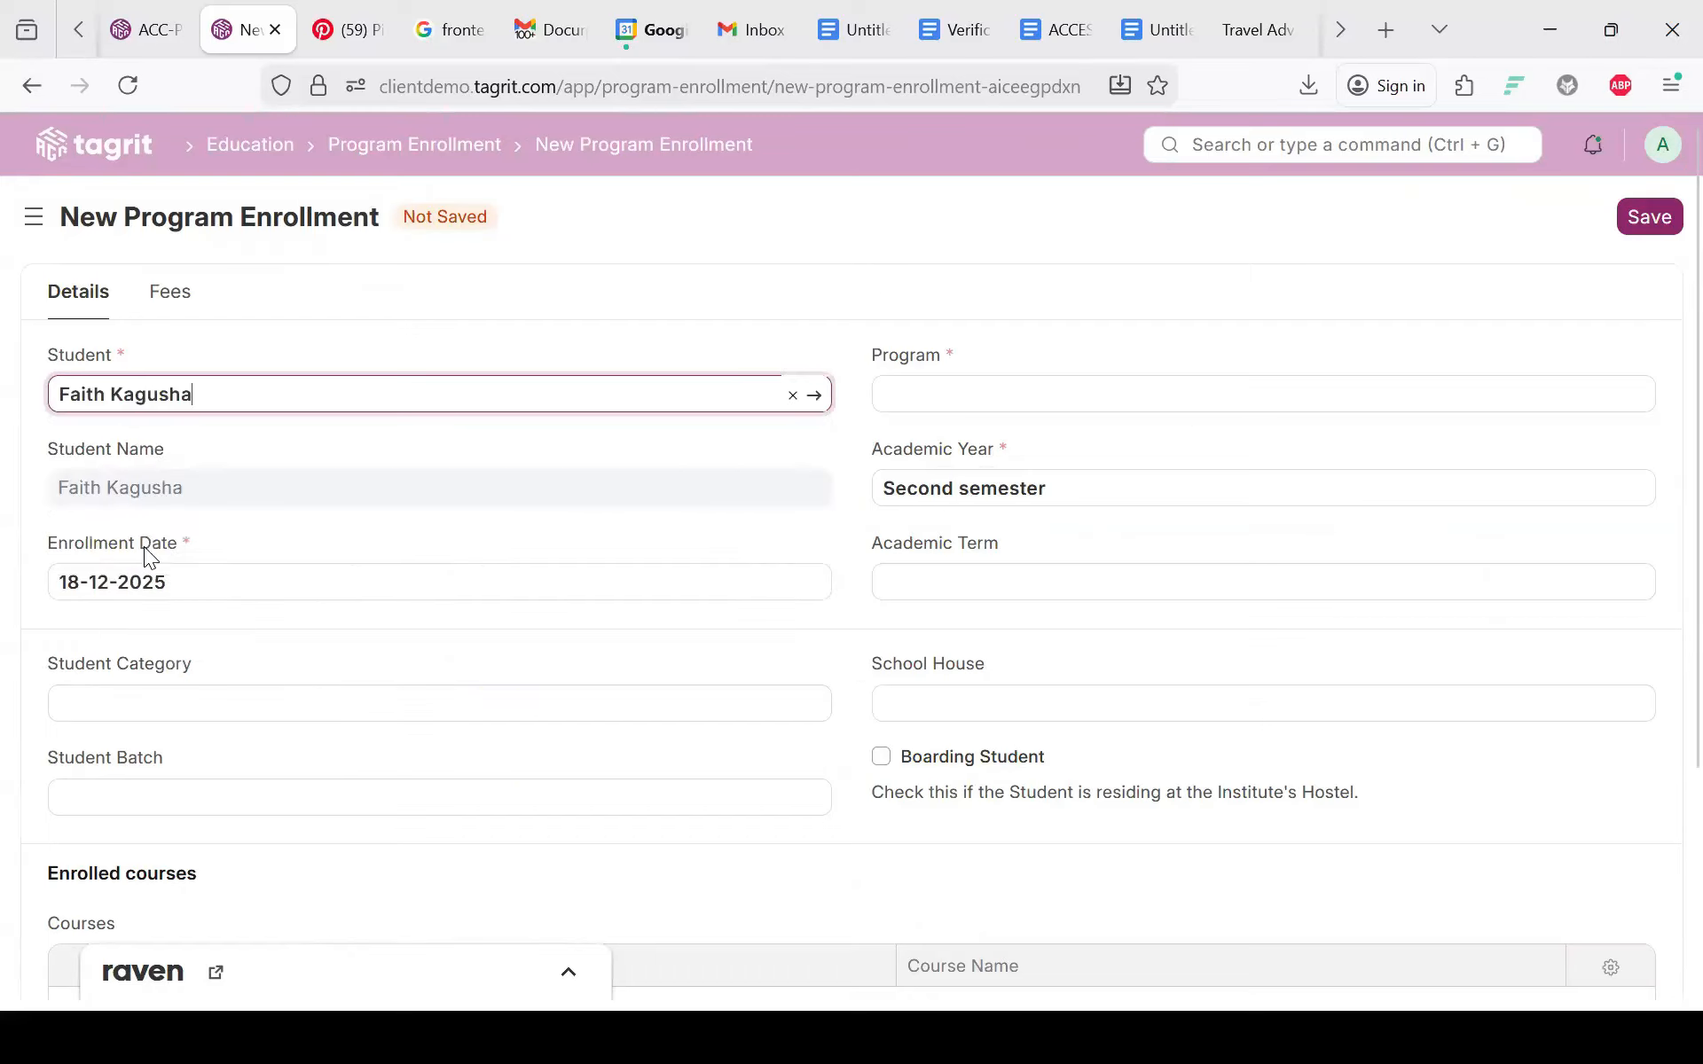
left_click(967, 403)
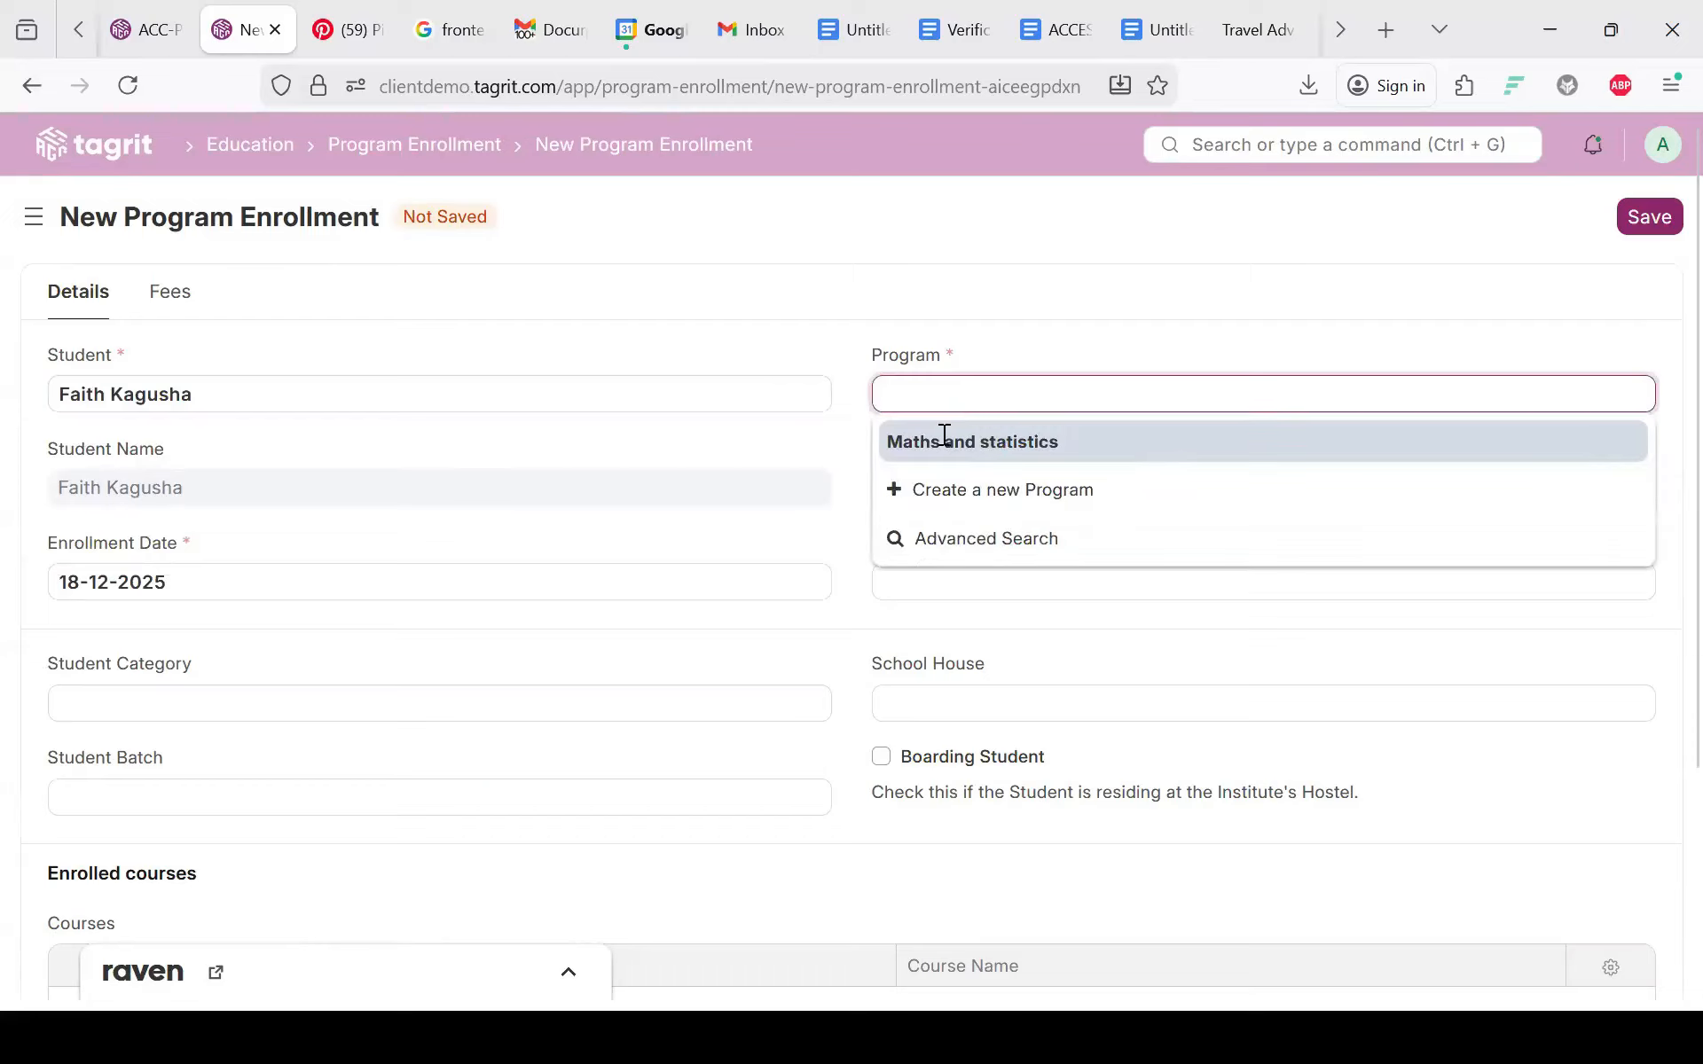
left_click(944, 438)
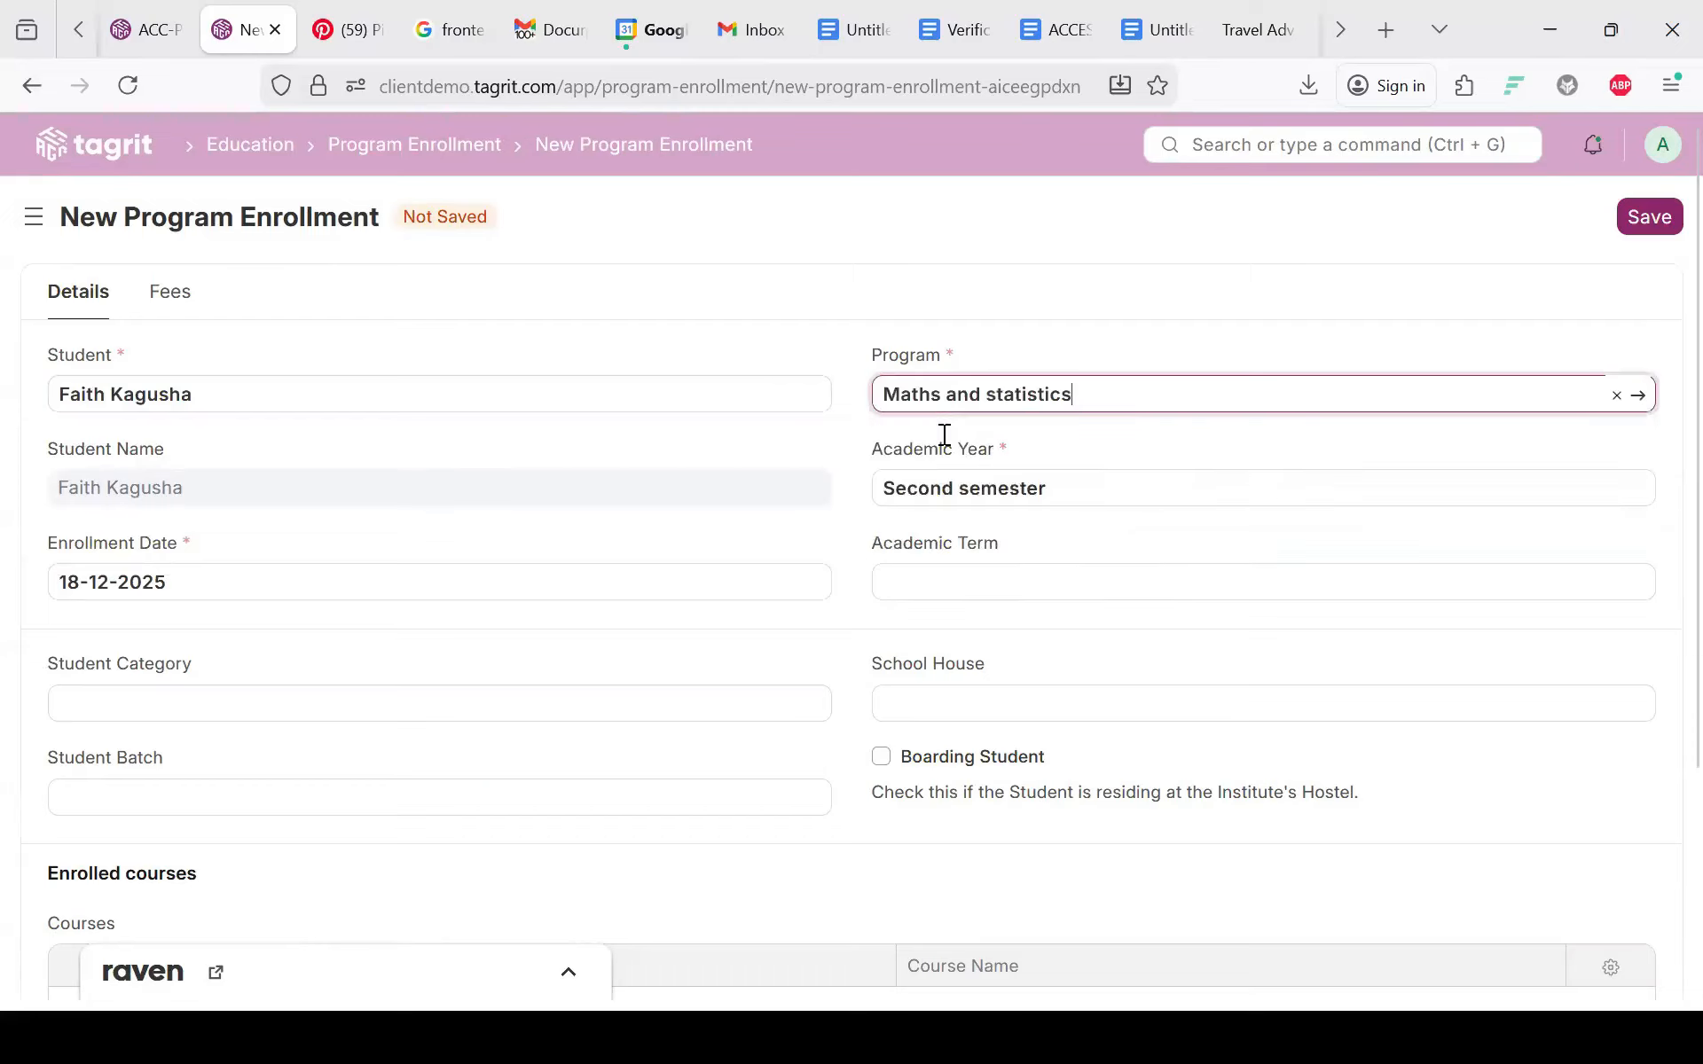
Step: Keep Second semester as the academic year and leave Academic Term empty
triple_click(962, 479)
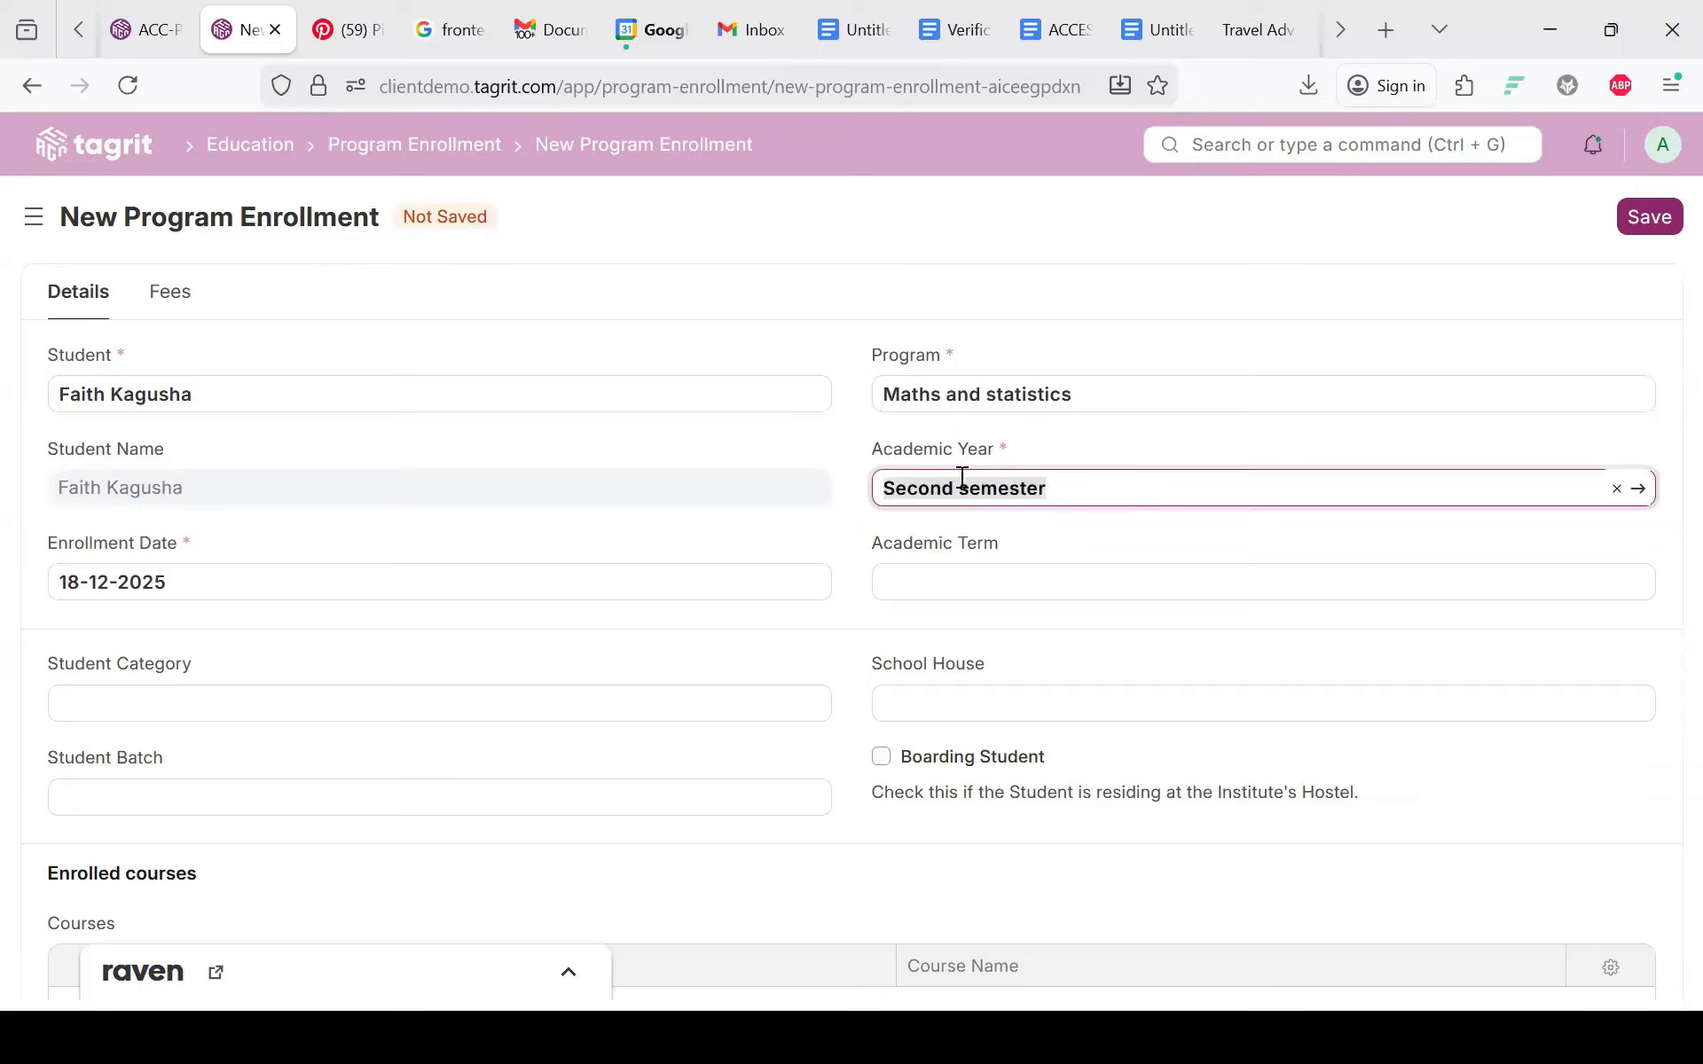
left_click(880, 516)
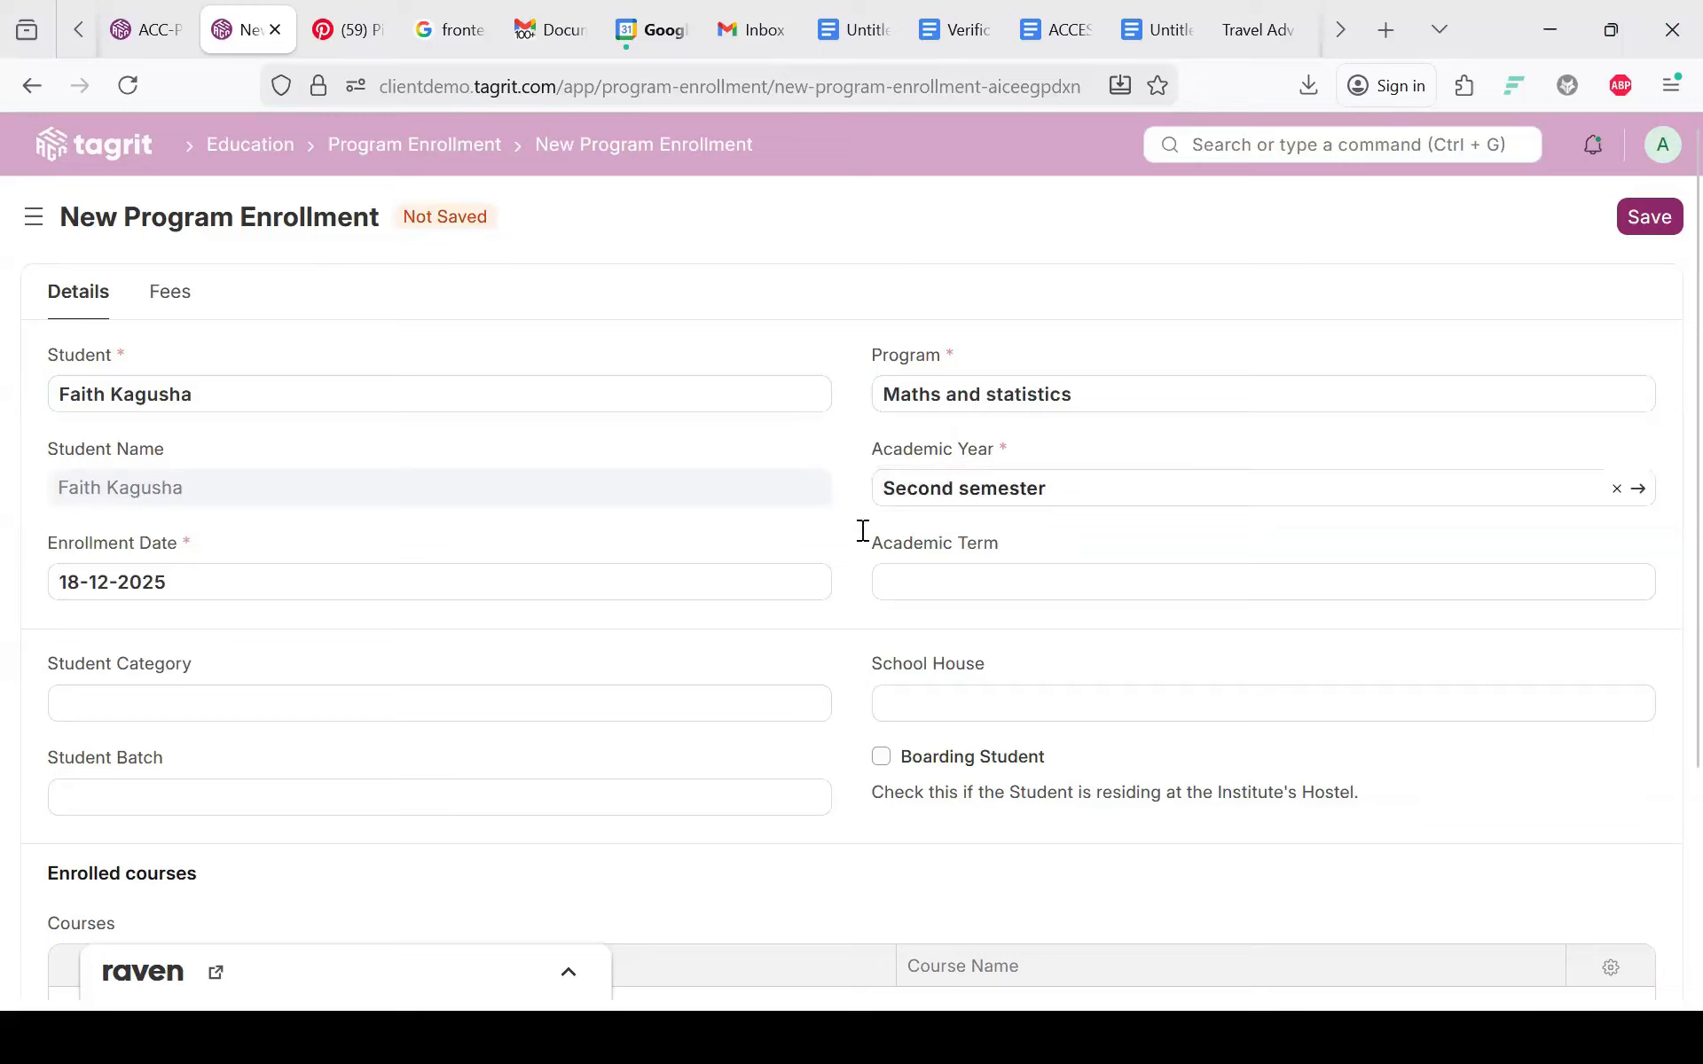
left_click(930, 585)
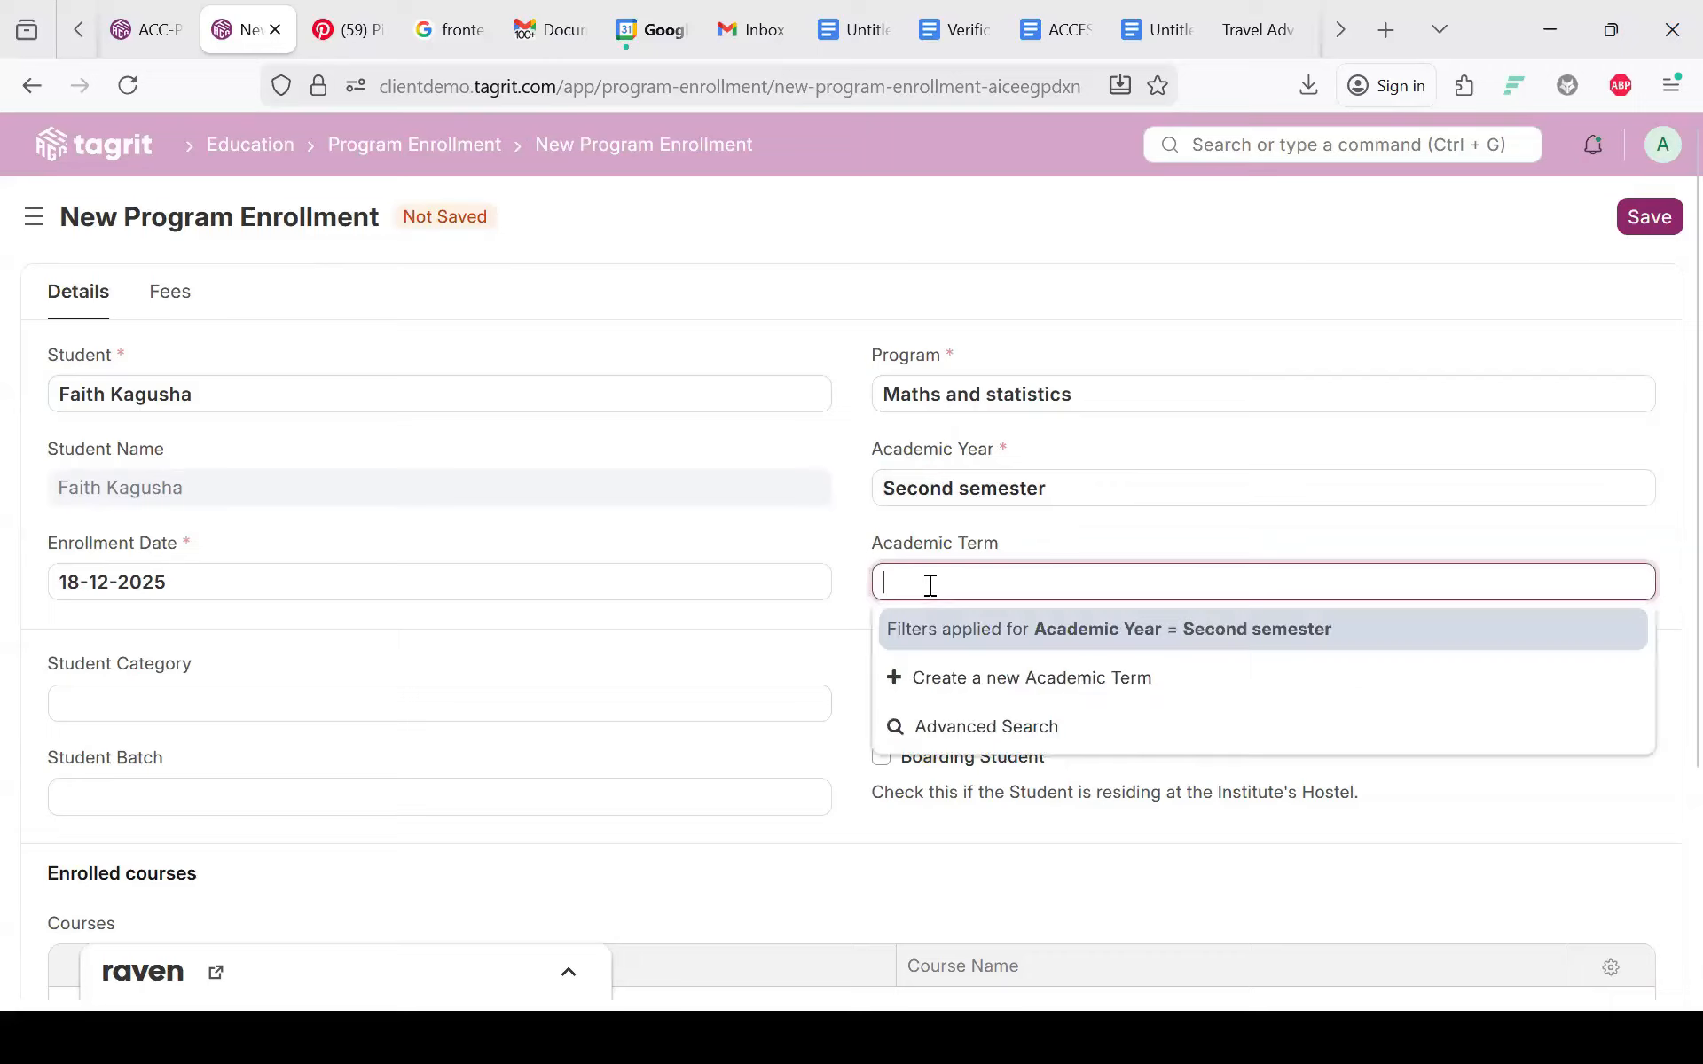
scroll(1194, 426, "down", 3)
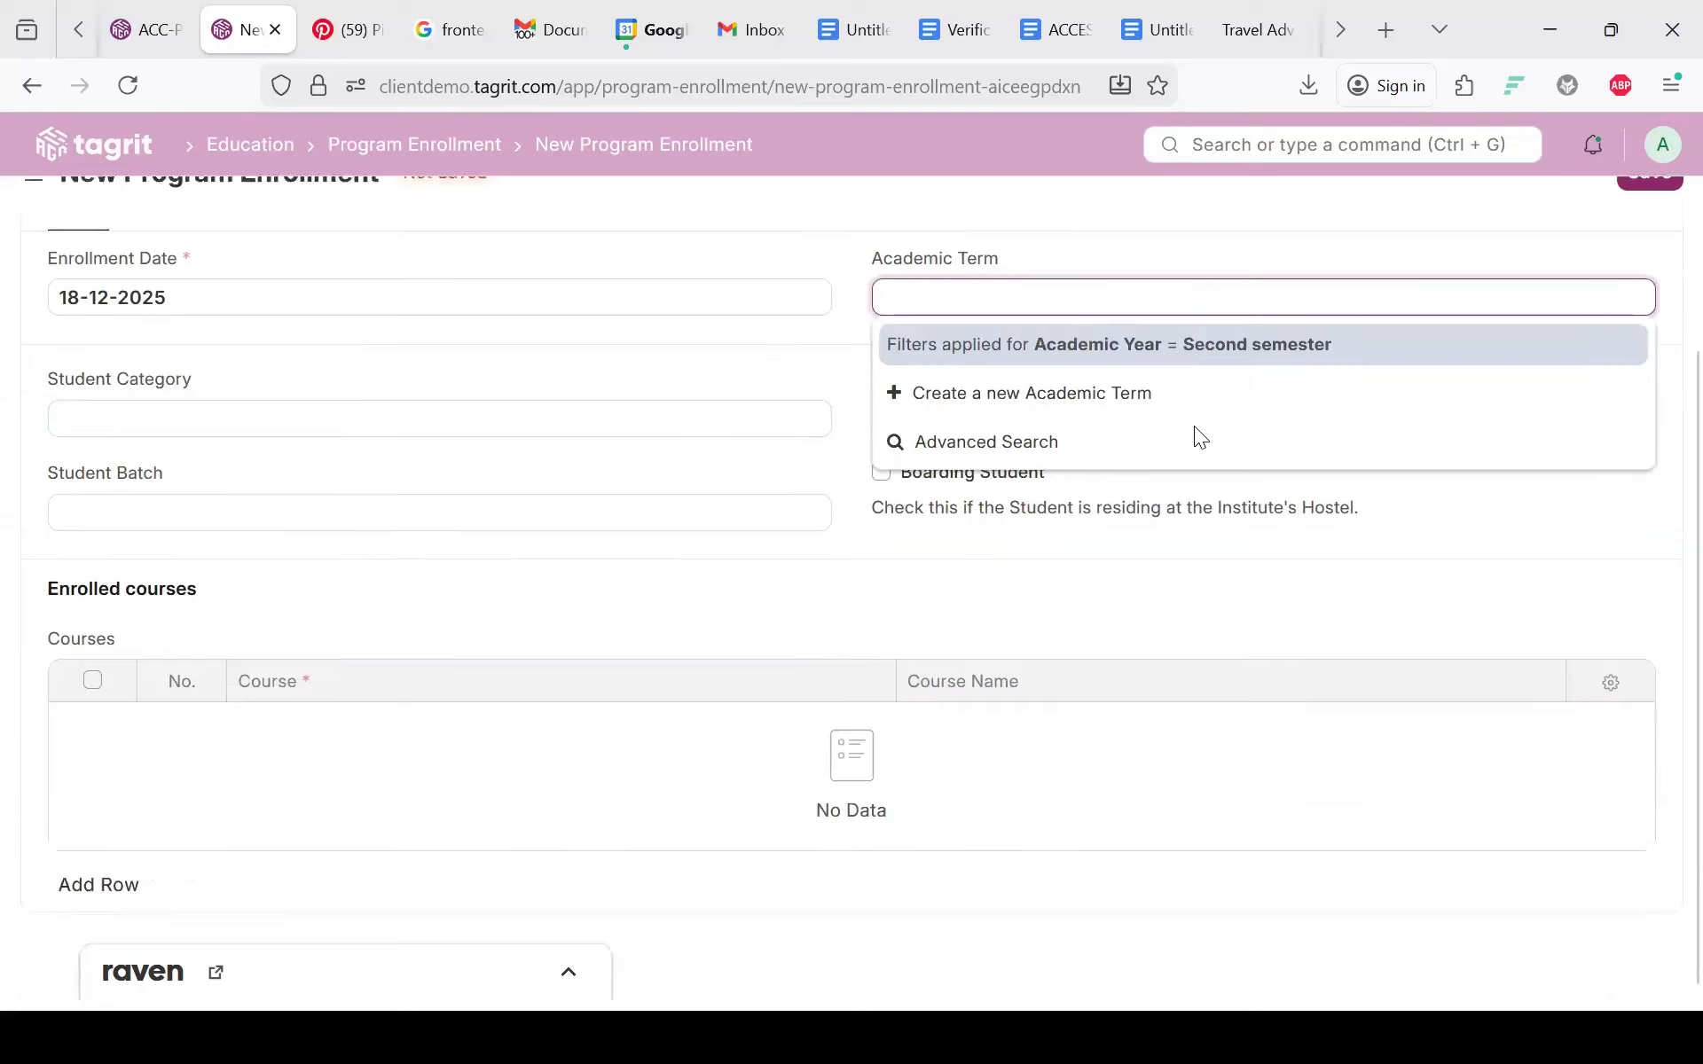
left_click(1022, 363)
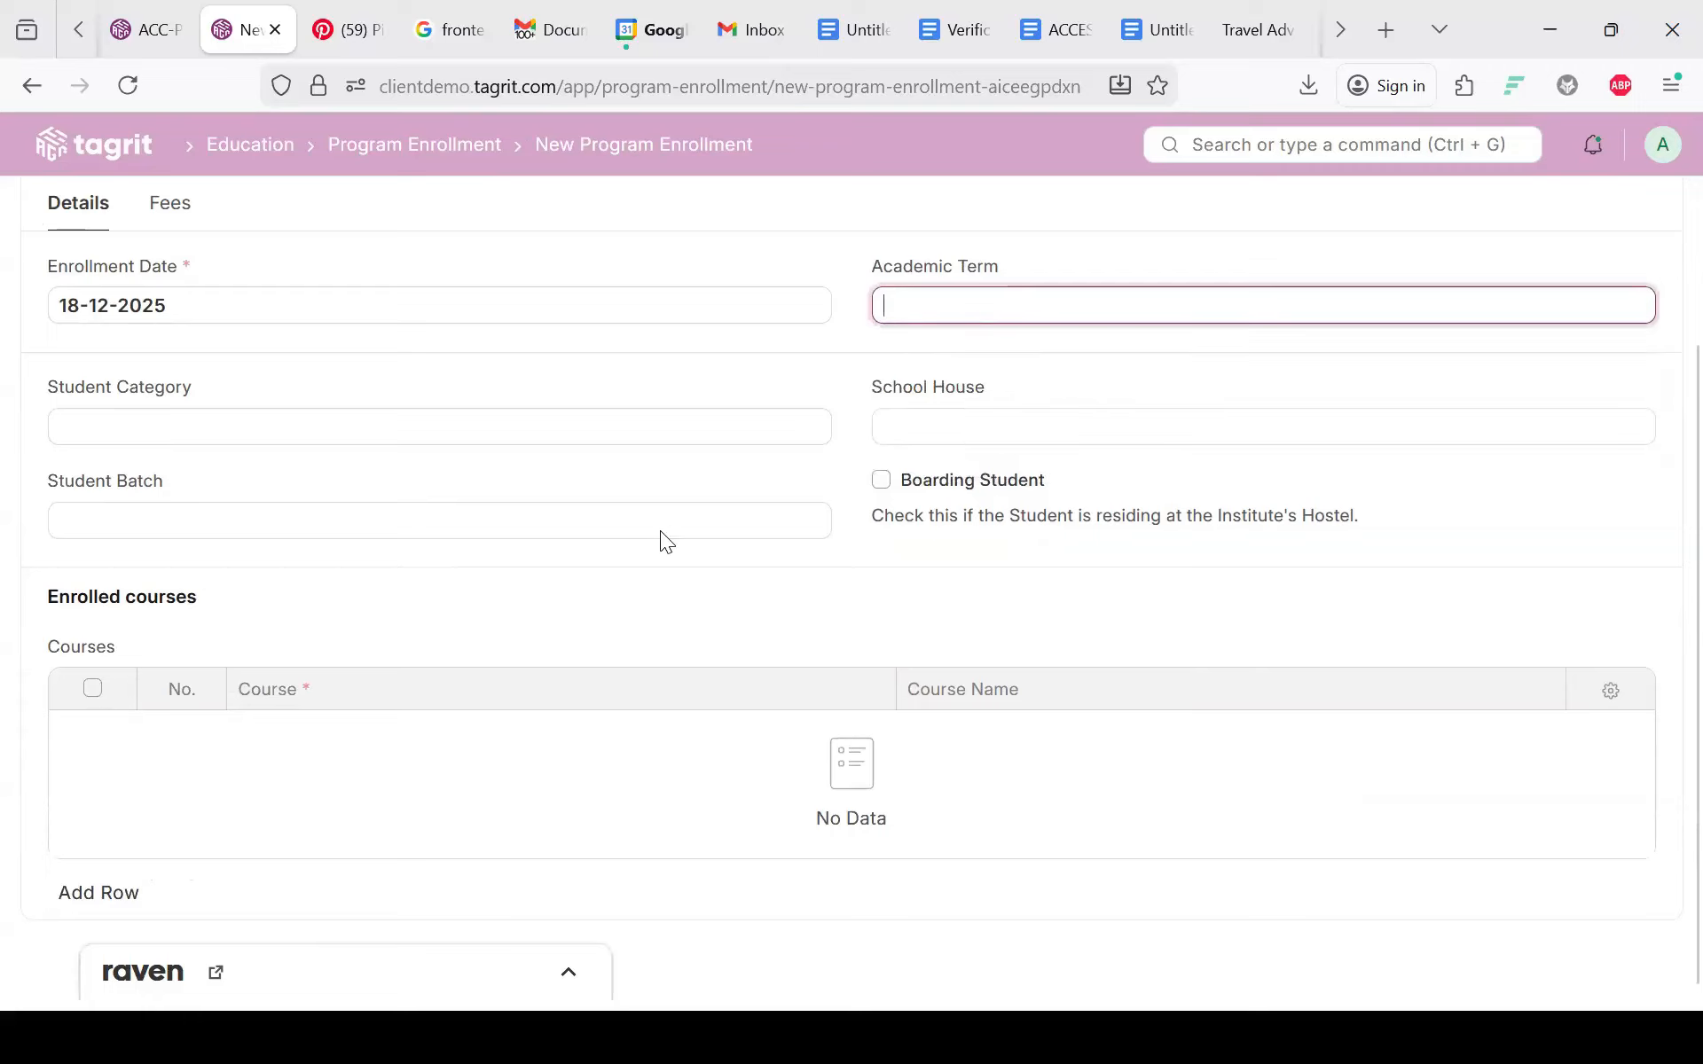
scroll(659, 530, "up", 3)
scroll(660, 531, "down", 3)
scroll(707, 694, "up", 2)
scroll(708, 694, "down", 3)
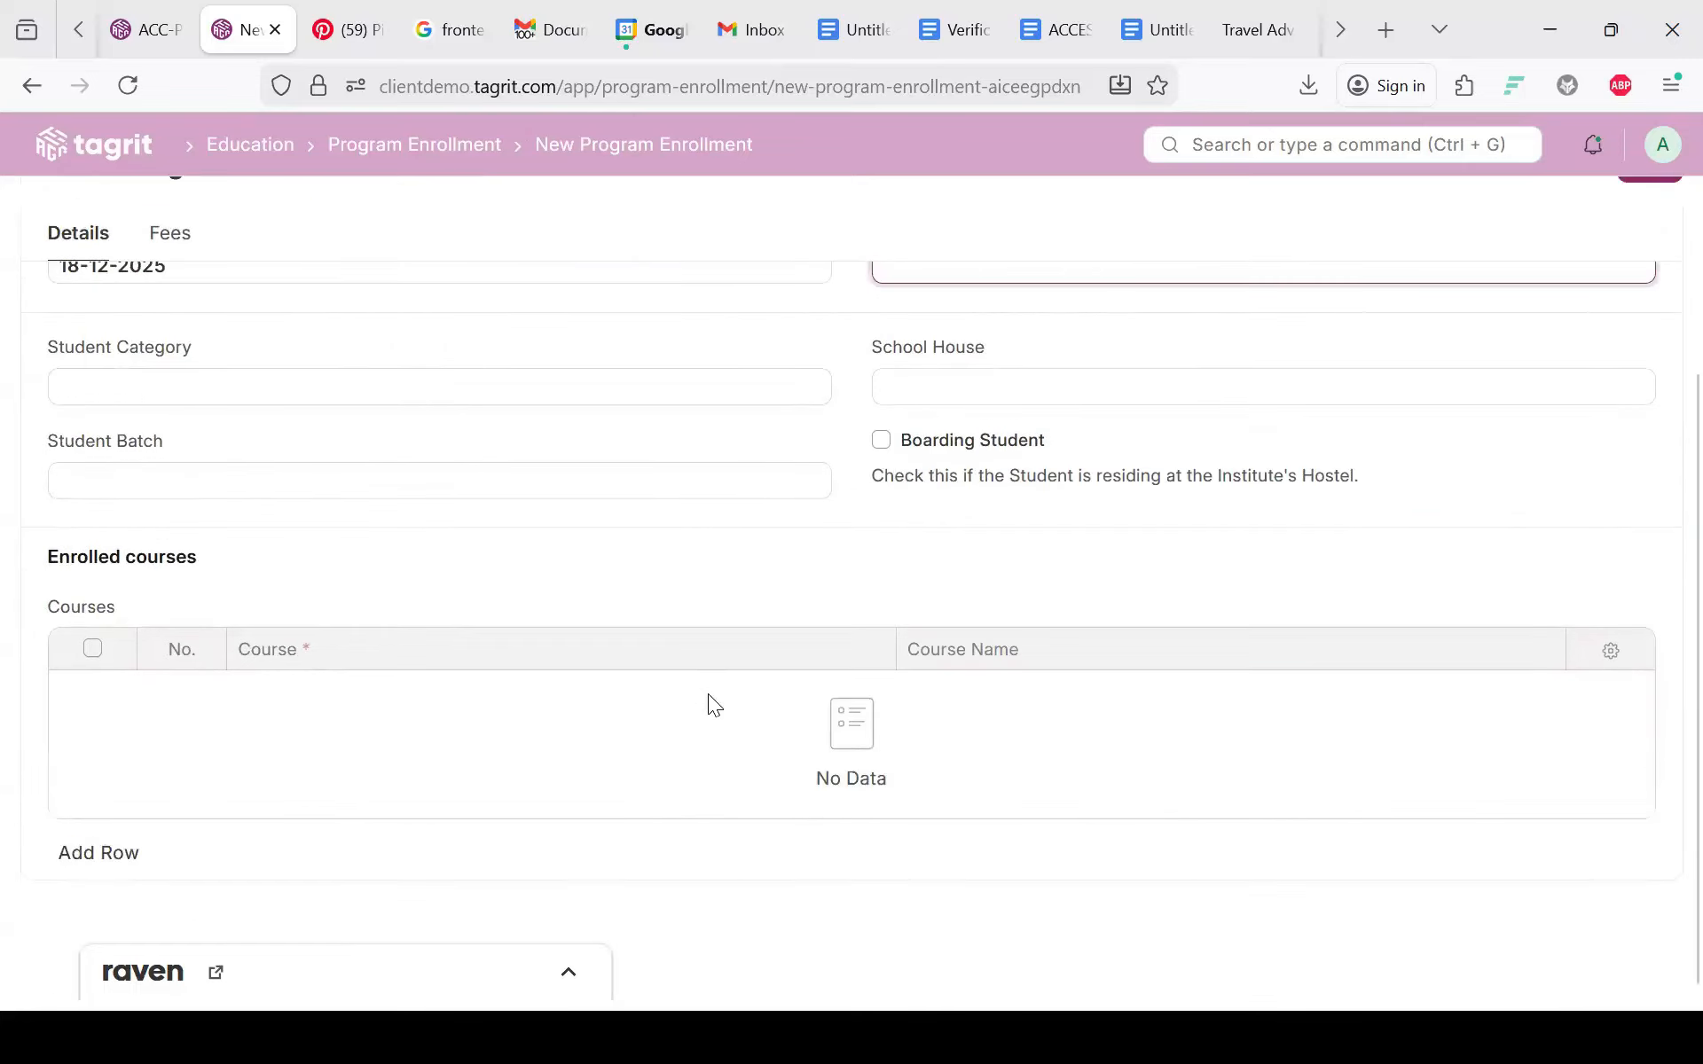
scroll(325, 777, "up", 1)
scroll(324, 777, "down", 1)
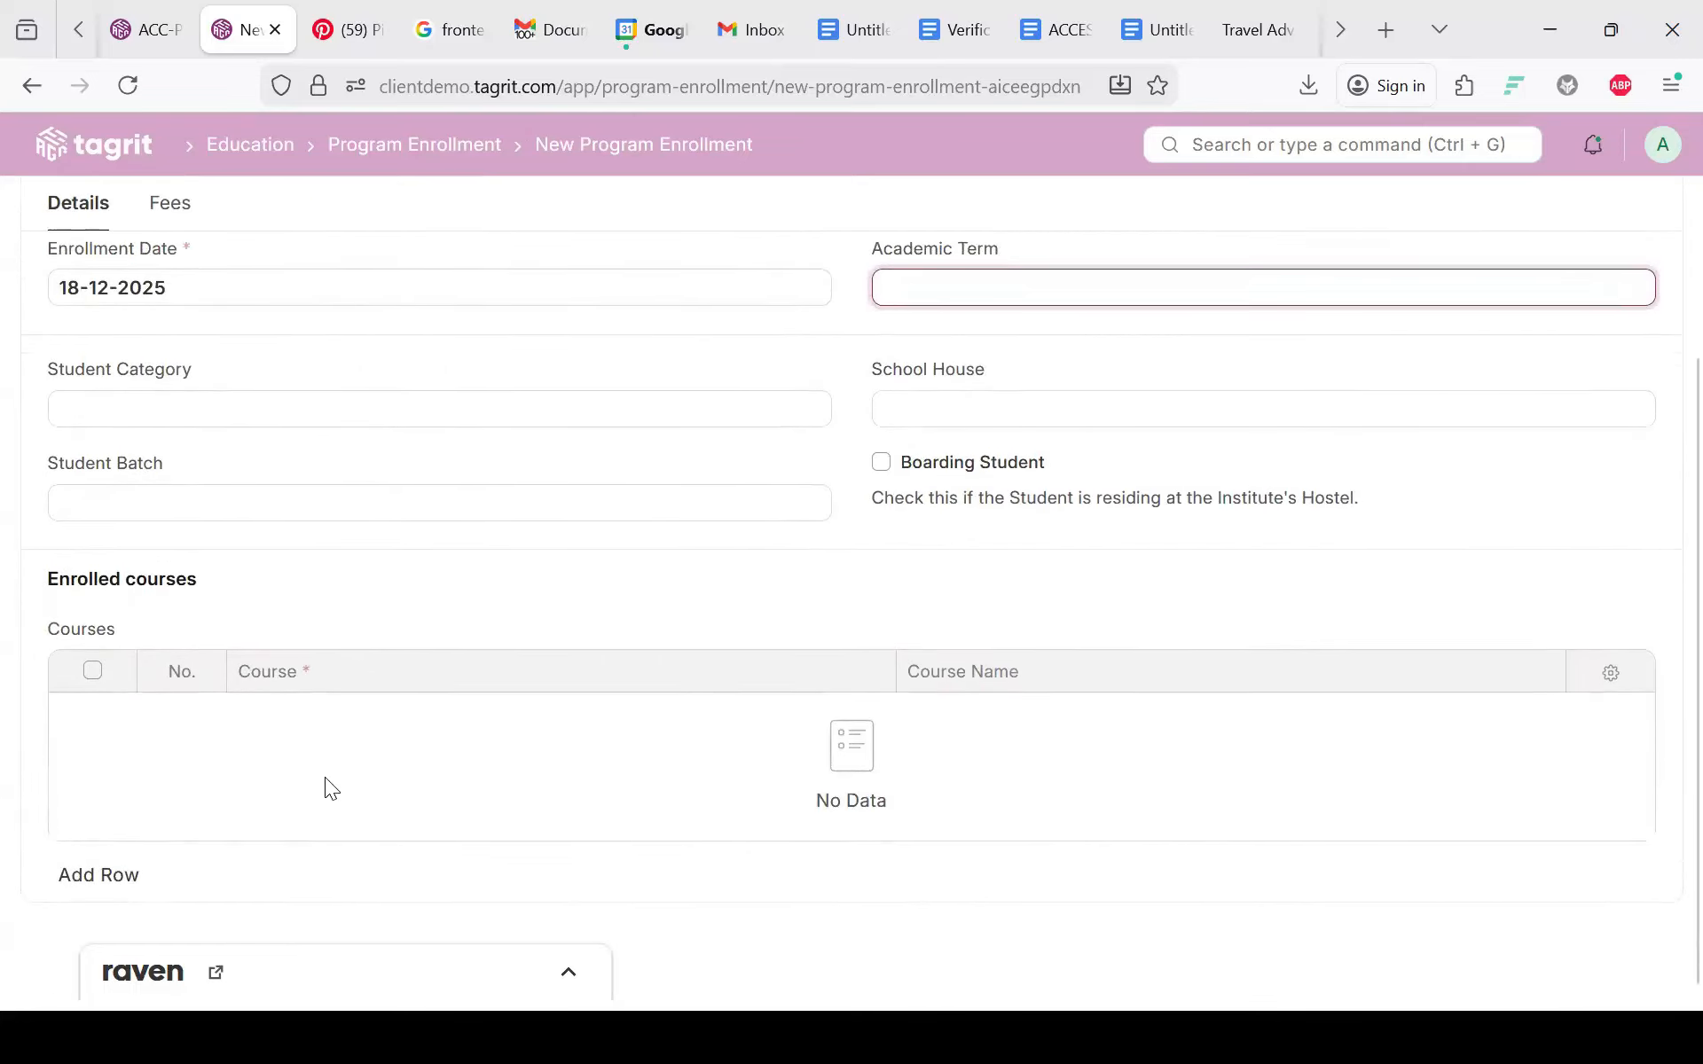
scroll(64, 651, "up", 1)
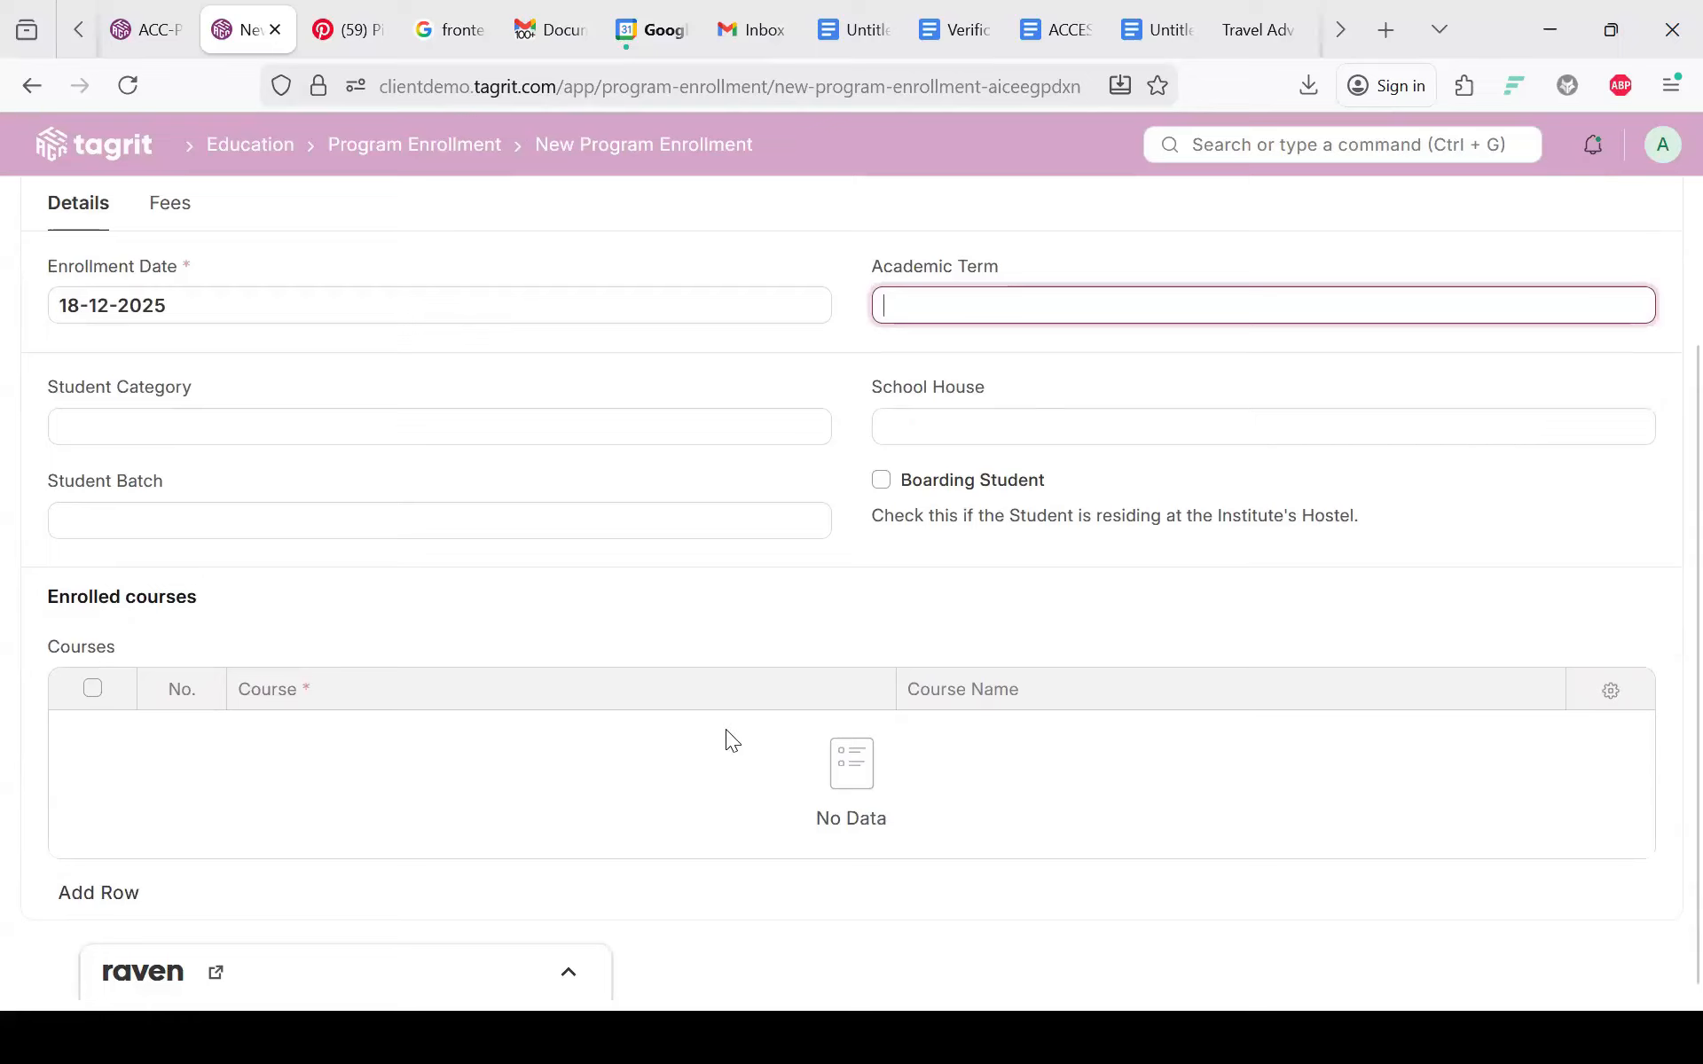
scroll(726, 729, "up", 3)
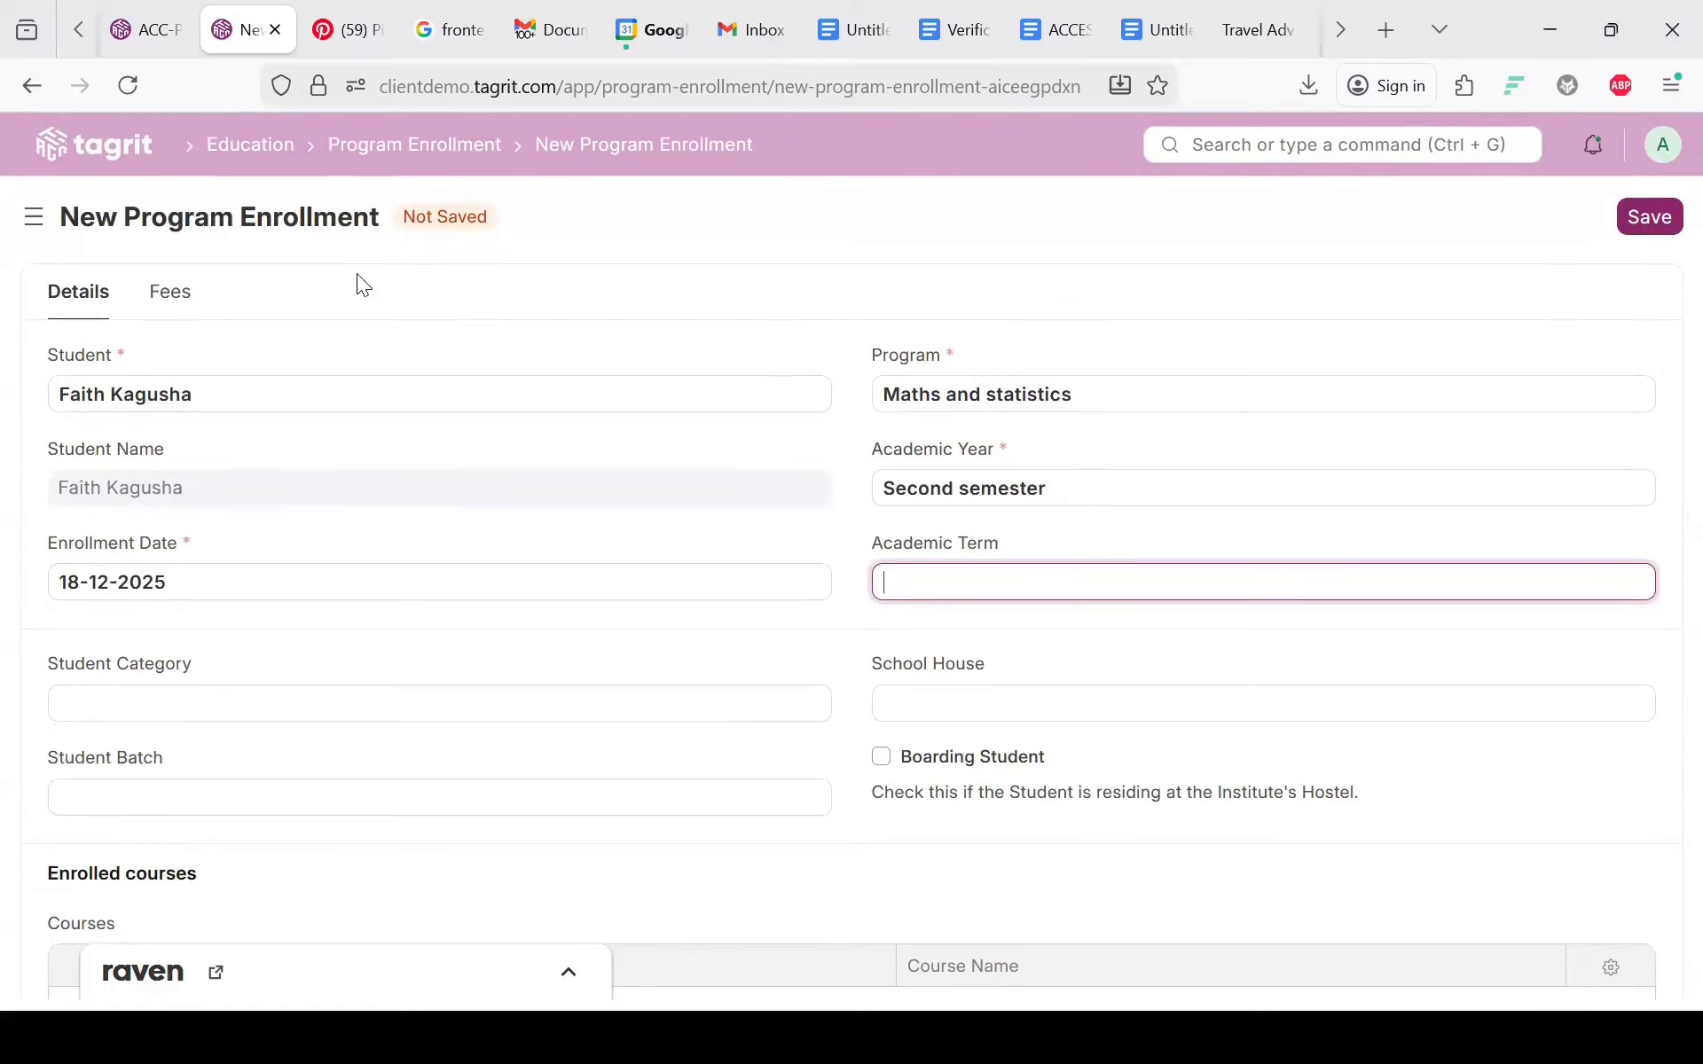
left_click(180, 306)
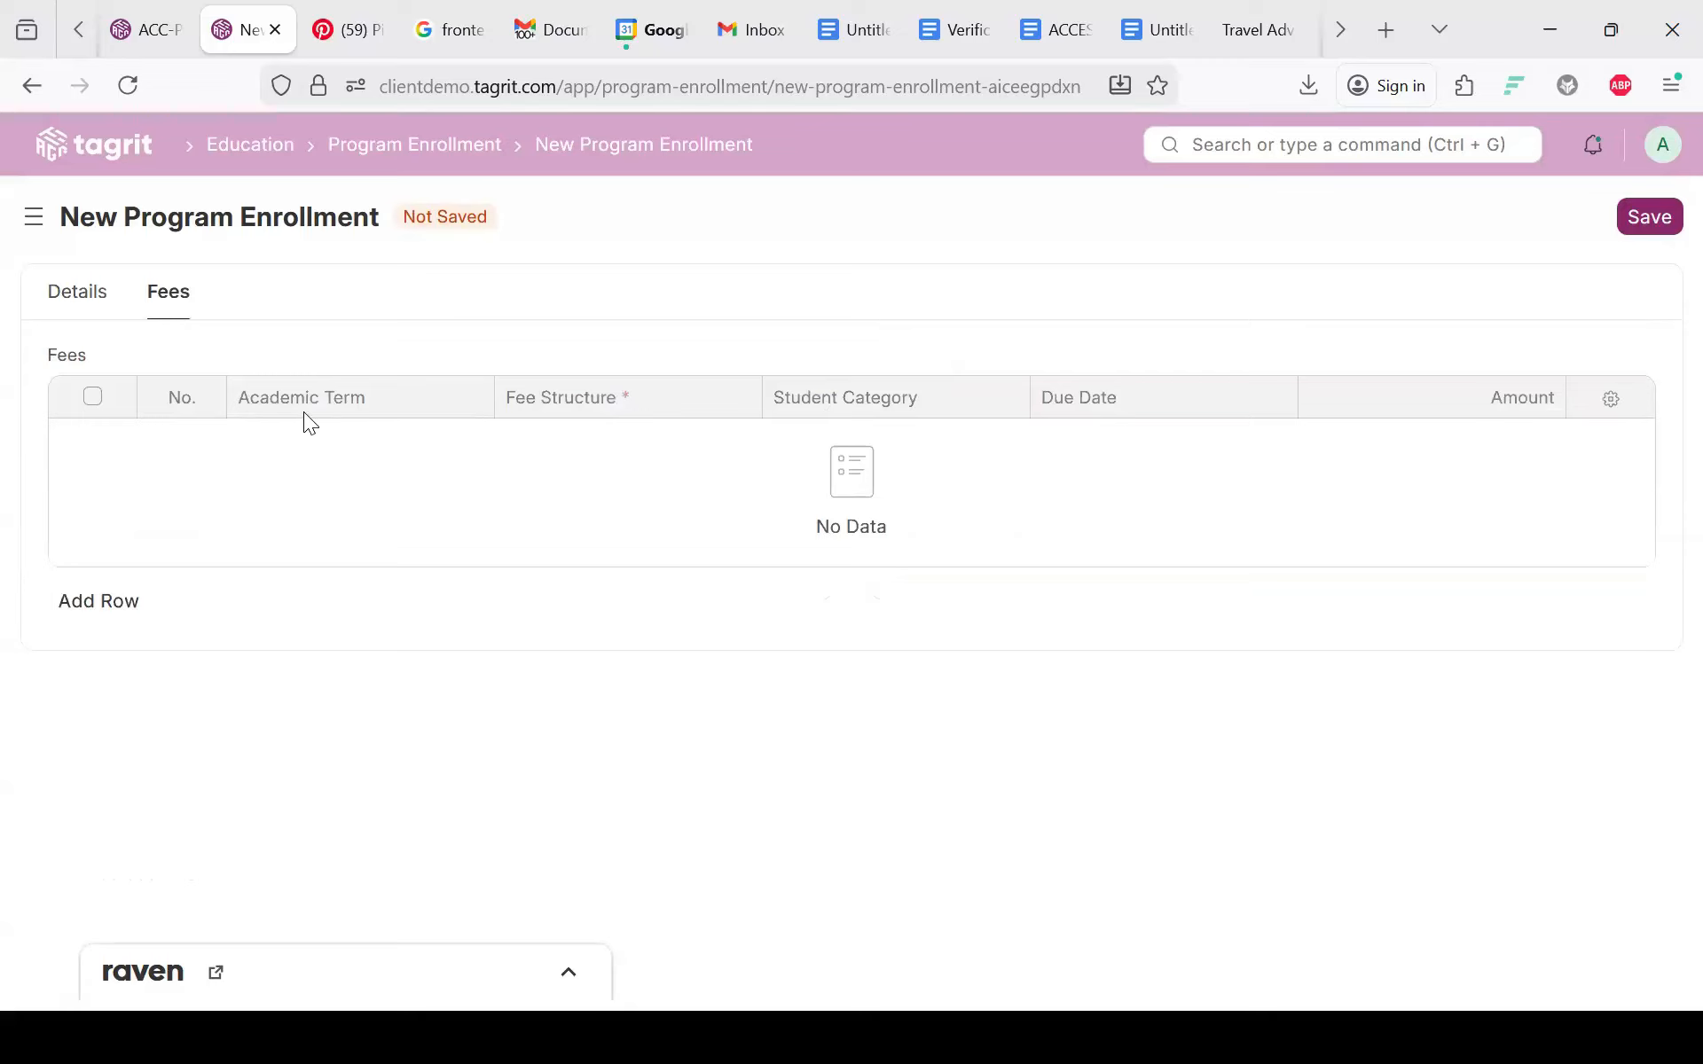
left_click(59, 299)
left_click(73, 310)
left_click(1636, 230)
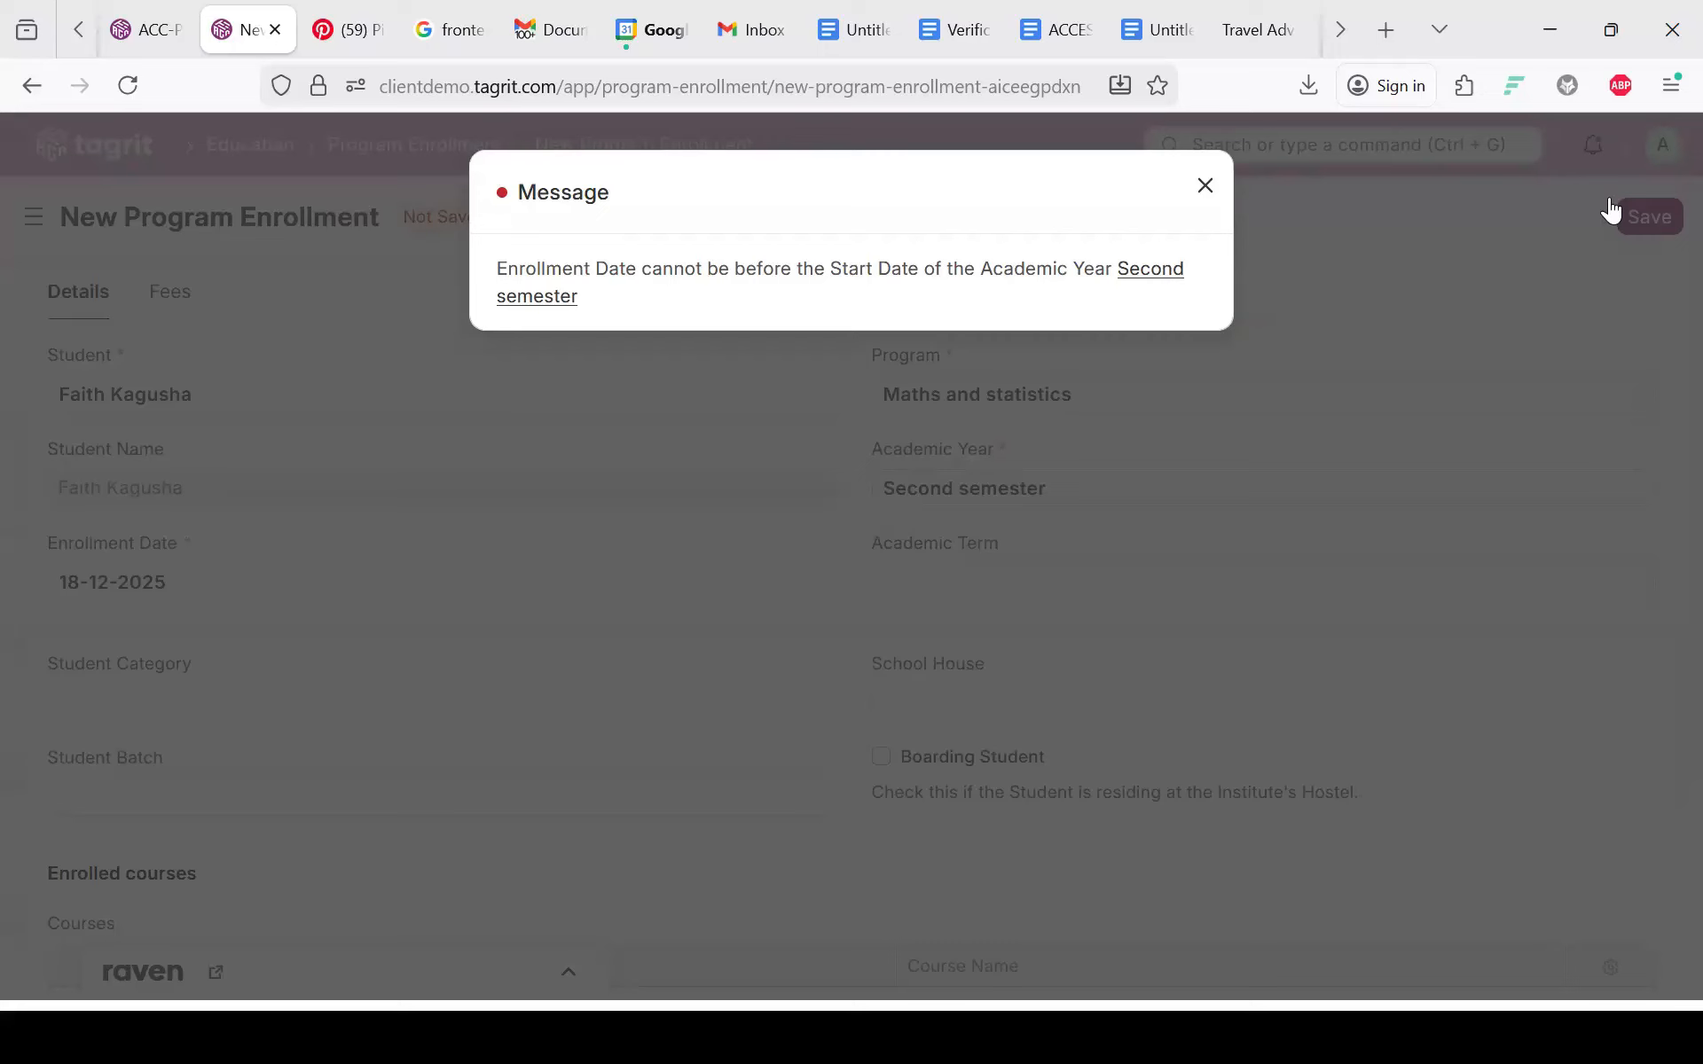
key("Escape")
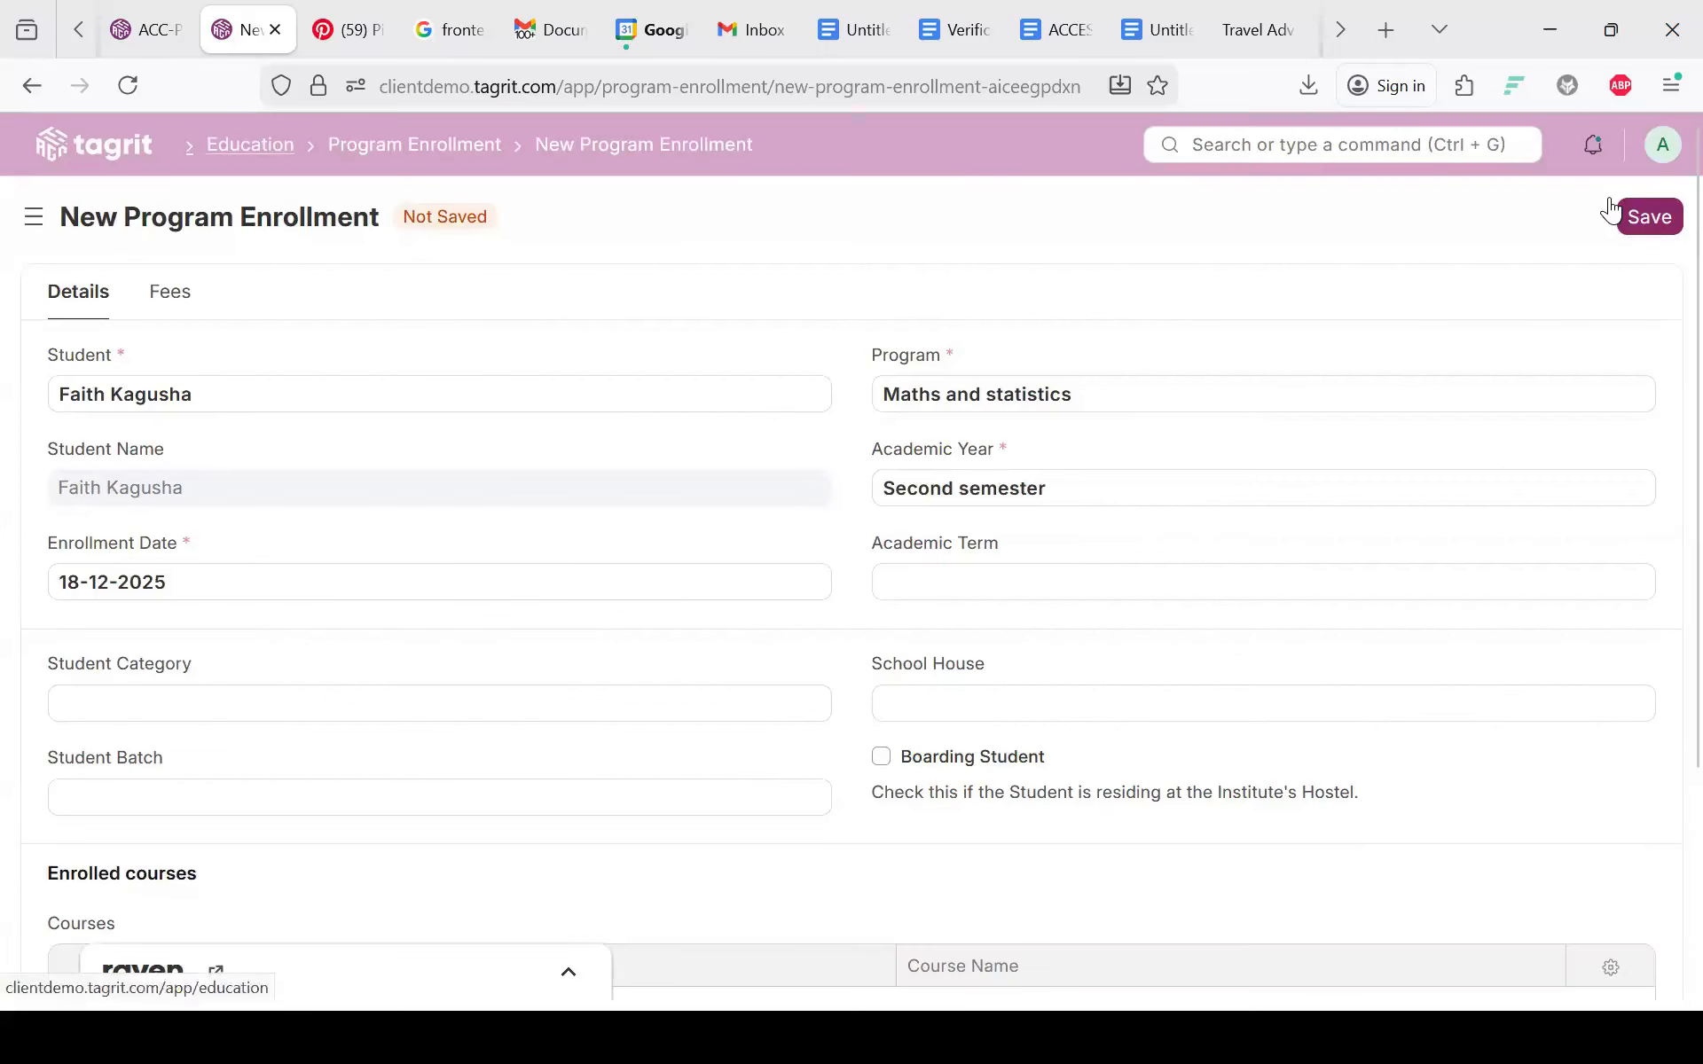
left_click(250, 144)
Step: Open the 3rd year academic year, check its start and end dates, and view its program enrollments
scroll(627, 540, "down", 8)
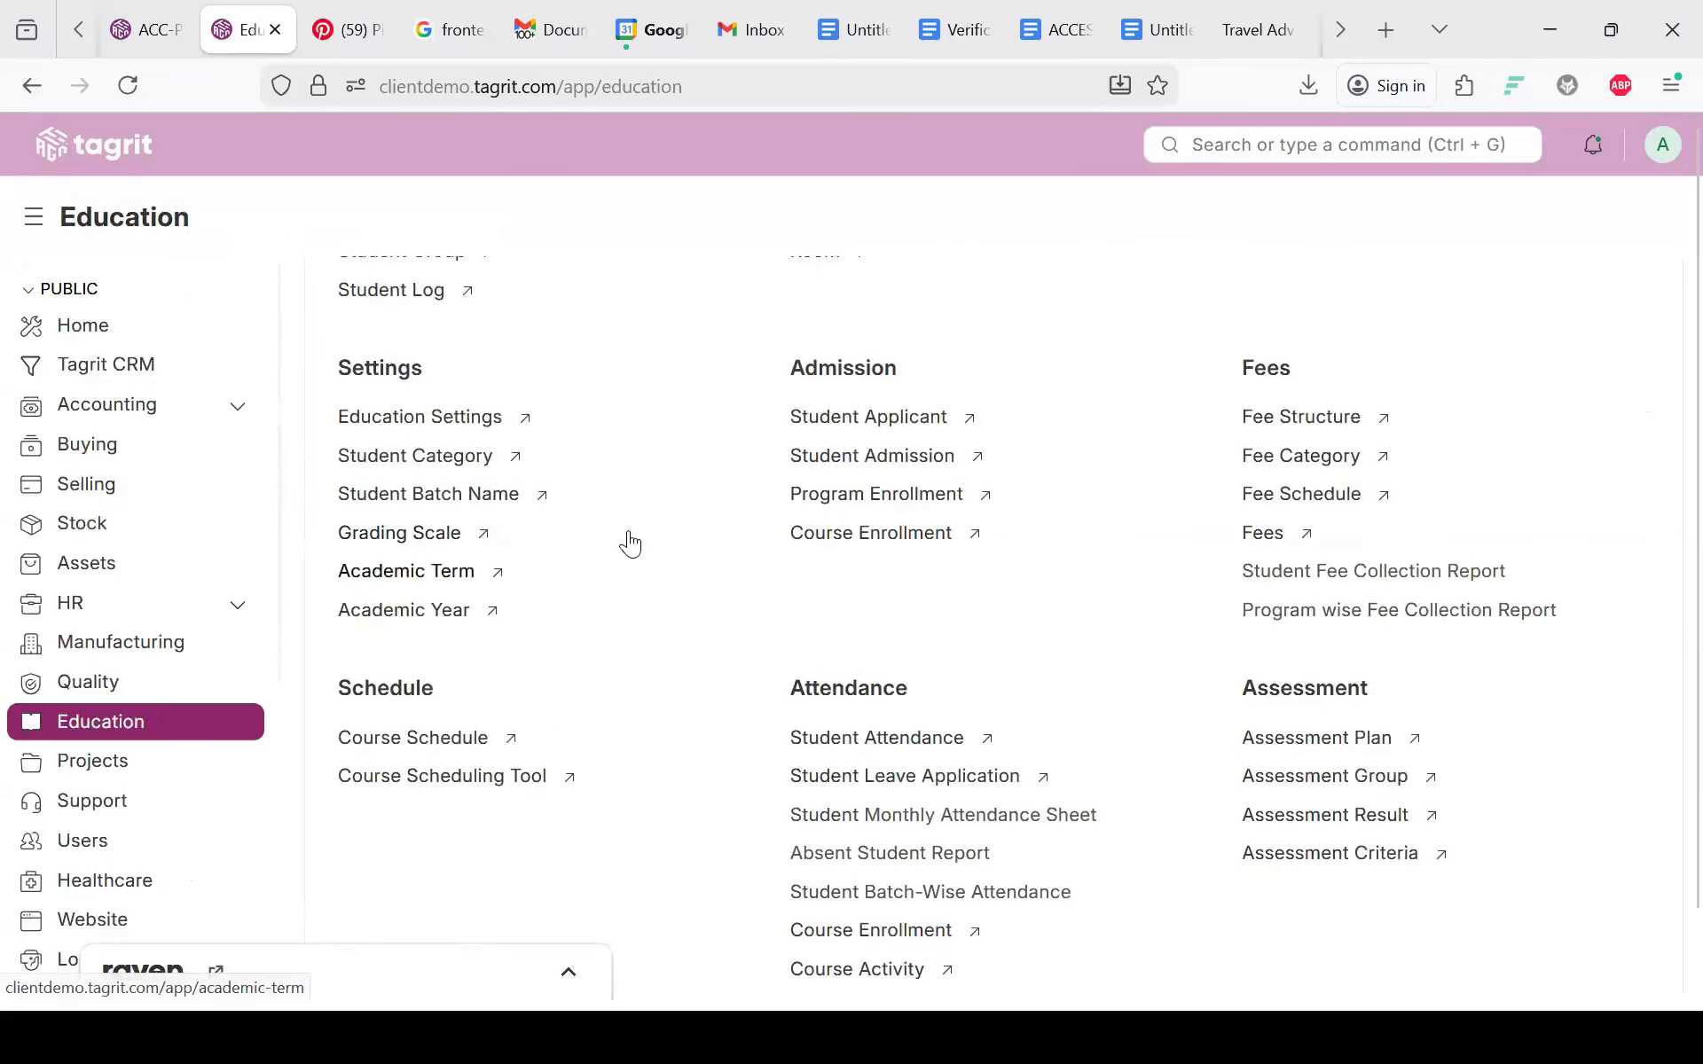
left_click(442, 611)
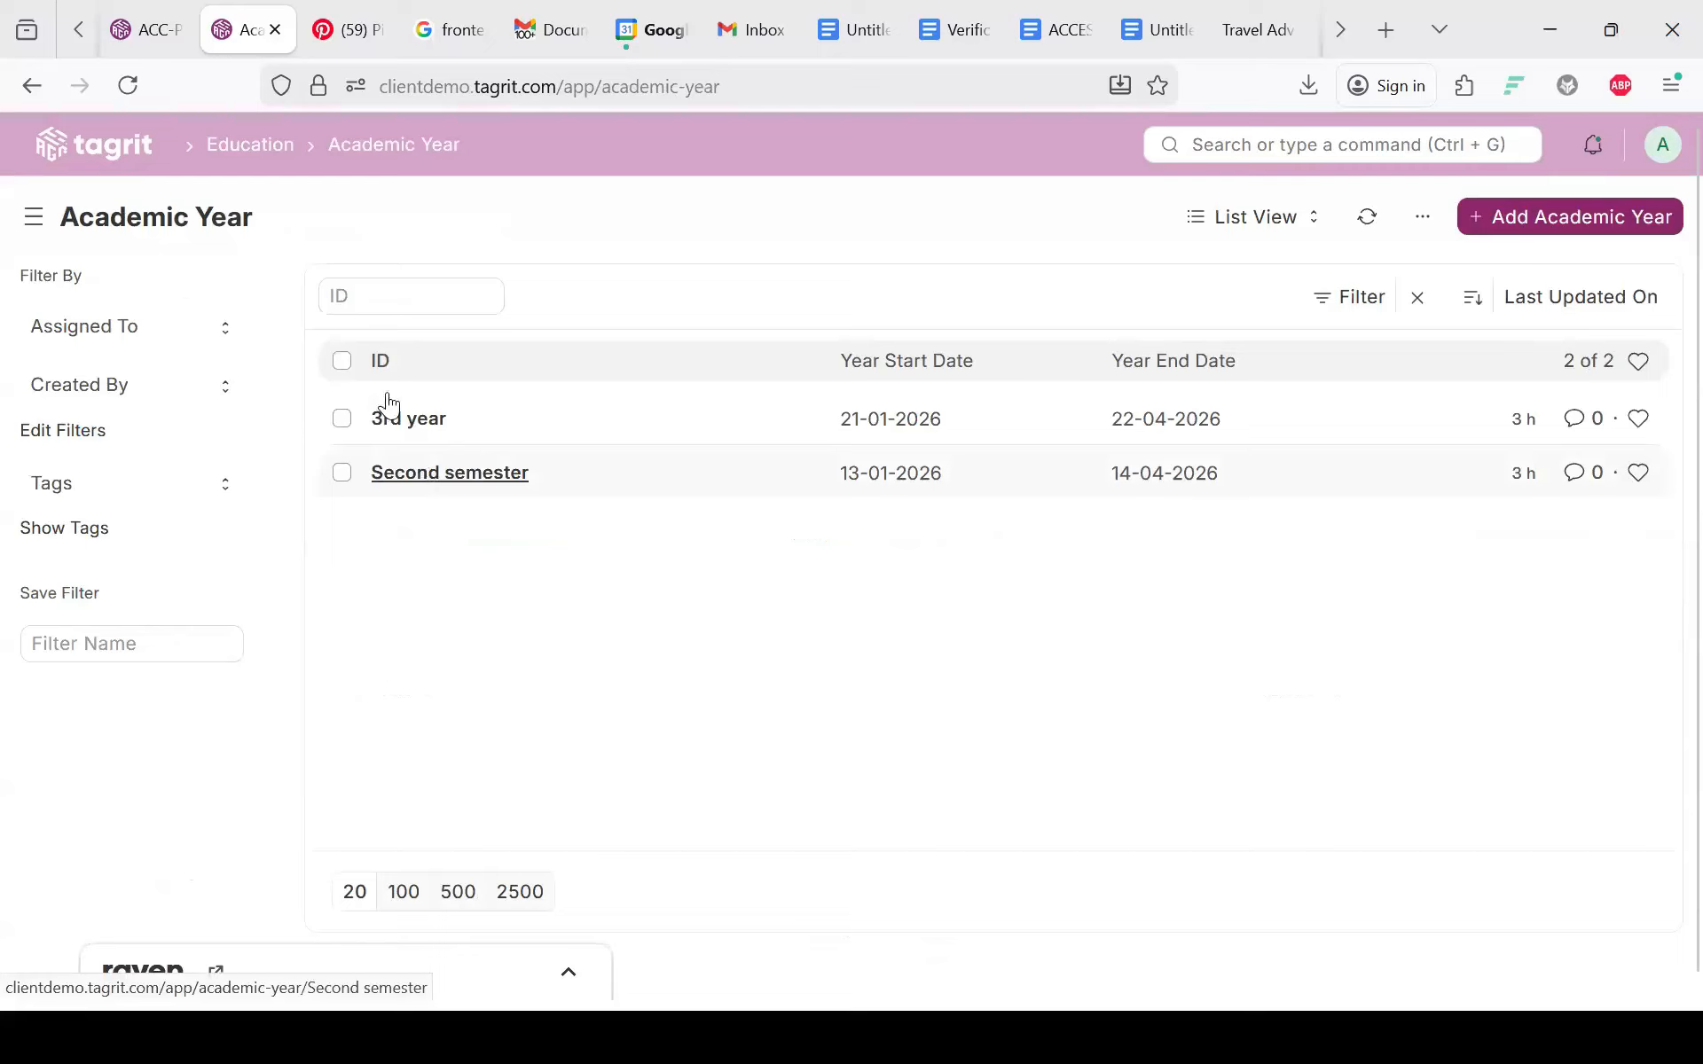
left_click(383, 429)
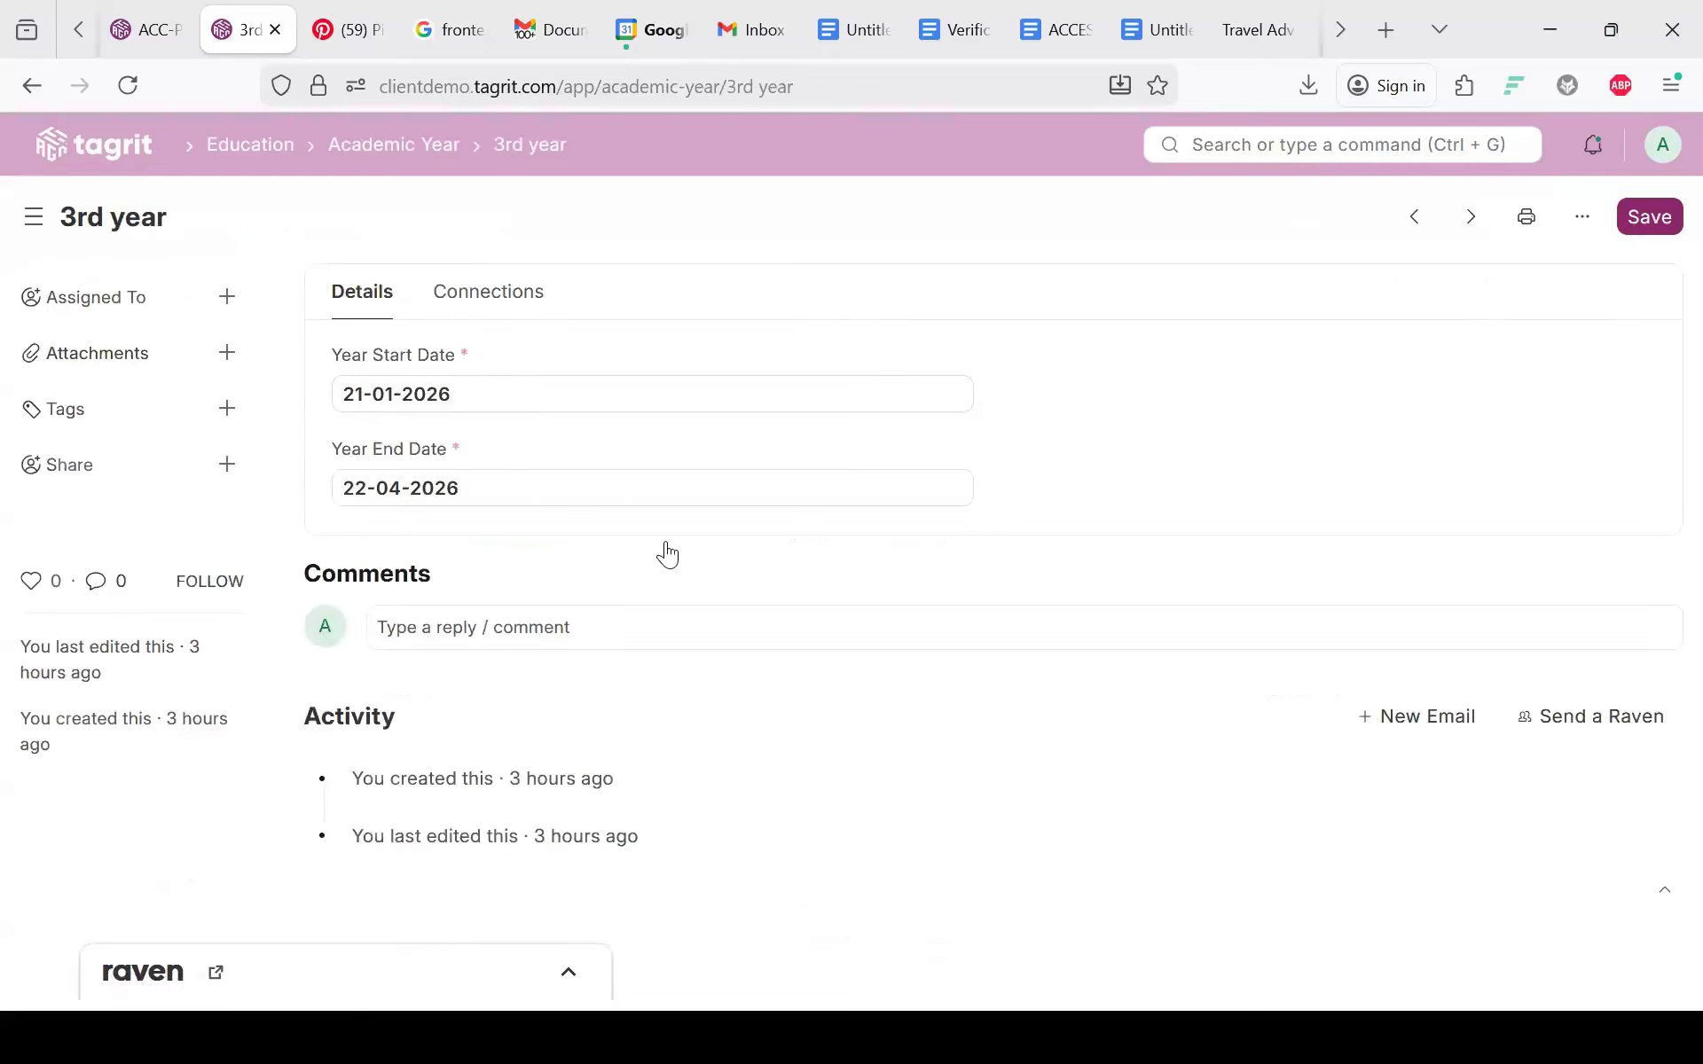
left_click(383, 490)
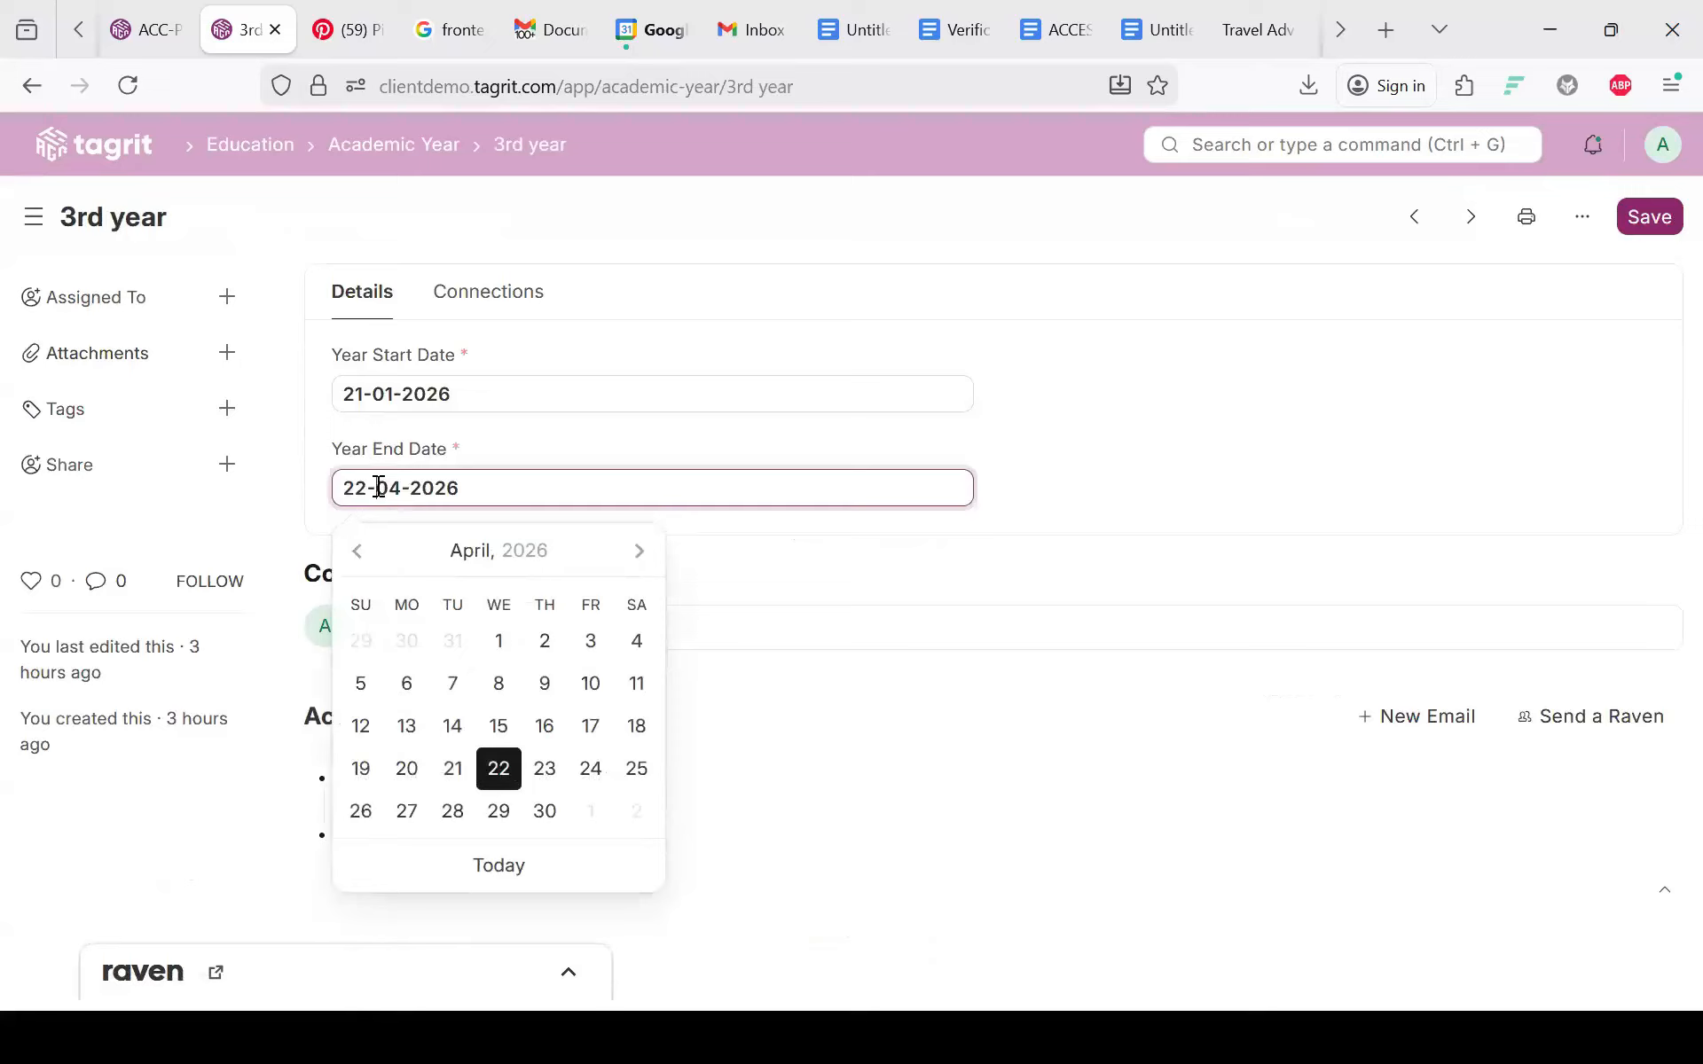
left_click(412, 394)
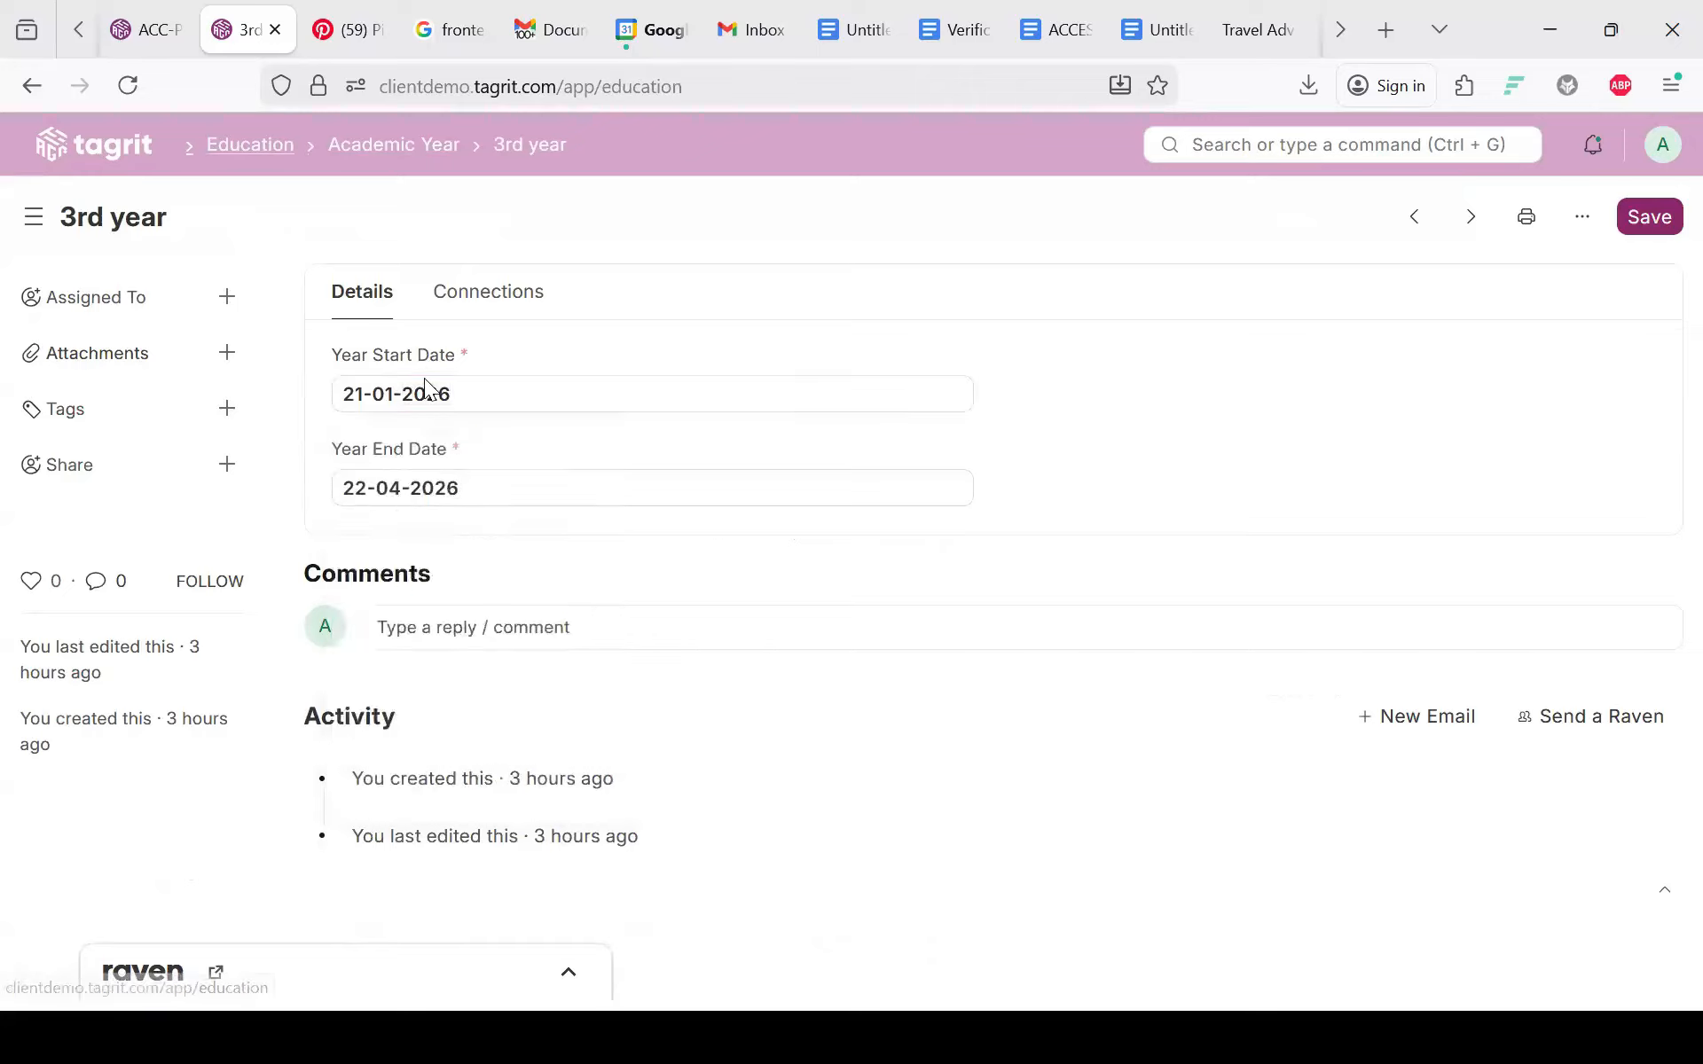
scroll(413, 657, "down", 8)
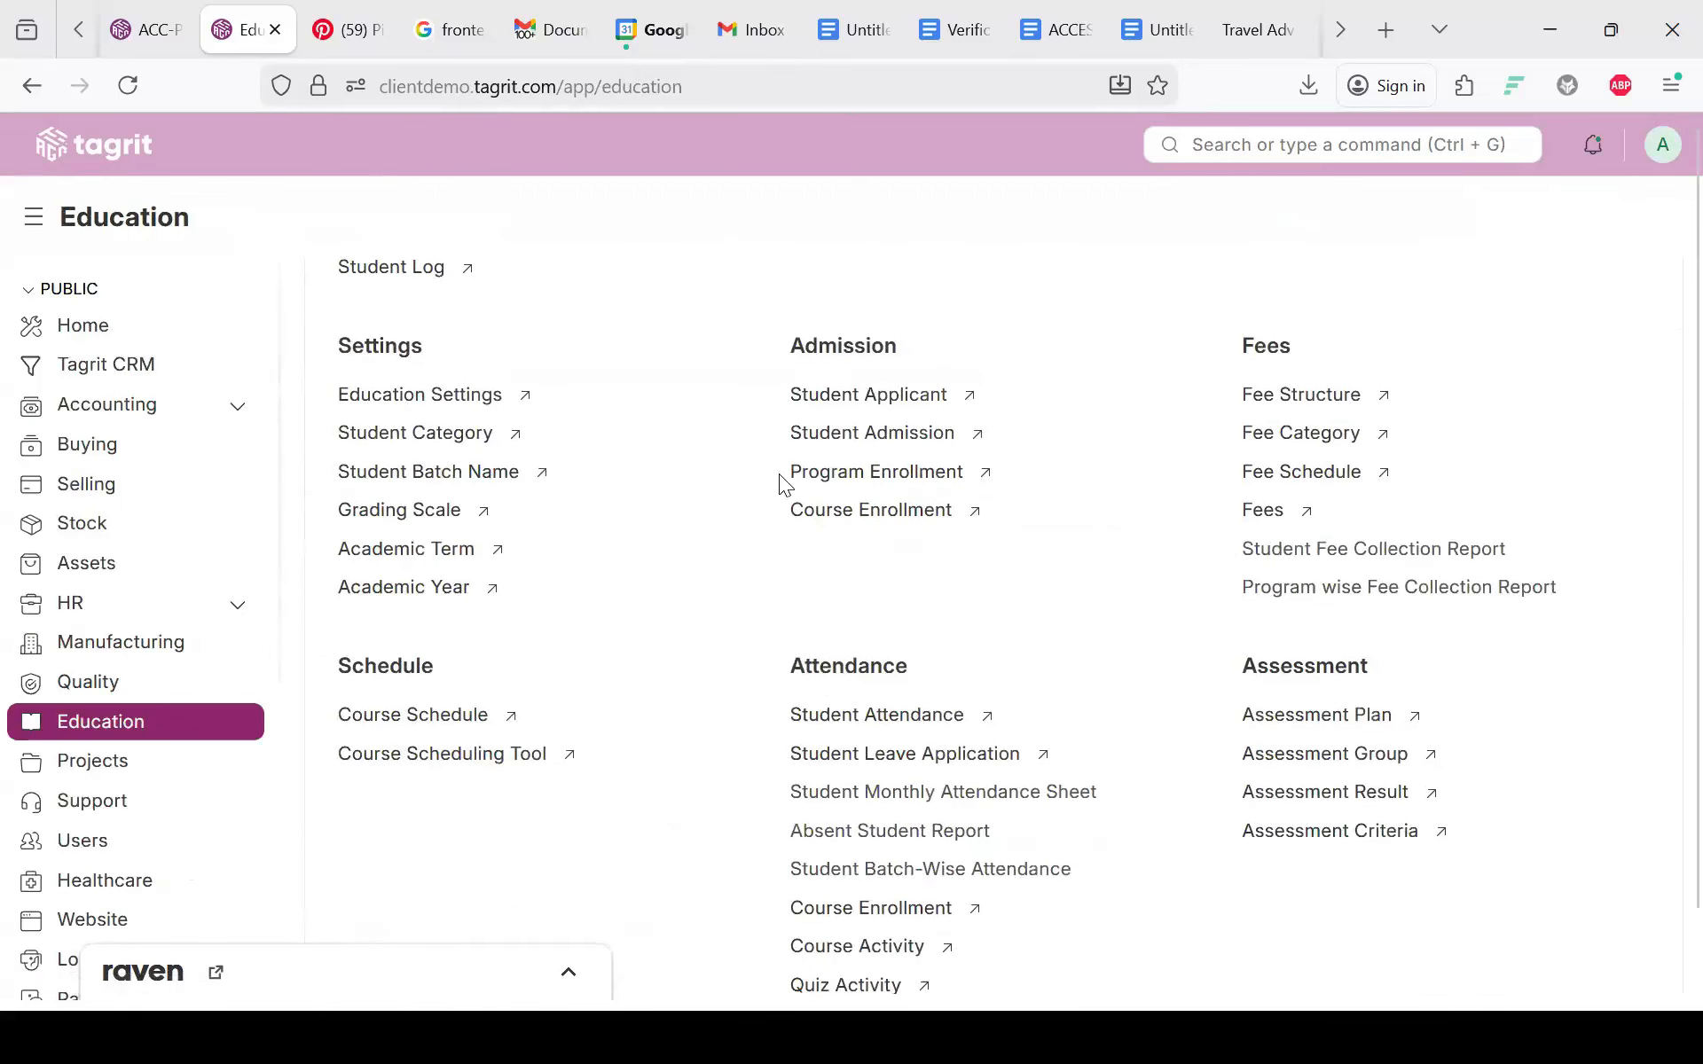
scroll(776, 484, "down", 1)
scroll(776, 483, "up", 1)
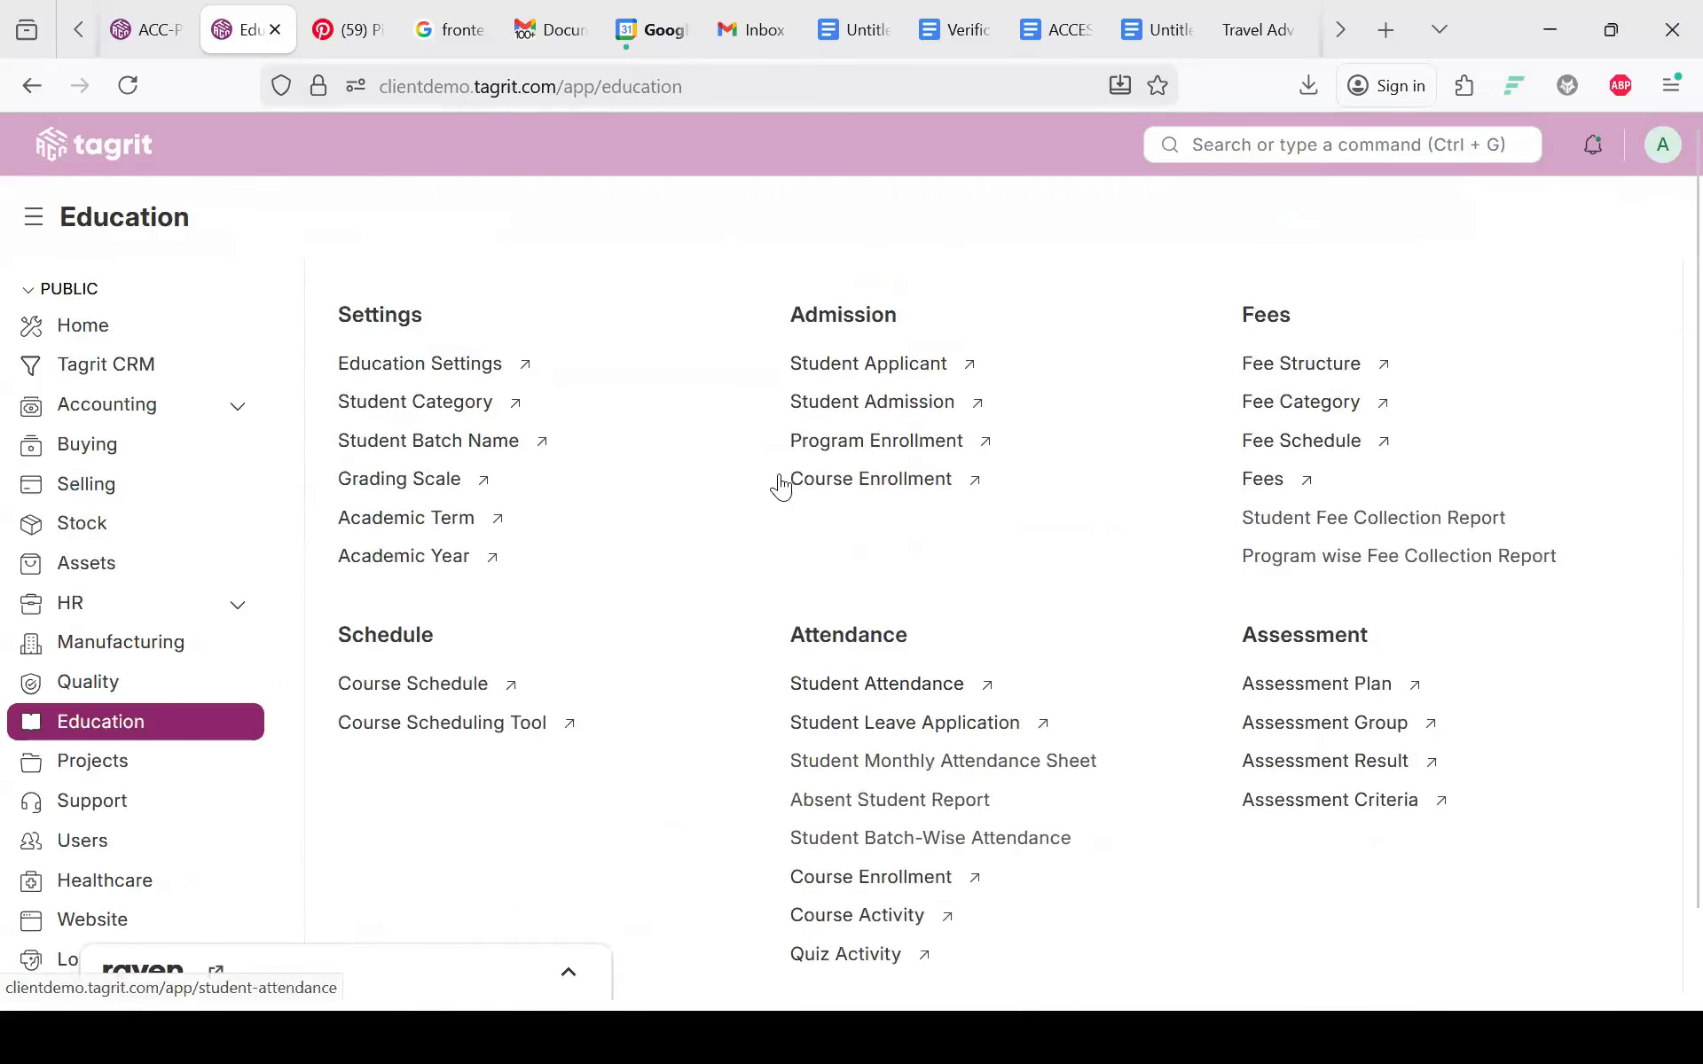
left_click(873, 464)
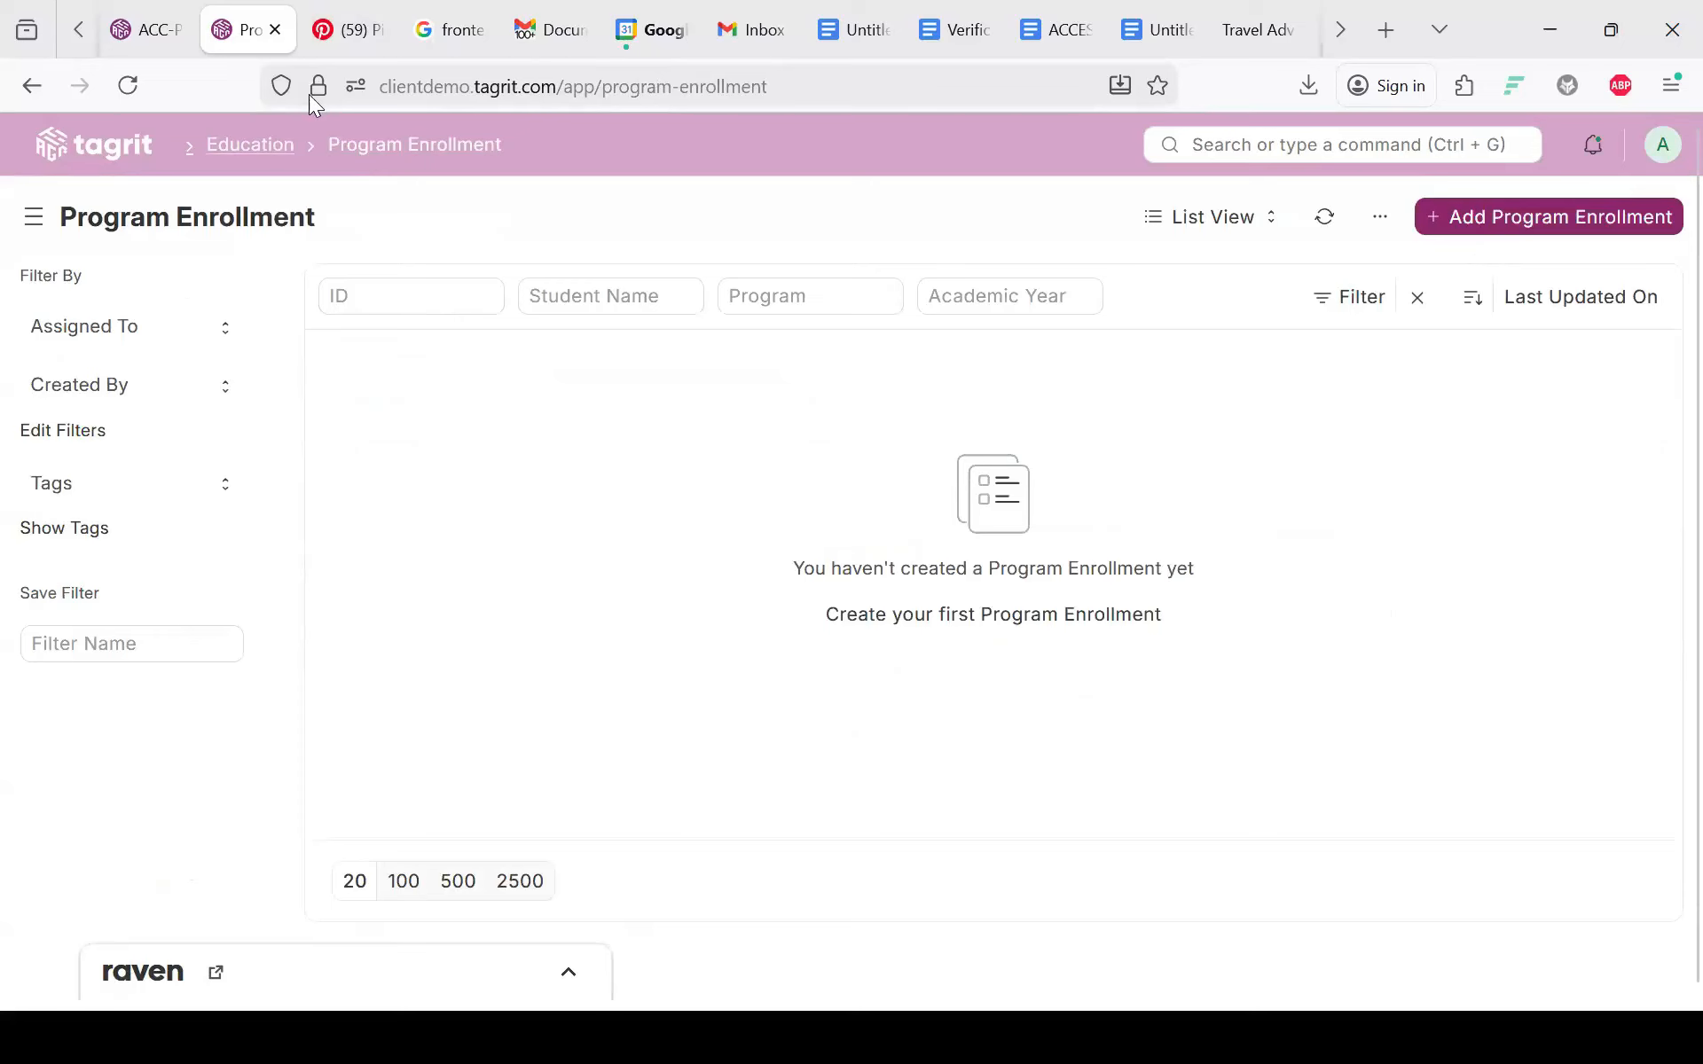
left_click(251, 145)
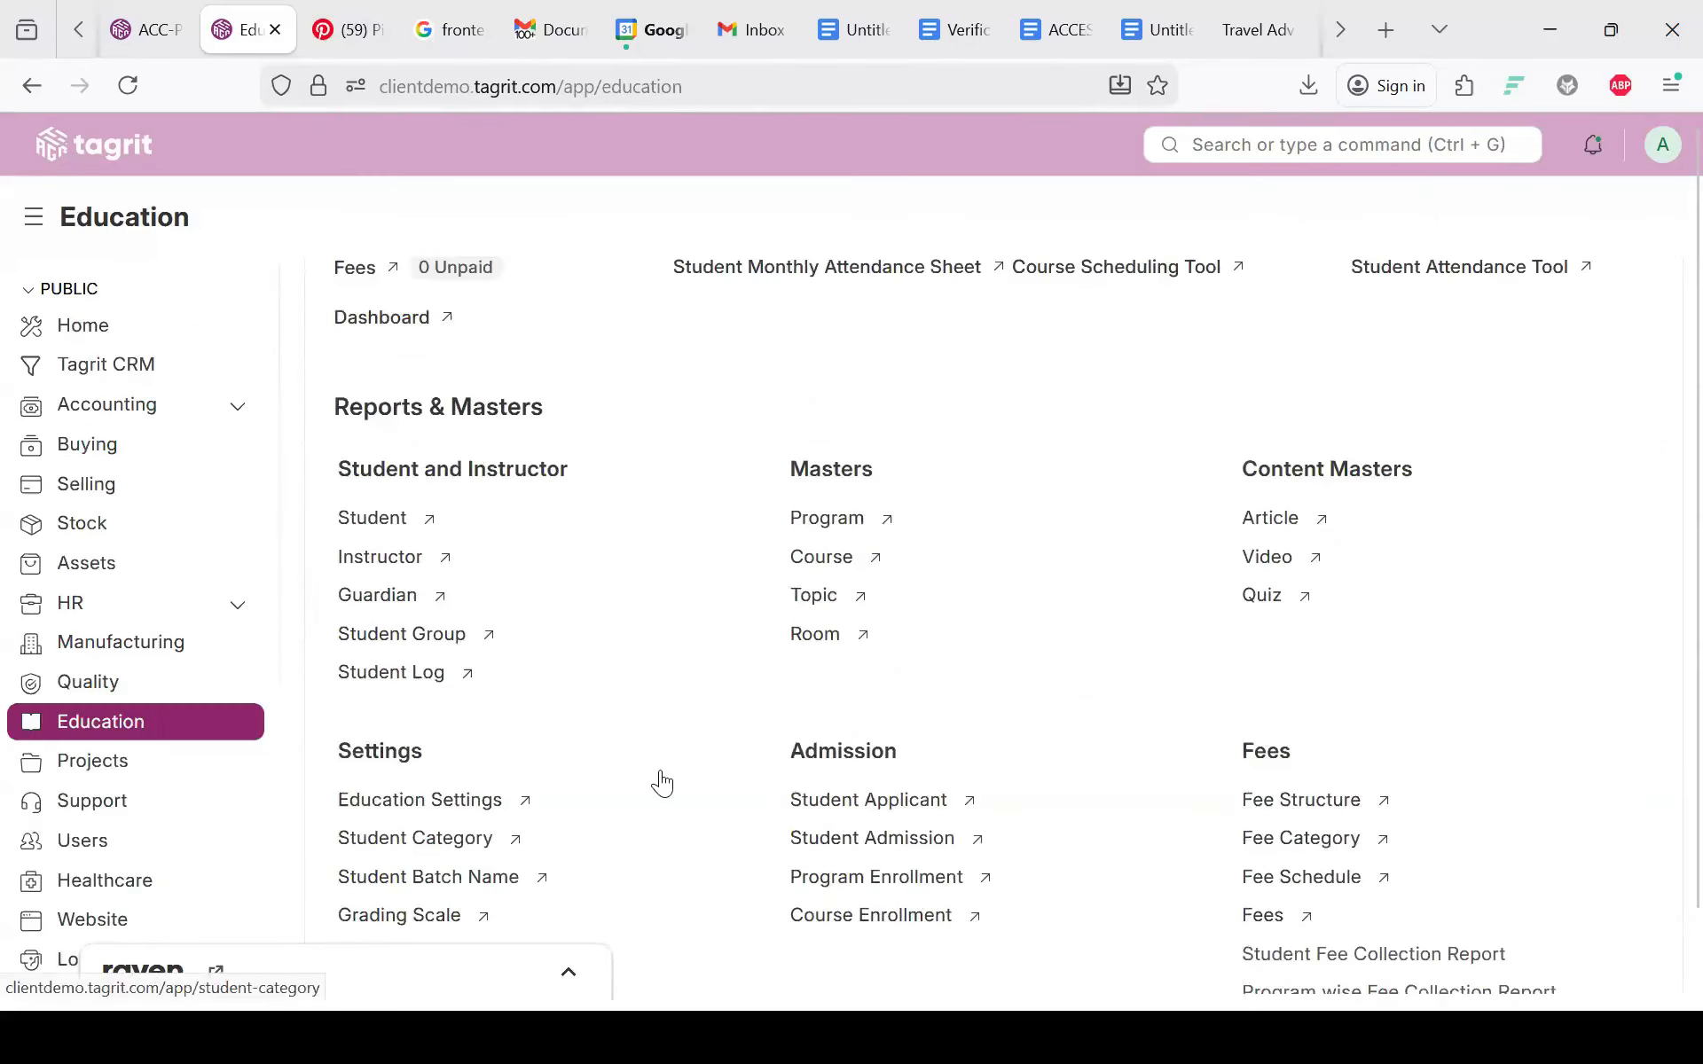
Step: Reopen 3rd year and add a new program enrollment from its Connections
scroll(661, 784, "down", 2)
scroll(662, 784, "down", 1)
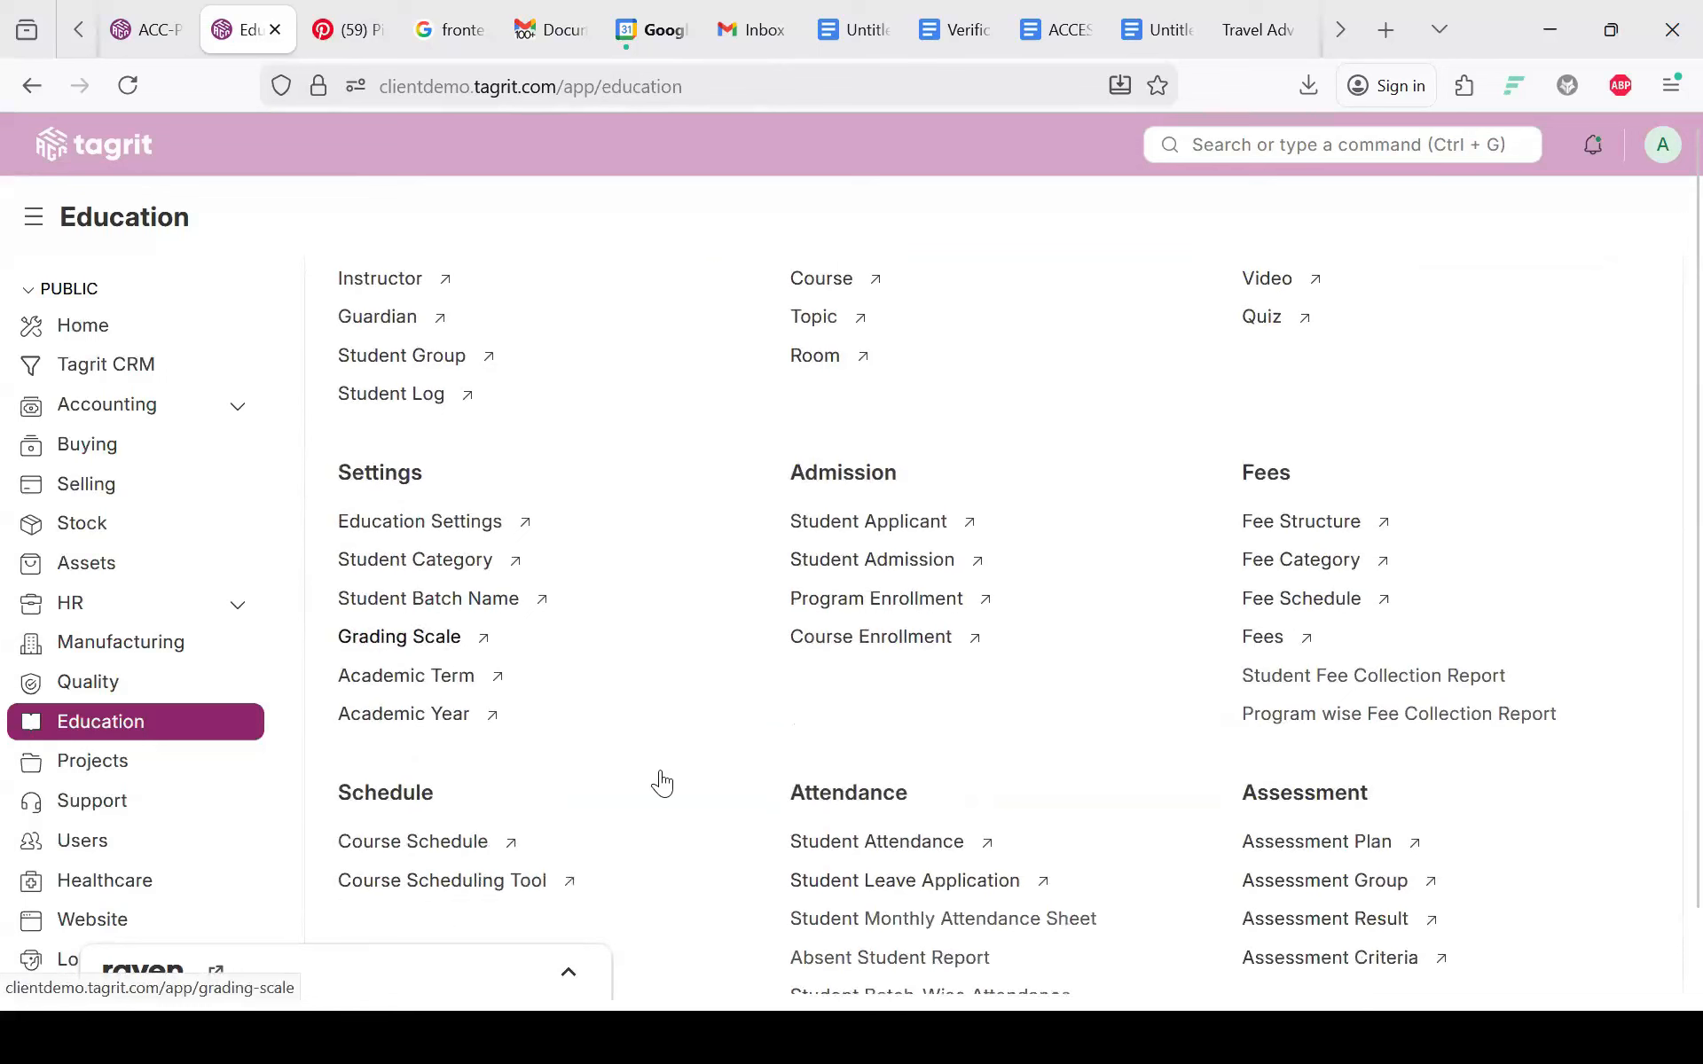
left_click(426, 708)
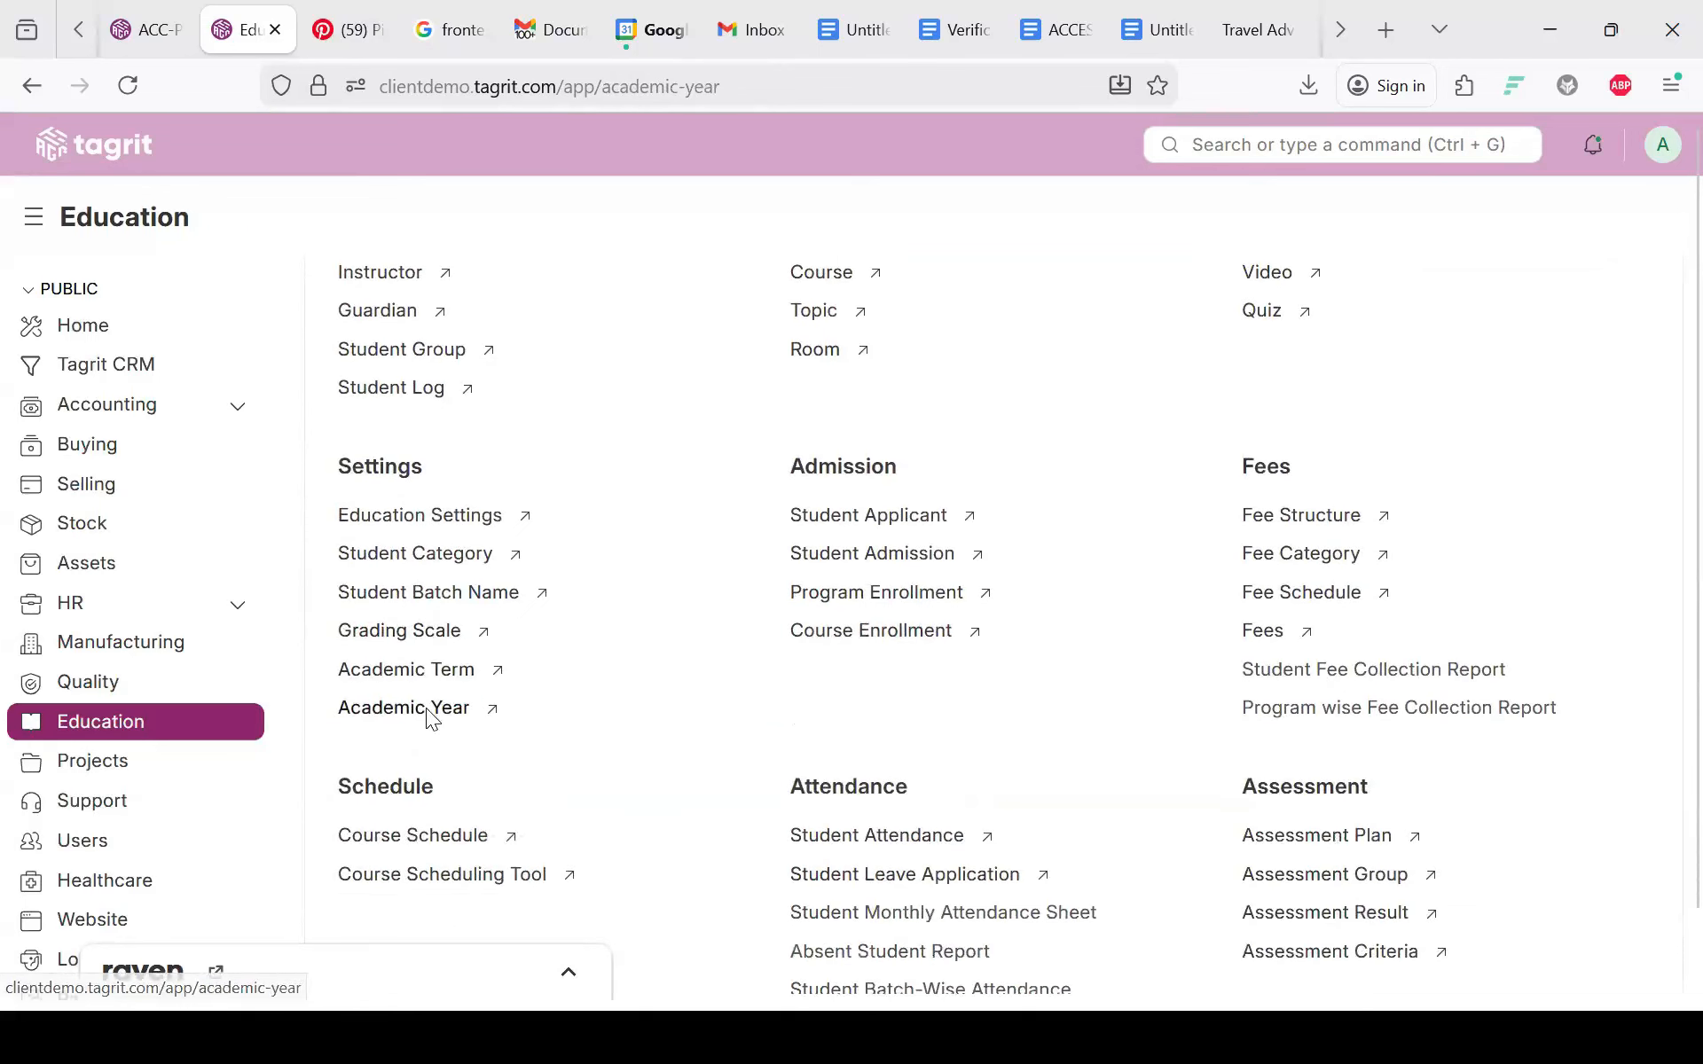
left_click(418, 426)
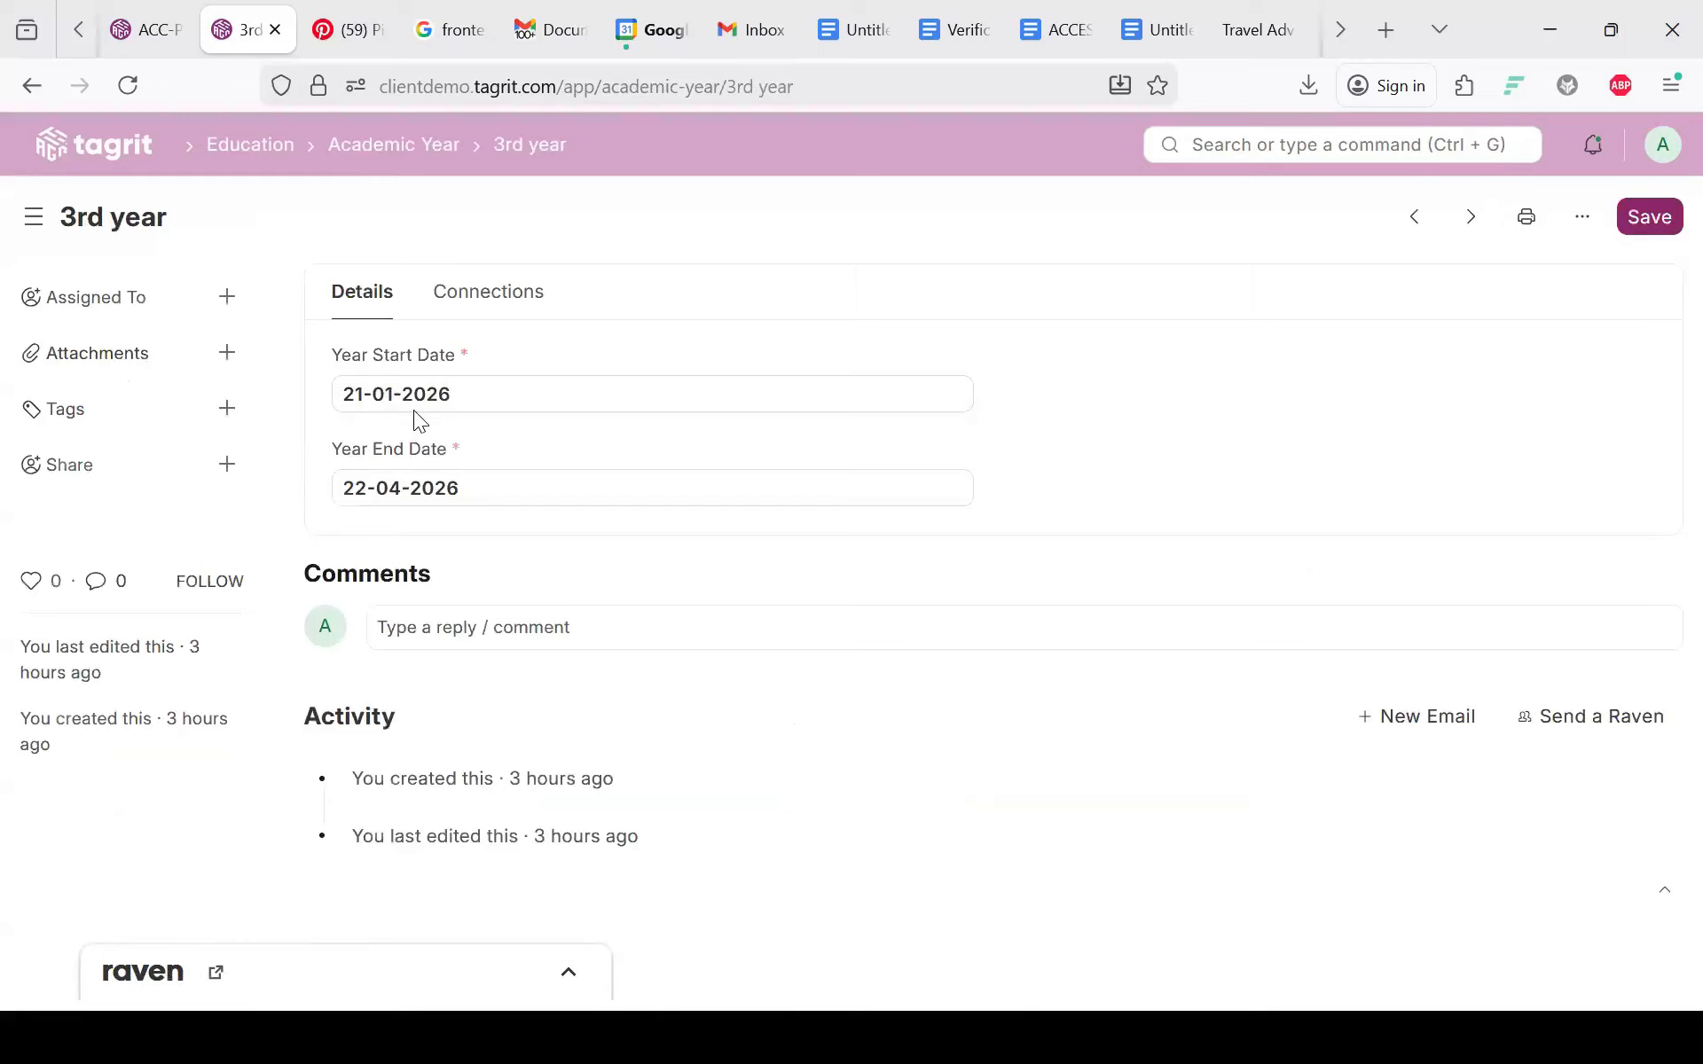
left_click(415, 410)
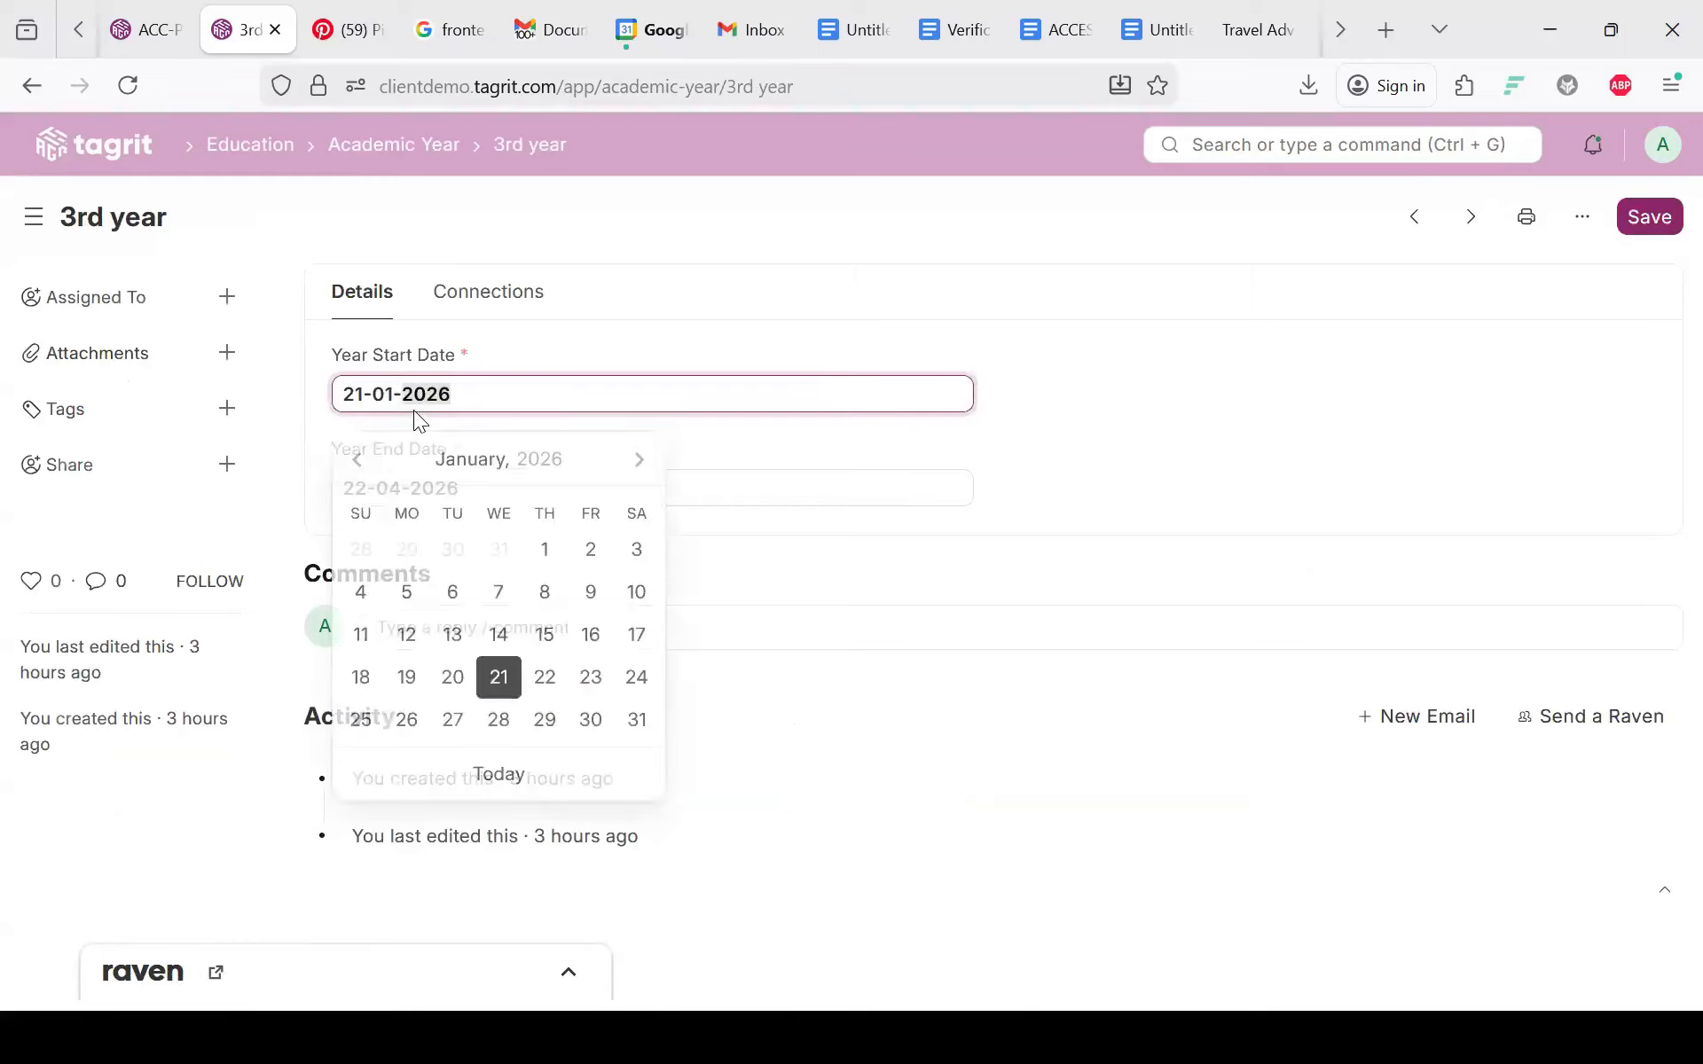
left_click(472, 326)
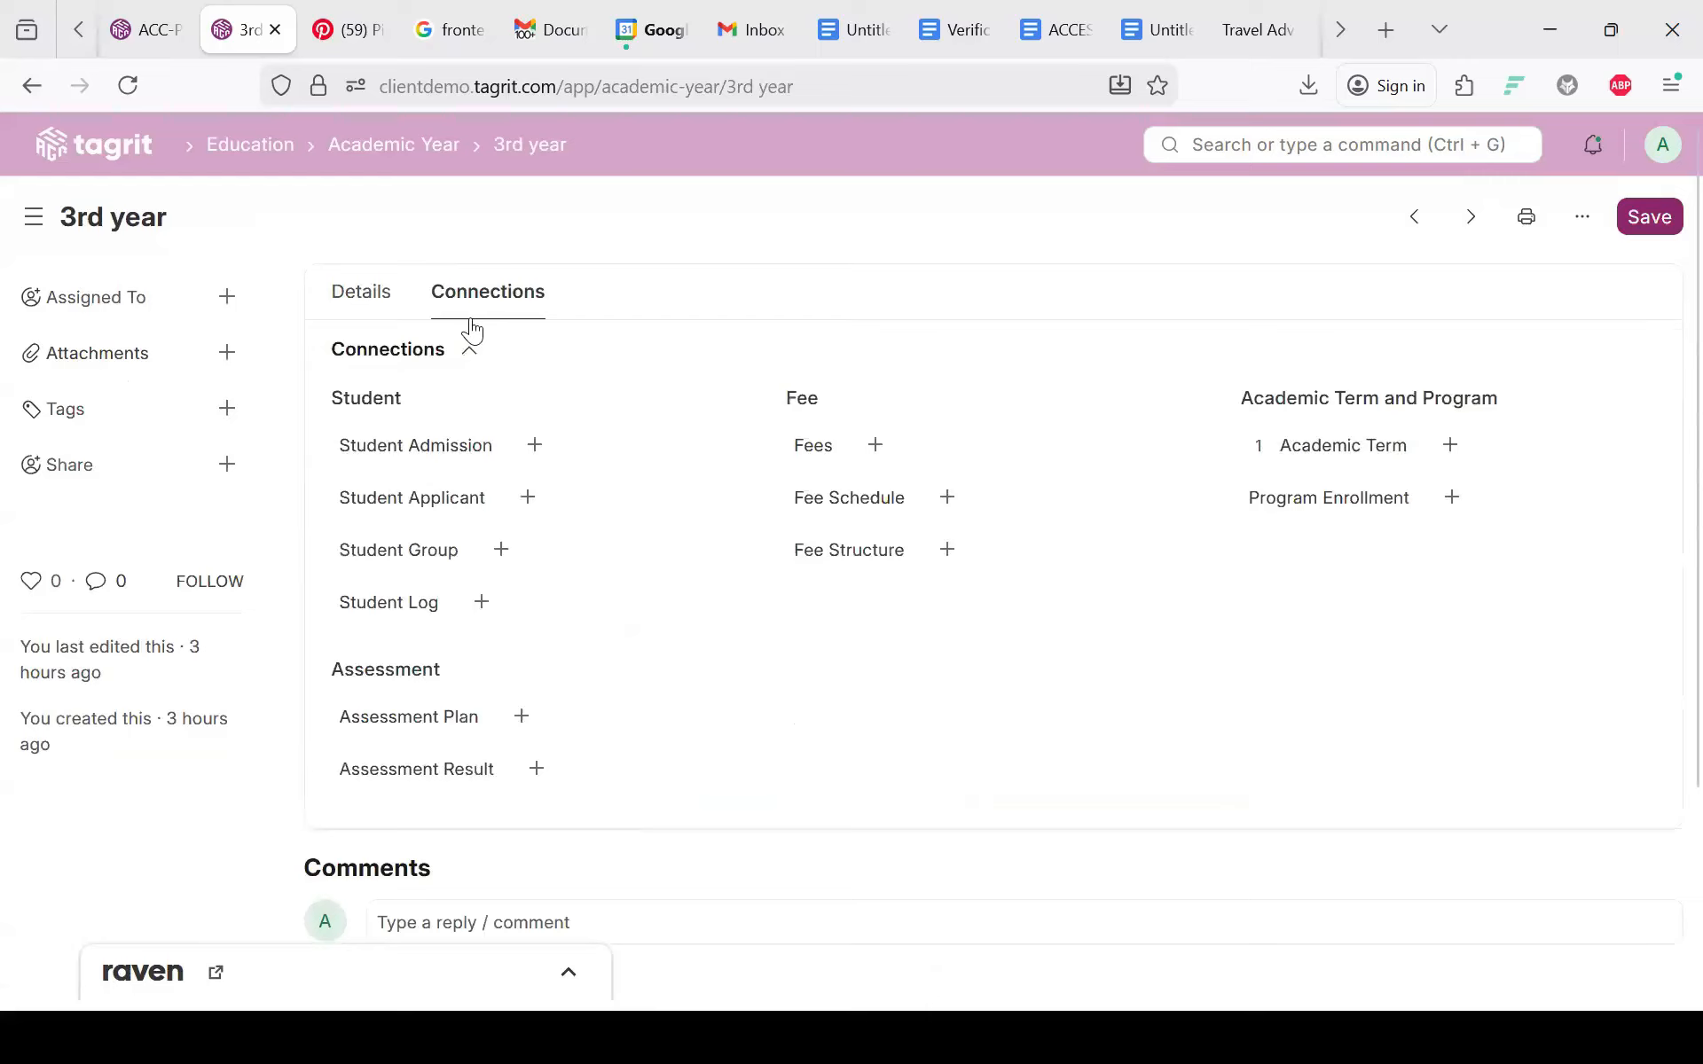
scroll(472, 330, "down", 2)
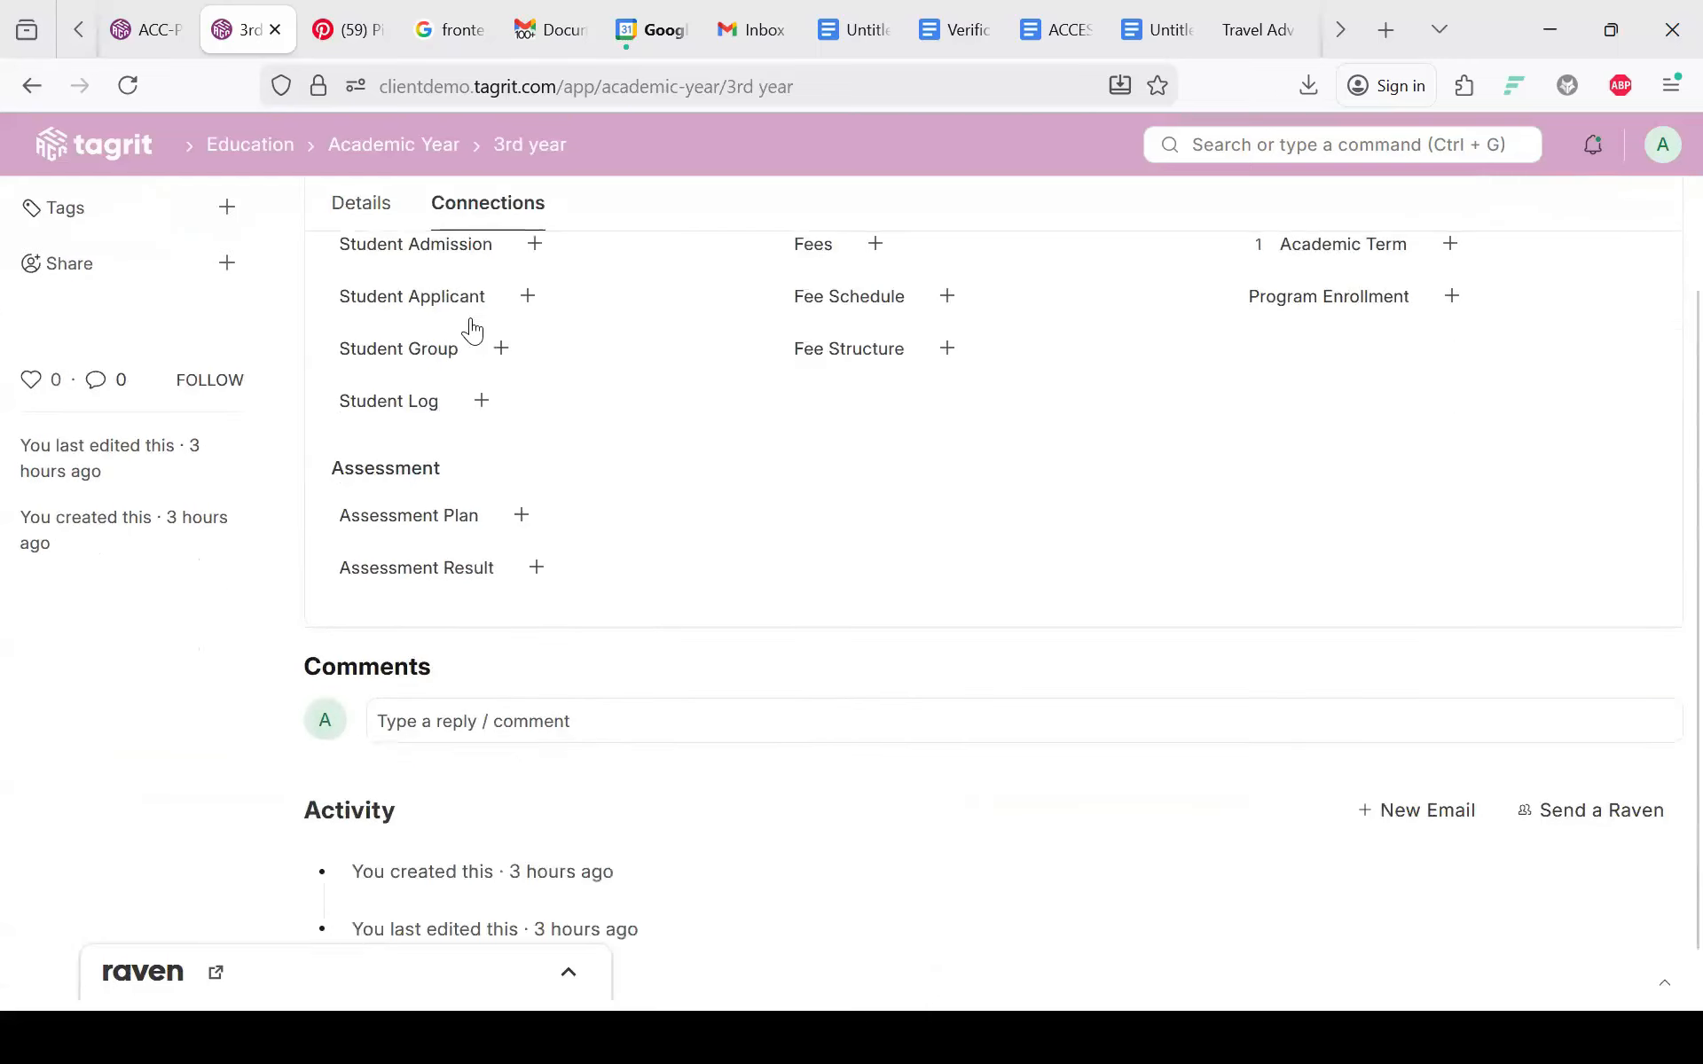
scroll(472, 330, "up", 1)
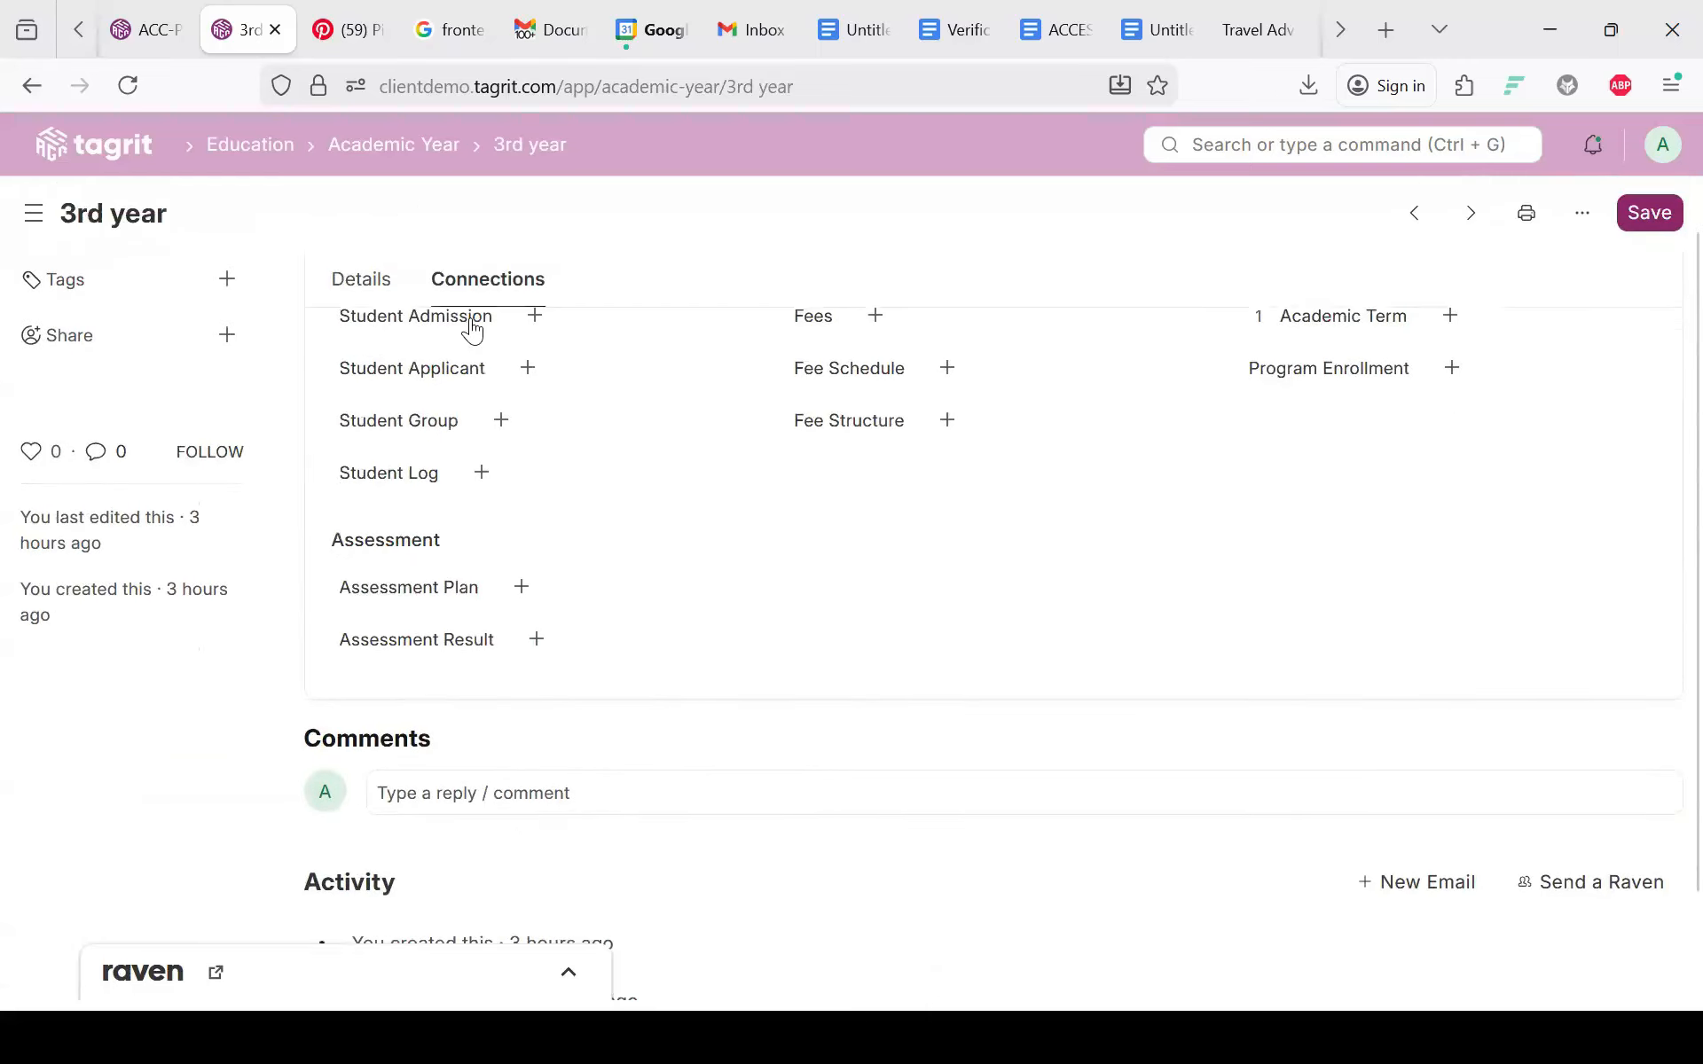
left_click(1451, 369)
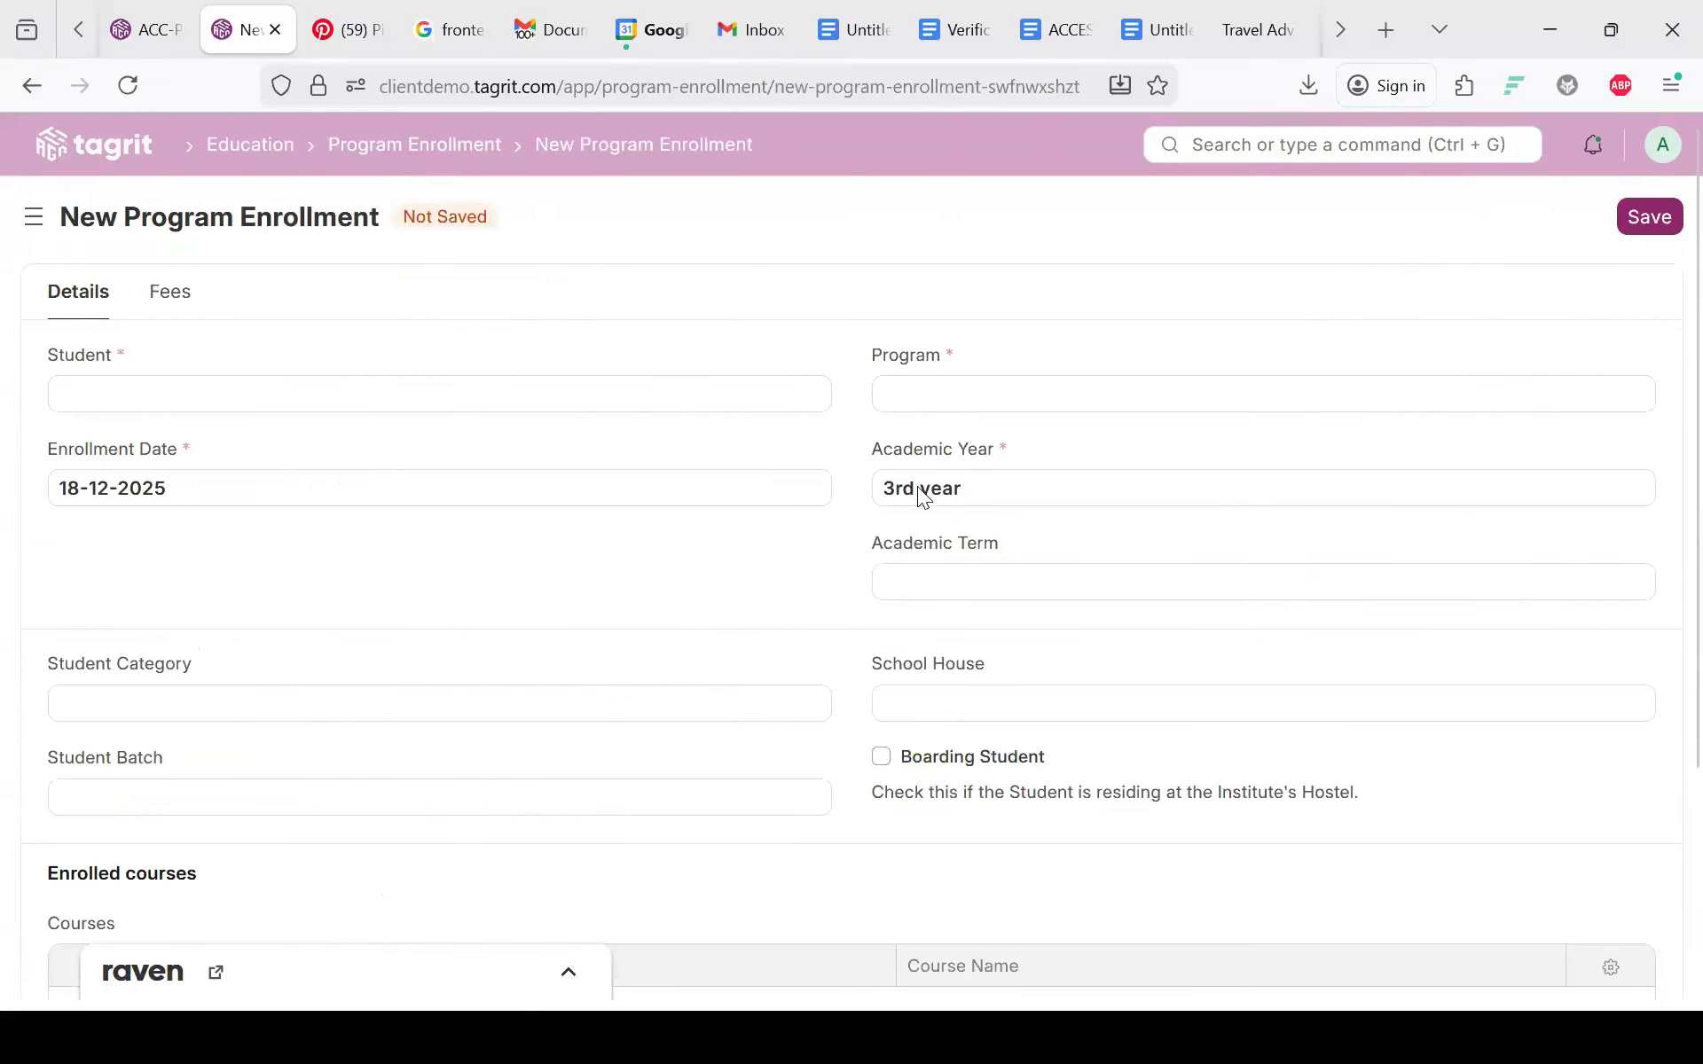
Step: Set the enrollment date to 21-01-2026 and dismiss the missing-fields warning after a first save attempt
left_click(81, 466)
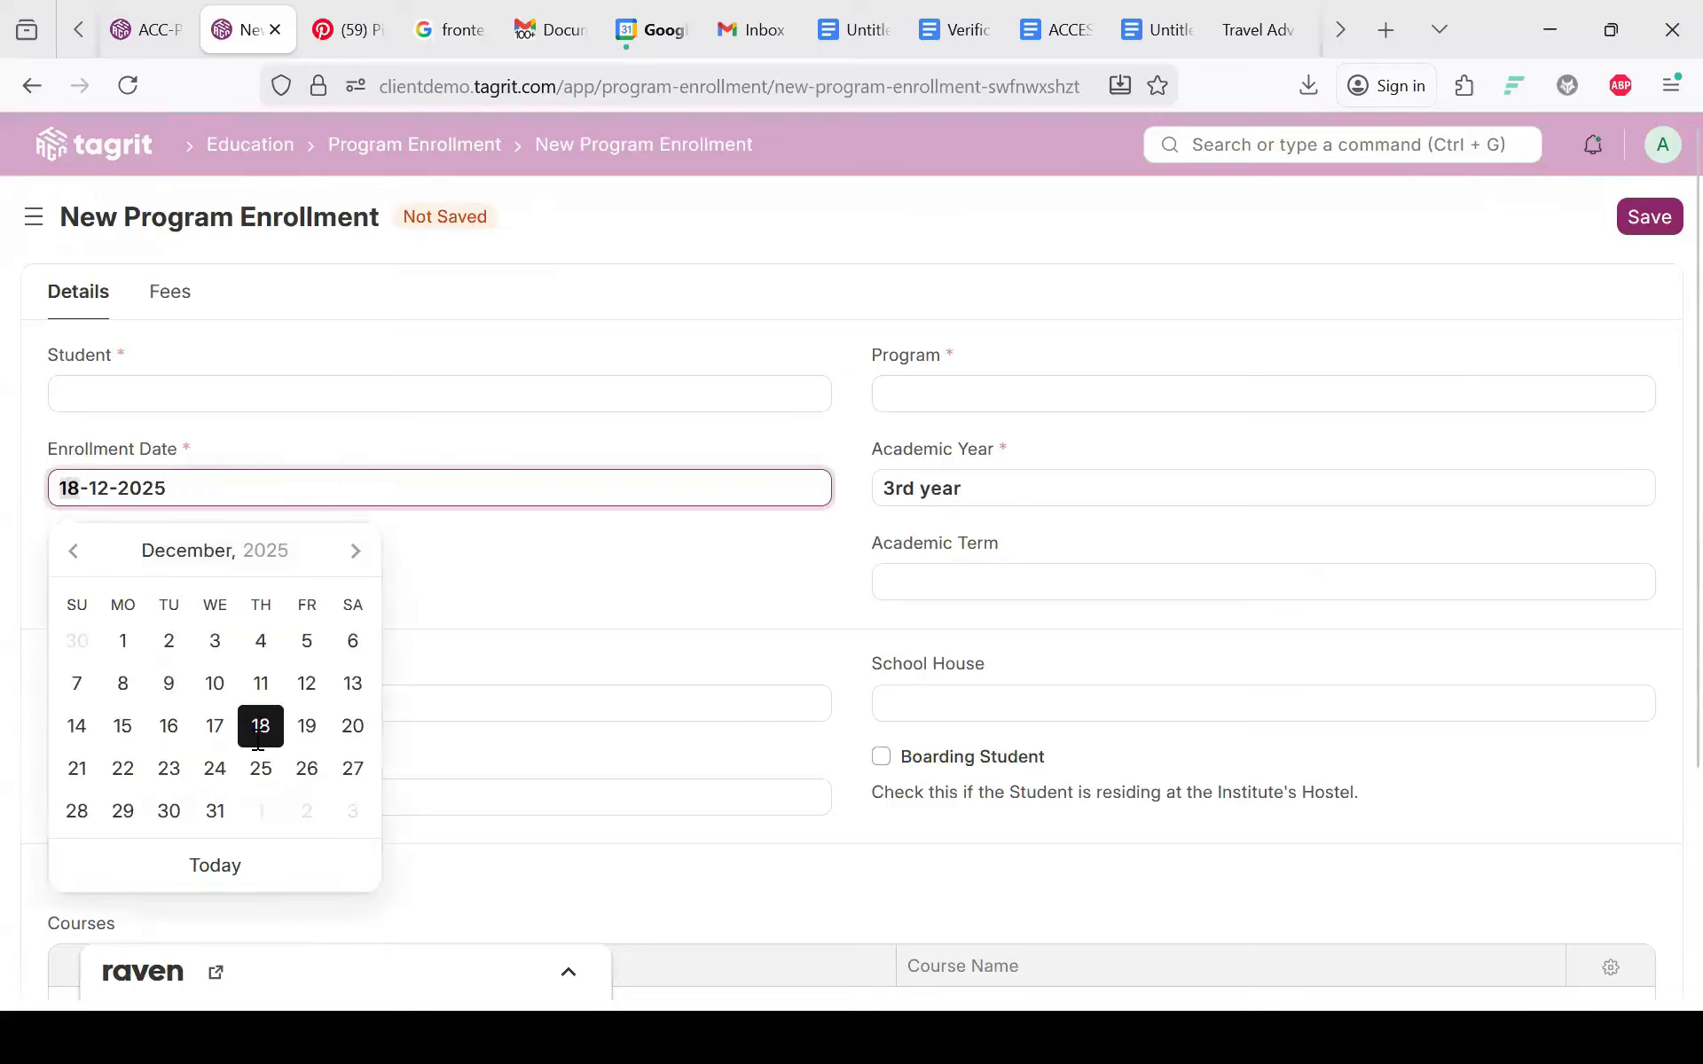
left_click(355, 551)
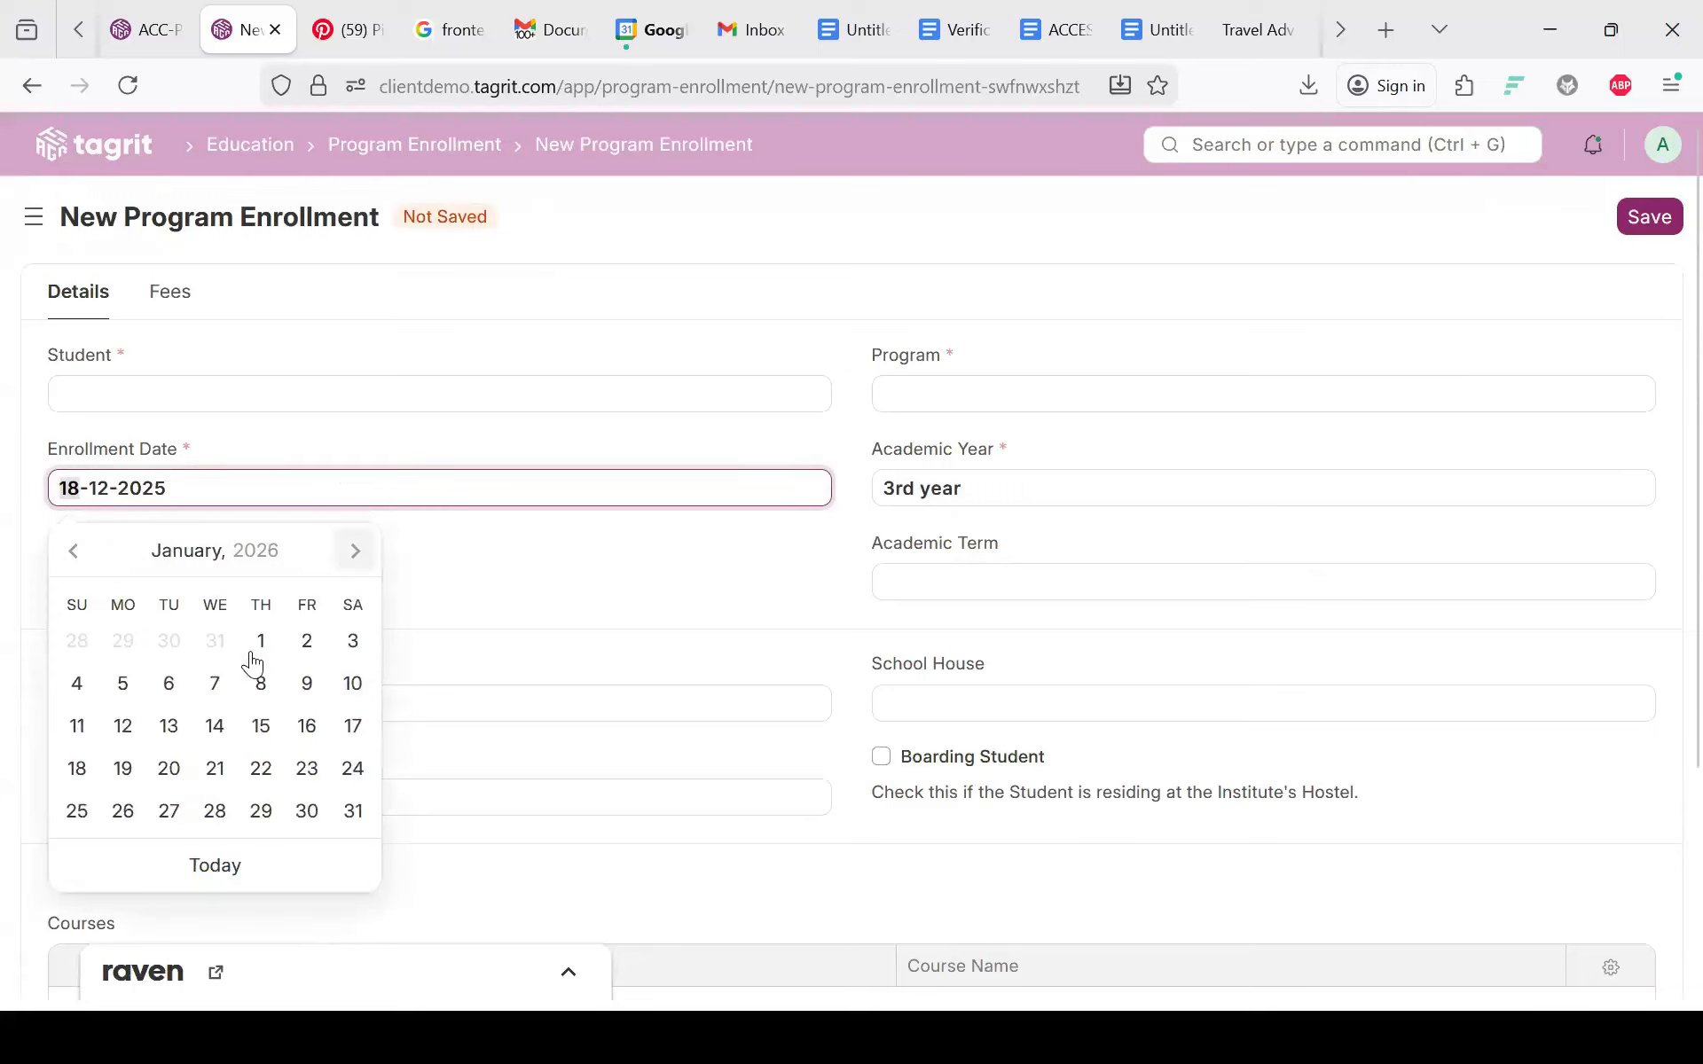
left_click(212, 769)
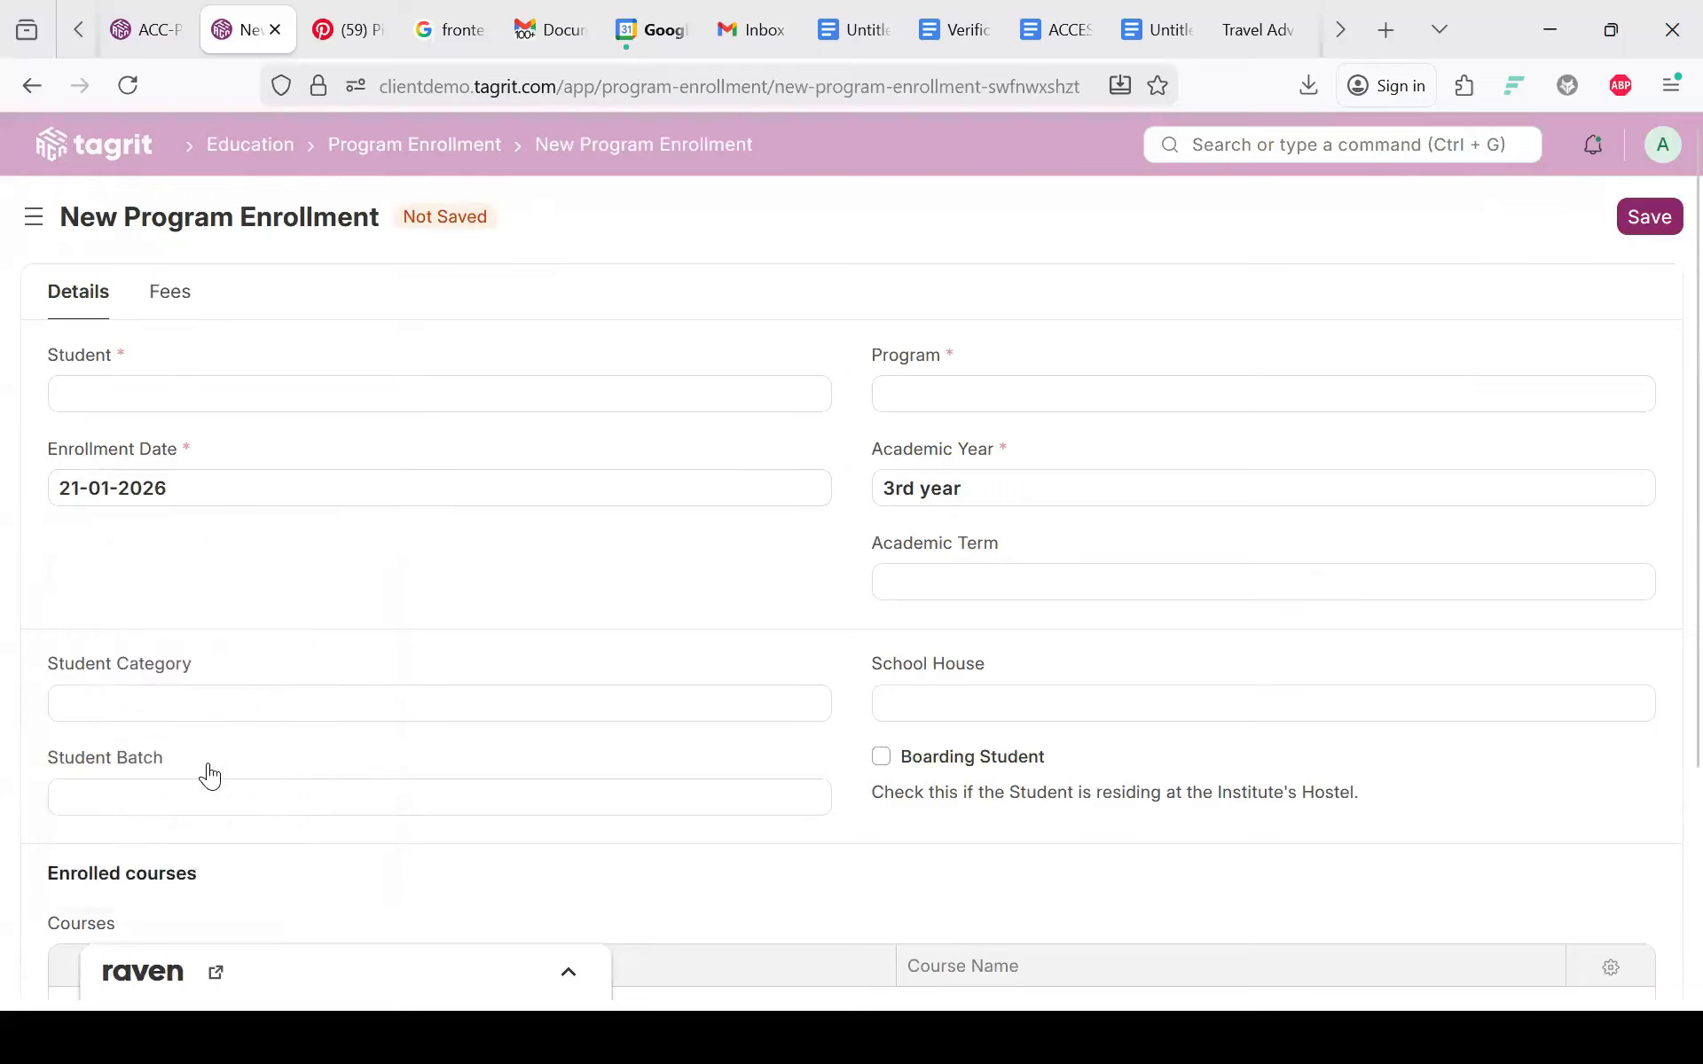
left_click(1651, 216)
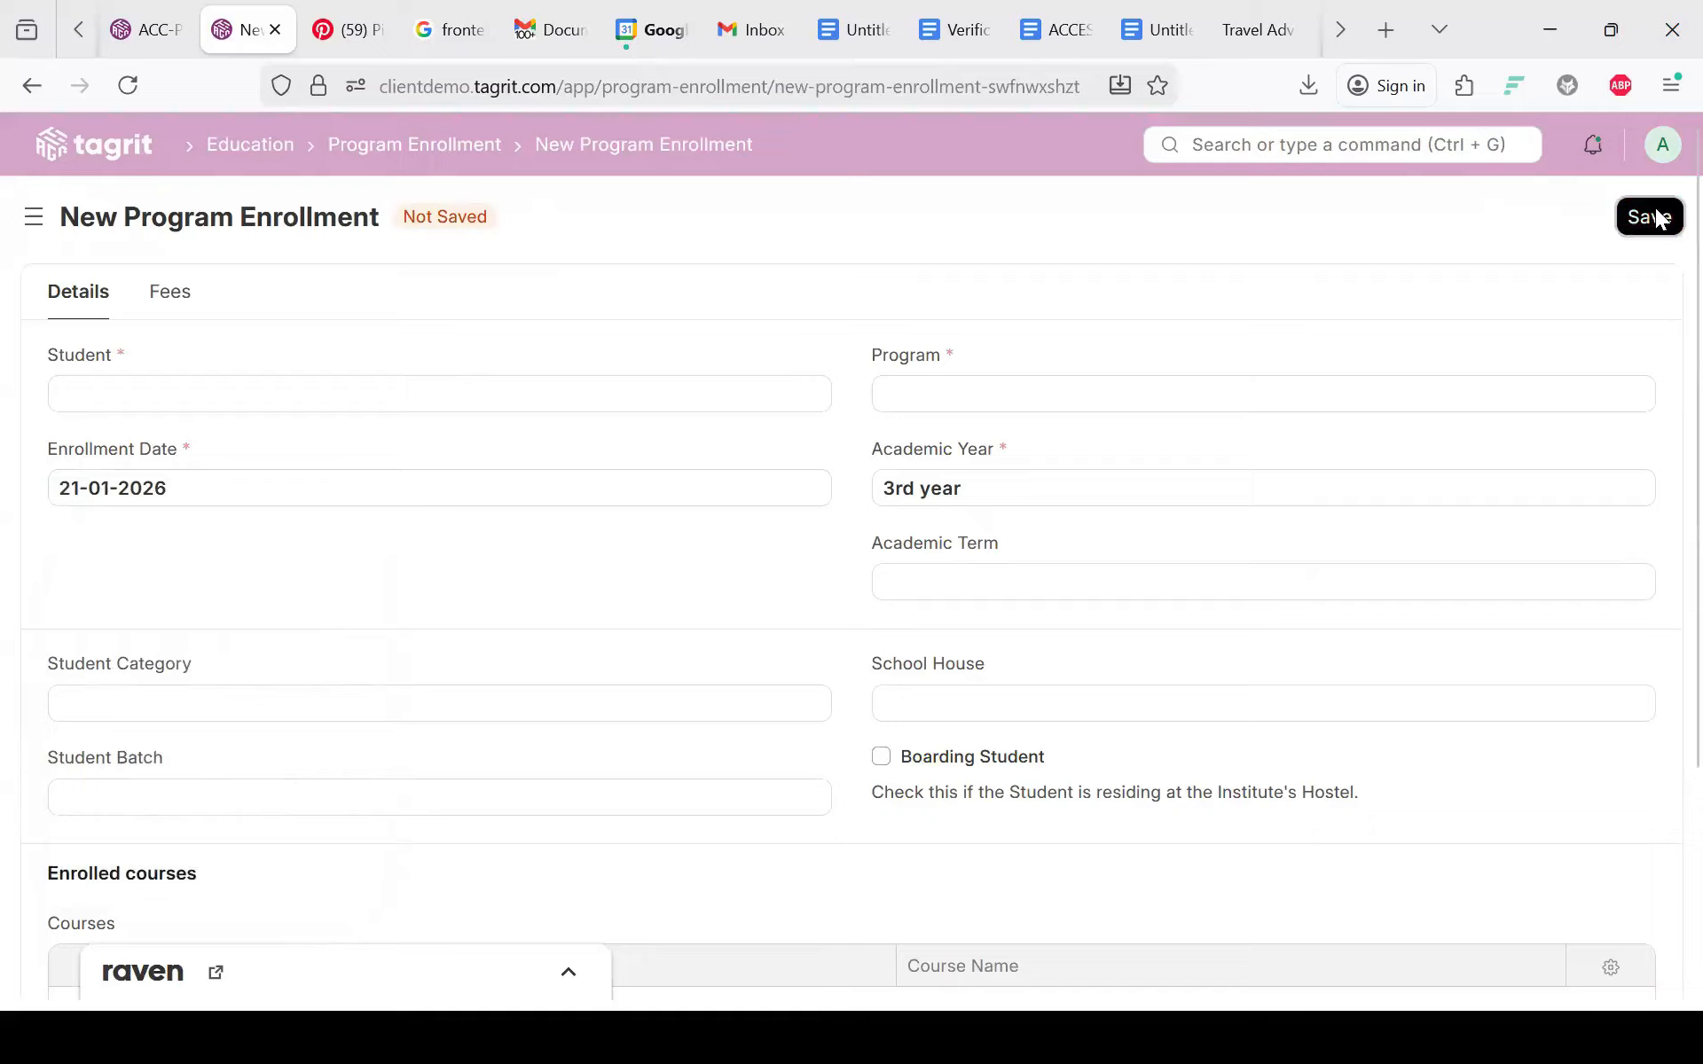
left_click(1661, 219)
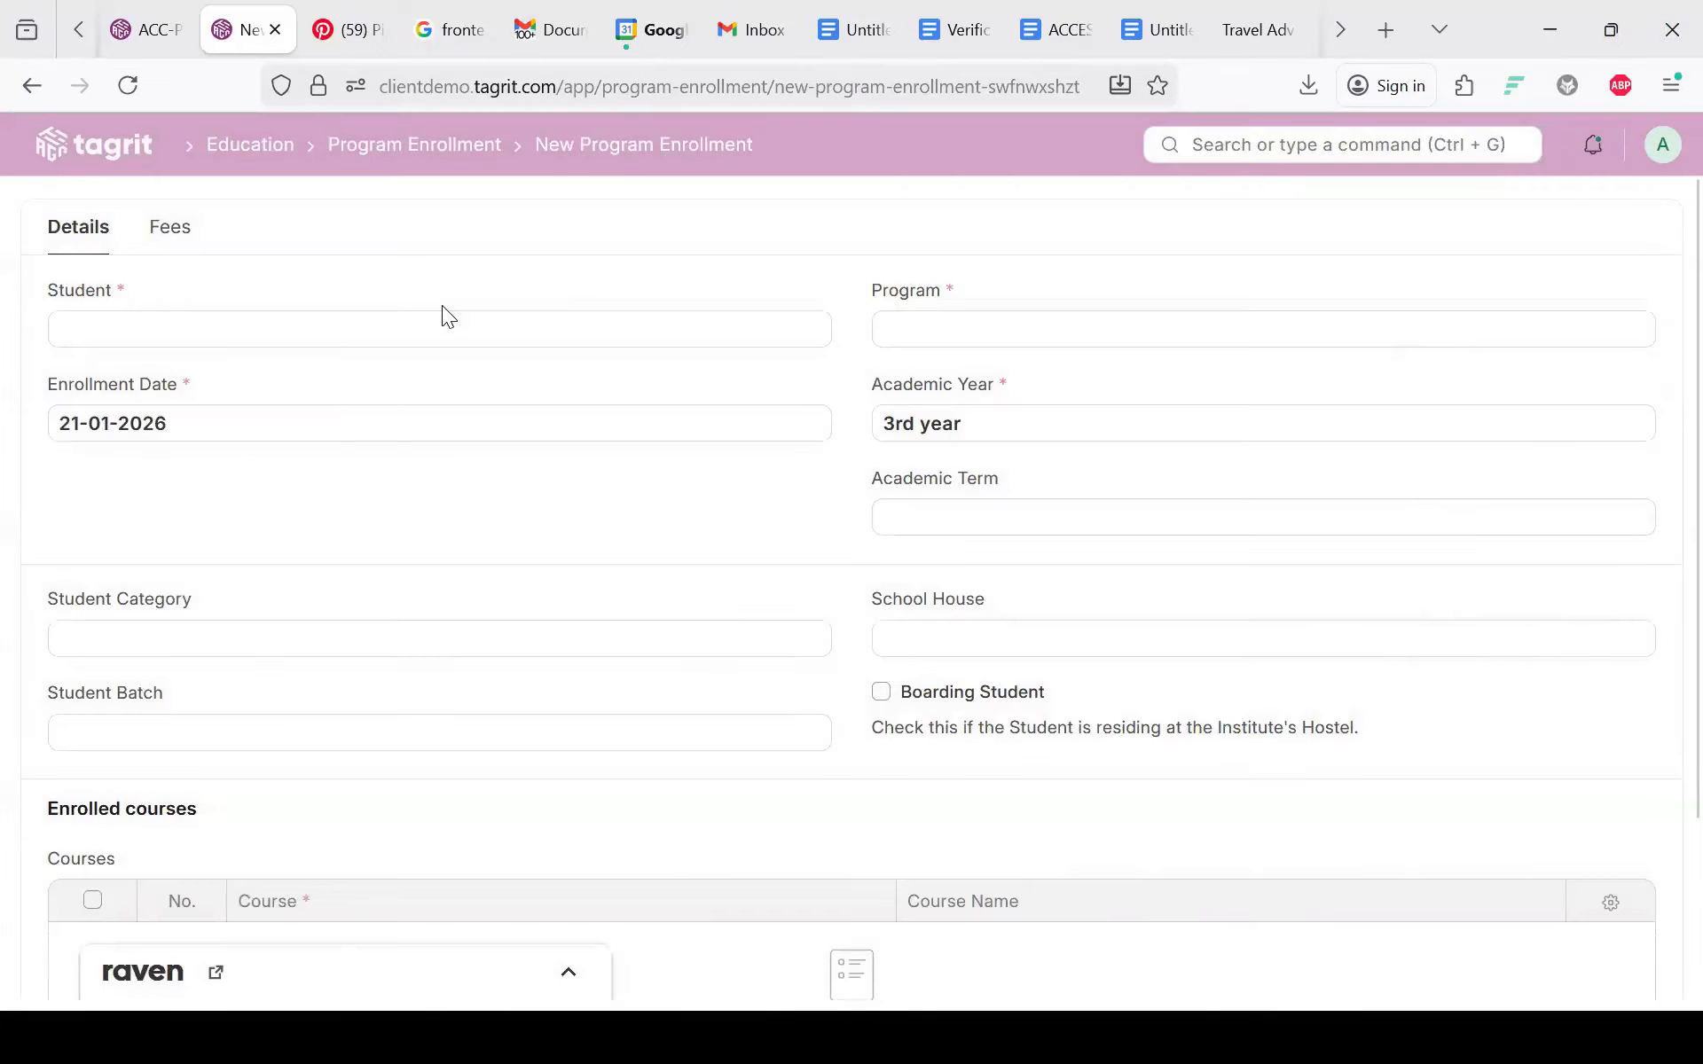
Step: Choose the student, program Maths and statistics and term 3rd year (Second Semester), then save
left_click(442, 308)
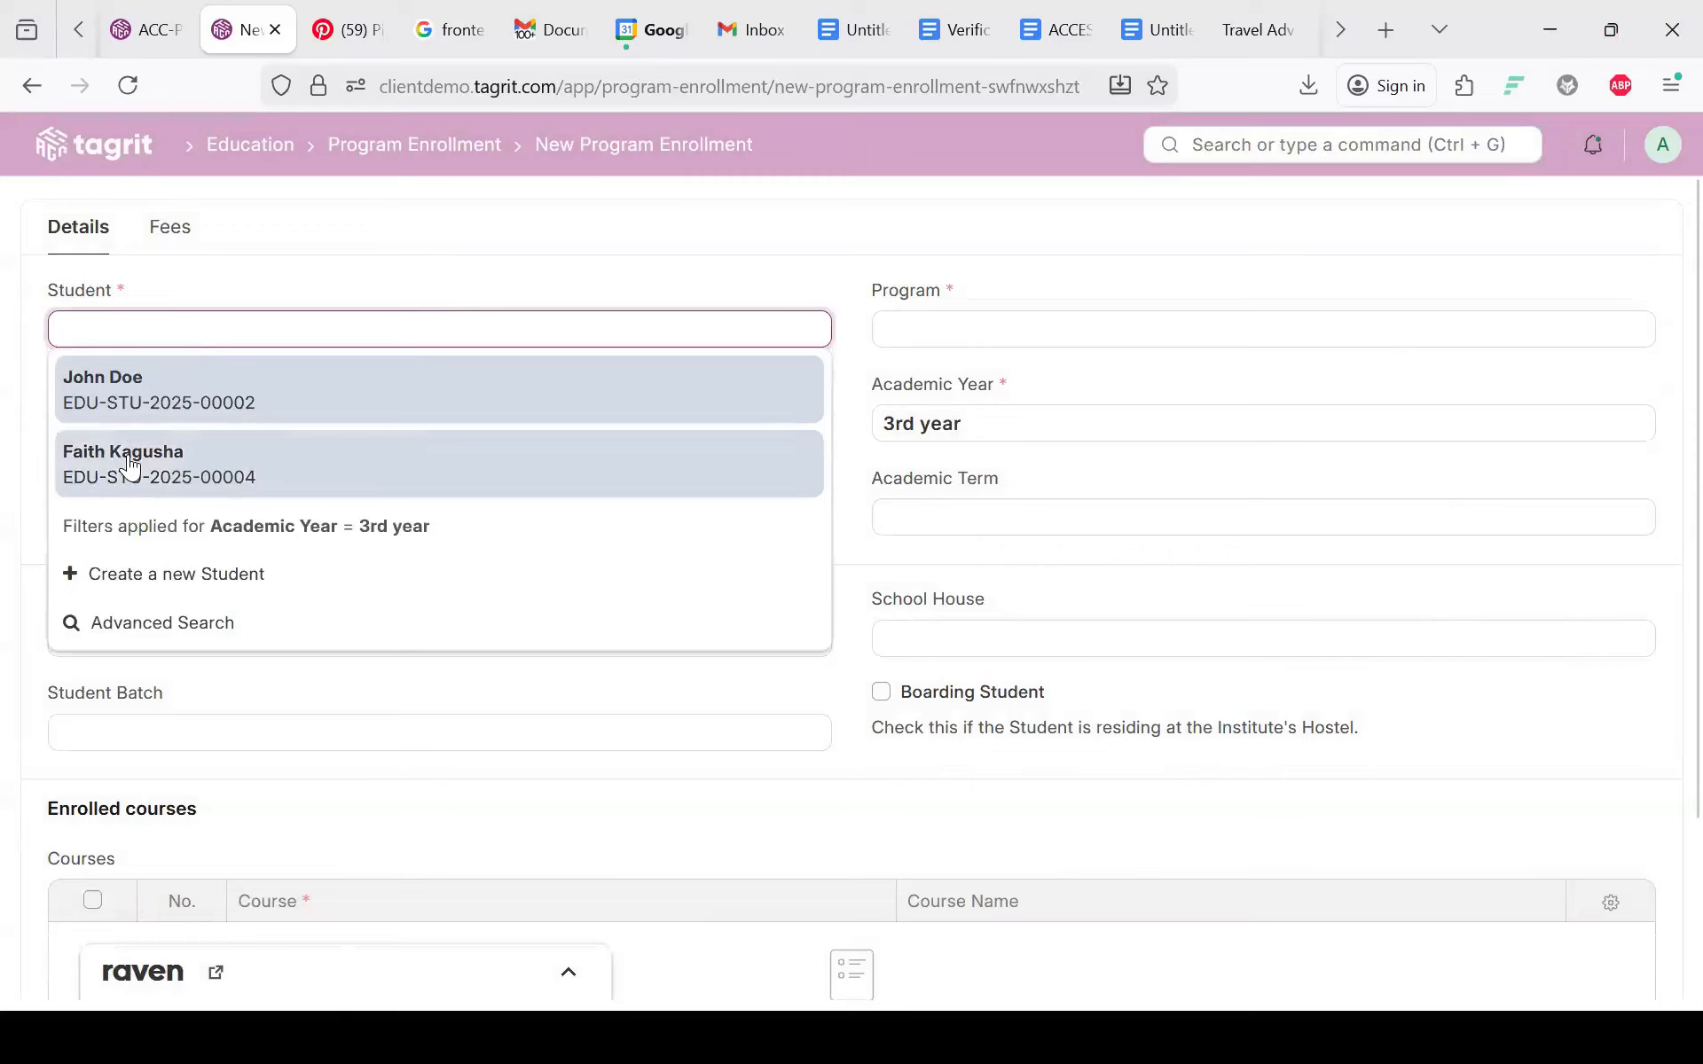
left_click(130, 464)
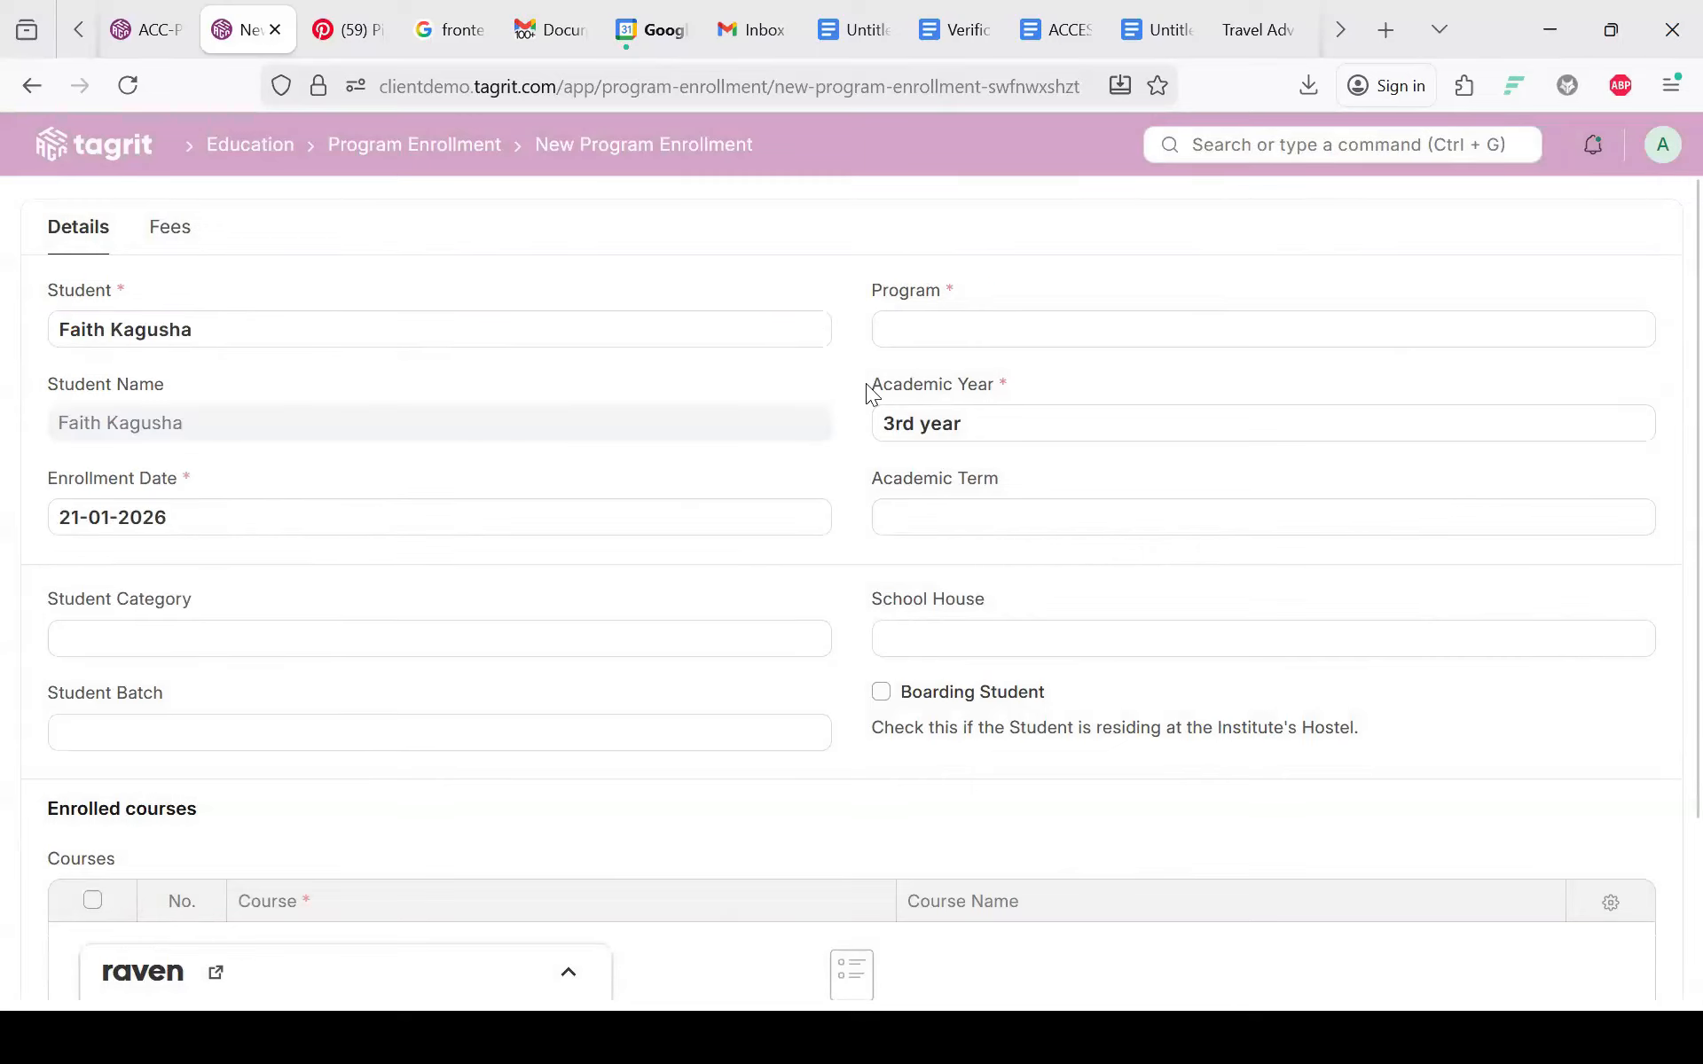
left_click(919, 330)
left_click(923, 382)
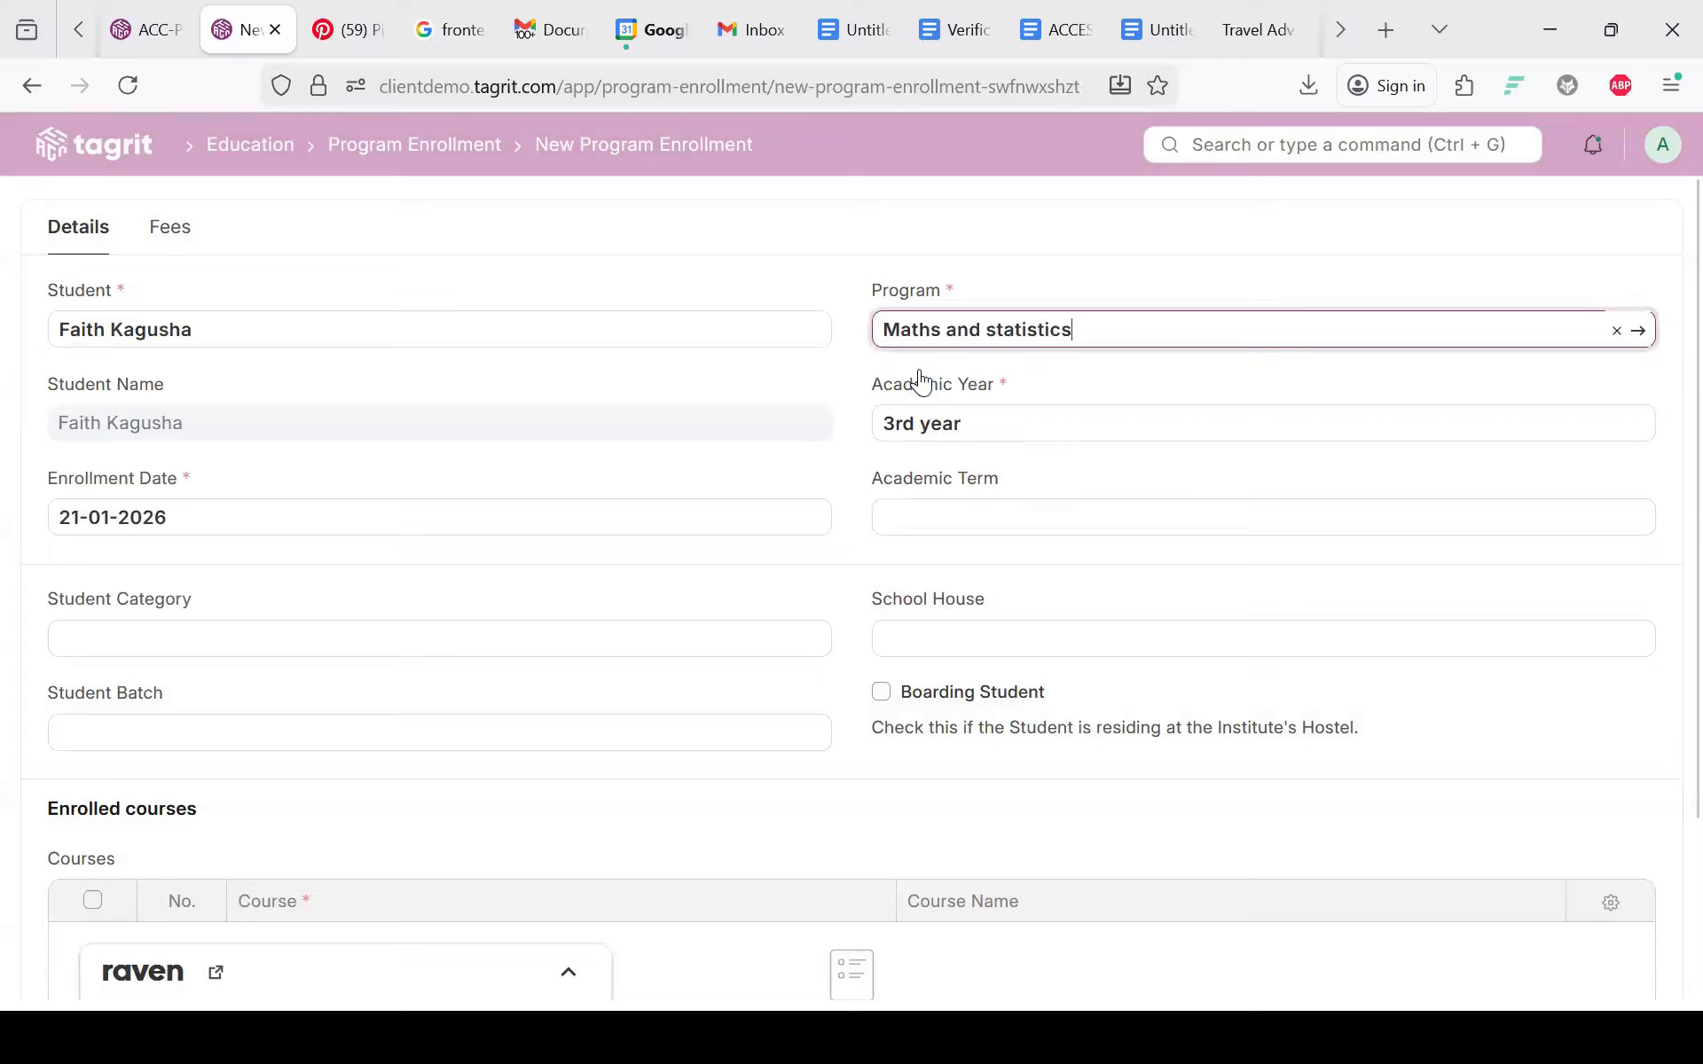
left_click(878, 472)
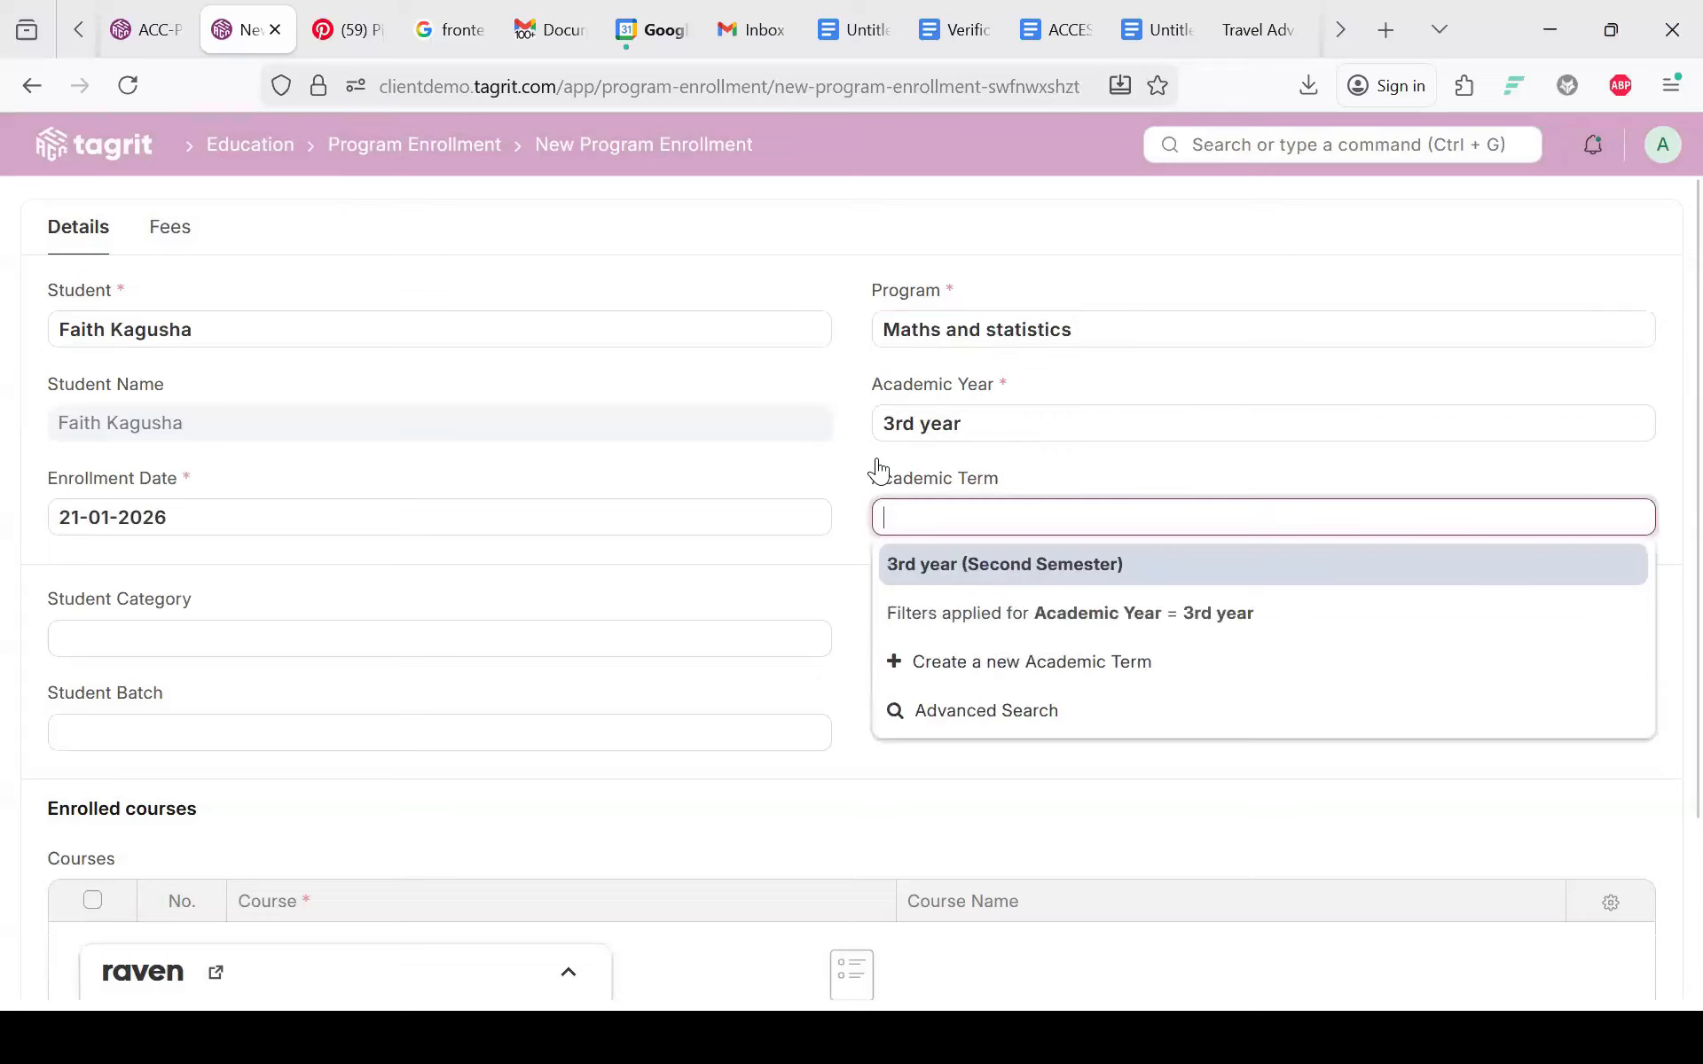
left_click(941, 572)
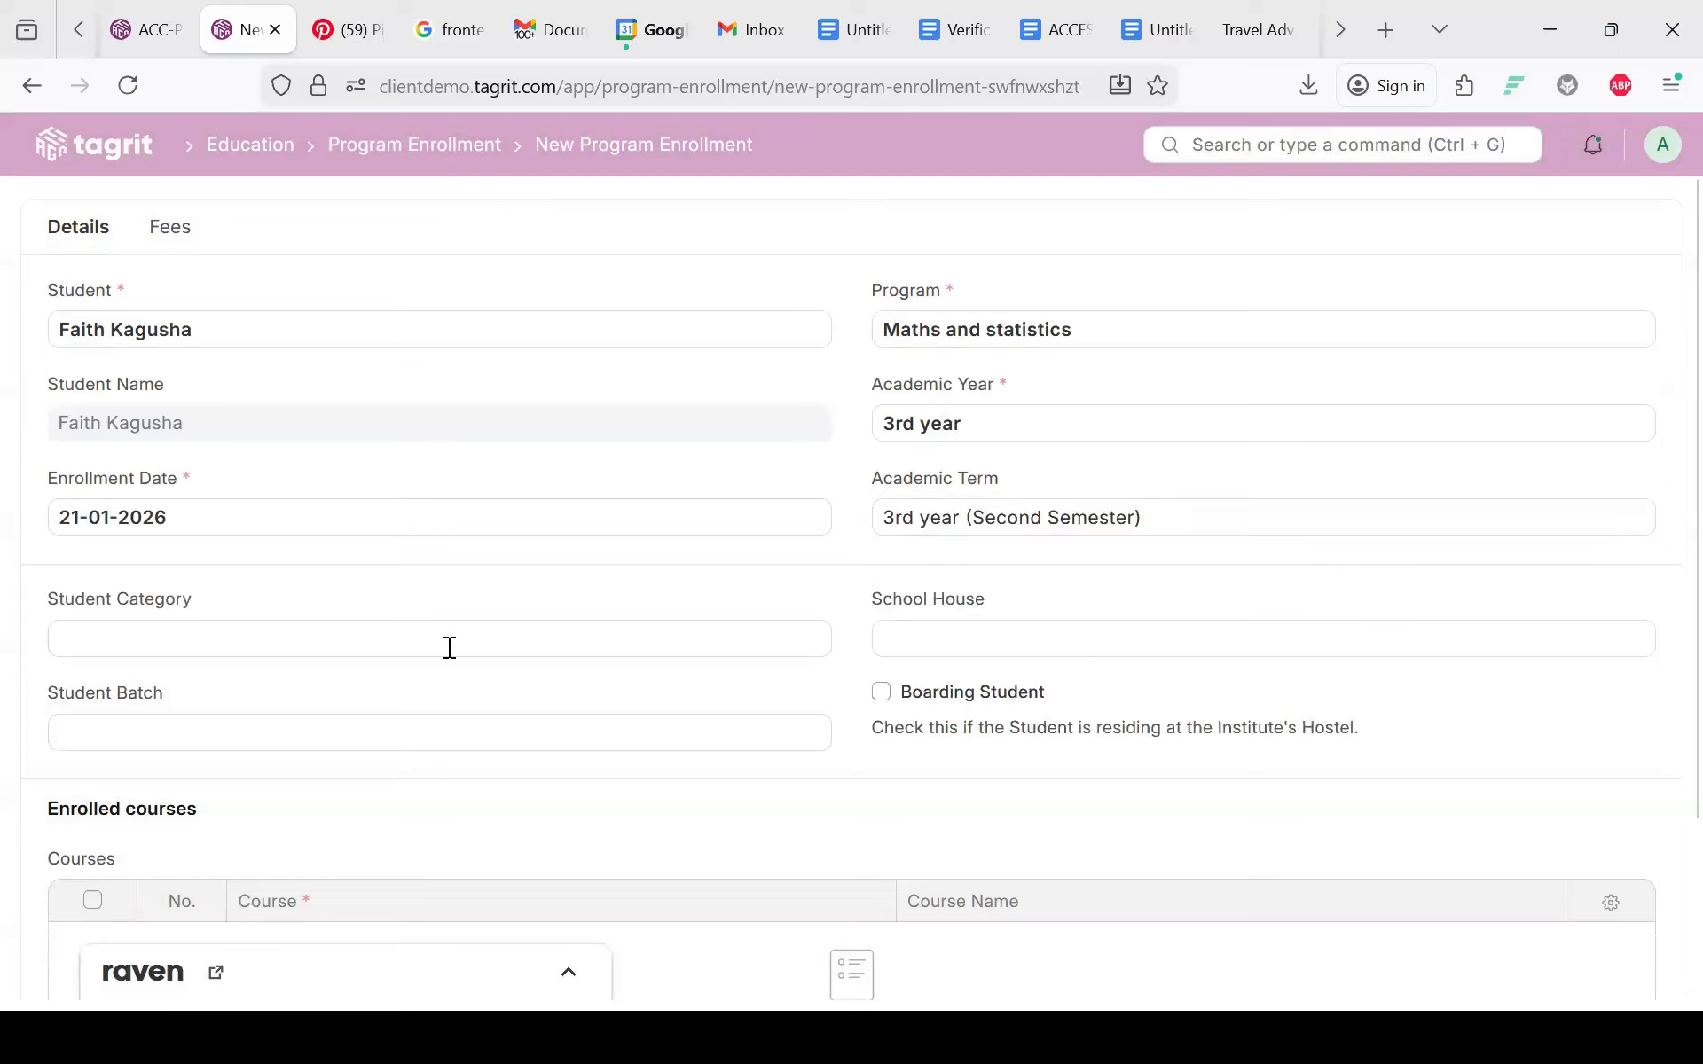
scroll(450, 648, "down", 3)
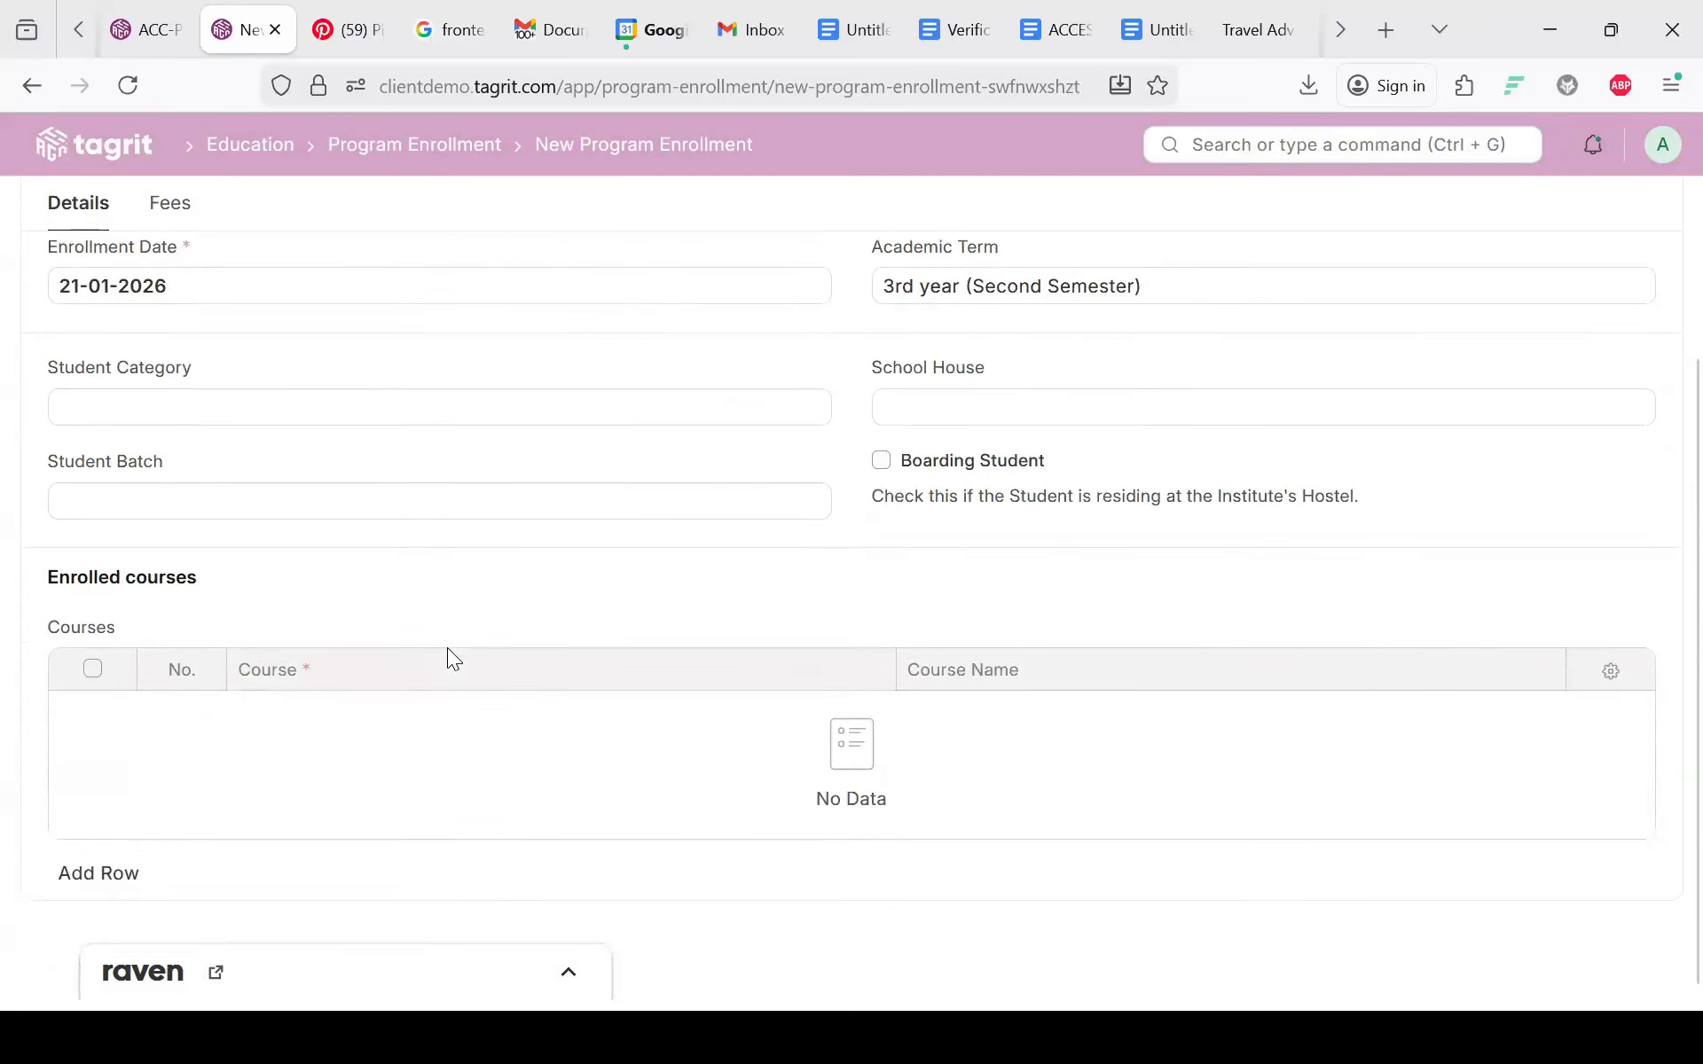
scroll(1441, 227, "up", 4)
left_click(1641, 220)
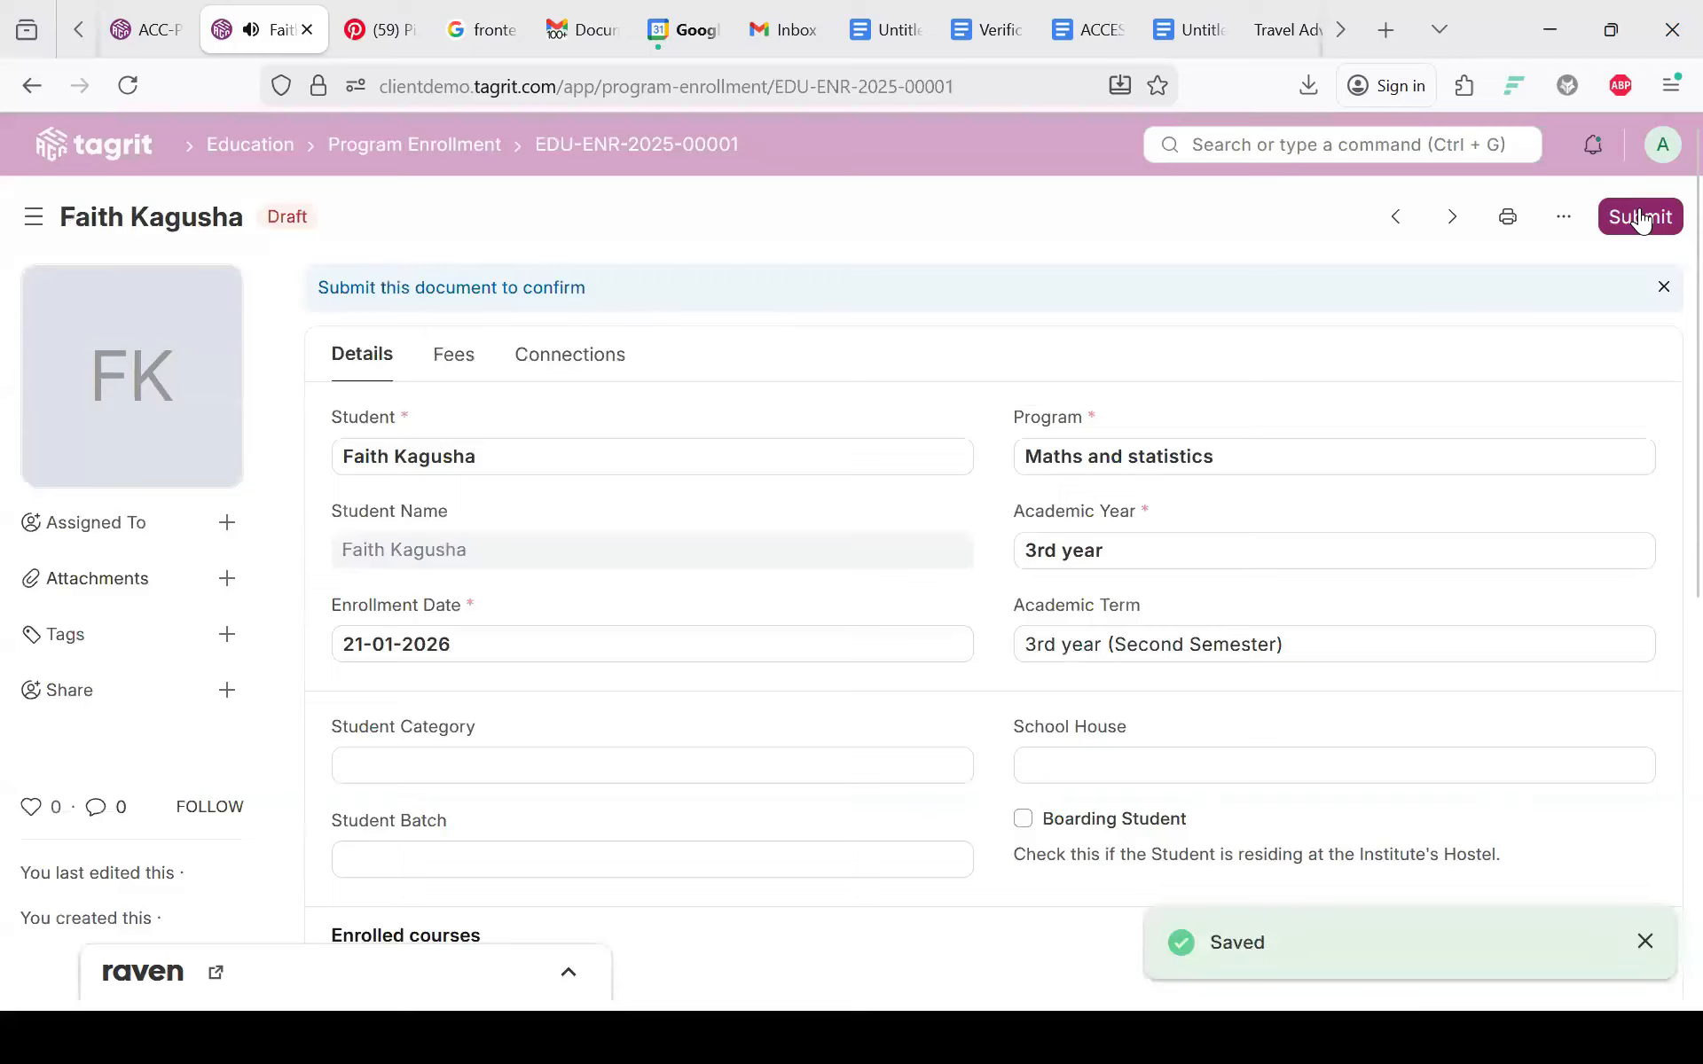
Step: Submit enrollment EDU-ENR-2025-00001, confirm with Yes, and return to the Program Enrollment list
scroll(500, 651, "down", 5)
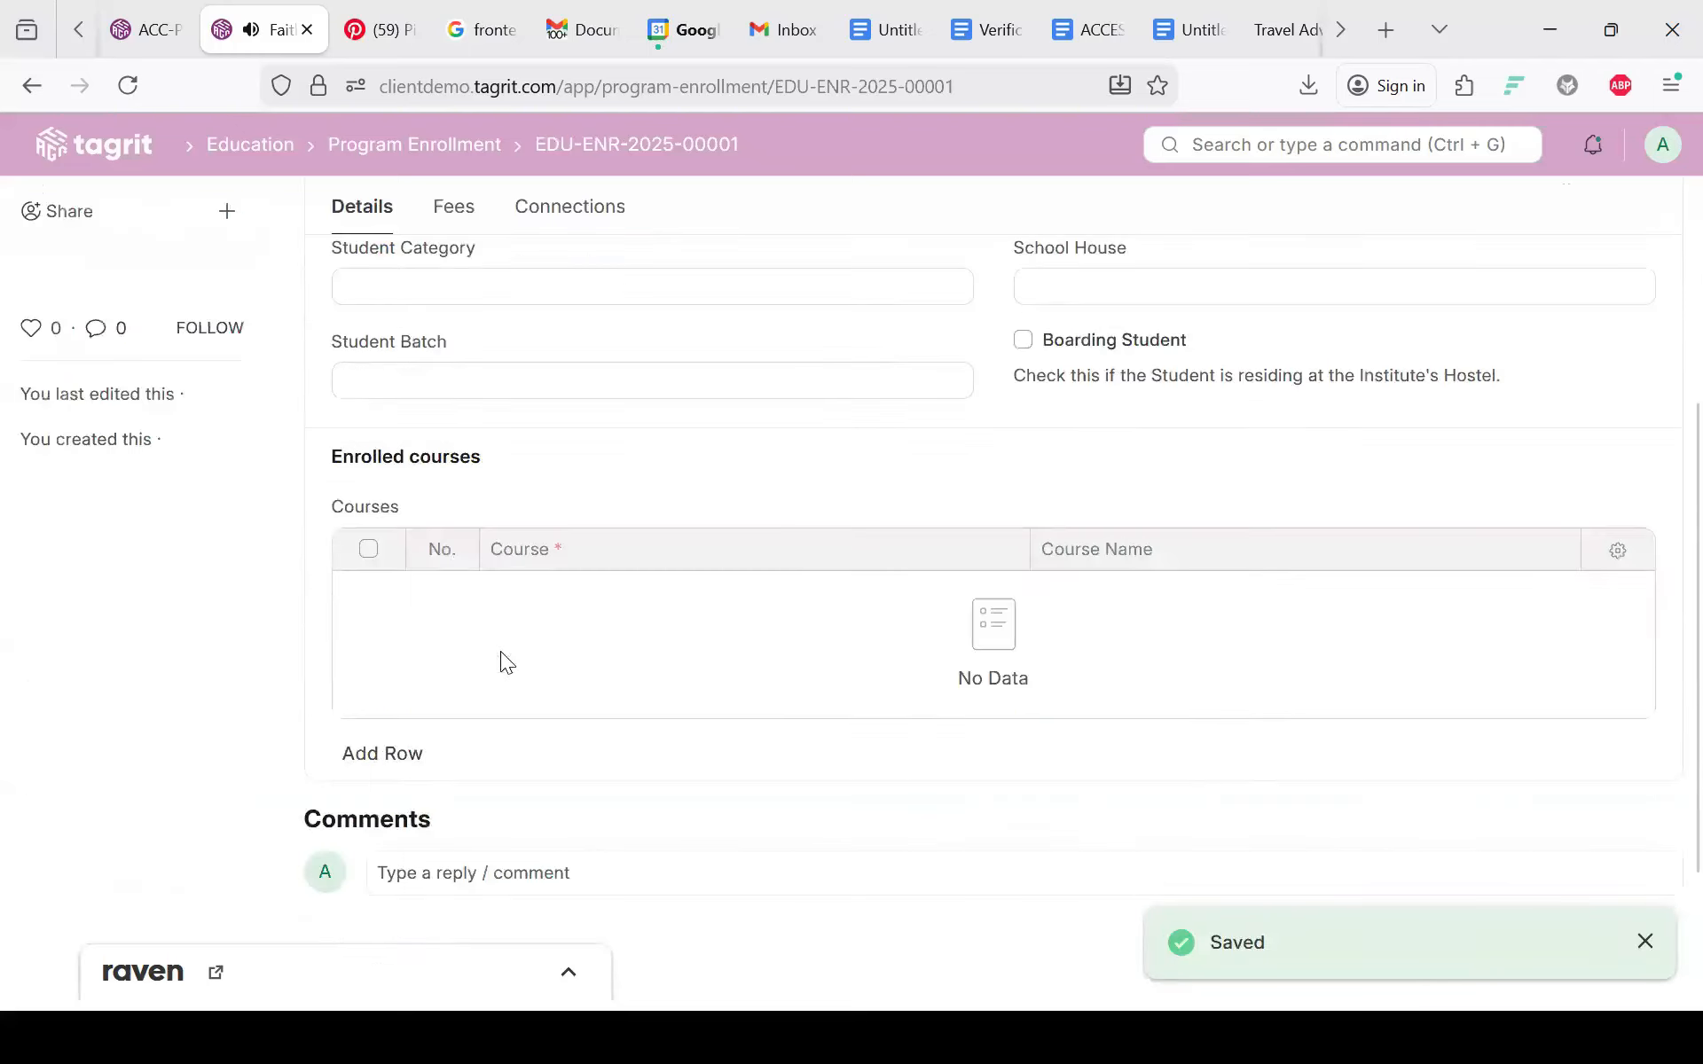
scroll(500, 651, "up", 5)
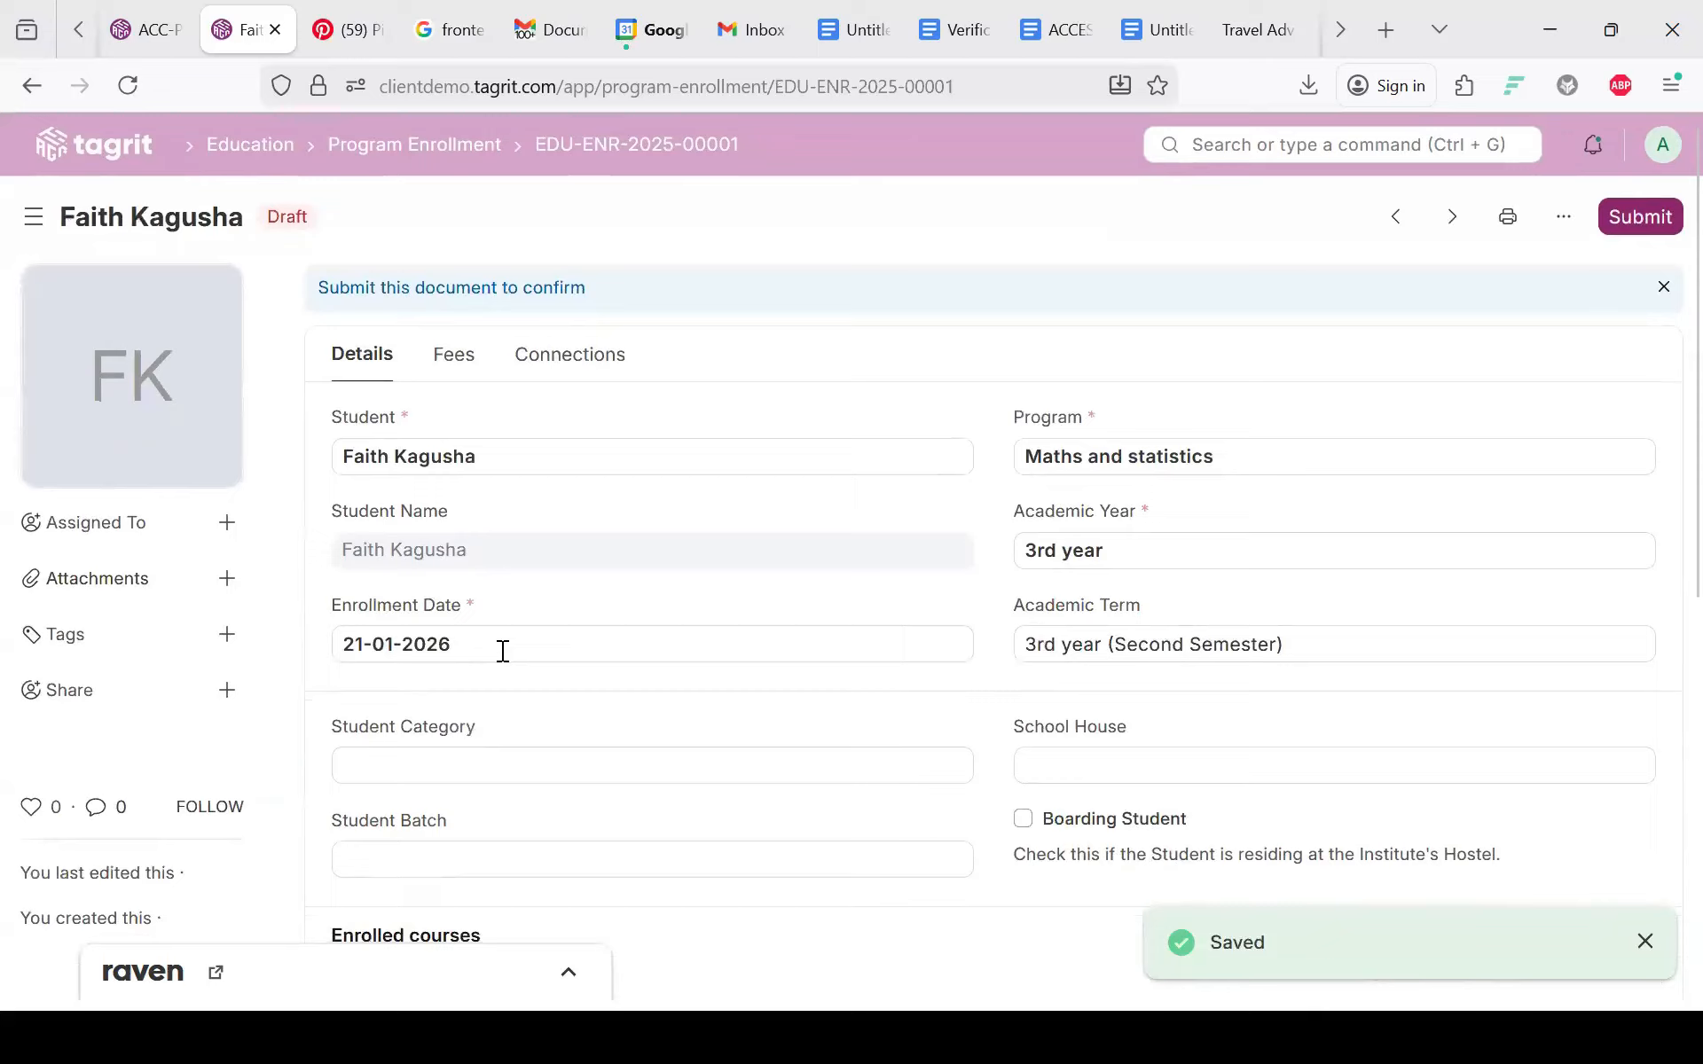
left_click(1632, 222)
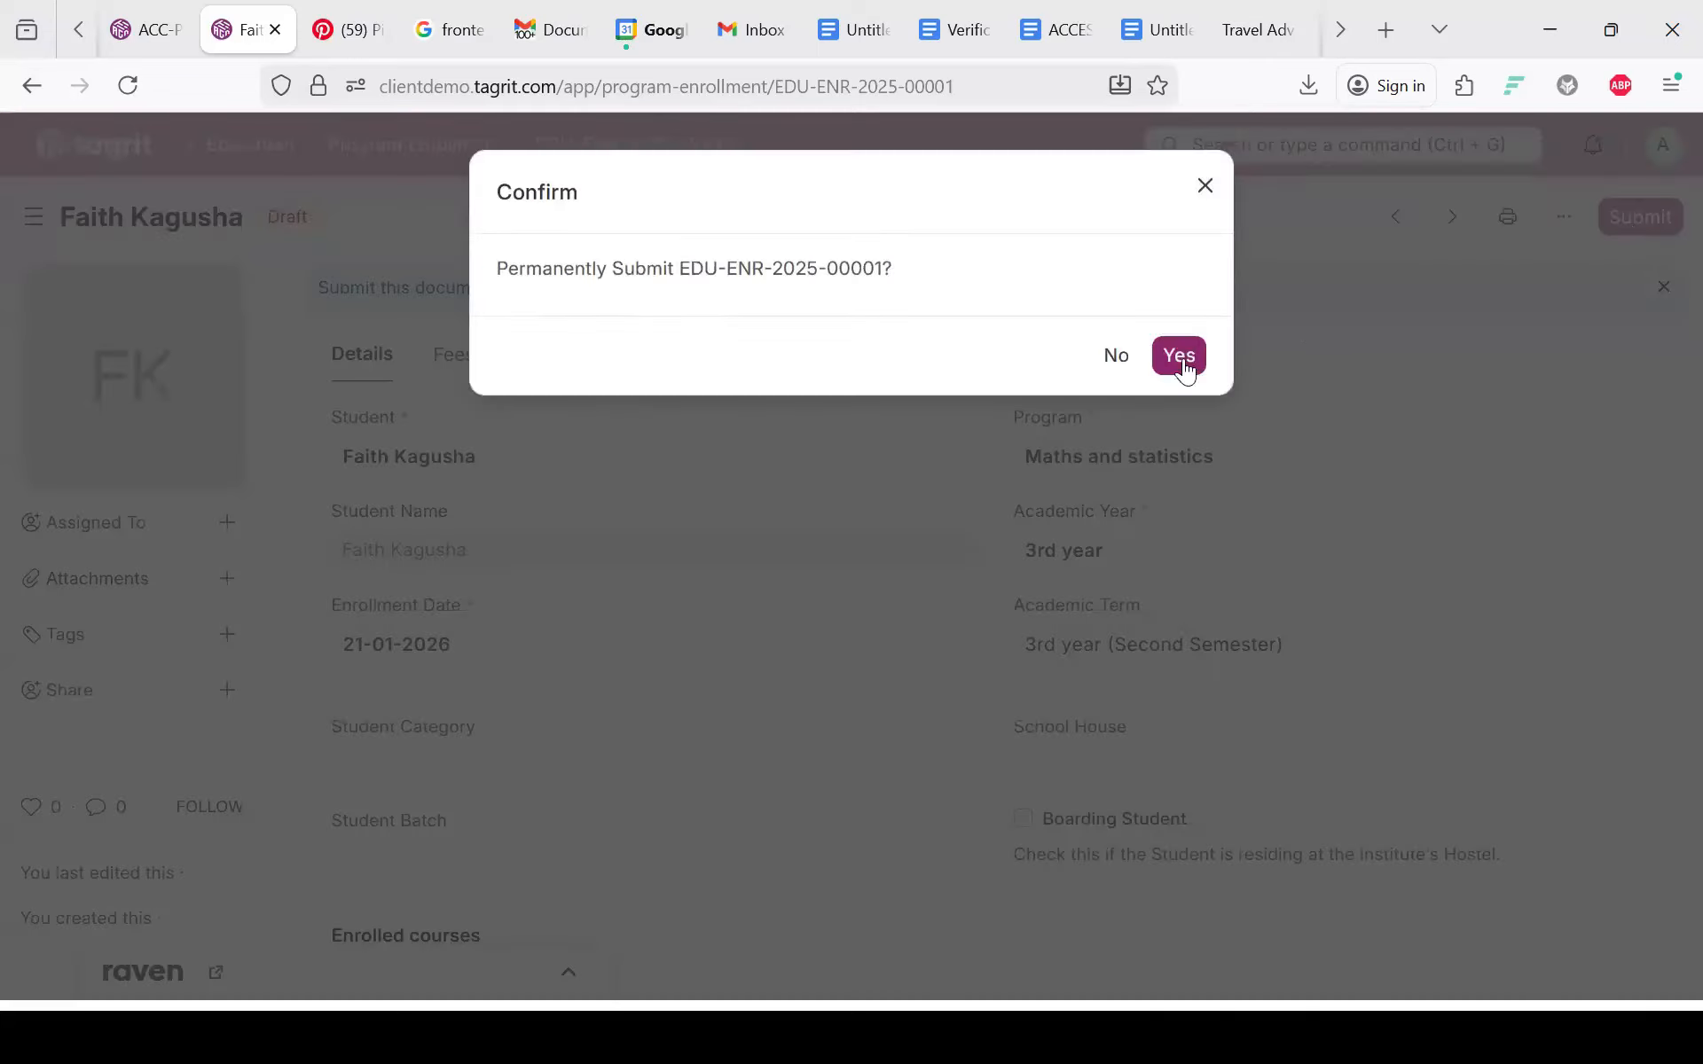
left_click(1183, 359)
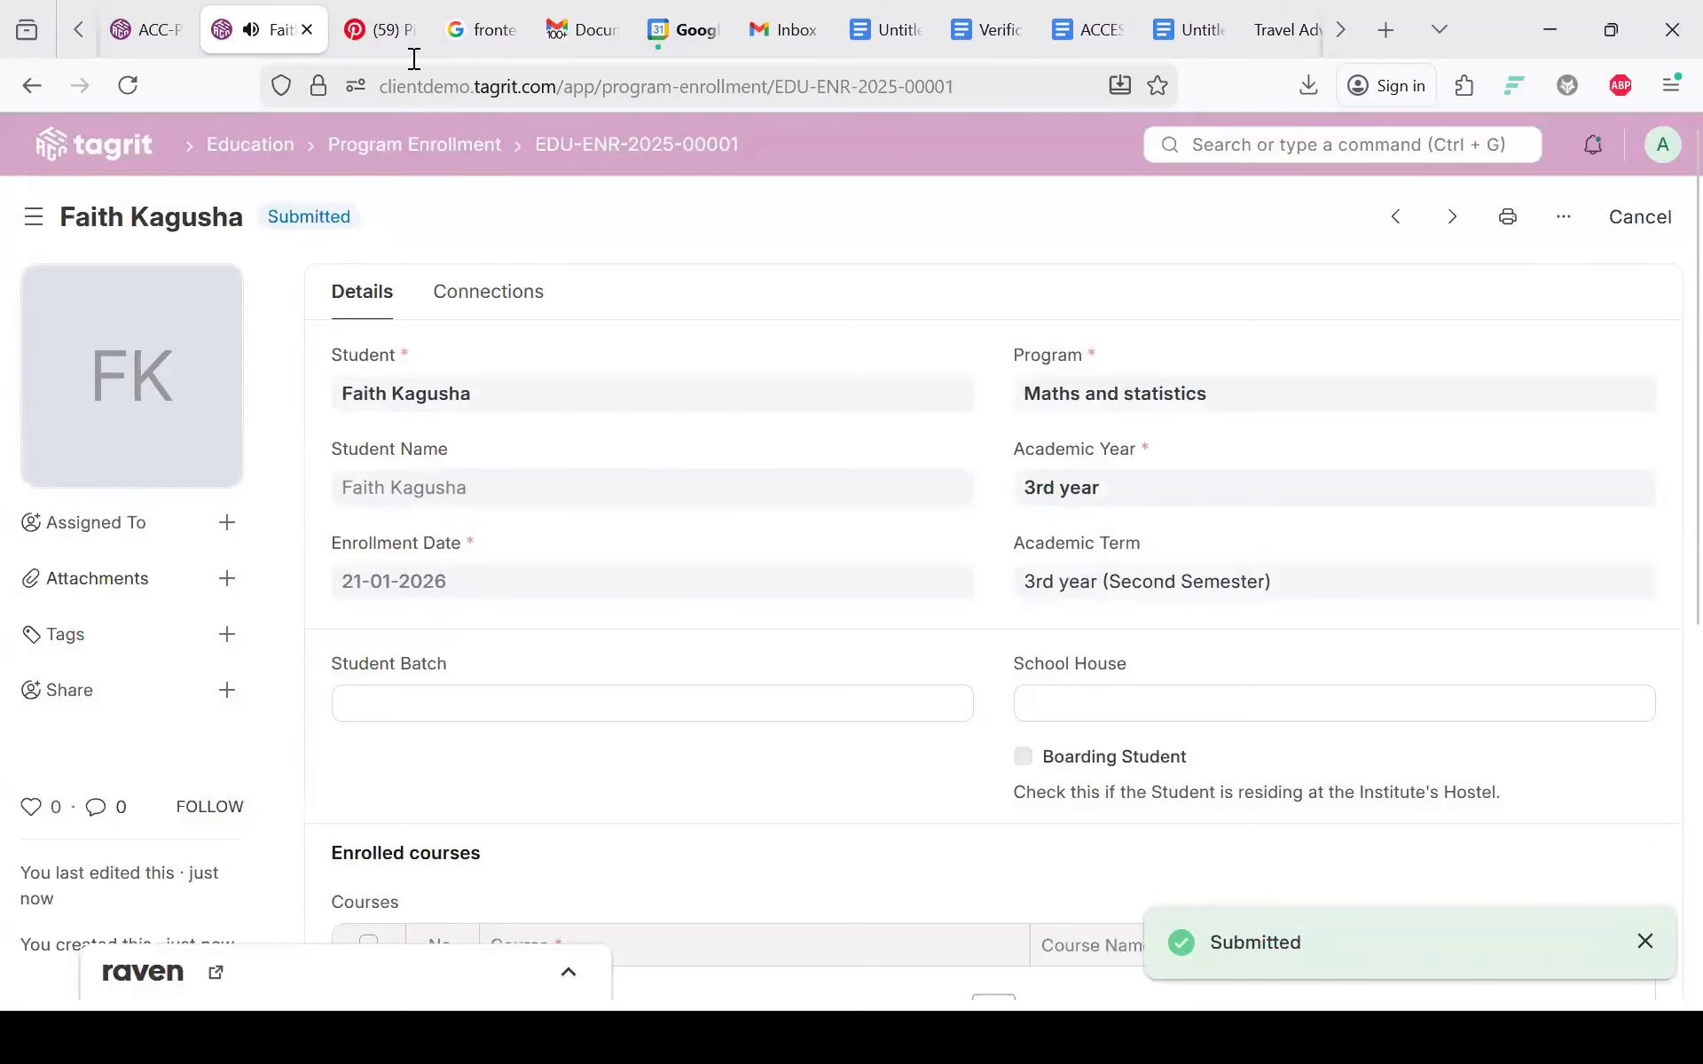
left_click(414, 144)
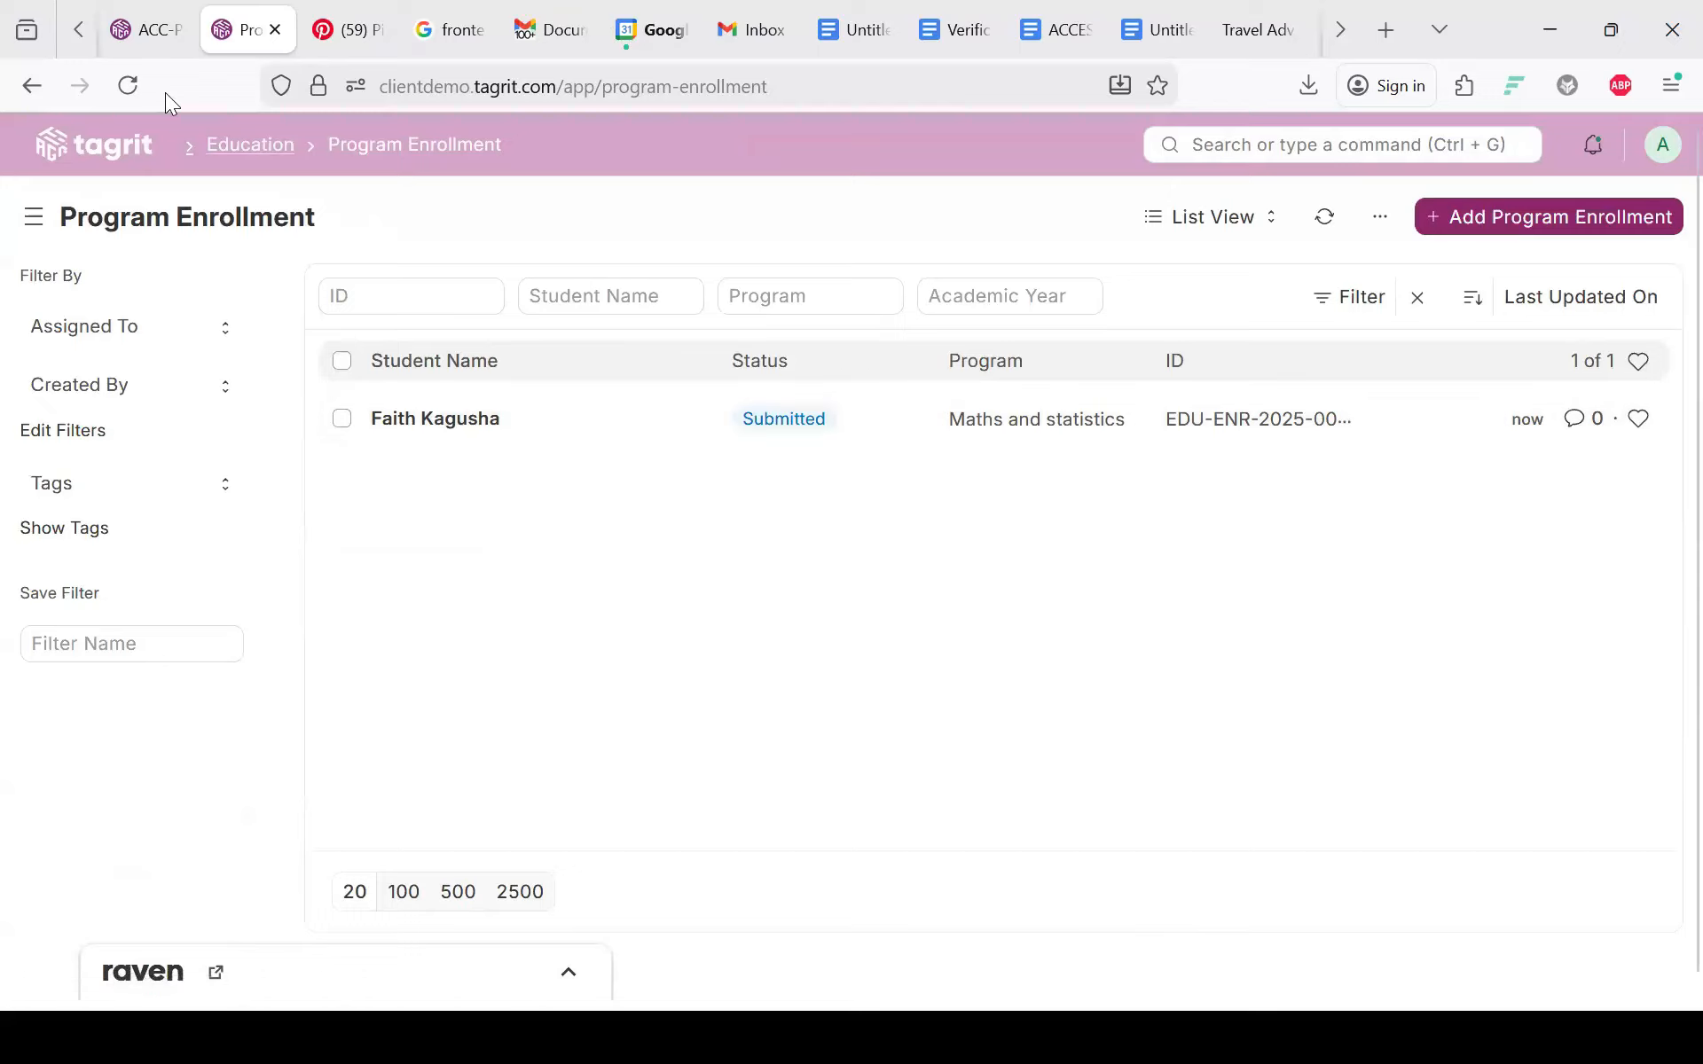
Step: Go to the Course Enrollment list from the Education workspace and start a new course enrollment
left_click(248, 144)
scroll(777, 750, "down", 3)
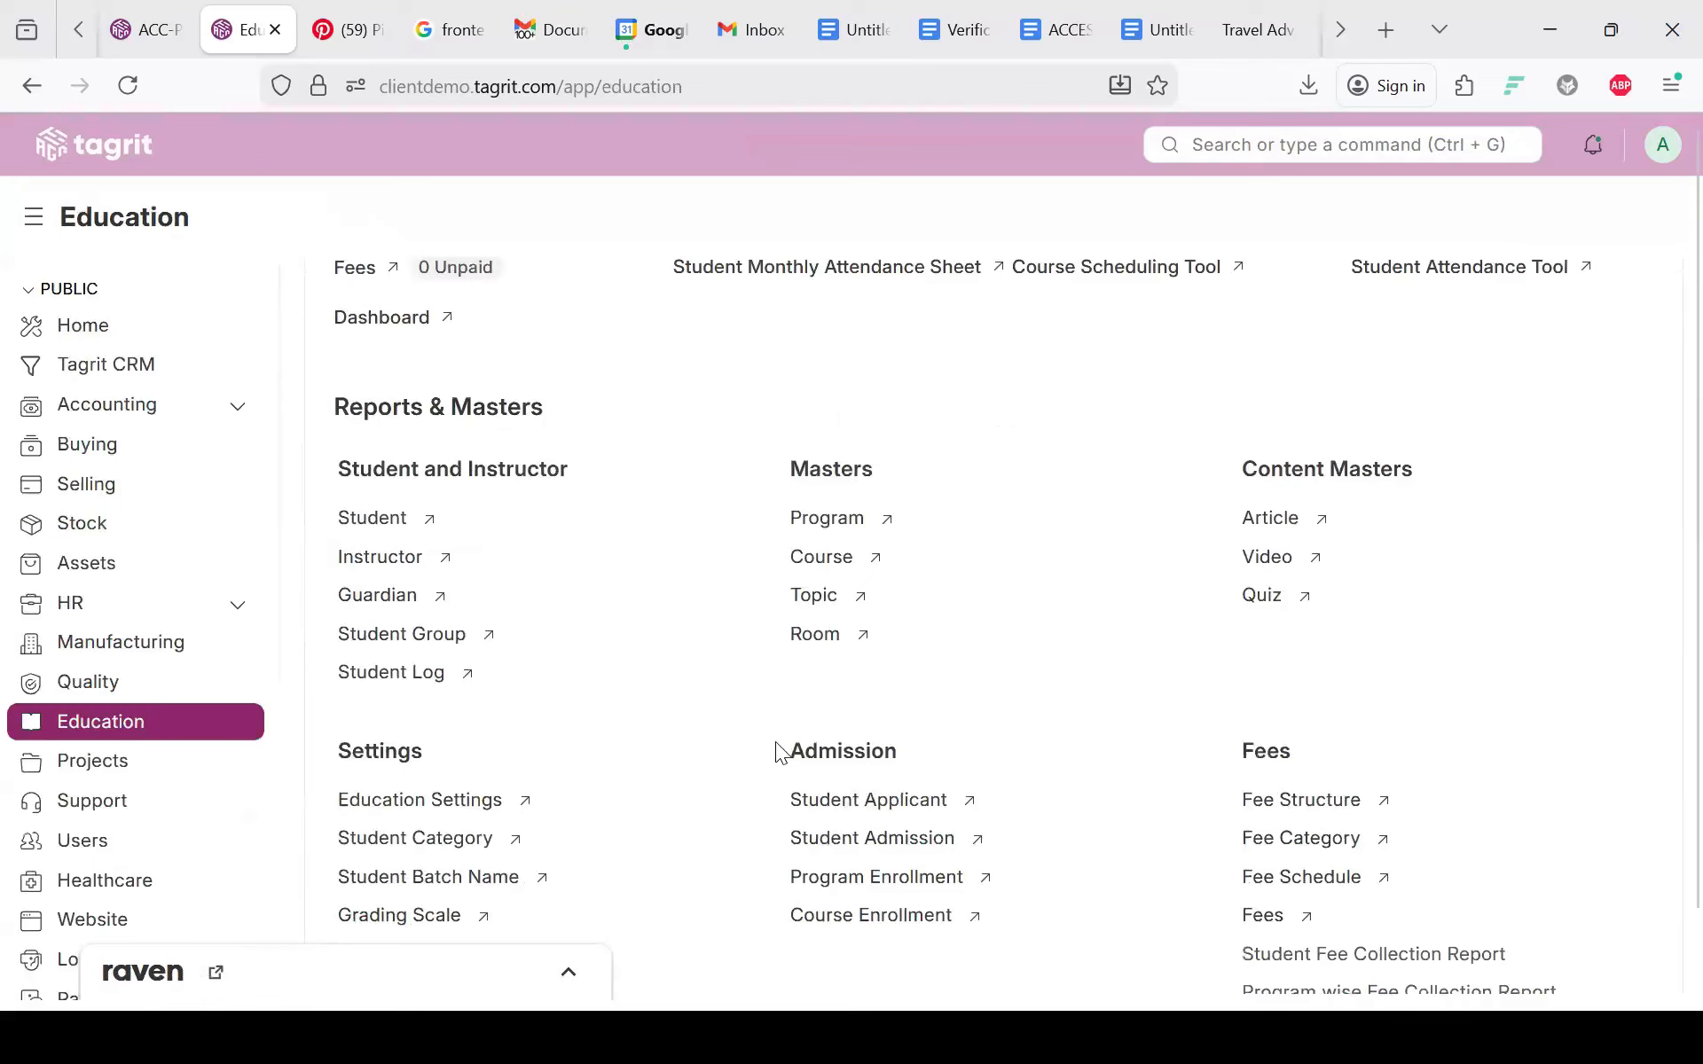
scroll(777, 750, "down", 4)
scroll(777, 750, "down", 1)
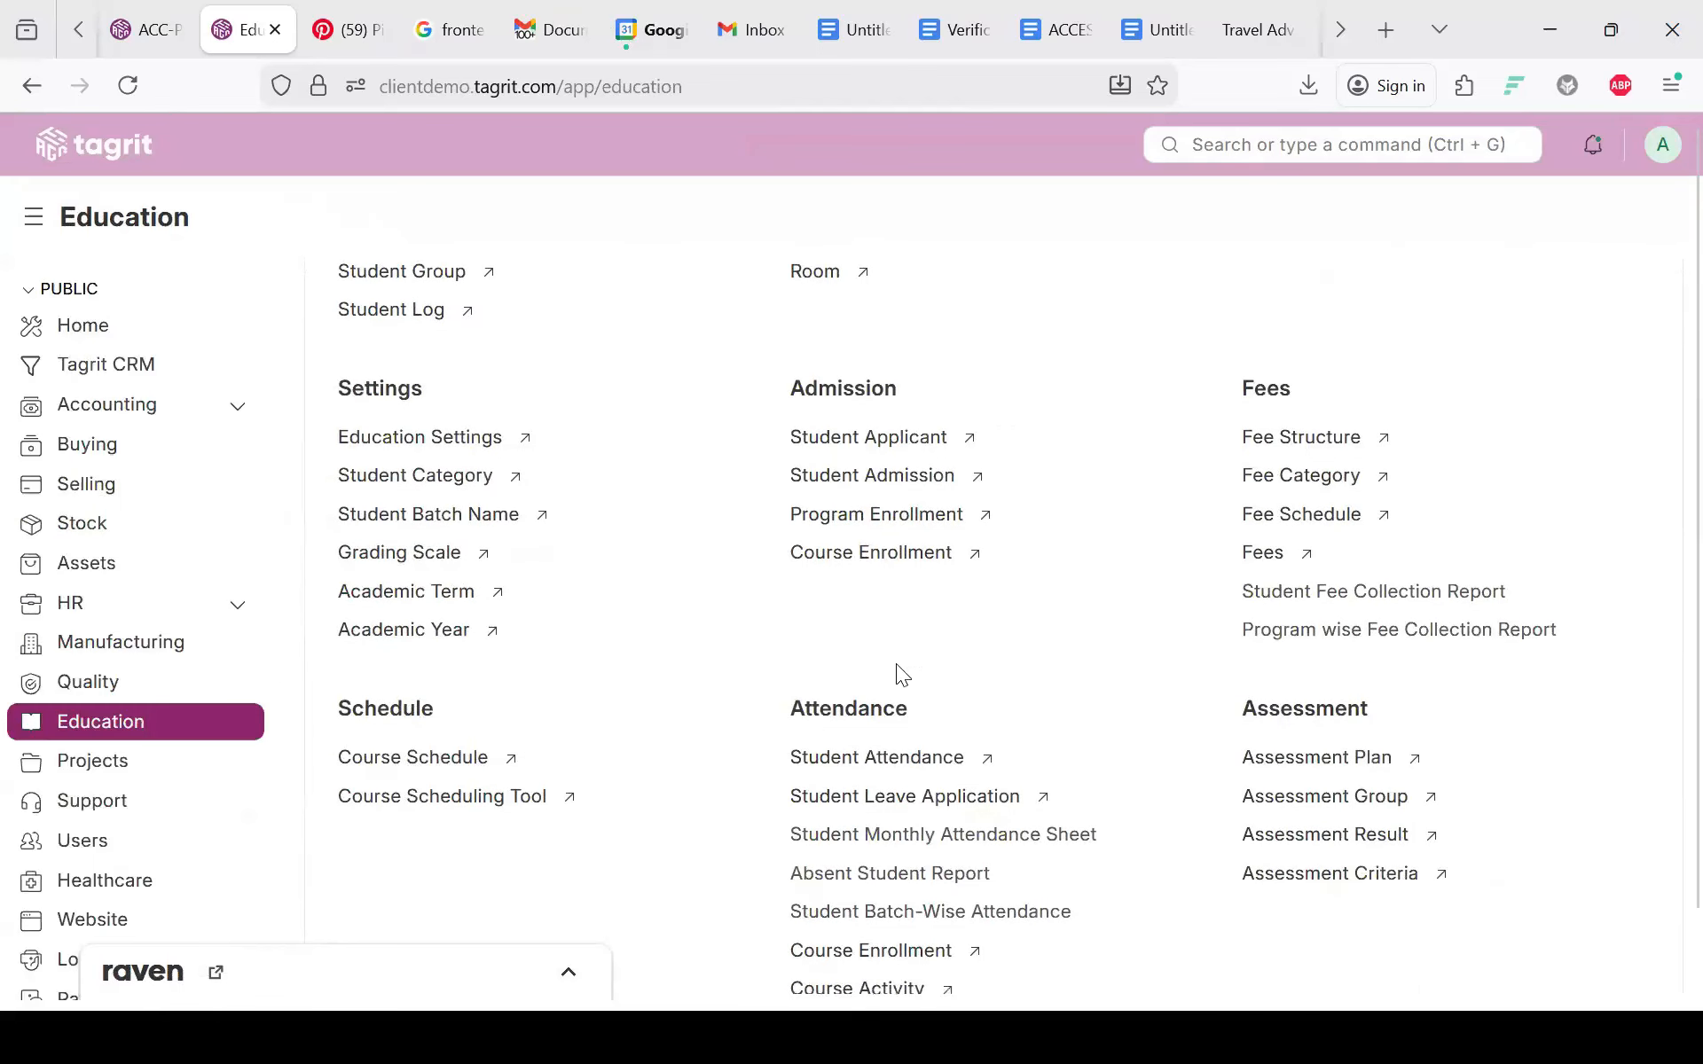
left_click(842, 552)
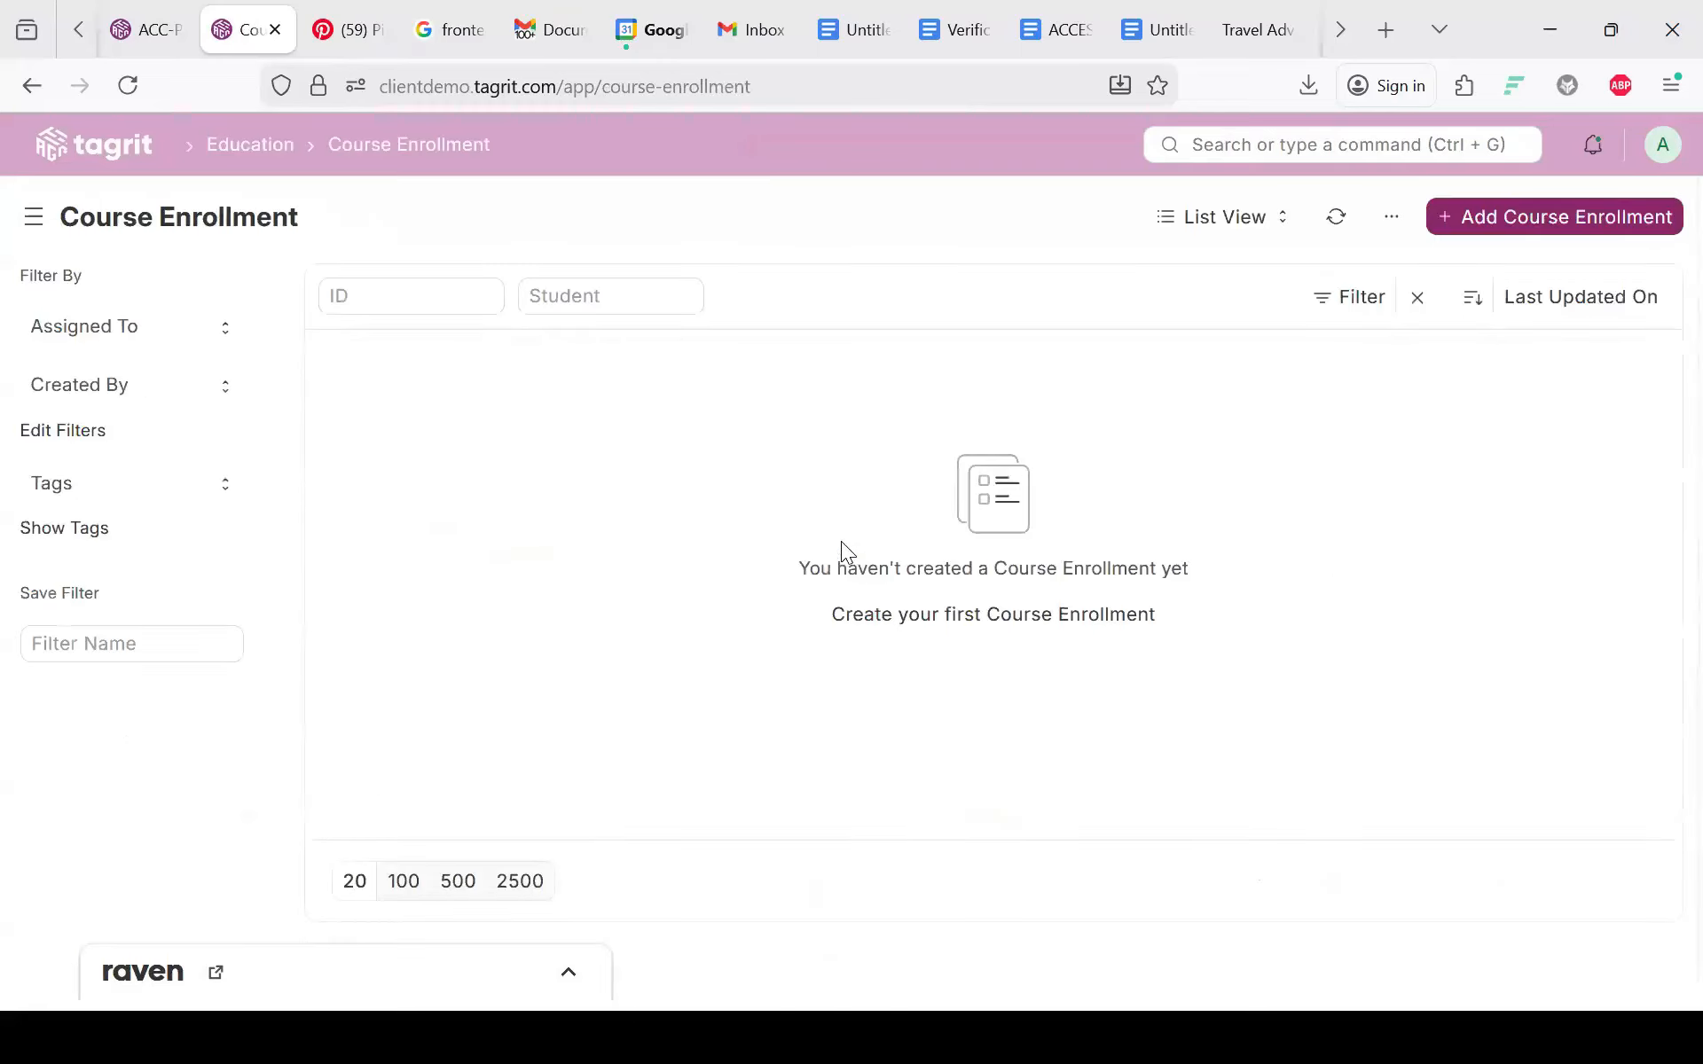
left_click(1508, 213)
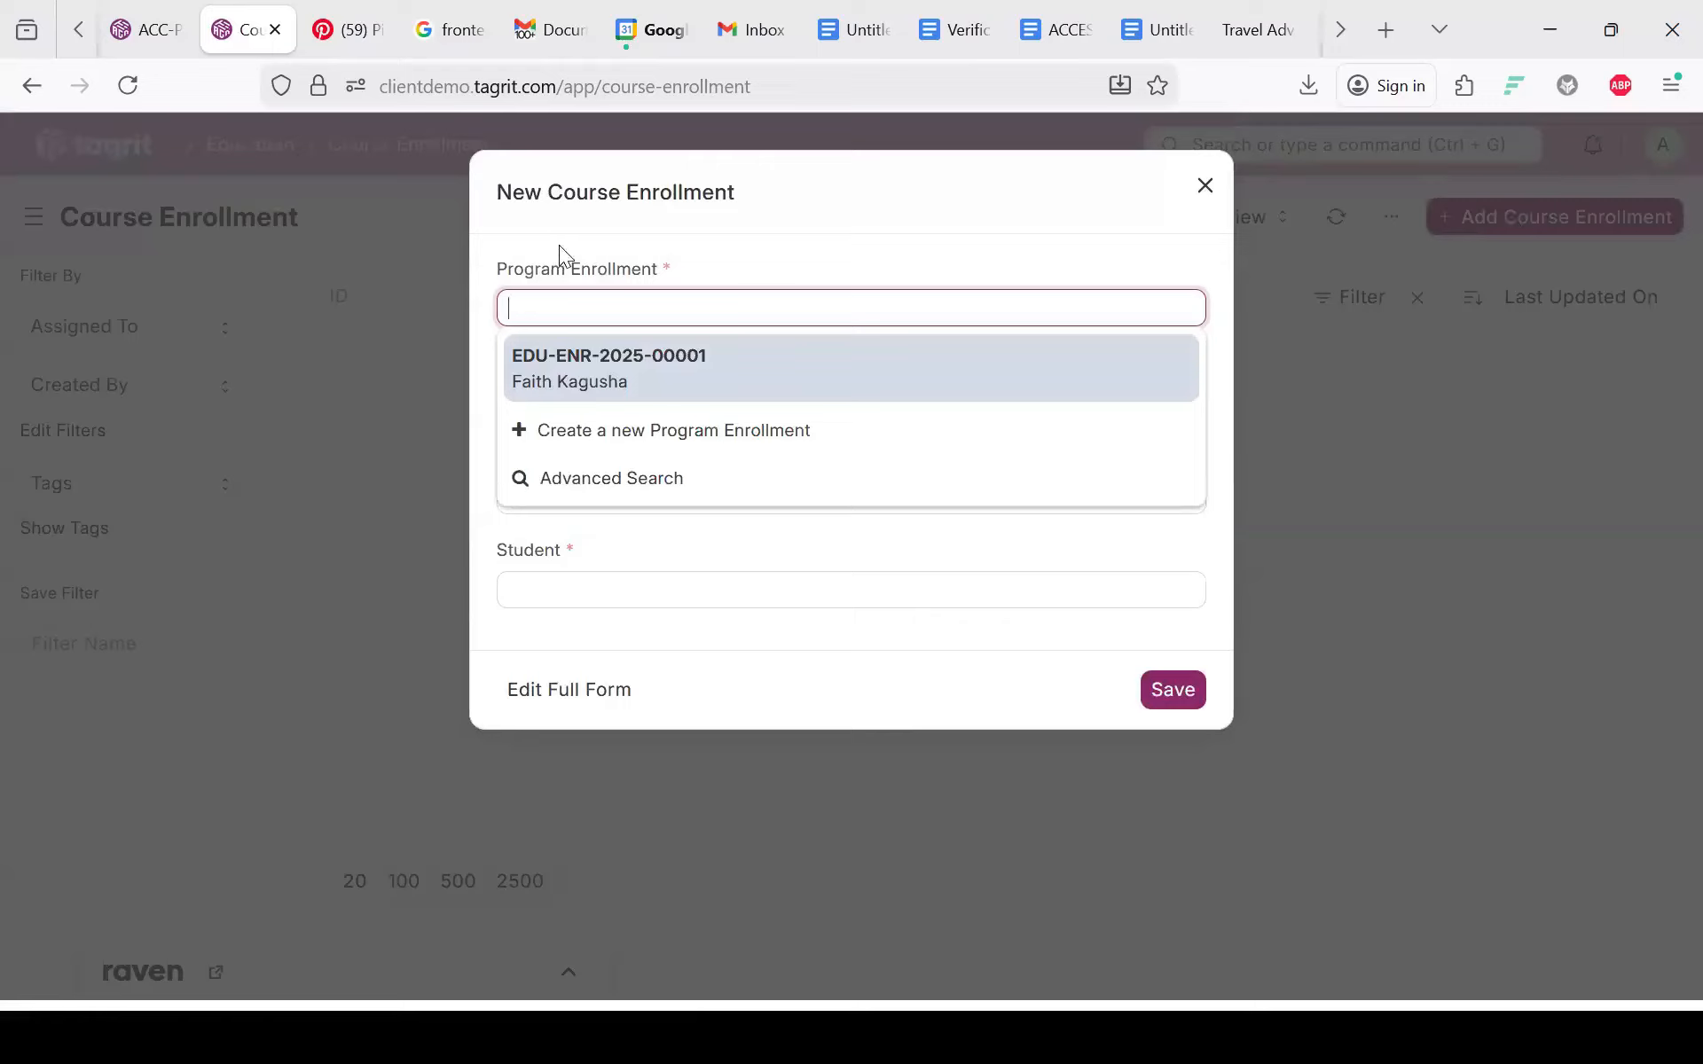
Step: Pick program enrollment EDU-ENR-2025-00001, date it 21-01-2026, and start creating a new course
left_click(577, 373)
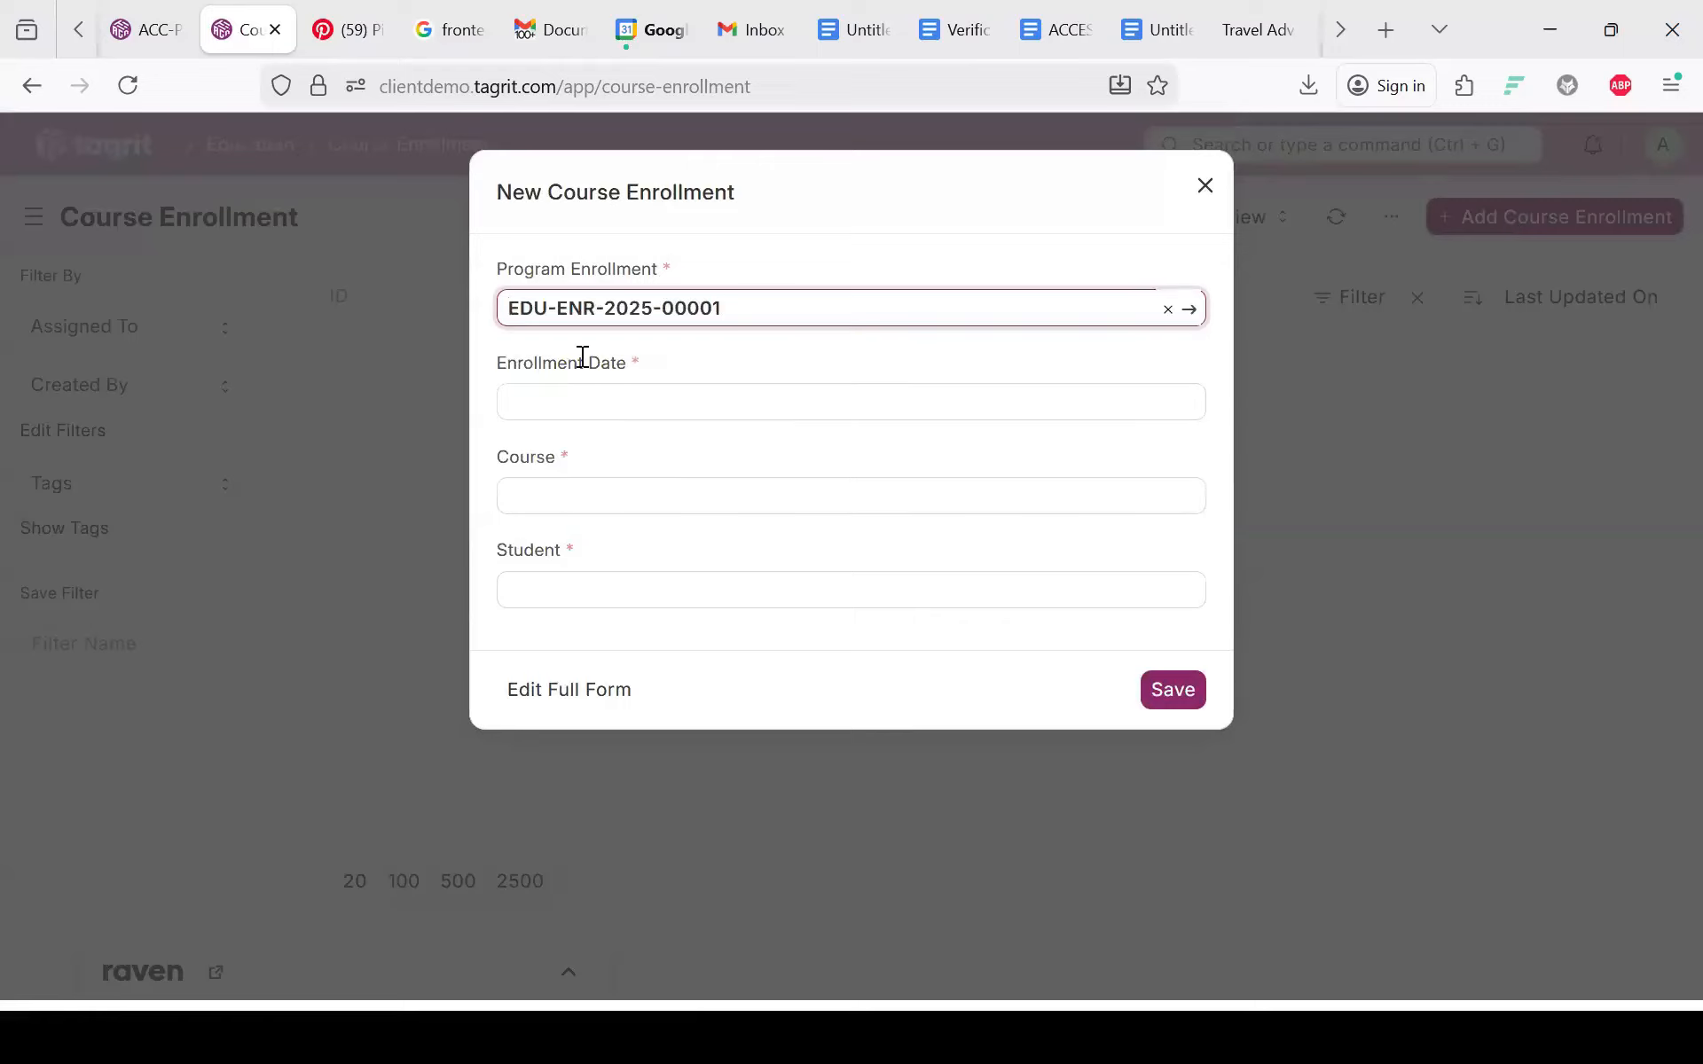
left_click(556, 408)
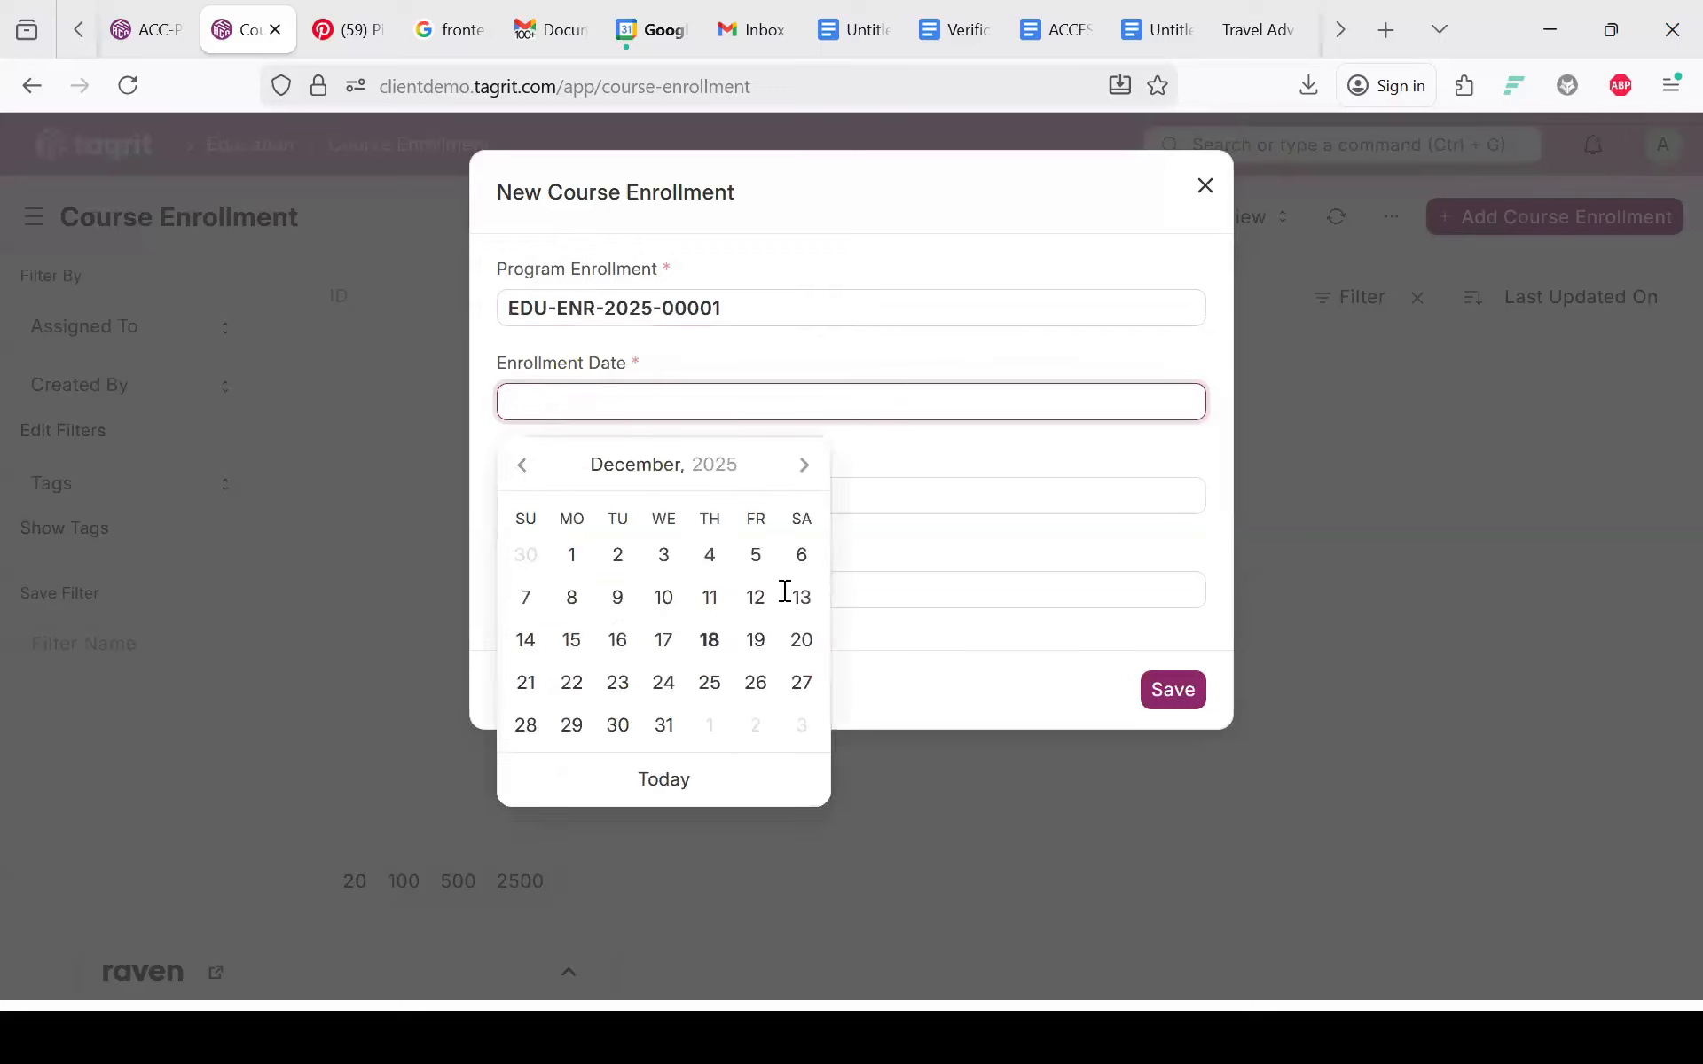
left_click(804, 468)
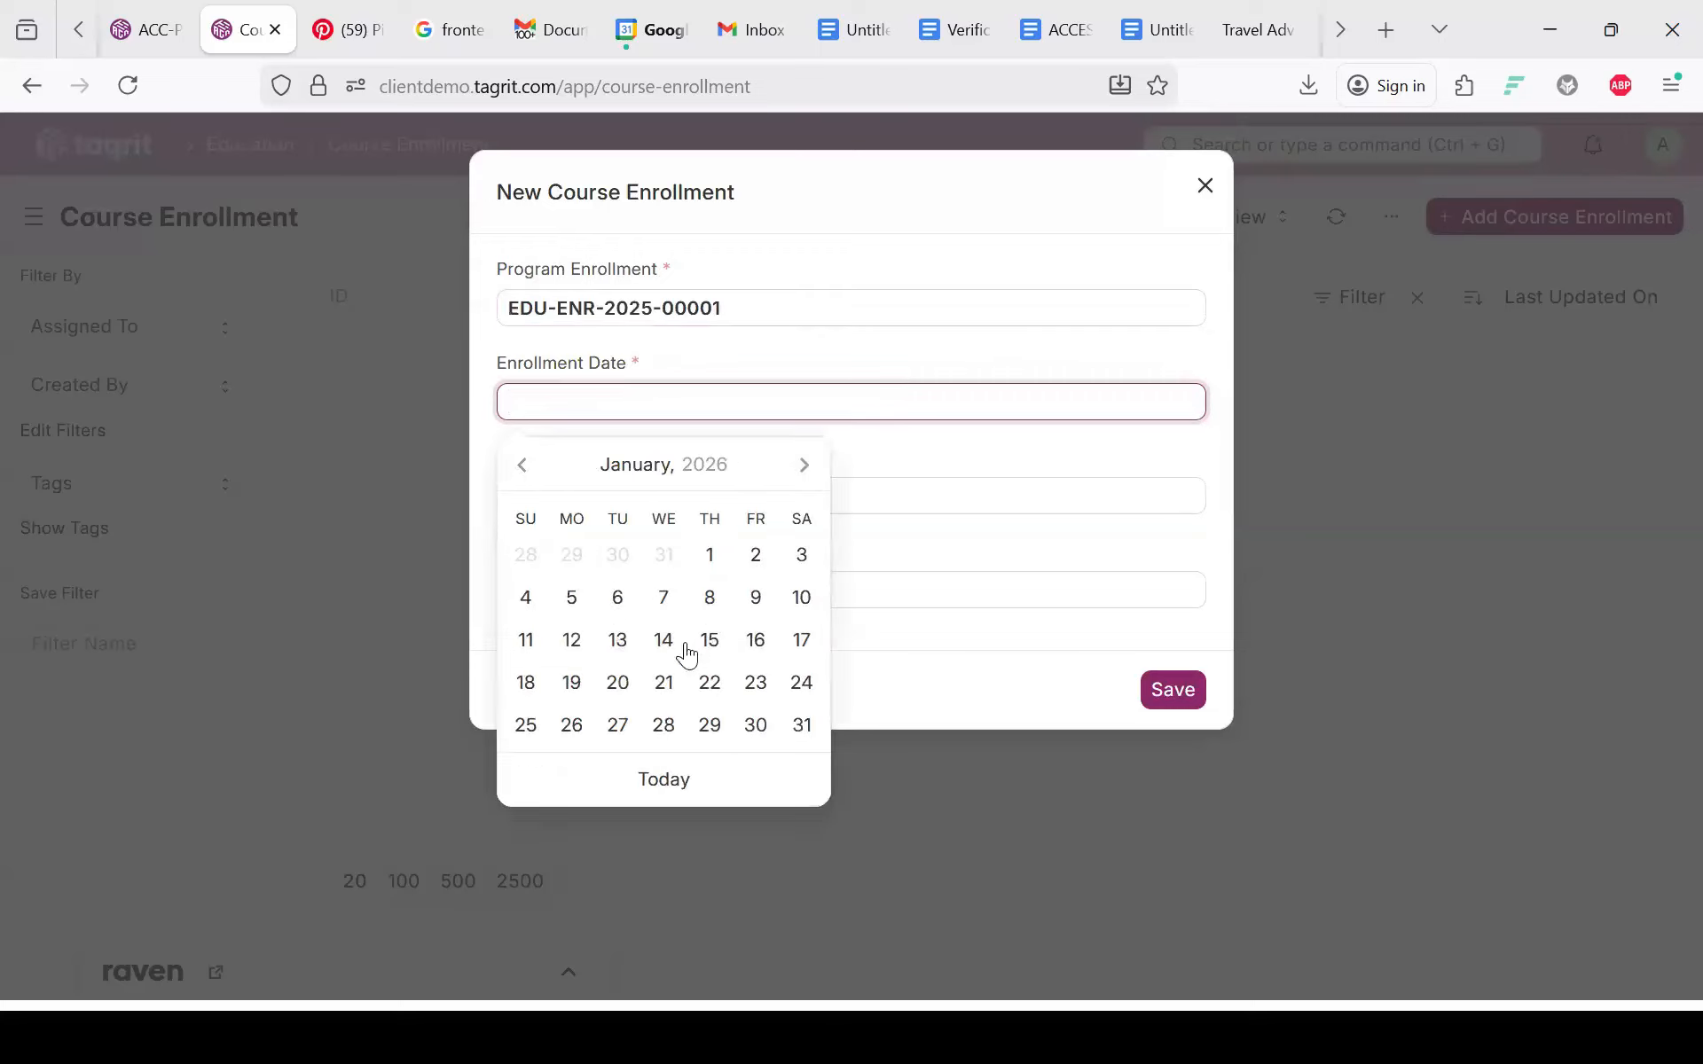
left_click(664, 685)
left_click(524, 509)
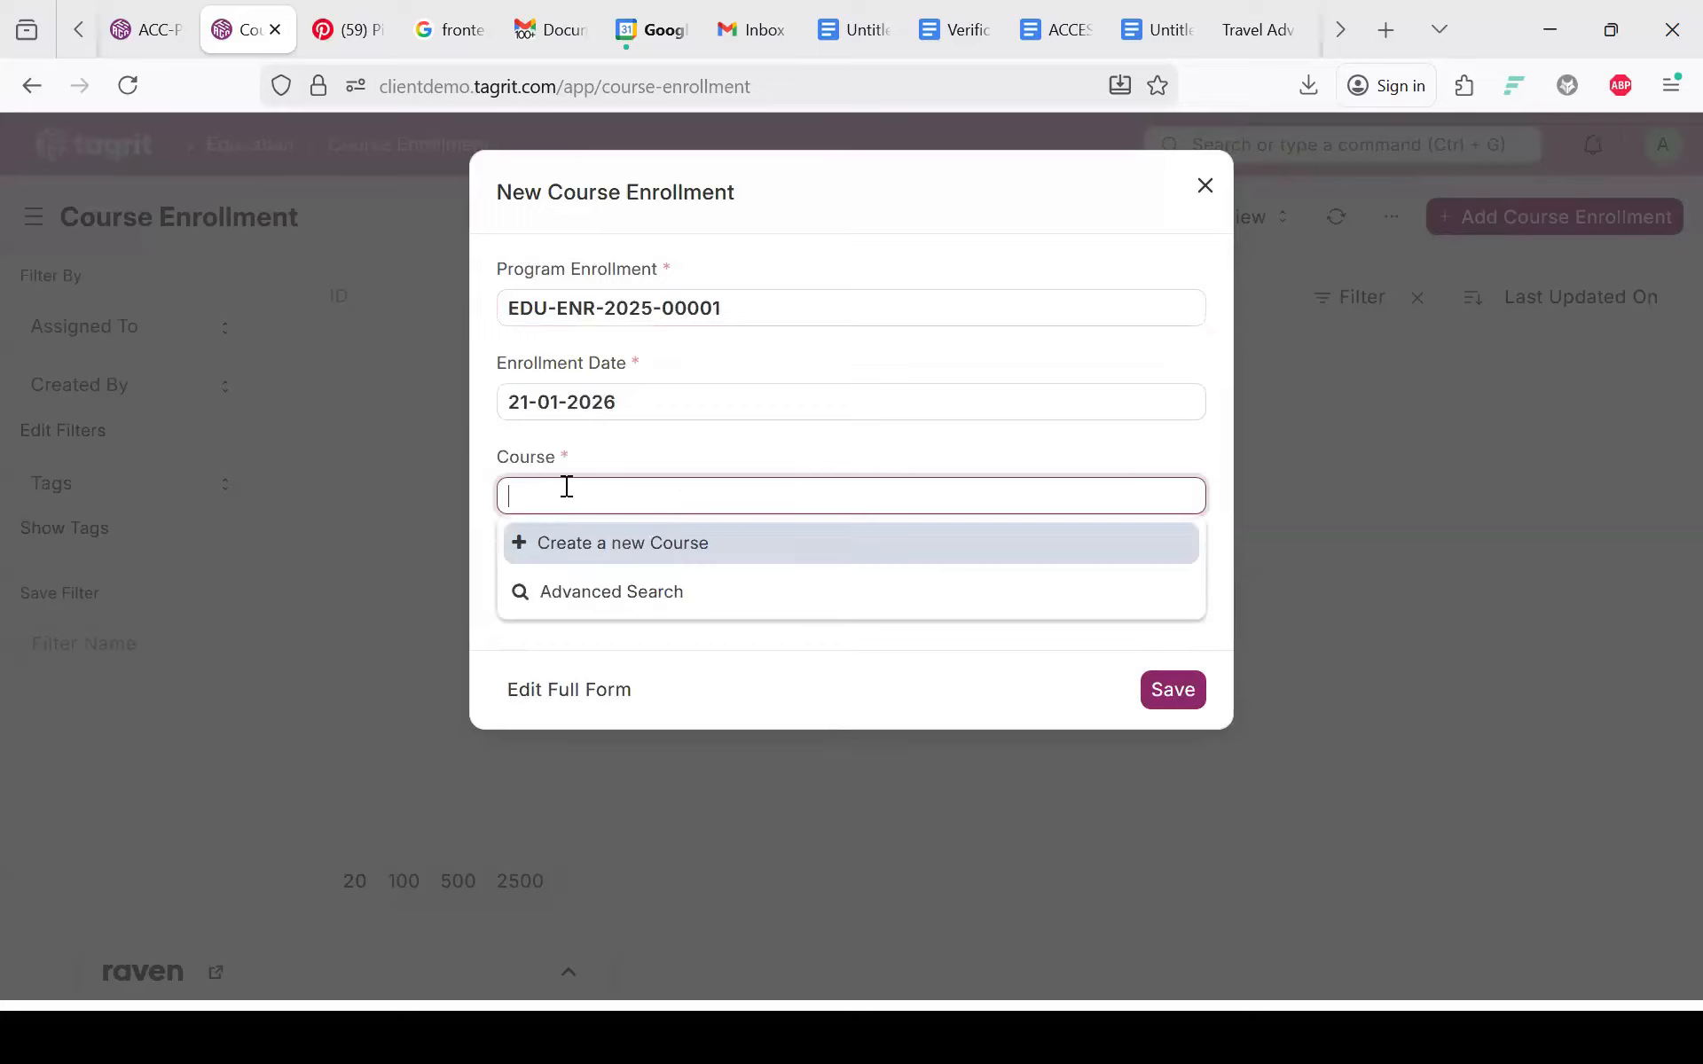
left_click(592, 545)
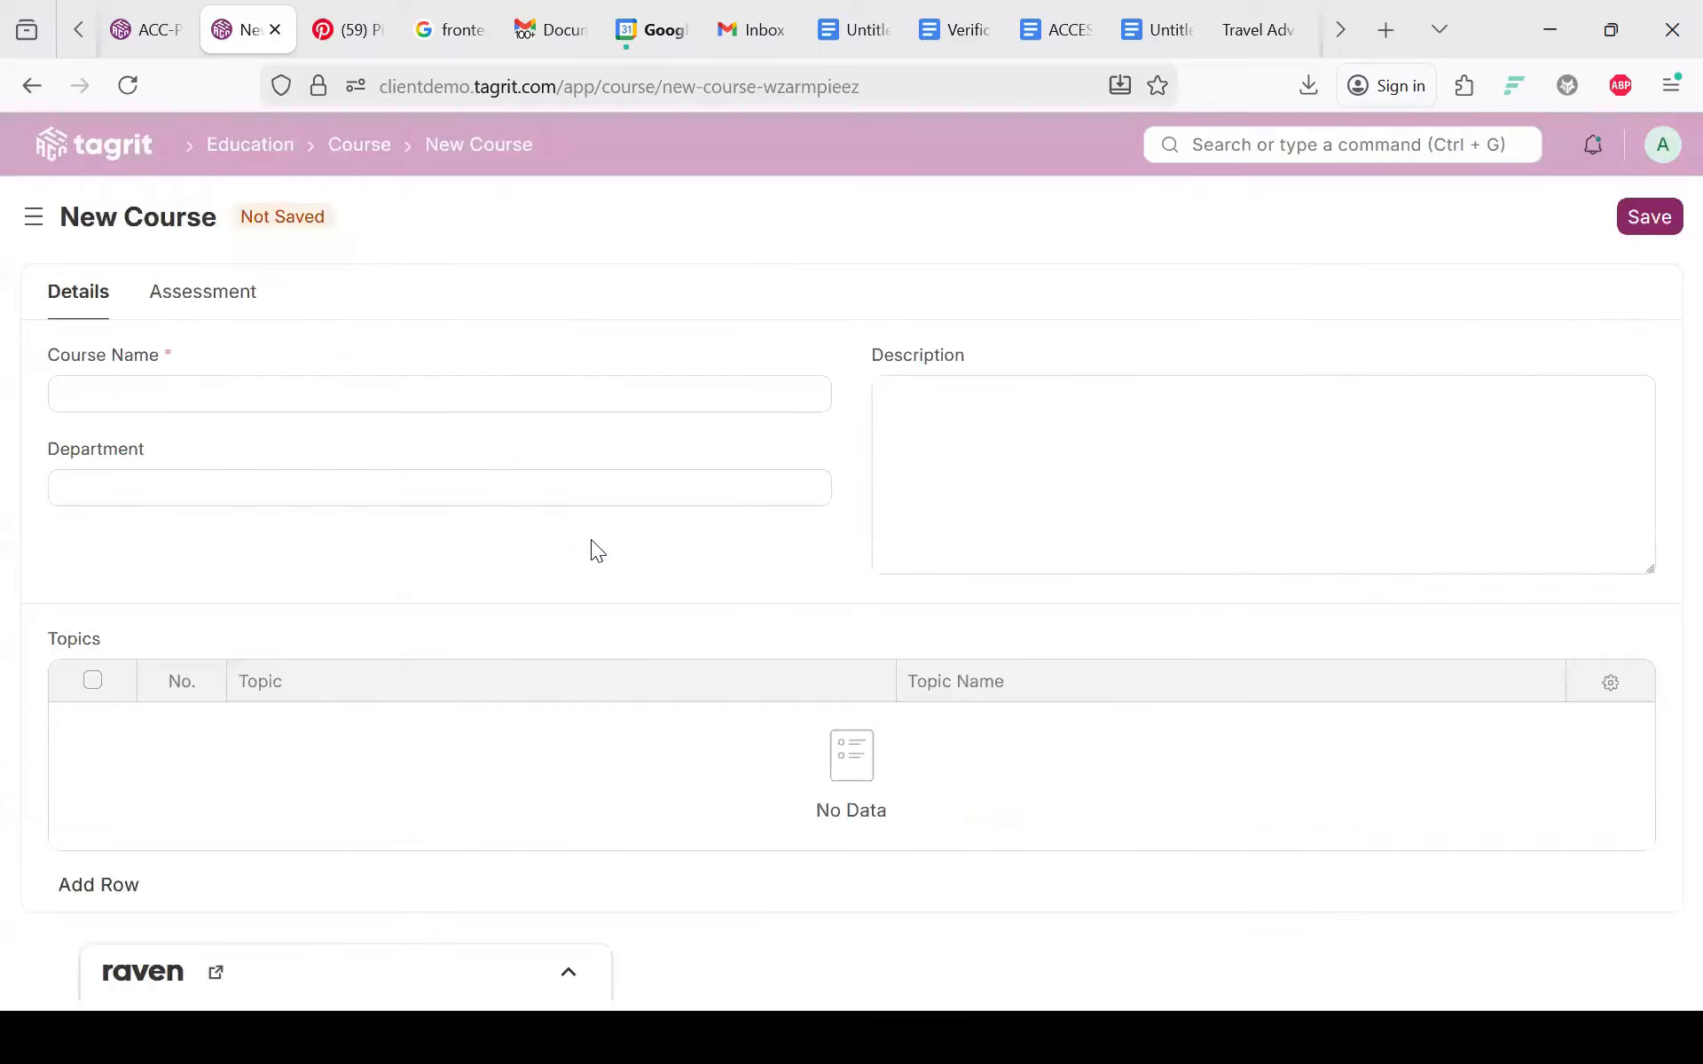
Step: Name the course 'BSC Probability and Statistics', leave Department empty, and save it
left_click(70, 404)
type("Bs")
key("BackSpace")
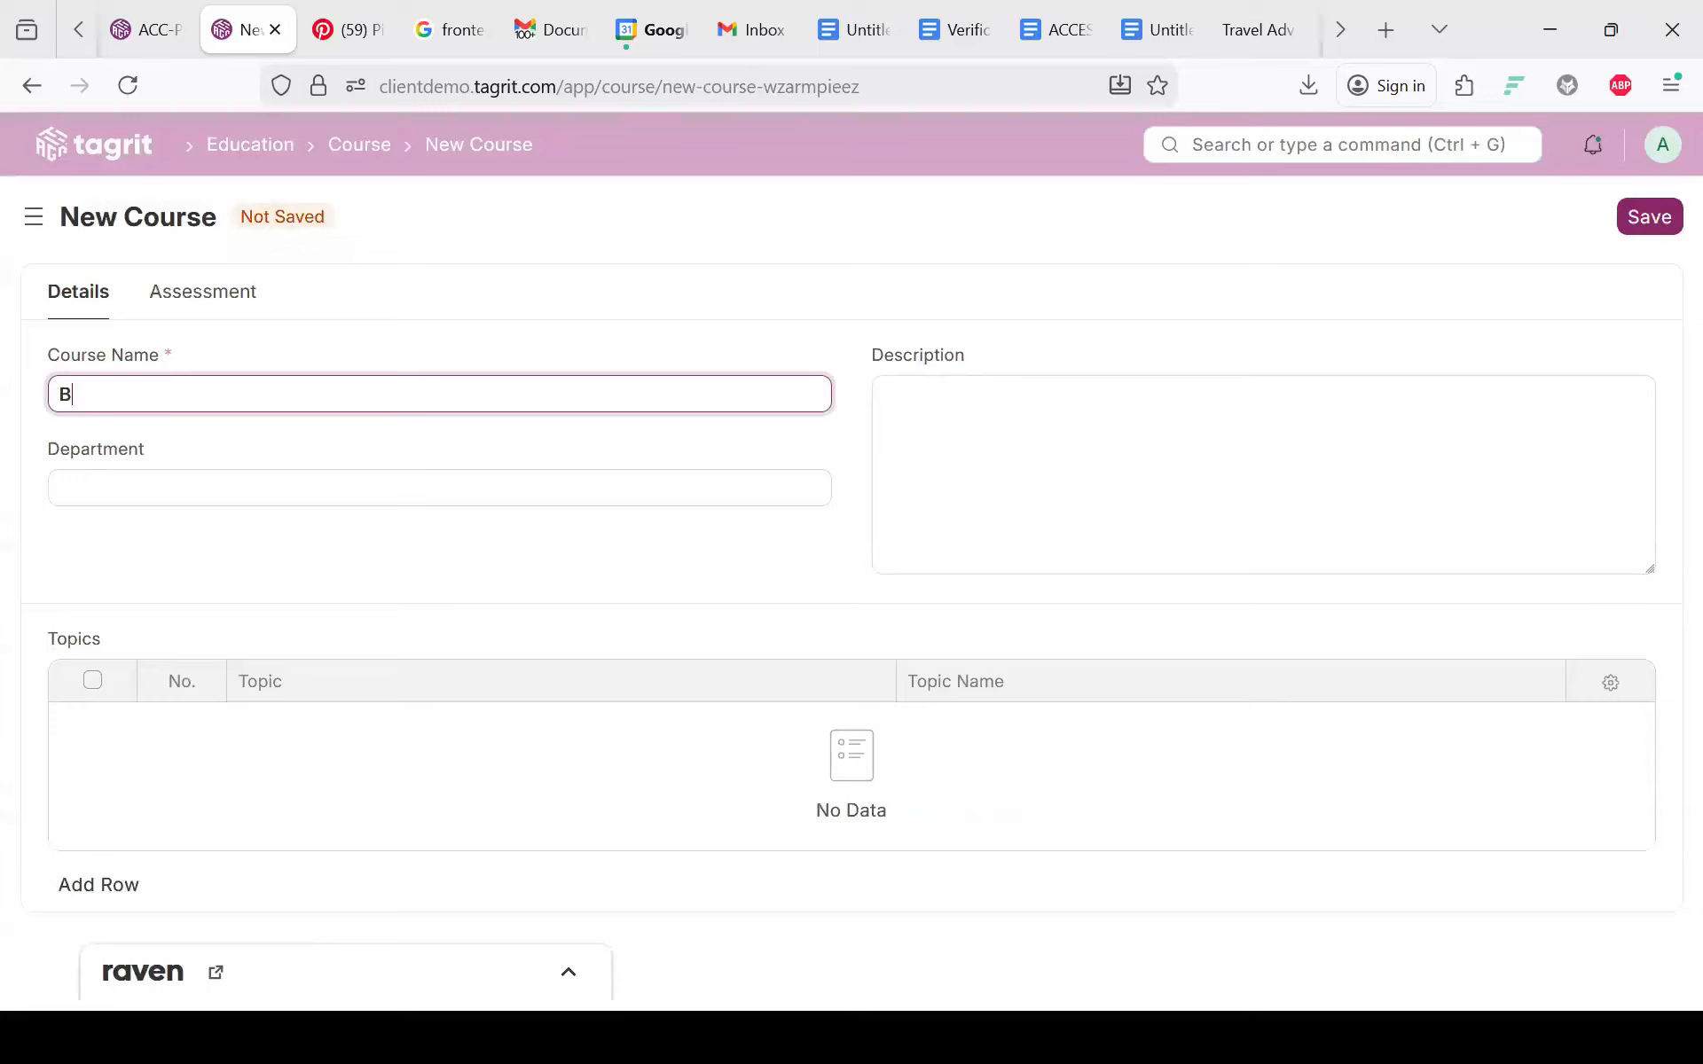
type("SC Probability and ")
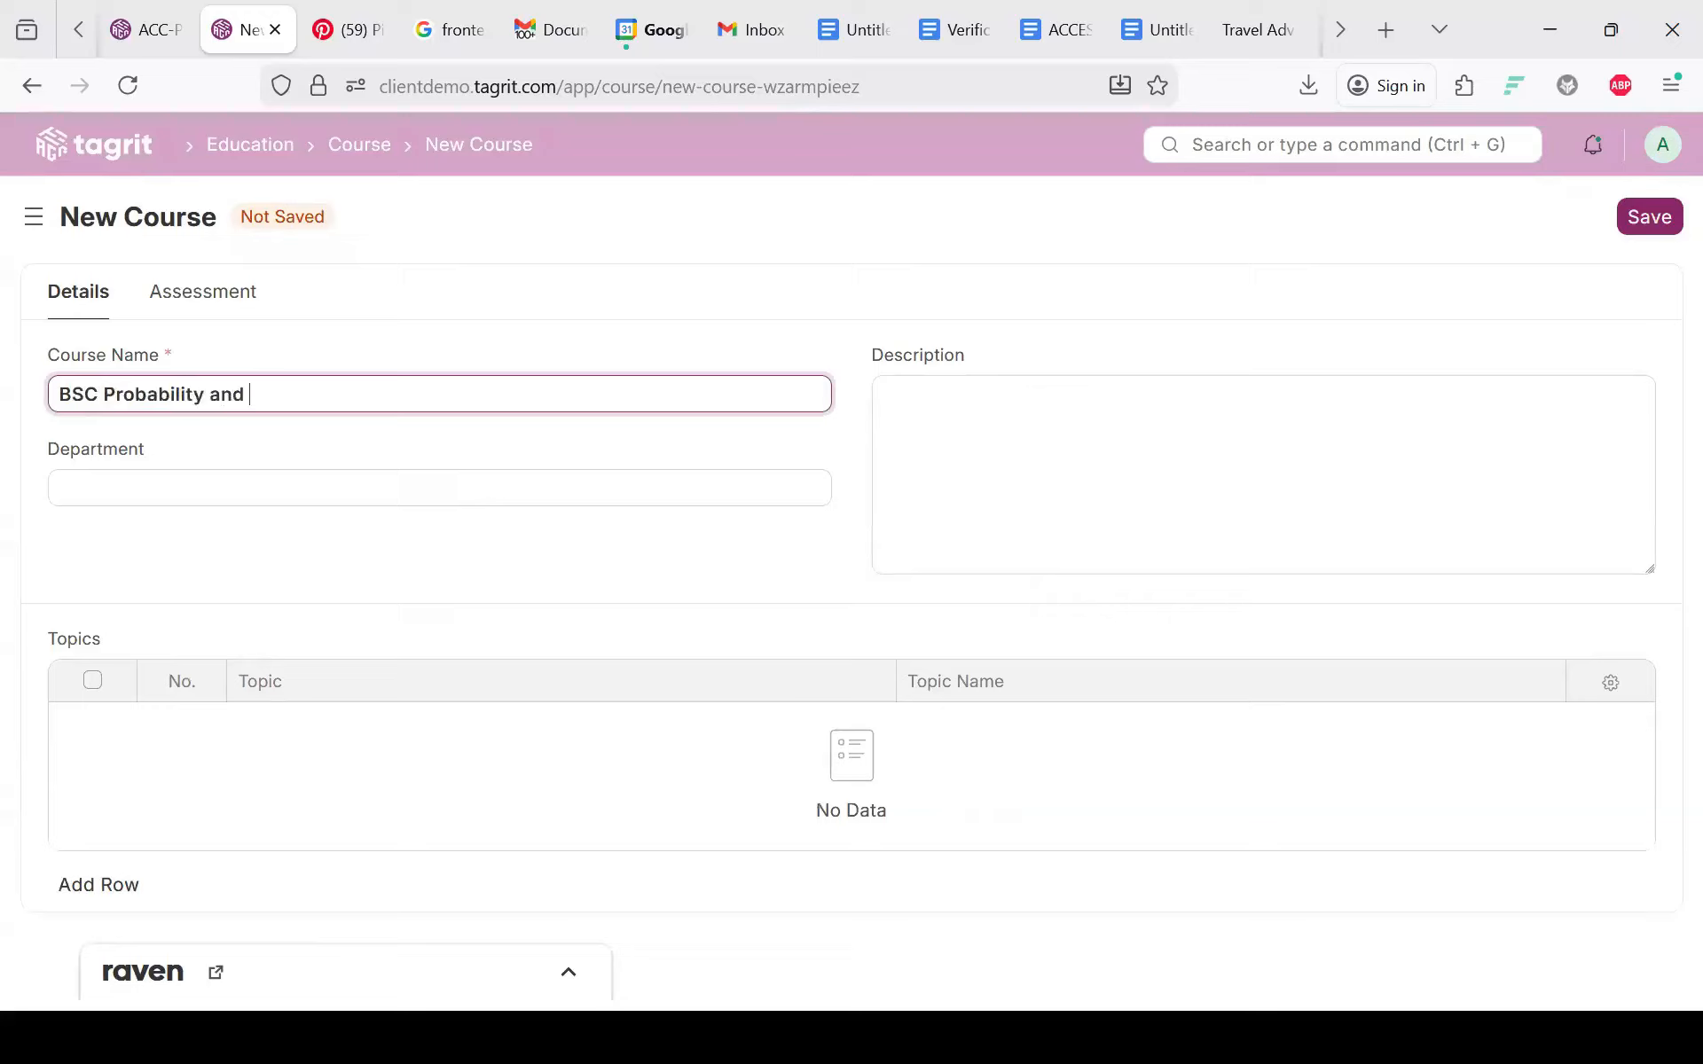
type("Statistics")
left_click(225, 477)
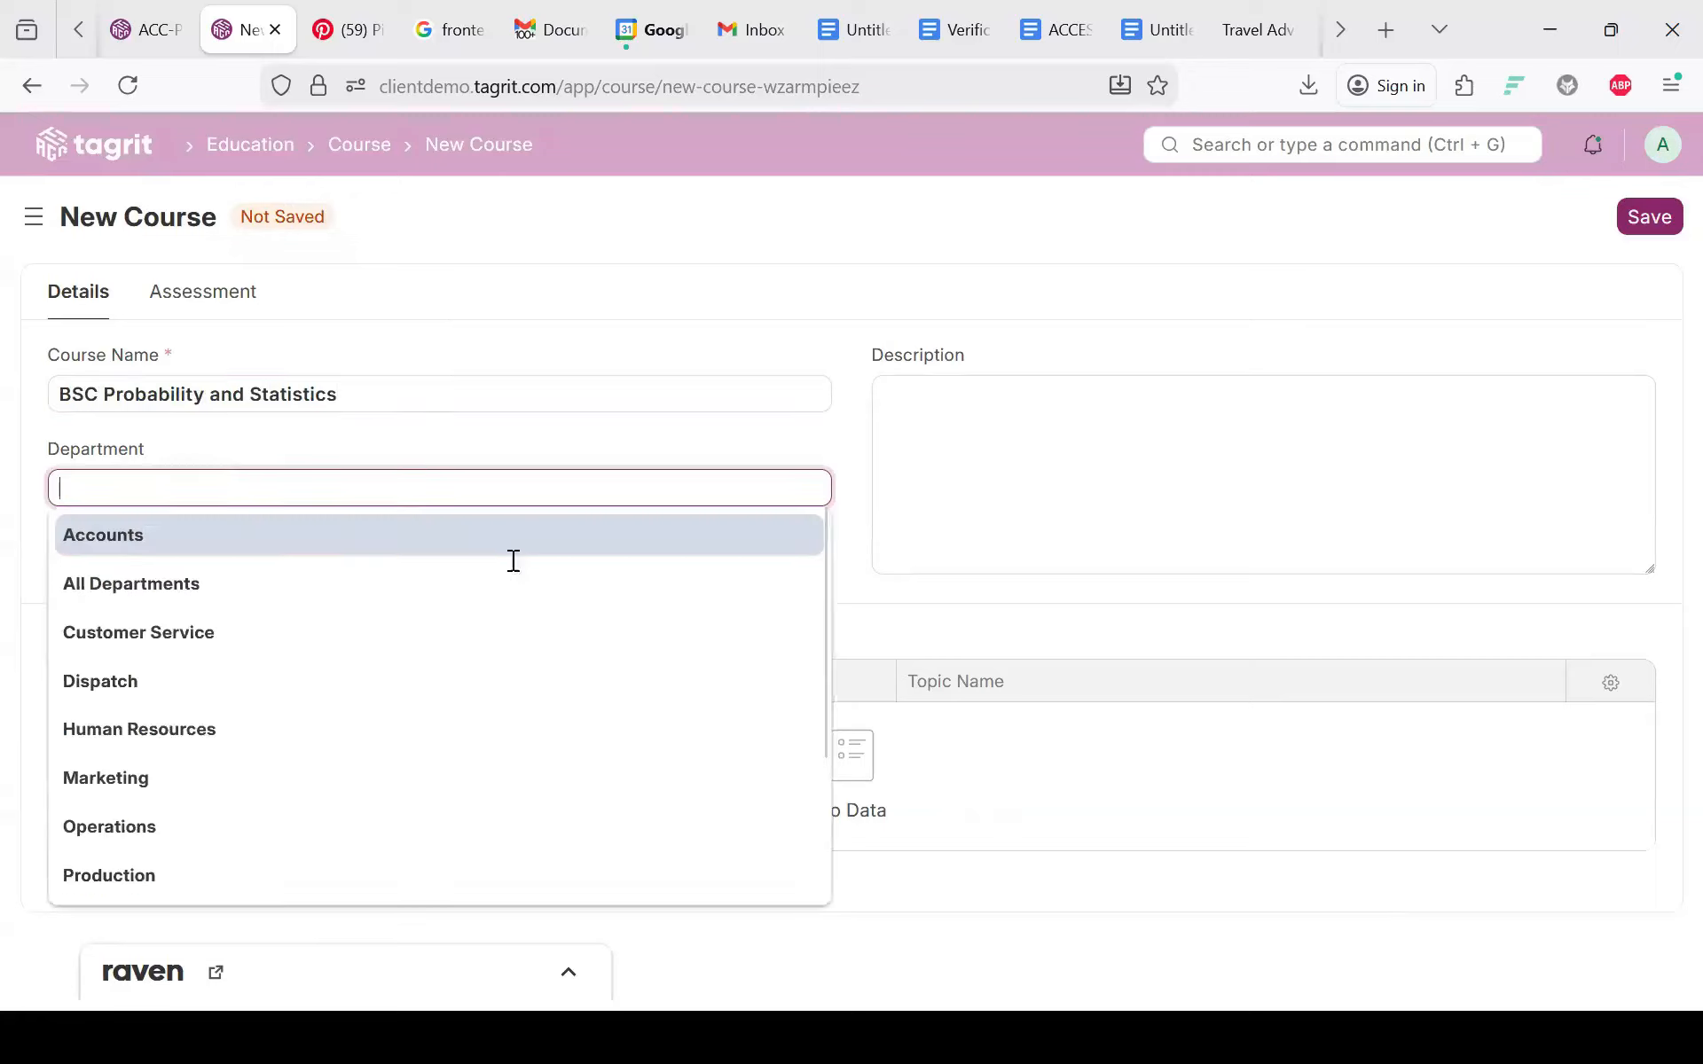
left_click(967, 373)
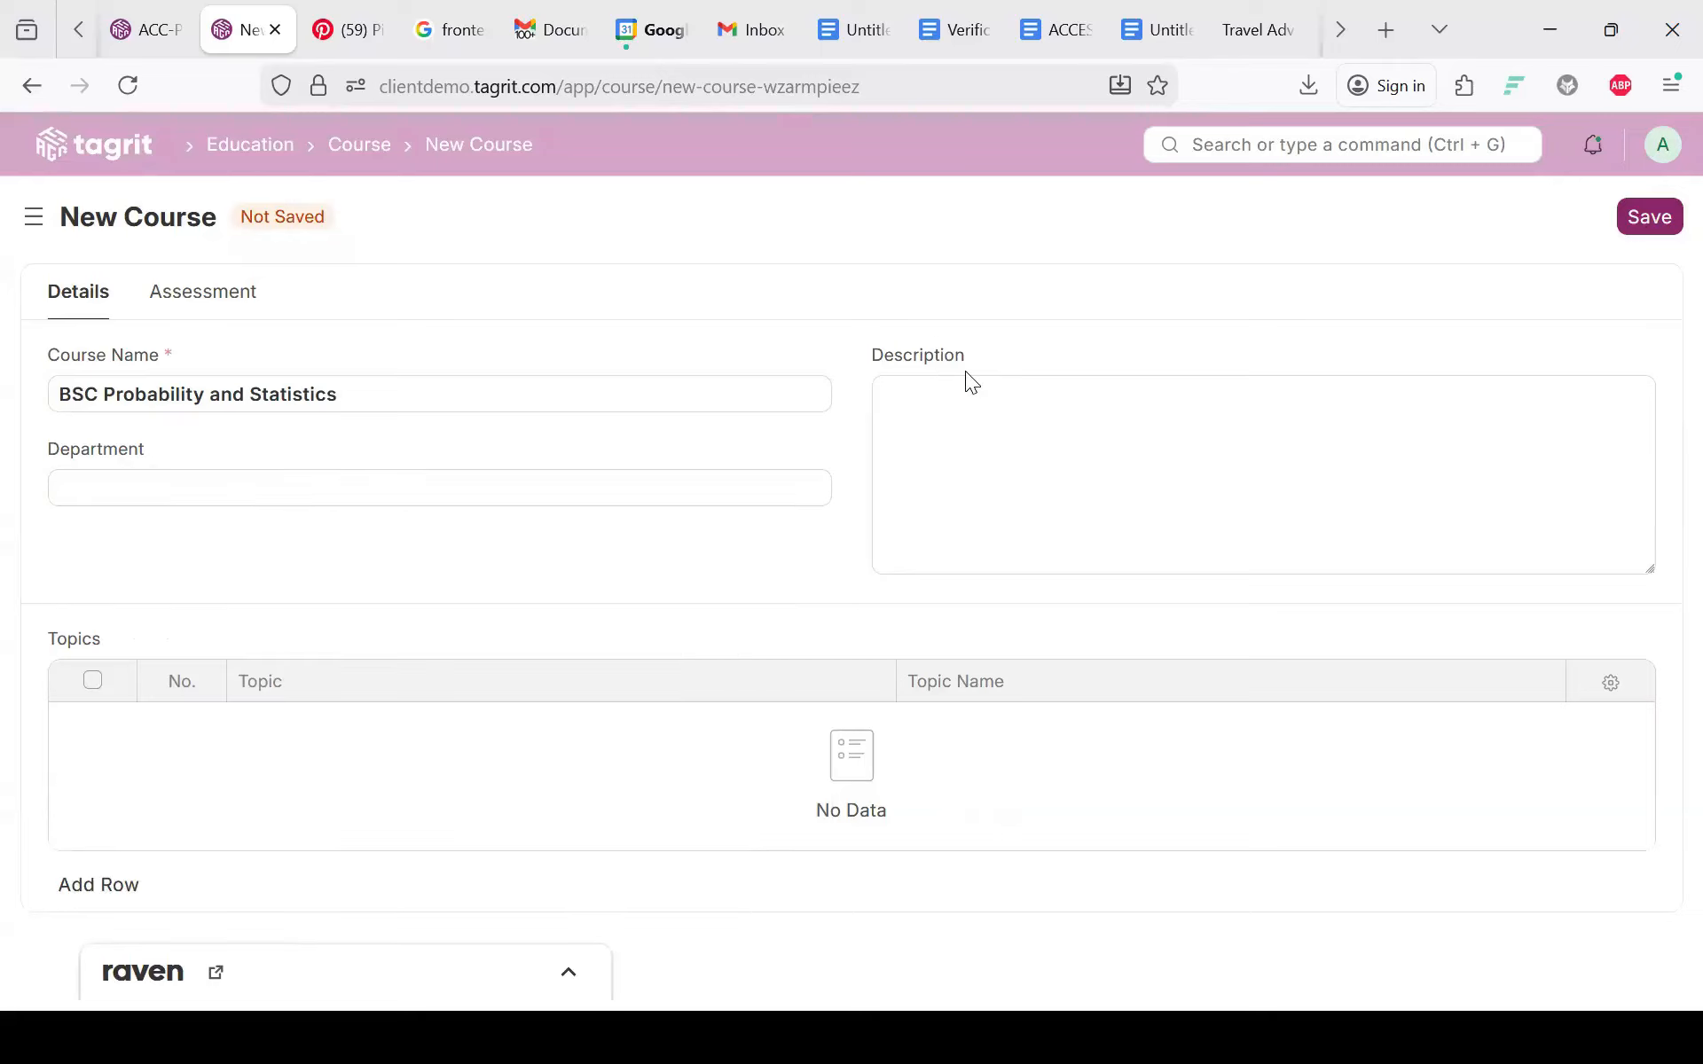
left_click(1623, 226)
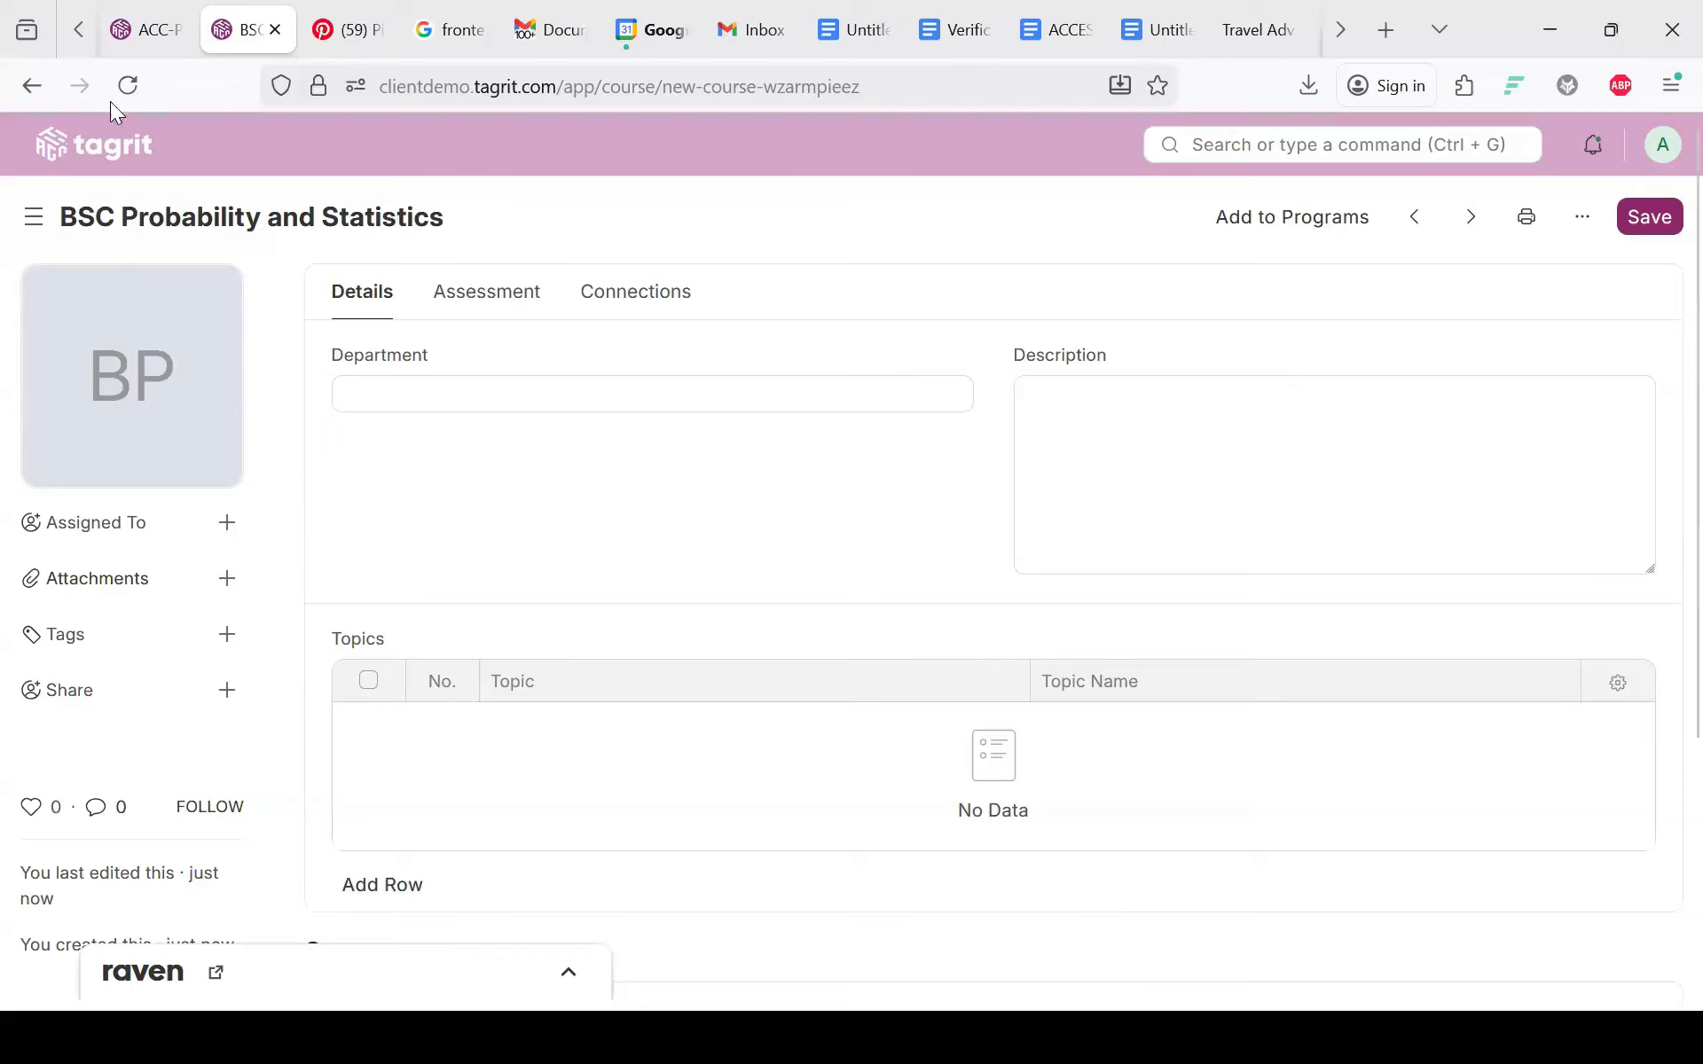
Step: Strip the course part from the page address and load the shortened URL
left_click(603, 87)
key("shift+End")
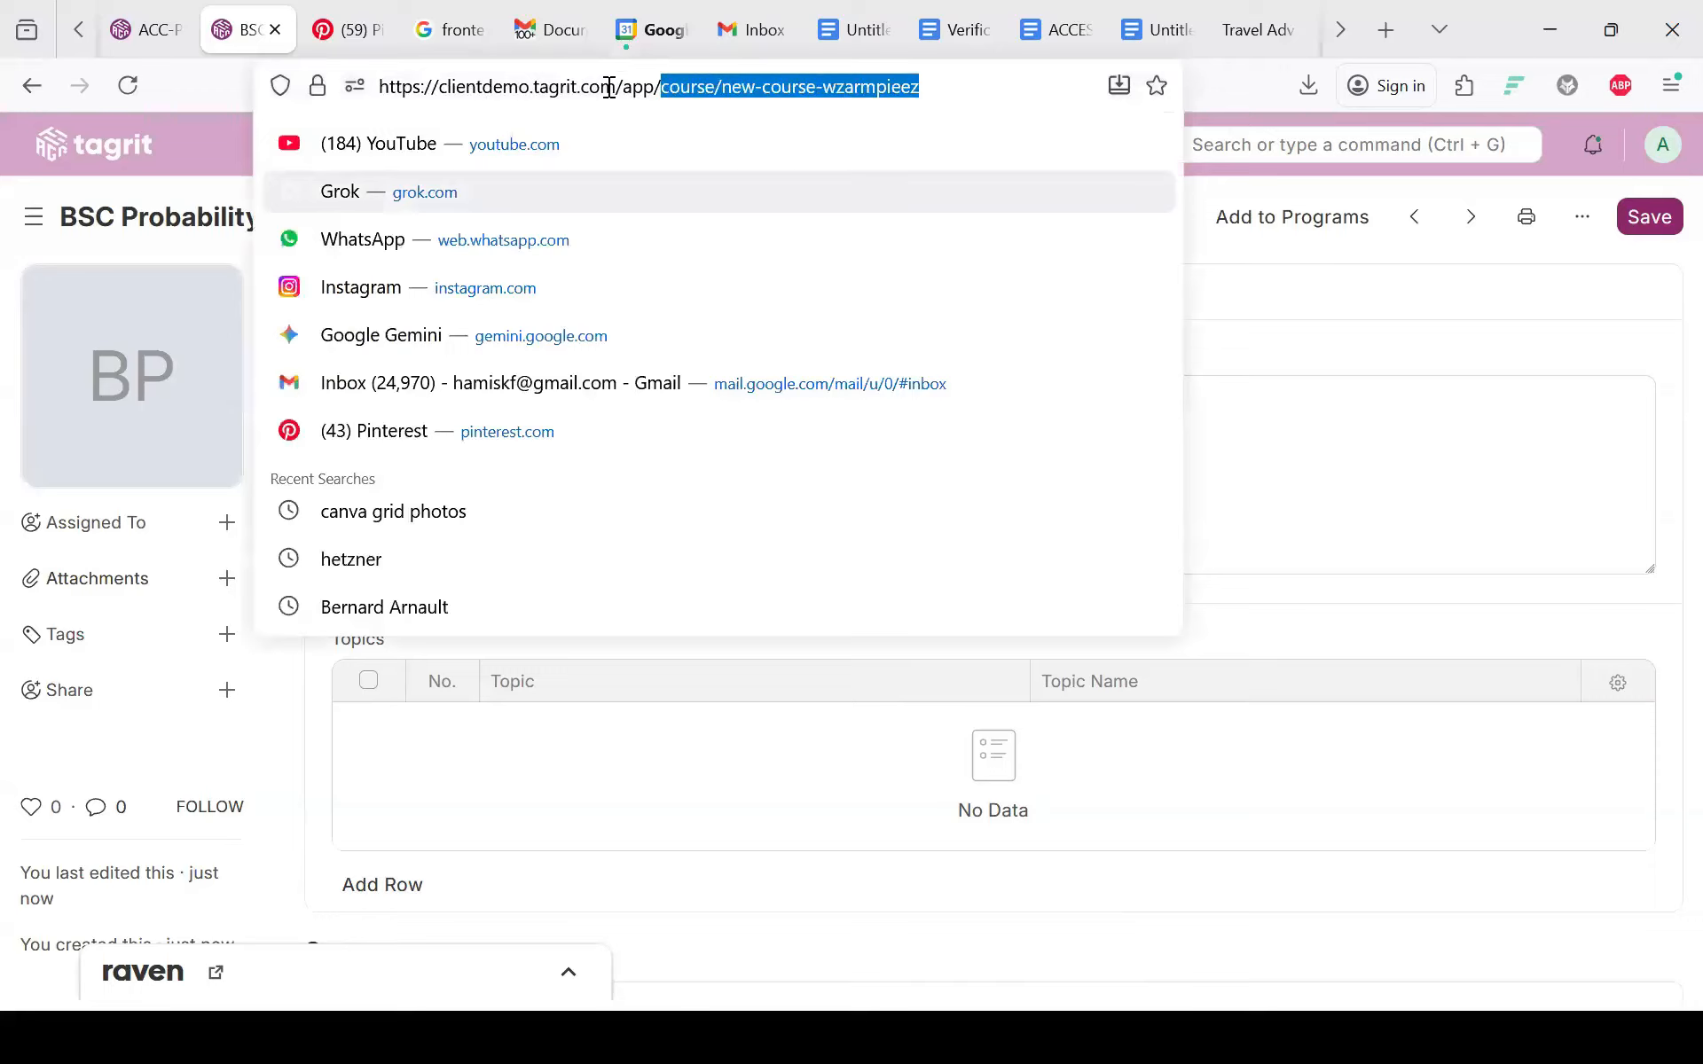
key("BackSpace")
key("Return")
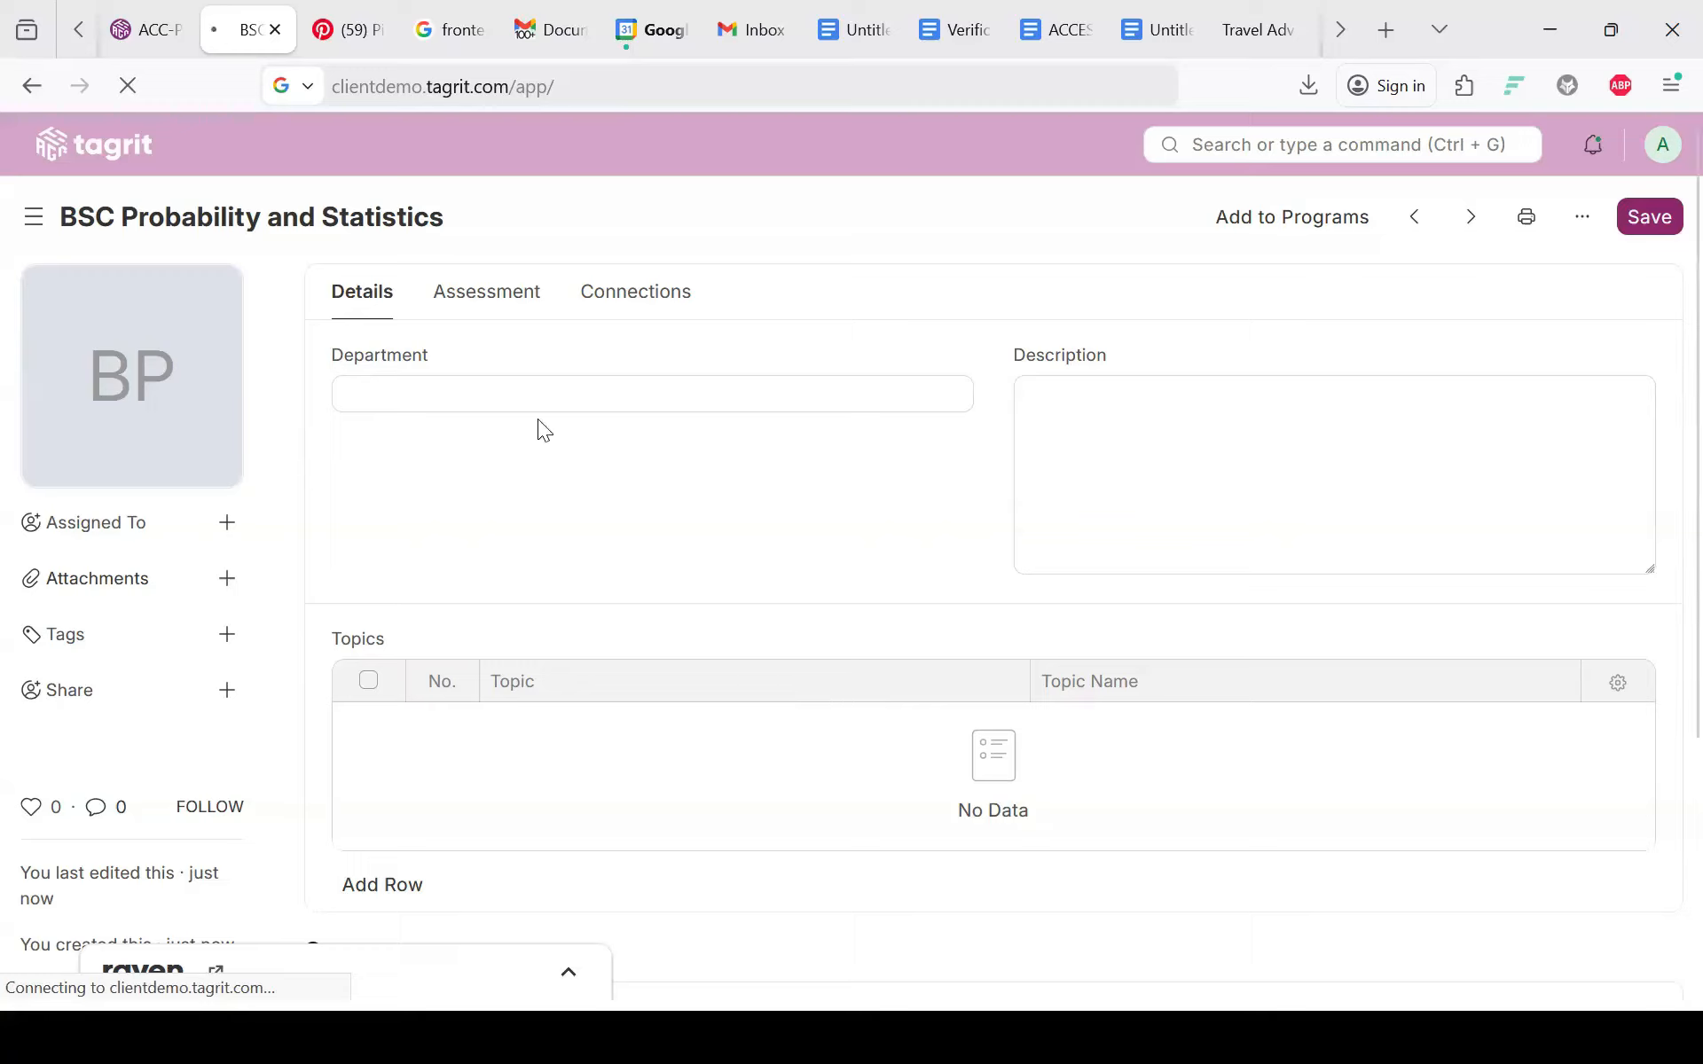
Step: Load the site root clientdemo.tagrit.com and open Course Enrollment from the Education workspace
left_click(419, 89)
left_click(592, 92)
key("BackSpace")
key("BackSpace")
key("BackSpace")
key("BackSpace")
key("Return")
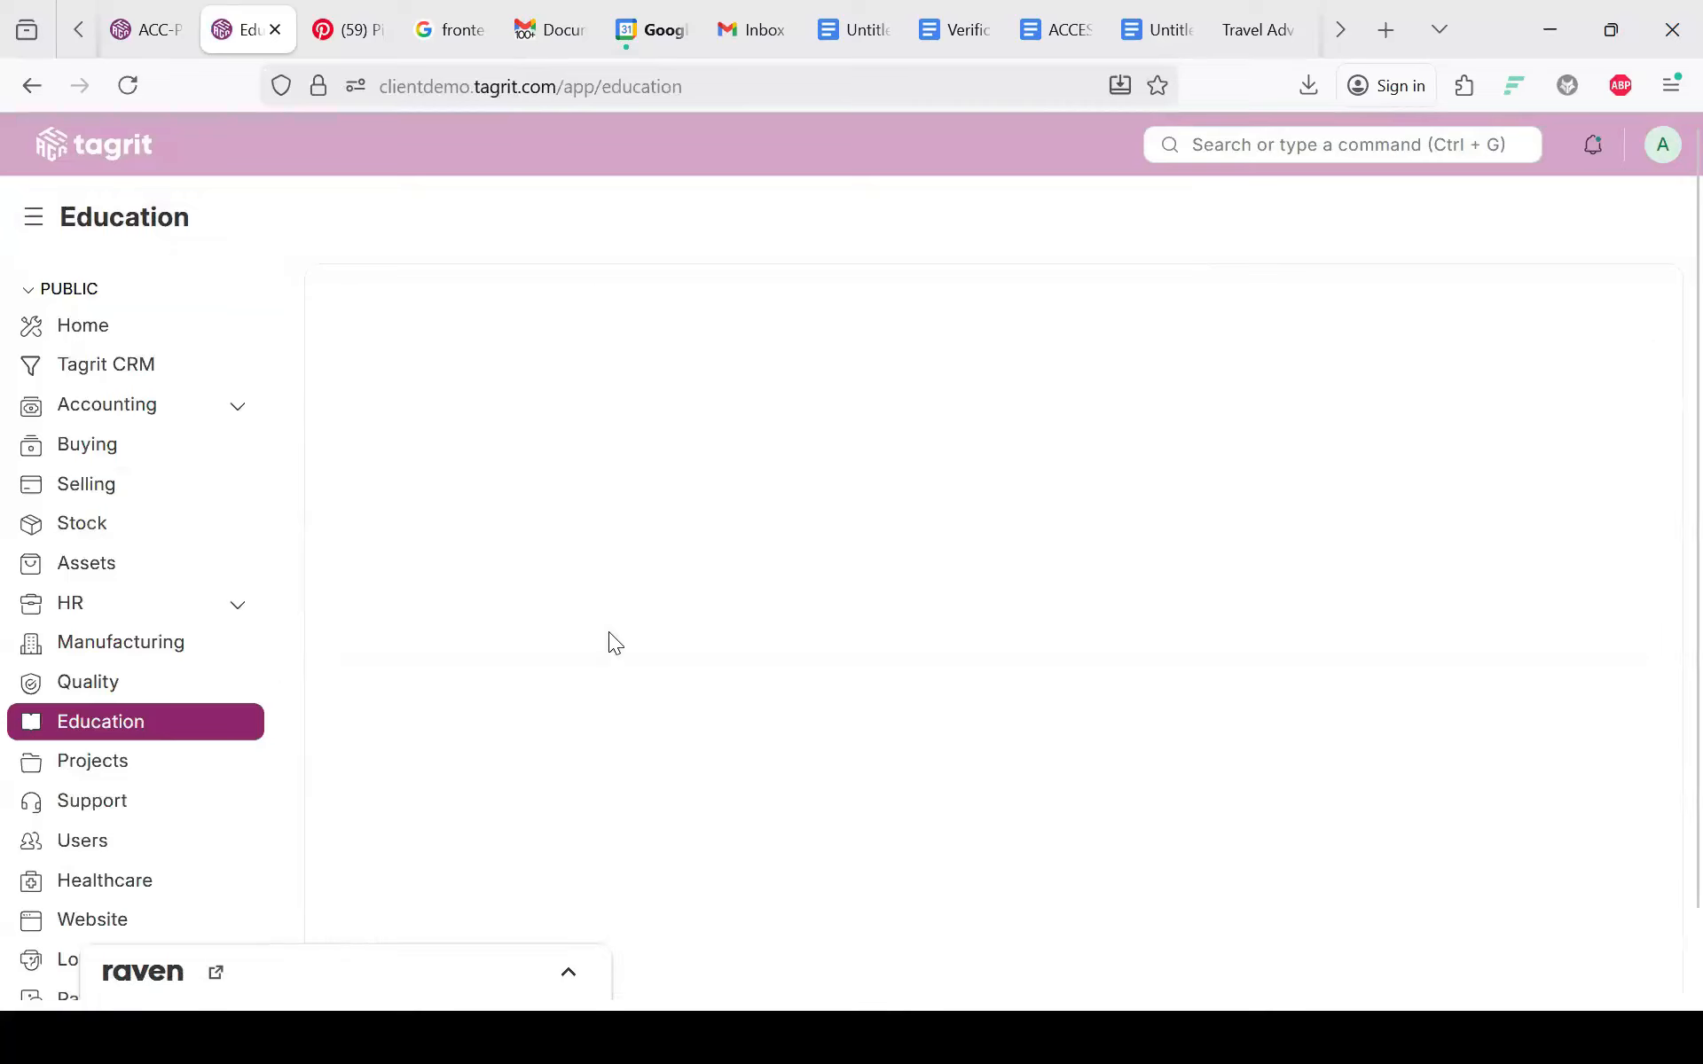
scroll(596, 748, "down", 10)
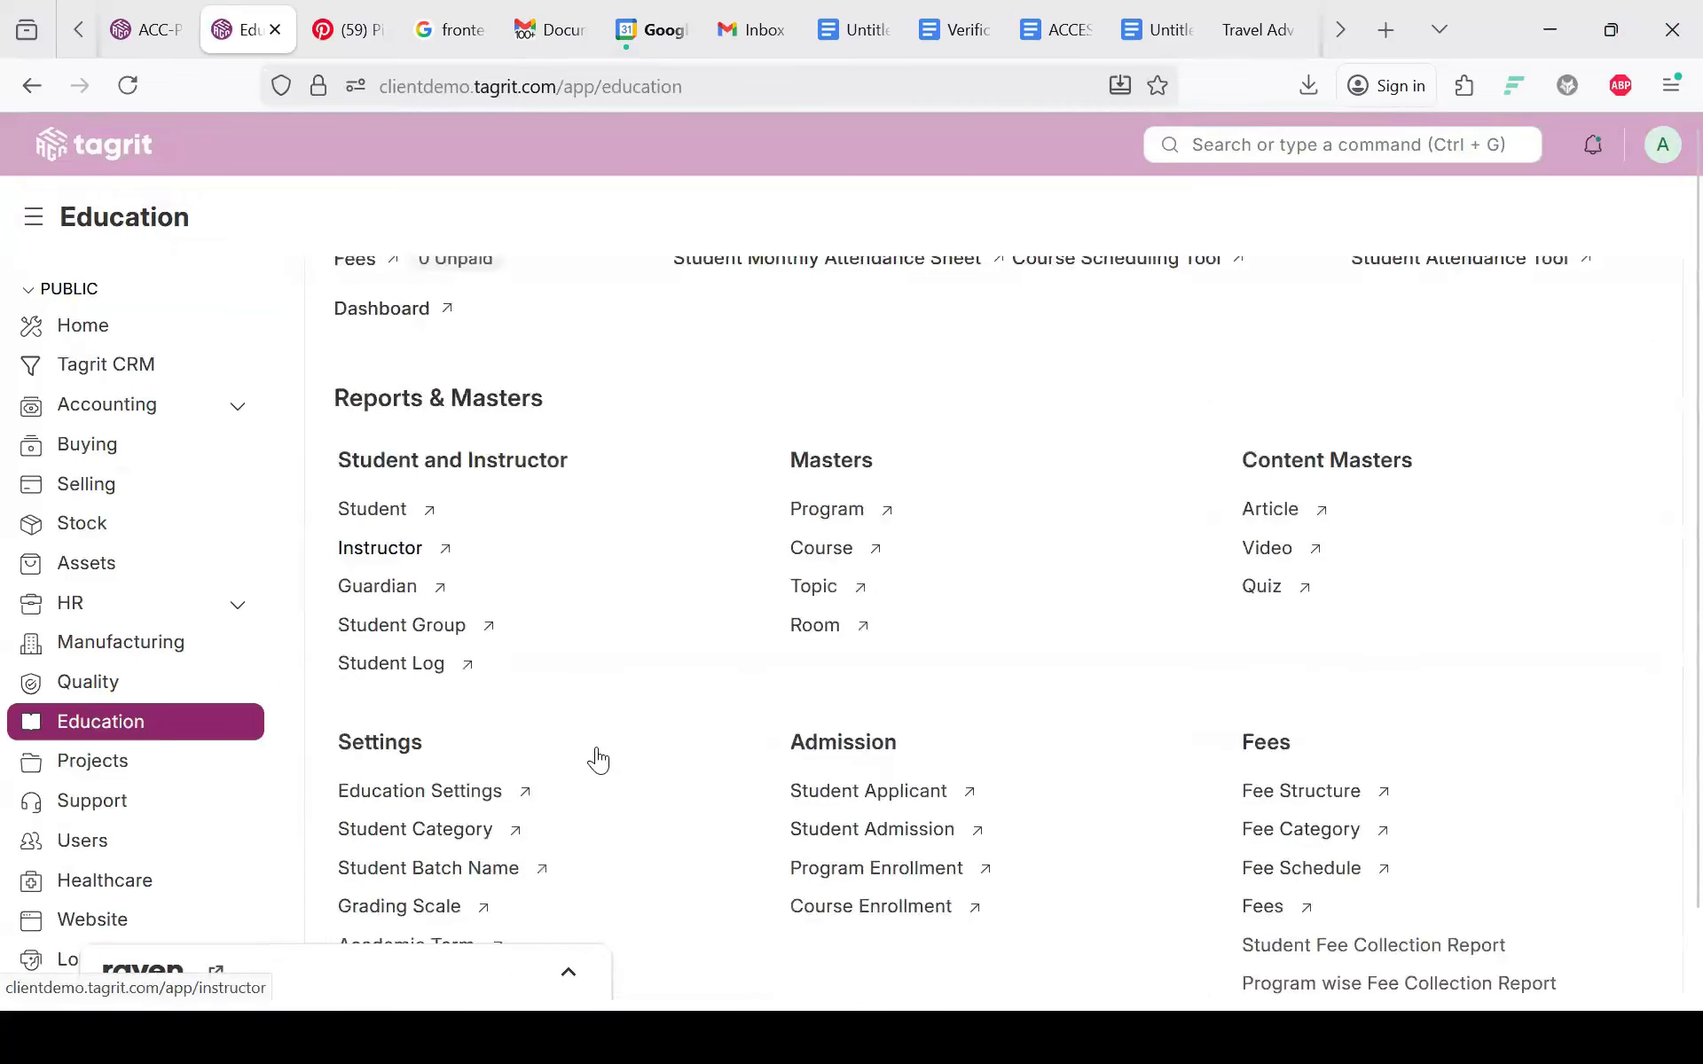
scroll(596, 750, "up", 3)
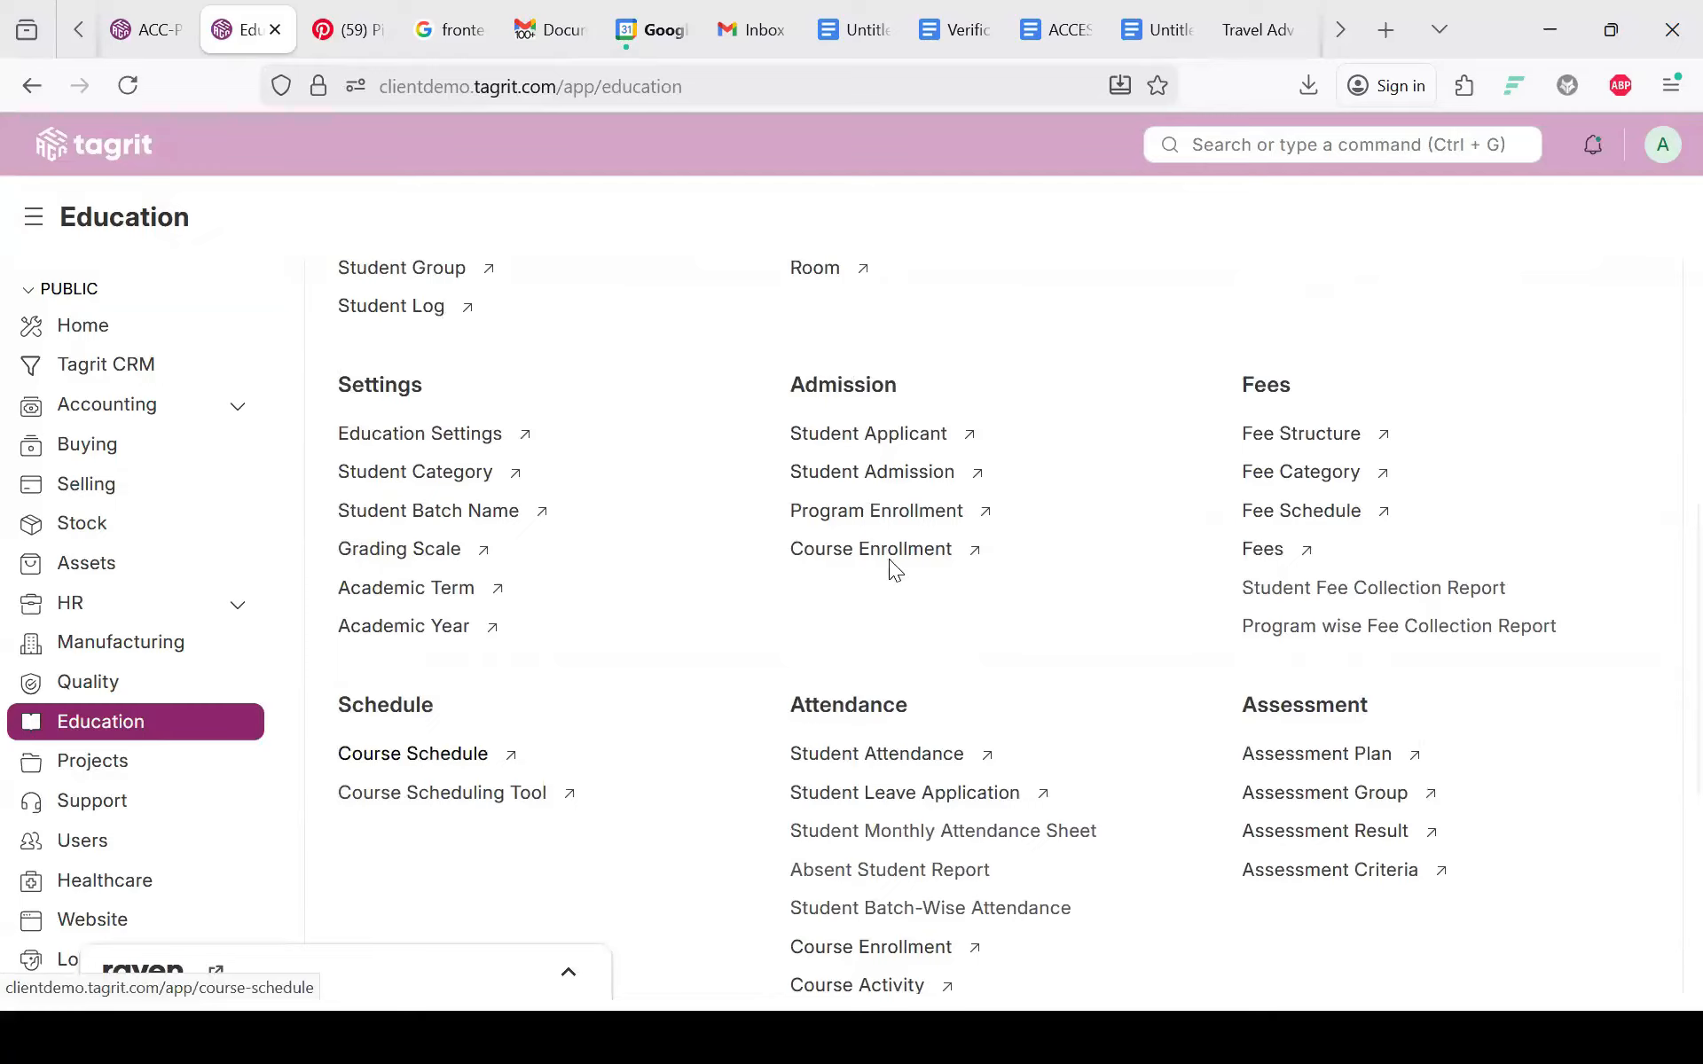
left_click(890, 560)
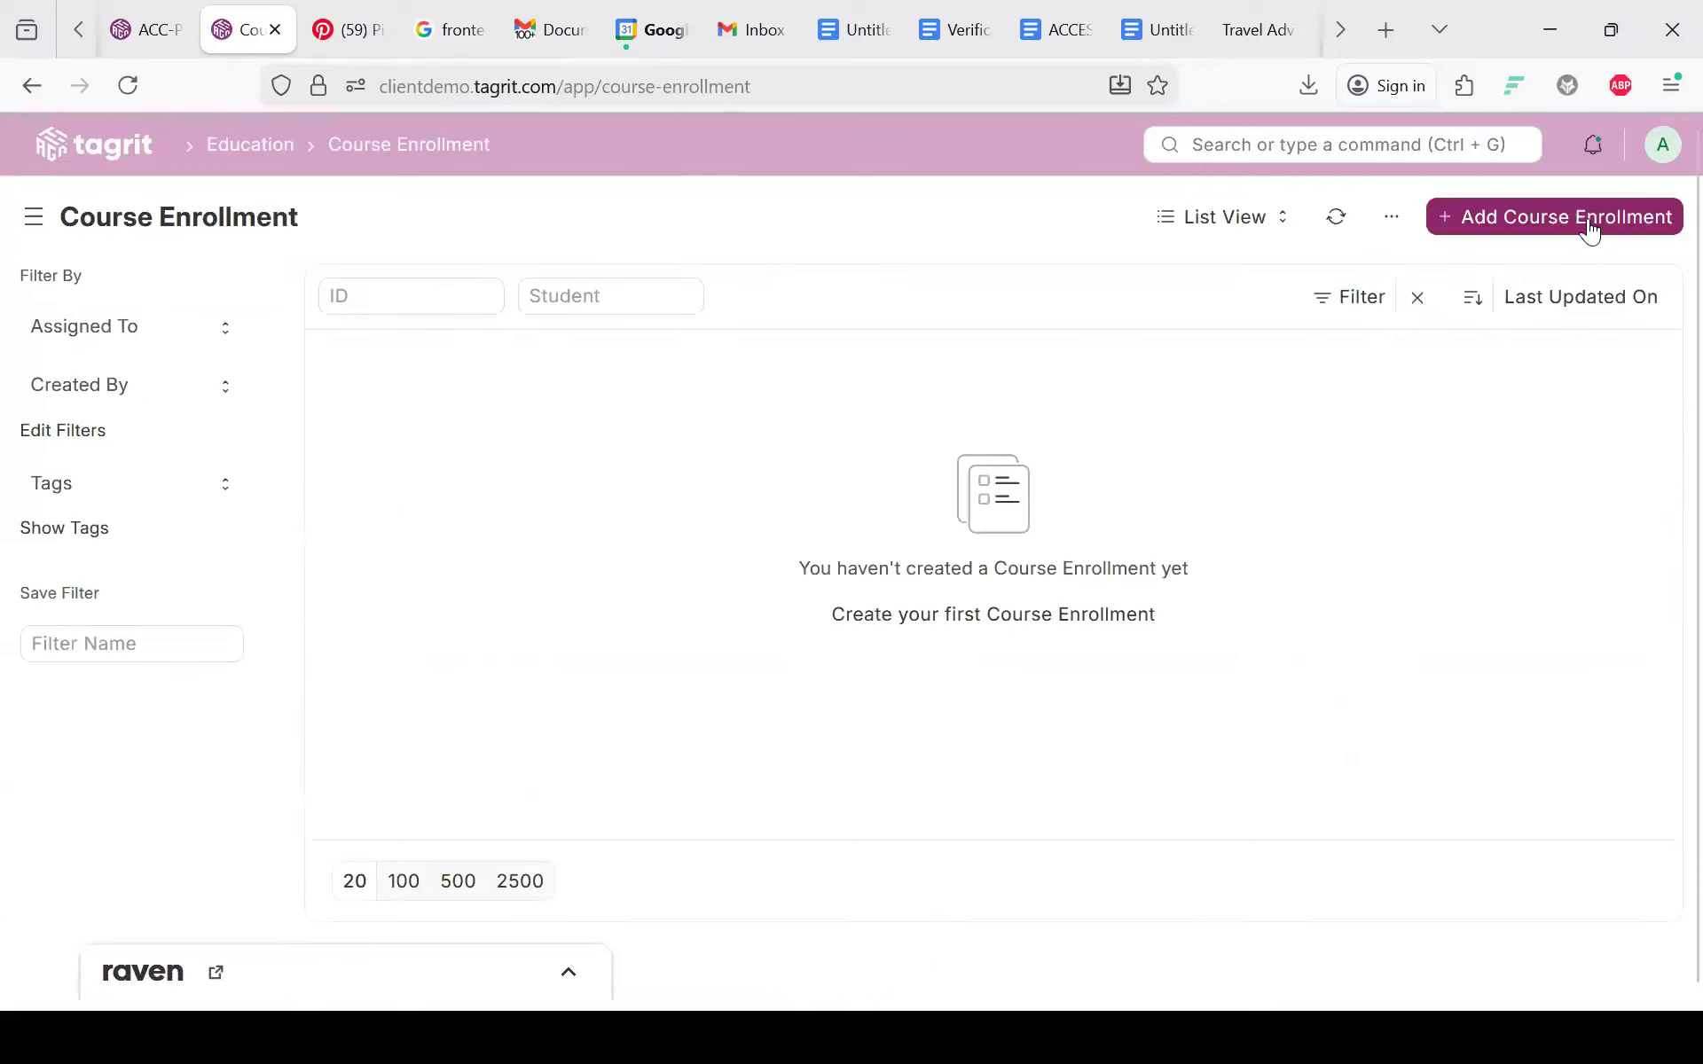
Step: Start a new course enrollment for EDU-ENR-2025-00001 dated 21-01-2026
left_click(1588, 229)
left_click(661, 305)
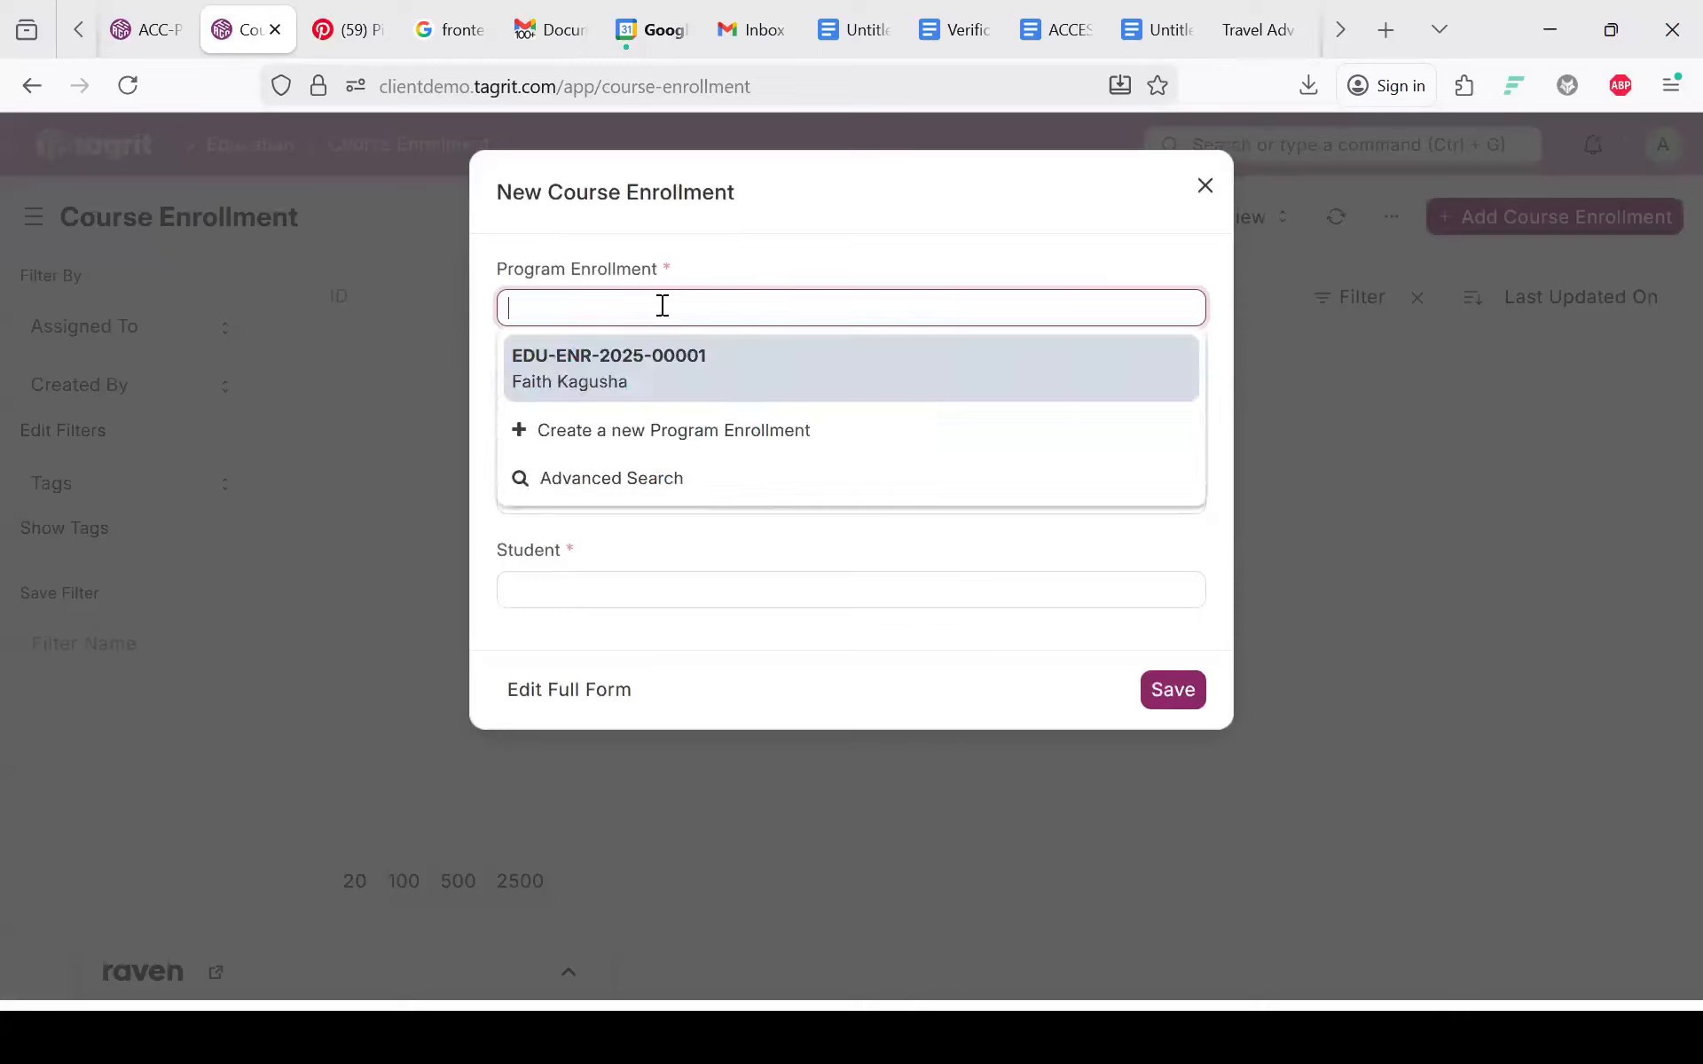
left_click(599, 372)
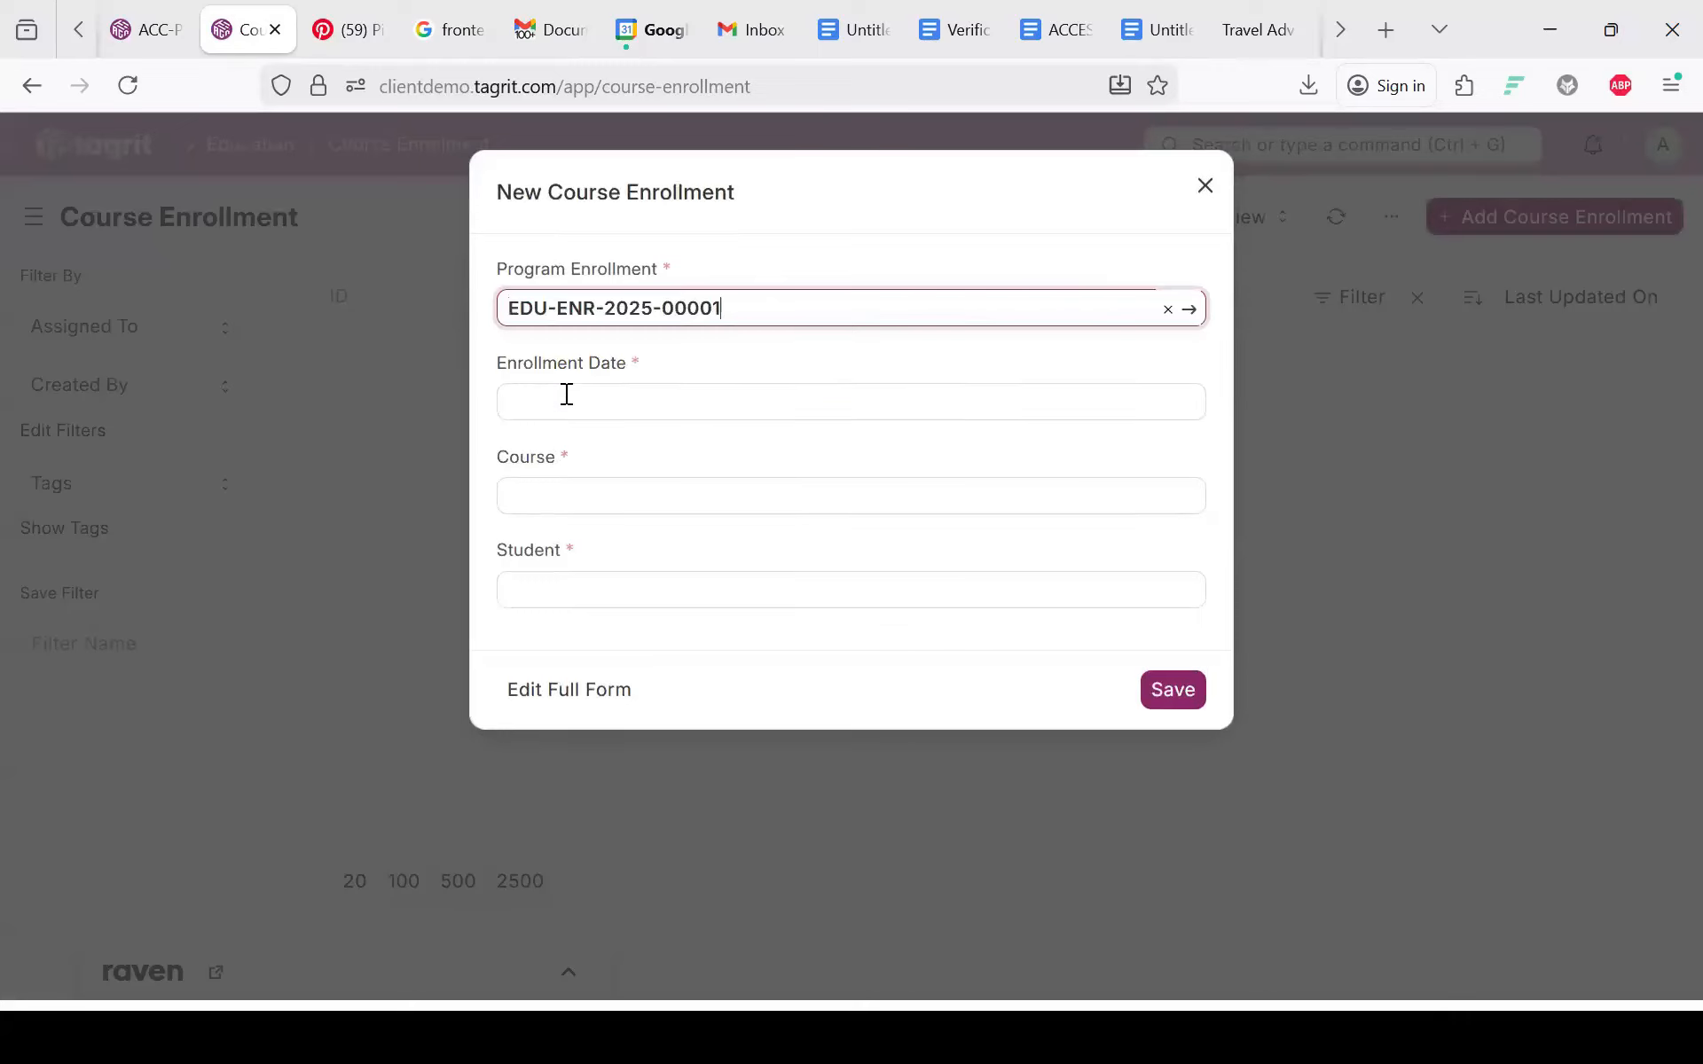
left_click(566, 395)
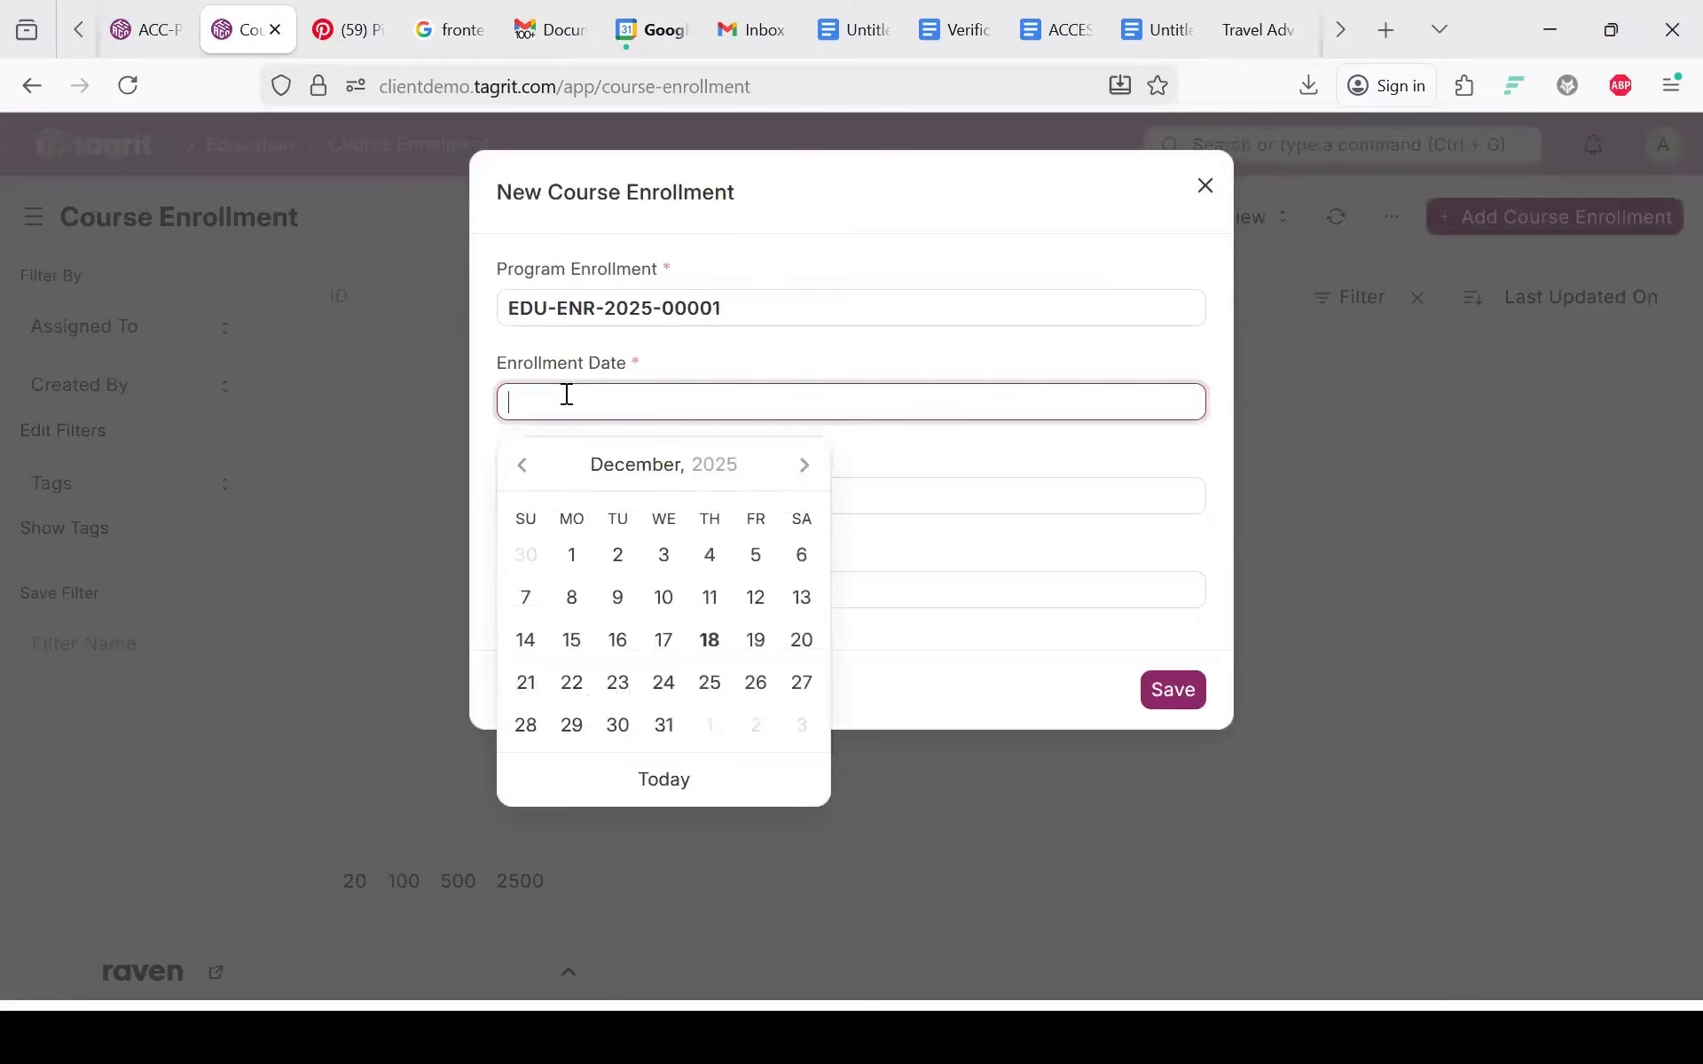
left_click(811, 471)
left_click(675, 696)
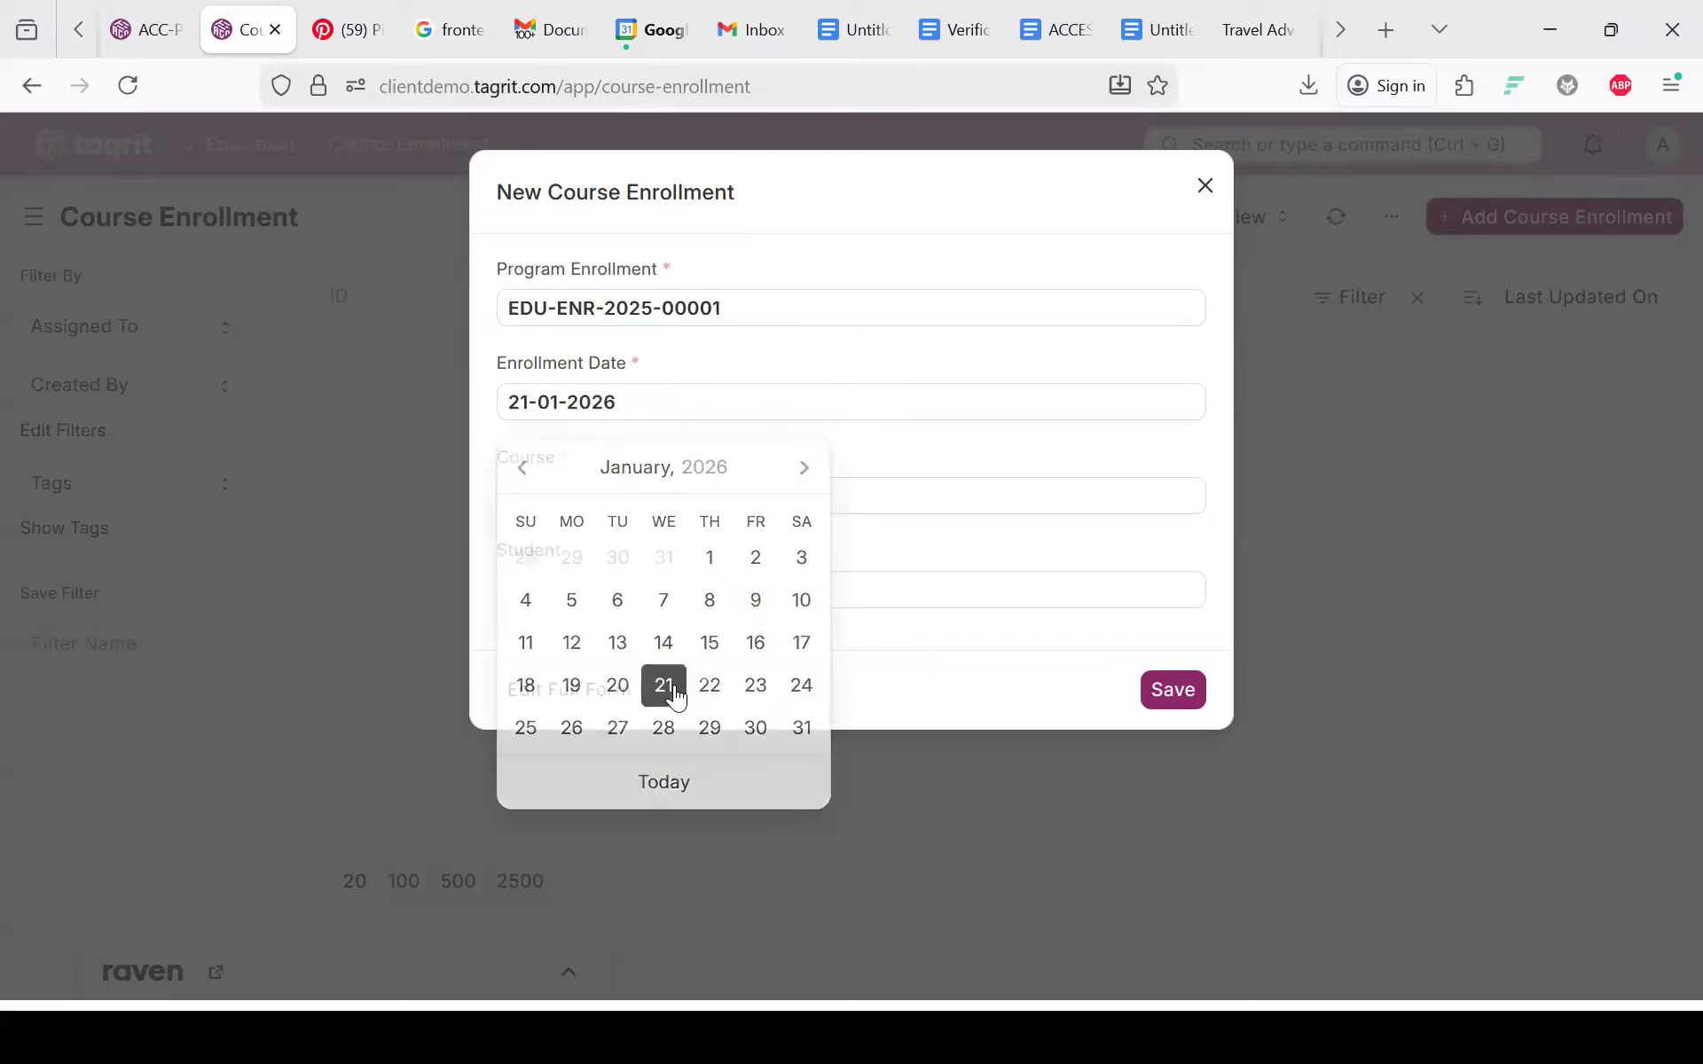
Step: Set the course to BSC Probability and Statistics, choose the student, and save
left_click(525, 494)
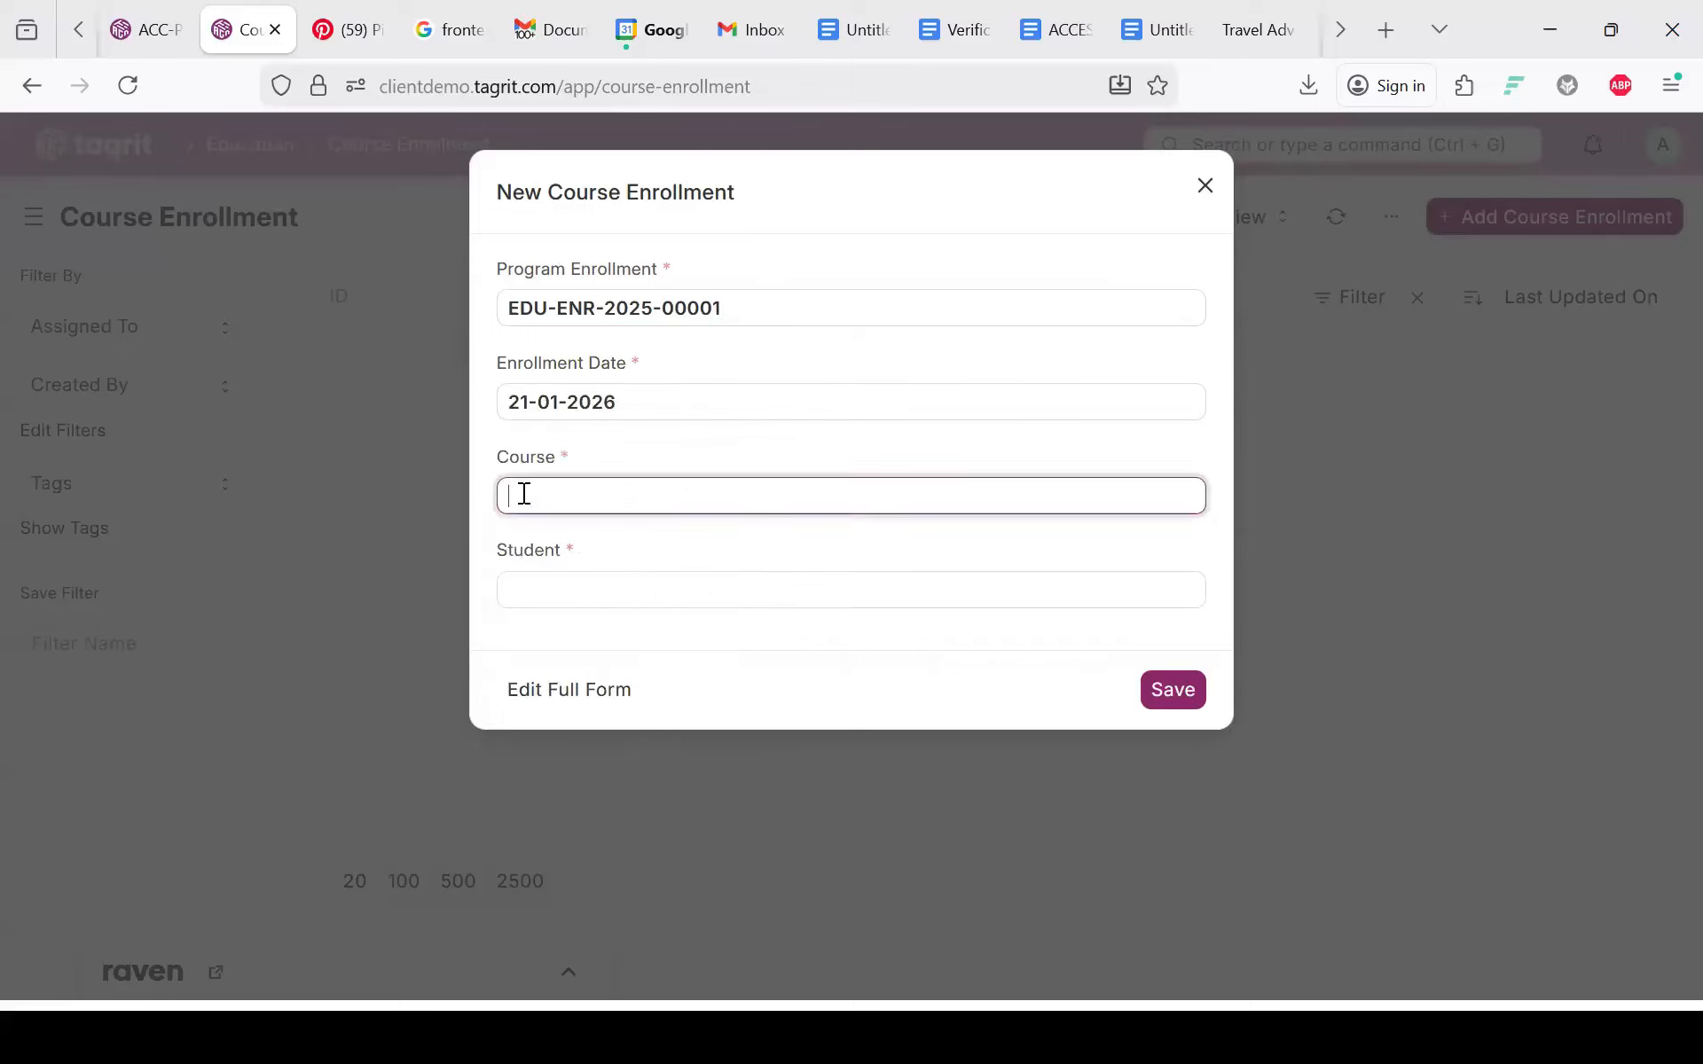
left_click(536, 545)
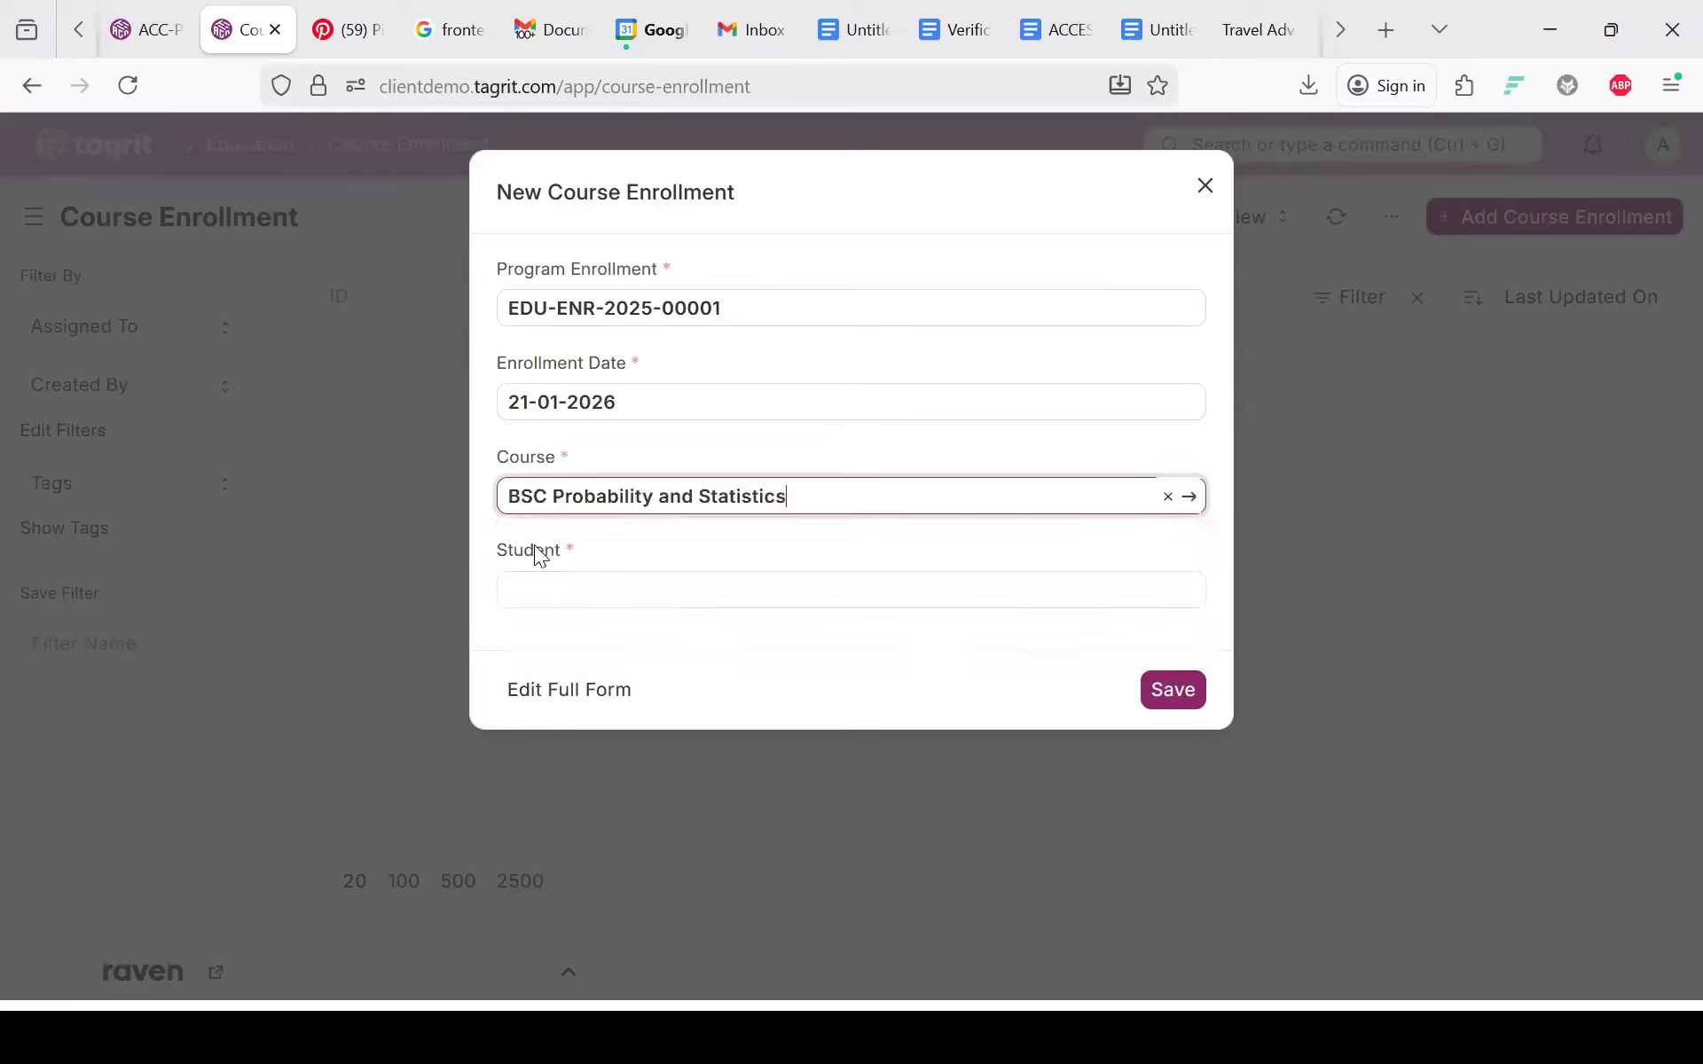
left_click(560, 578)
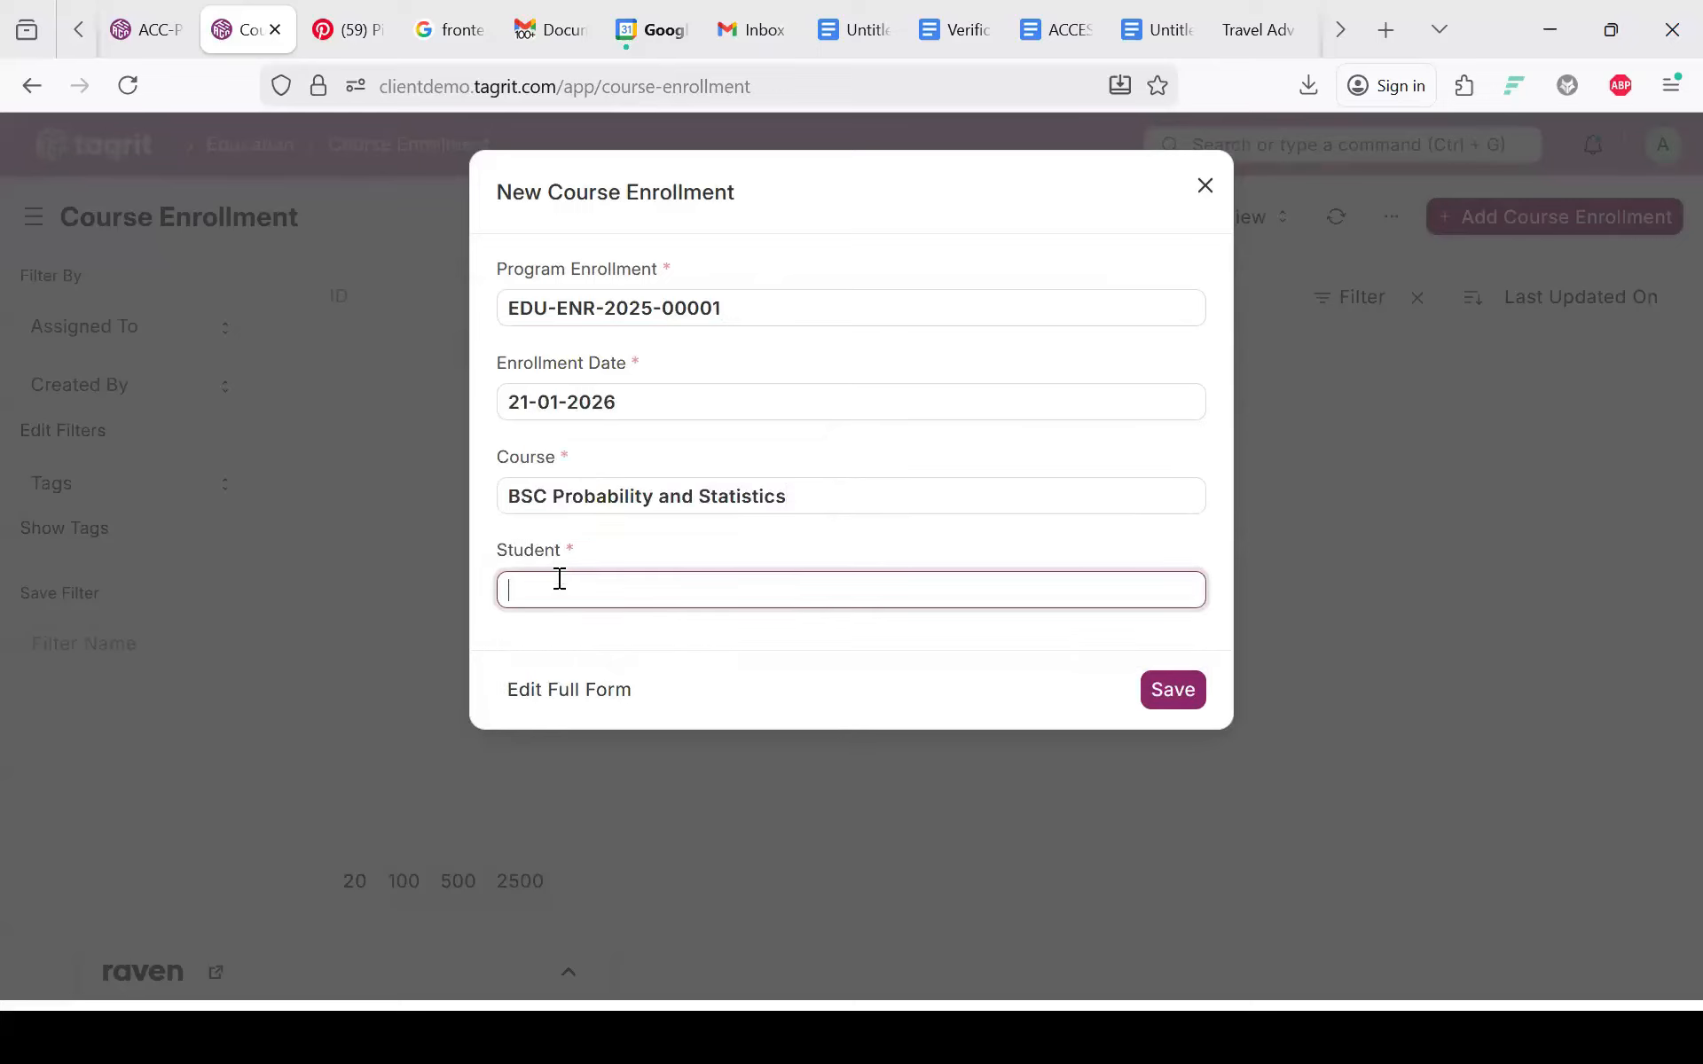
left_click(554, 724)
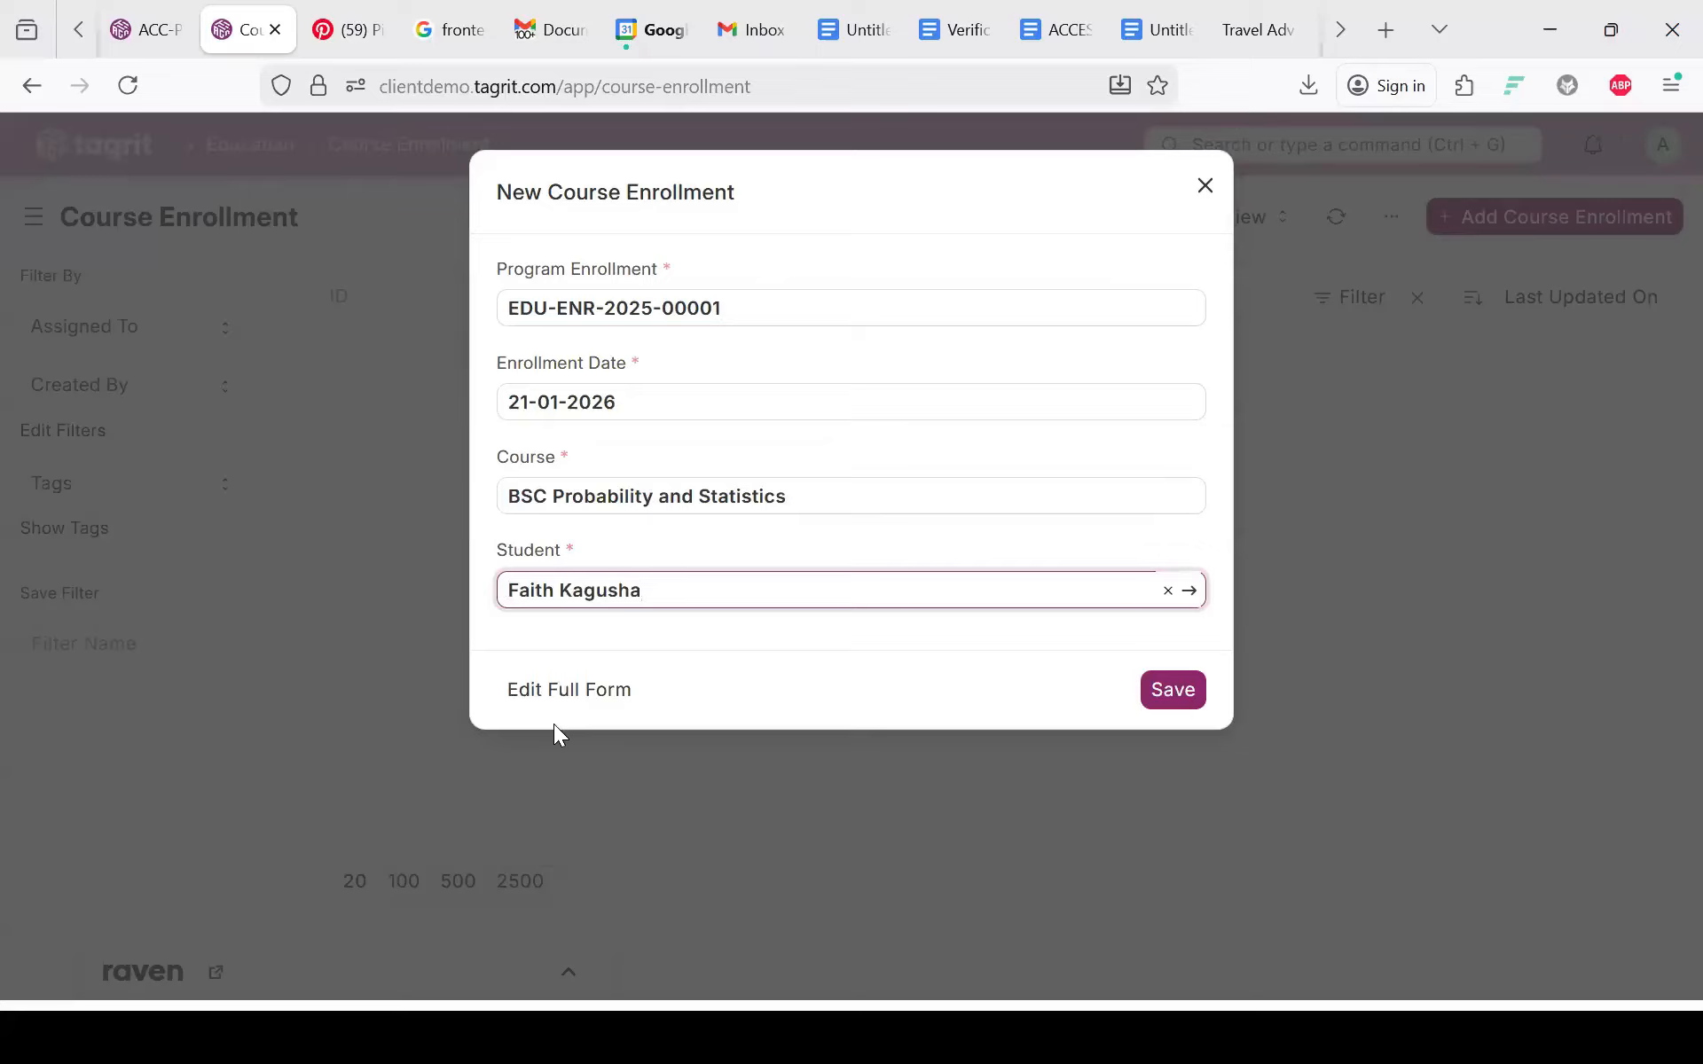
left_click(1169, 697)
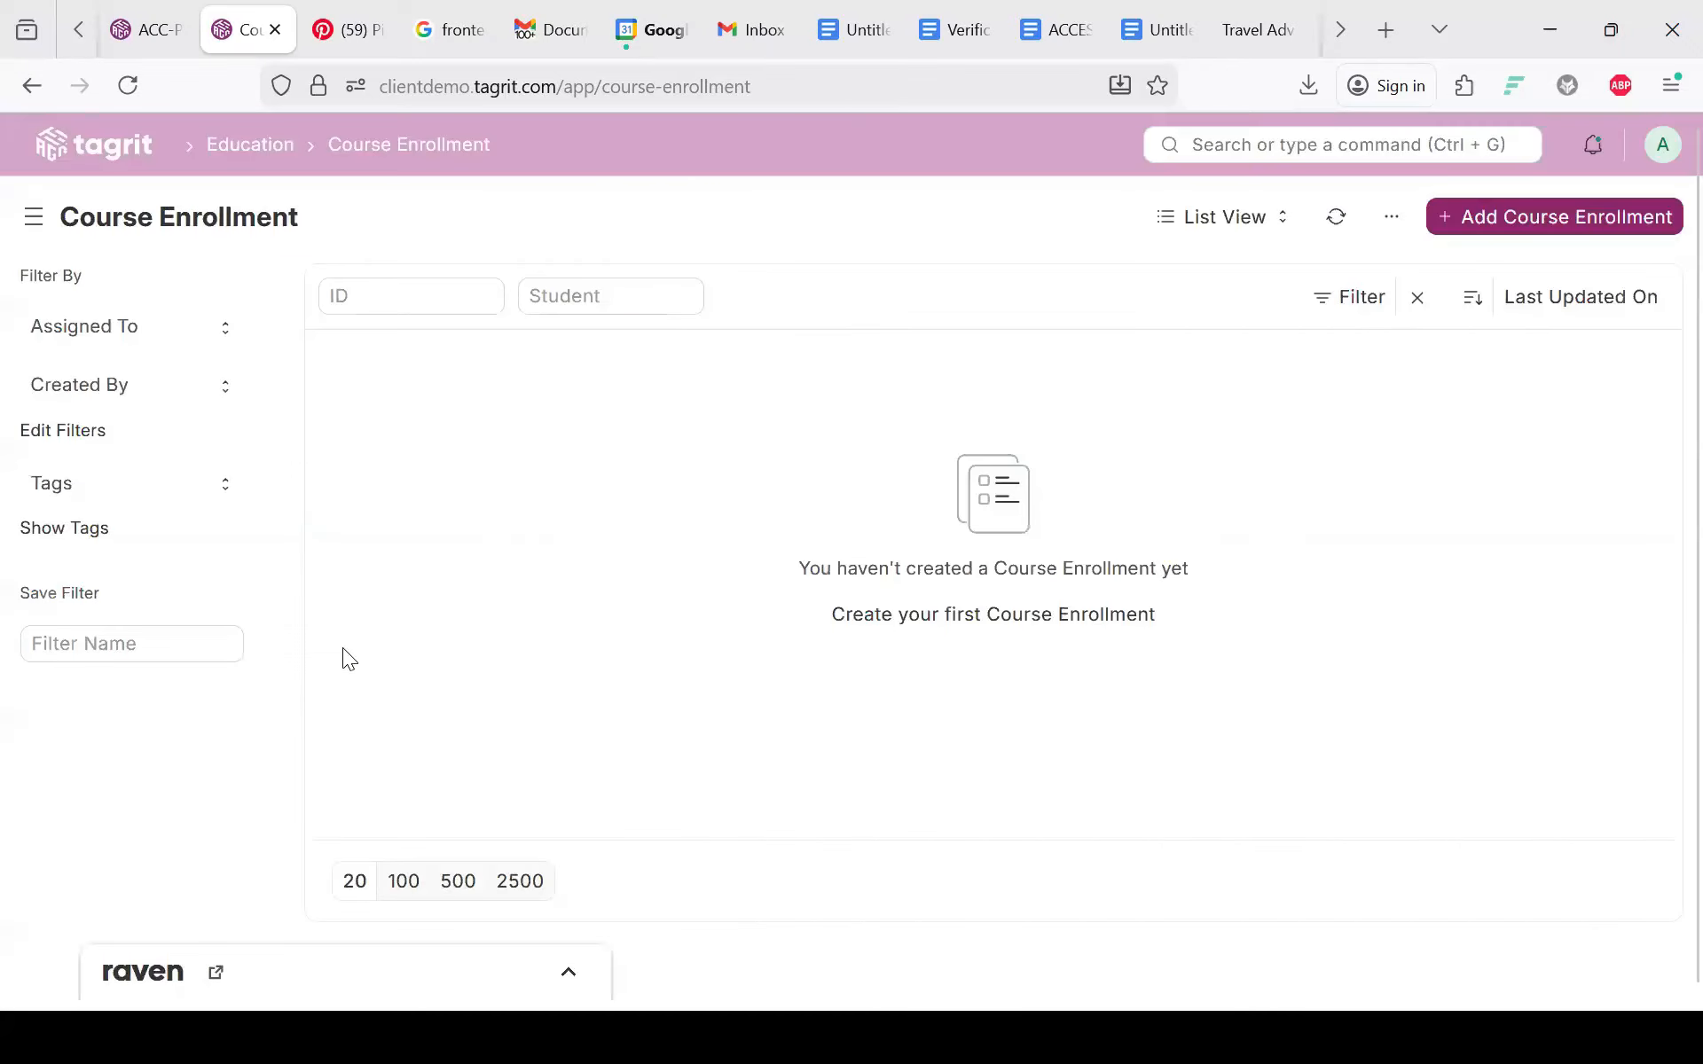
Step: Reload the list to show enrollment EDU-CE-2025-00024, then return to the Education workspace
left_click(127, 86)
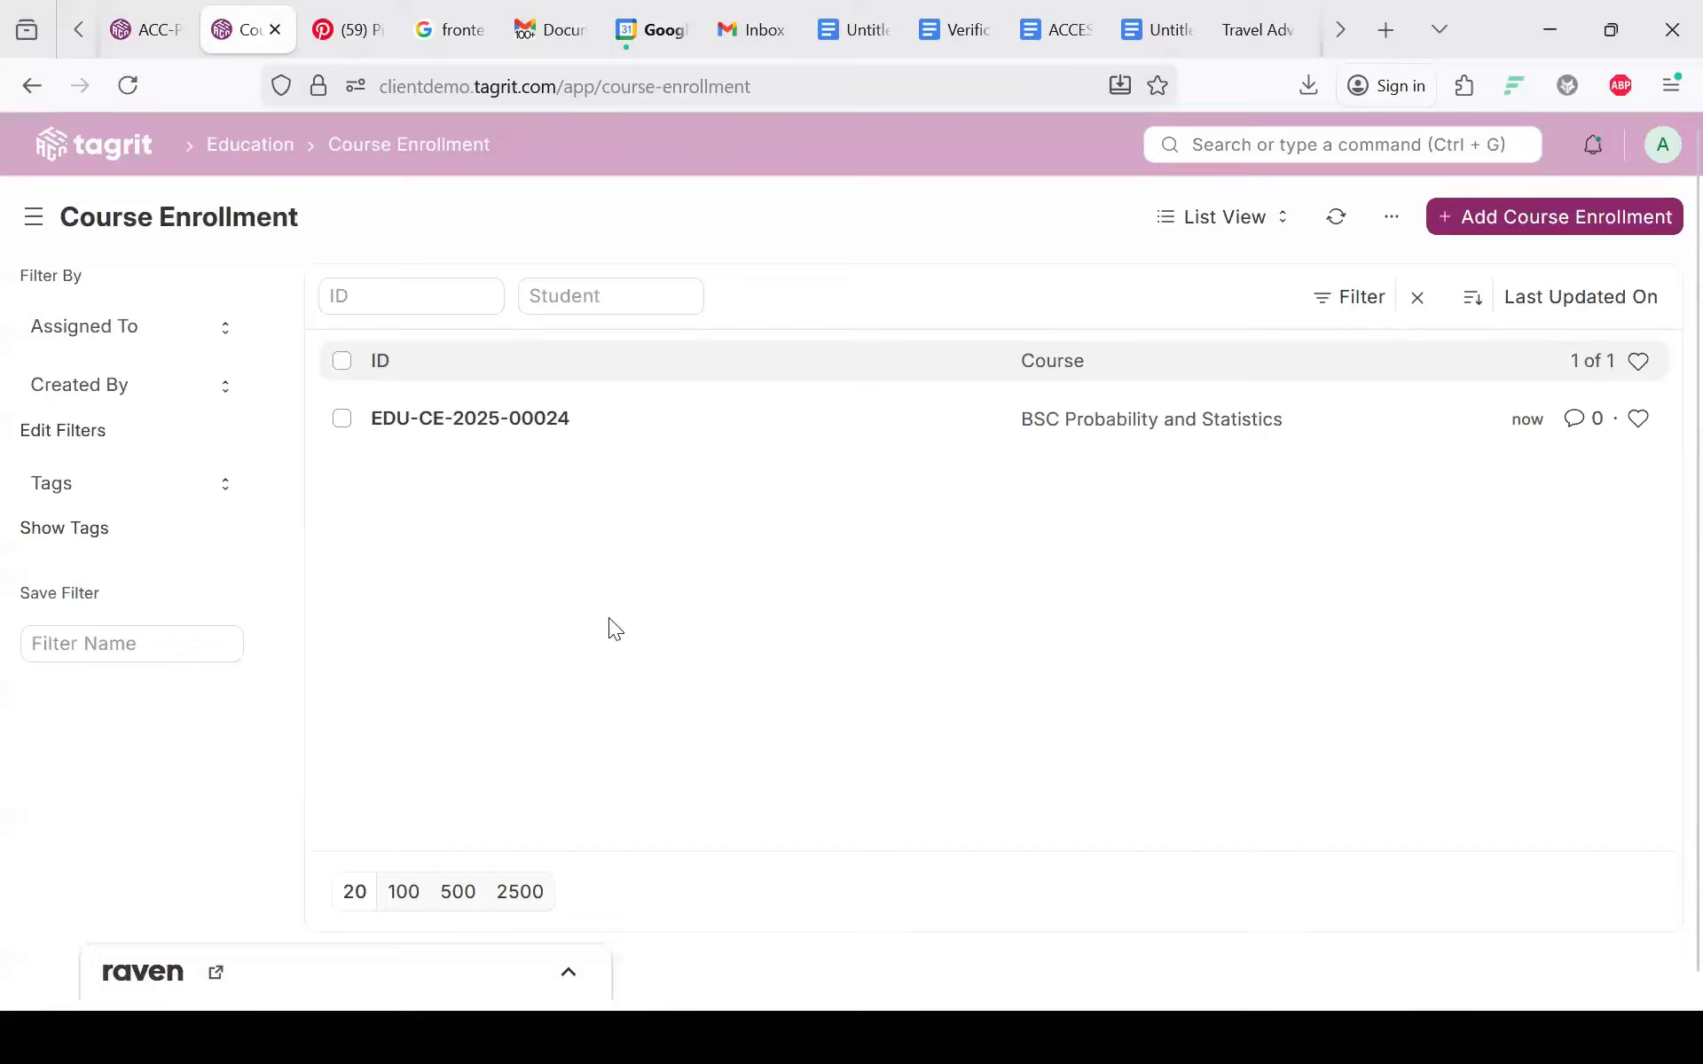
left_click(250, 144)
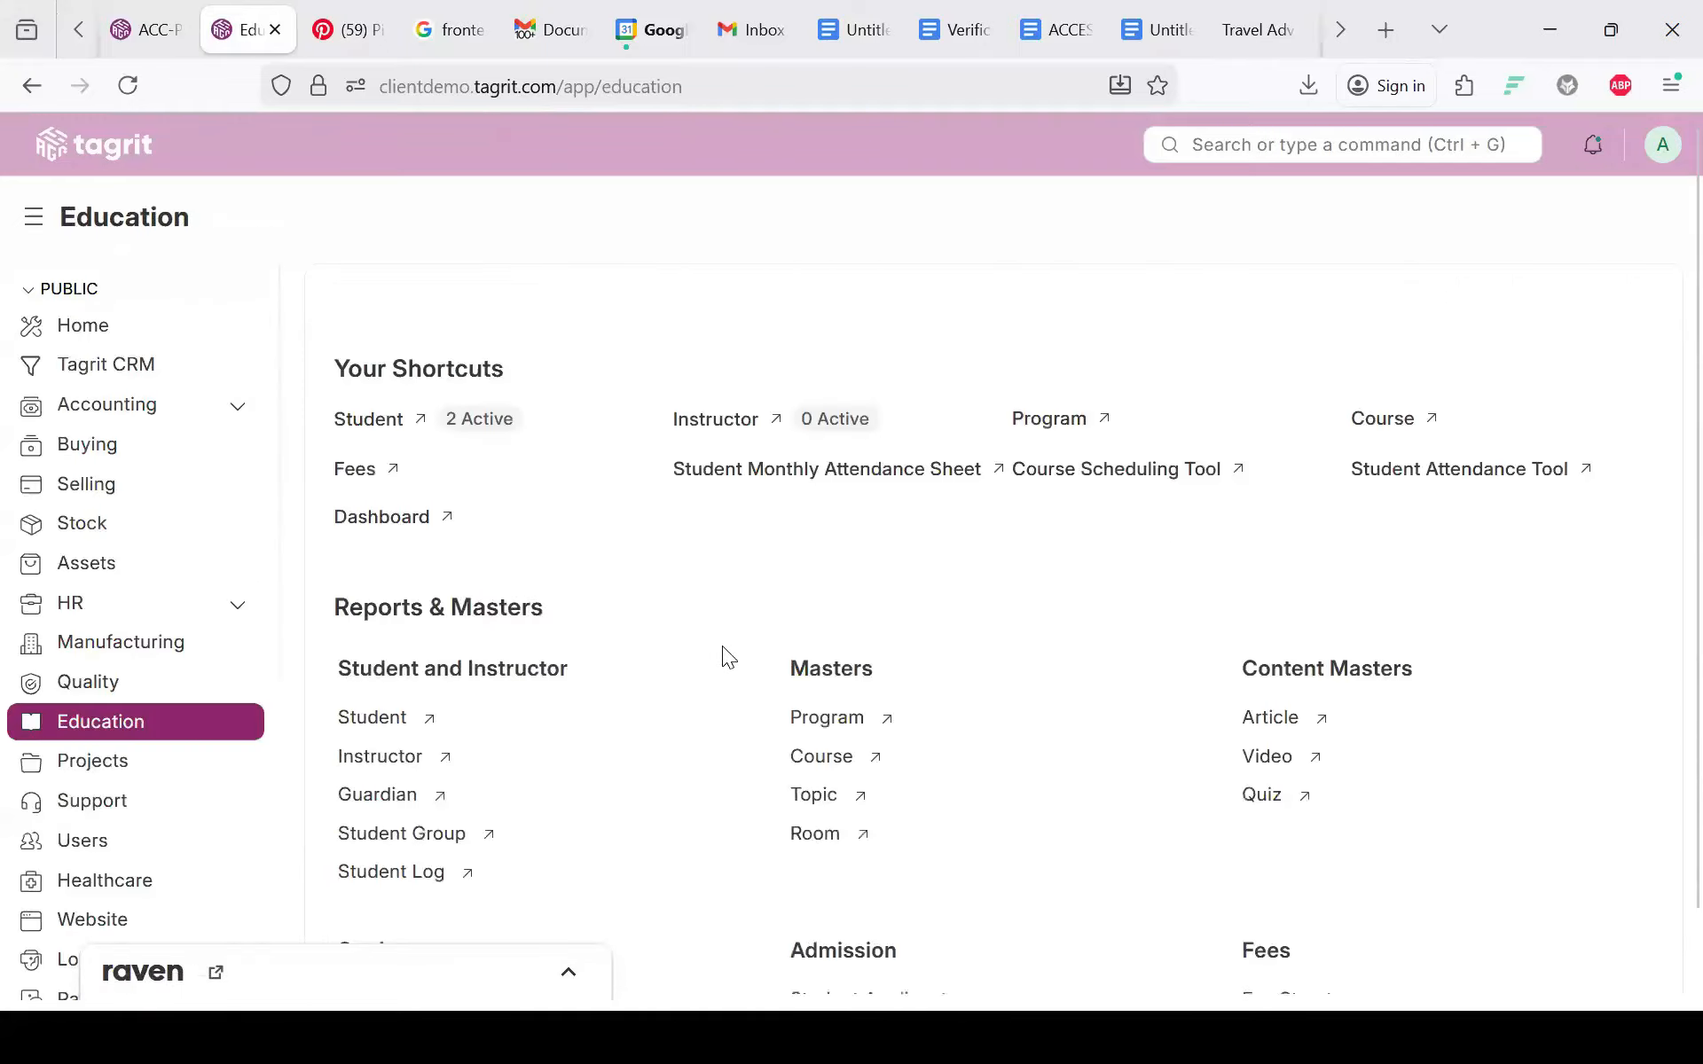
scroll(725, 656, "down", 5)
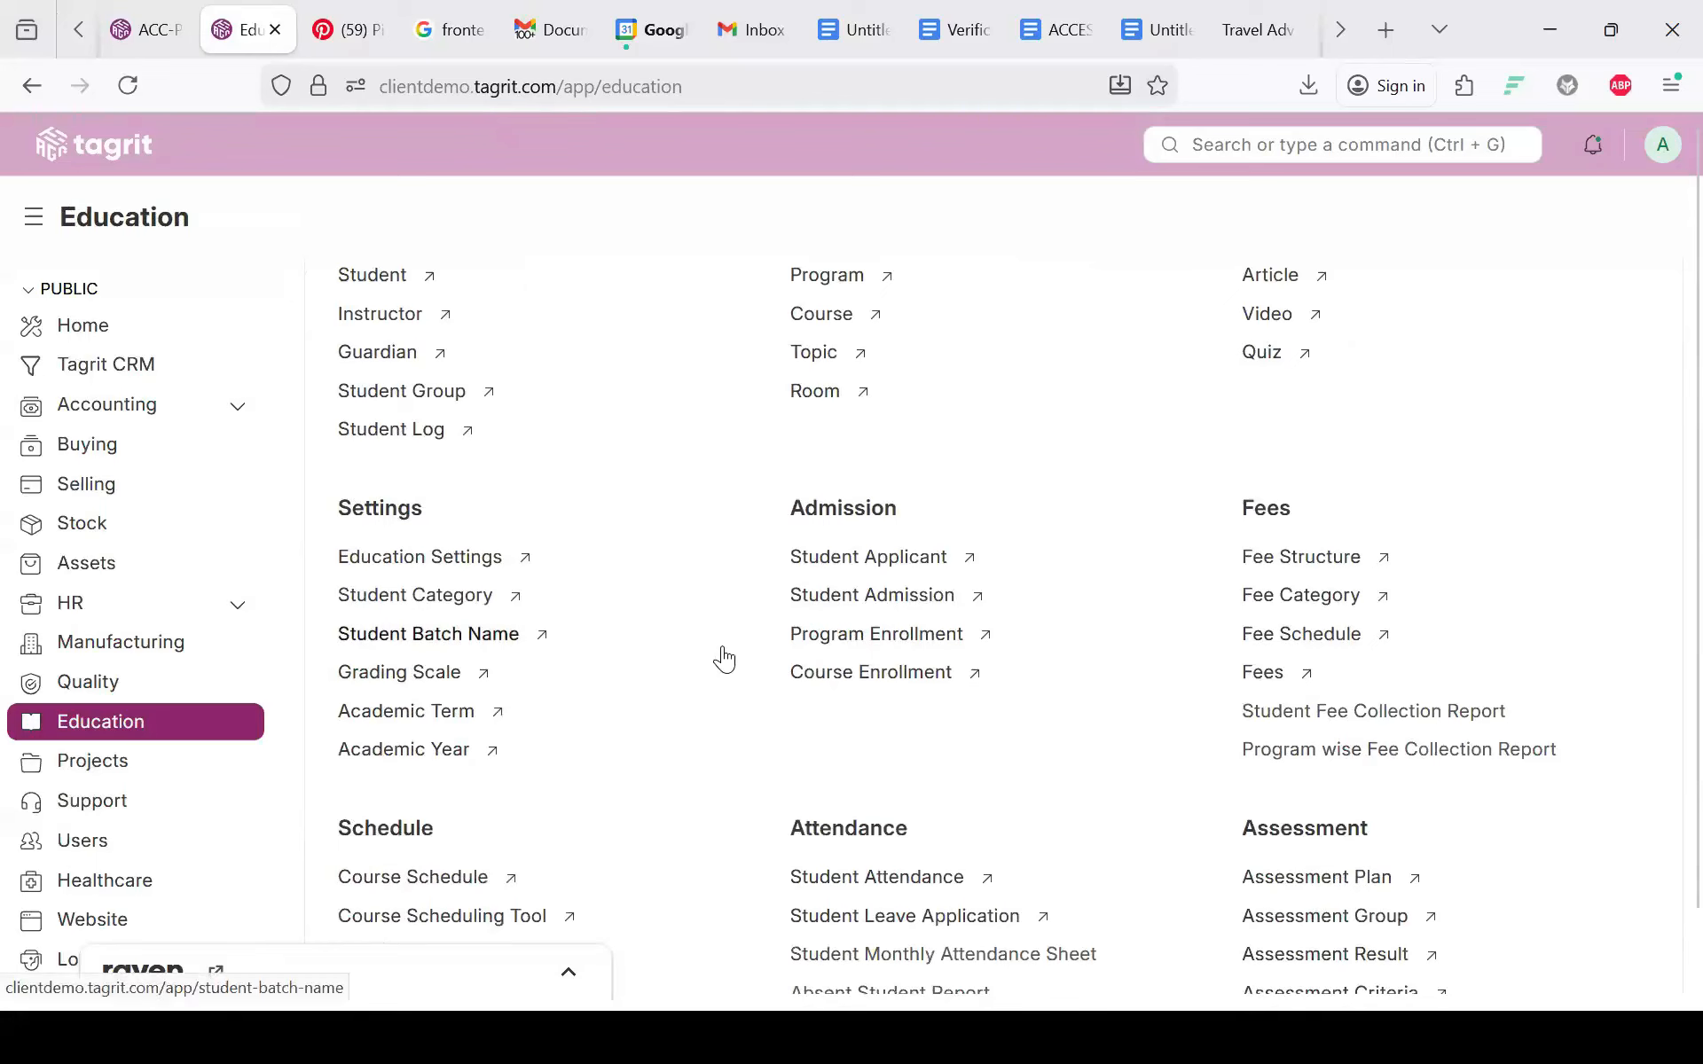
scroll(724, 659, "down", 2)
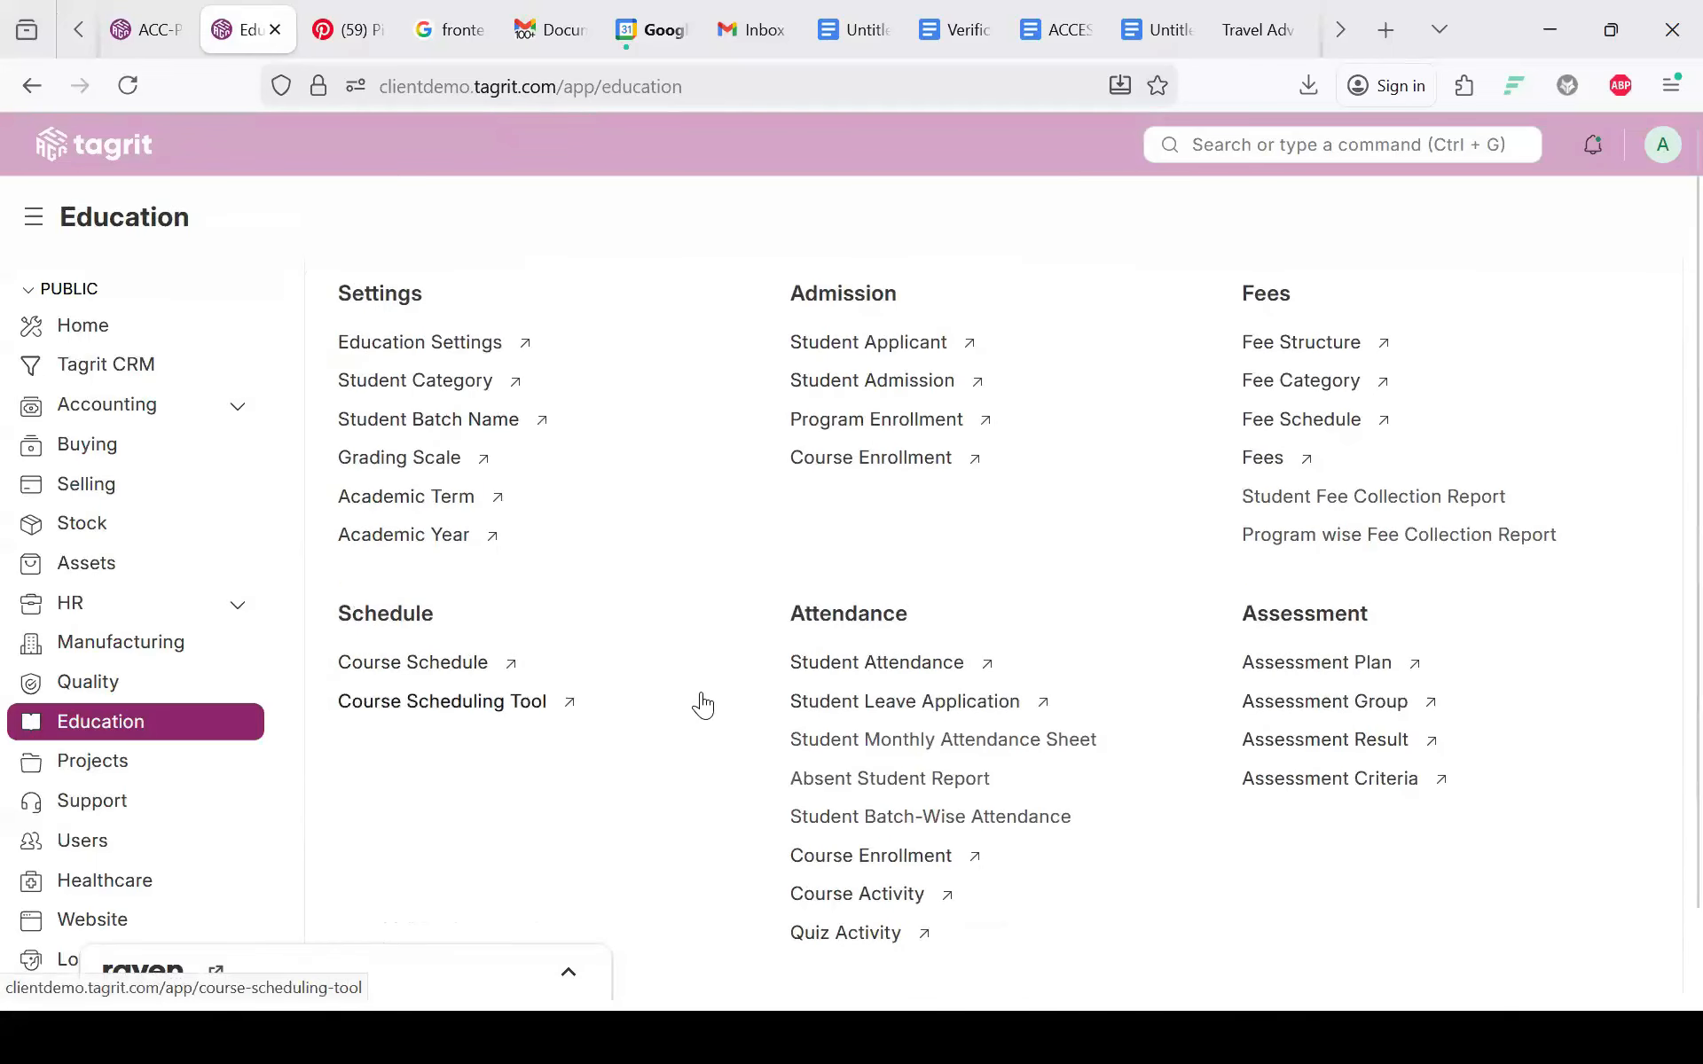
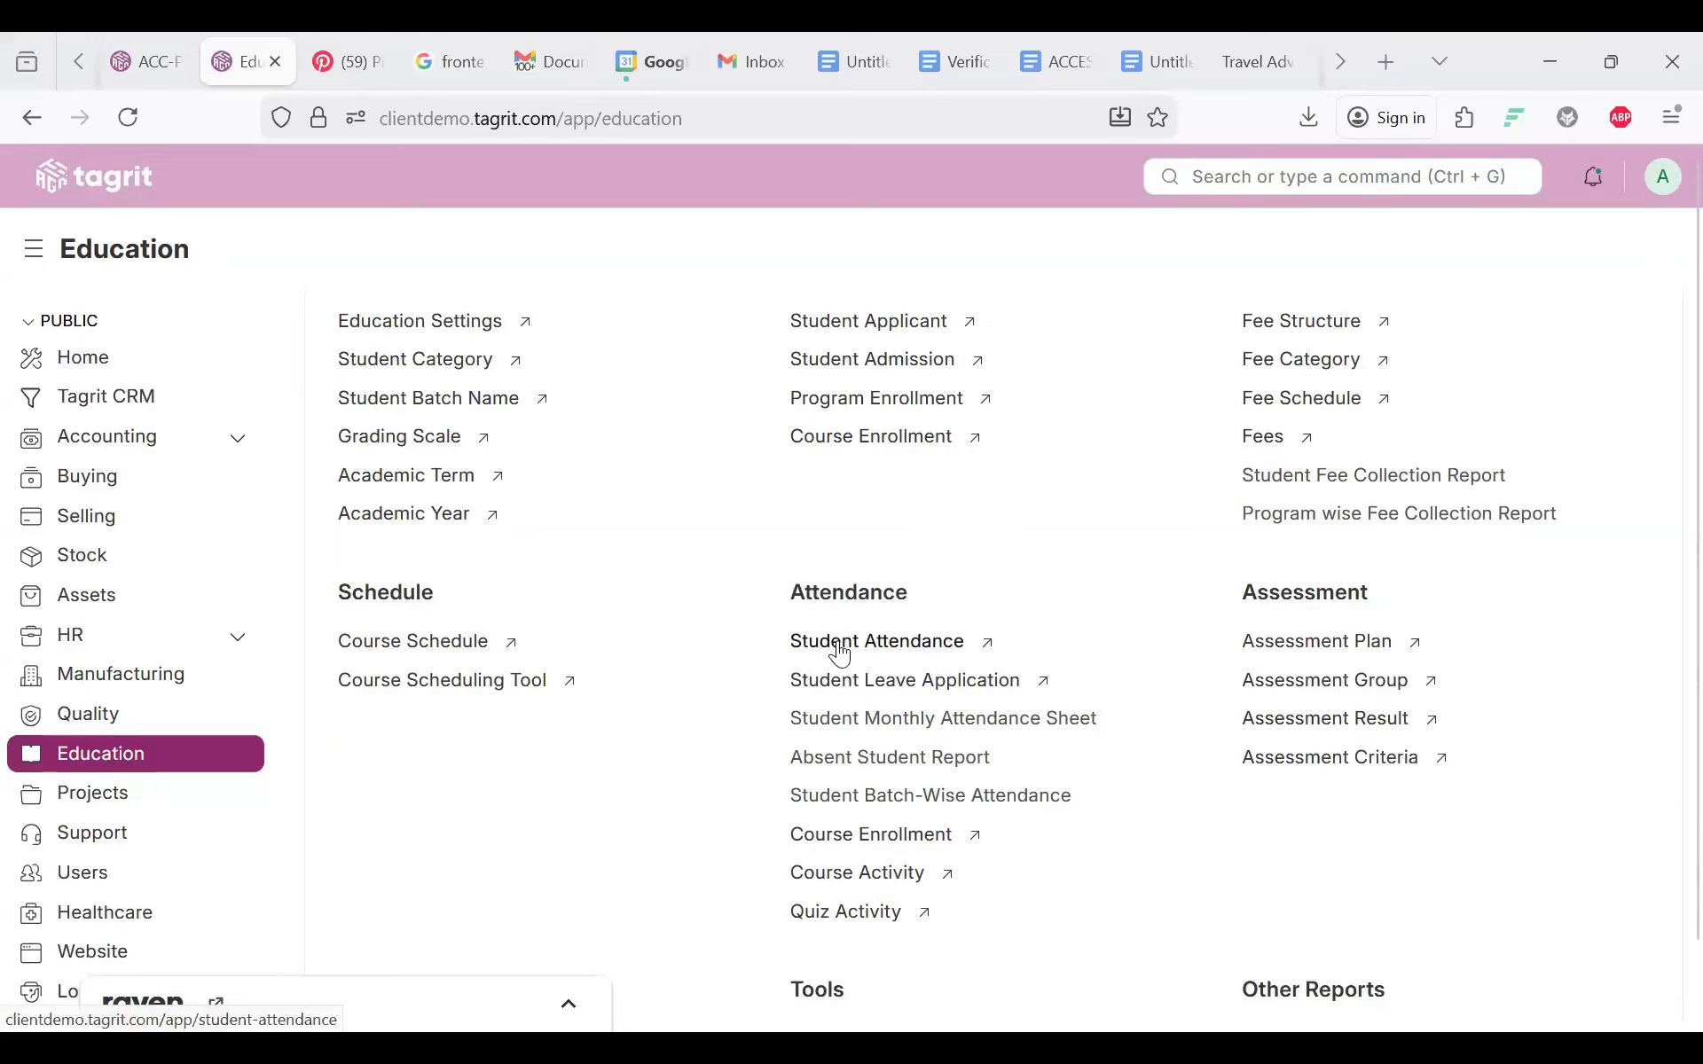
Step: Open the empty Student Attendance list under Attendance in the Education workspace
left_click(839, 647)
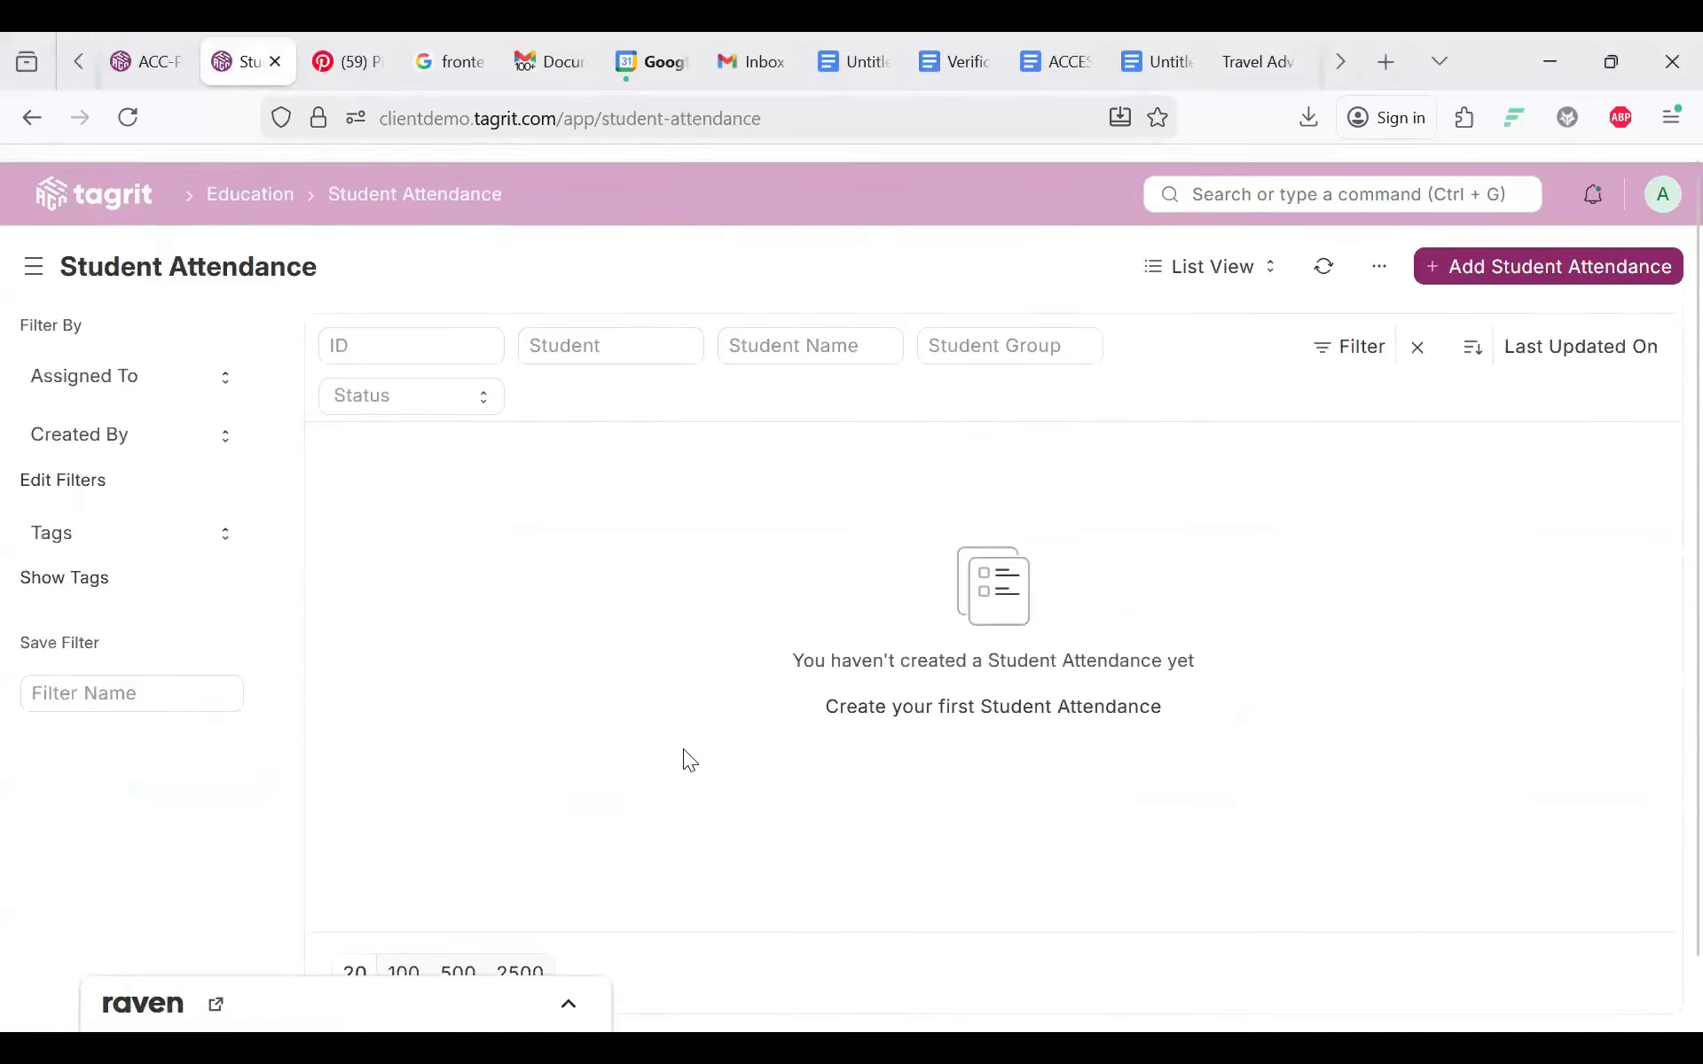
Step: Start a new student attendance record with the default series and the chosen student, leaving Course Schedule empty
left_click(1492, 253)
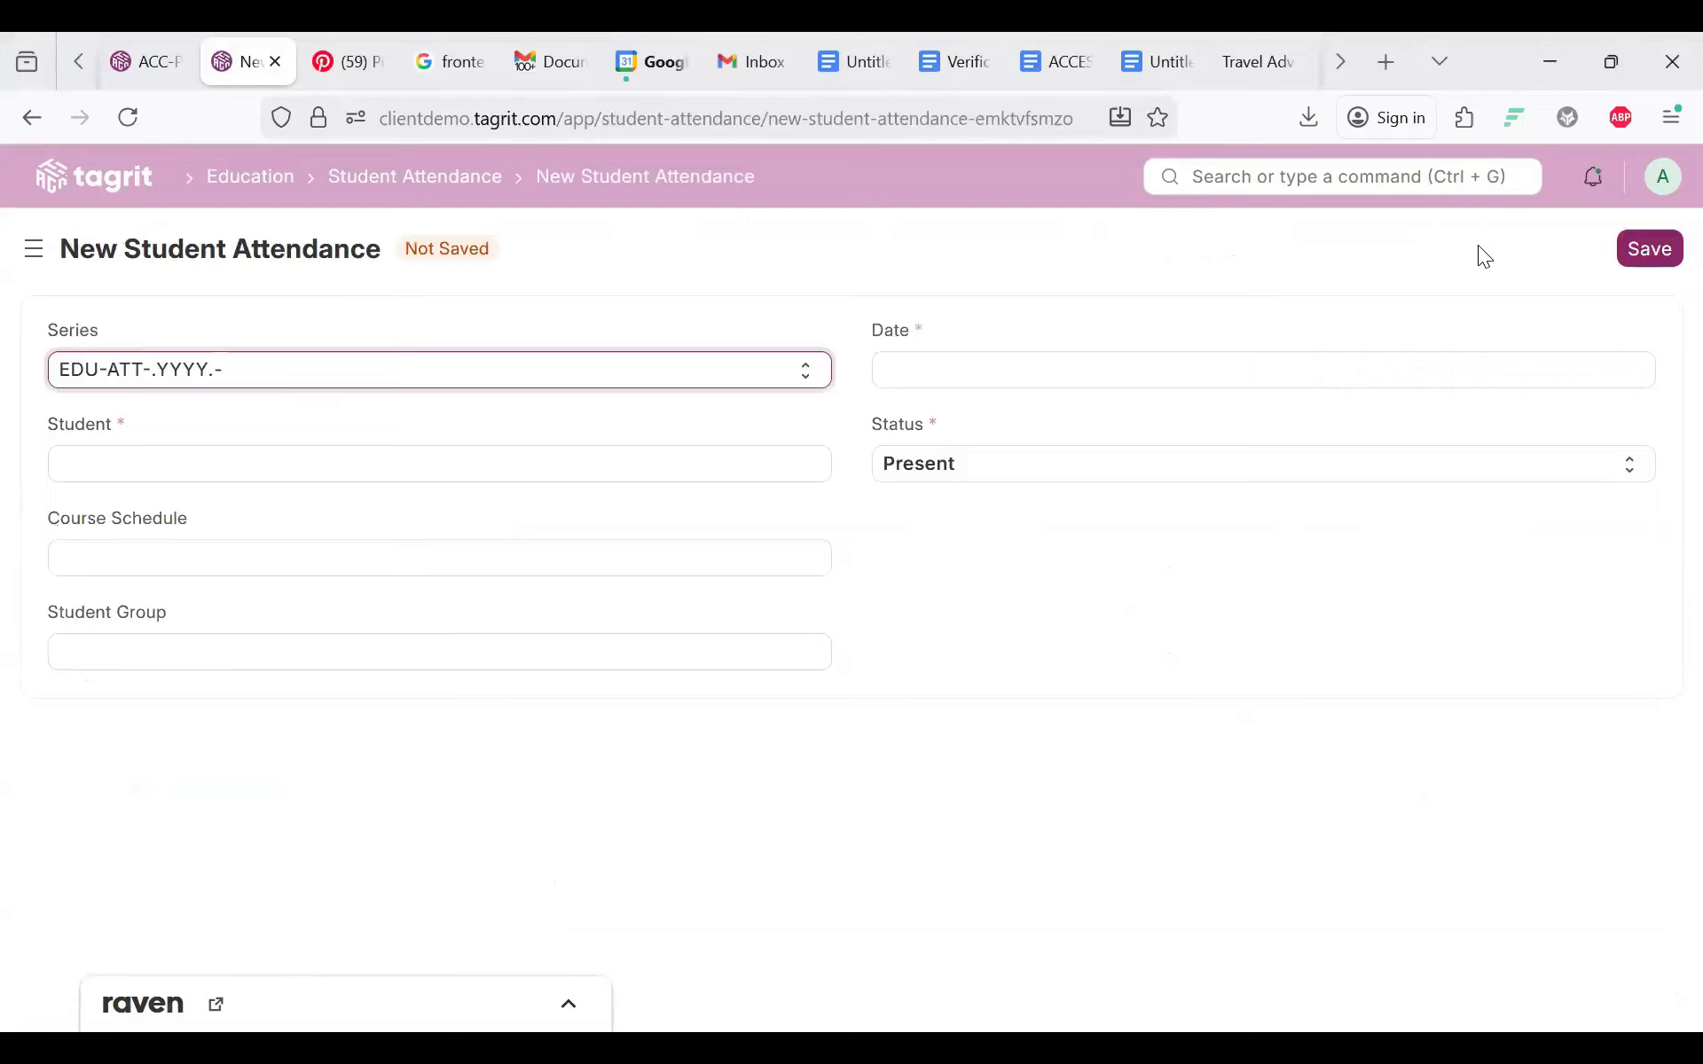
left_click(163, 384)
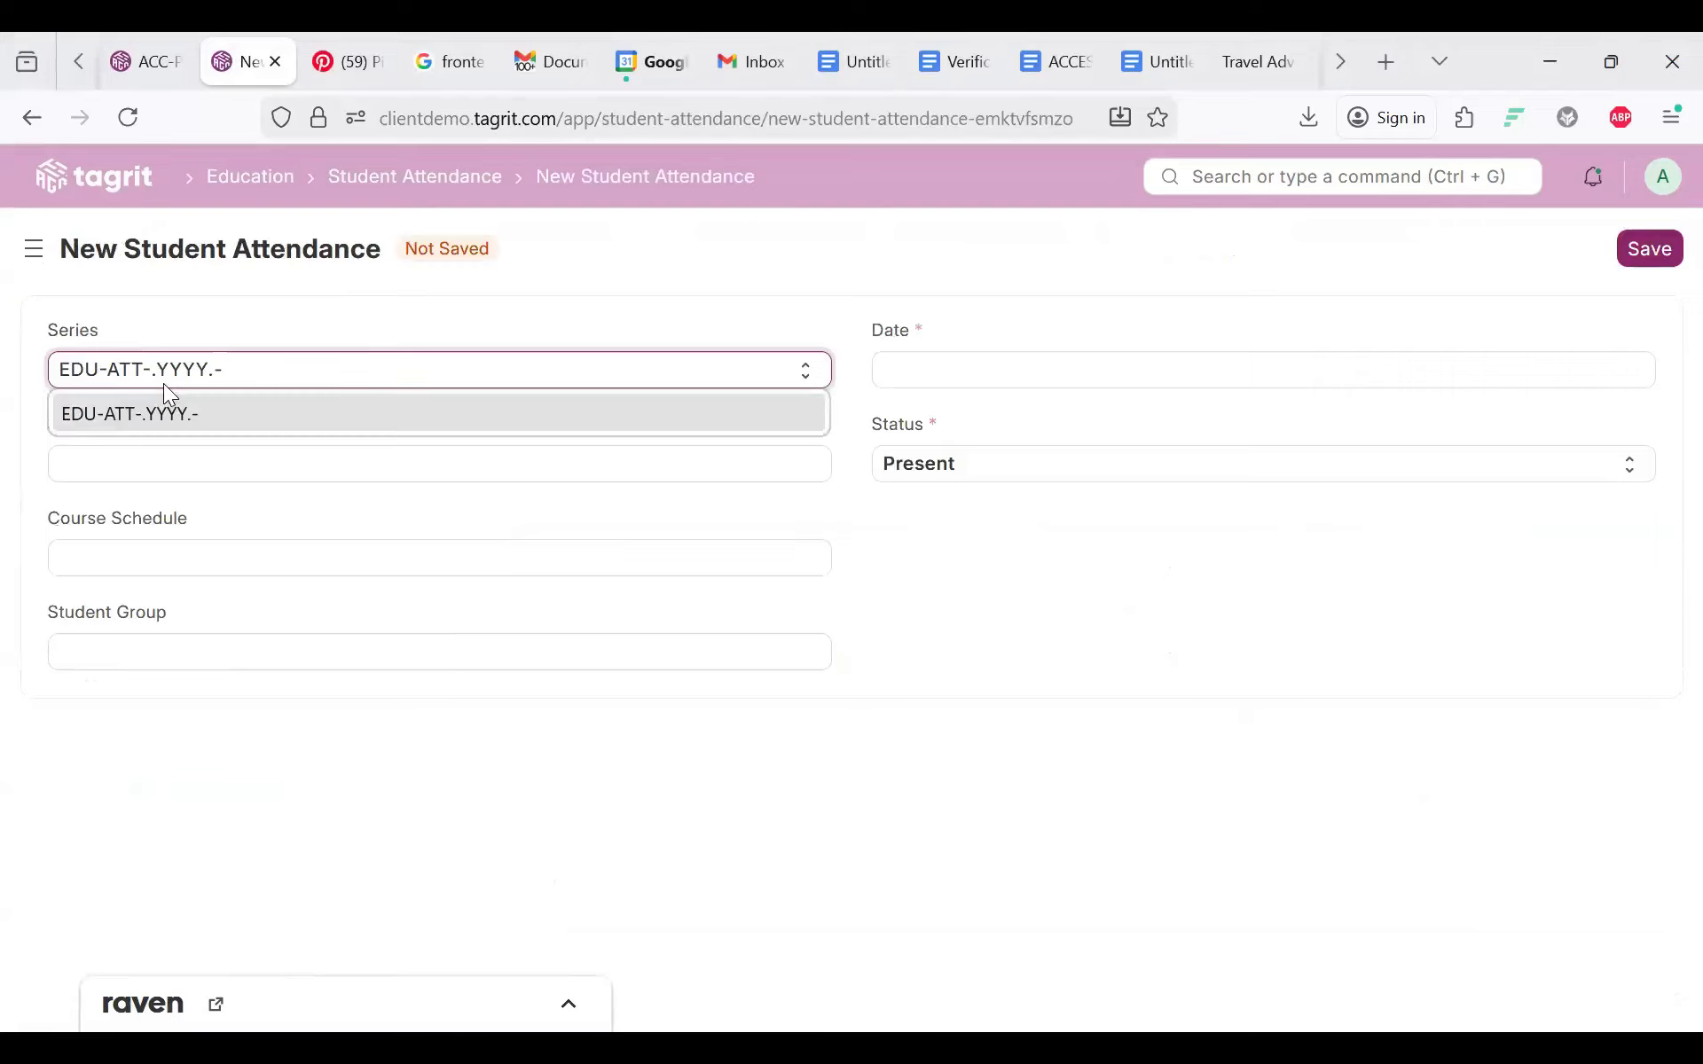
left_click(116, 477)
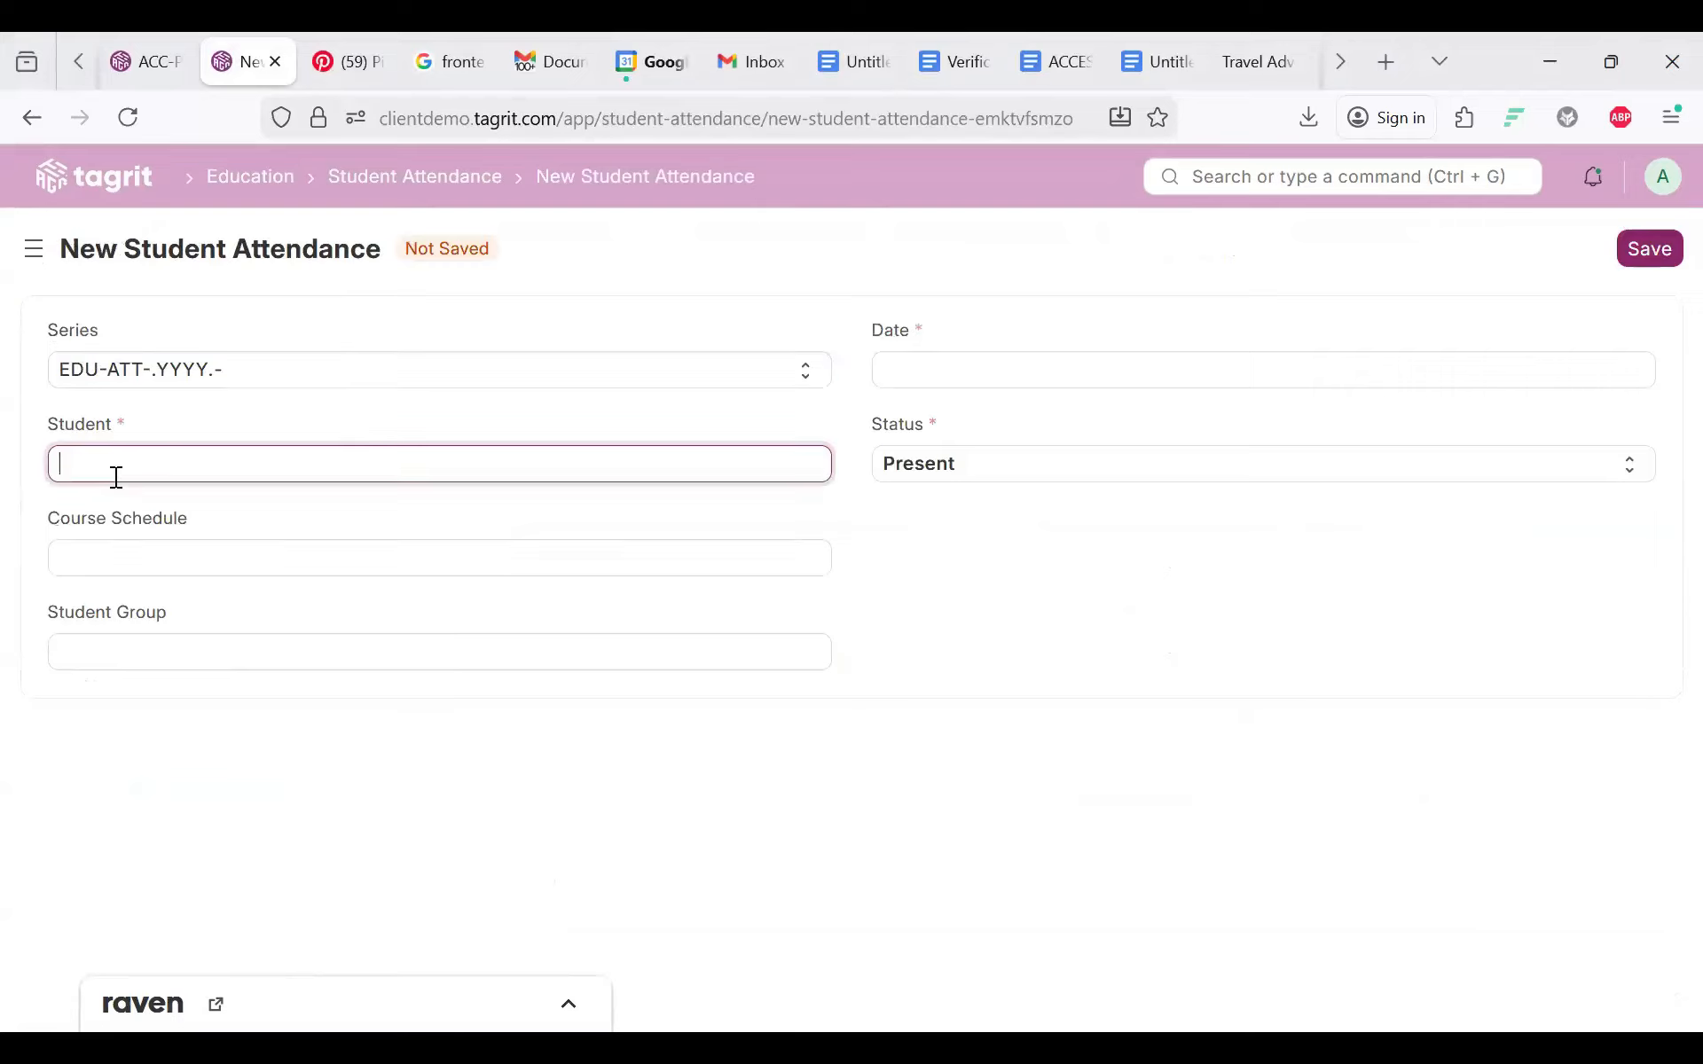
left_click(116, 612)
left_click(112, 572)
left_click(106, 651)
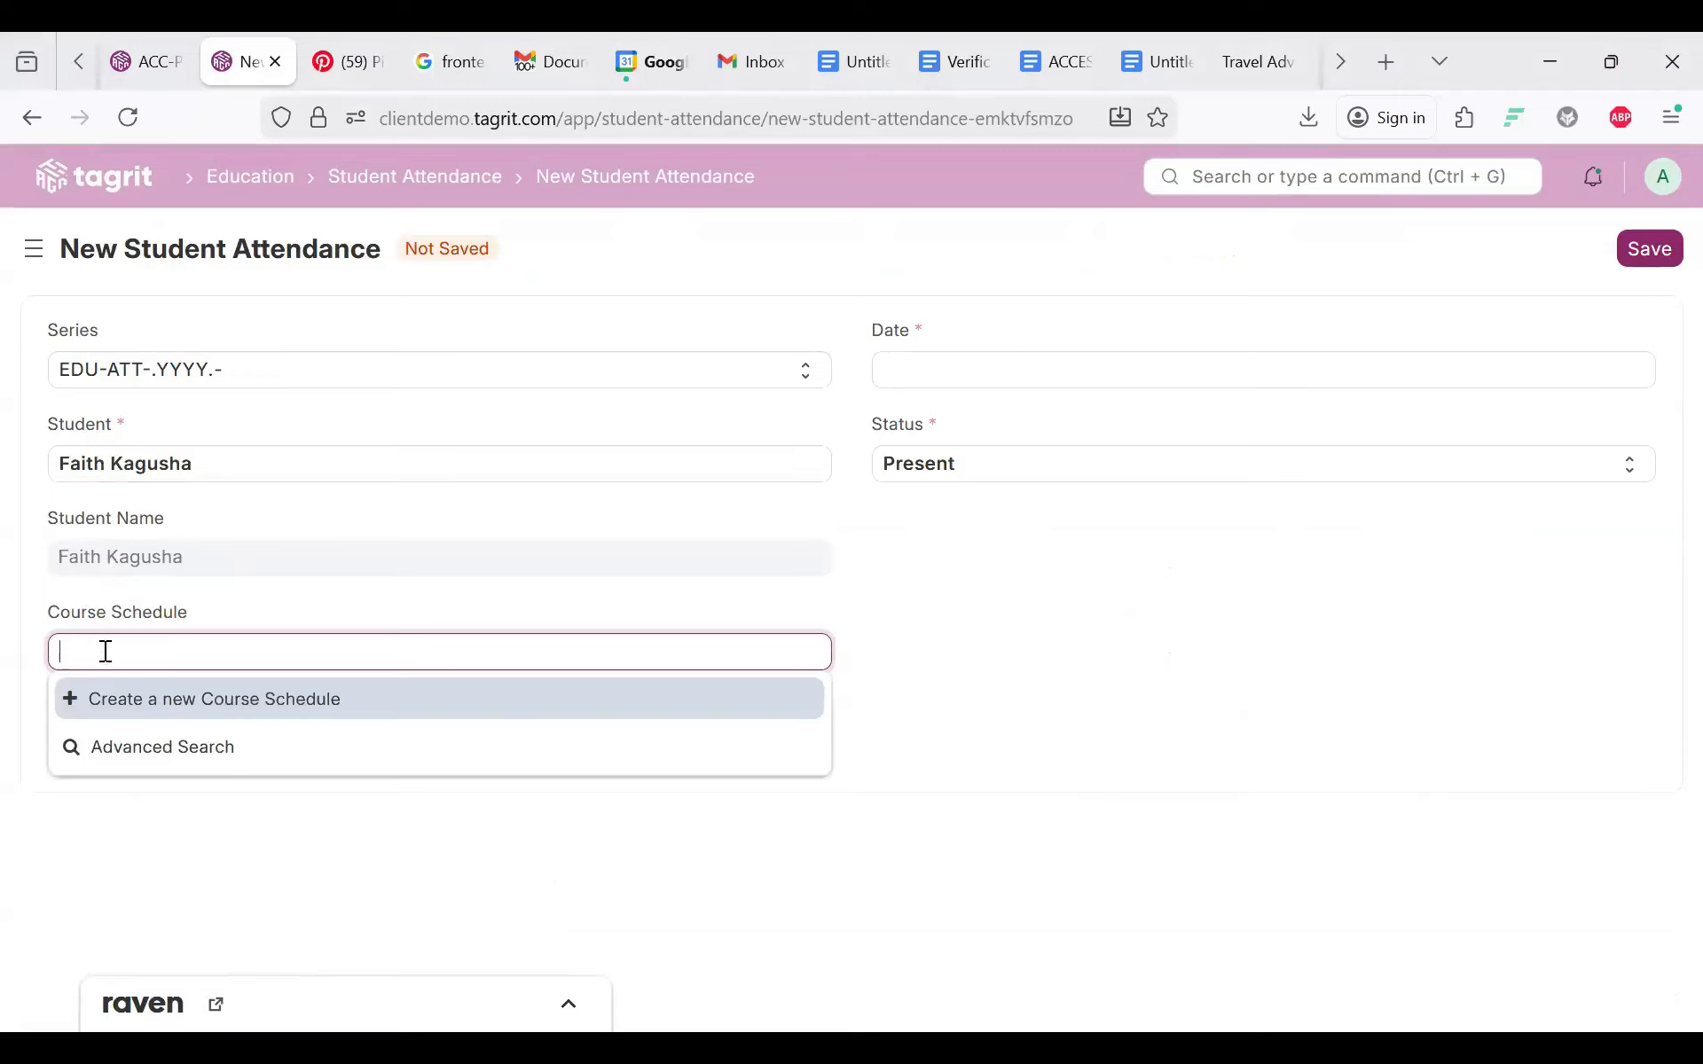
left_click(36, 589)
left_click(113, 667)
left_click(8, 710)
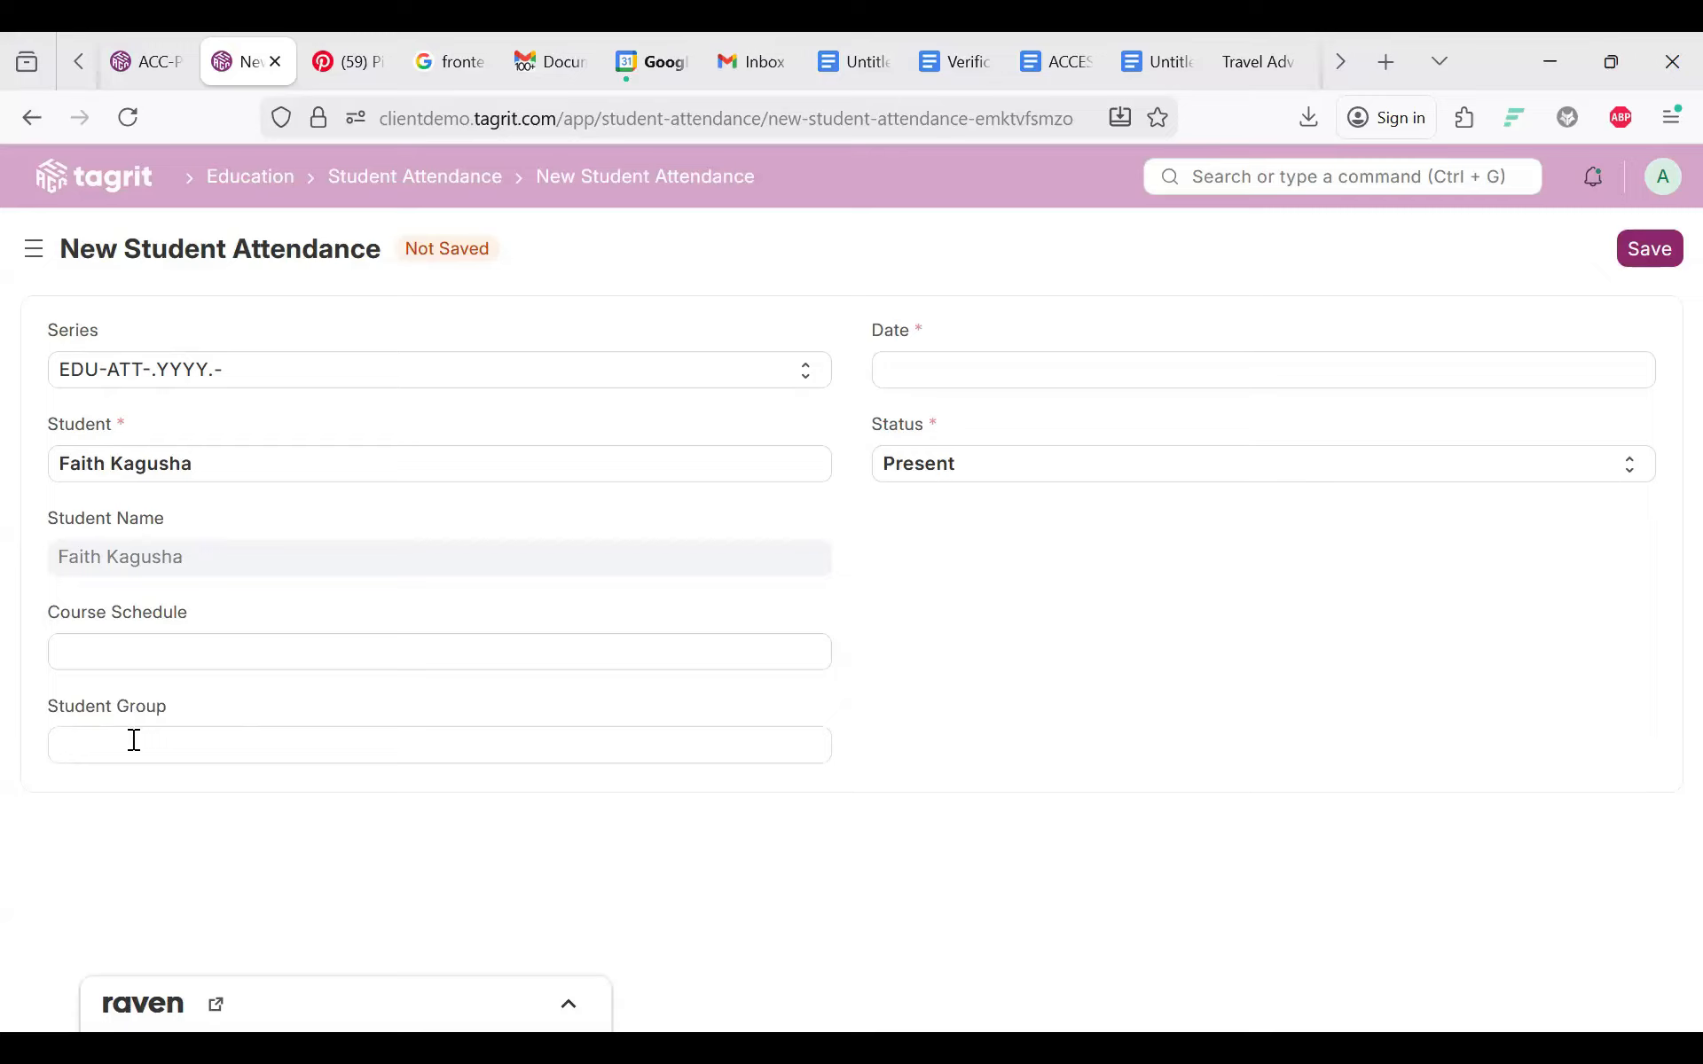
Step: Set the date to 22-01-2026 and status to Absent, then save the record
left_click(1020, 370)
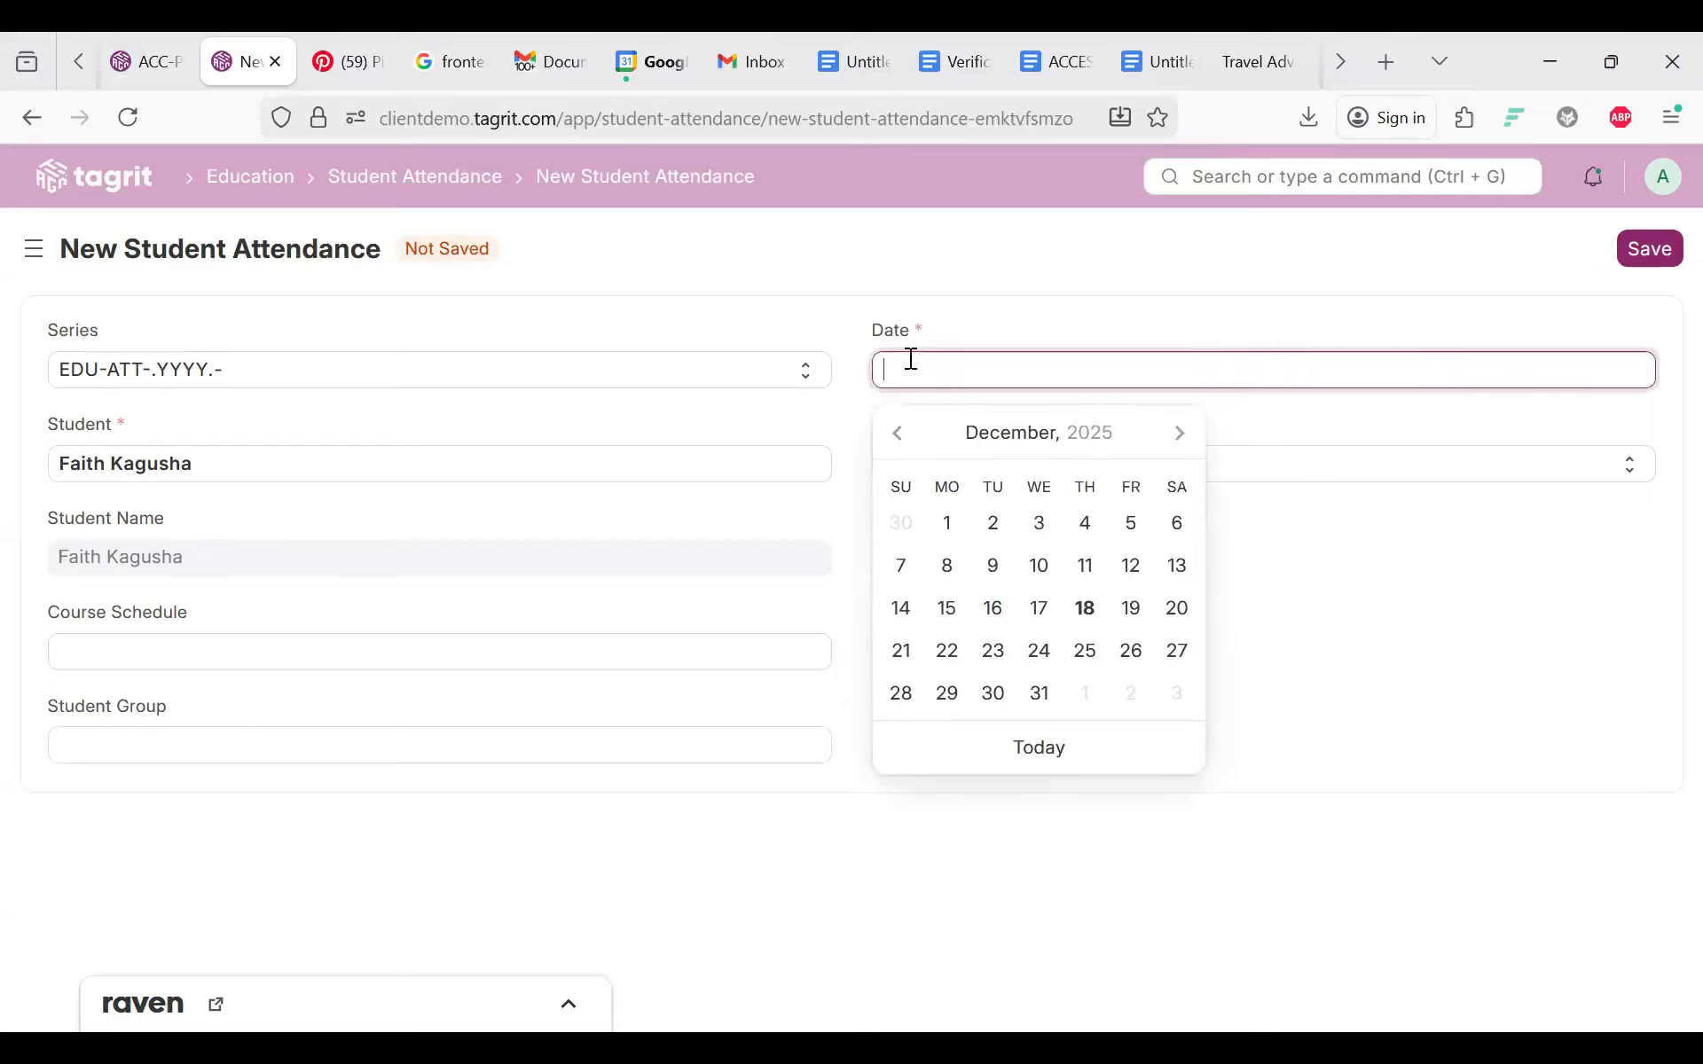
left_click(1177, 434)
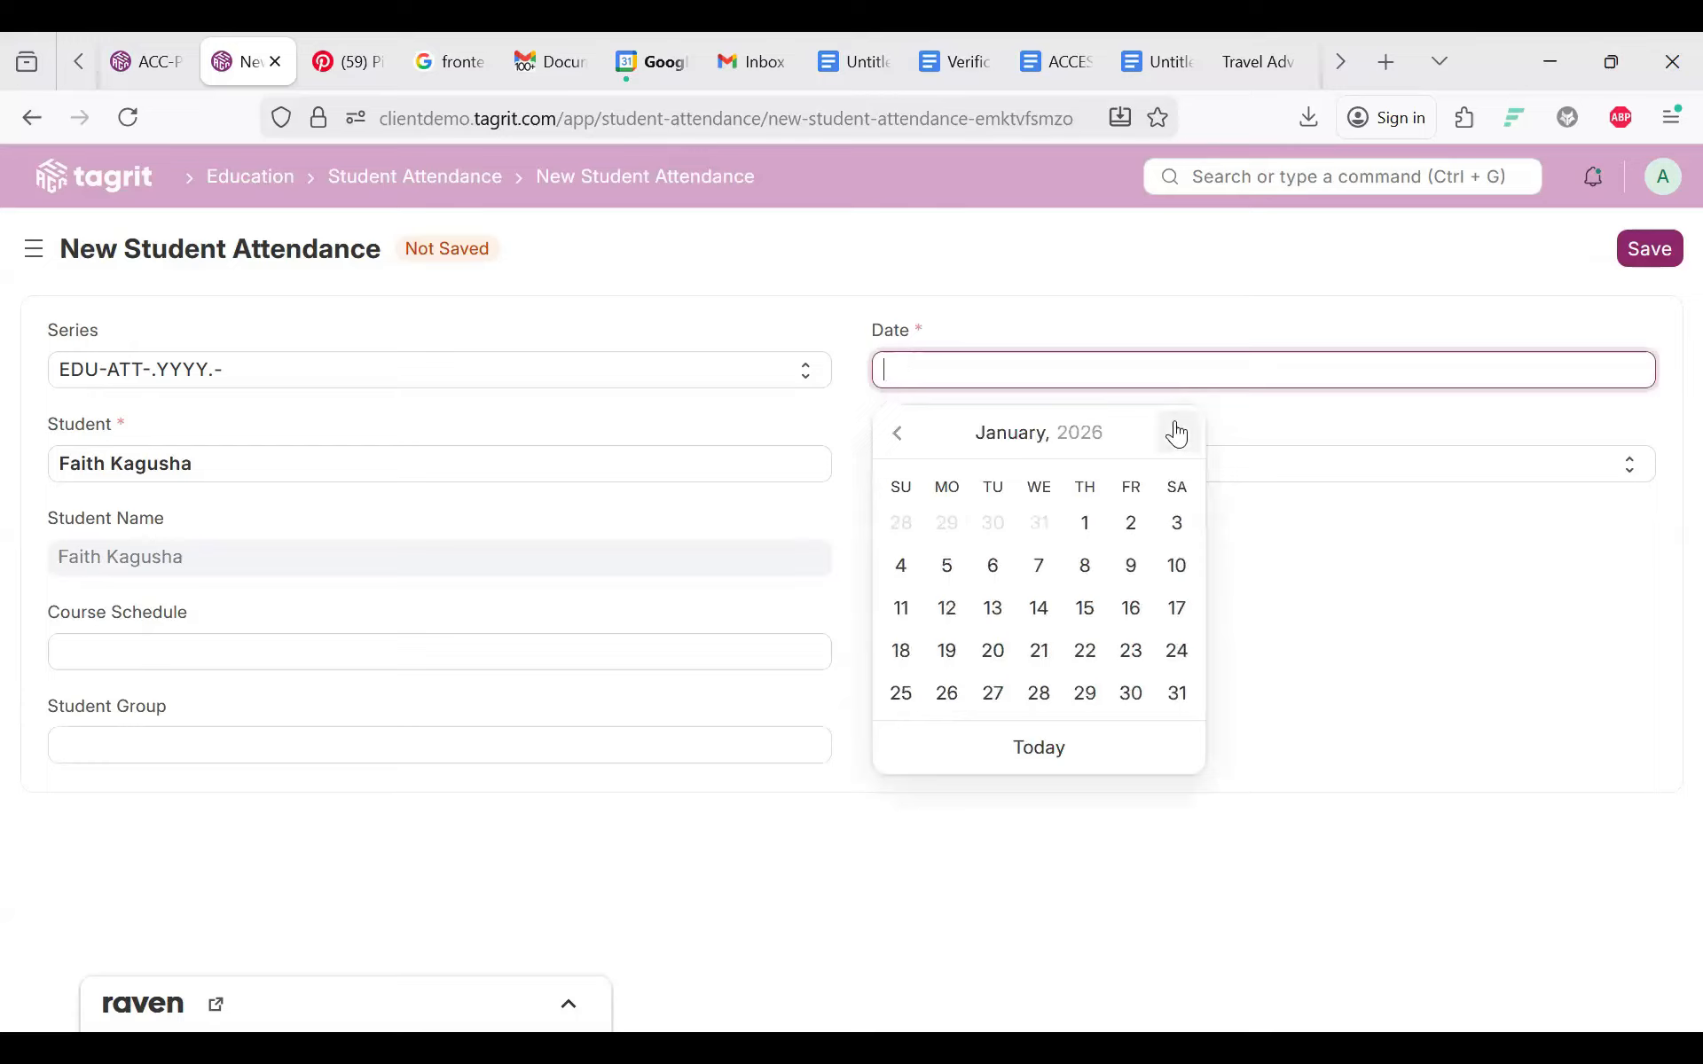
left_click(1086, 656)
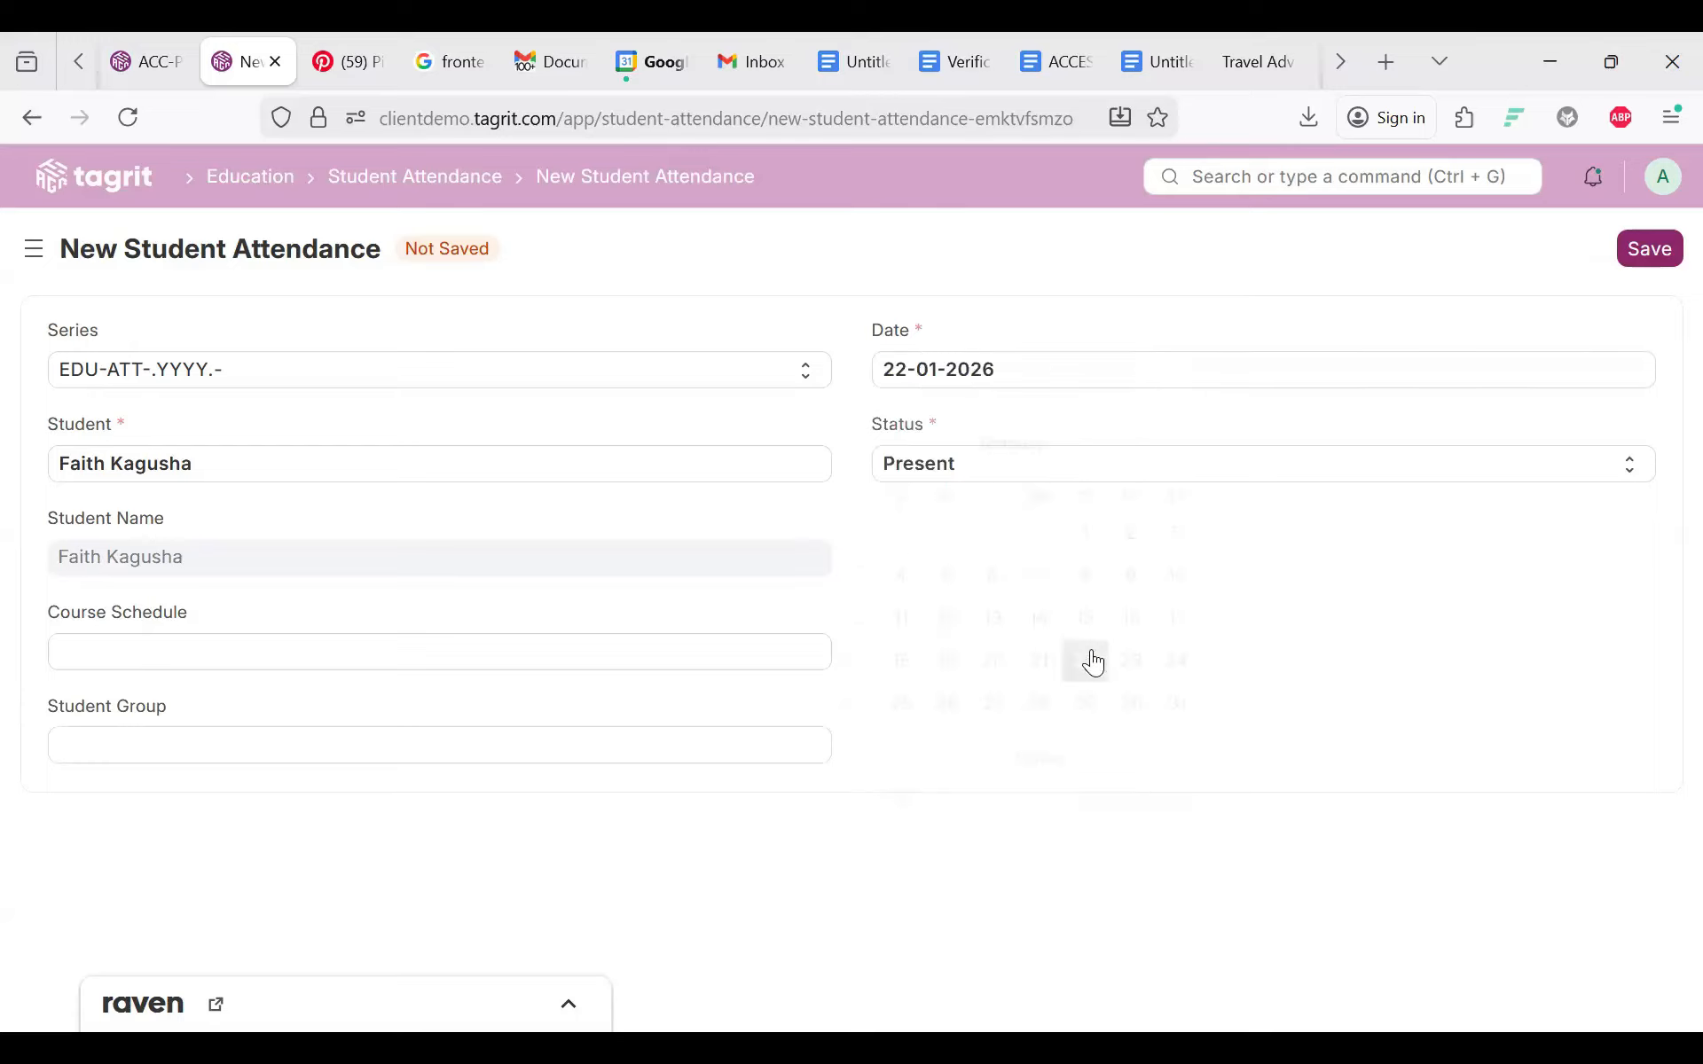
left_click(944, 473)
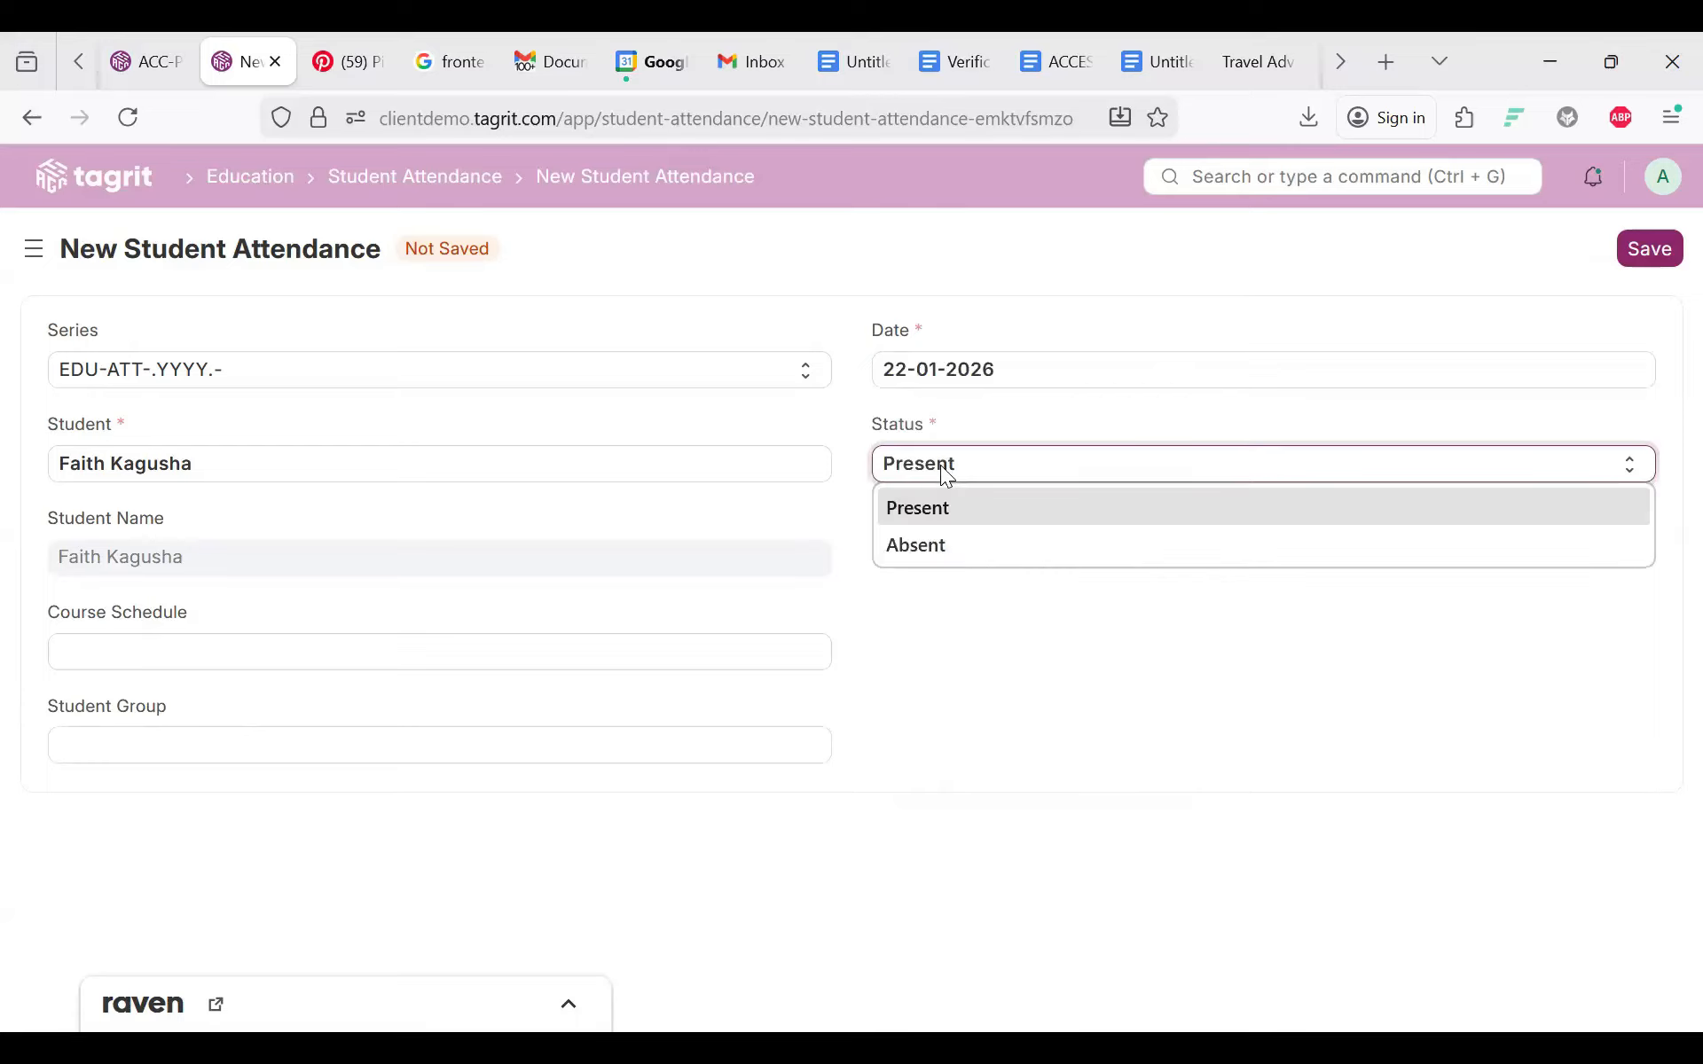
left_click(938, 547)
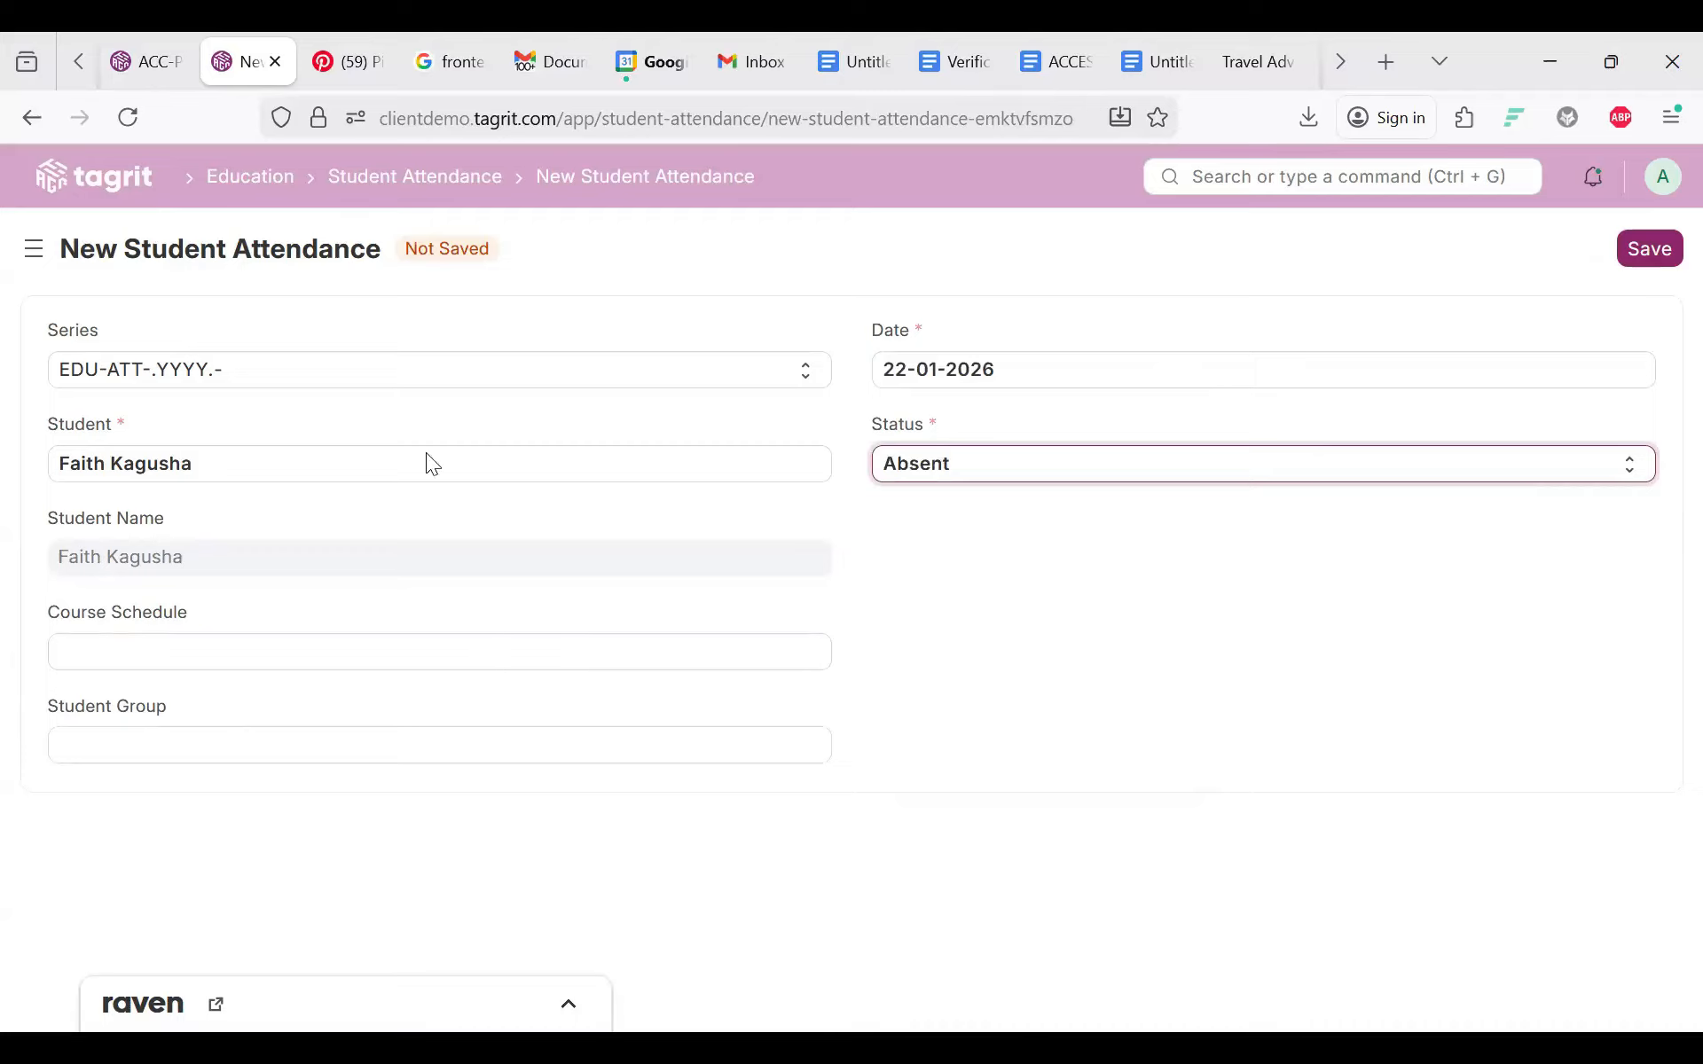
left_click(1652, 248)
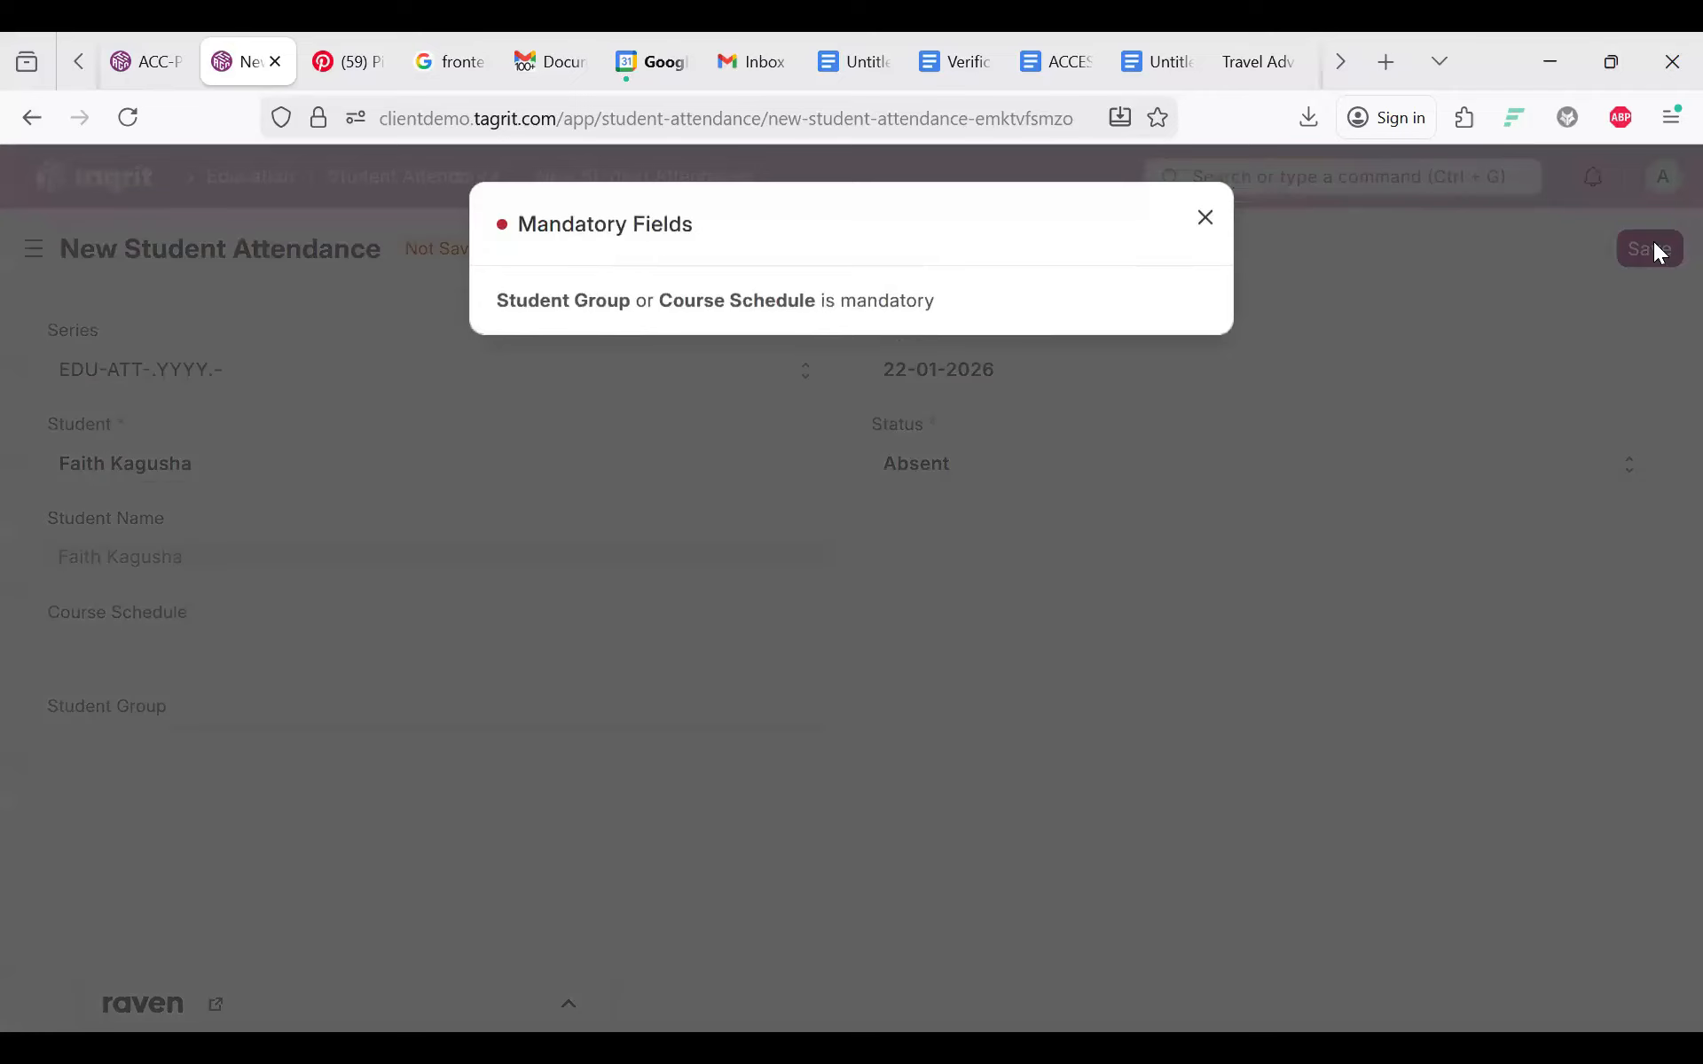
Step: Dismiss the mandatory-fields warning and create a new Course Schedule from the attendance record's Course Schedule field
left_click(1653, 241)
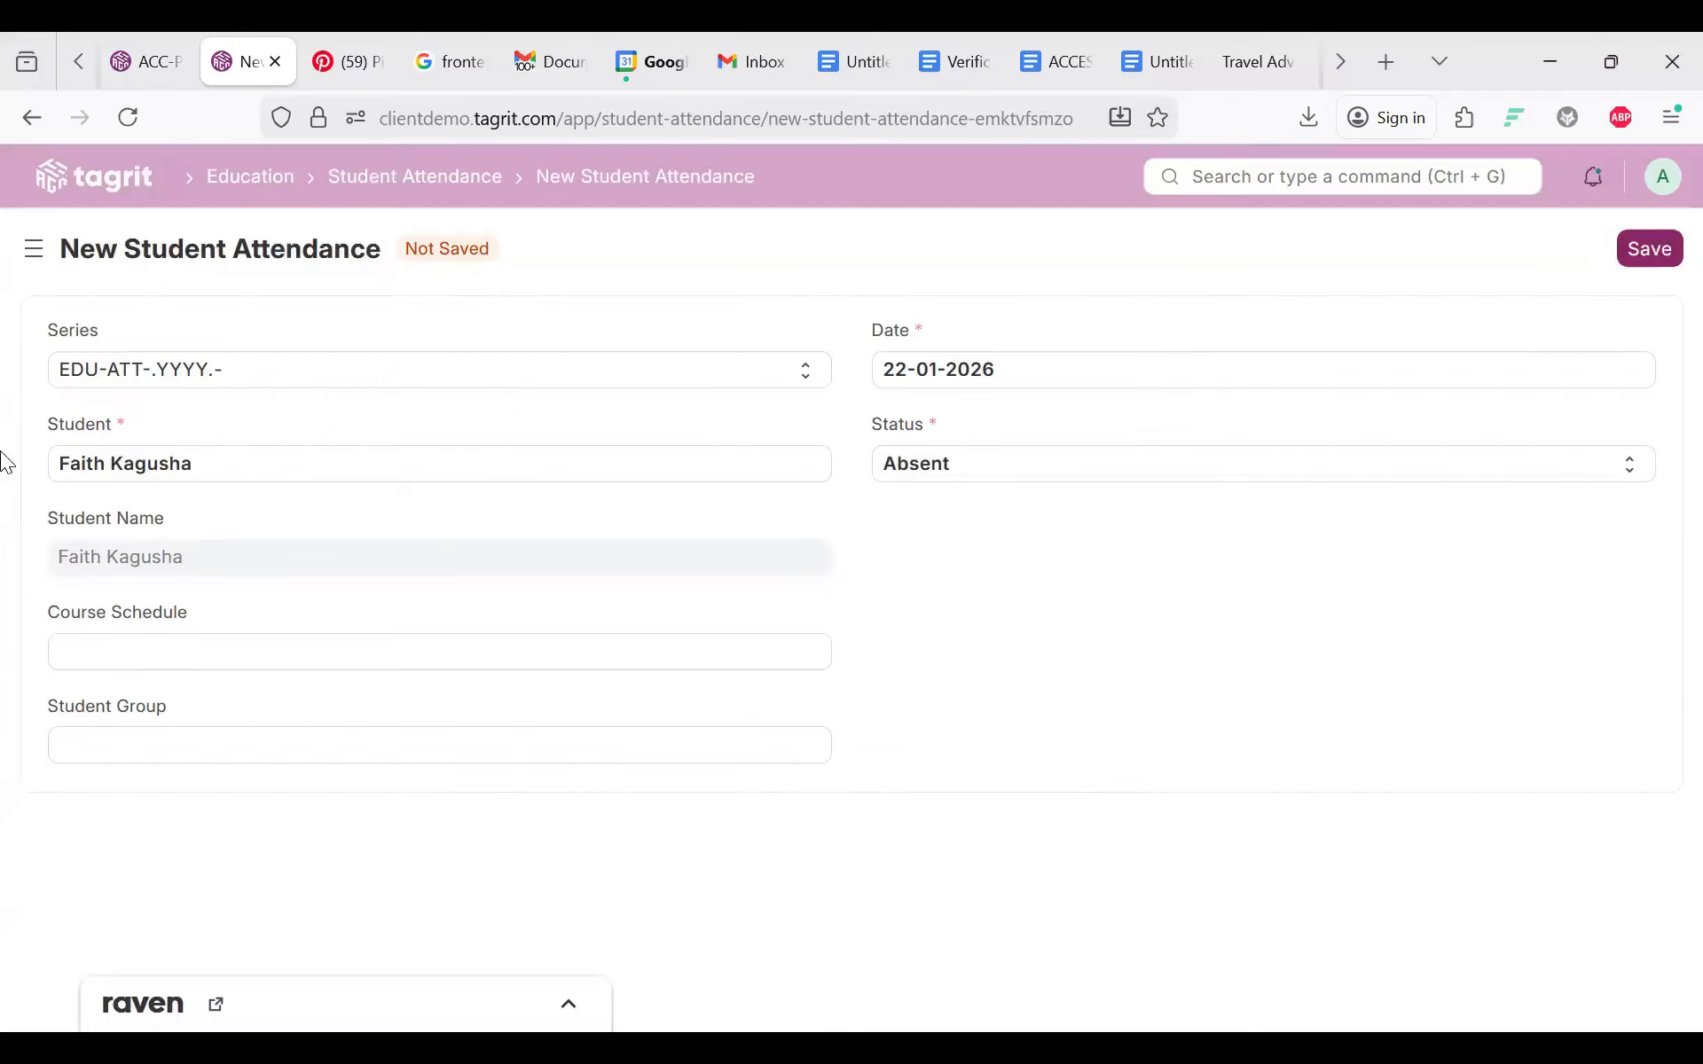
left_click(150, 656)
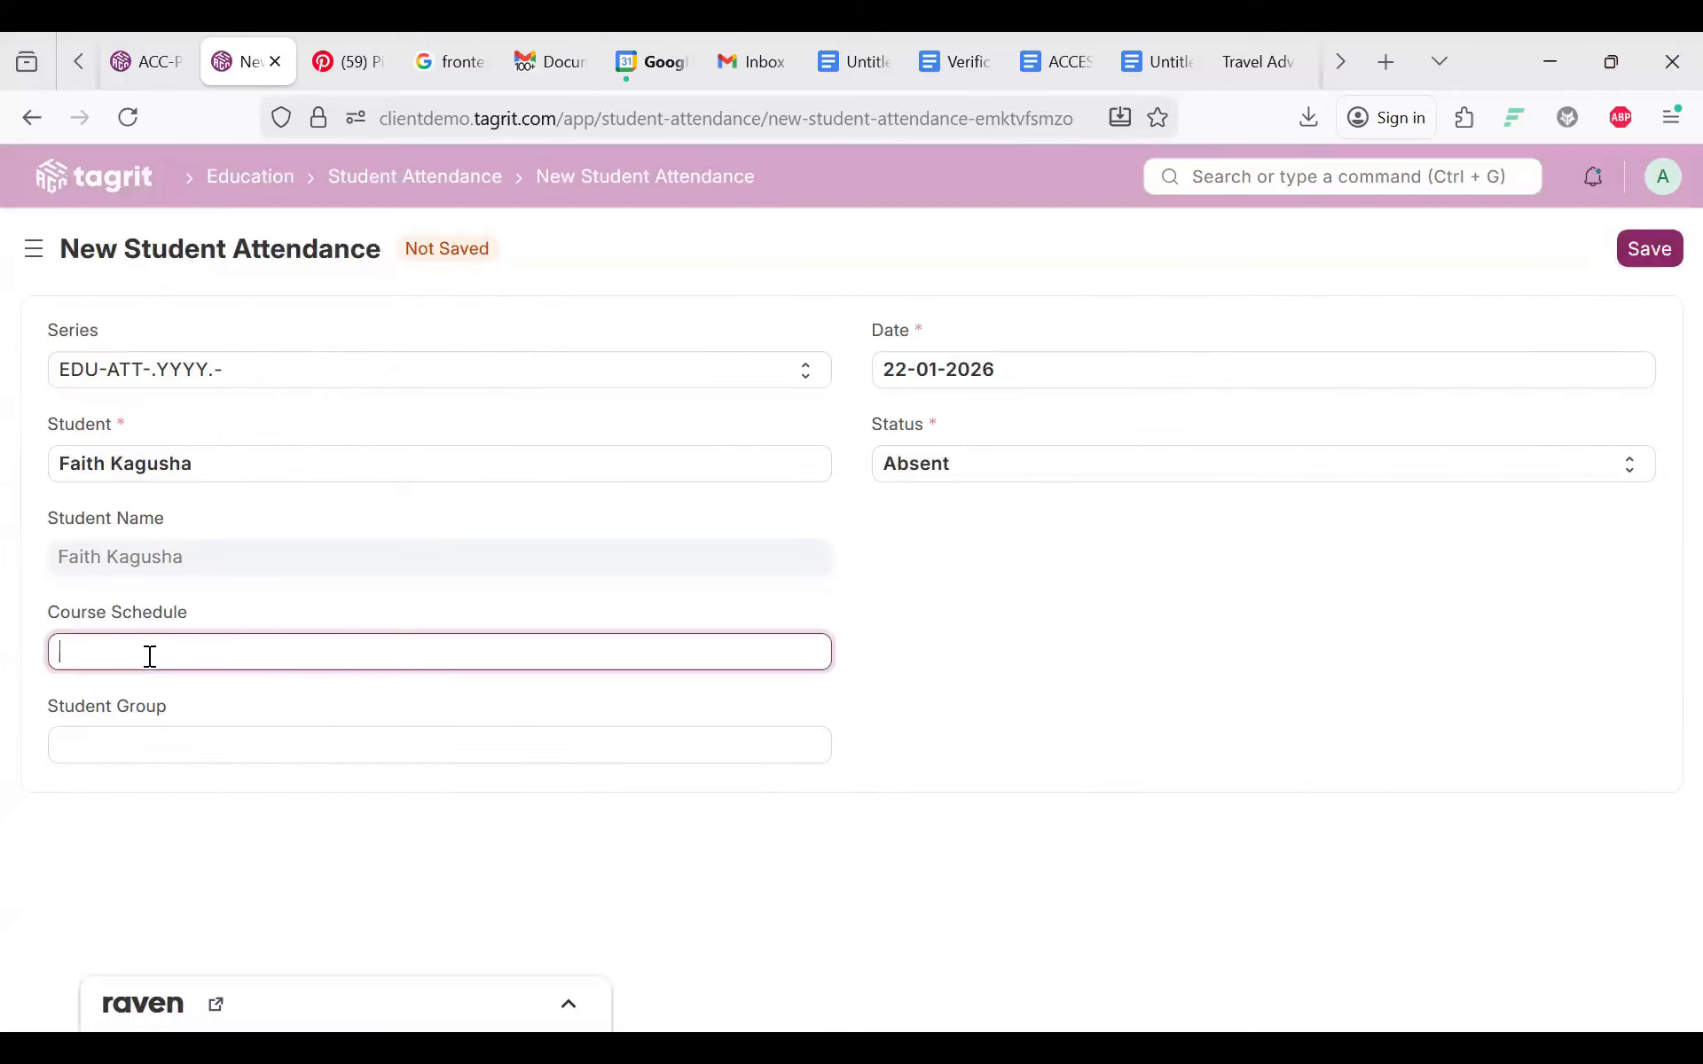
left_click(141, 712)
left_click_drag(73, 802, 86, 642)
left_click(86, 641)
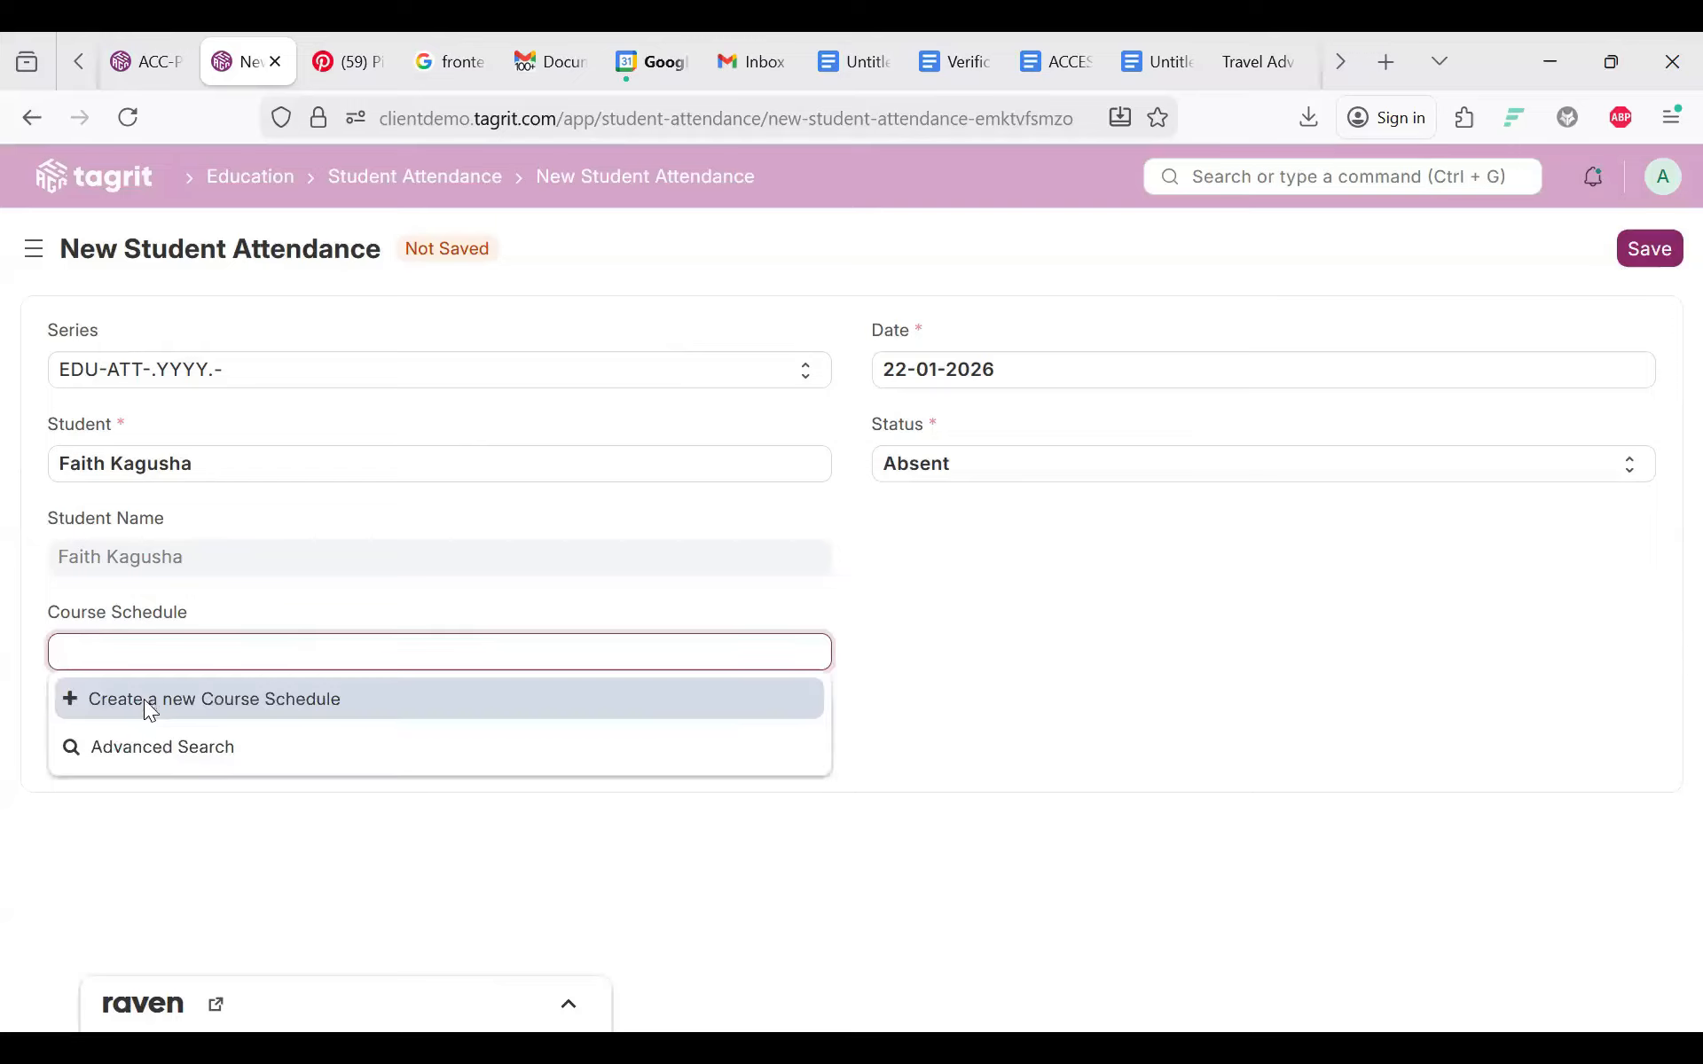
left_click(144, 699)
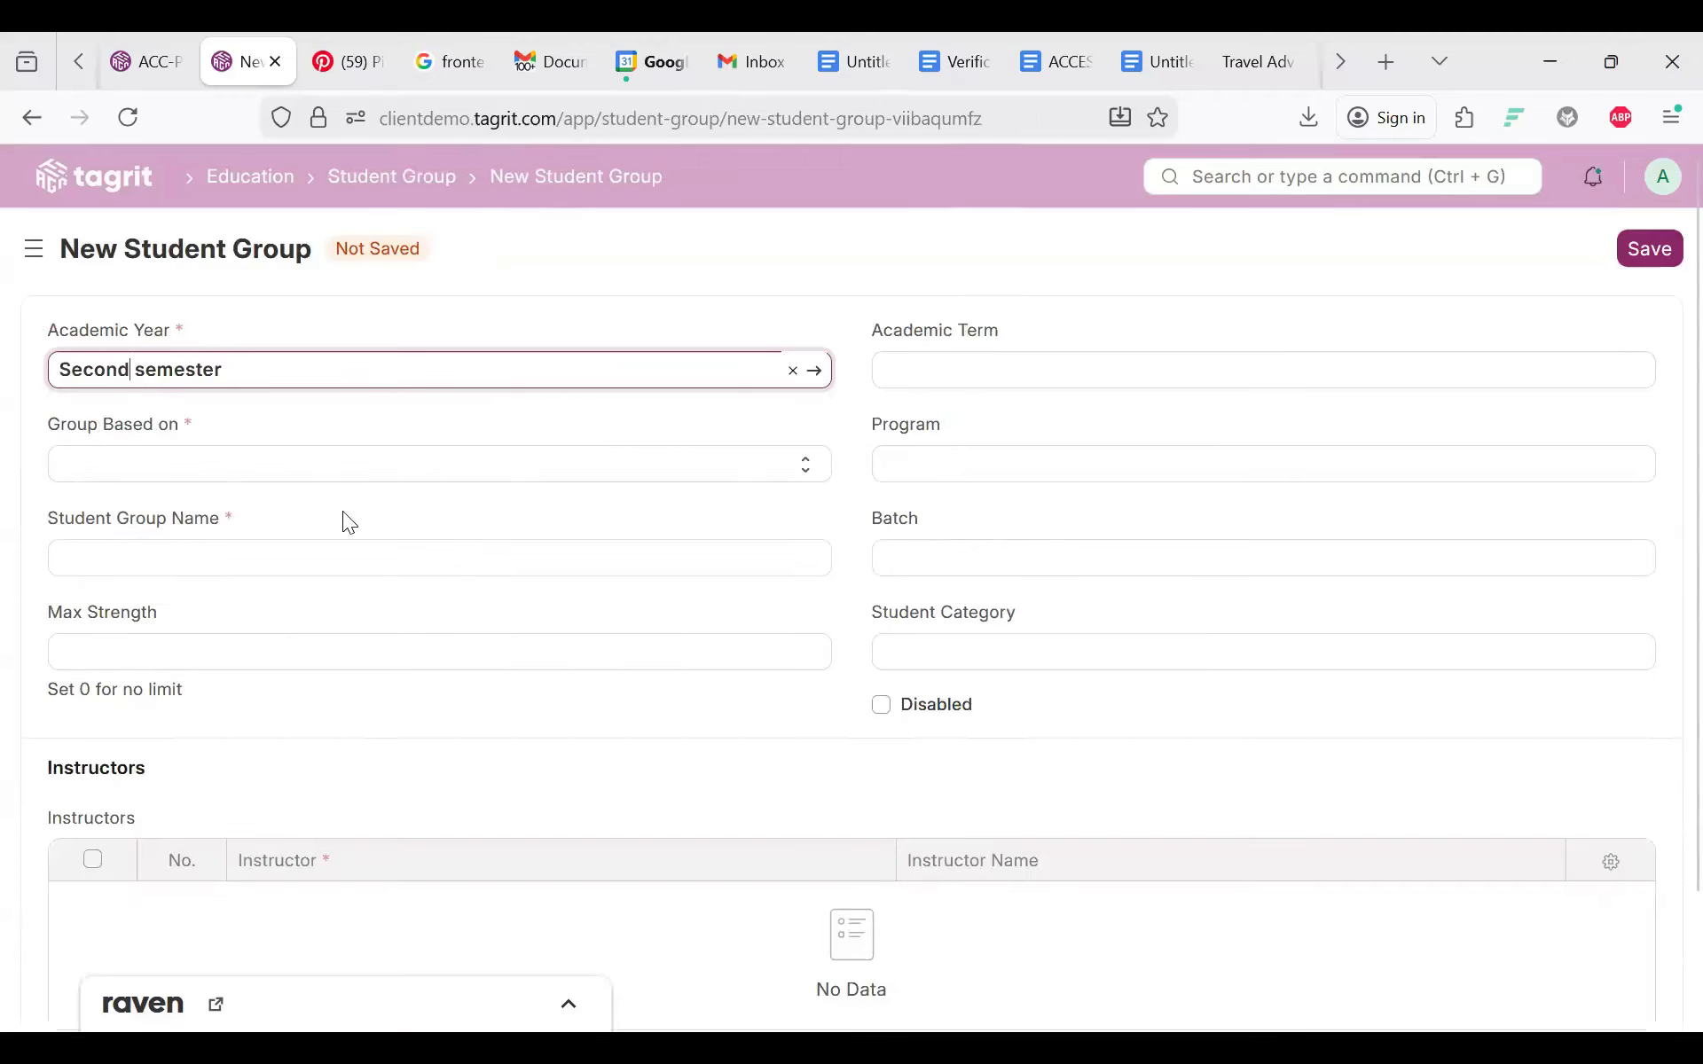
triple_click(160, 586)
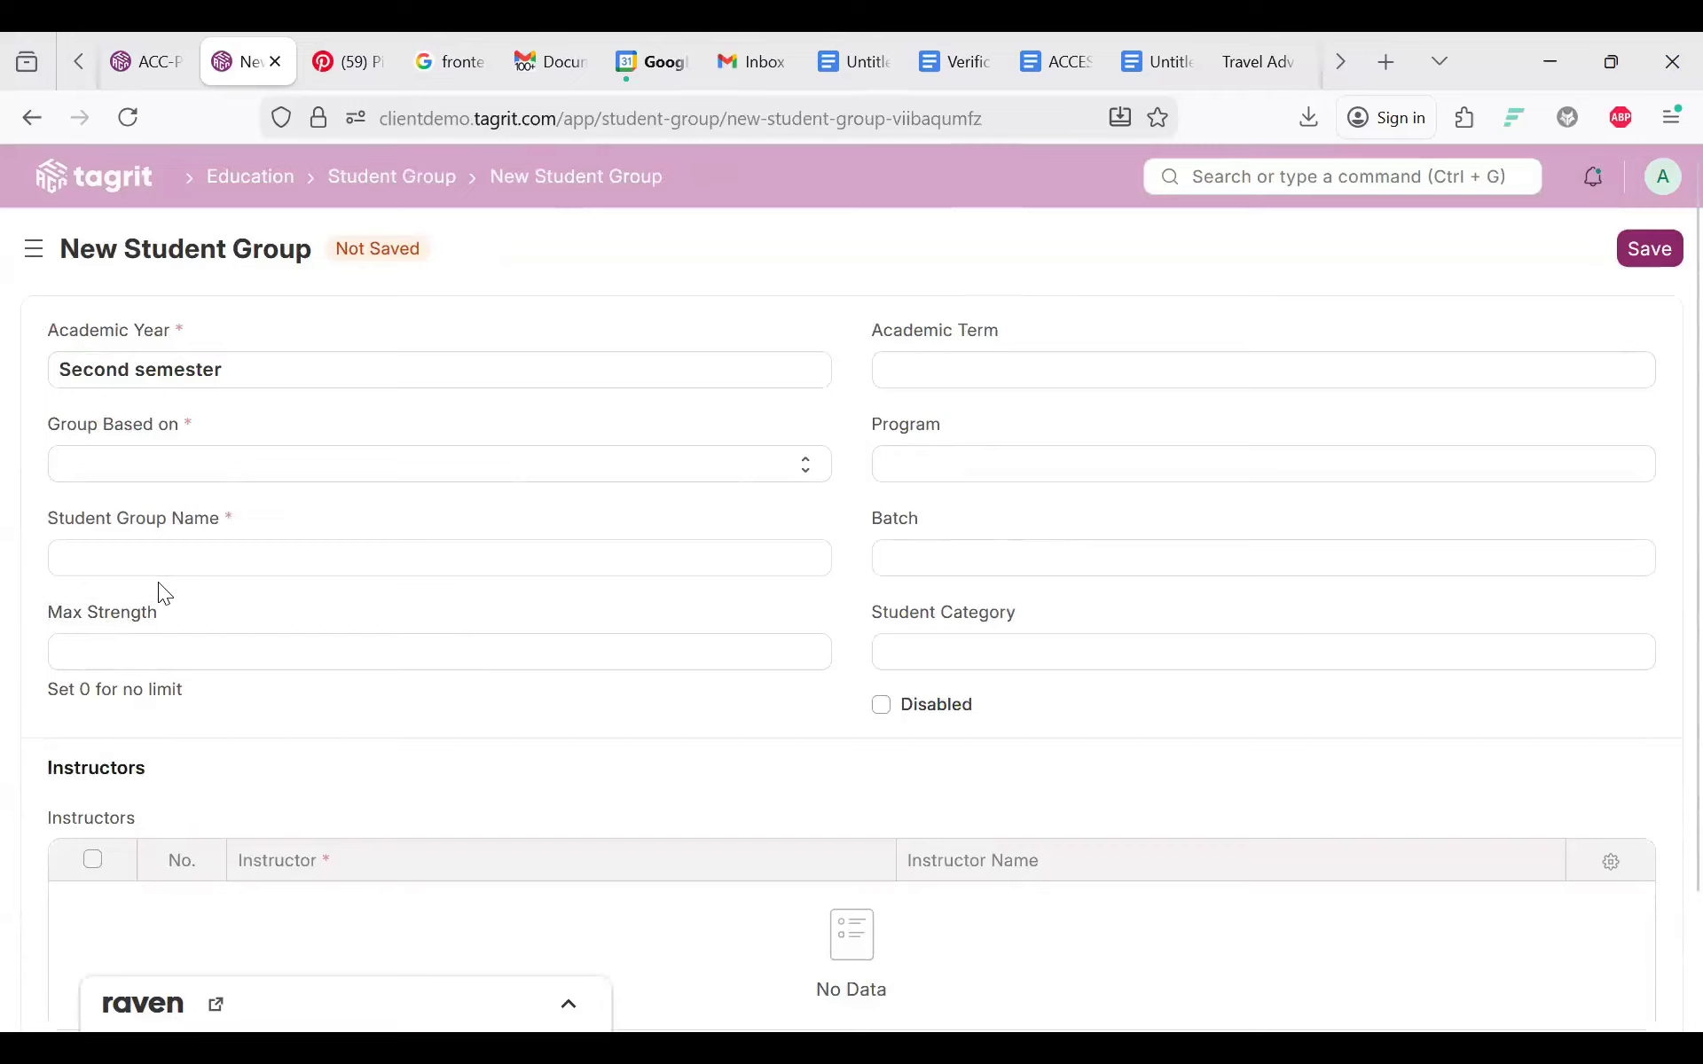
left_click(160, 577)
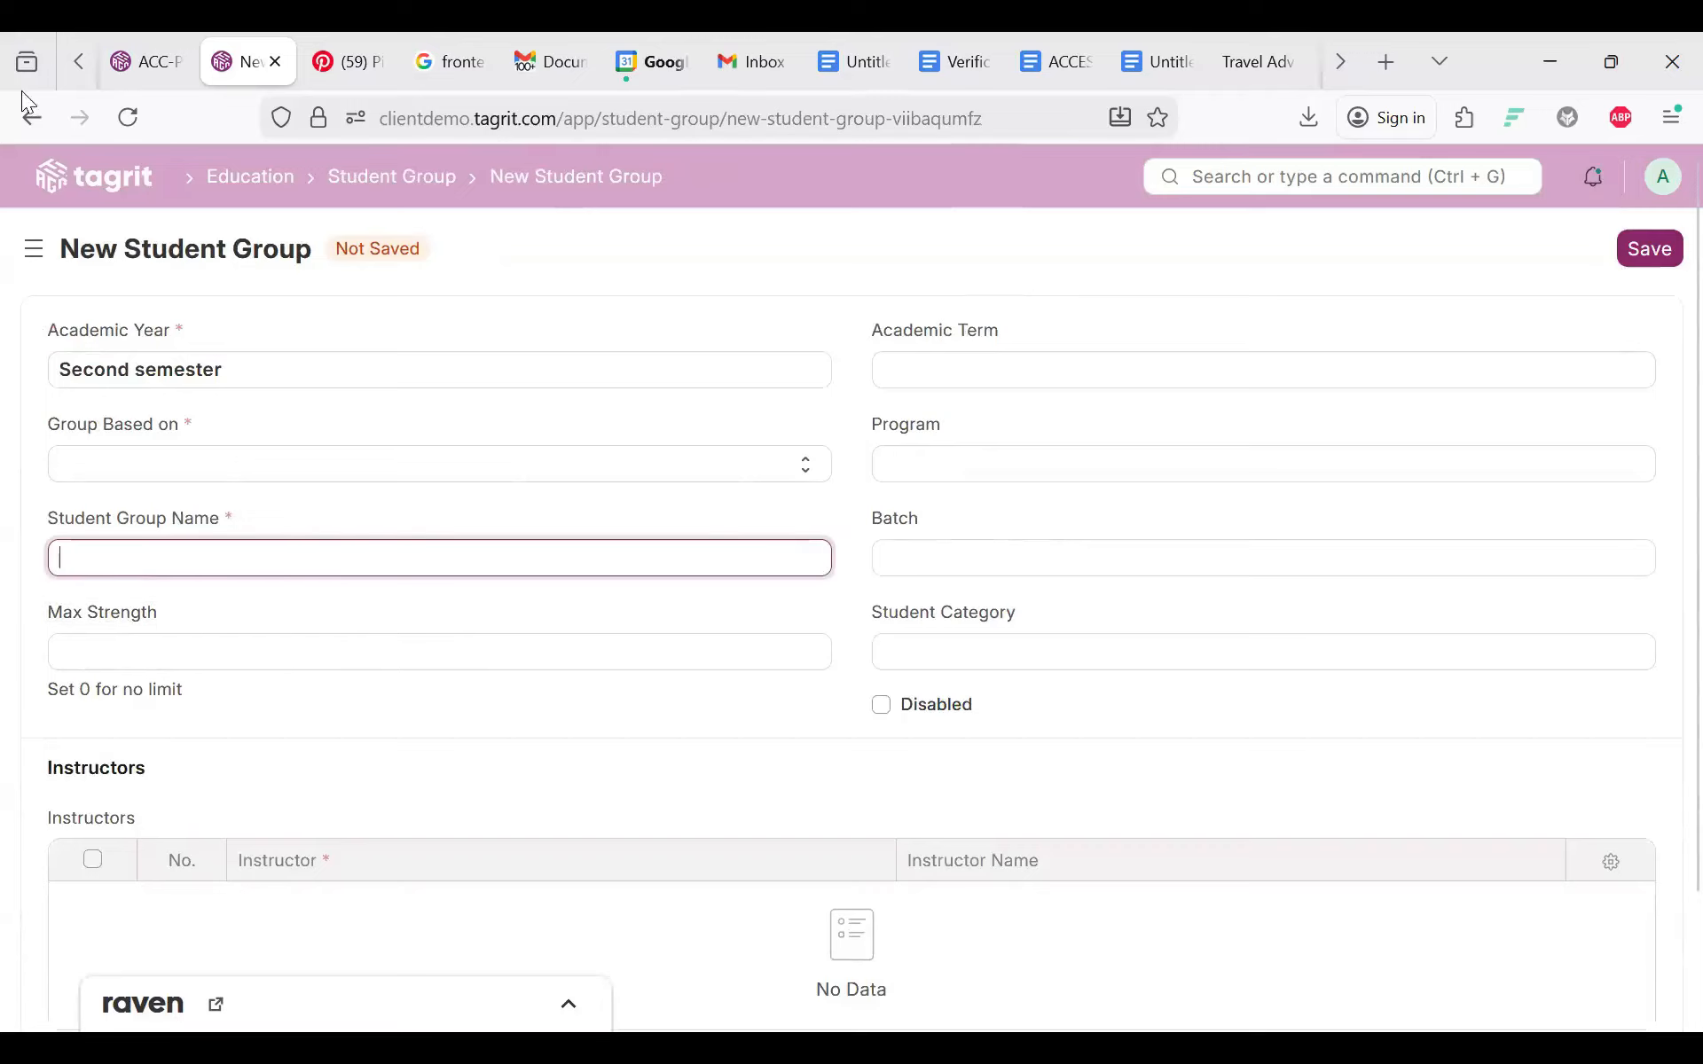
left_click(28, 128)
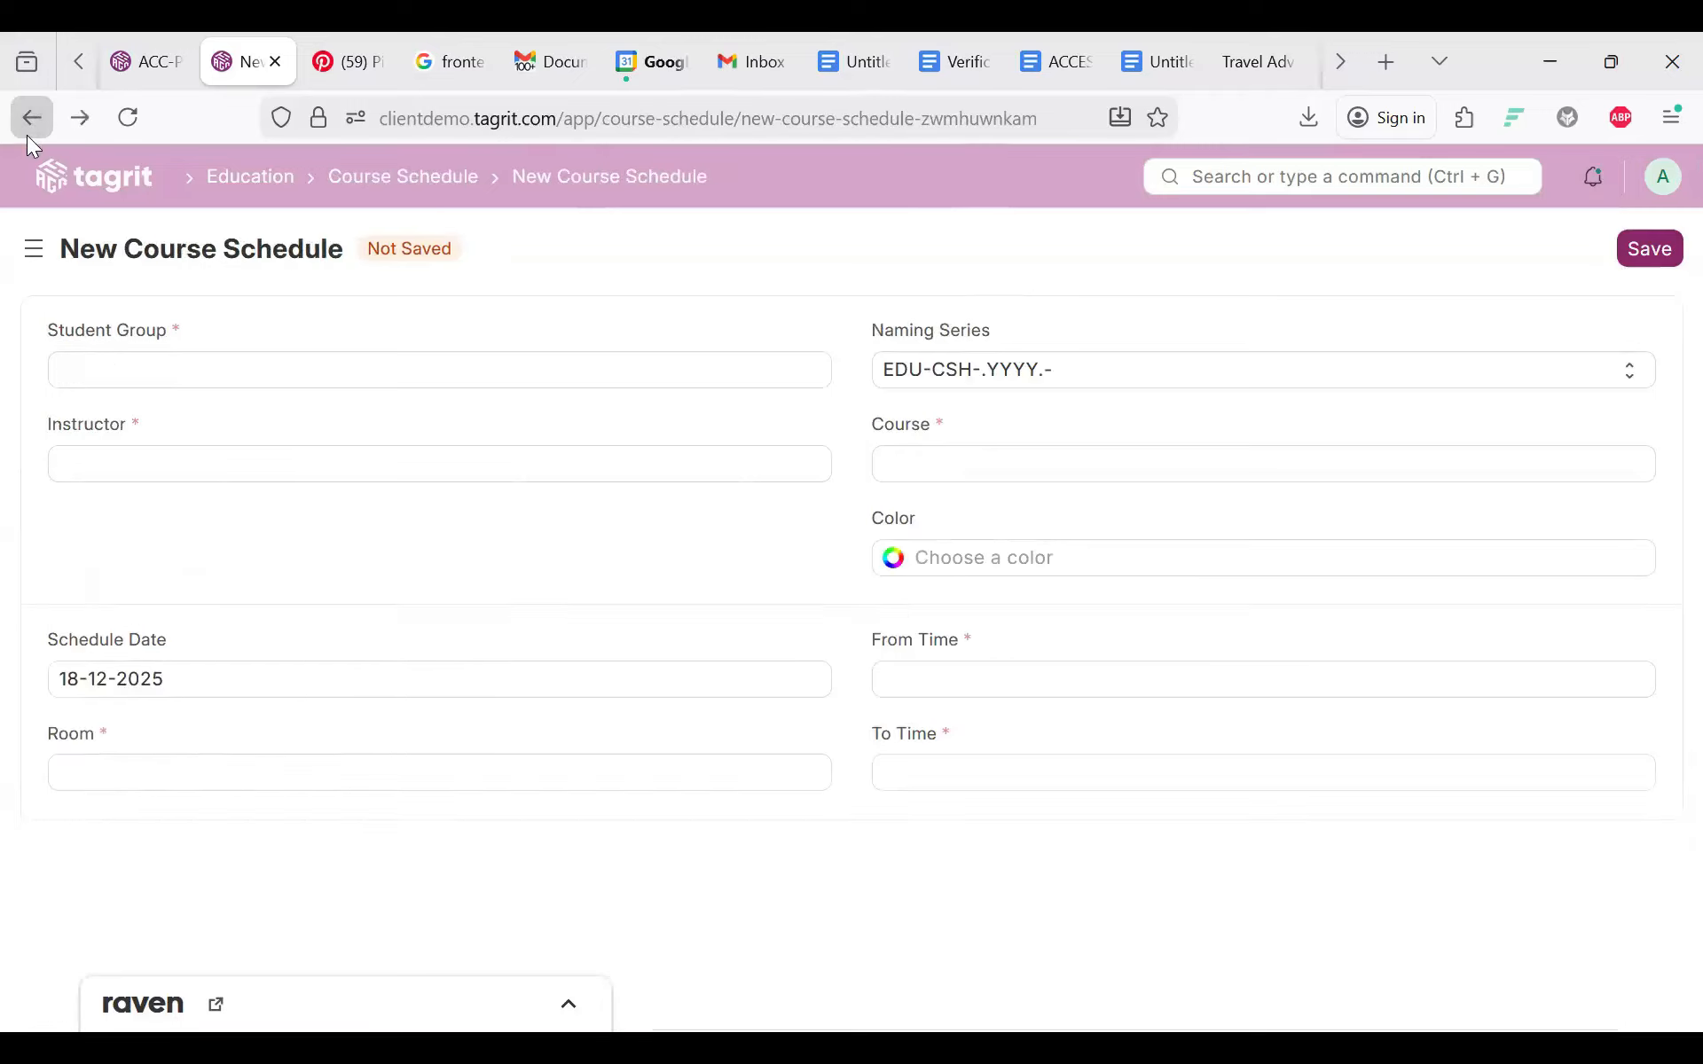
Step: Enter BSC stats in the course schedule's Student Group field
left_click(112, 366)
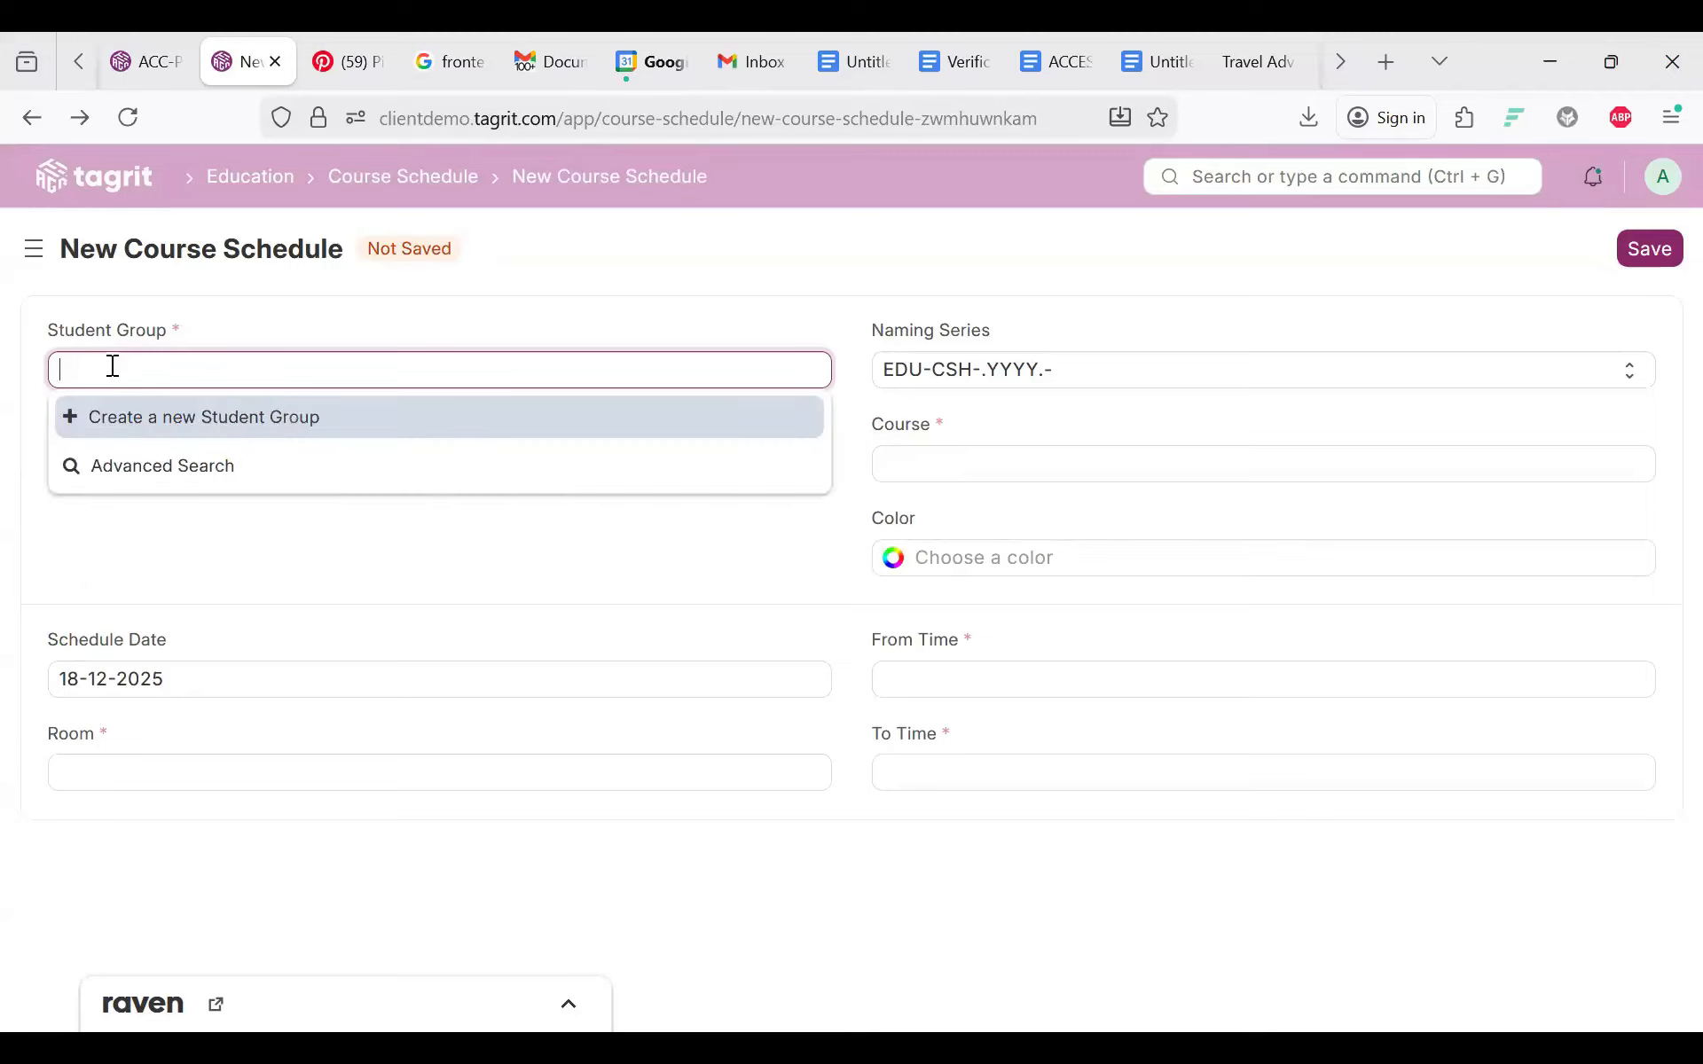
type("BSC stats")
left_click(169, 494)
left_click(169, 494)
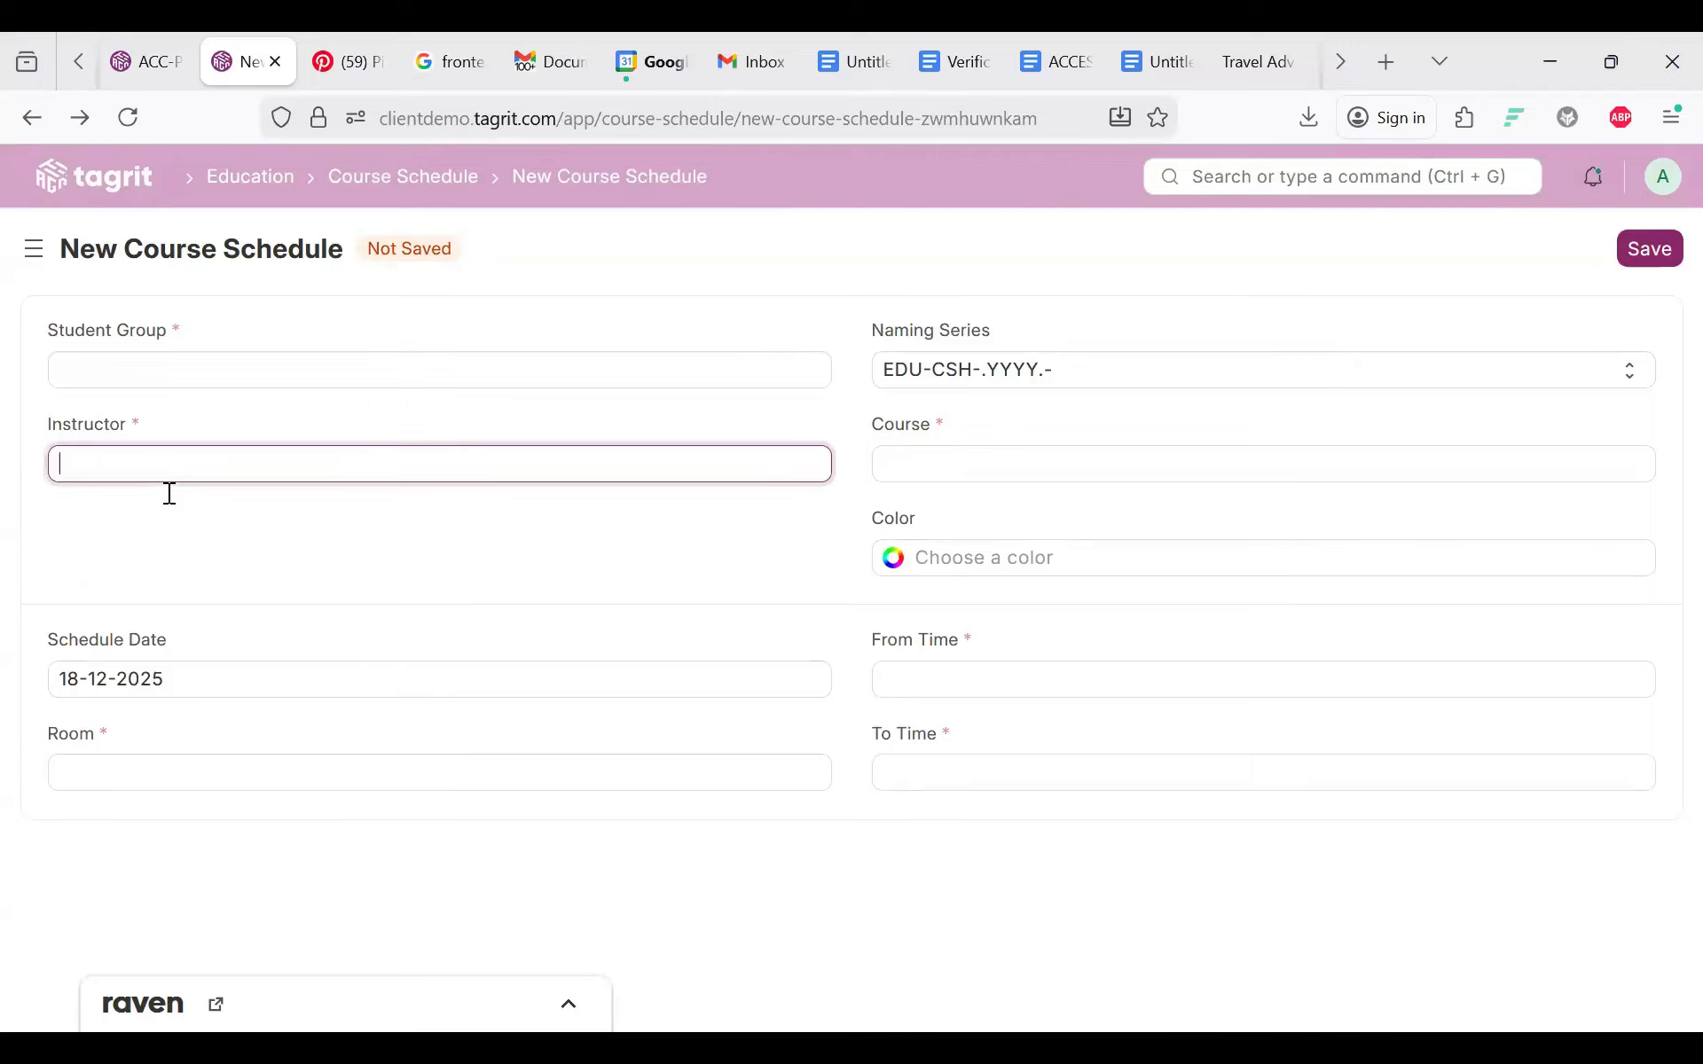
Step: Create a Course-based student group BSC stats for BSC Probability and Statistics and save it
left_click(93, 364)
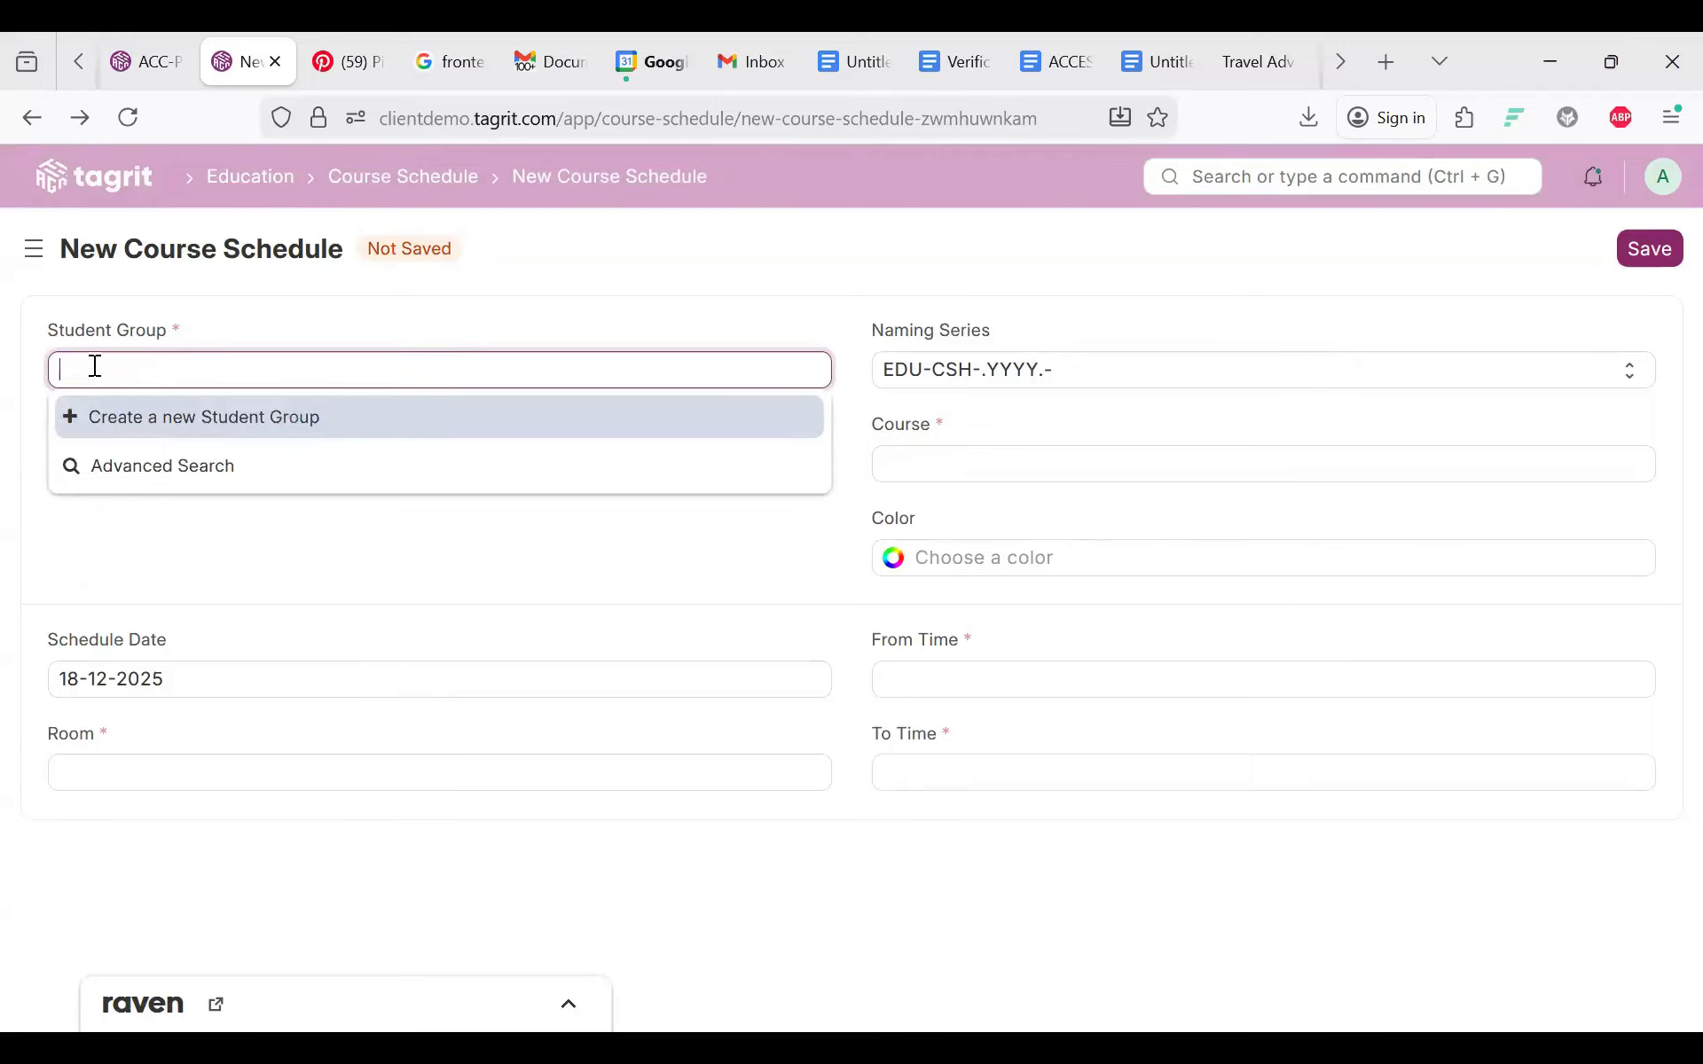
left_click(164, 440)
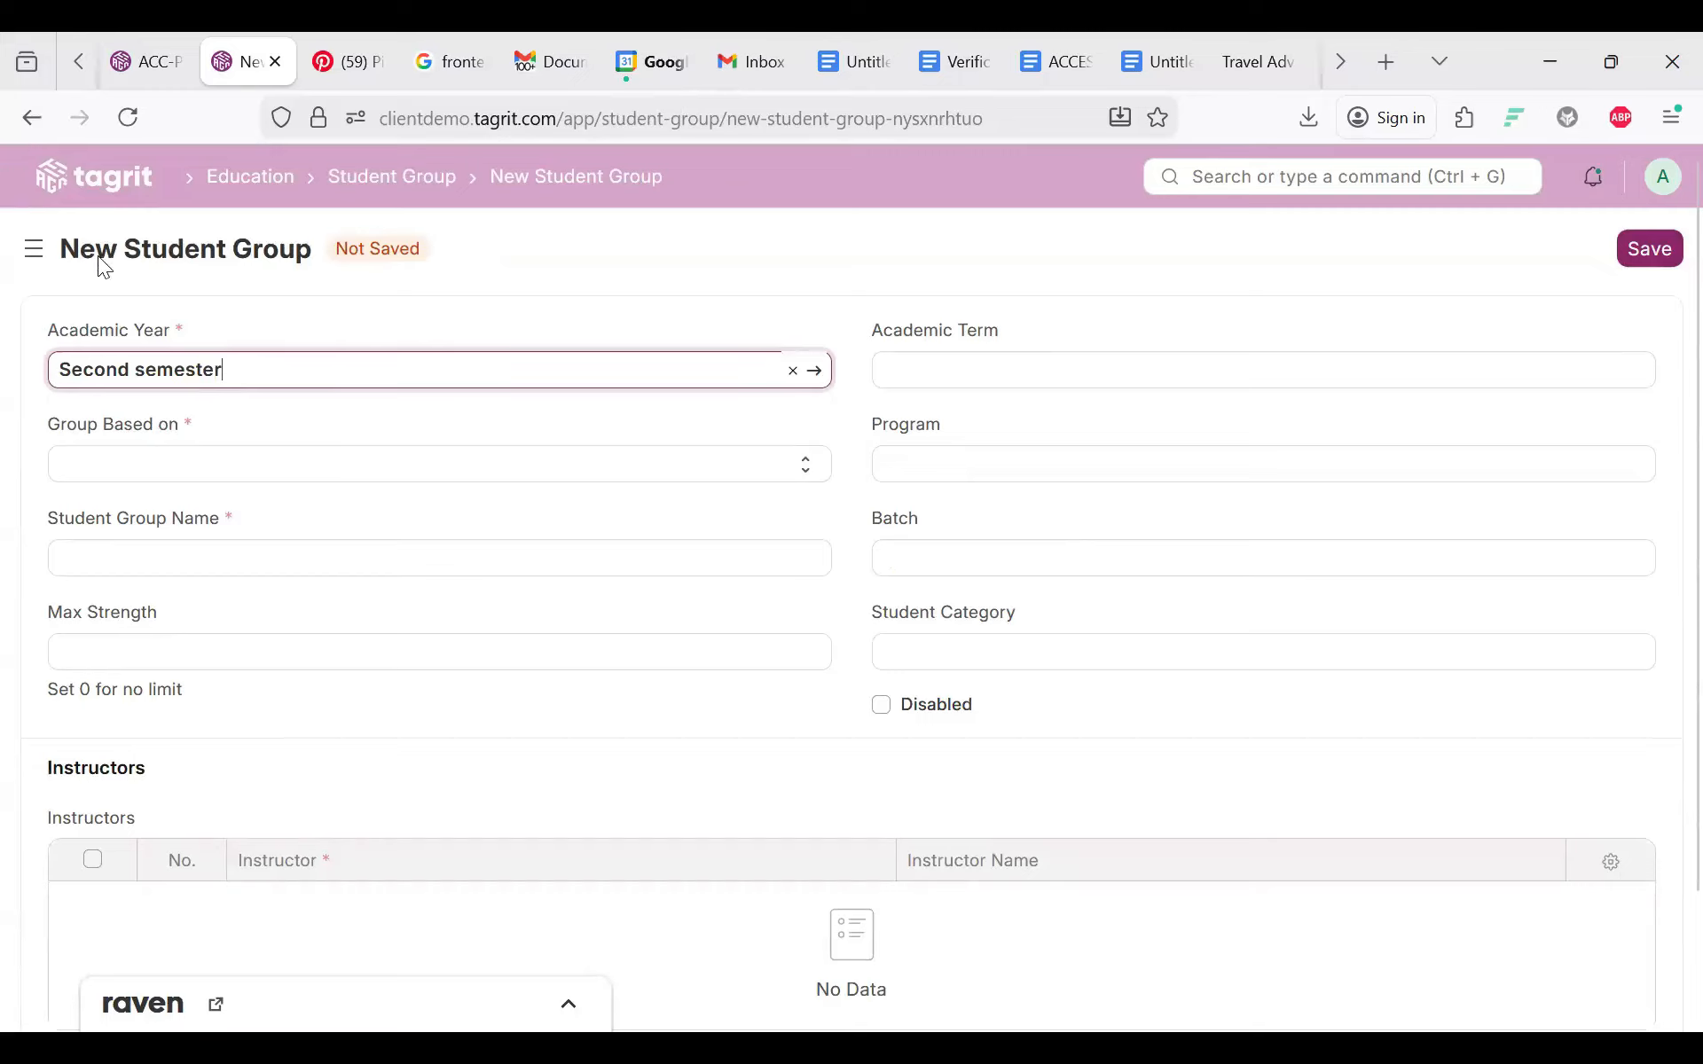
left_click(121, 461)
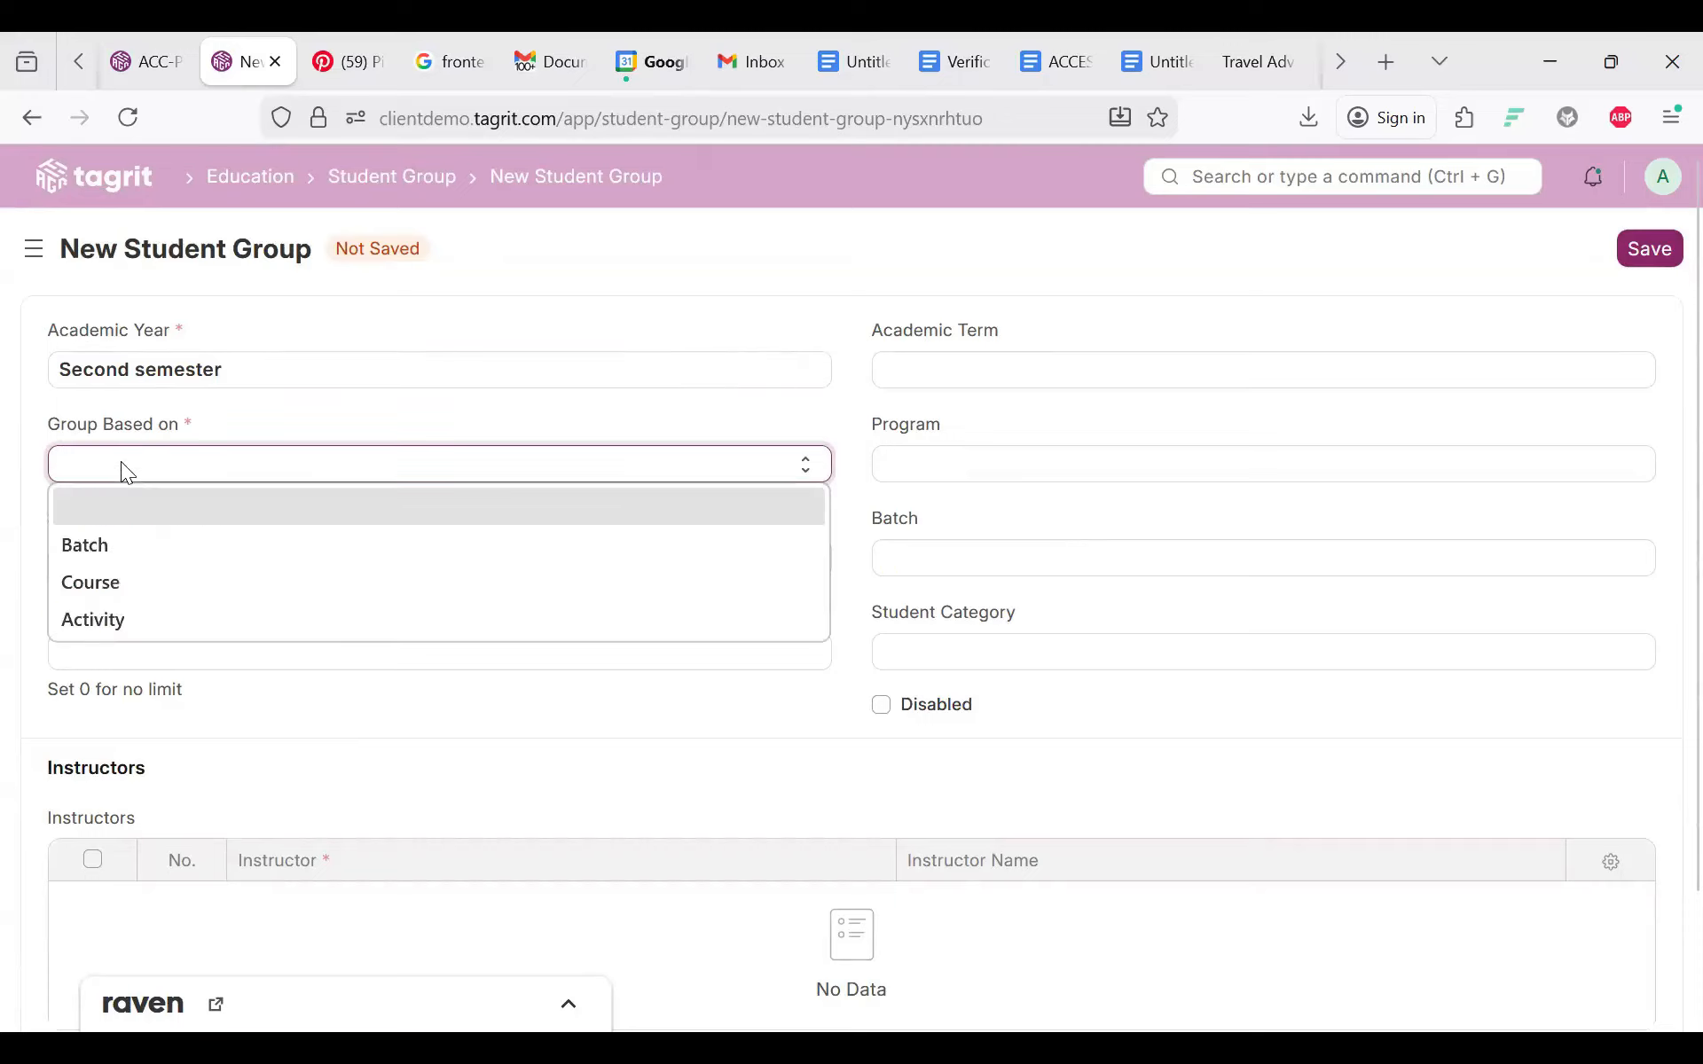
left_click(99, 583)
left_click(121, 561)
type("BSC stats")
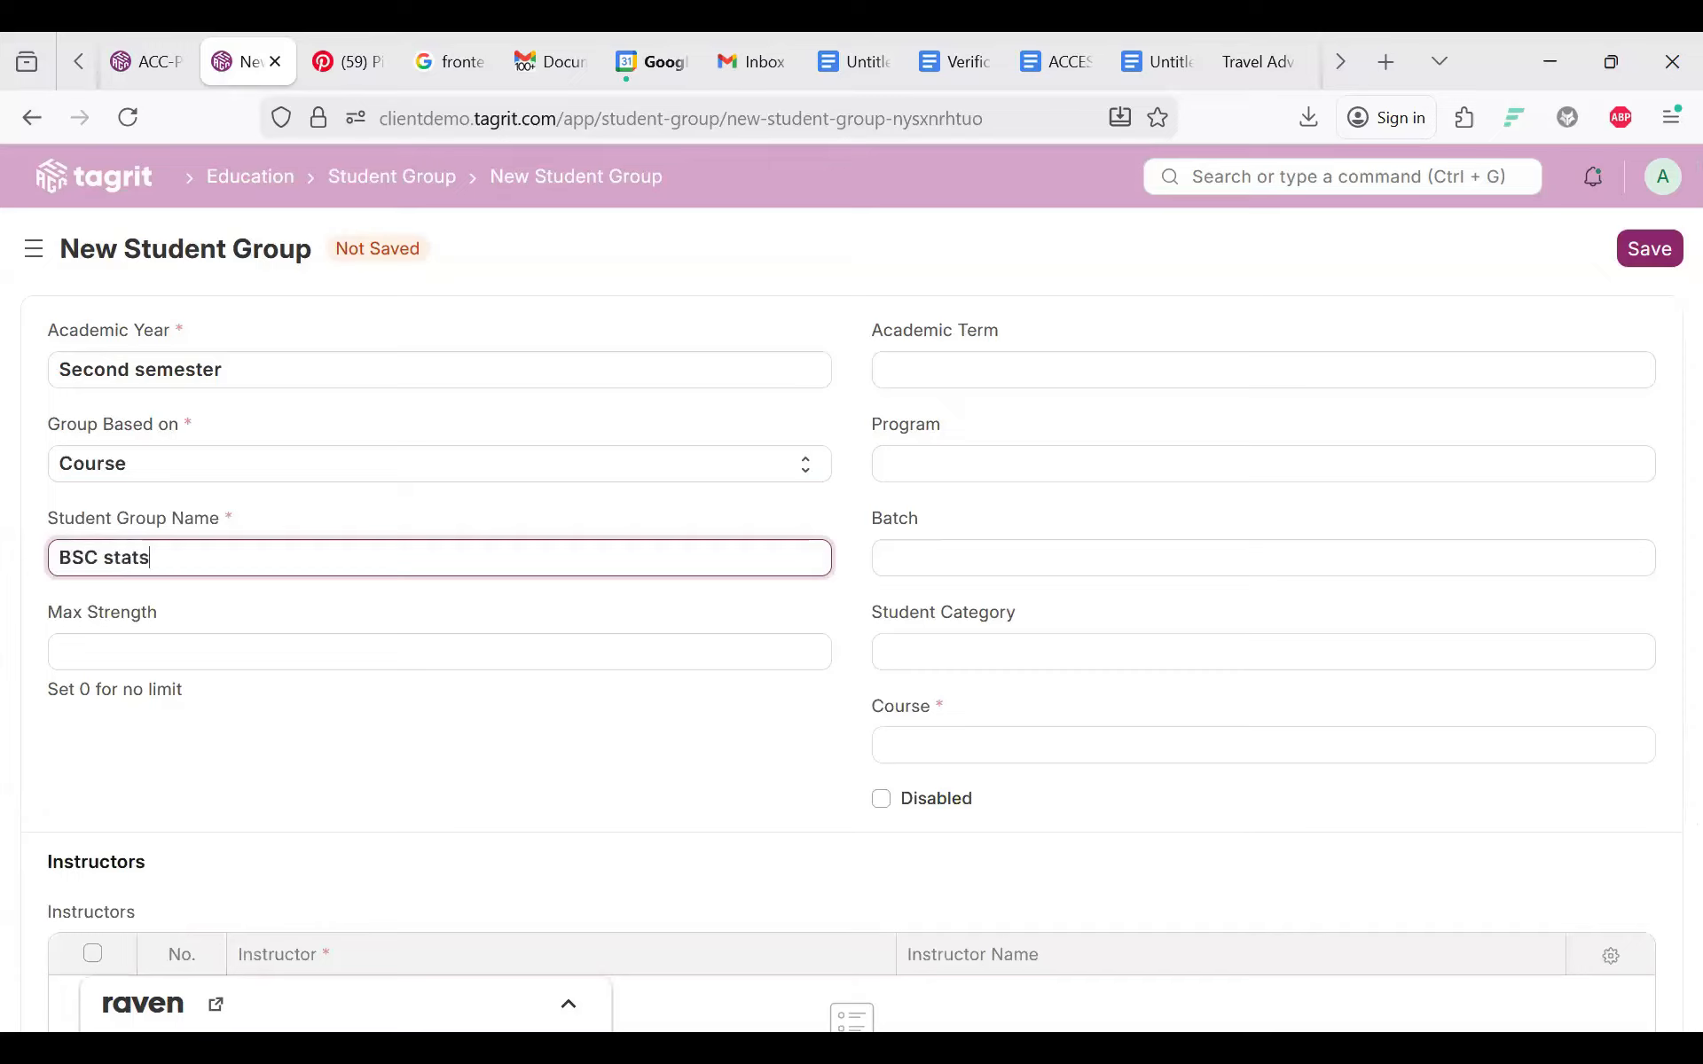
left_click(956, 761)
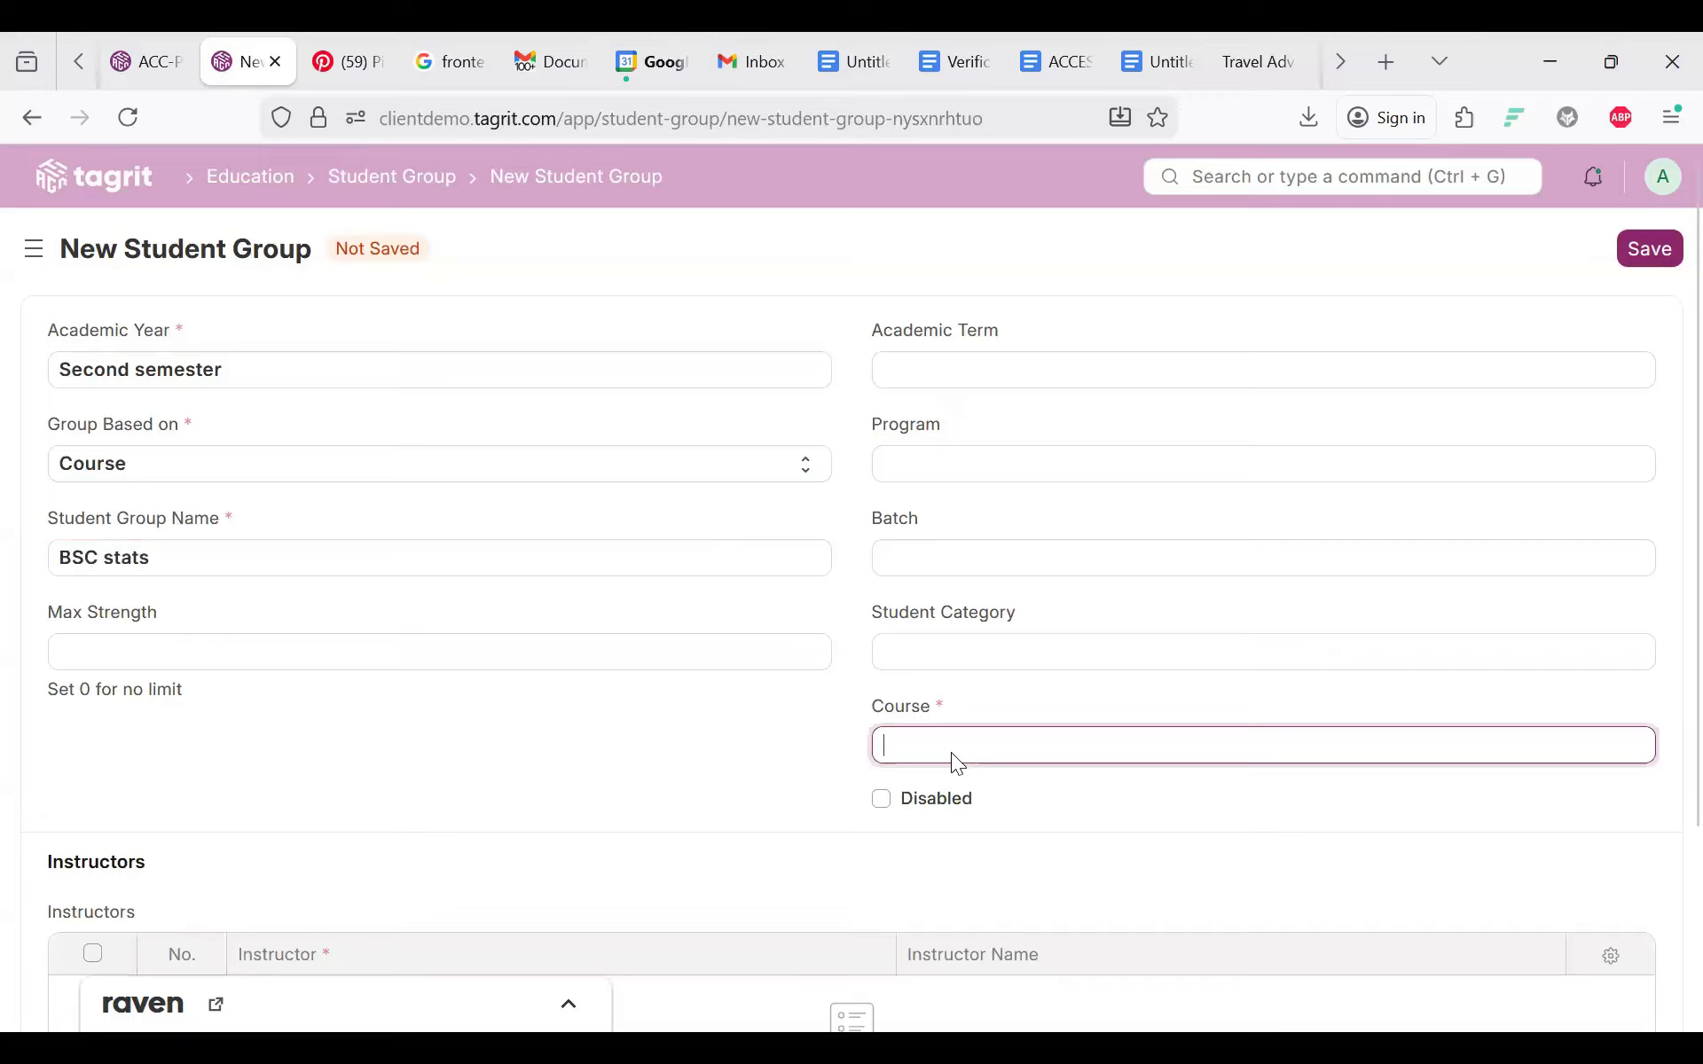
left_click(922, 798)
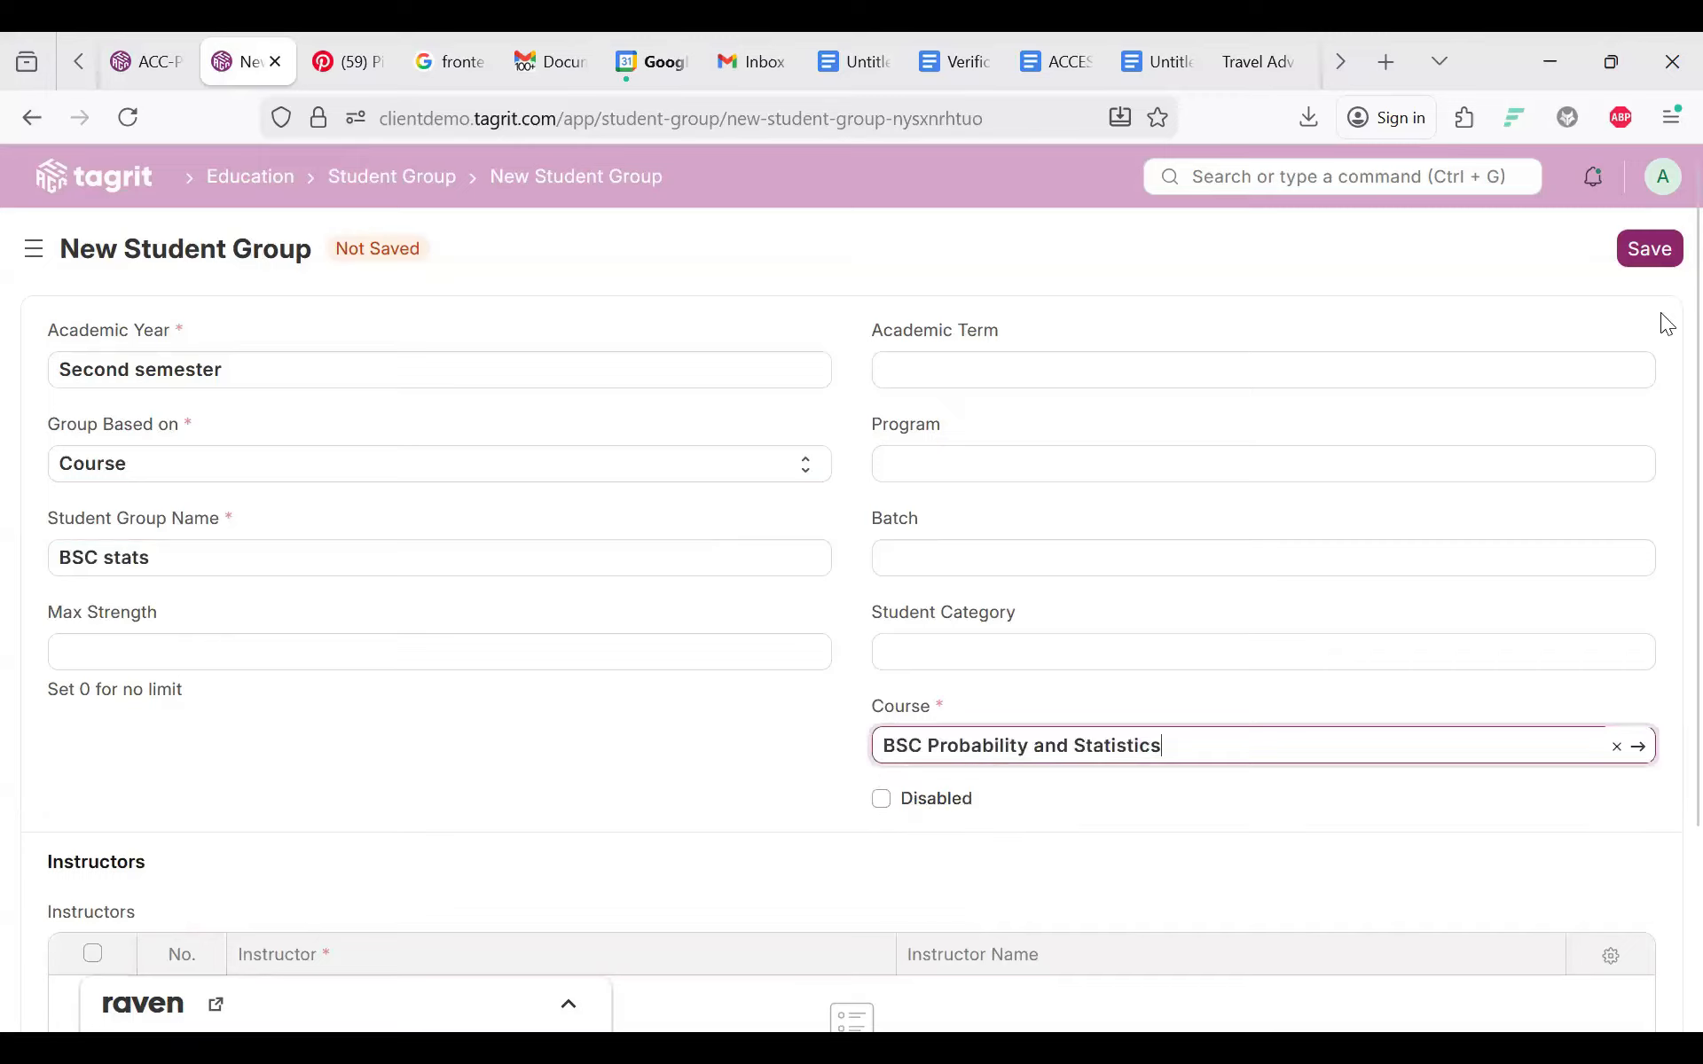
left_click(1639, 266)
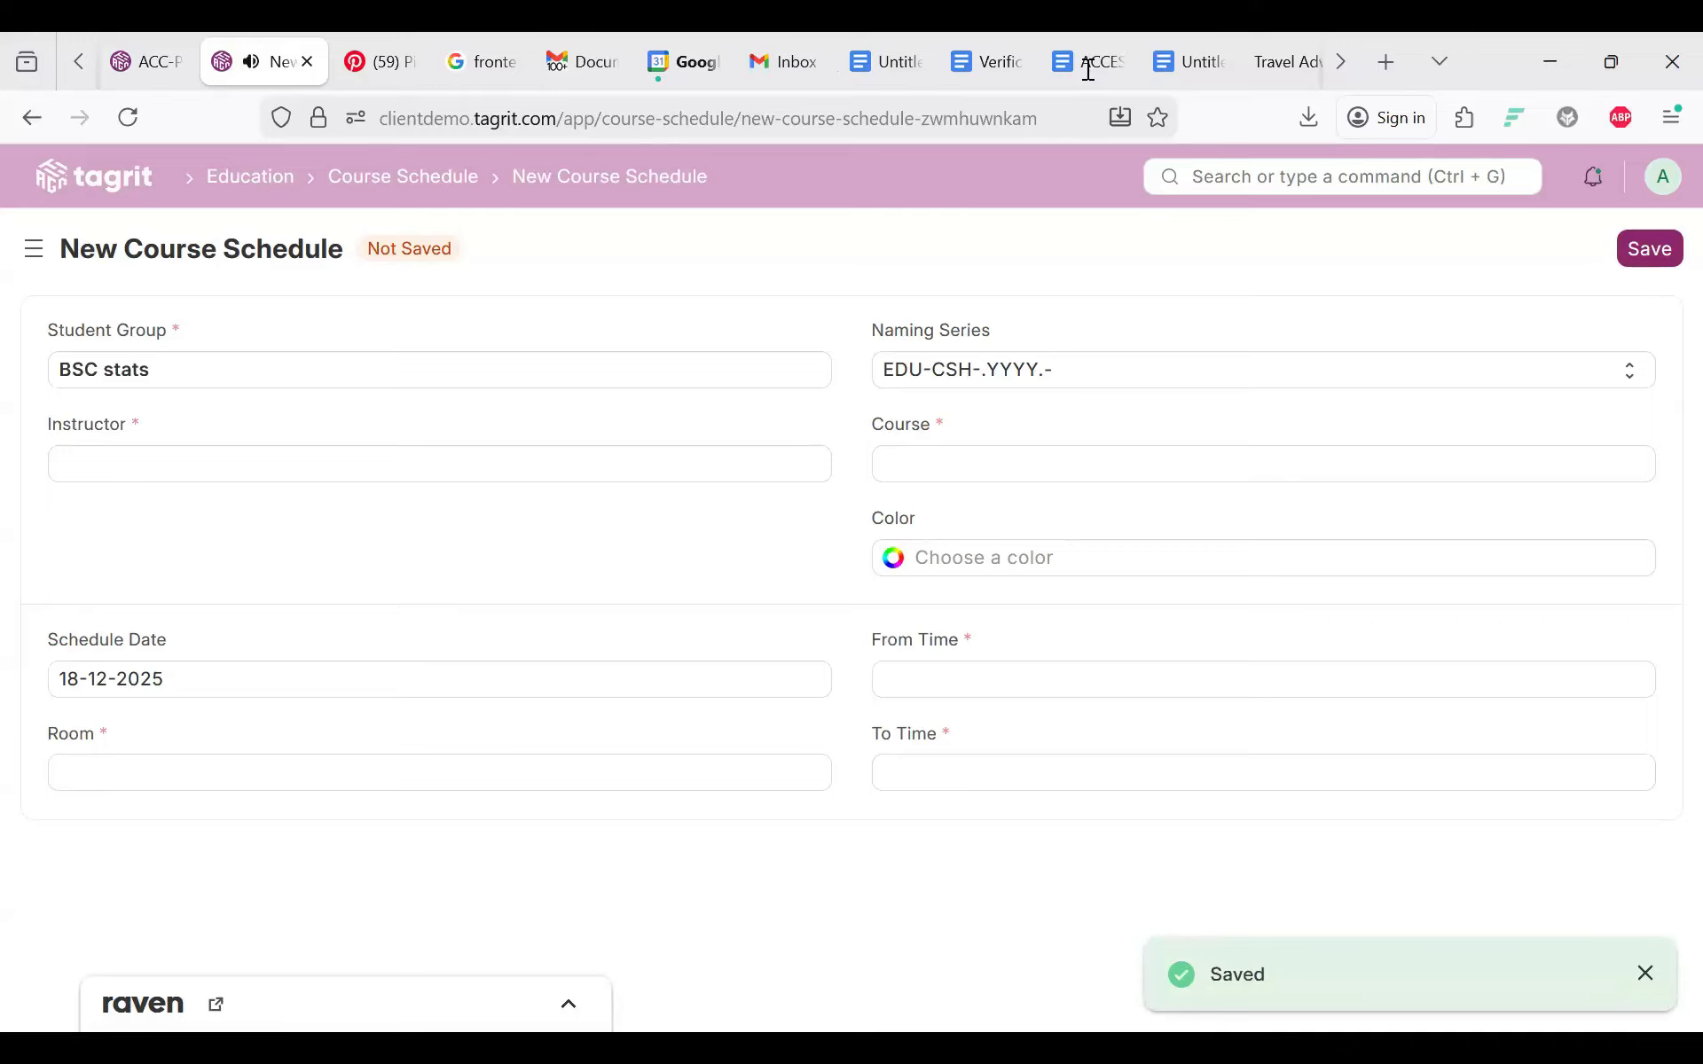
Step: Attempt to save the course schedule and pick a Course, which first requires a Program
left_click(1660, 254)
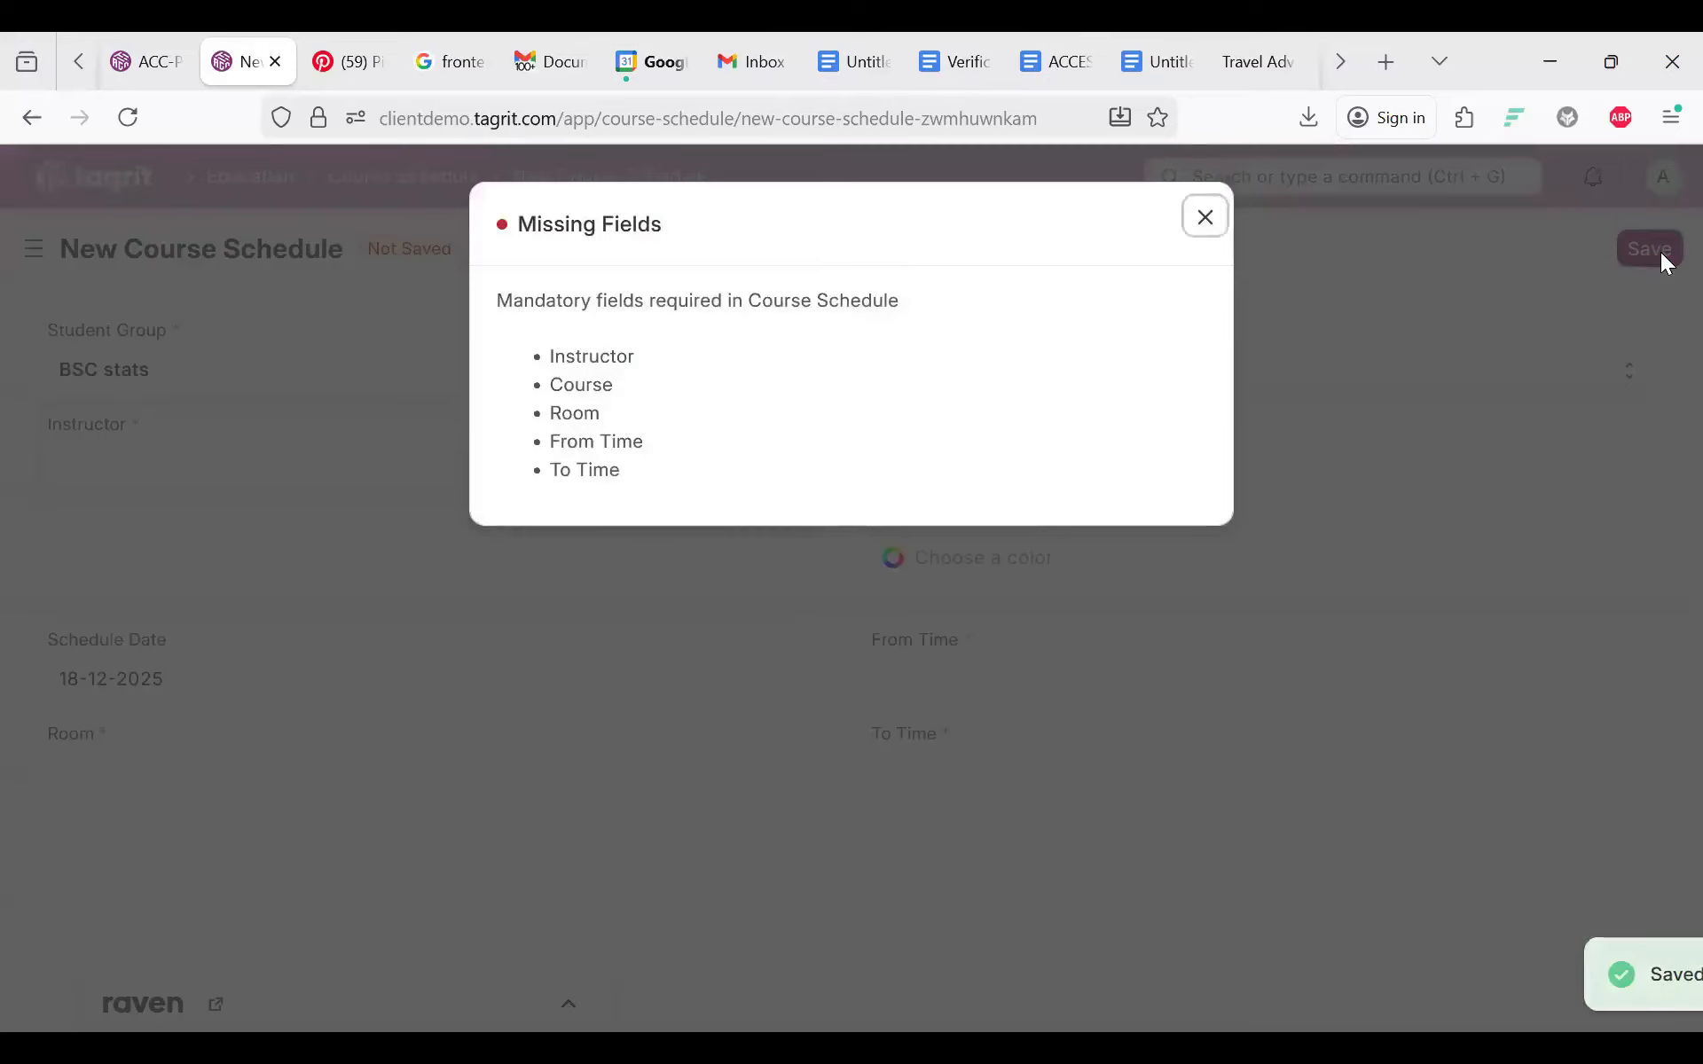
left_click(1660, 252)
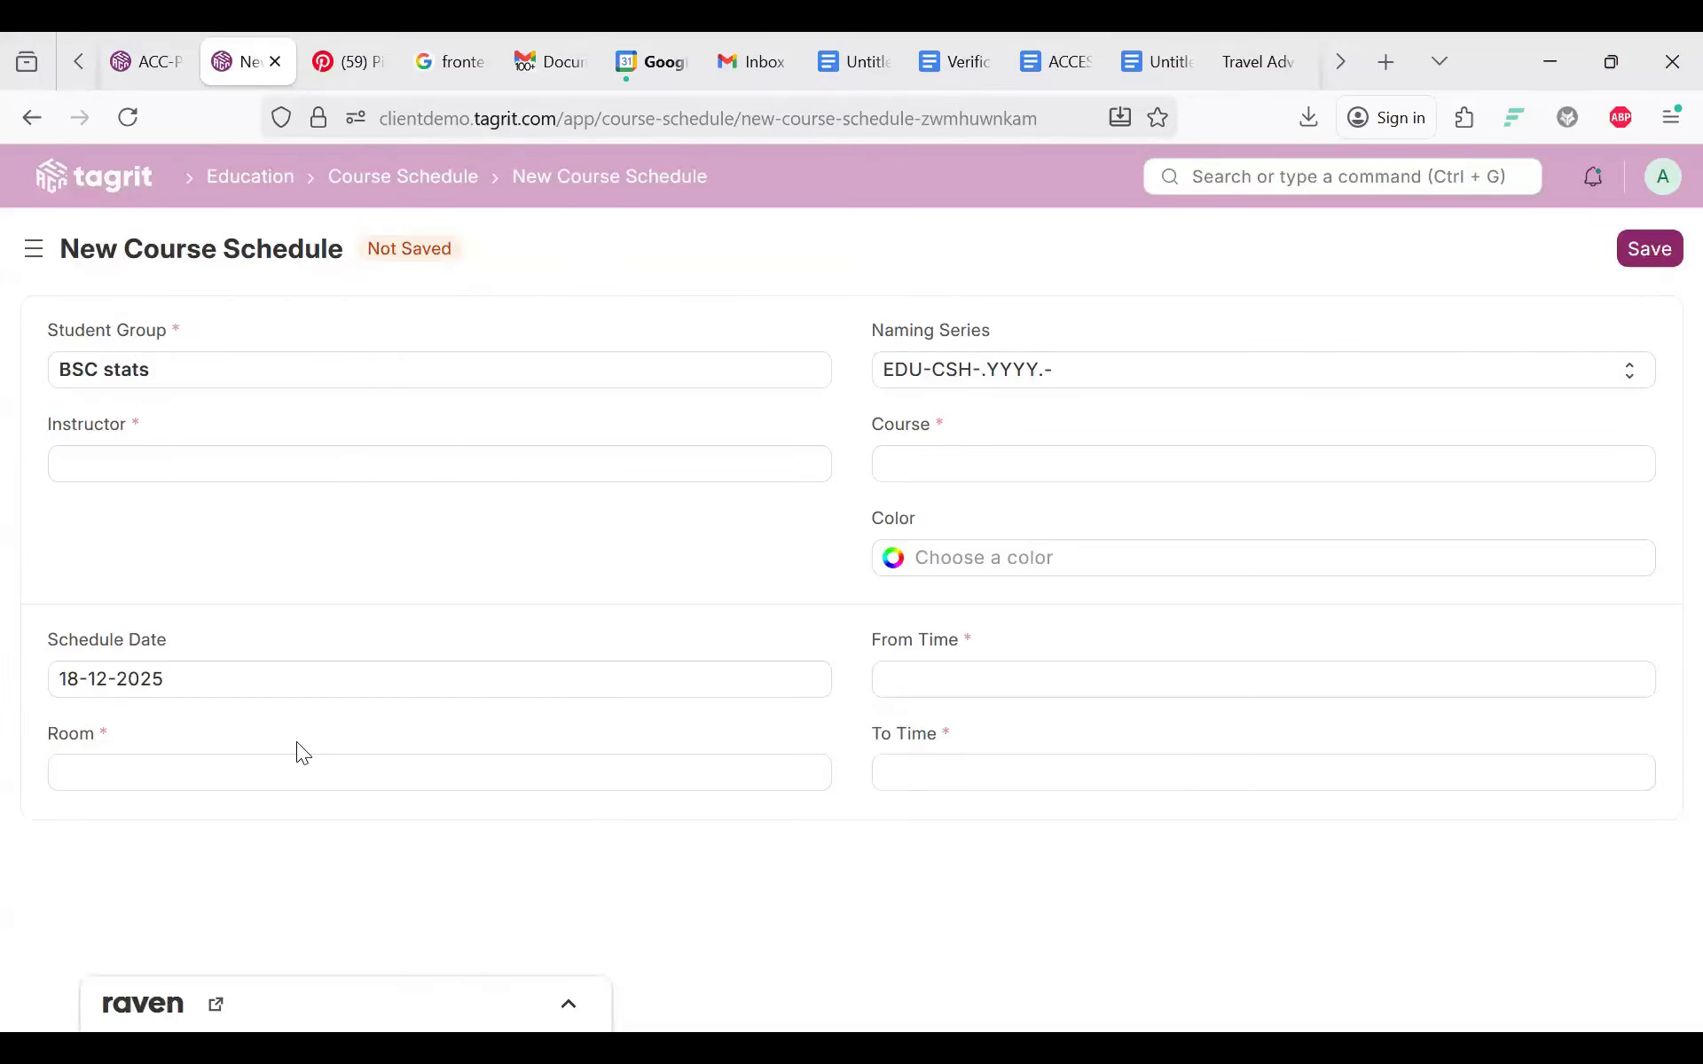
left_click(925, 462)
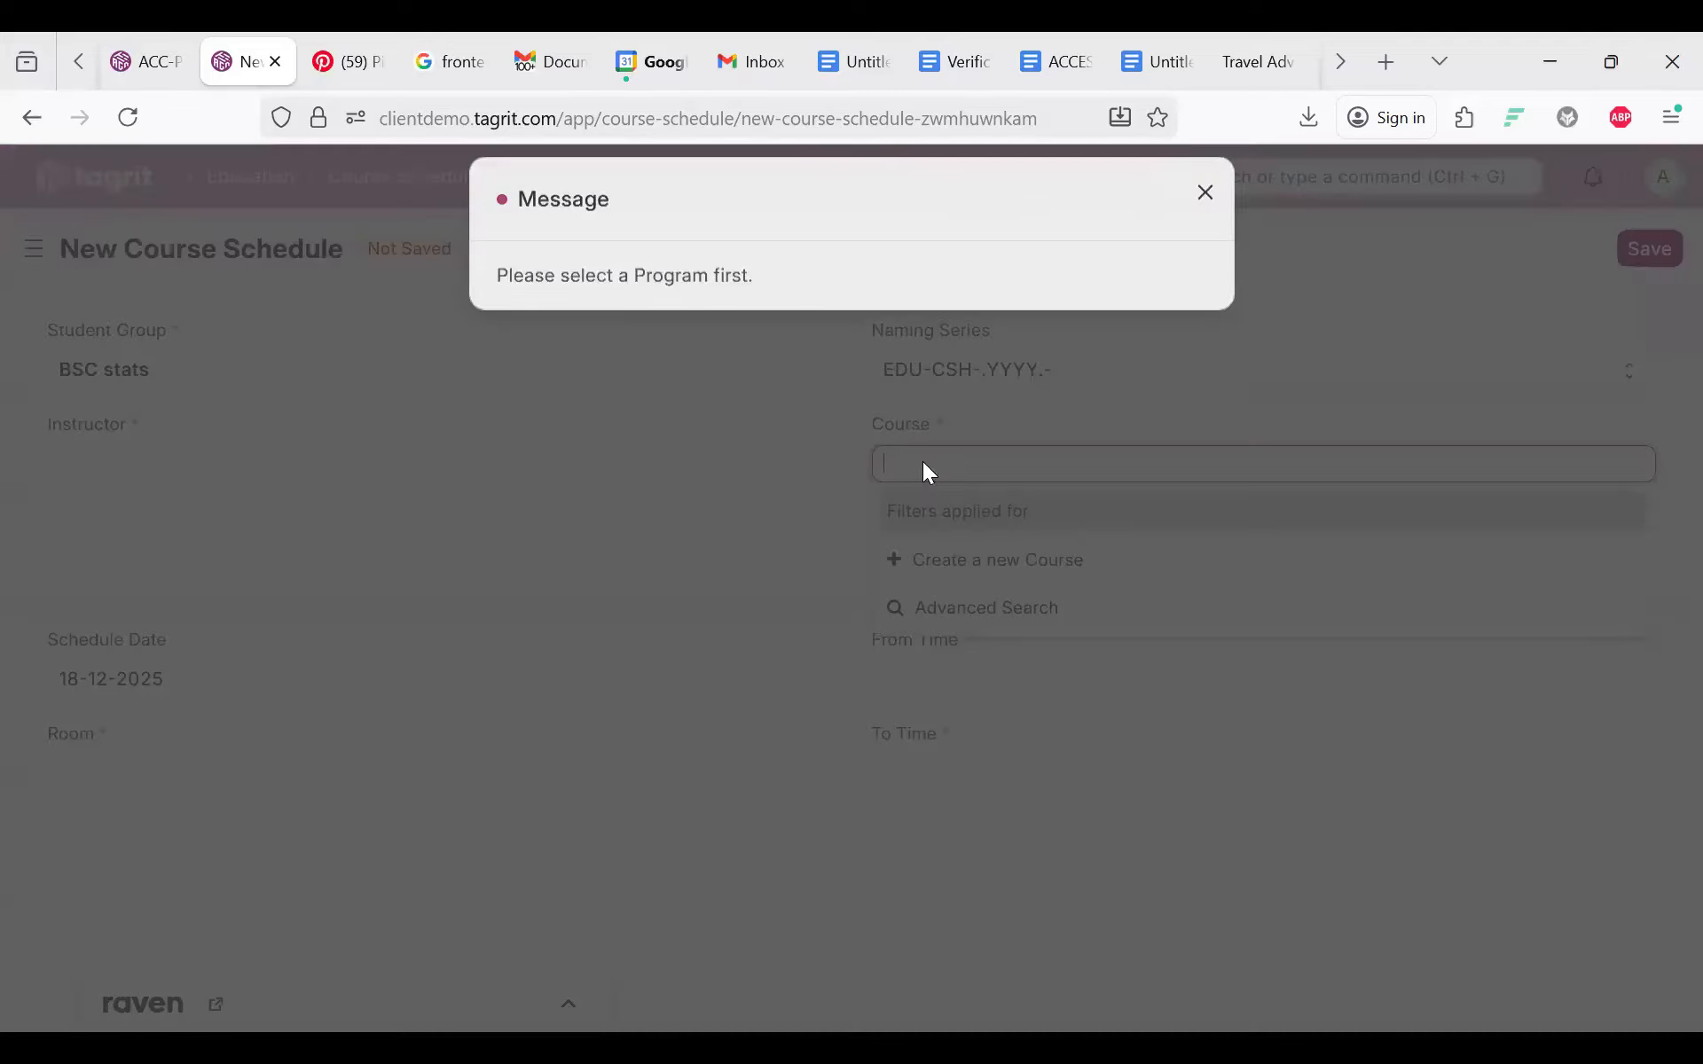
left_click(1064, 333)
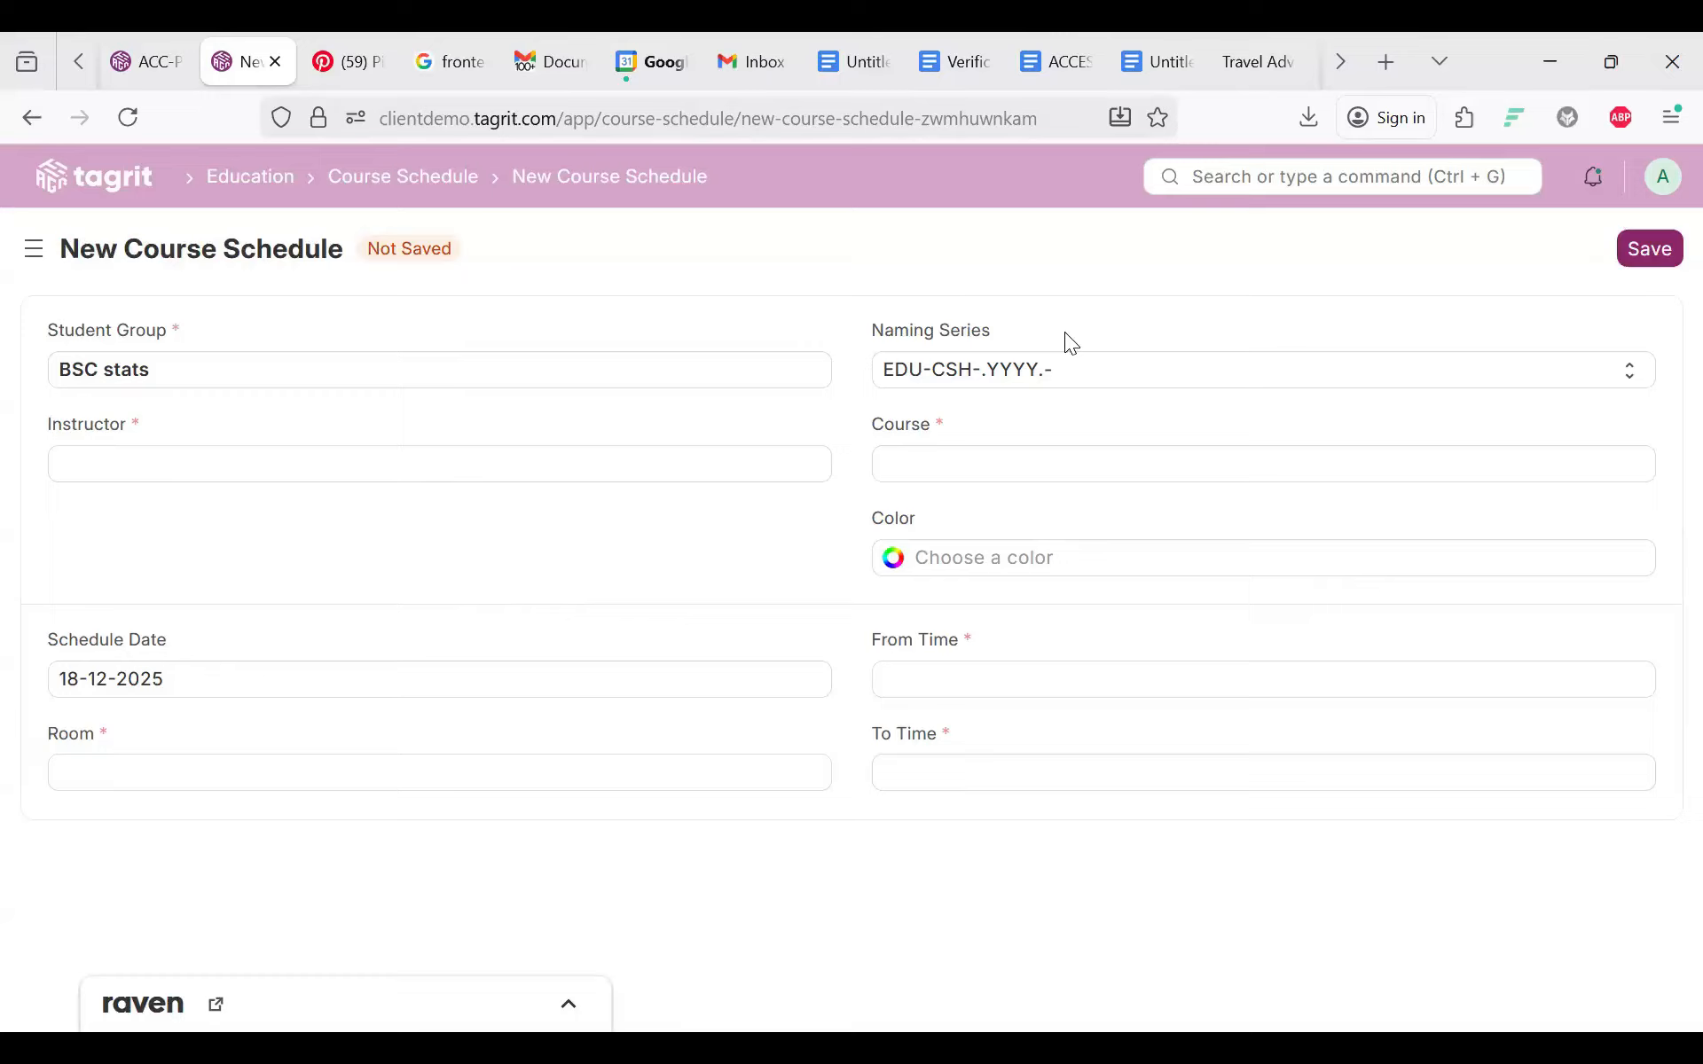
left_click(1064, 334)
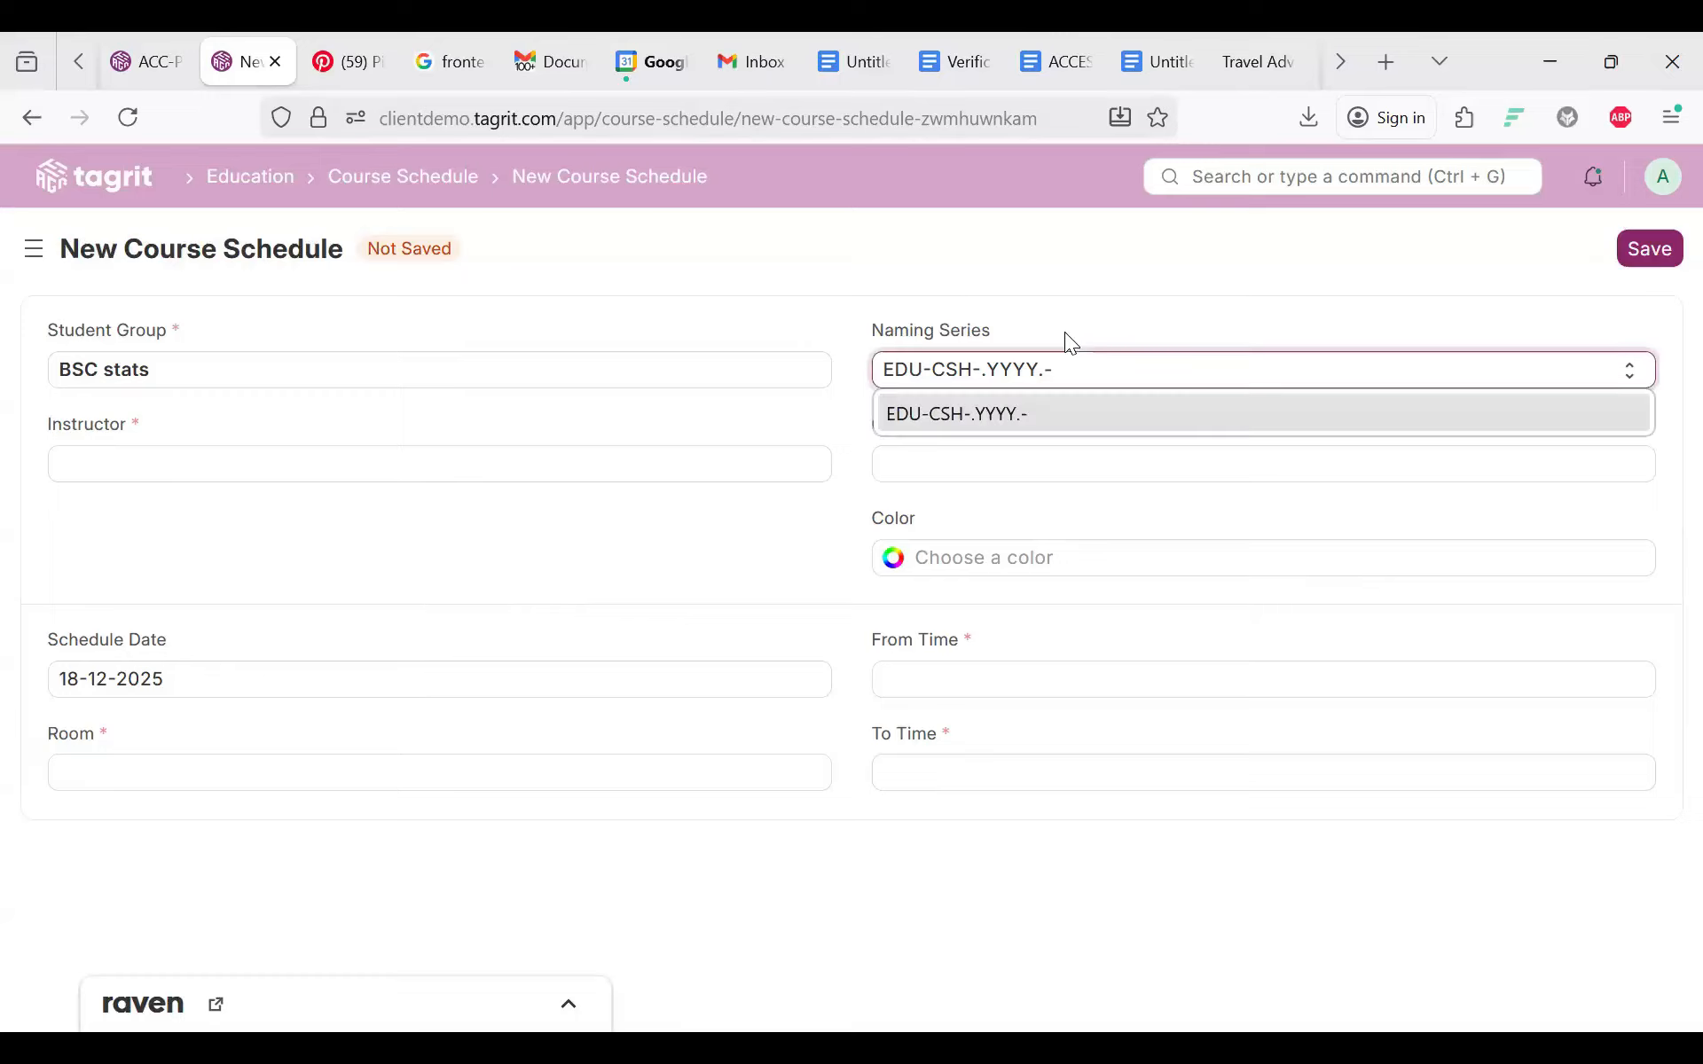
left_click(366, 734)
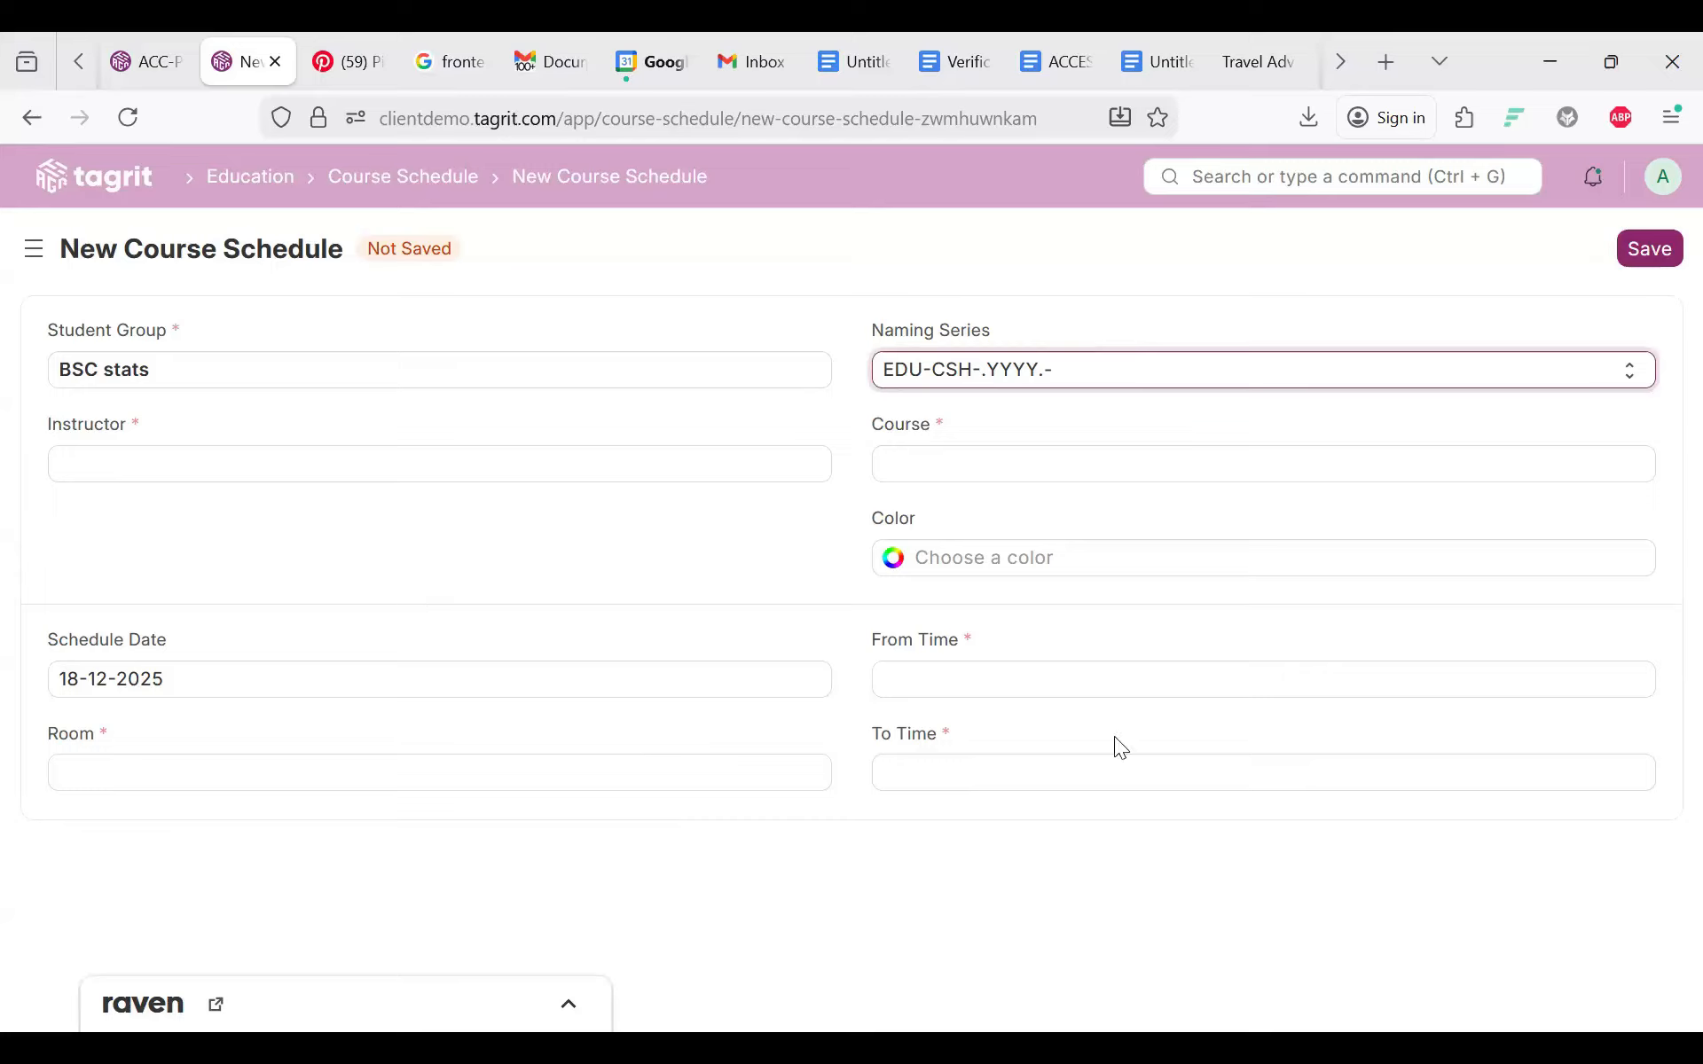
Step: Retry the Course field, then start a new Instructor from the Instructor field
left_click(917, 451)
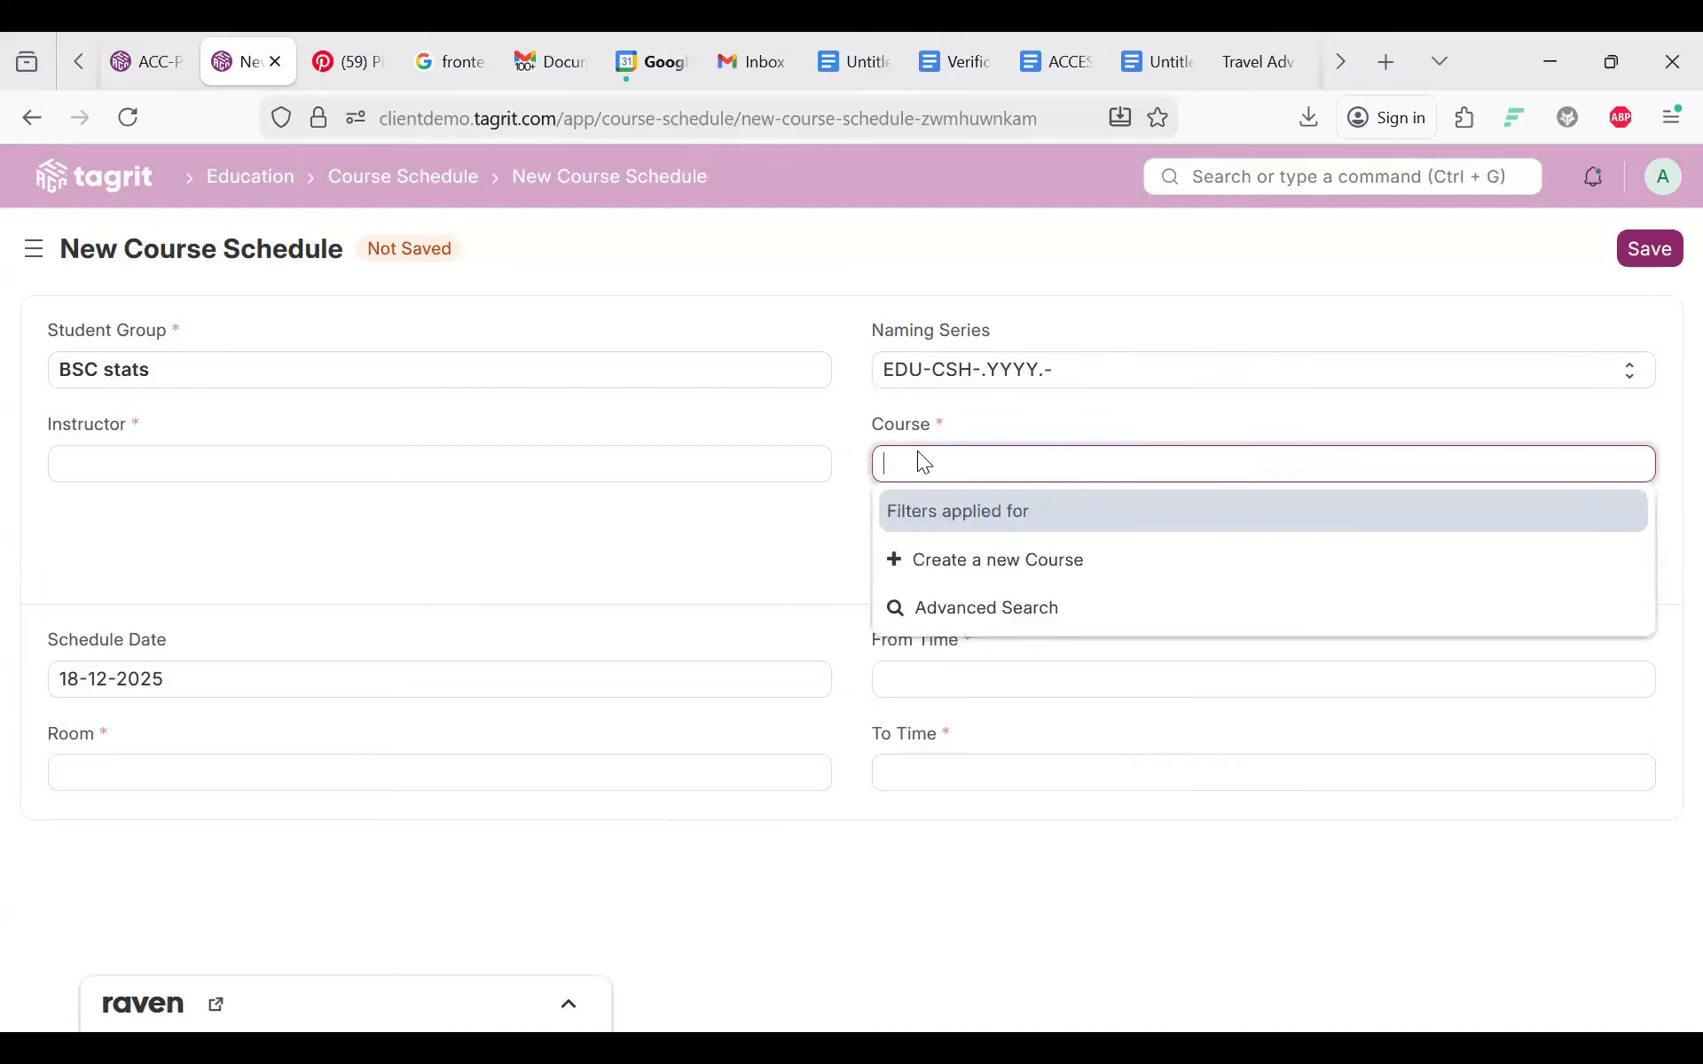
left_click(707, 443)
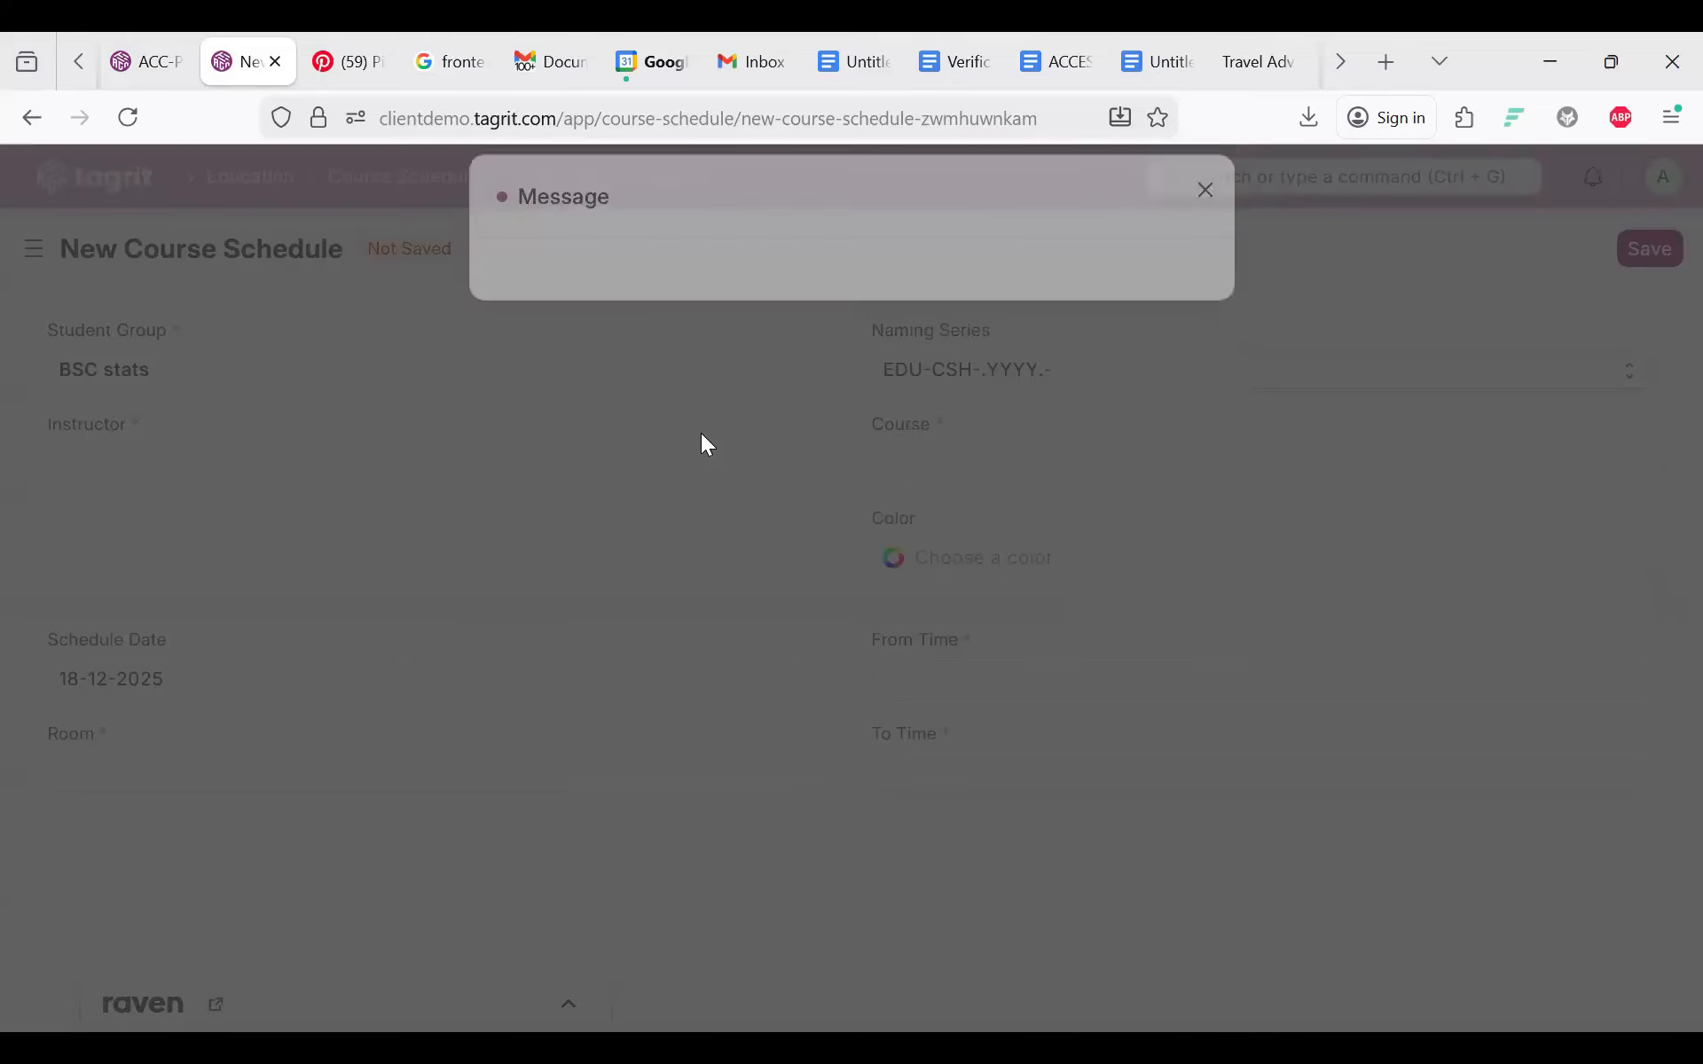
left_click(938, 376)
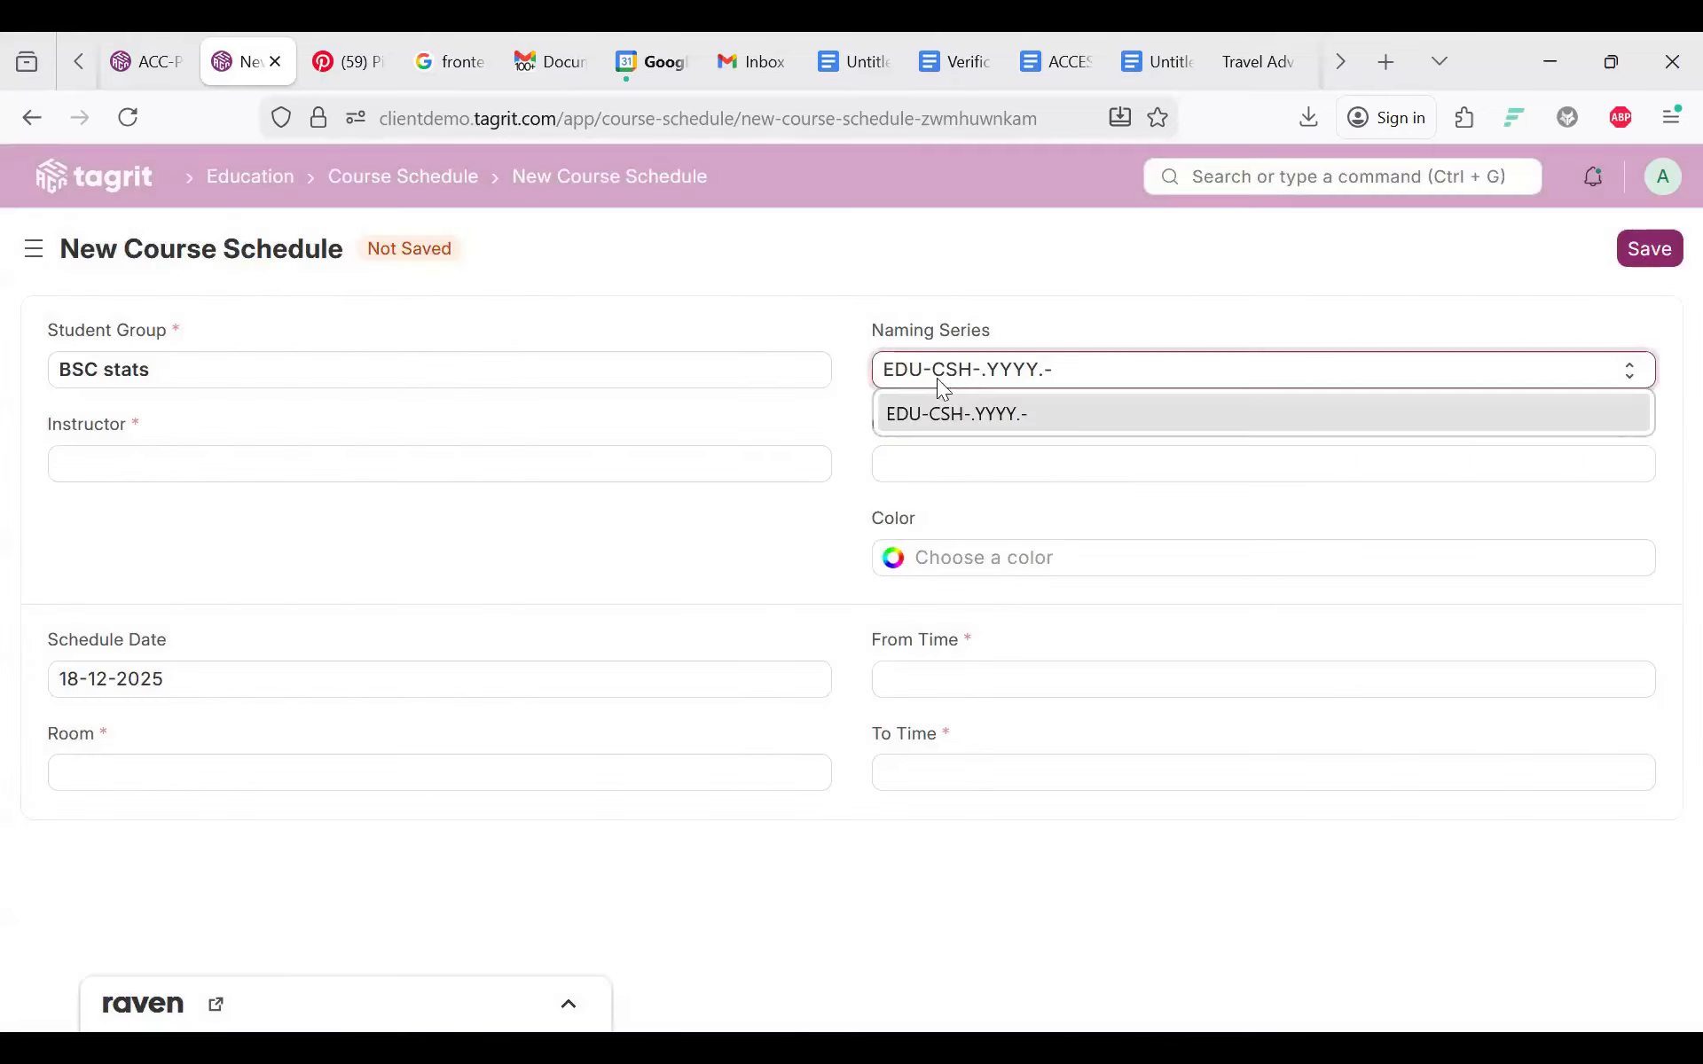
left_click(326, 371)
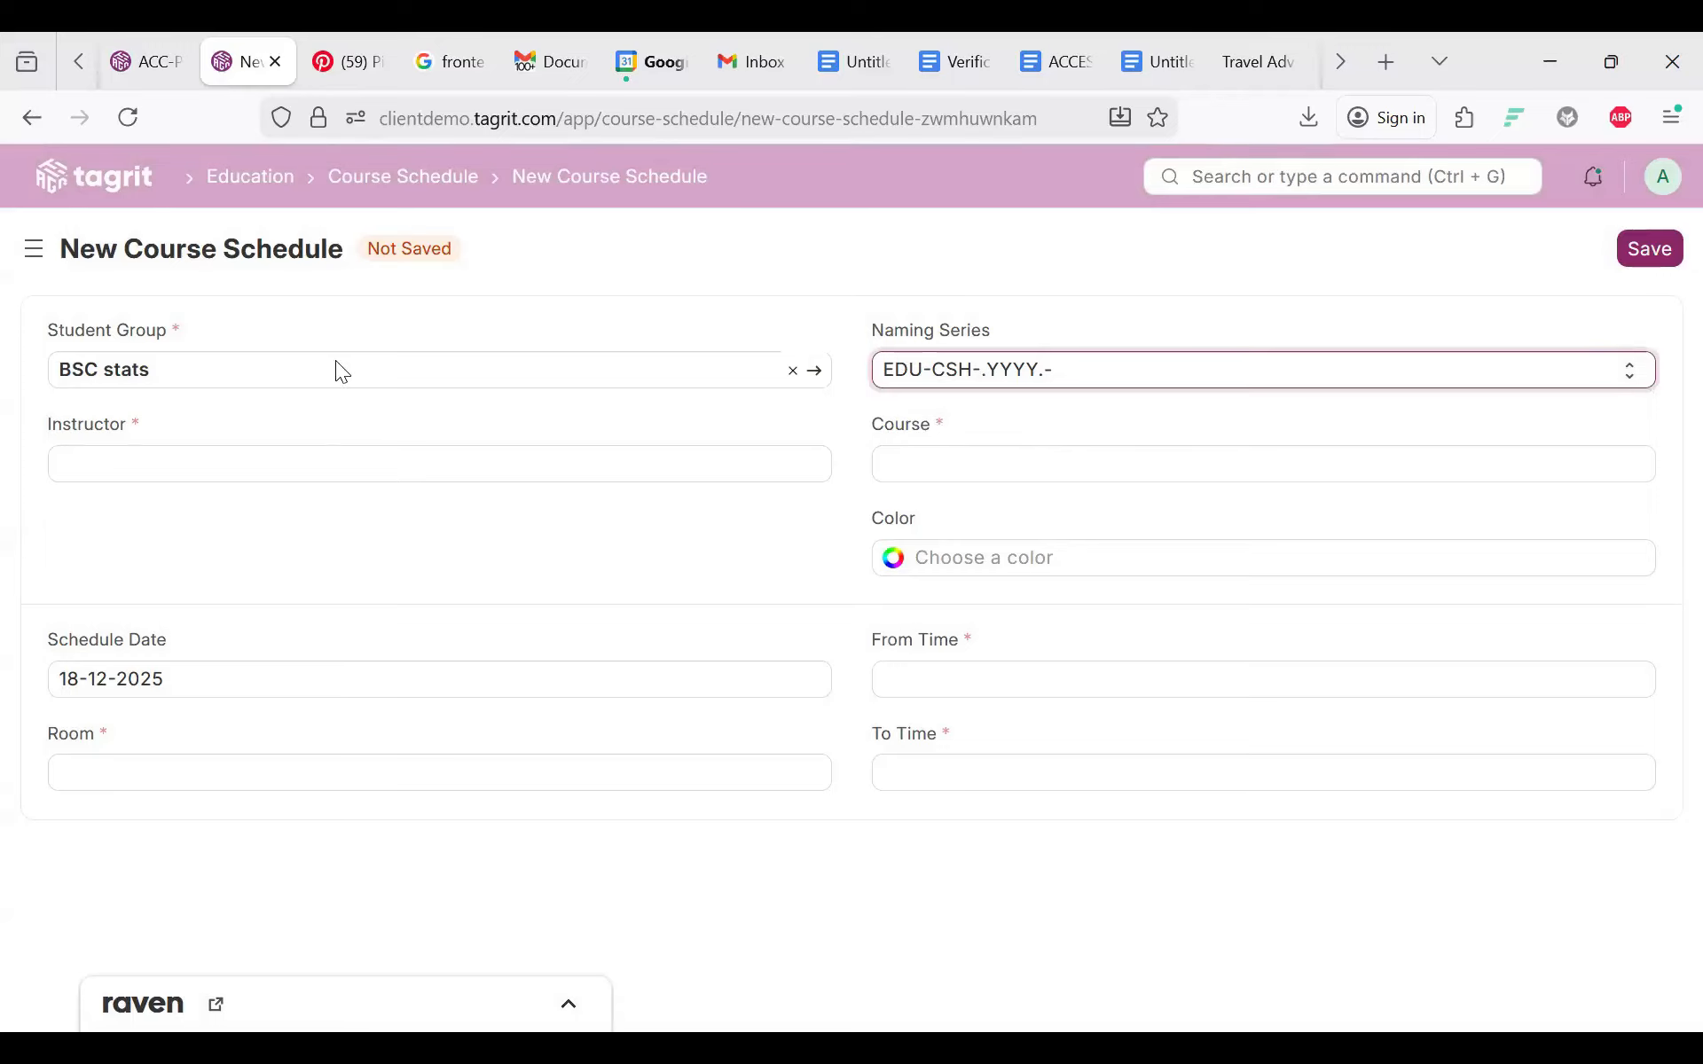
left_click(292, 463)
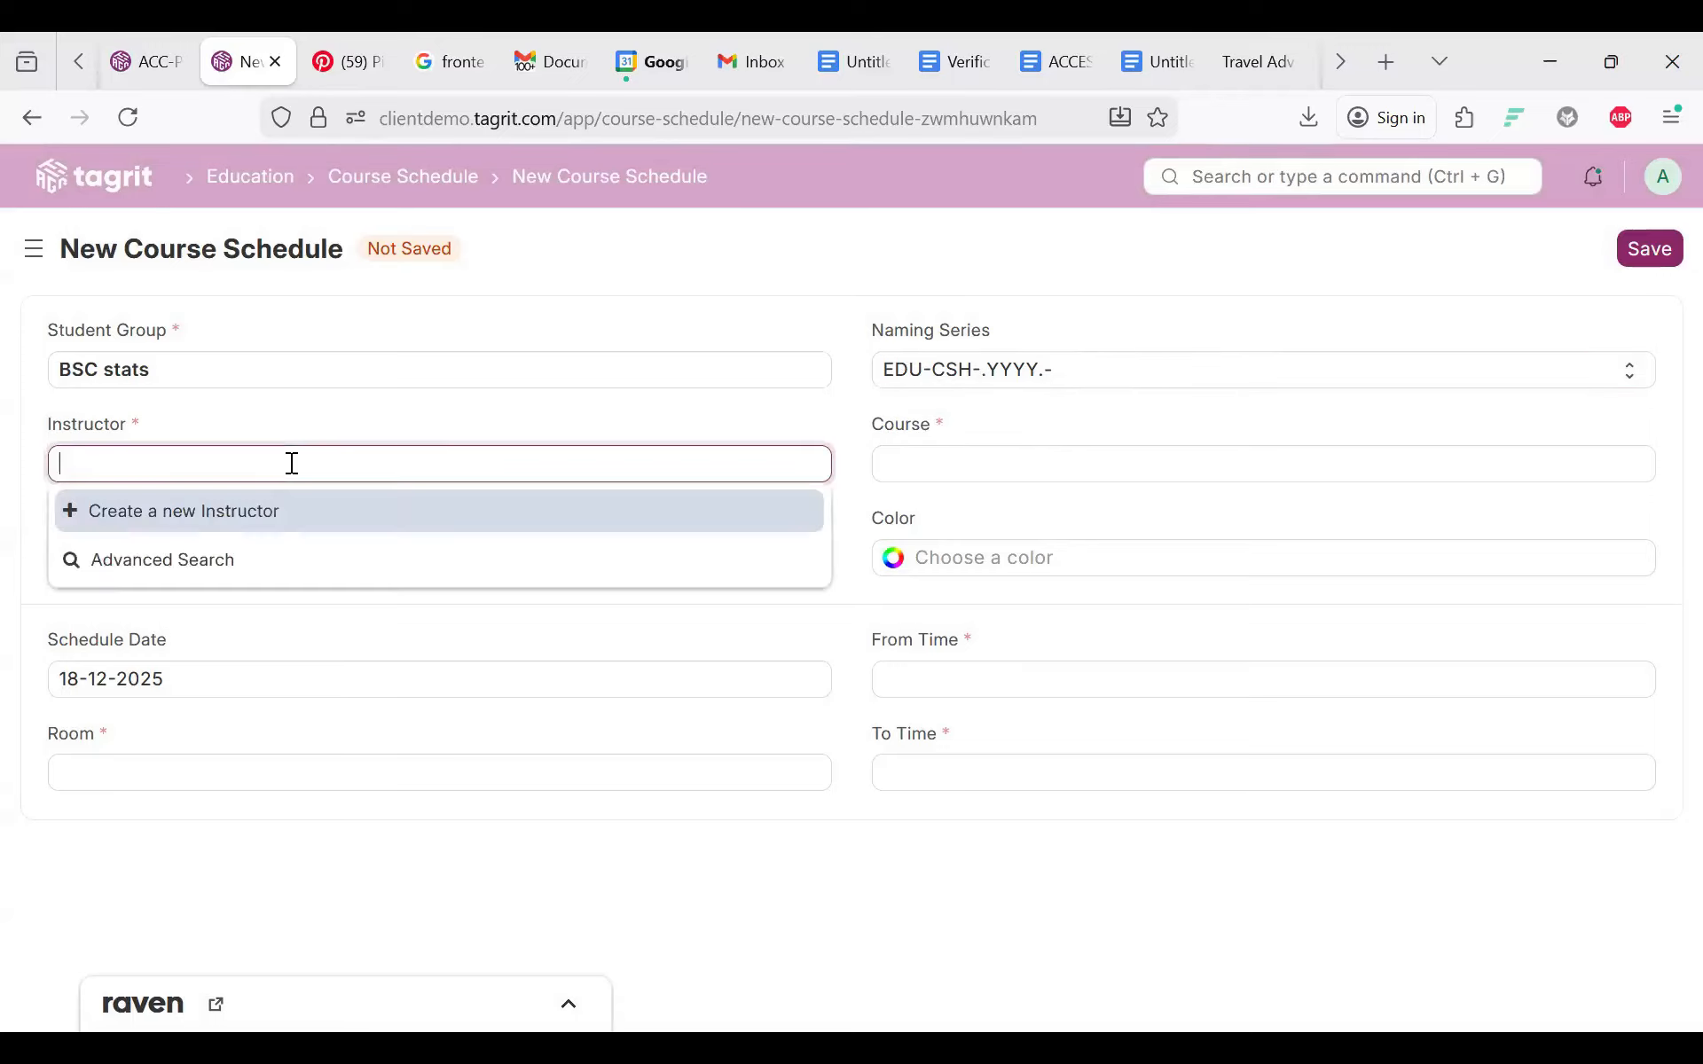
left_click(209, 510)
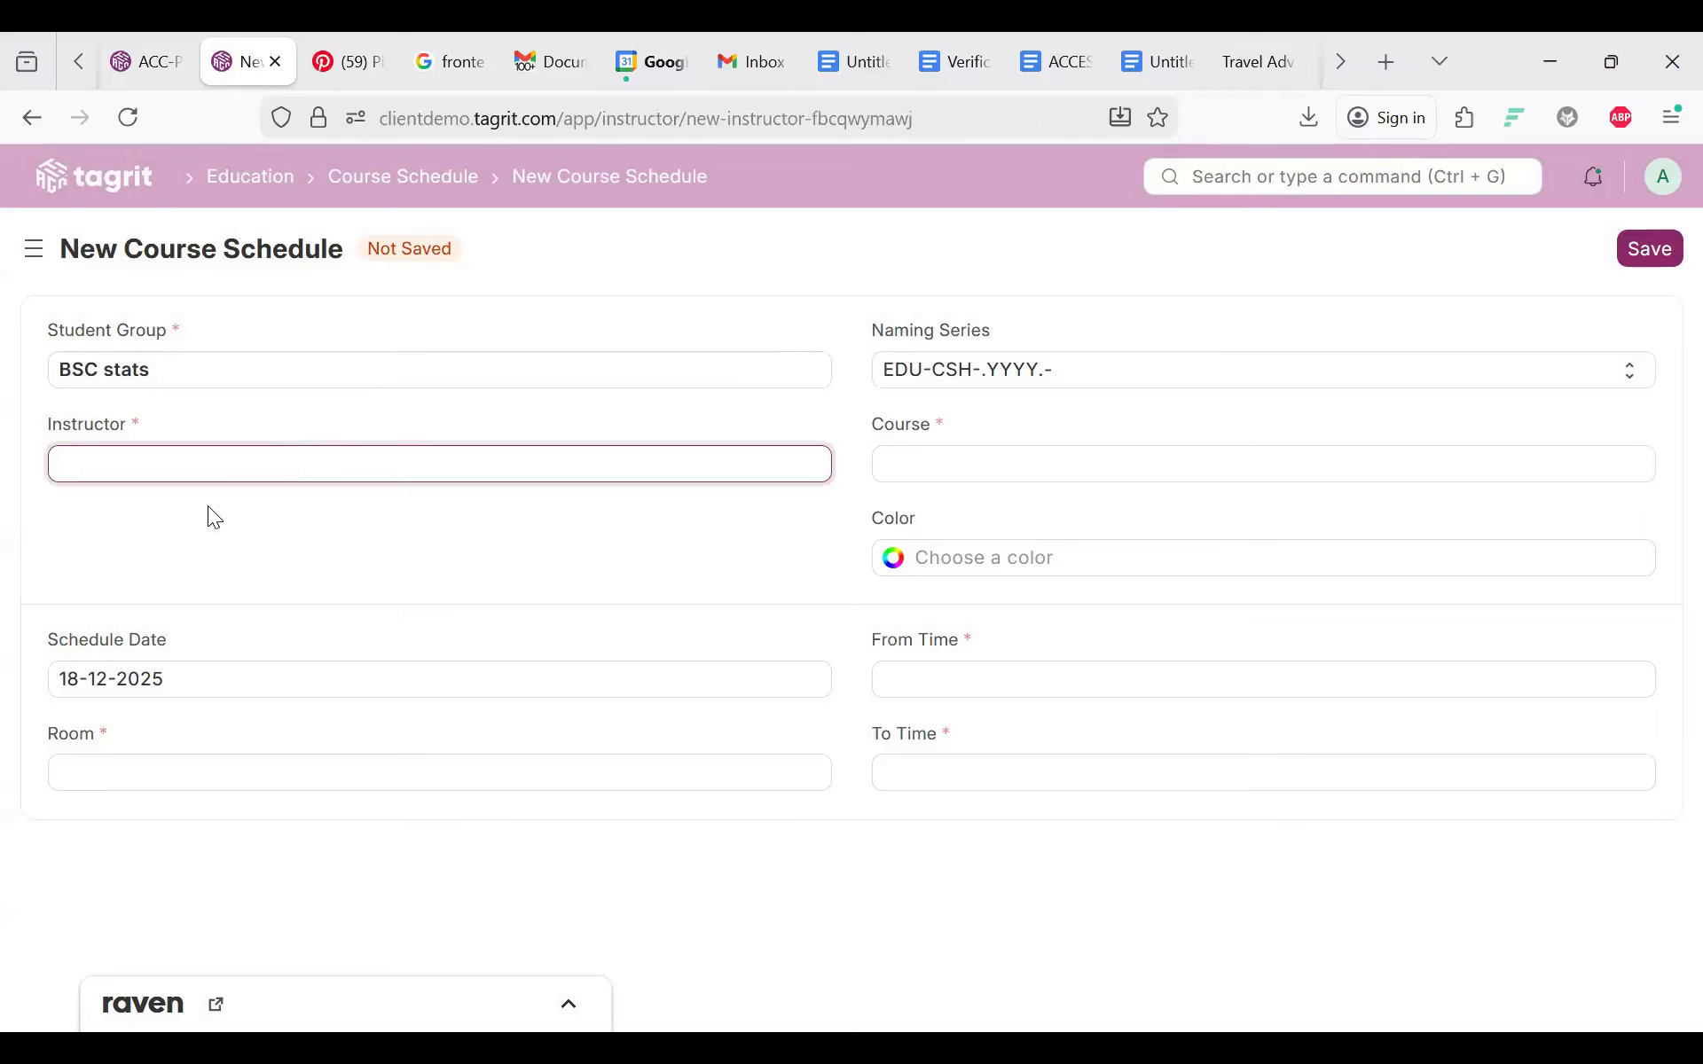
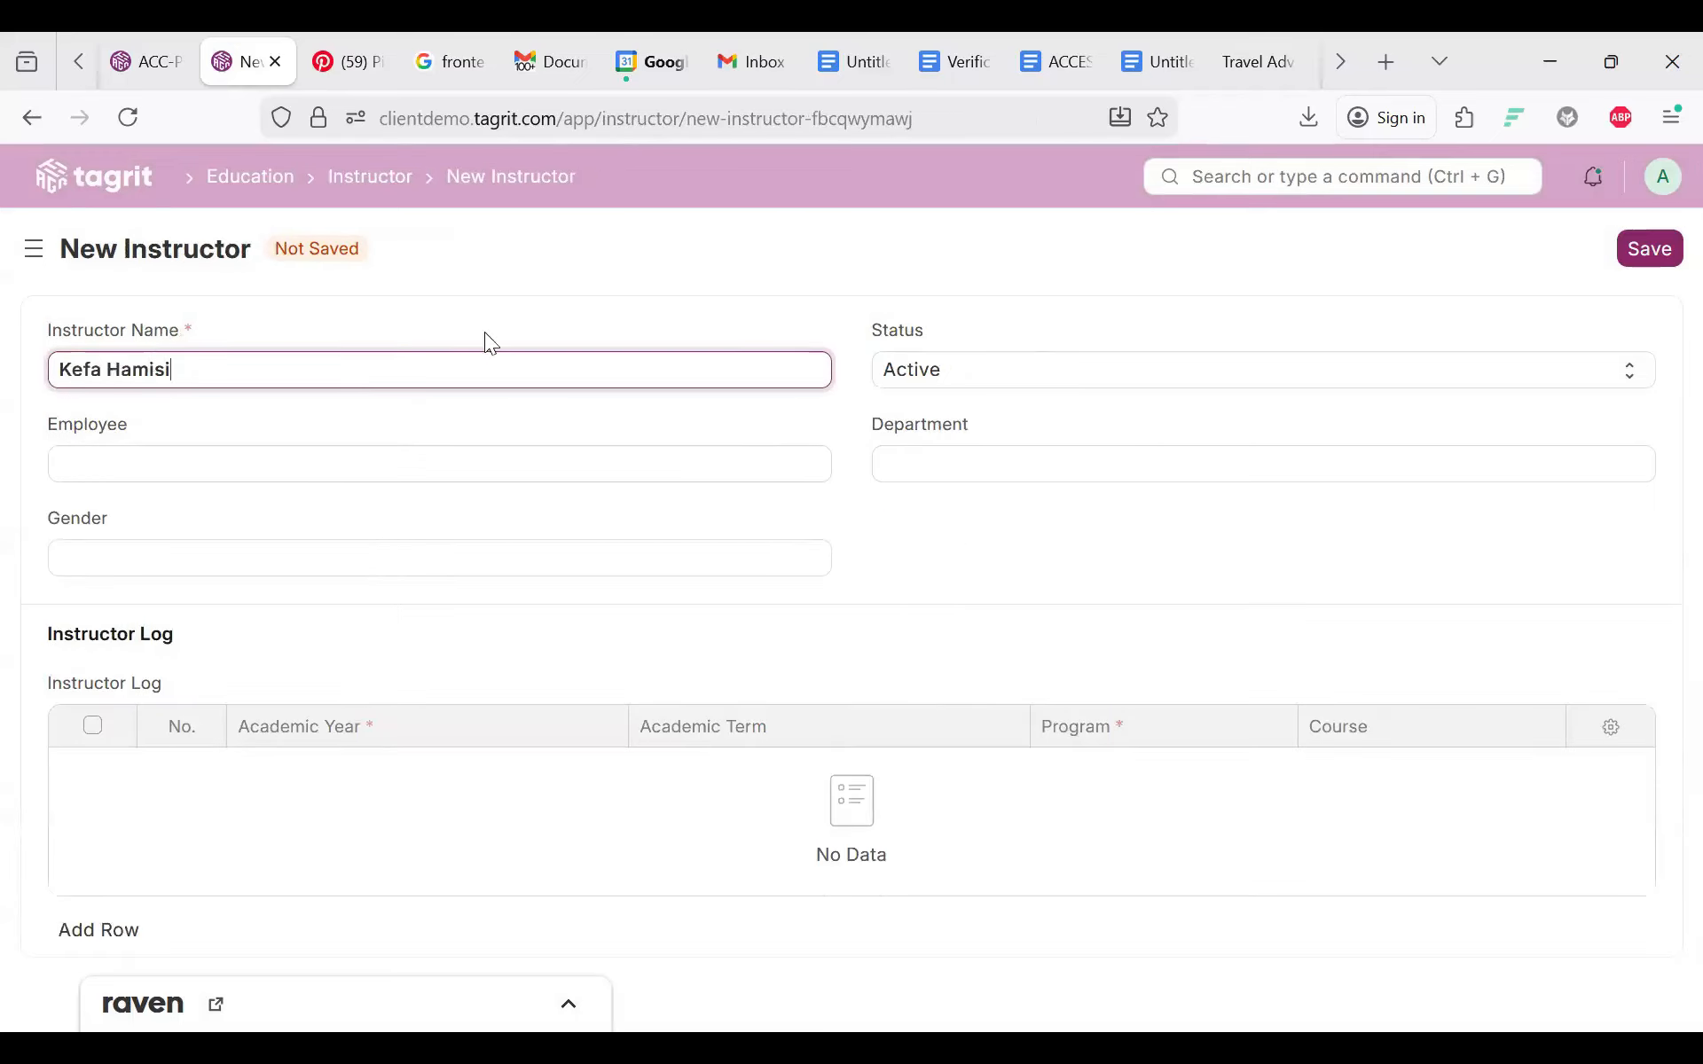
Step: Create an Active male instructor in Operations, entering their name, then try saving the course schedule
left_click(937, 383)
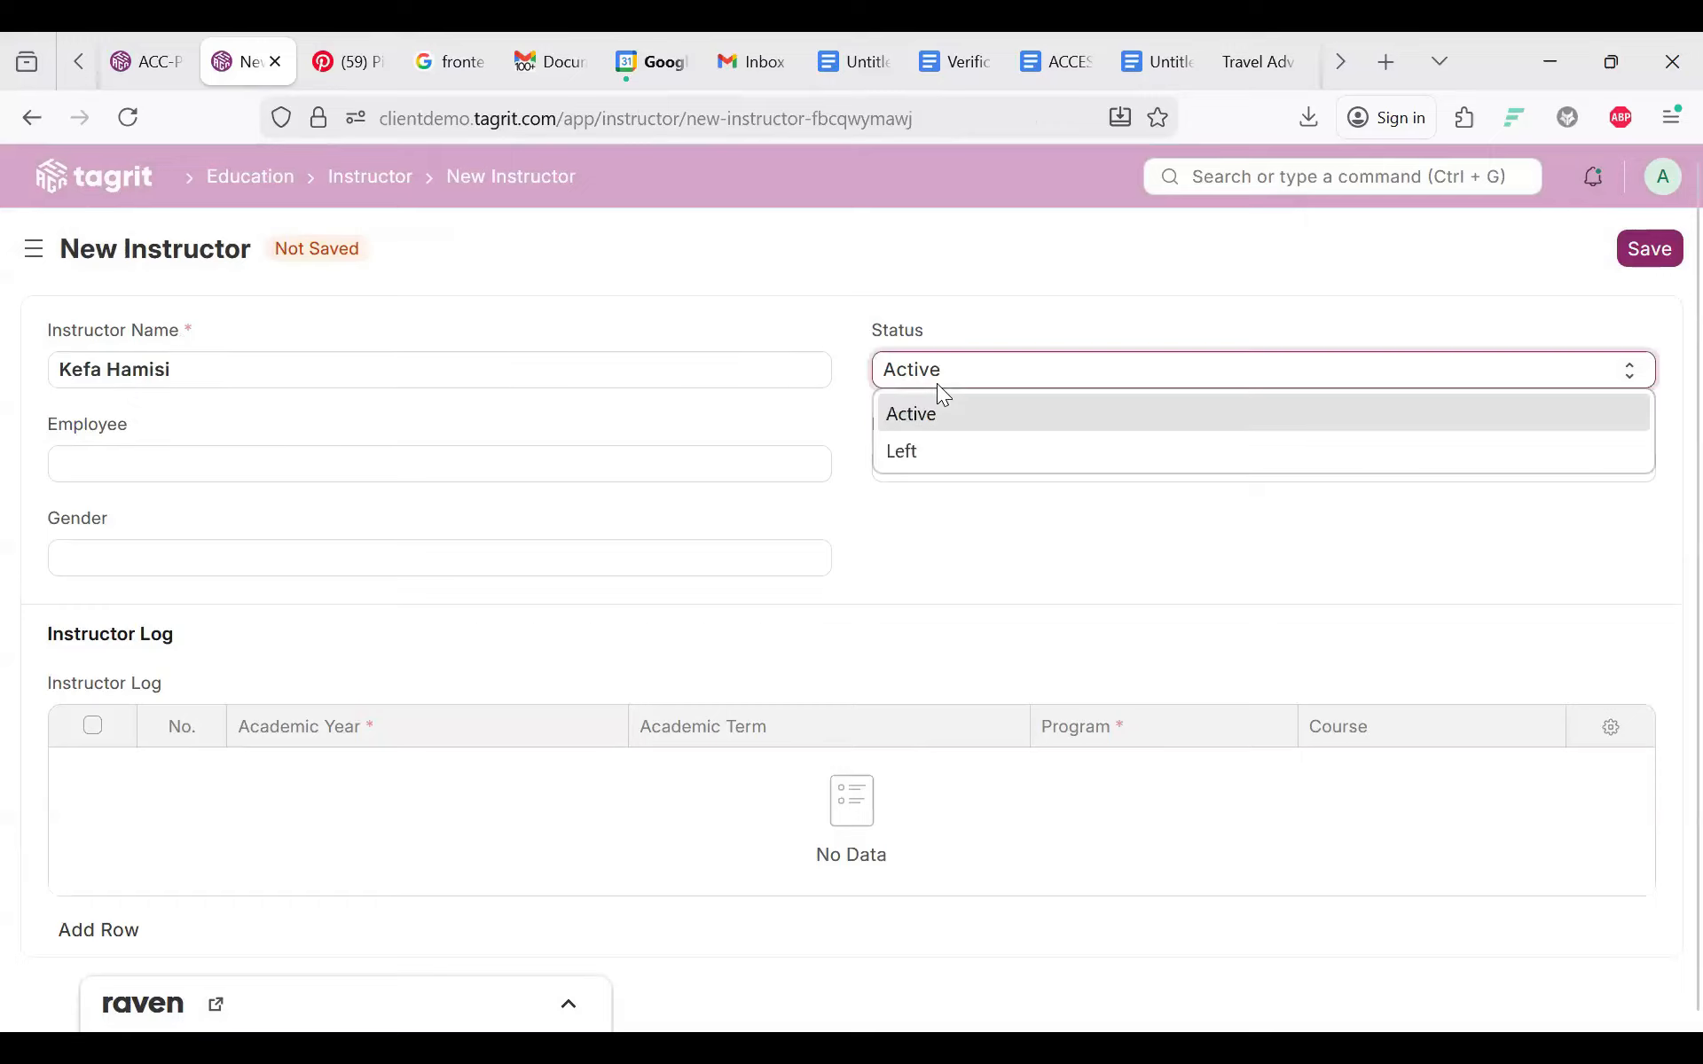
left_click(927, 413)
left_click(916, 464)
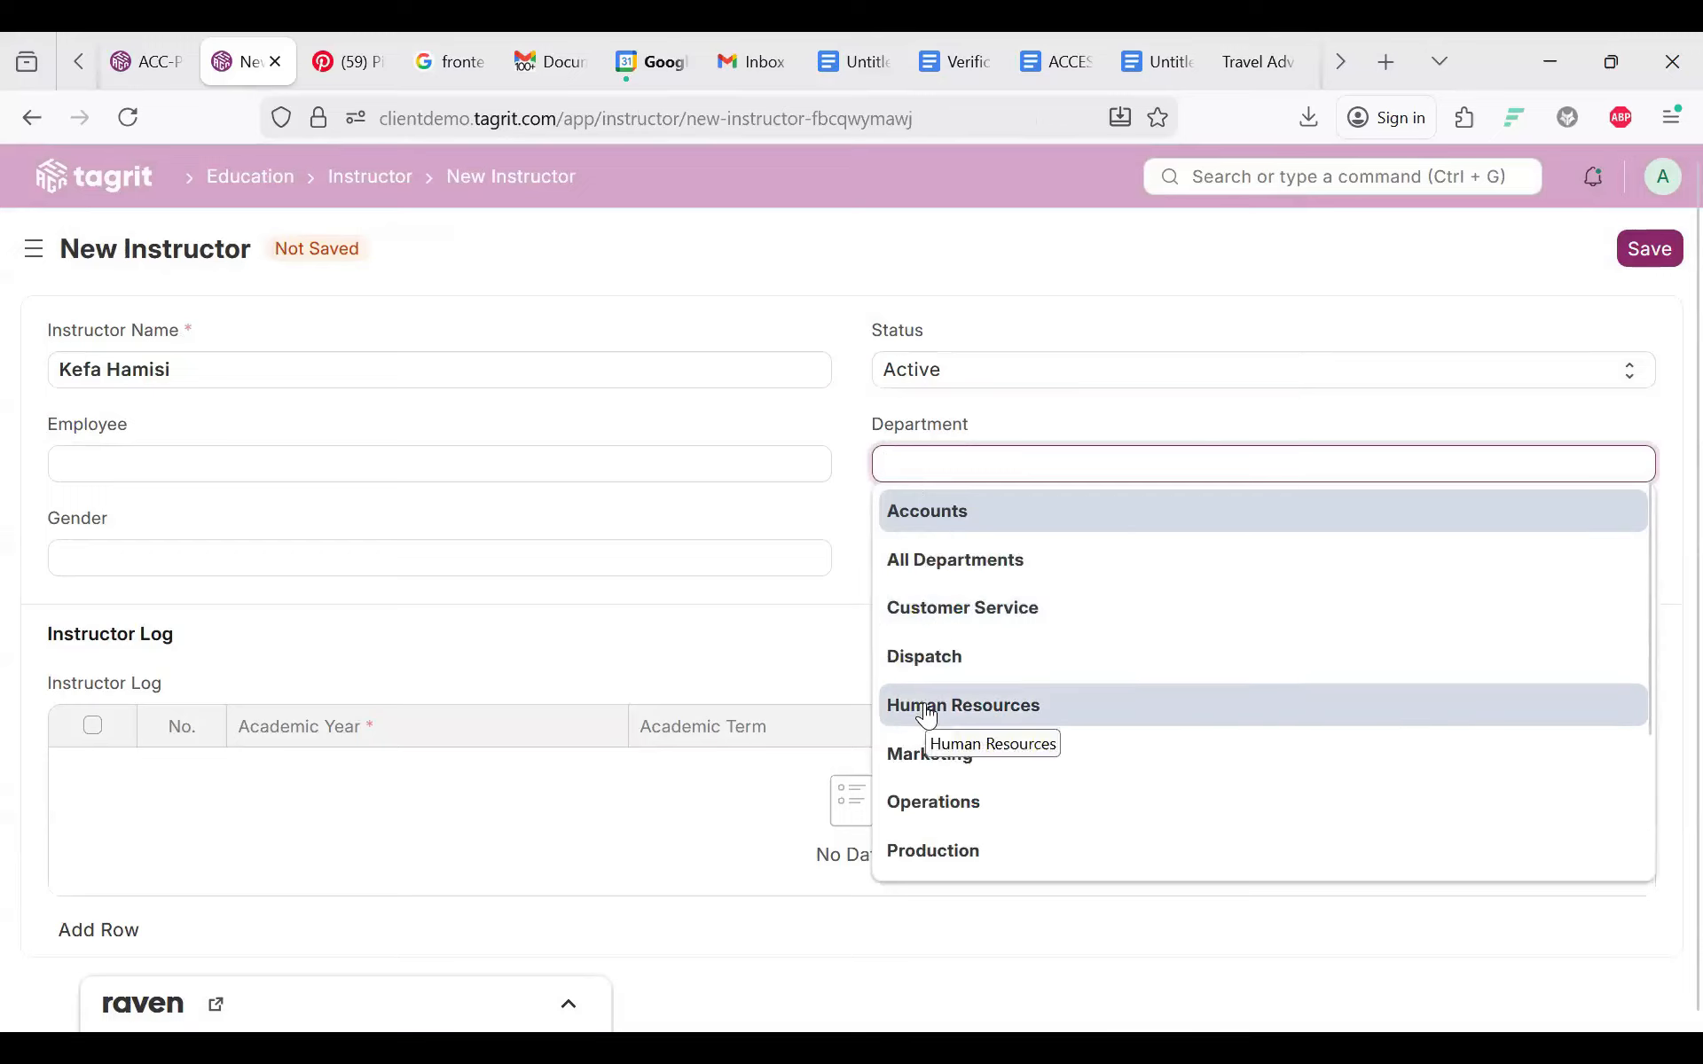
left_click(926, 809)
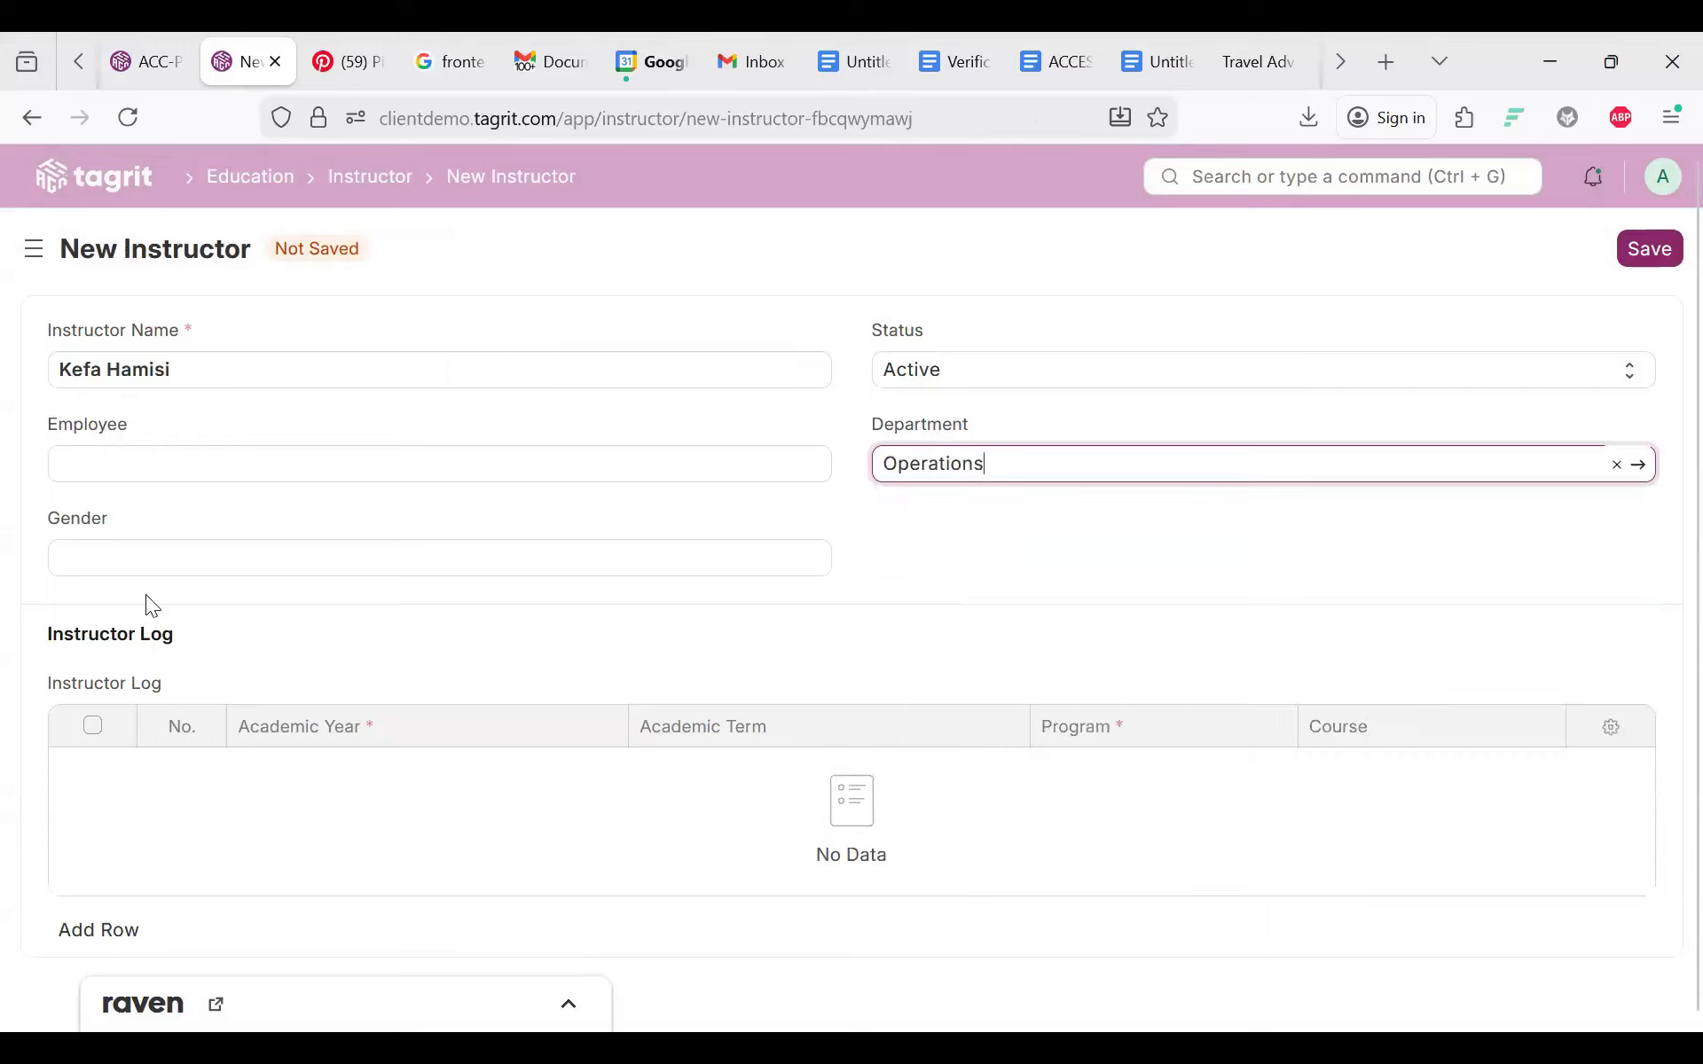
left_click(102, 556)
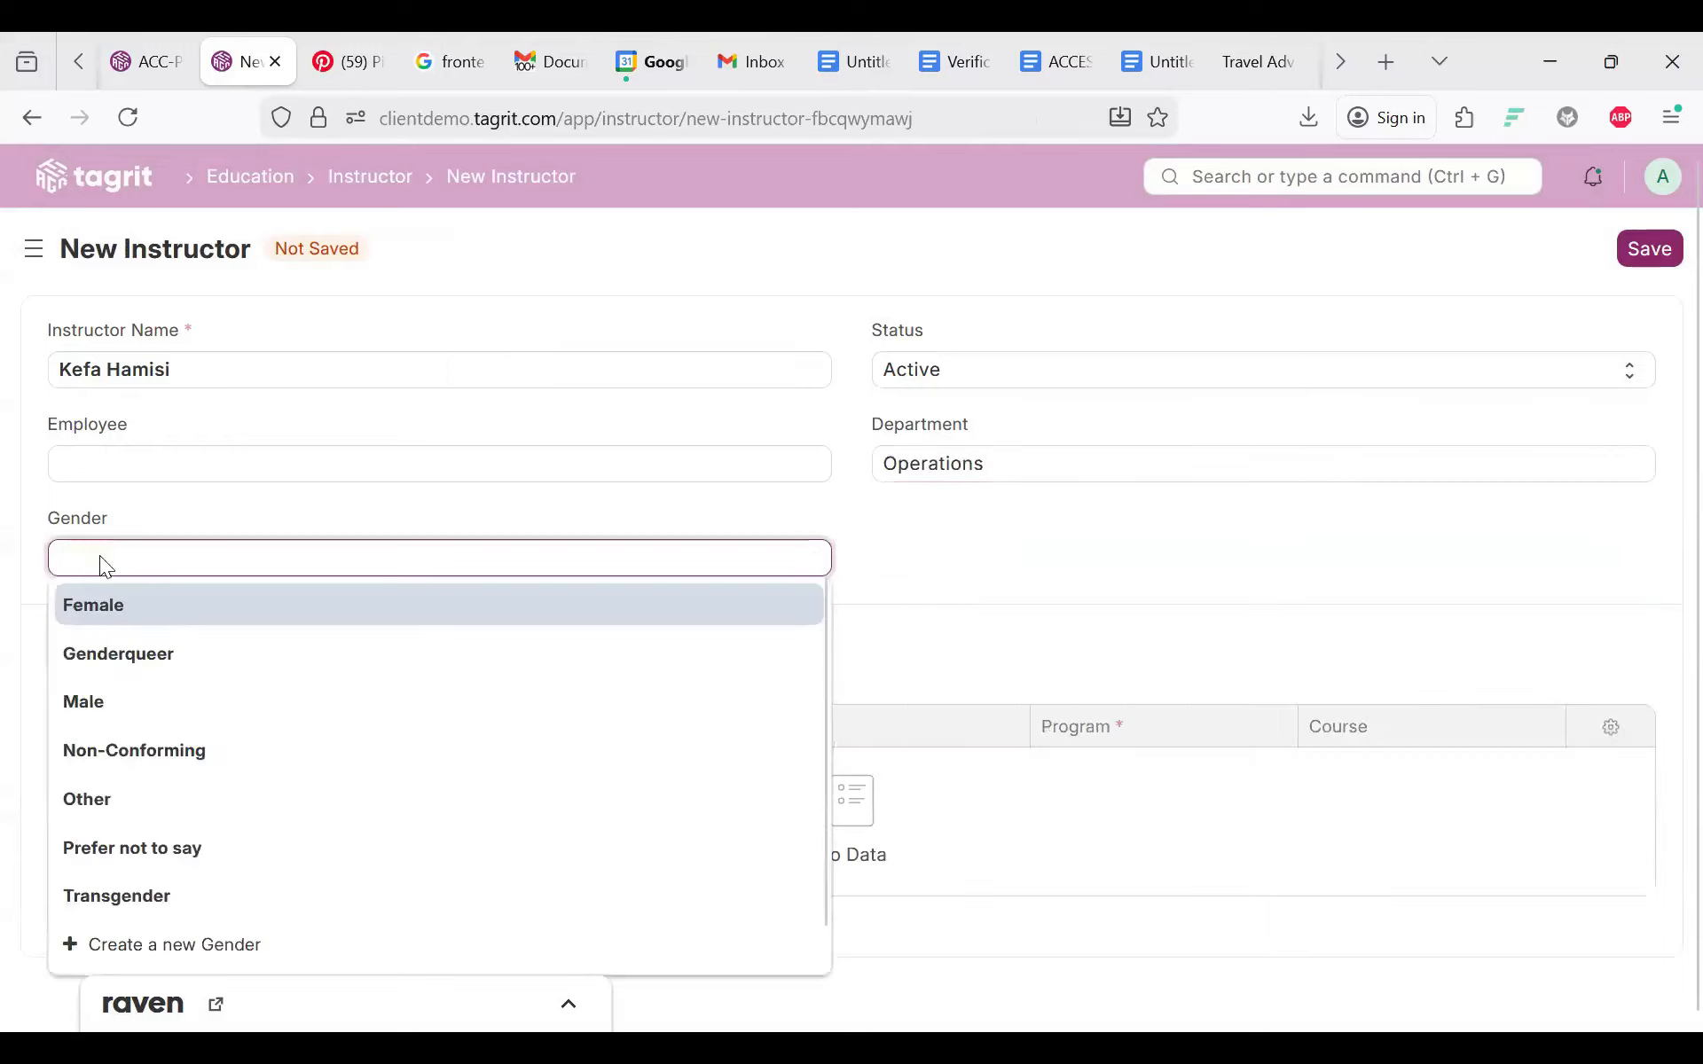
left_click(102, 701)
scroll(550, 607, "down", 1)
scroll(550, 606, "up", 1)
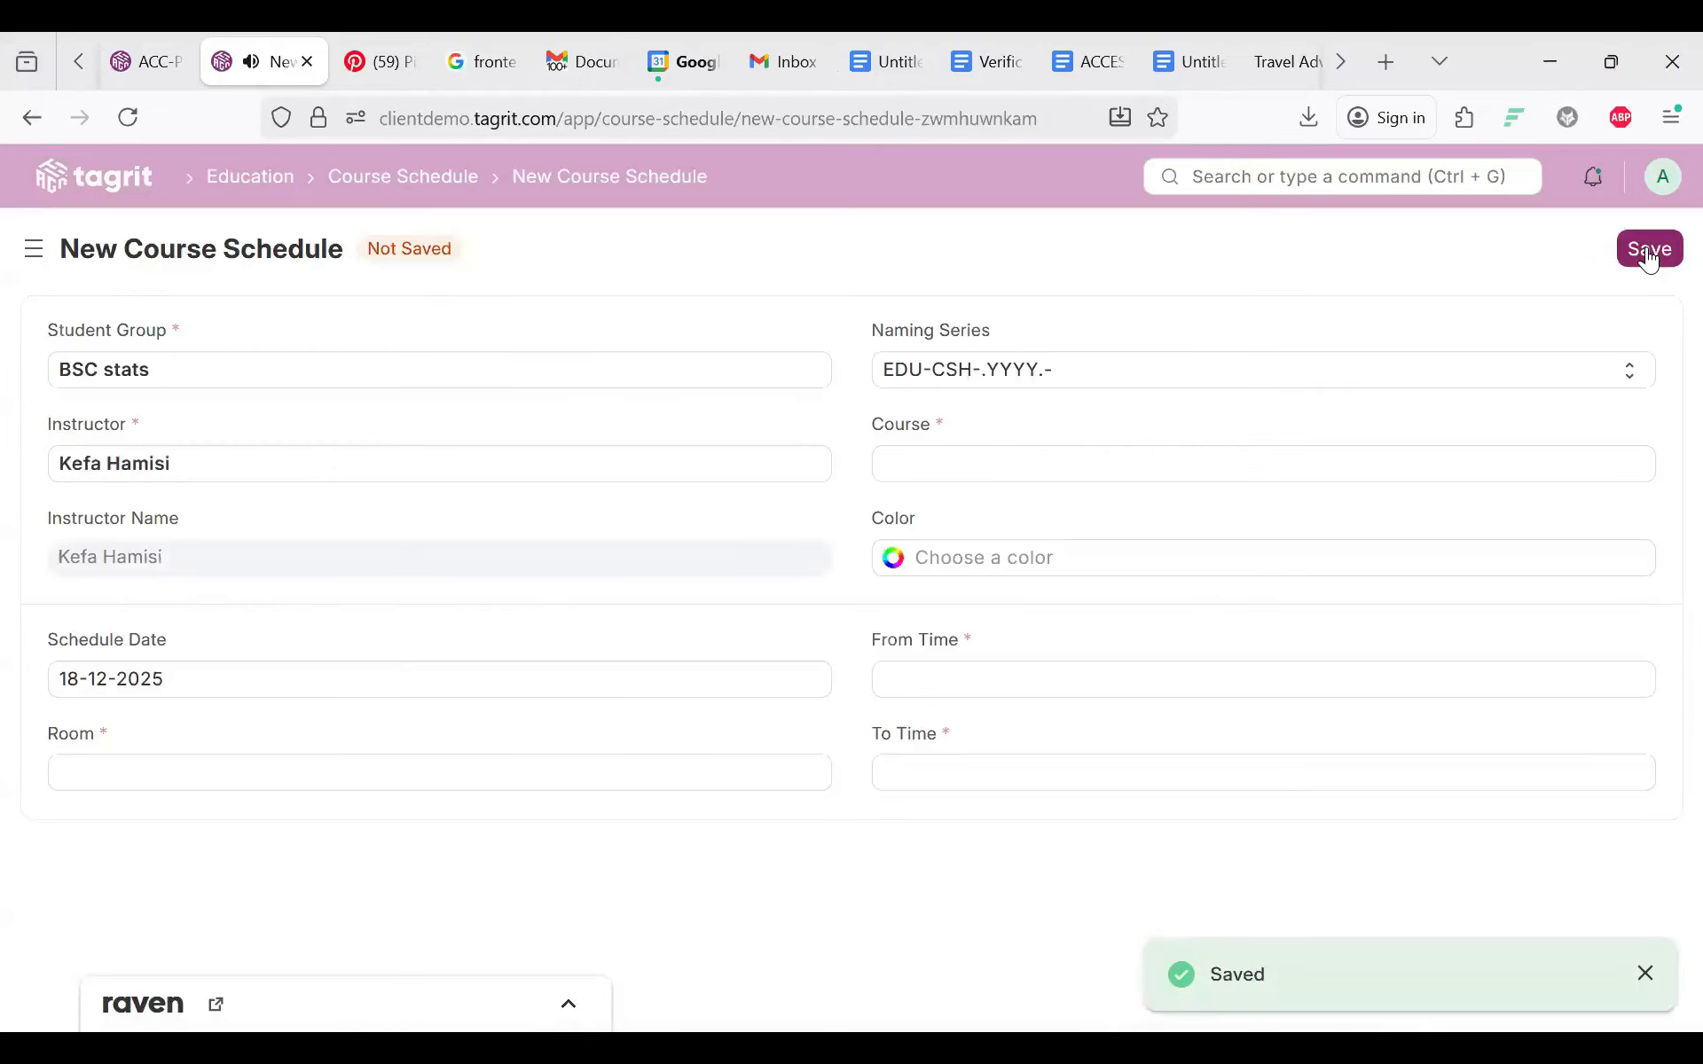
left_click(1641, 255)
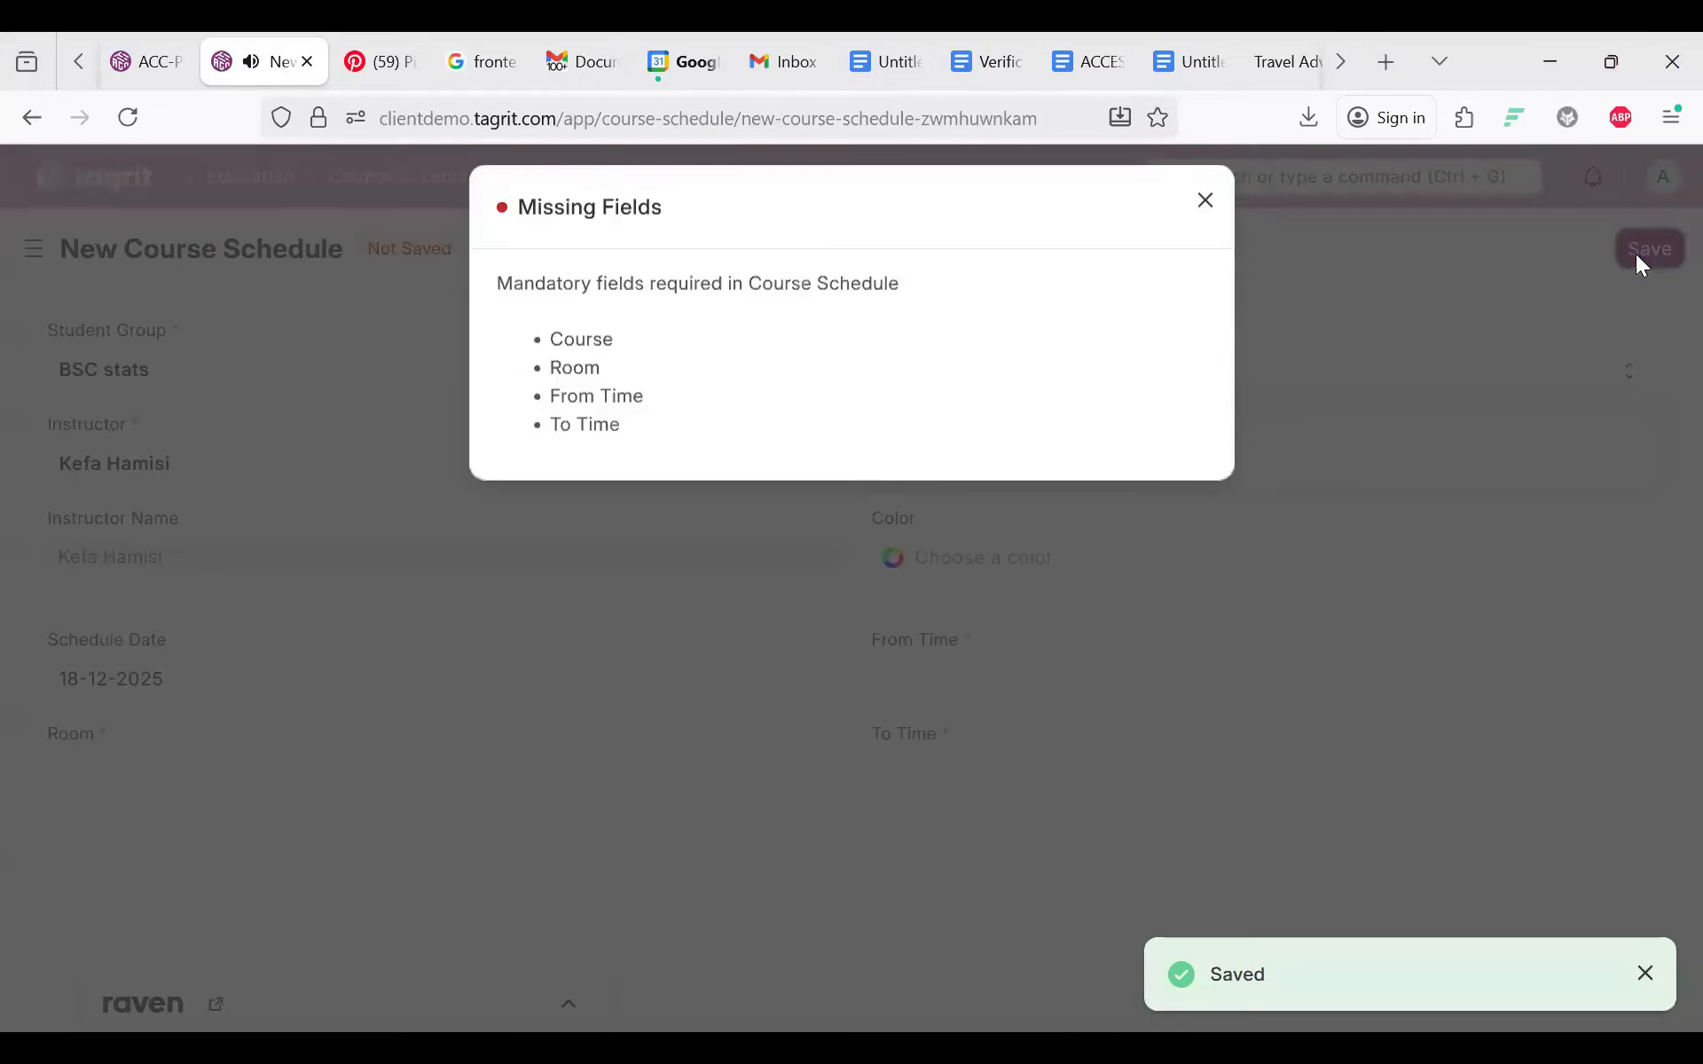
Step: Abandon creating a new course and retry Course, which still needs a Program, before moving to Room
key("Escape")
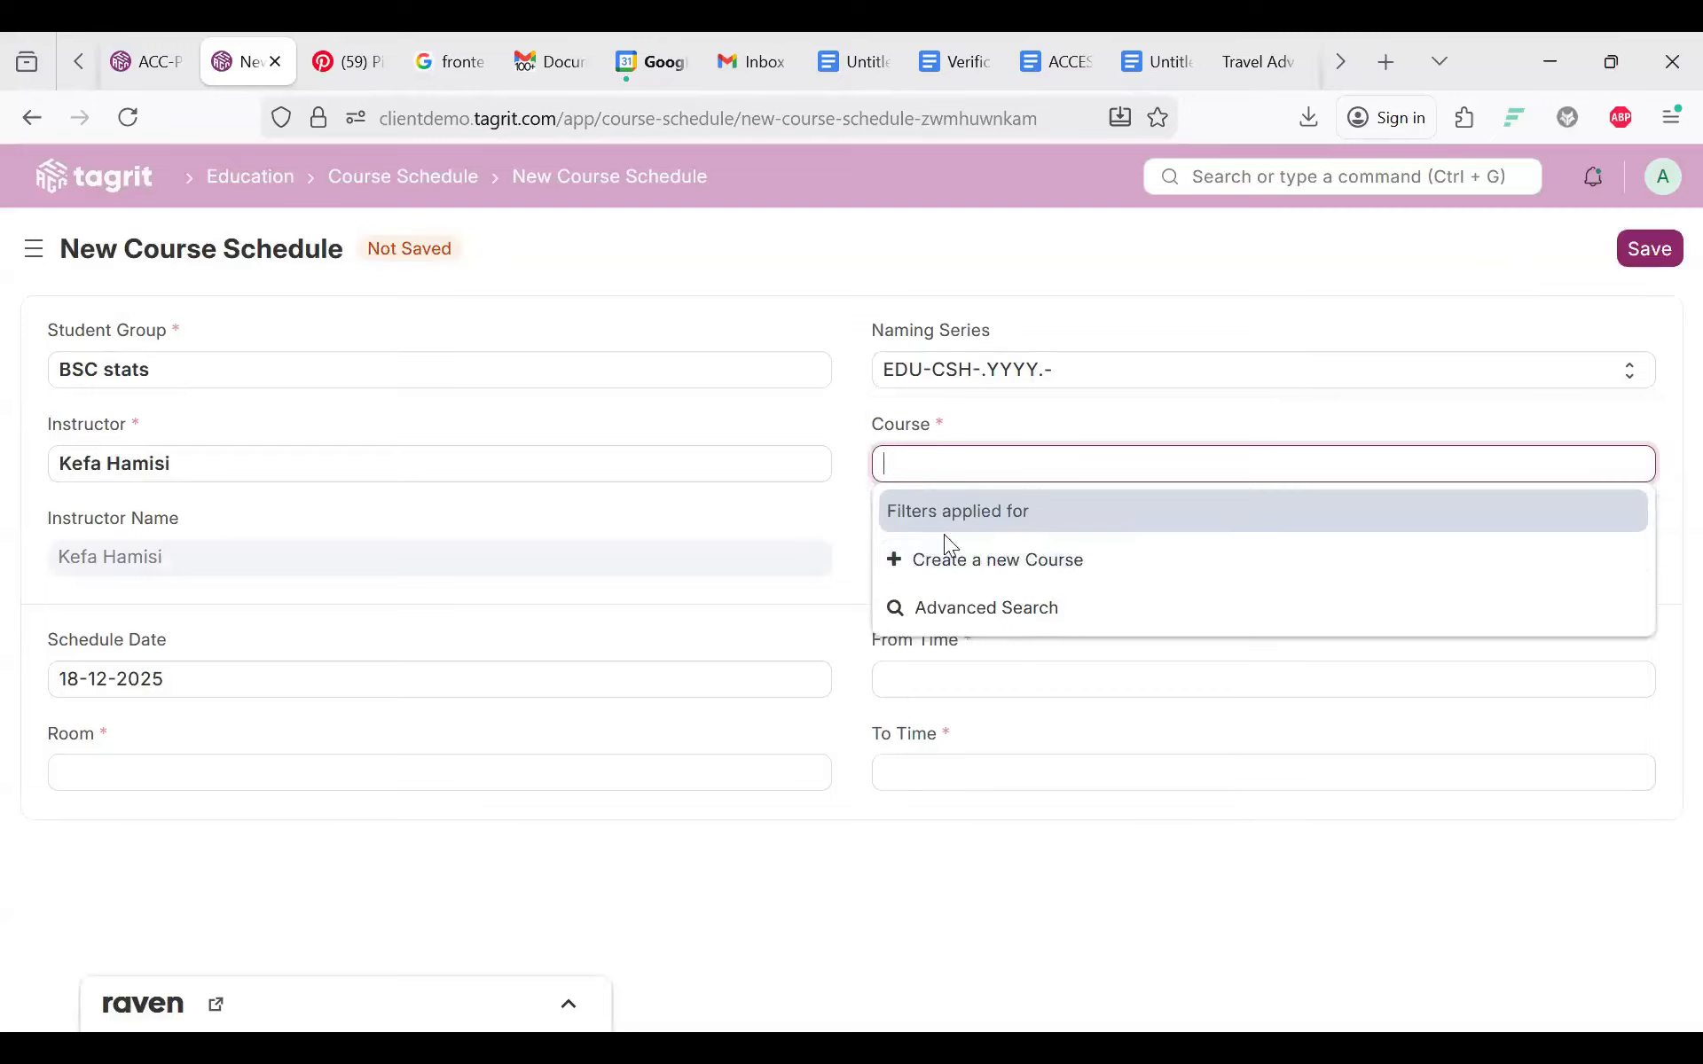
left_click(947, 565)
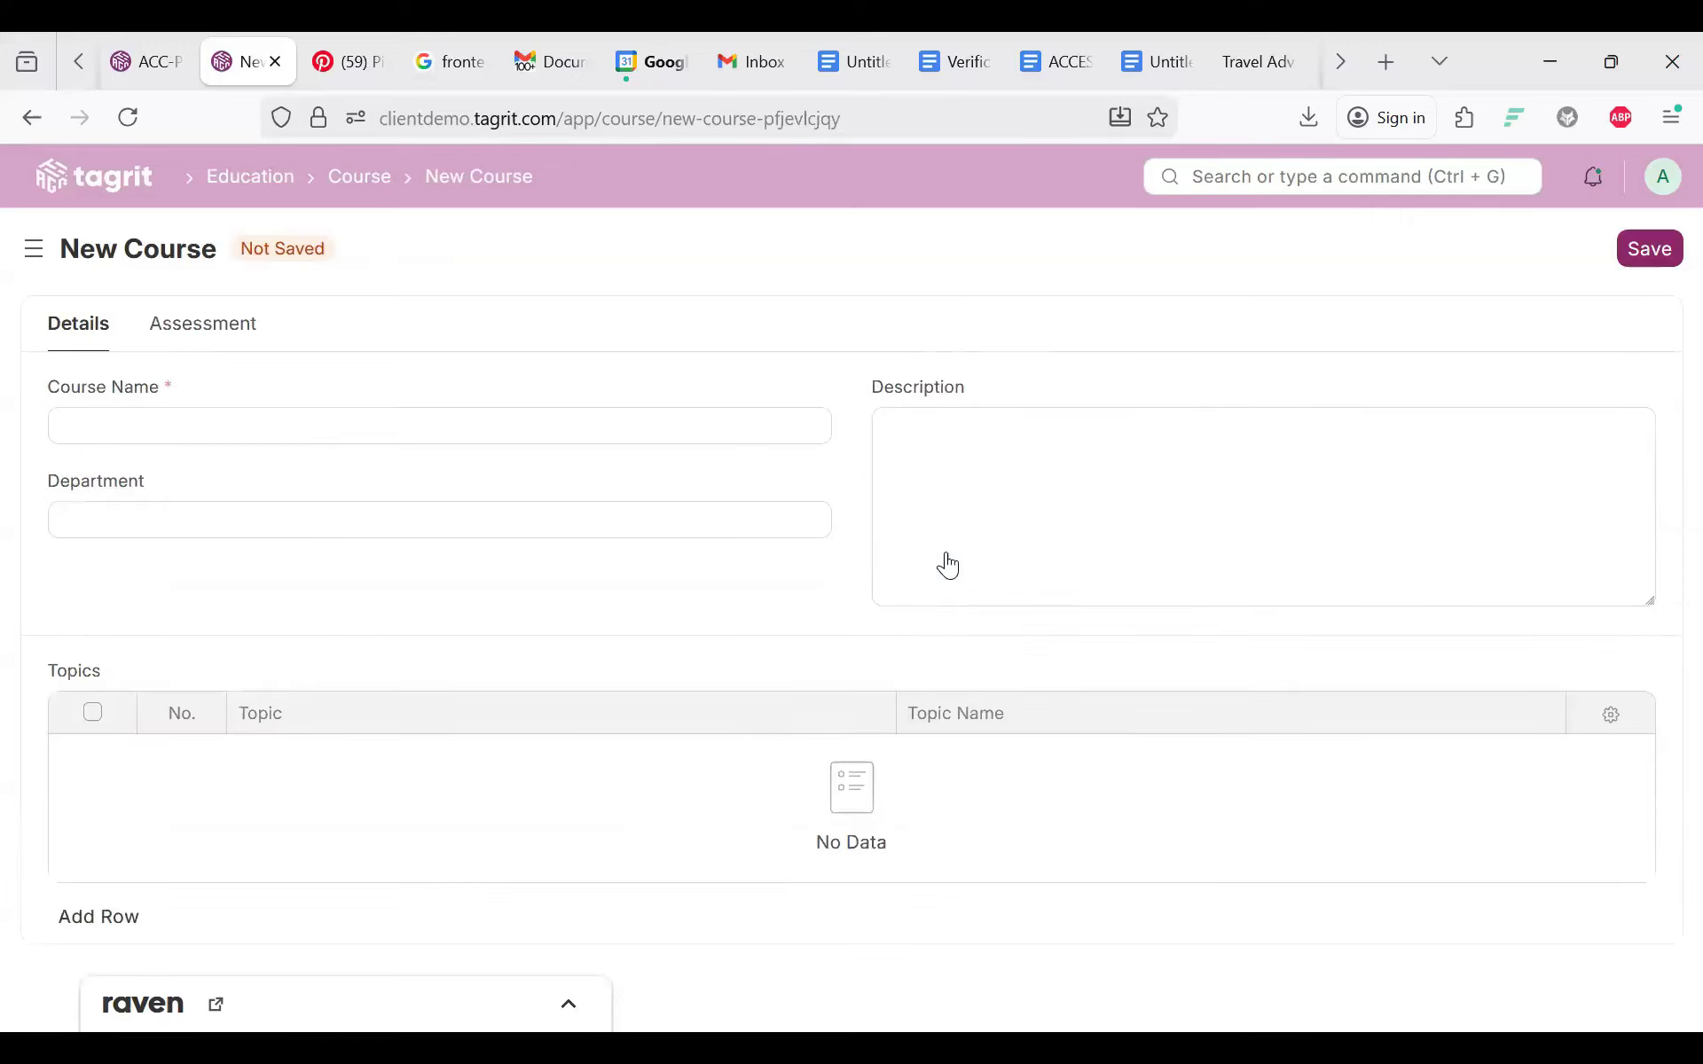
left_click(171, 439)
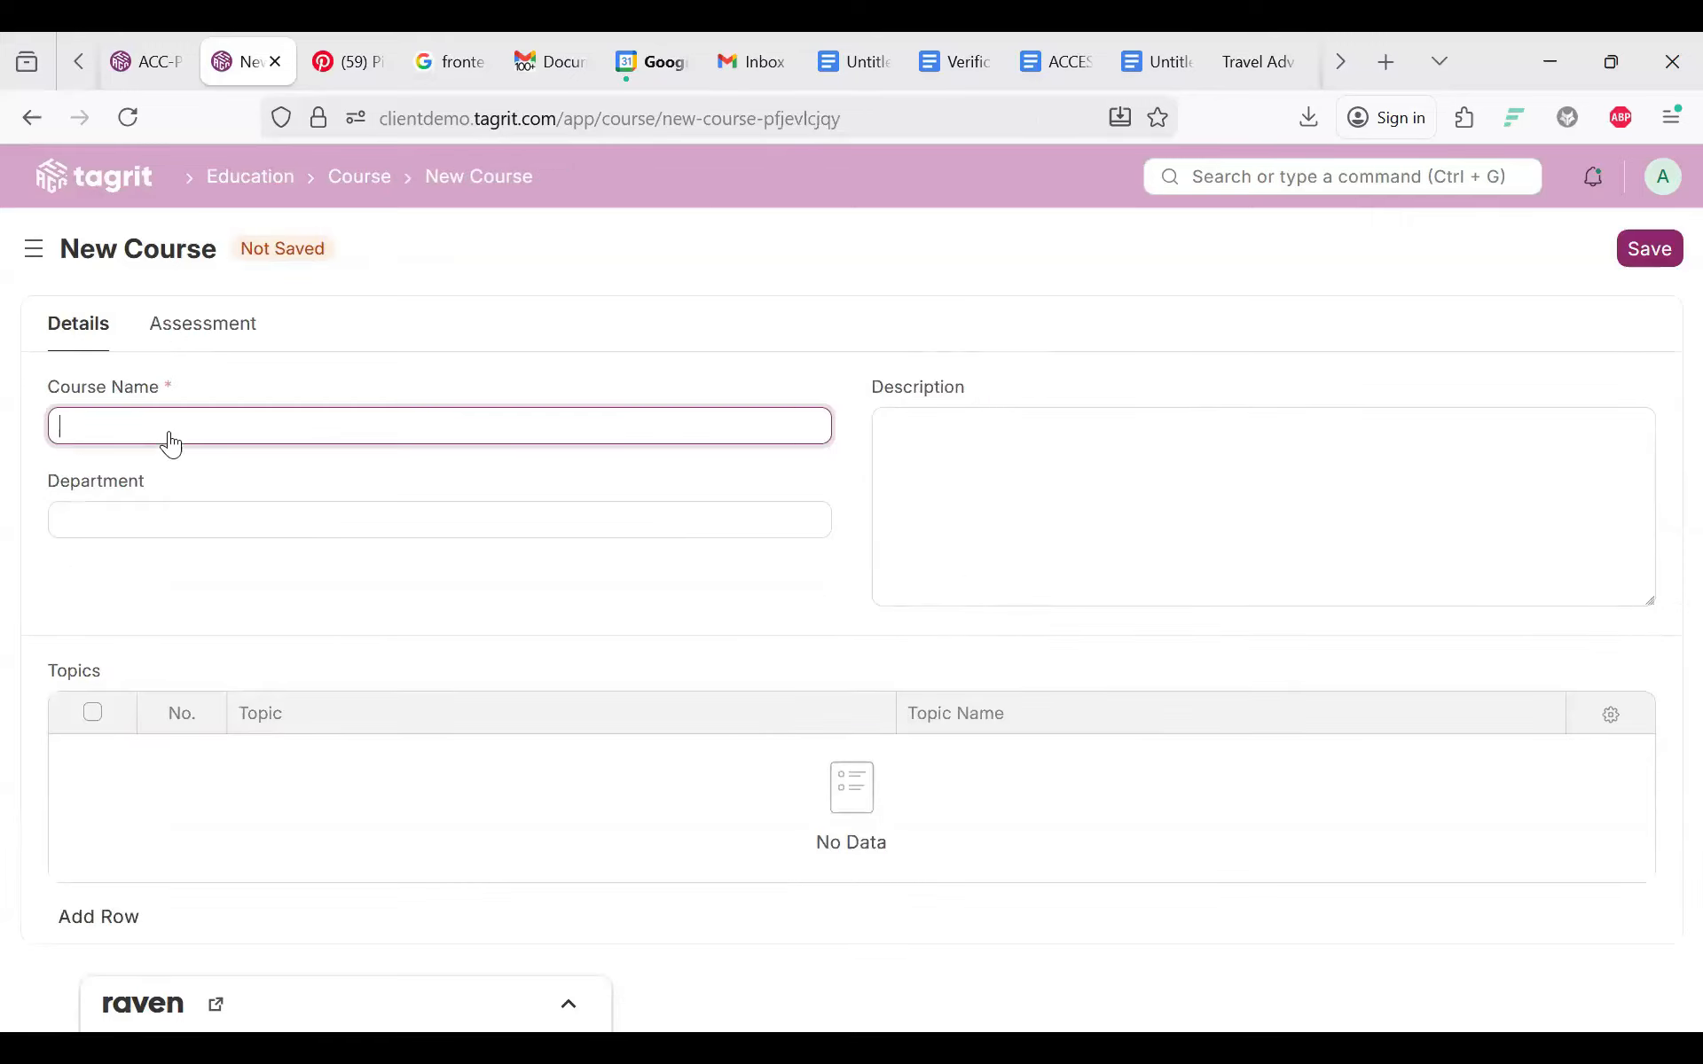
left_click(32, 118)
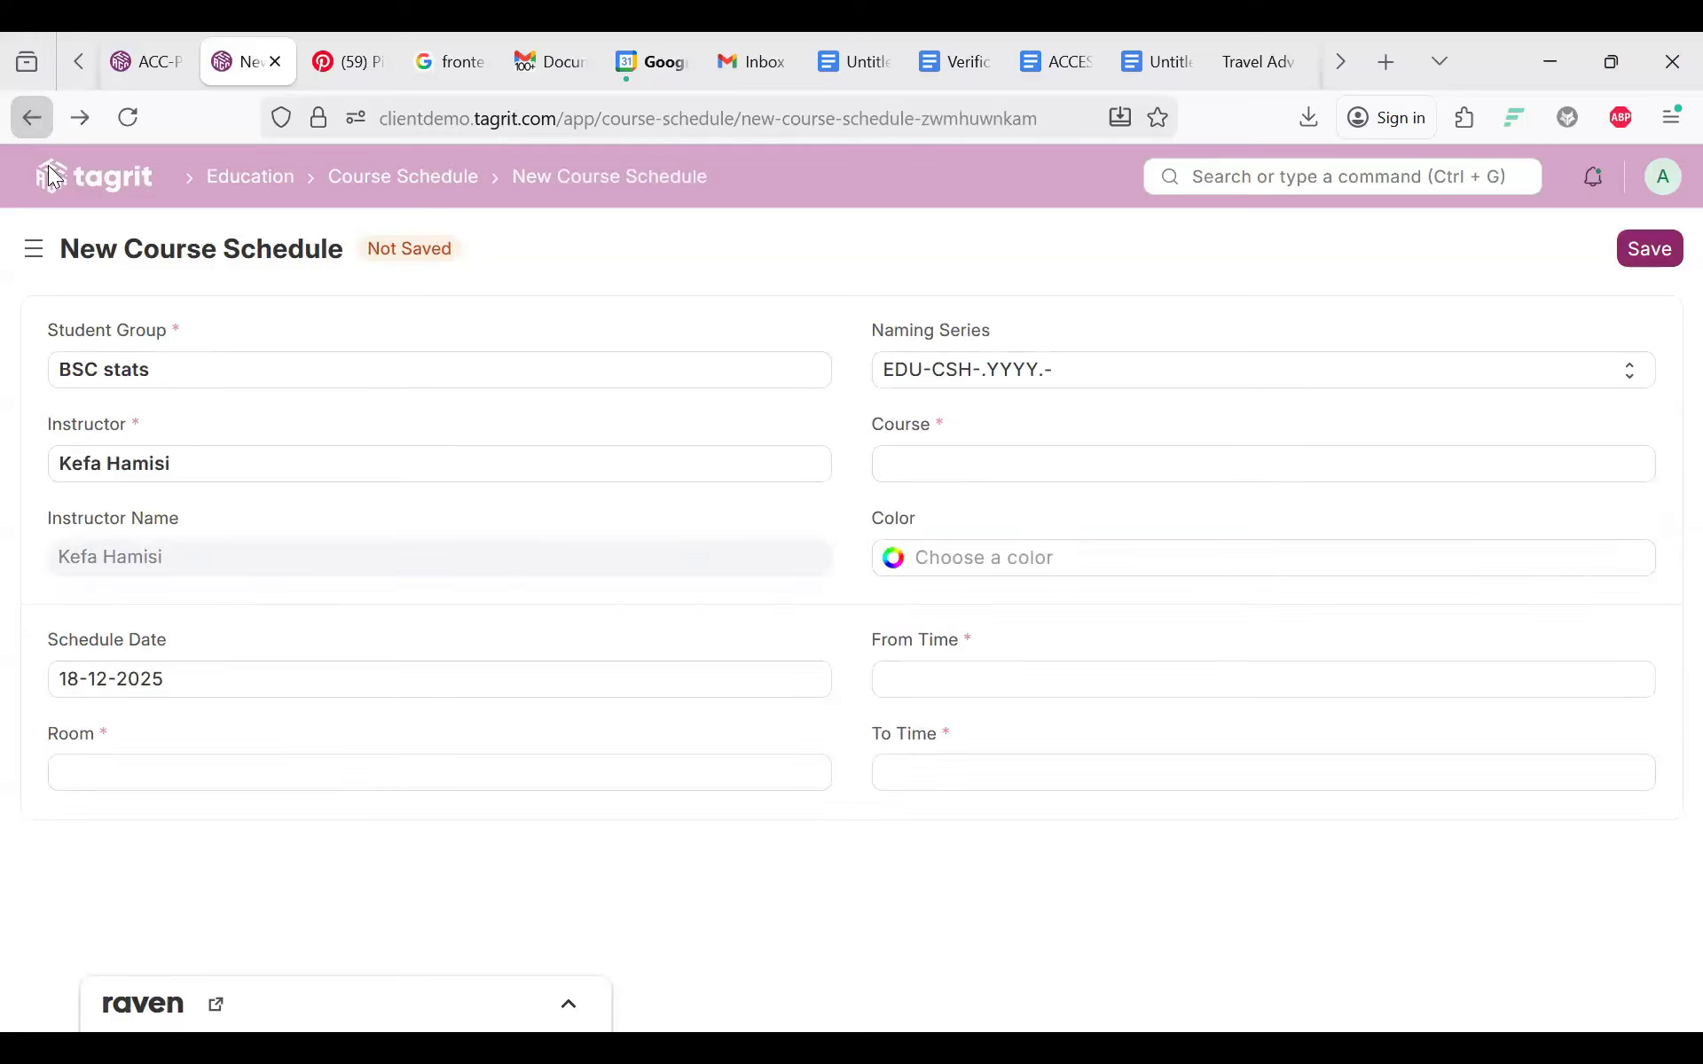
left_click(942, 479)
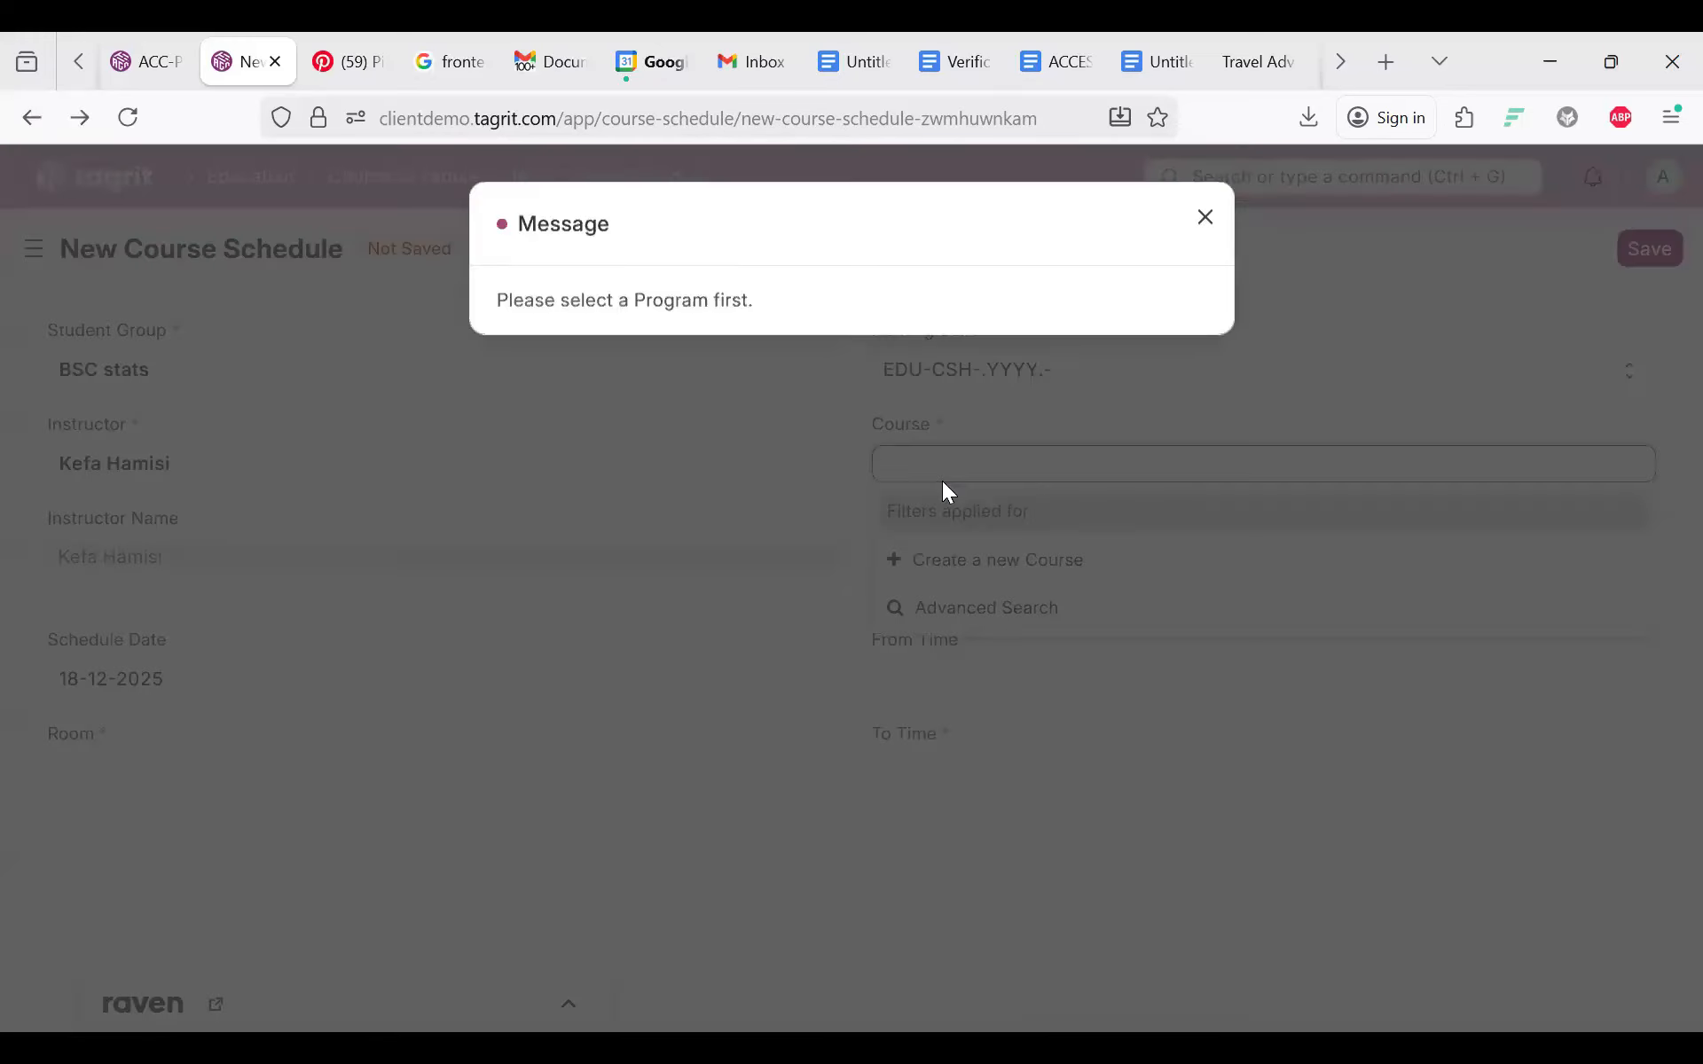
left_click(928, 458)
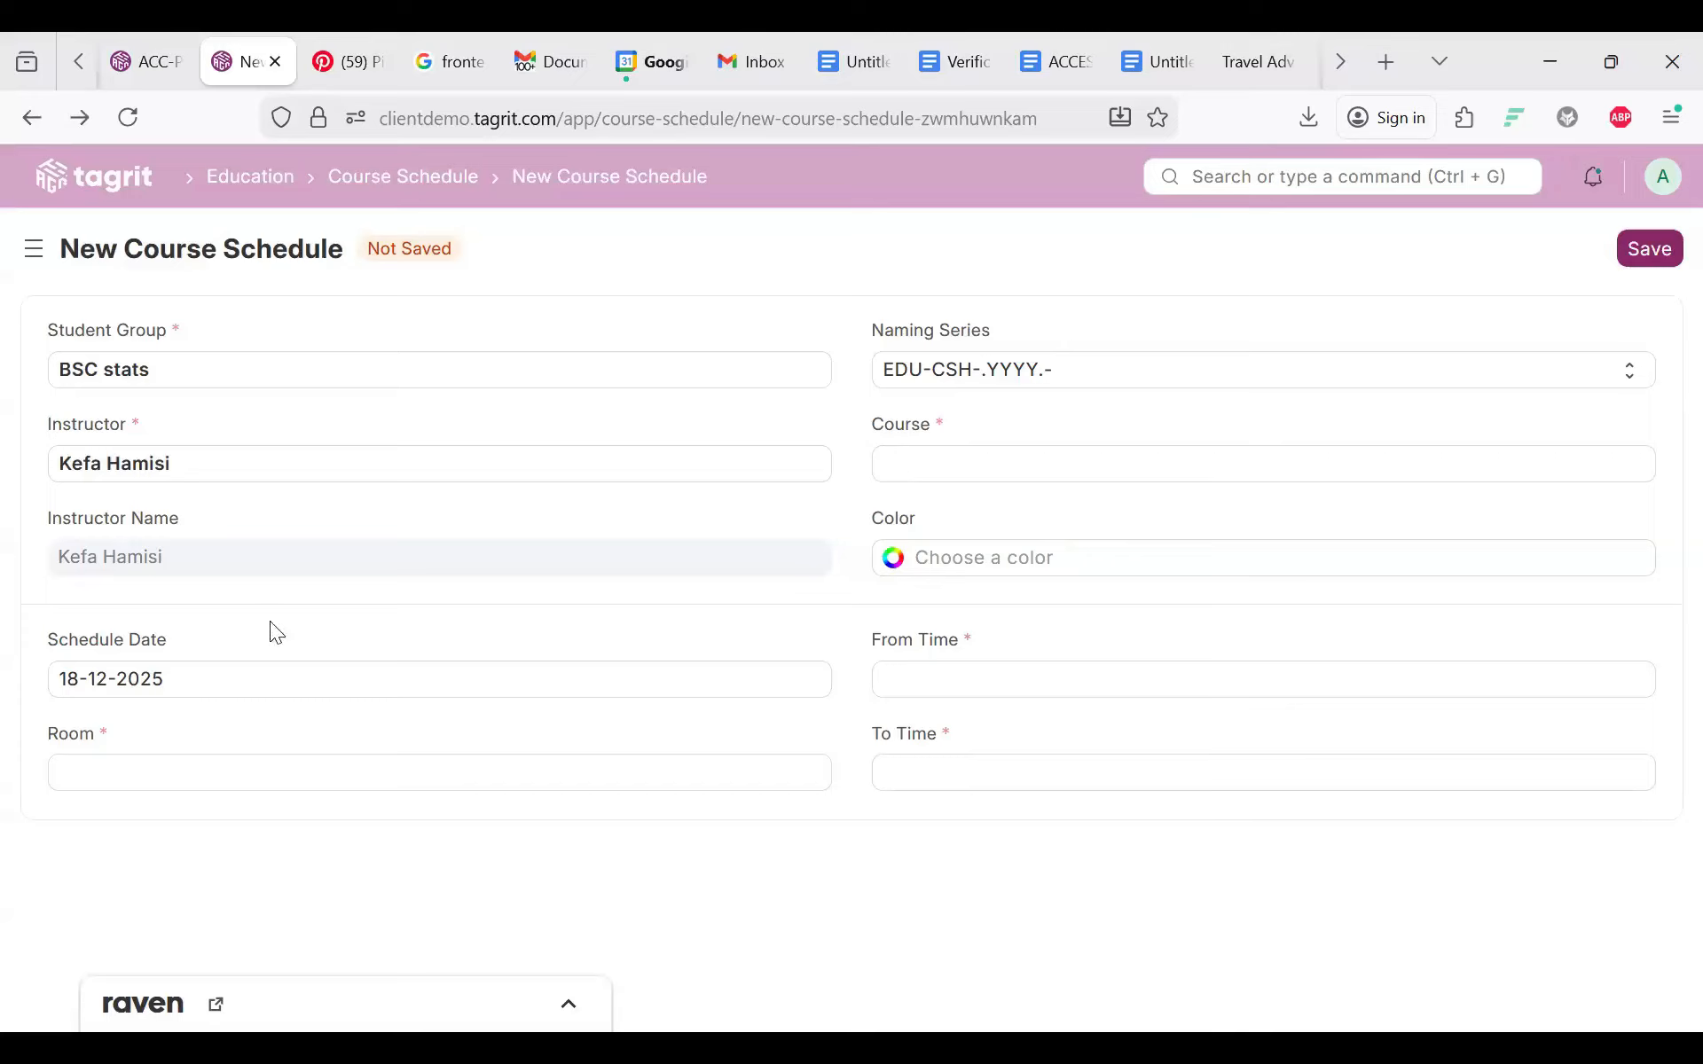
left_click(918, 674)
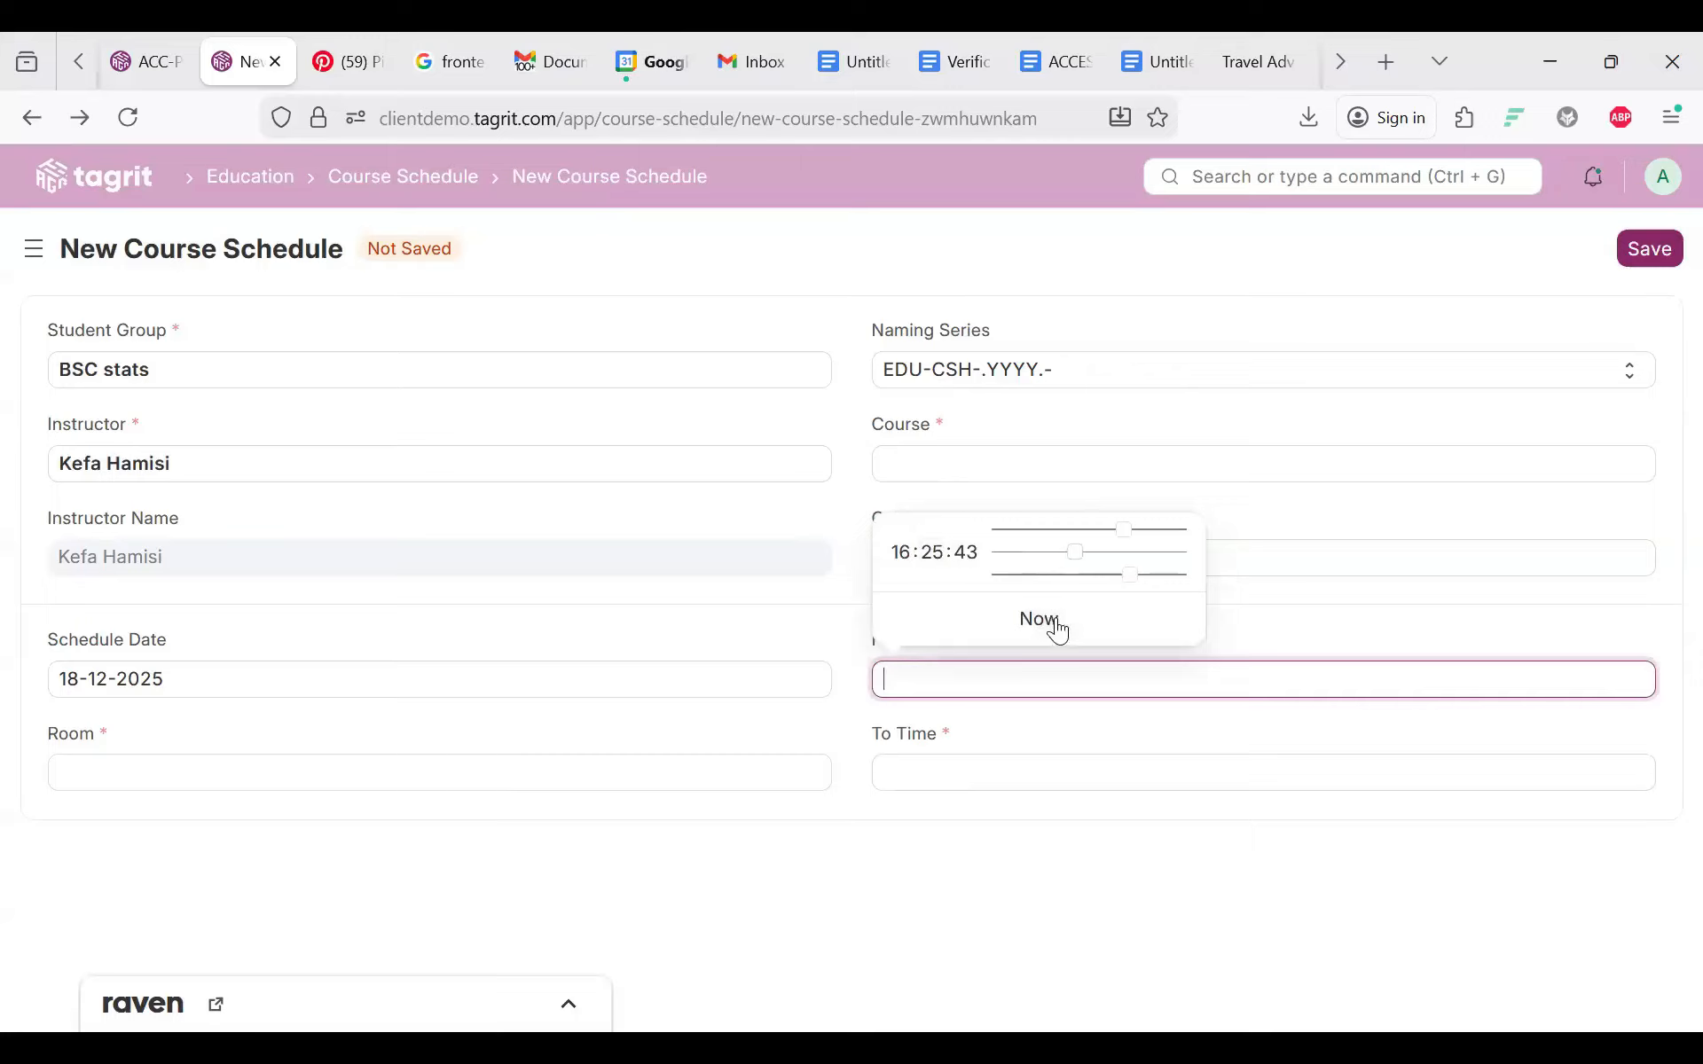
left_click(173, 785)
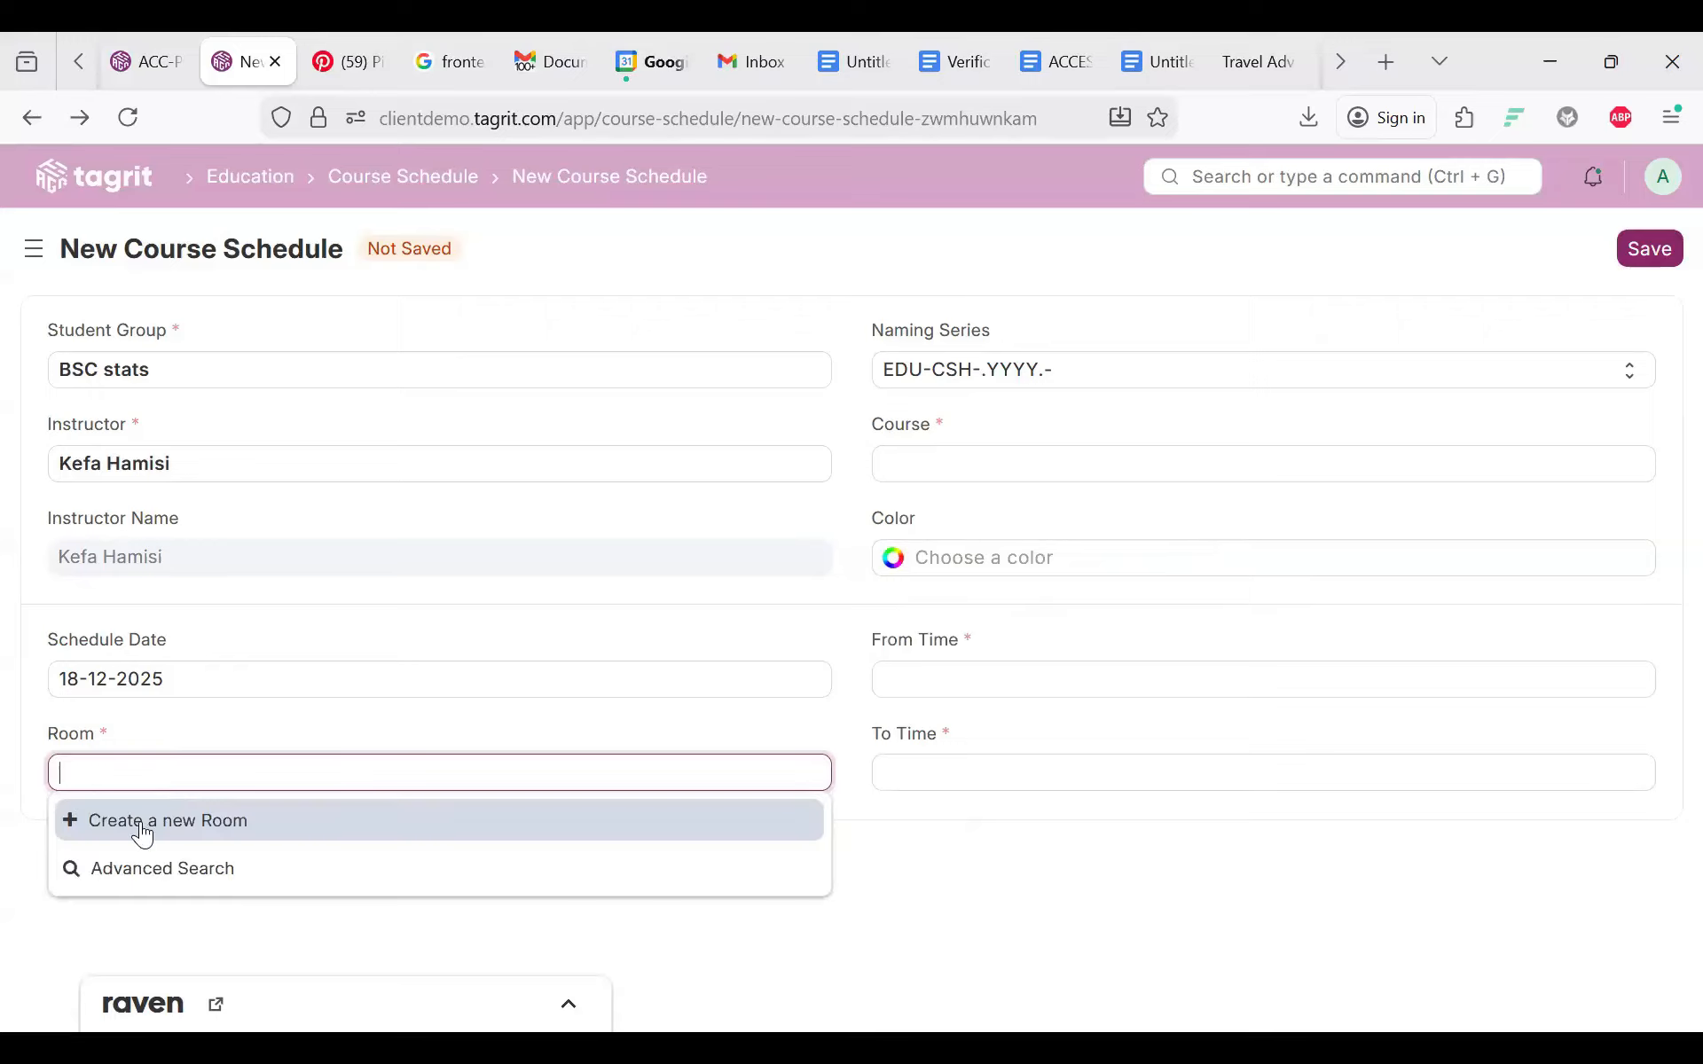
Step: Create and save room 12E for the course schedule
left_click(140, 821)
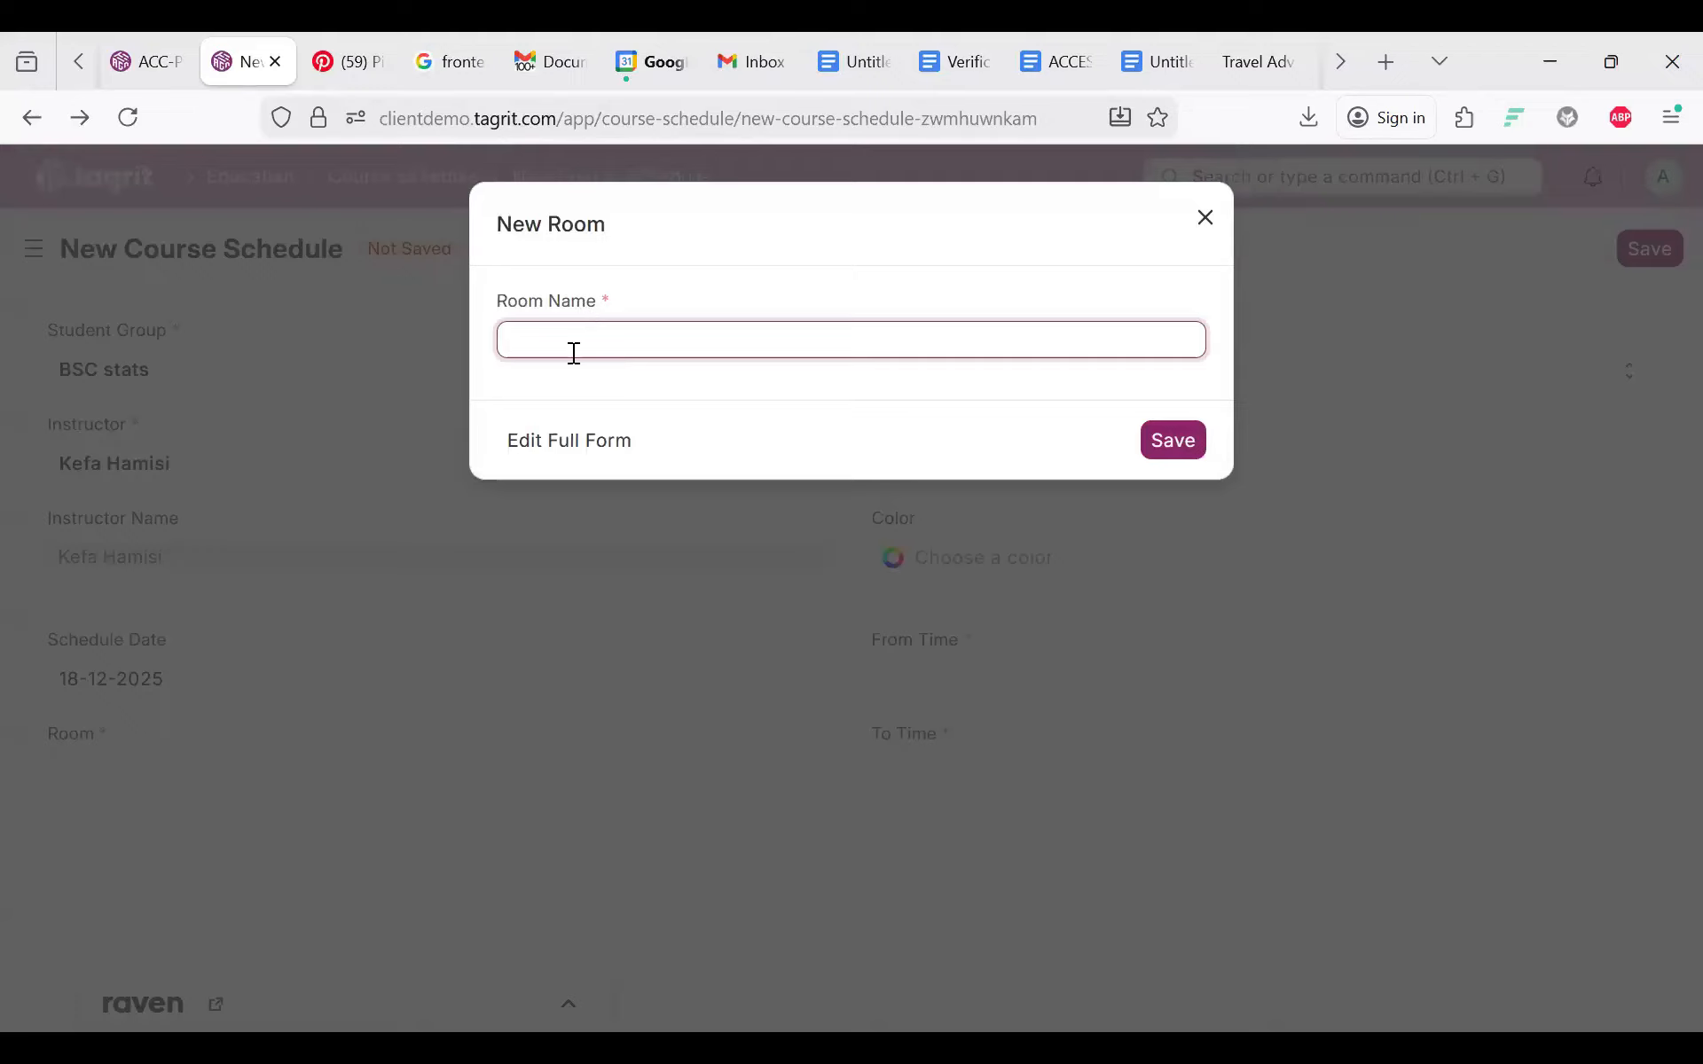
type("12E")
left_click(1173, 438)
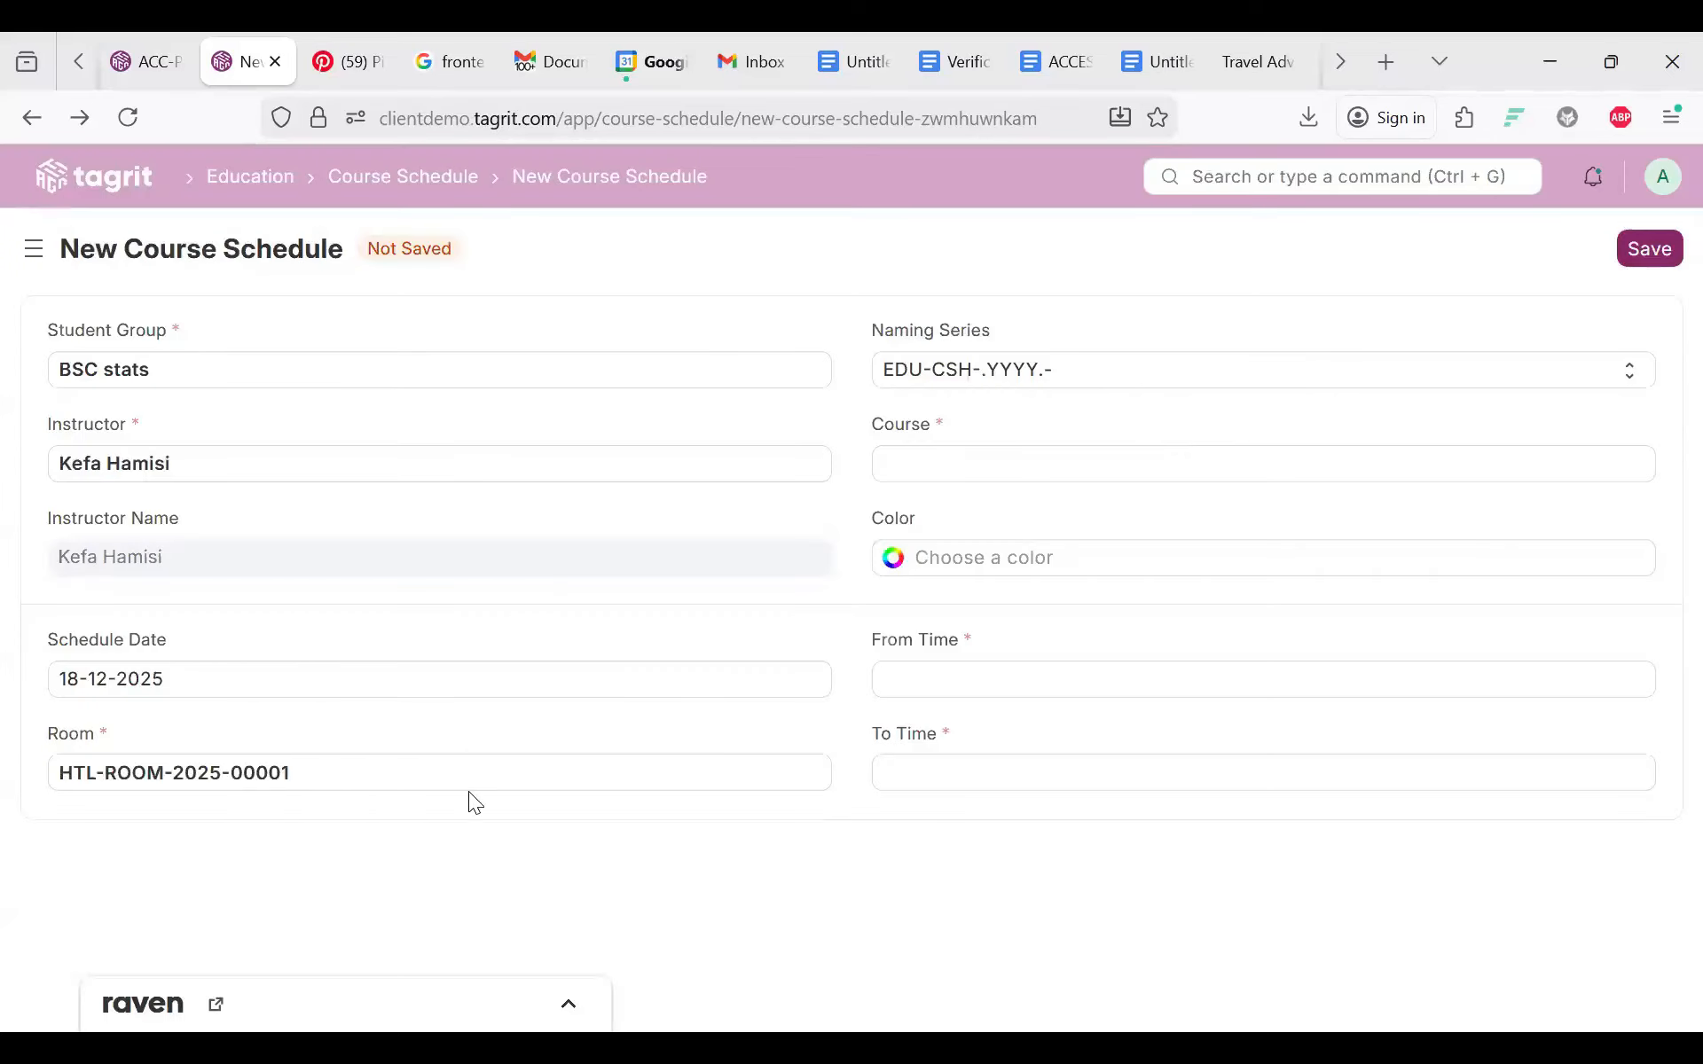
Step: Retry choosing a Course twice, dismissing the program-required message each time
left_click(916, 467)
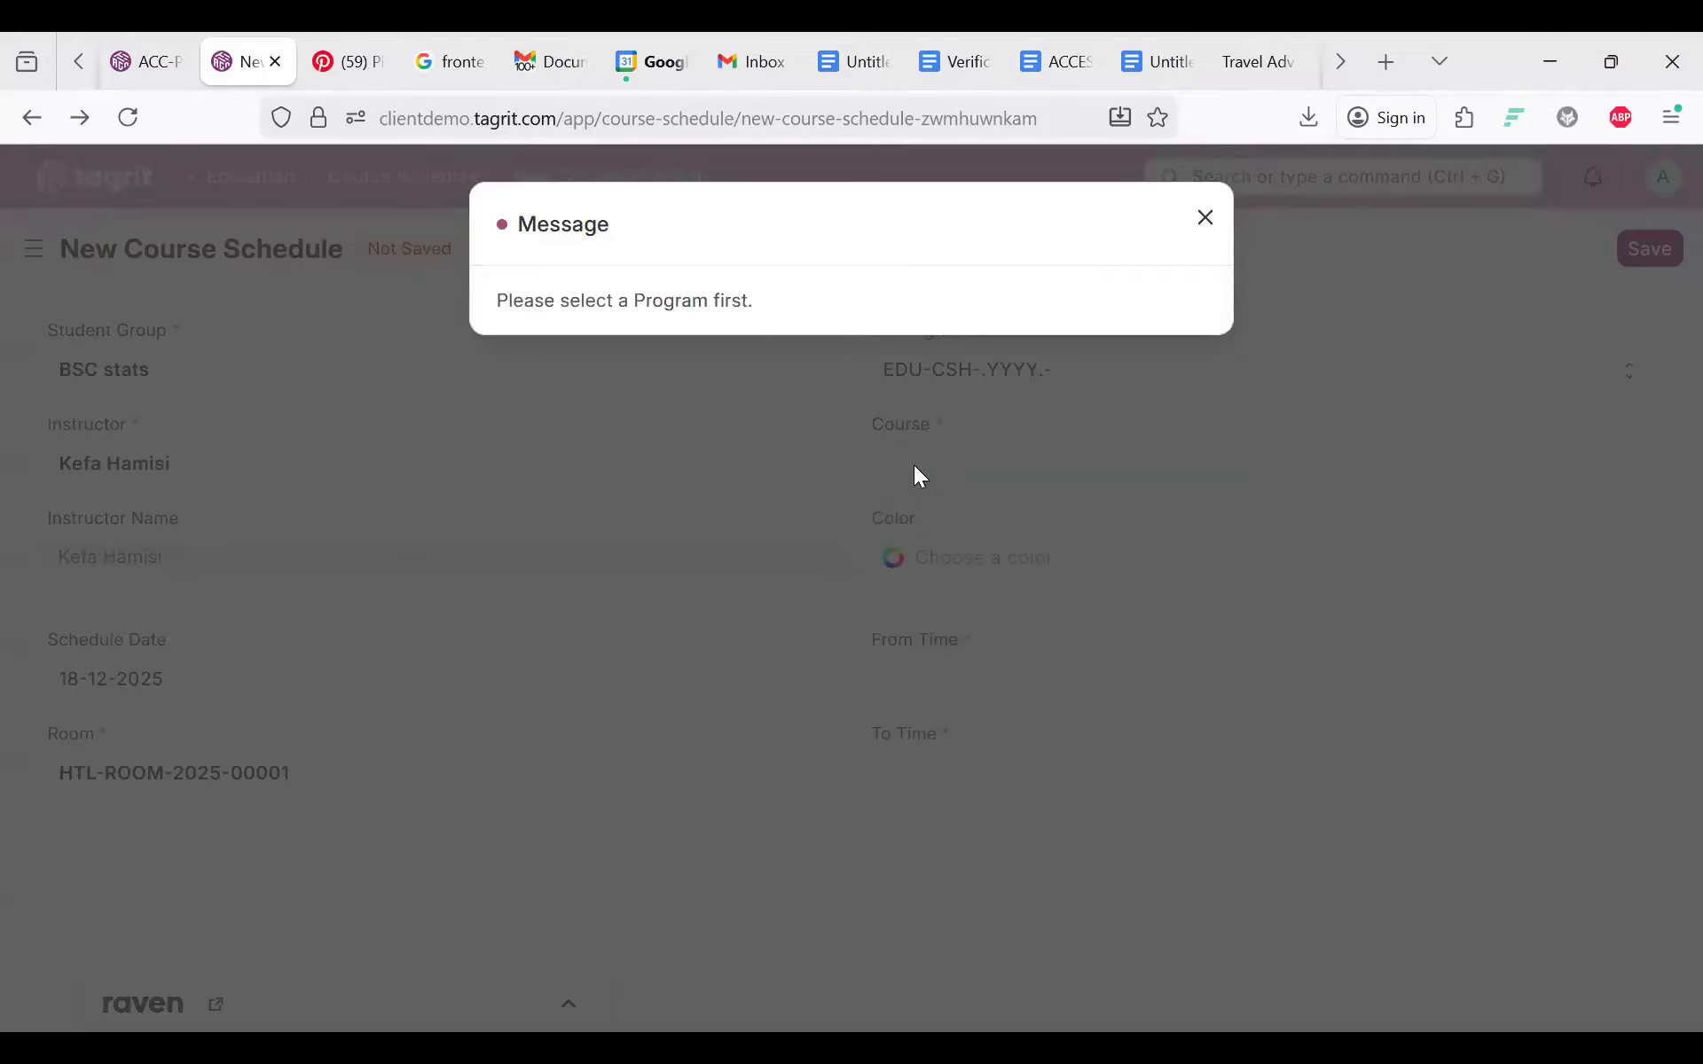
left_click(914, 465)
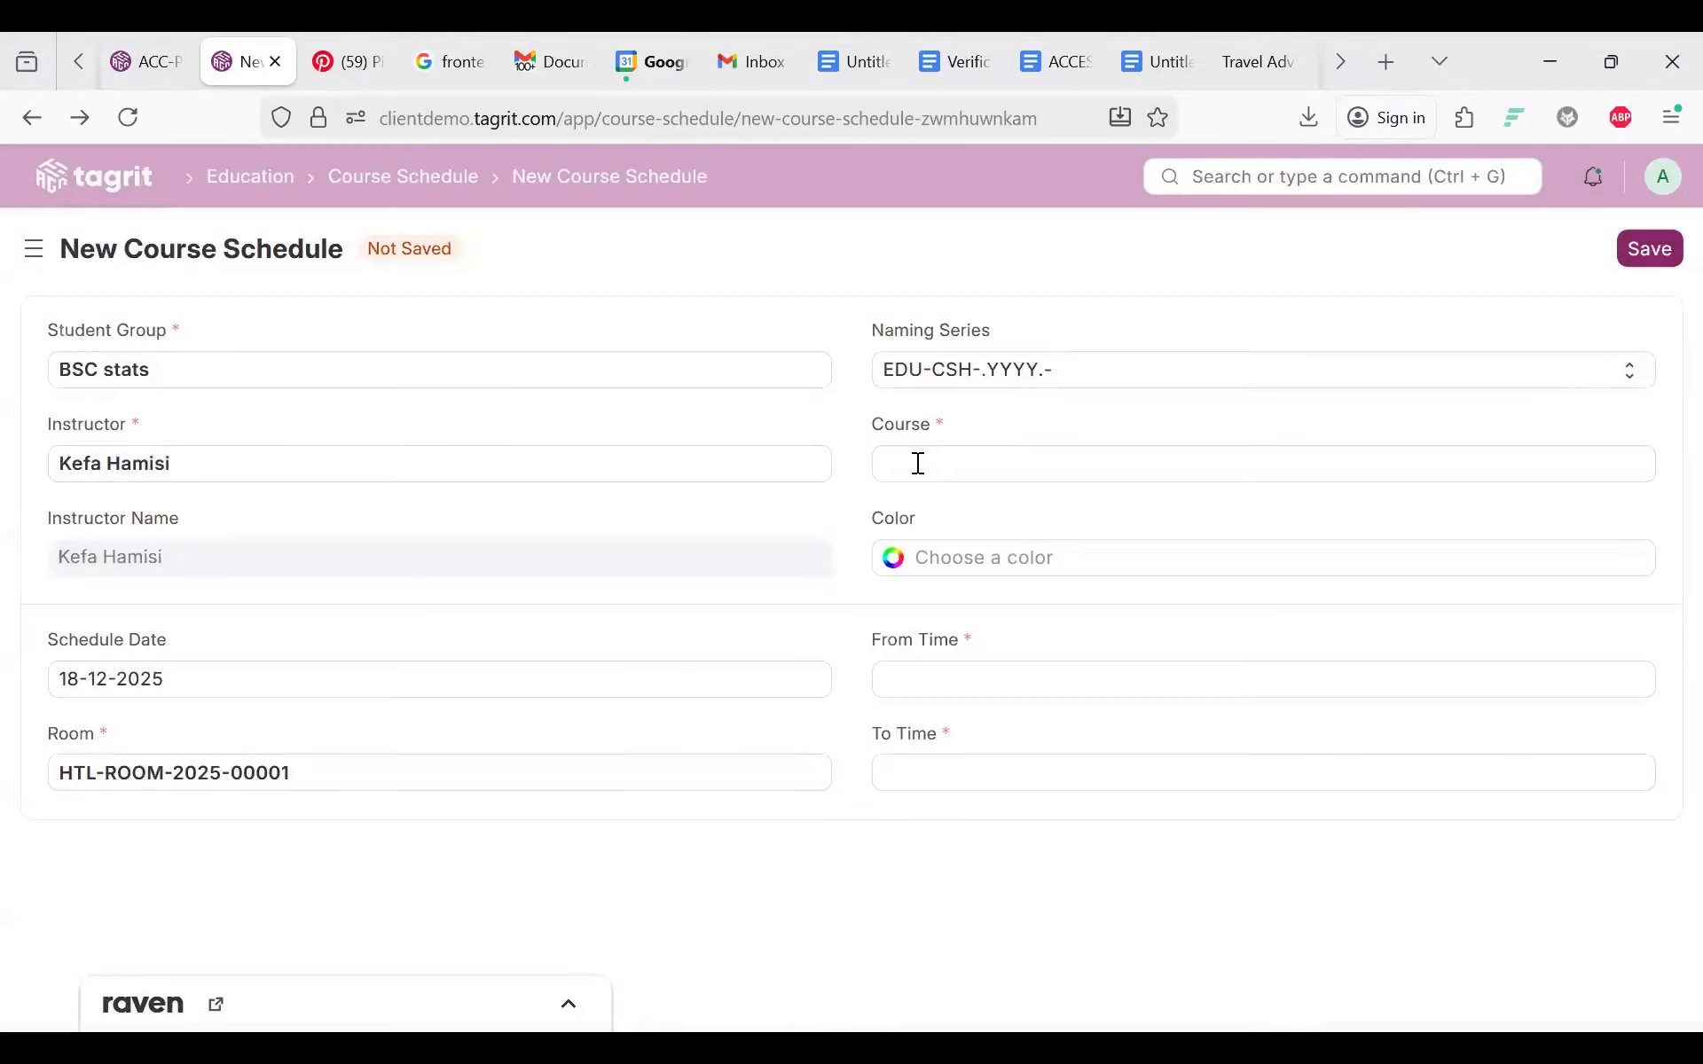
left_click(918, 463)
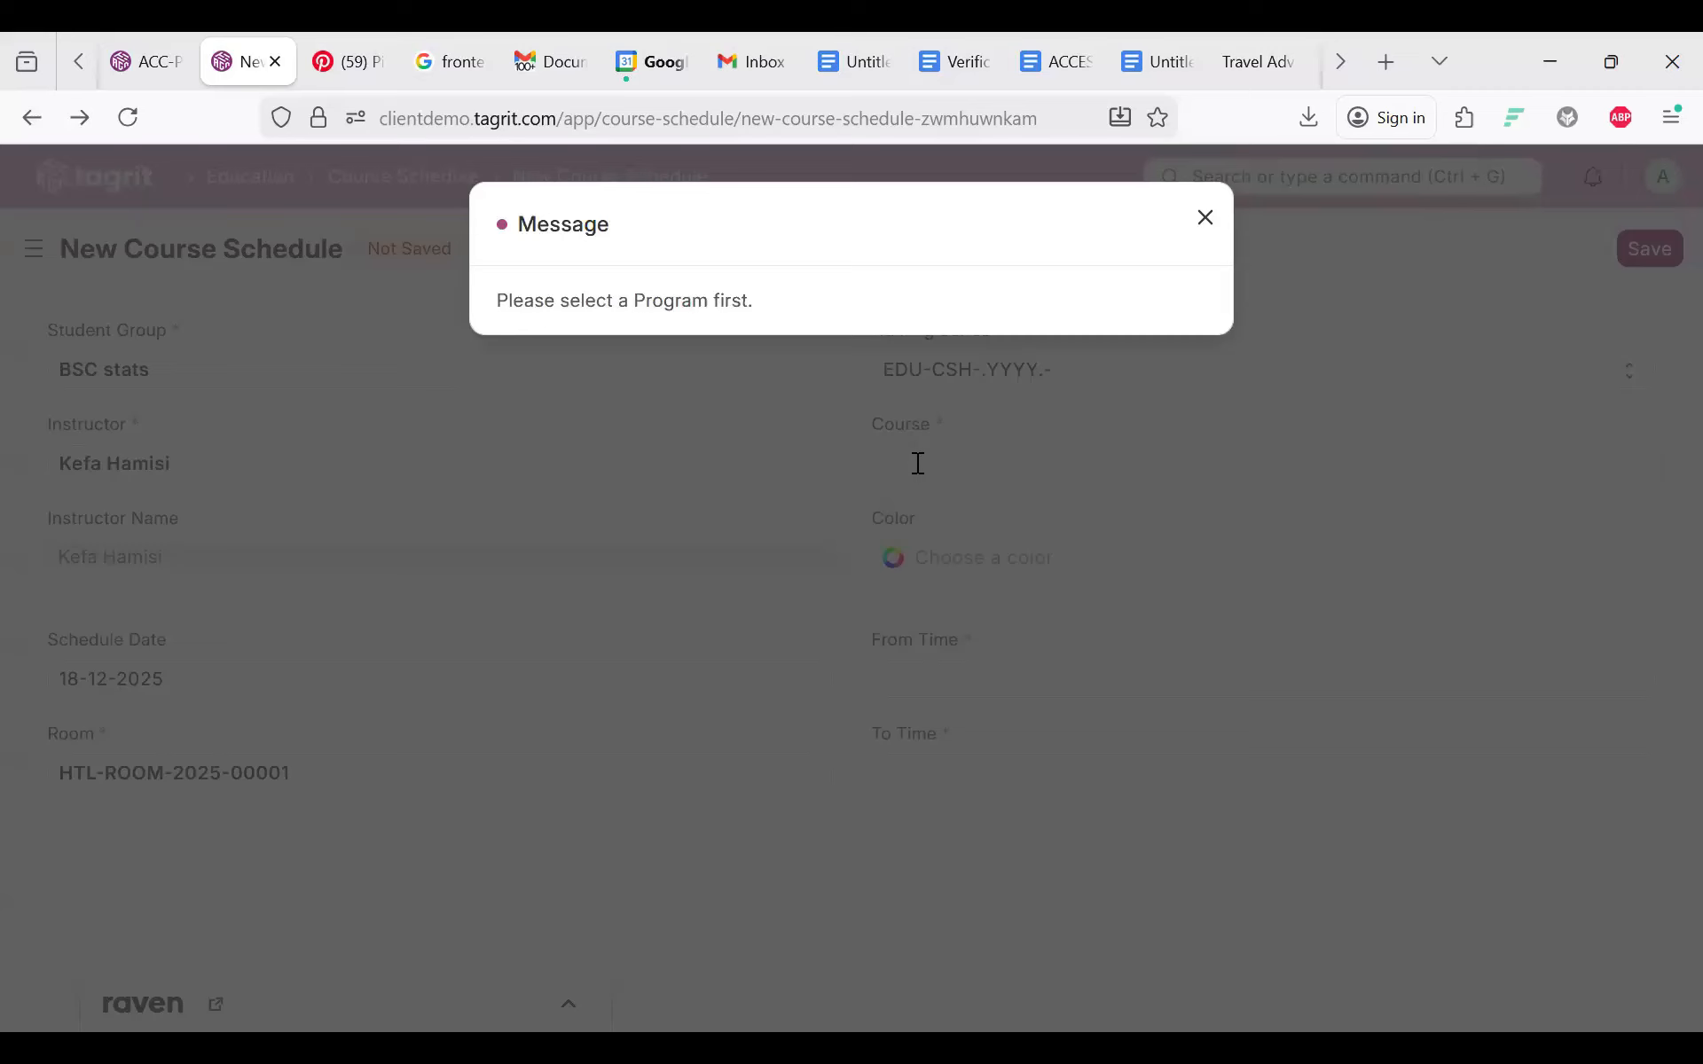
left_click(918, 463)
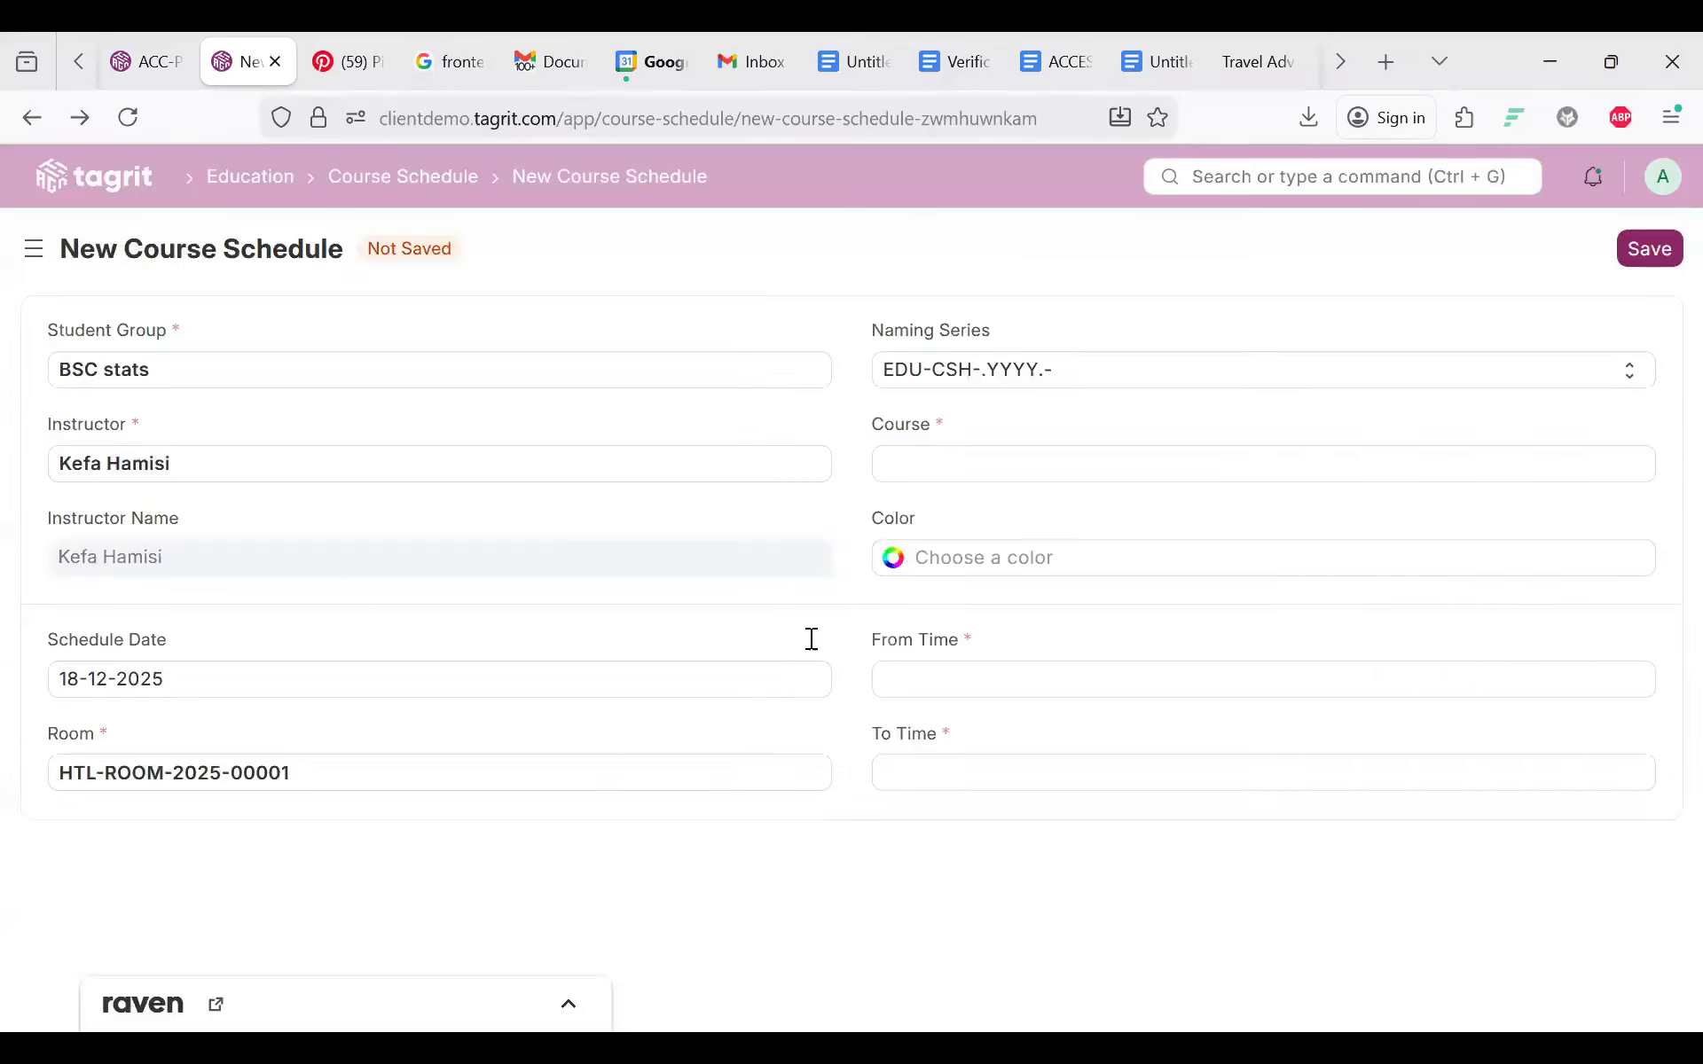
Step: Set the schedule colour to purple #761ACB and From Time to 16:28:33
left_click(888, 572)
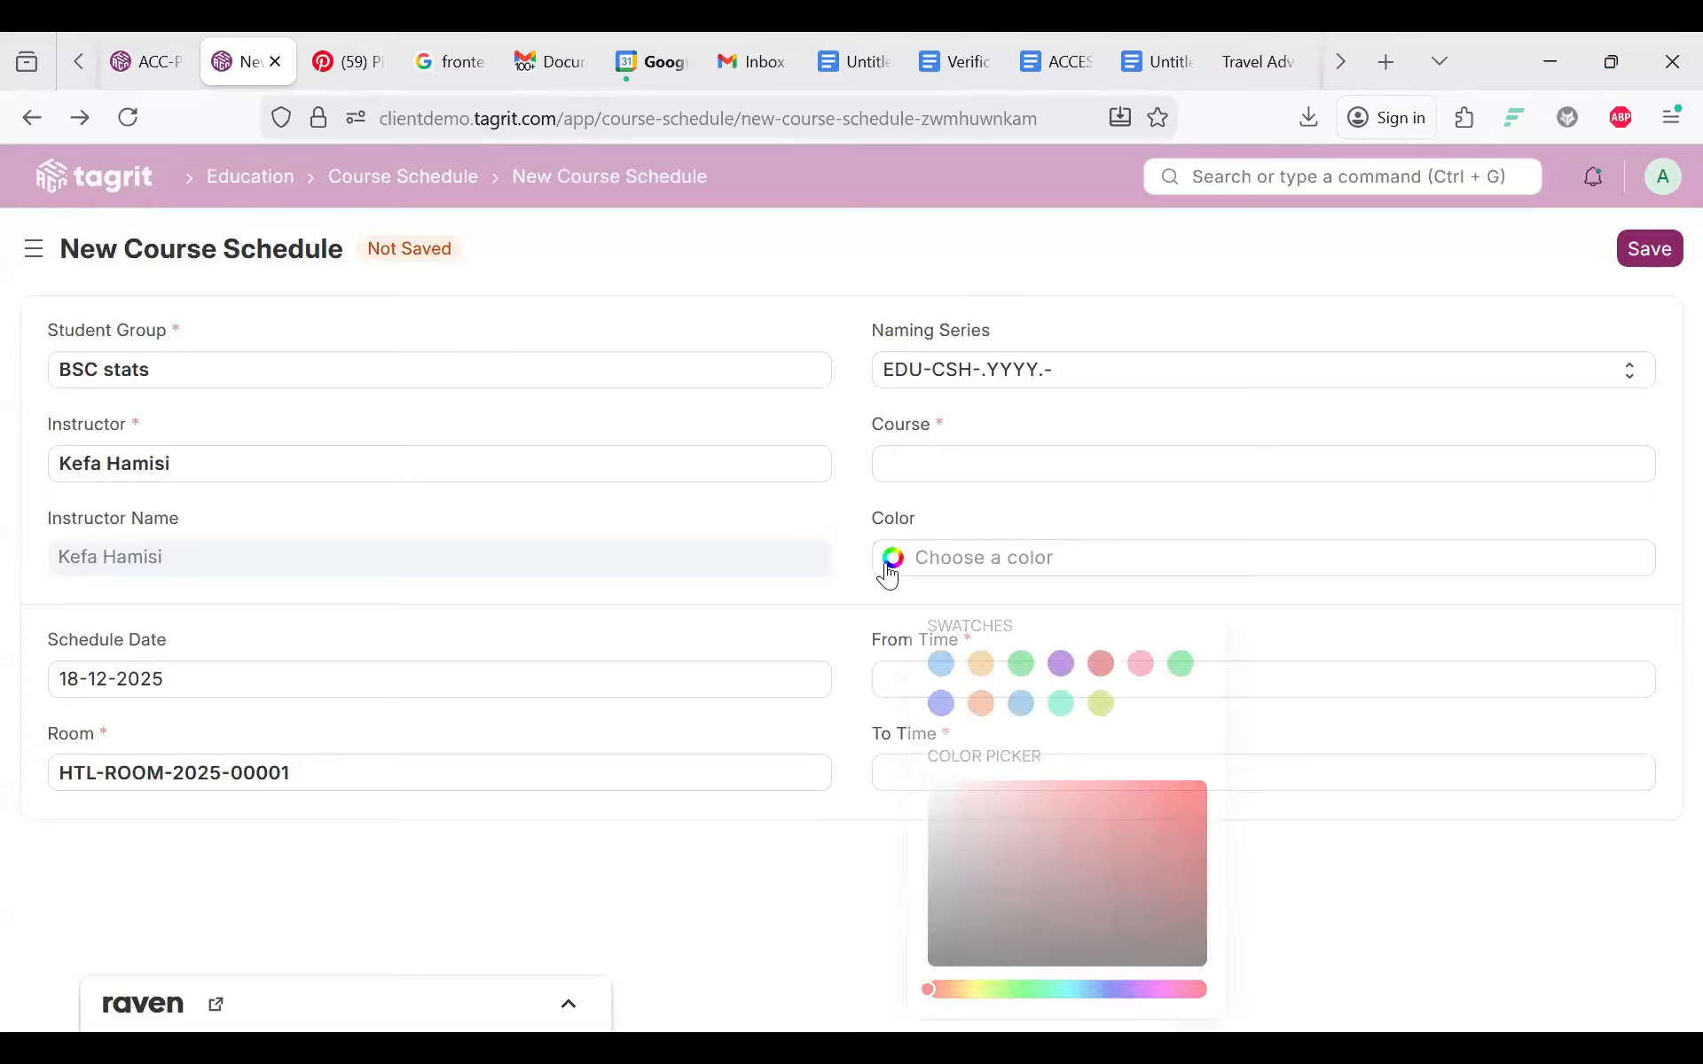
left_click(1063, 664)
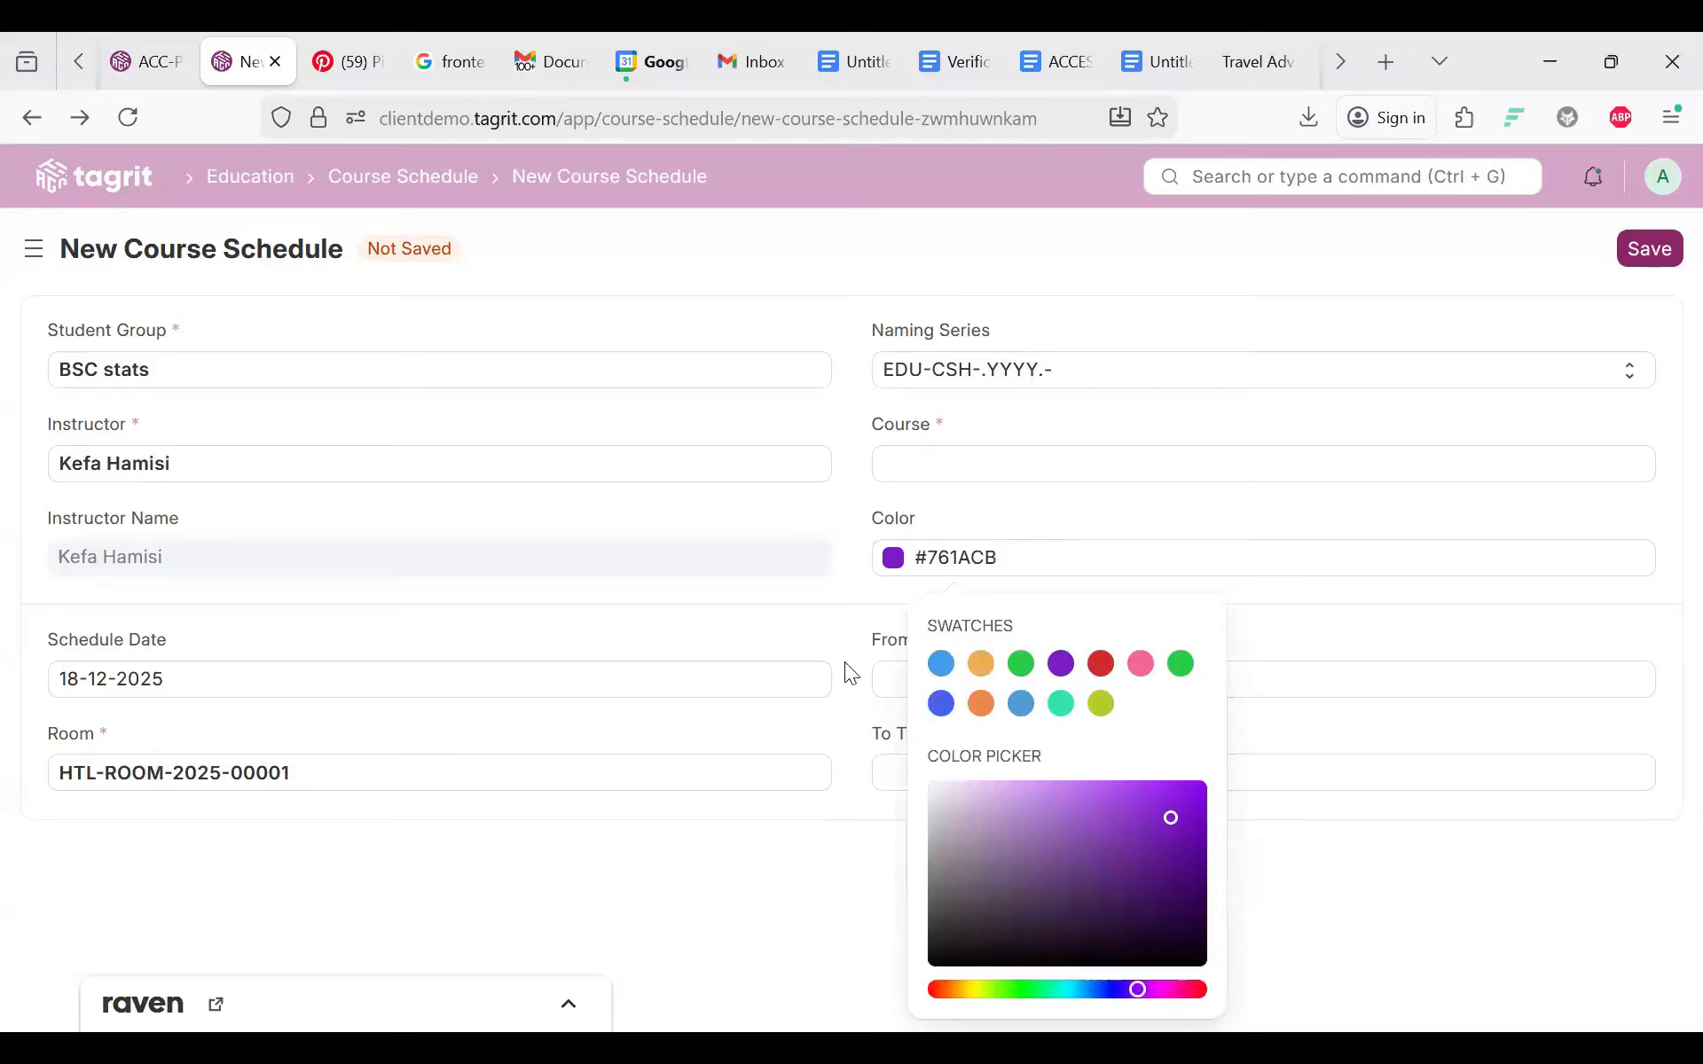
left_click(934, 692)
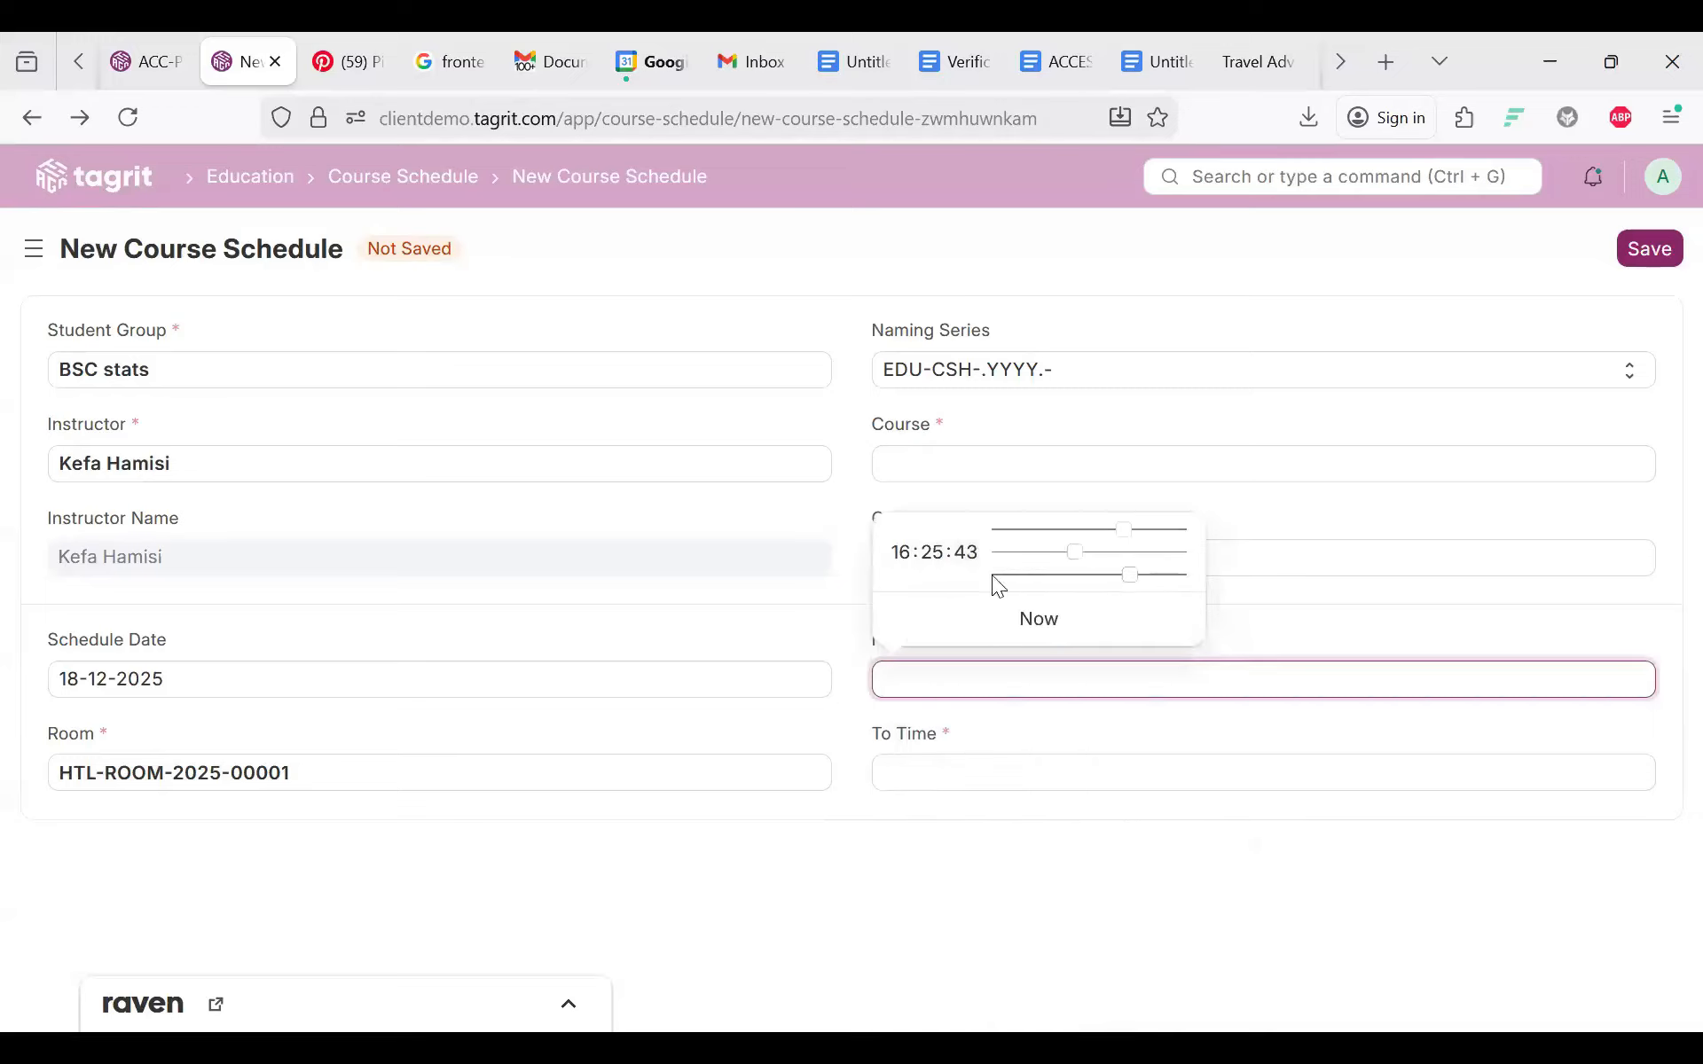
left_click(1036, 618)
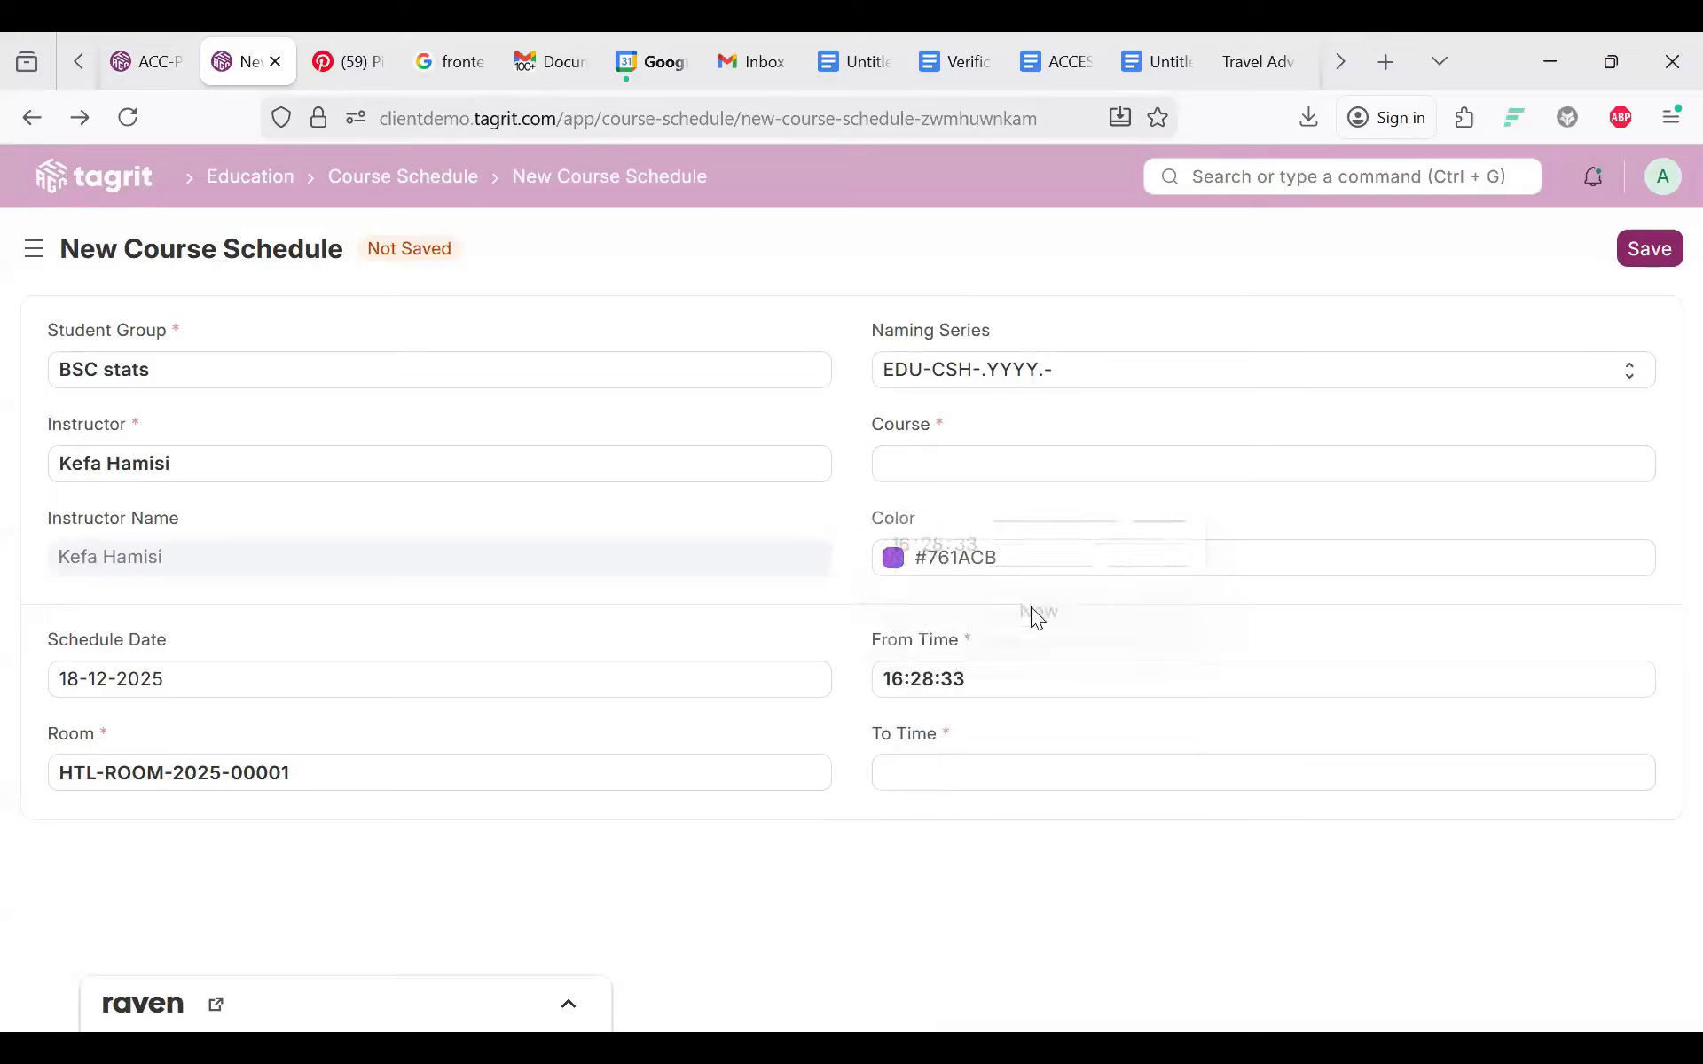
Step: Set the schedule's To Time to 18:28:47
left_click(946, 789)
left_click_drag(1077, 648, 1208, 671)
left_click_drag(1119, 626, 1140, 624)
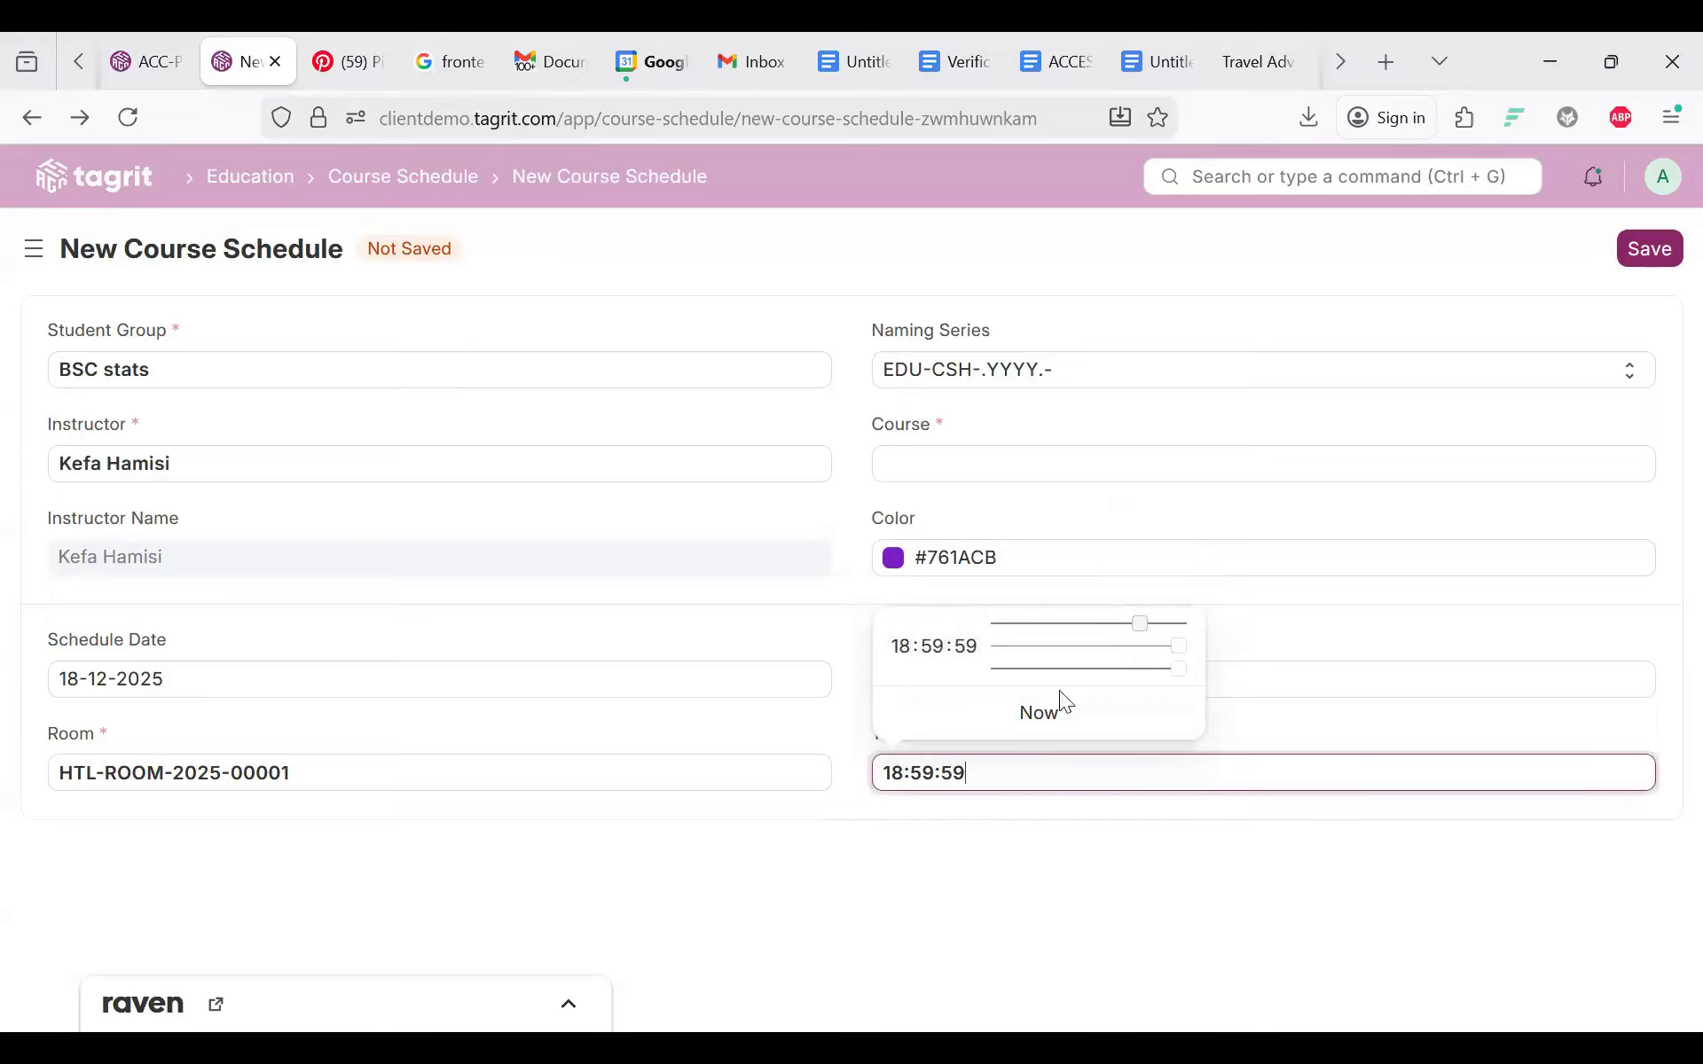
left_click(1036, 716)
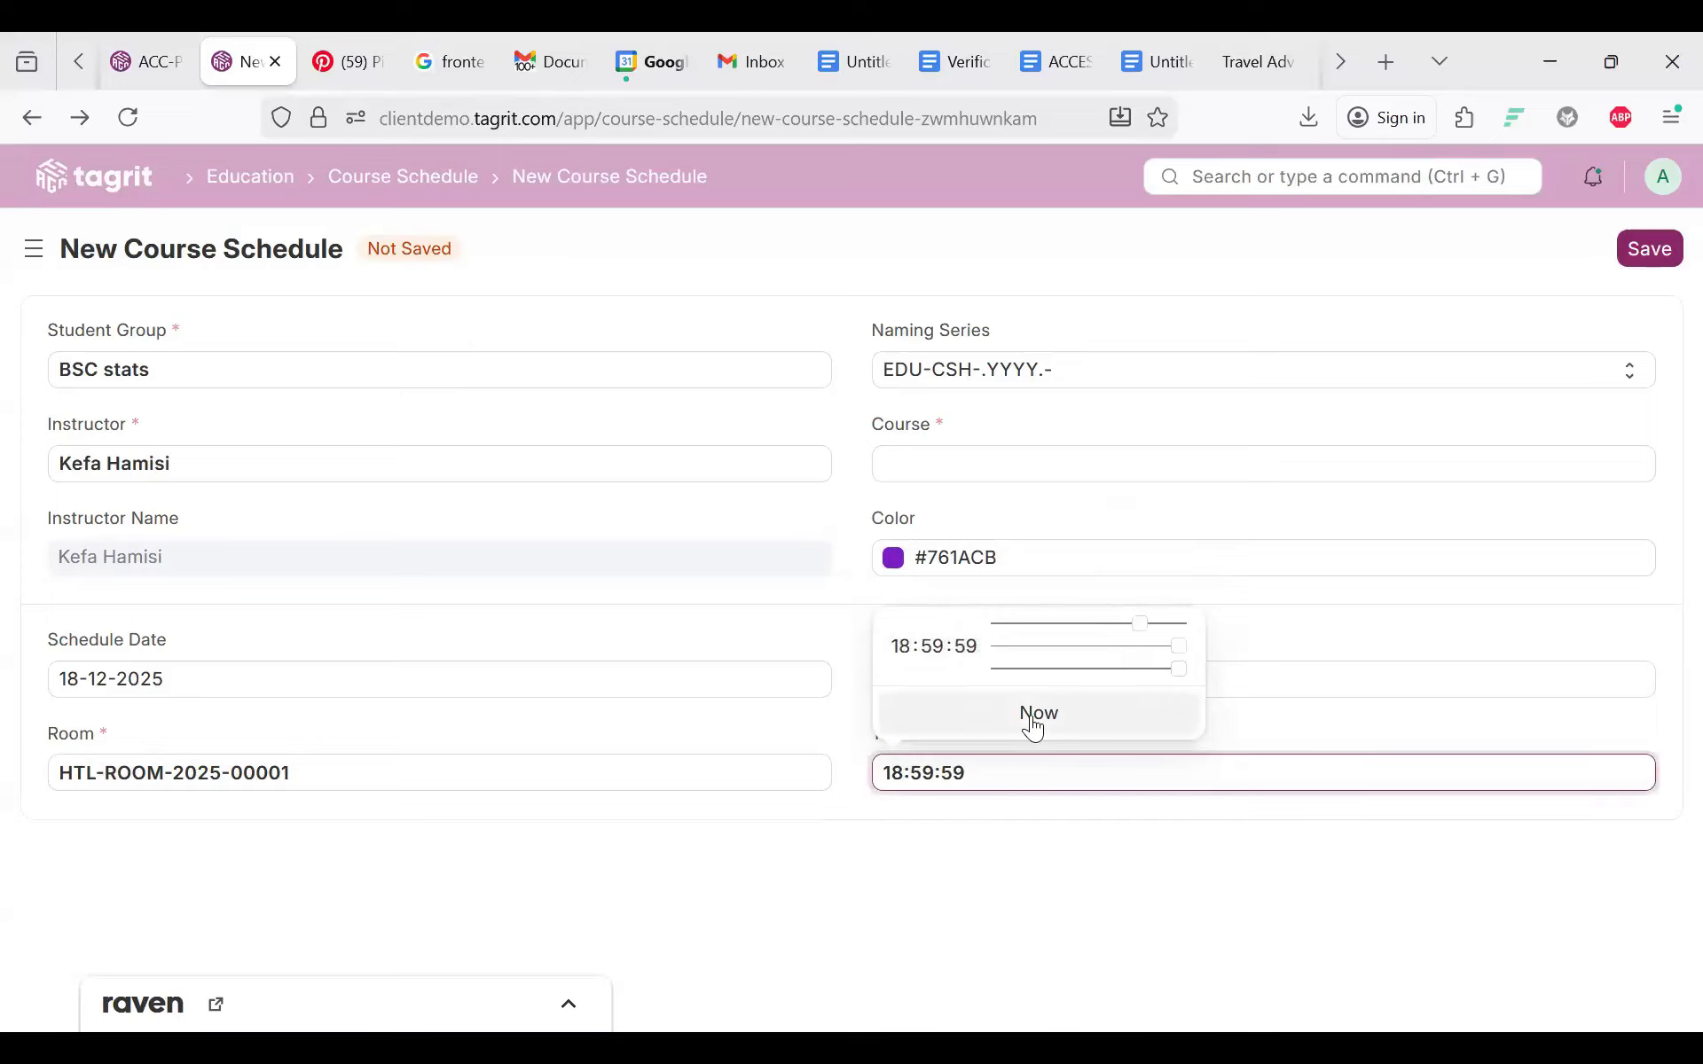
left_click(945, 780)
left_click(1122, 615)
mouse_move(1176, 628)
left_mouse_down()
mouse_move(1201, 630)
mouse_move(1141, 626)
left_mouse_up()
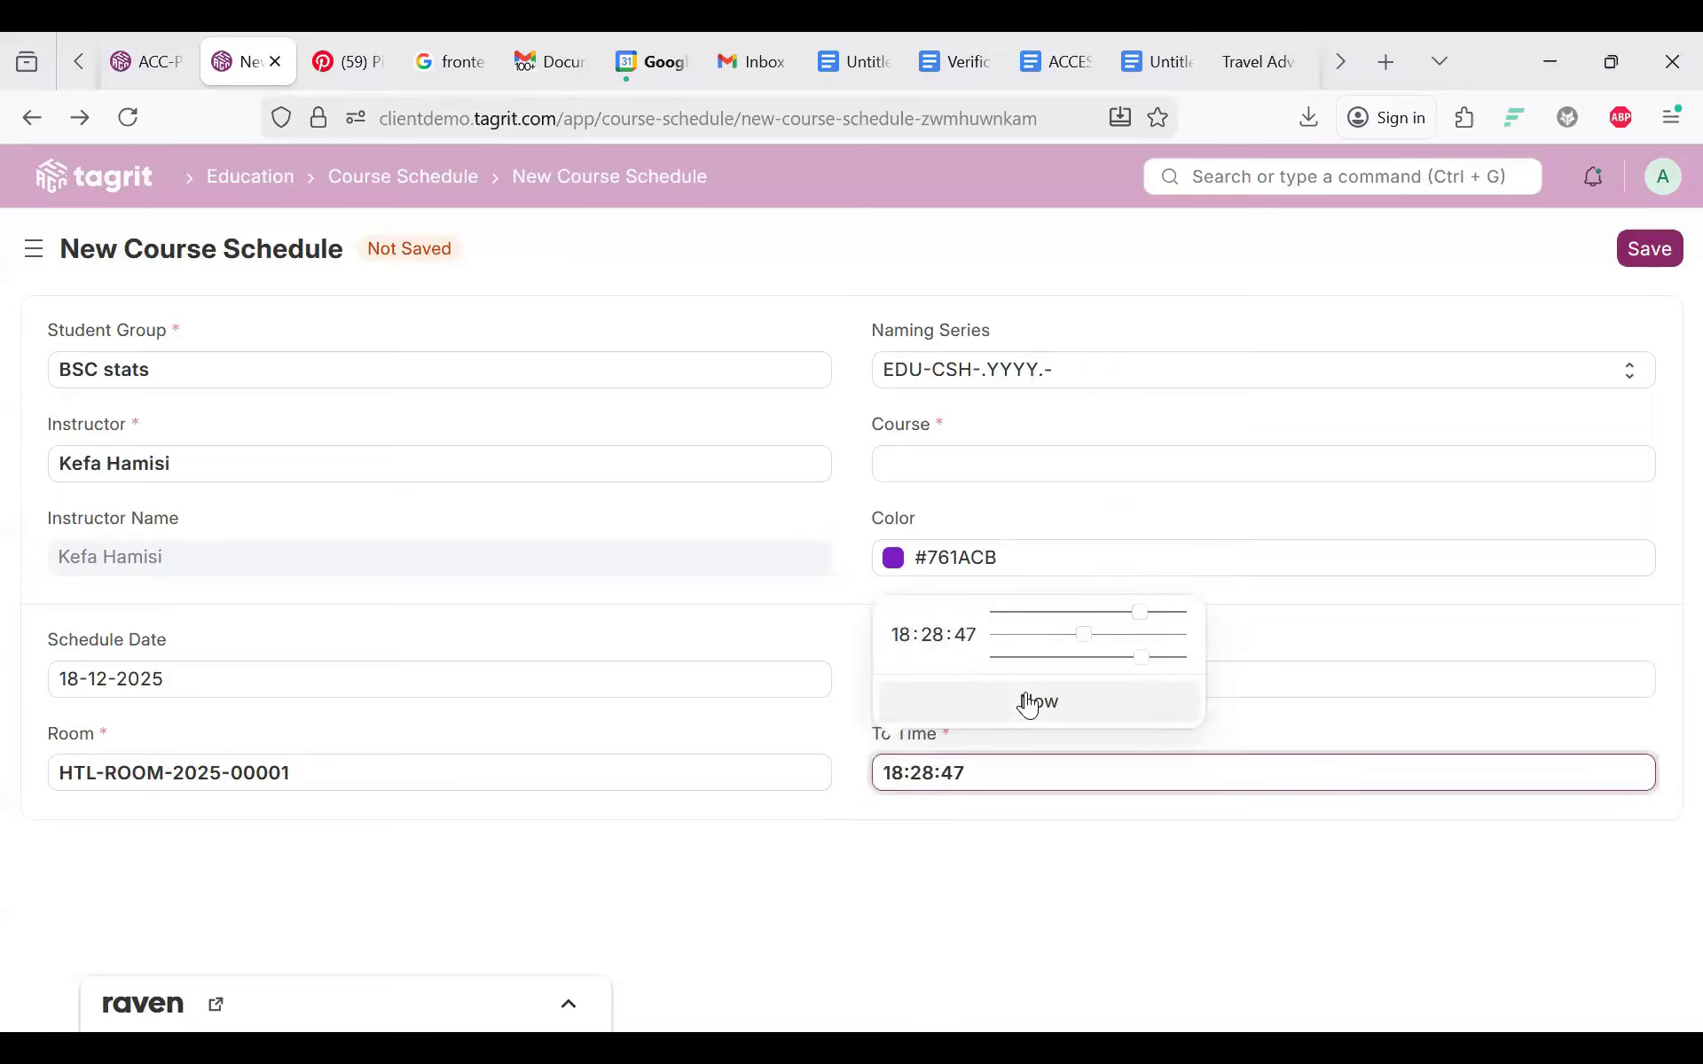
left_click(1291, 690)
left_click(1364, 495)
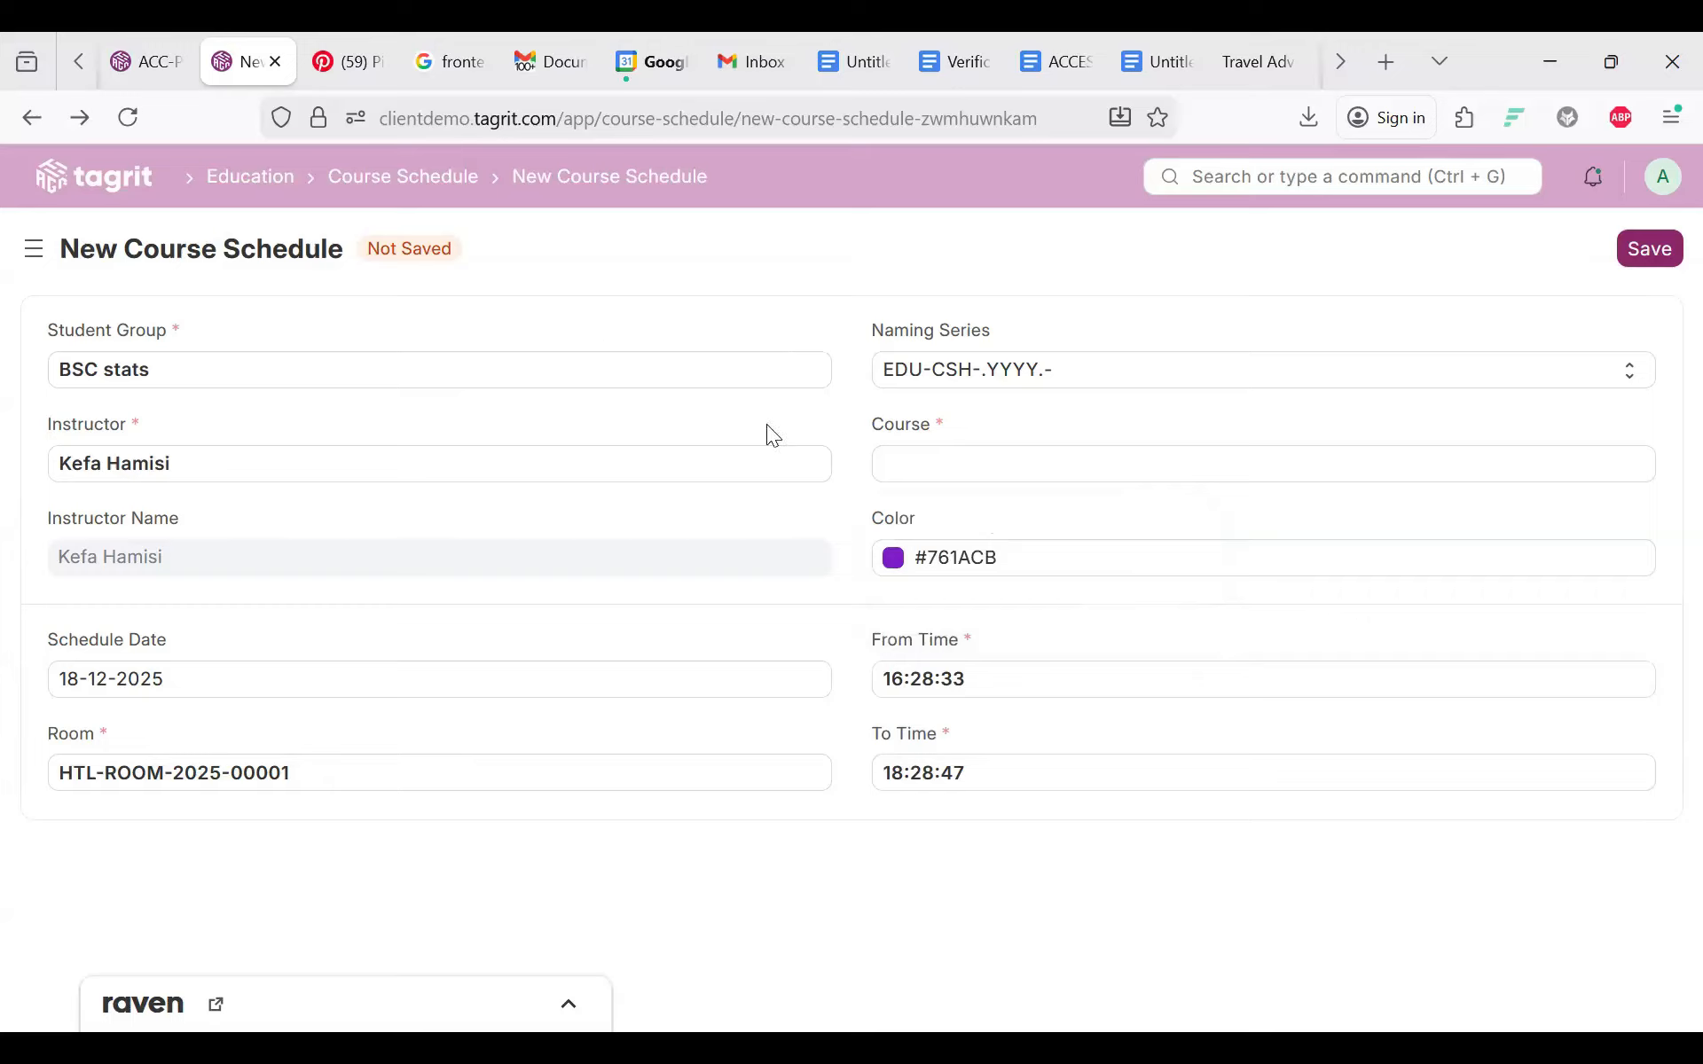
left_click(1038, 371)
left_click(1038, 371)
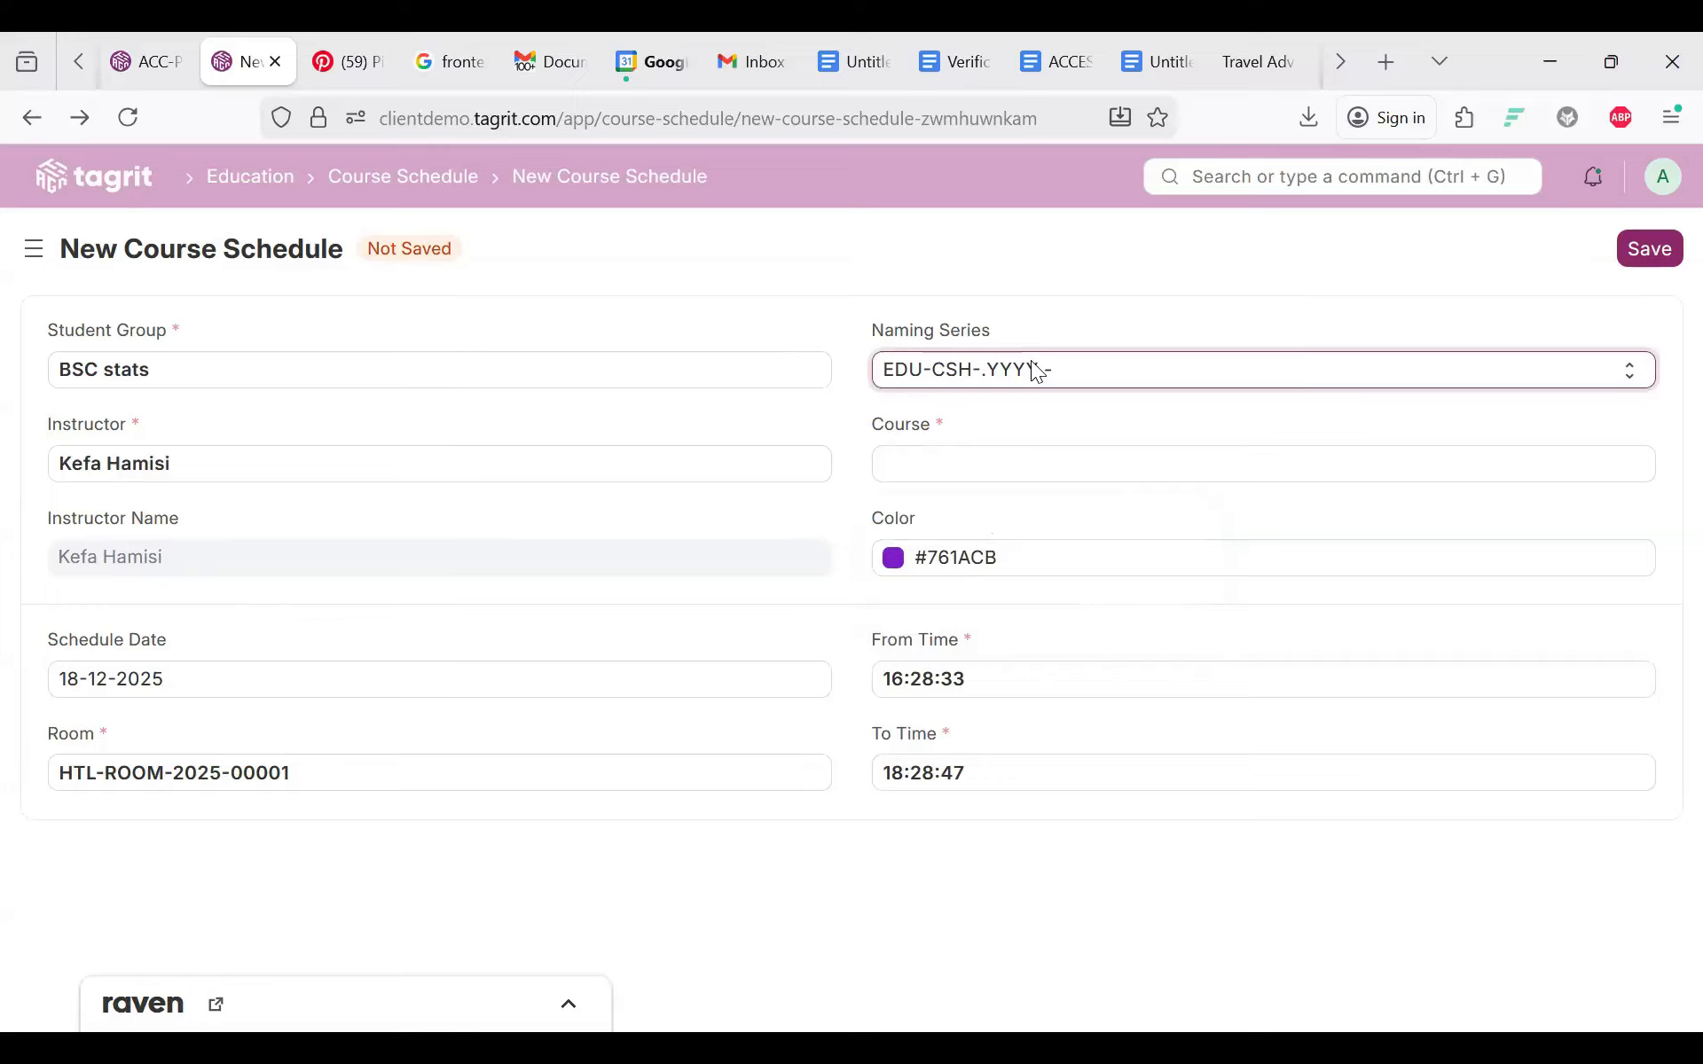
left_click(928, 486)
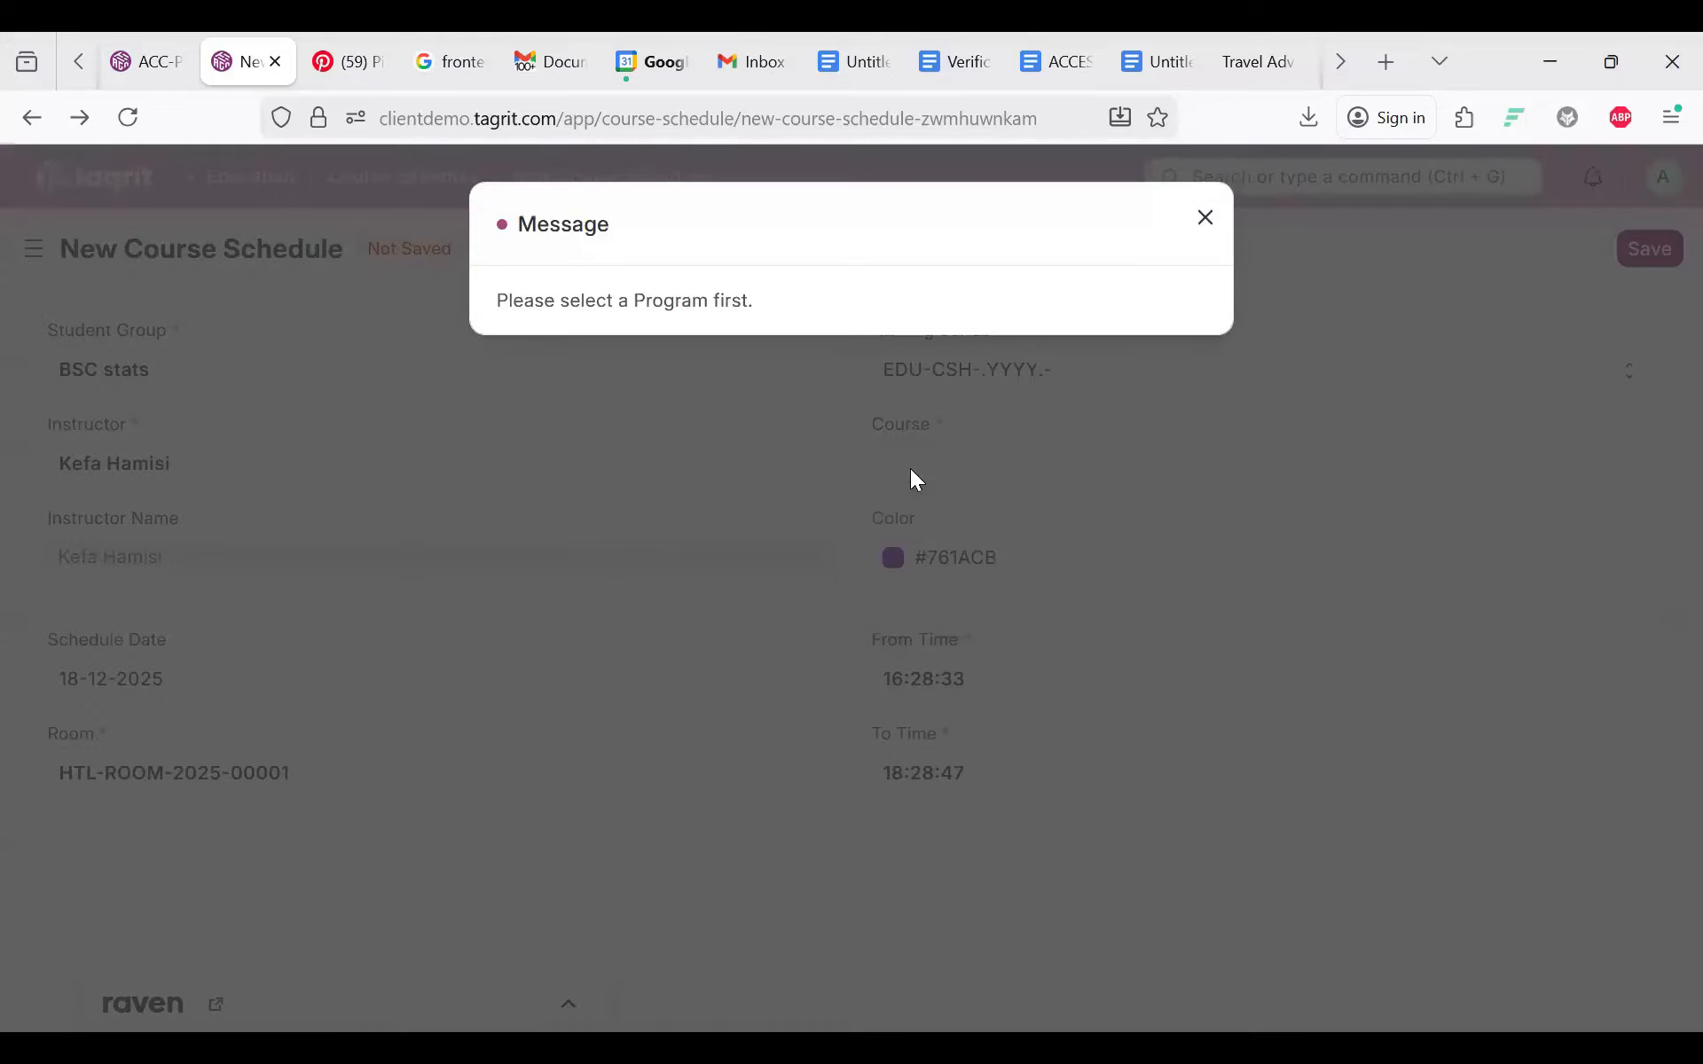
left_click(916, 479)
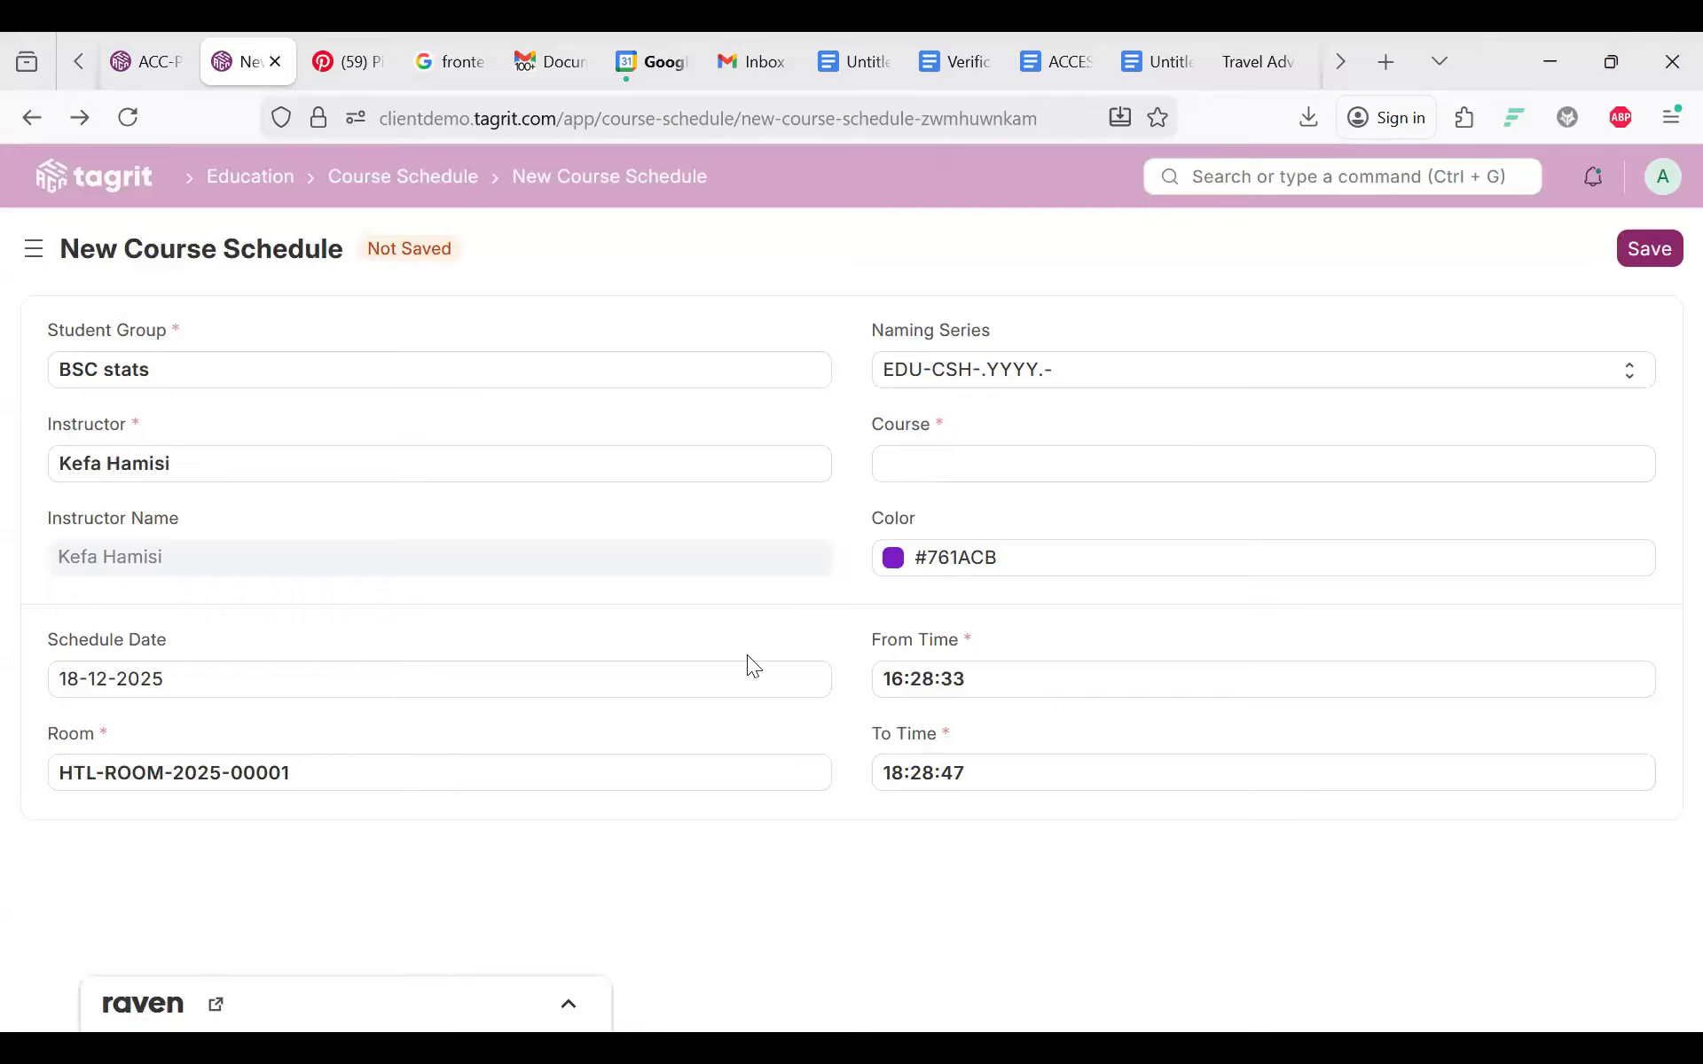
left_click(1641, 252)
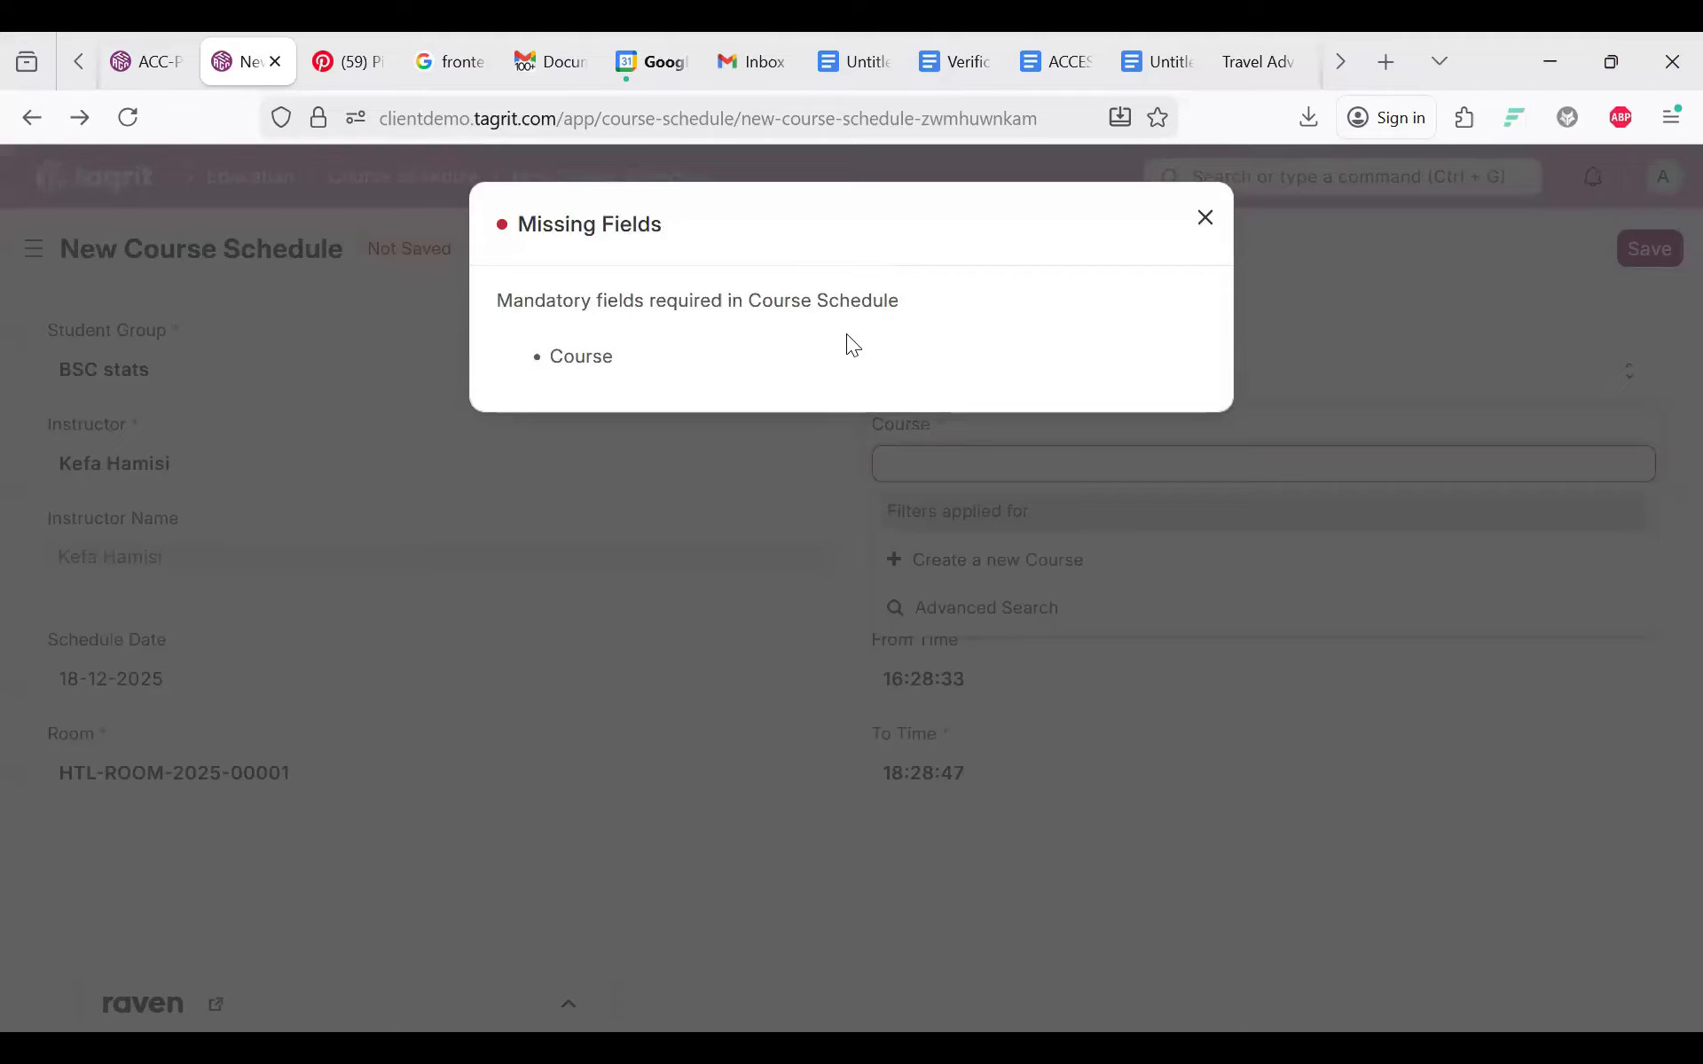
left_click(1106, 455)
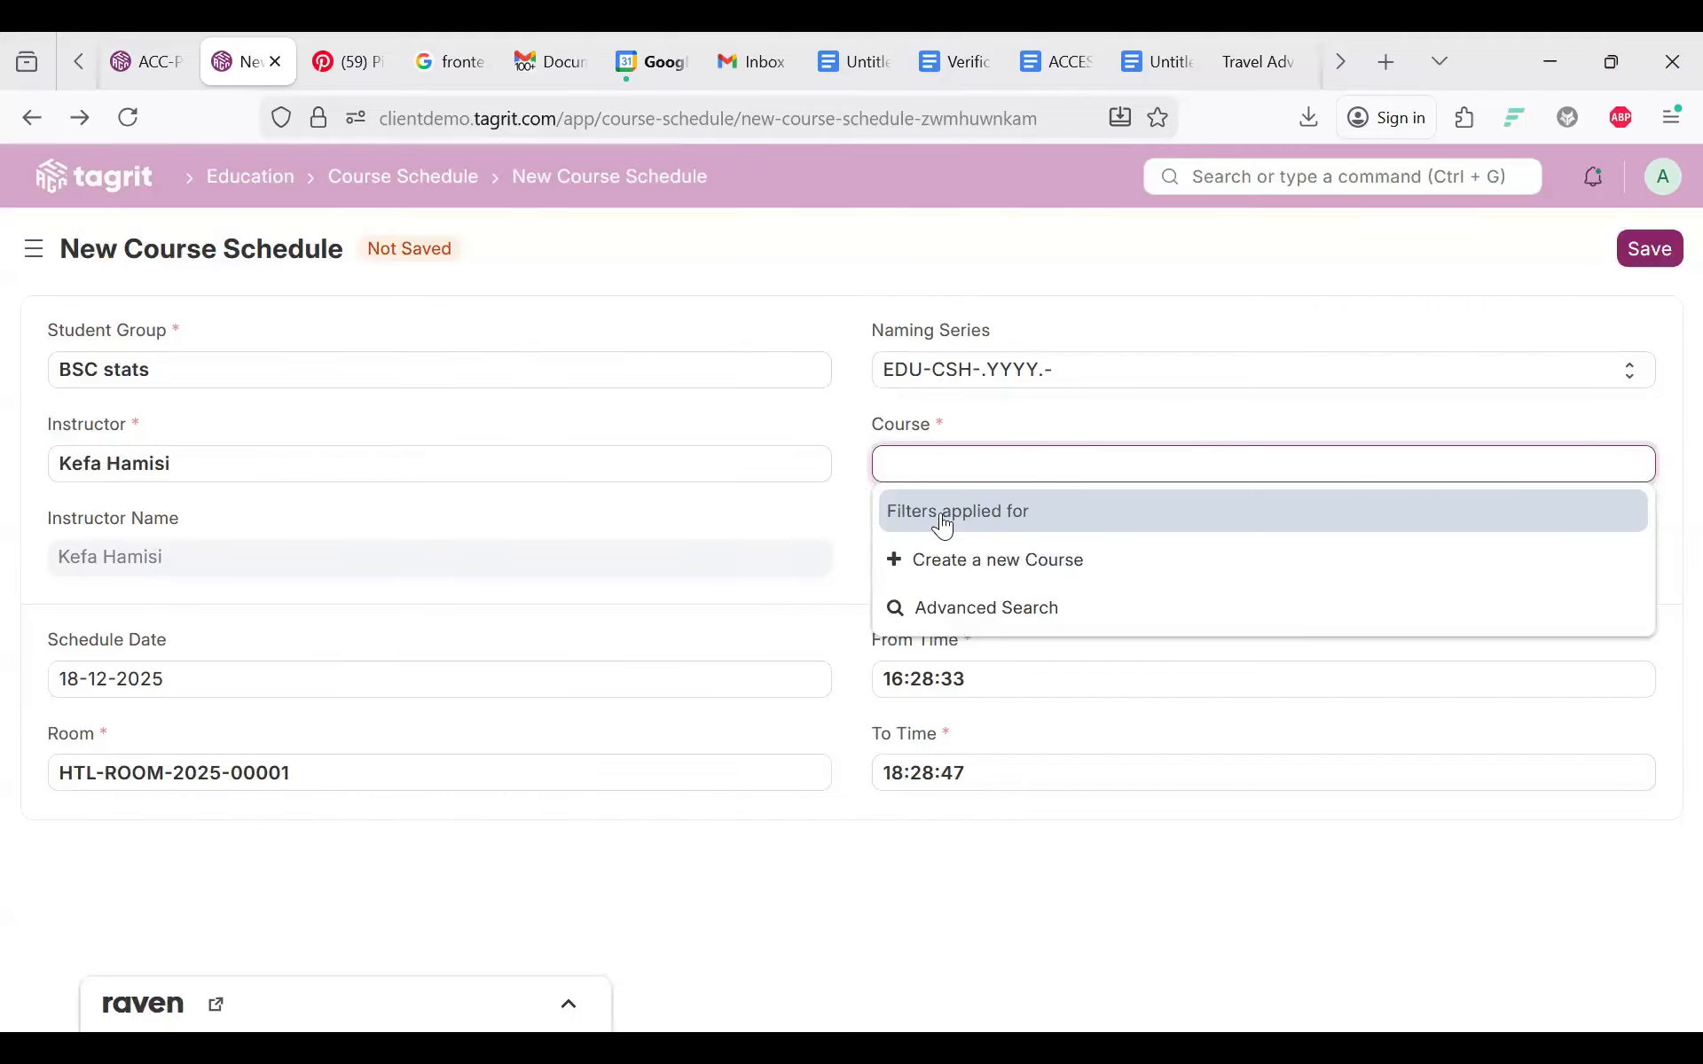
left_click(943, 596)
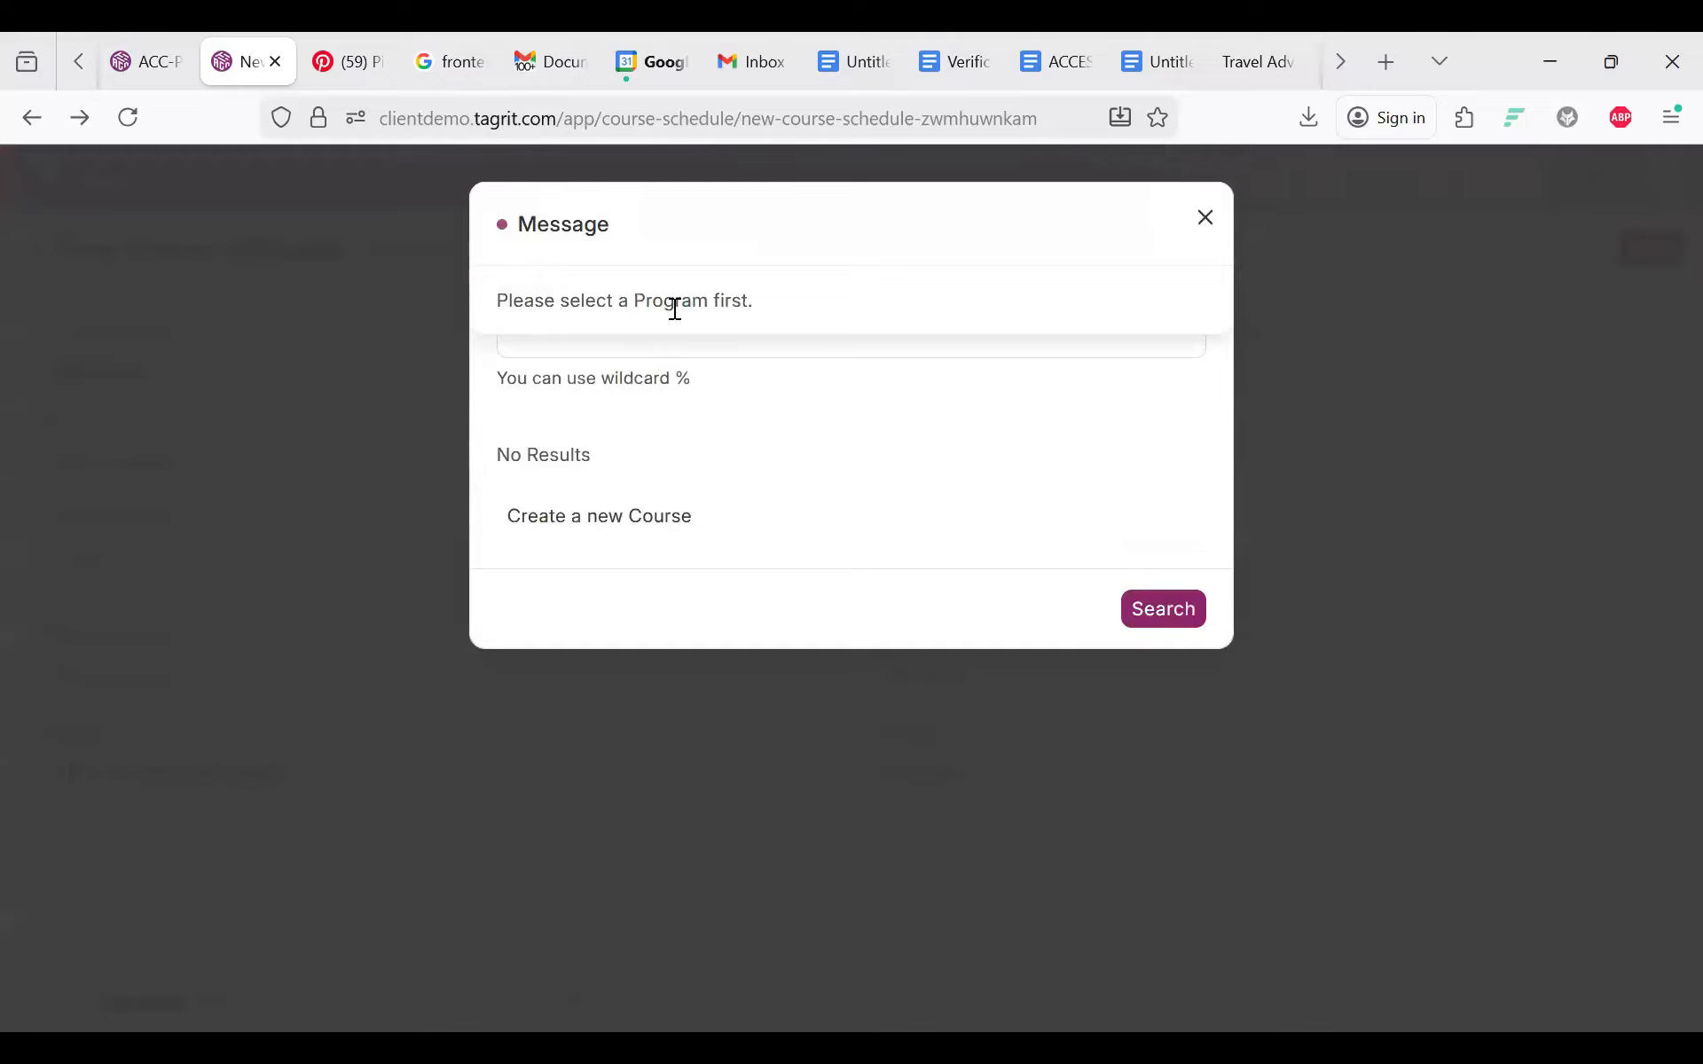
key("Escape")
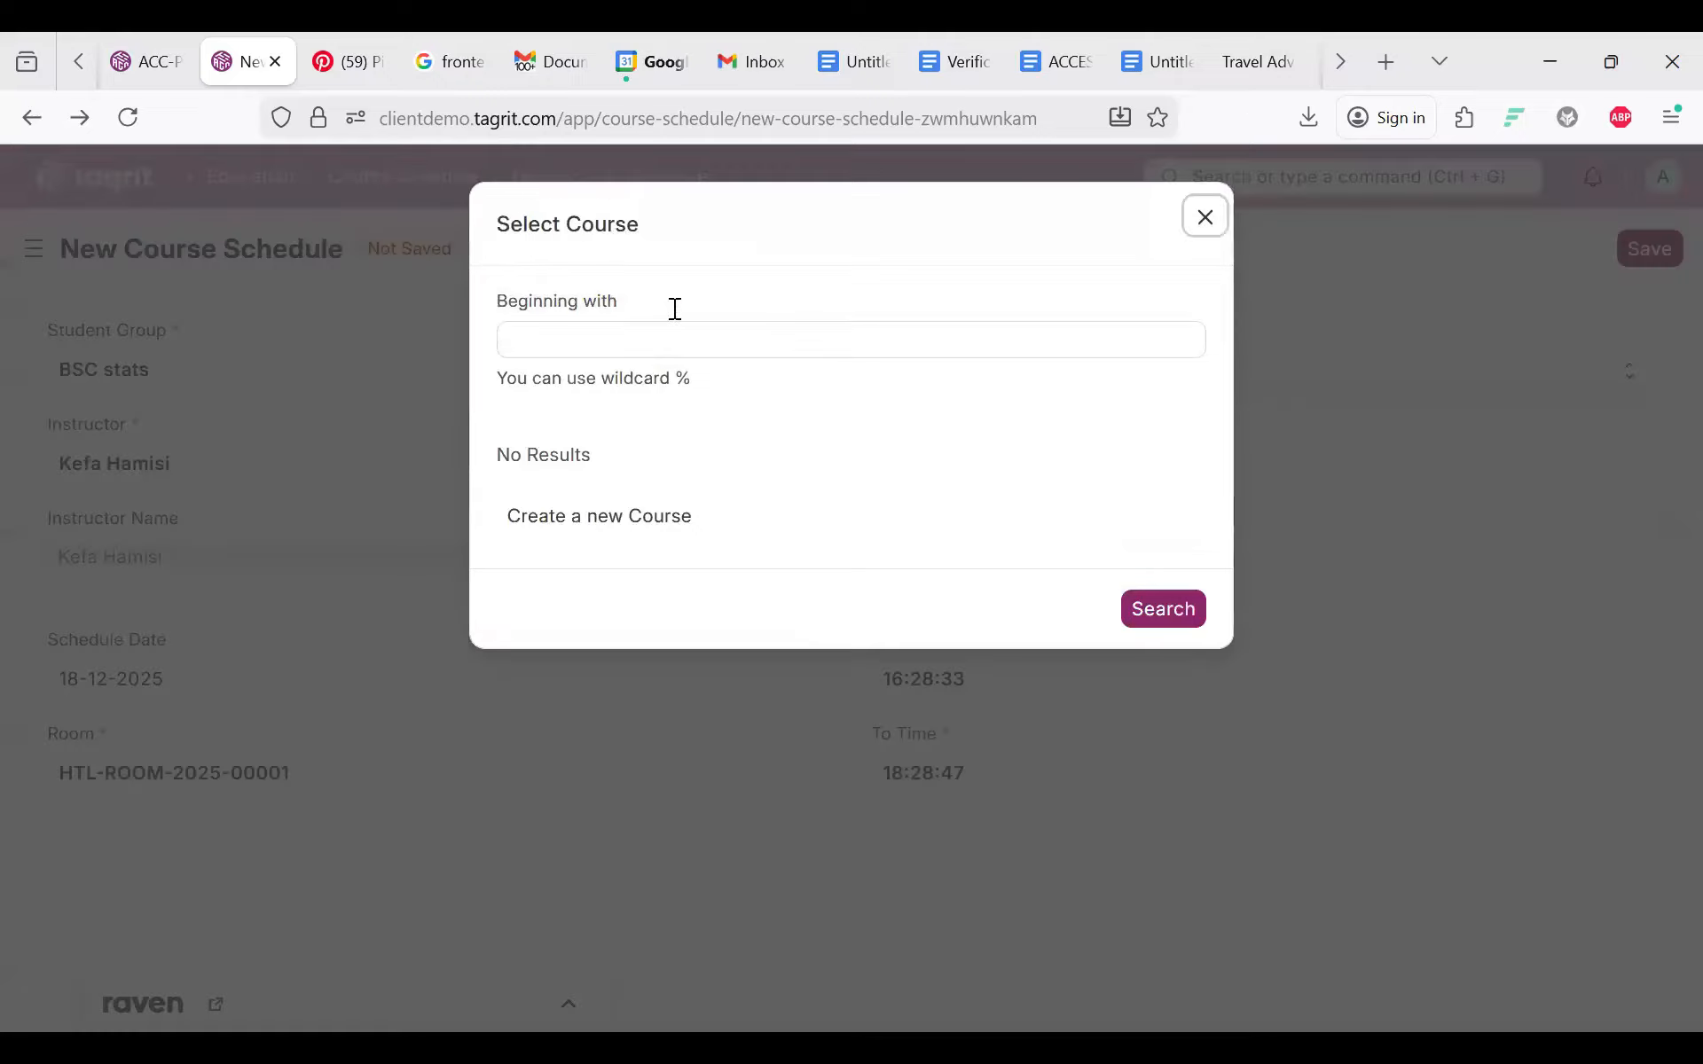
key("Escape")
left_click(974, 427)
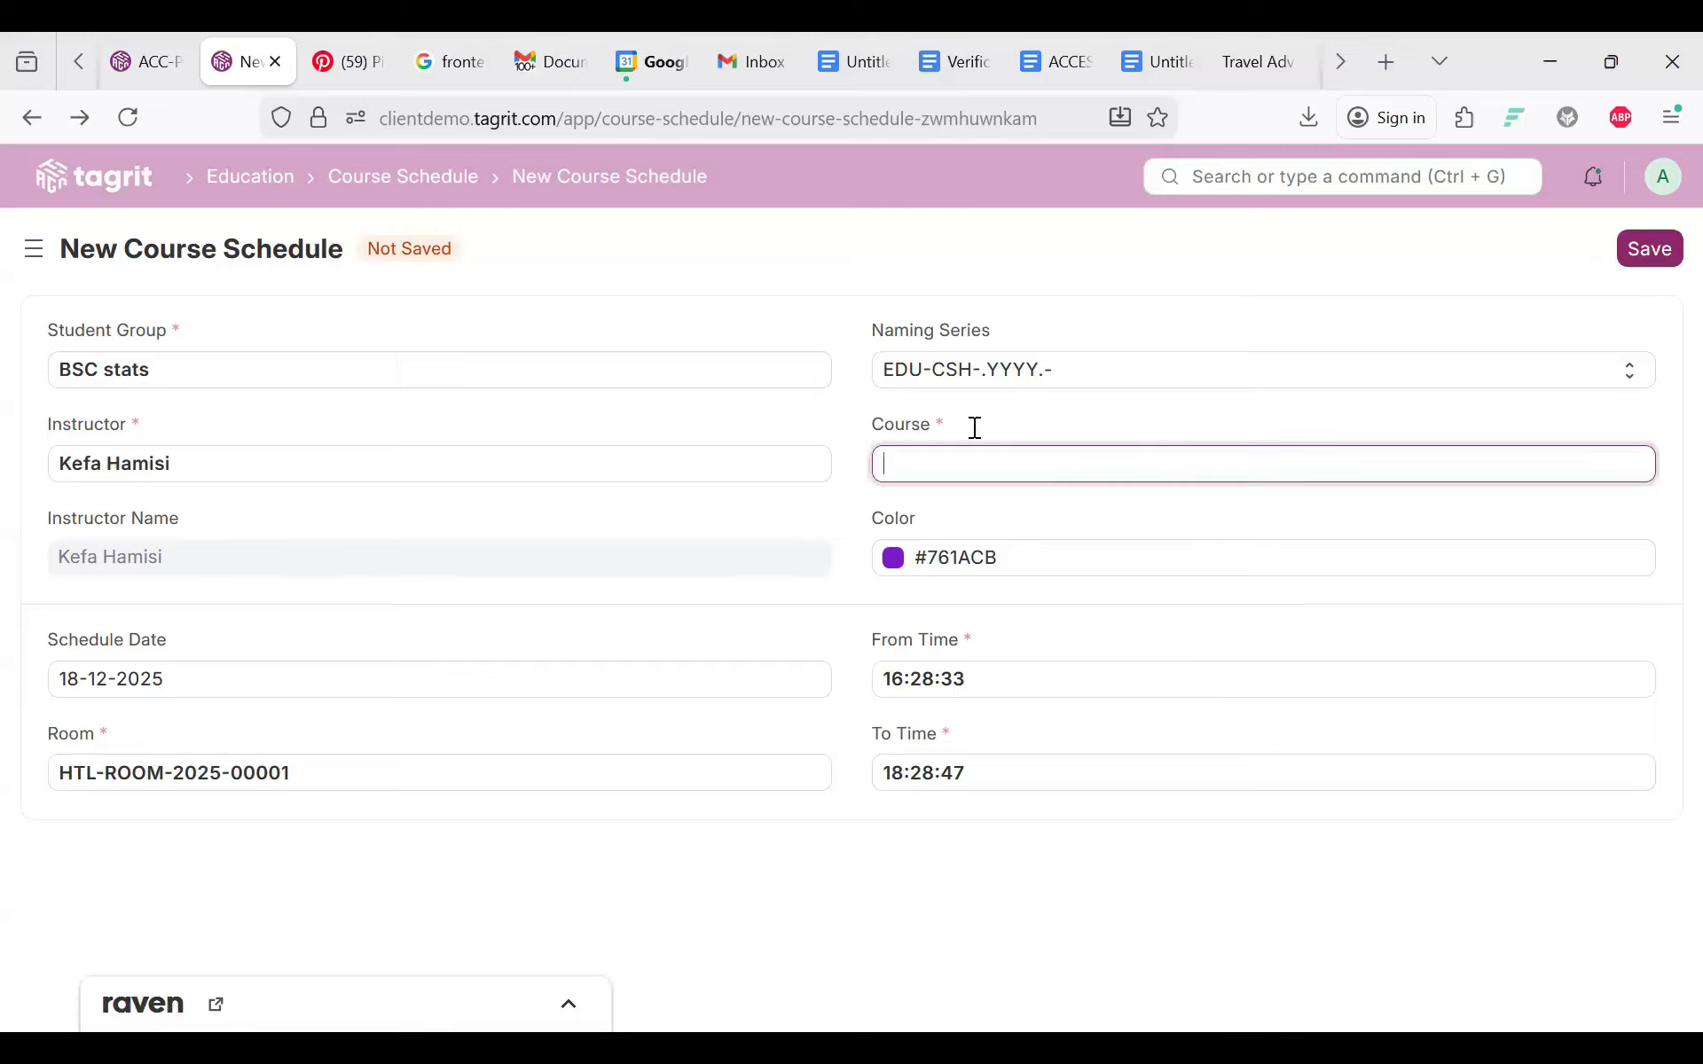
left_click(940, 602)
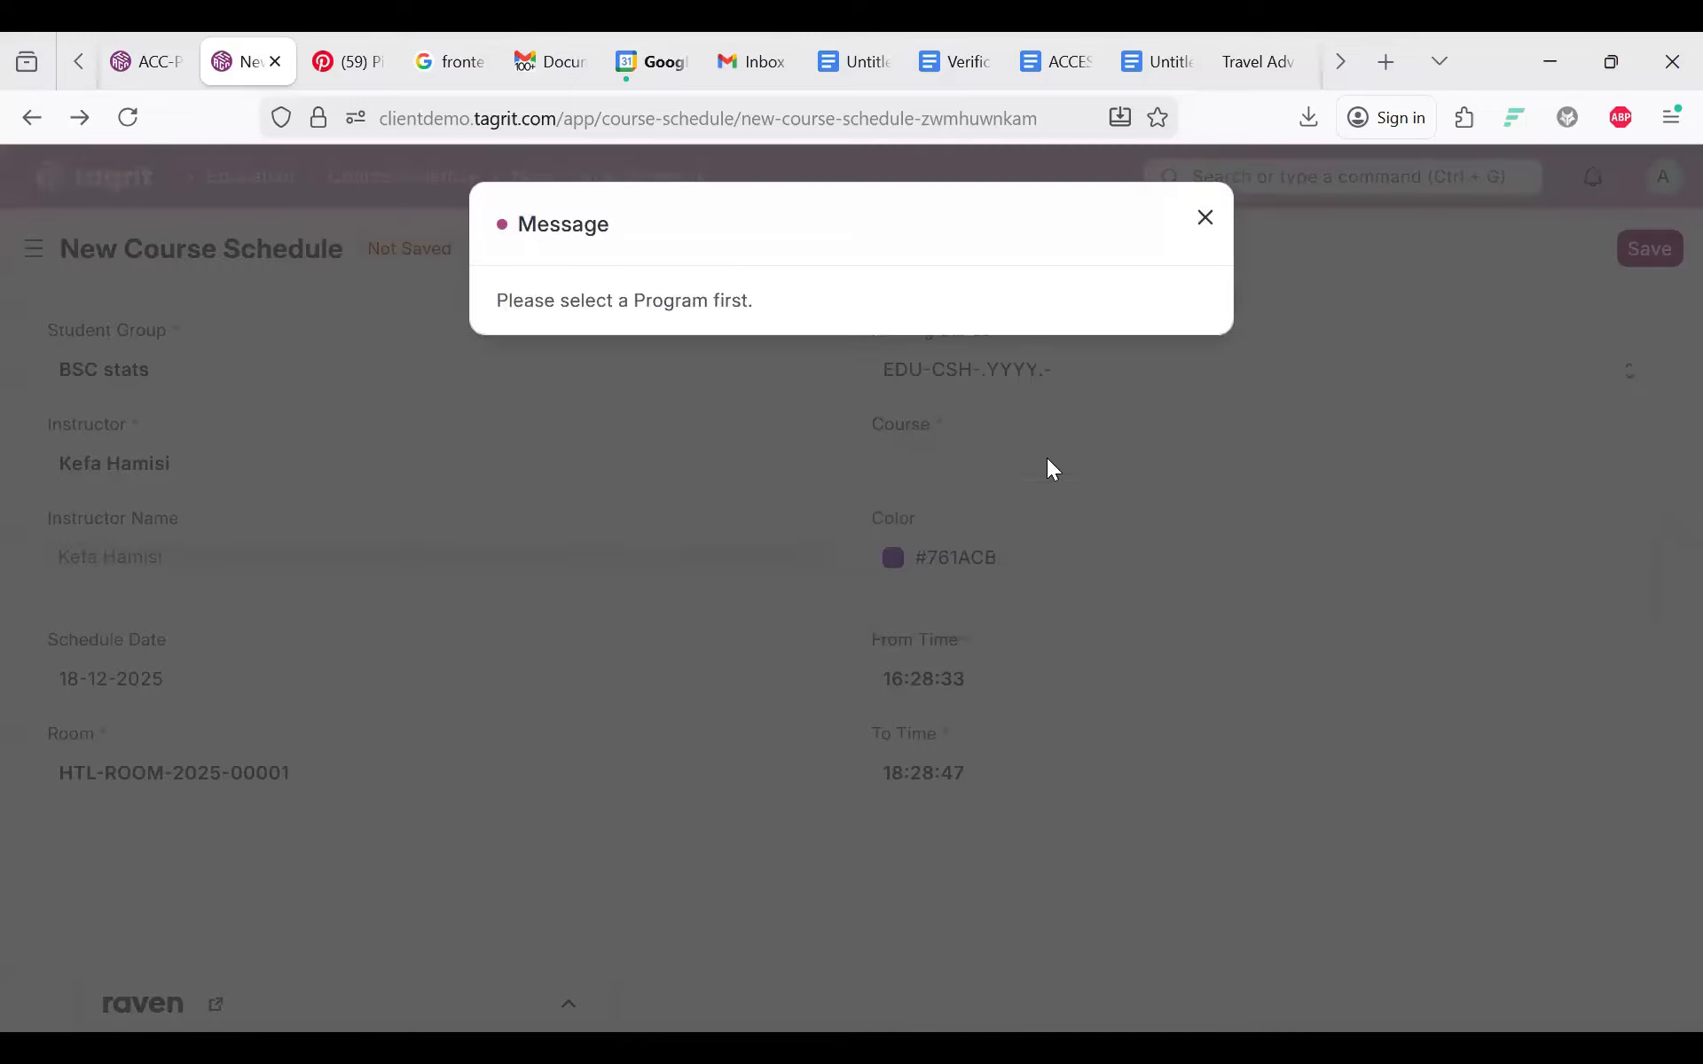
key("Escape")
left_click(920, 471)
key("Escape")
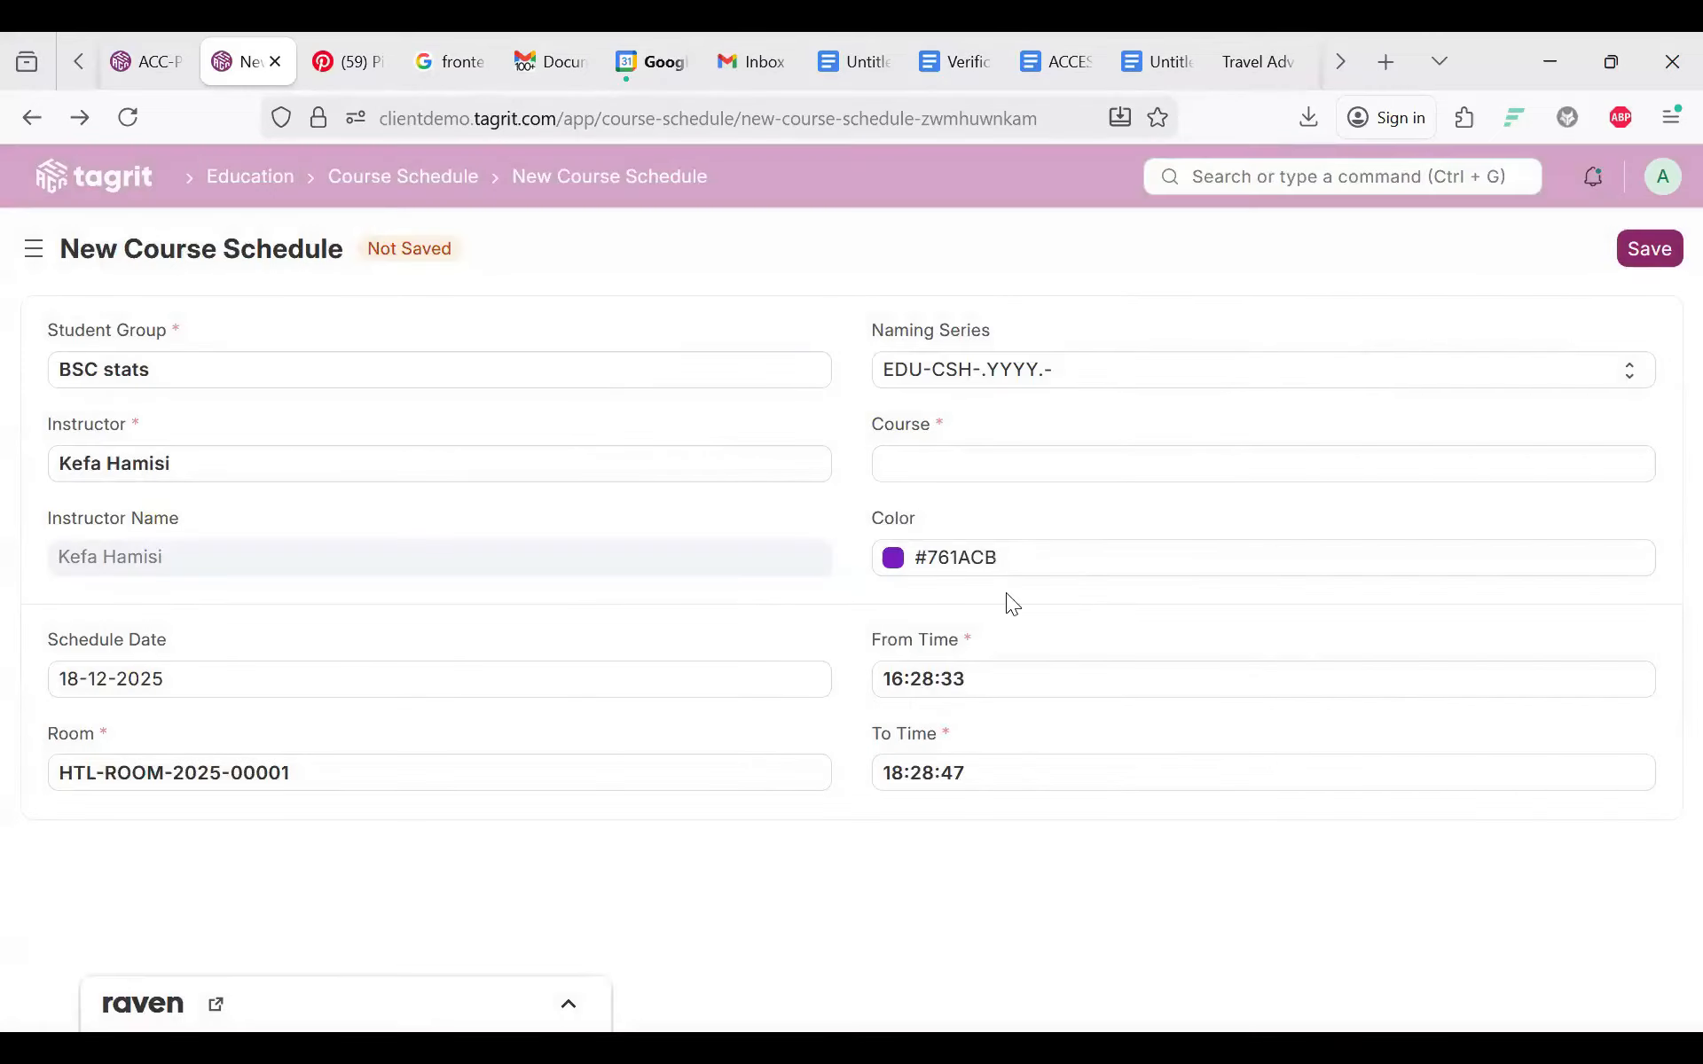
left_click(957, 451)
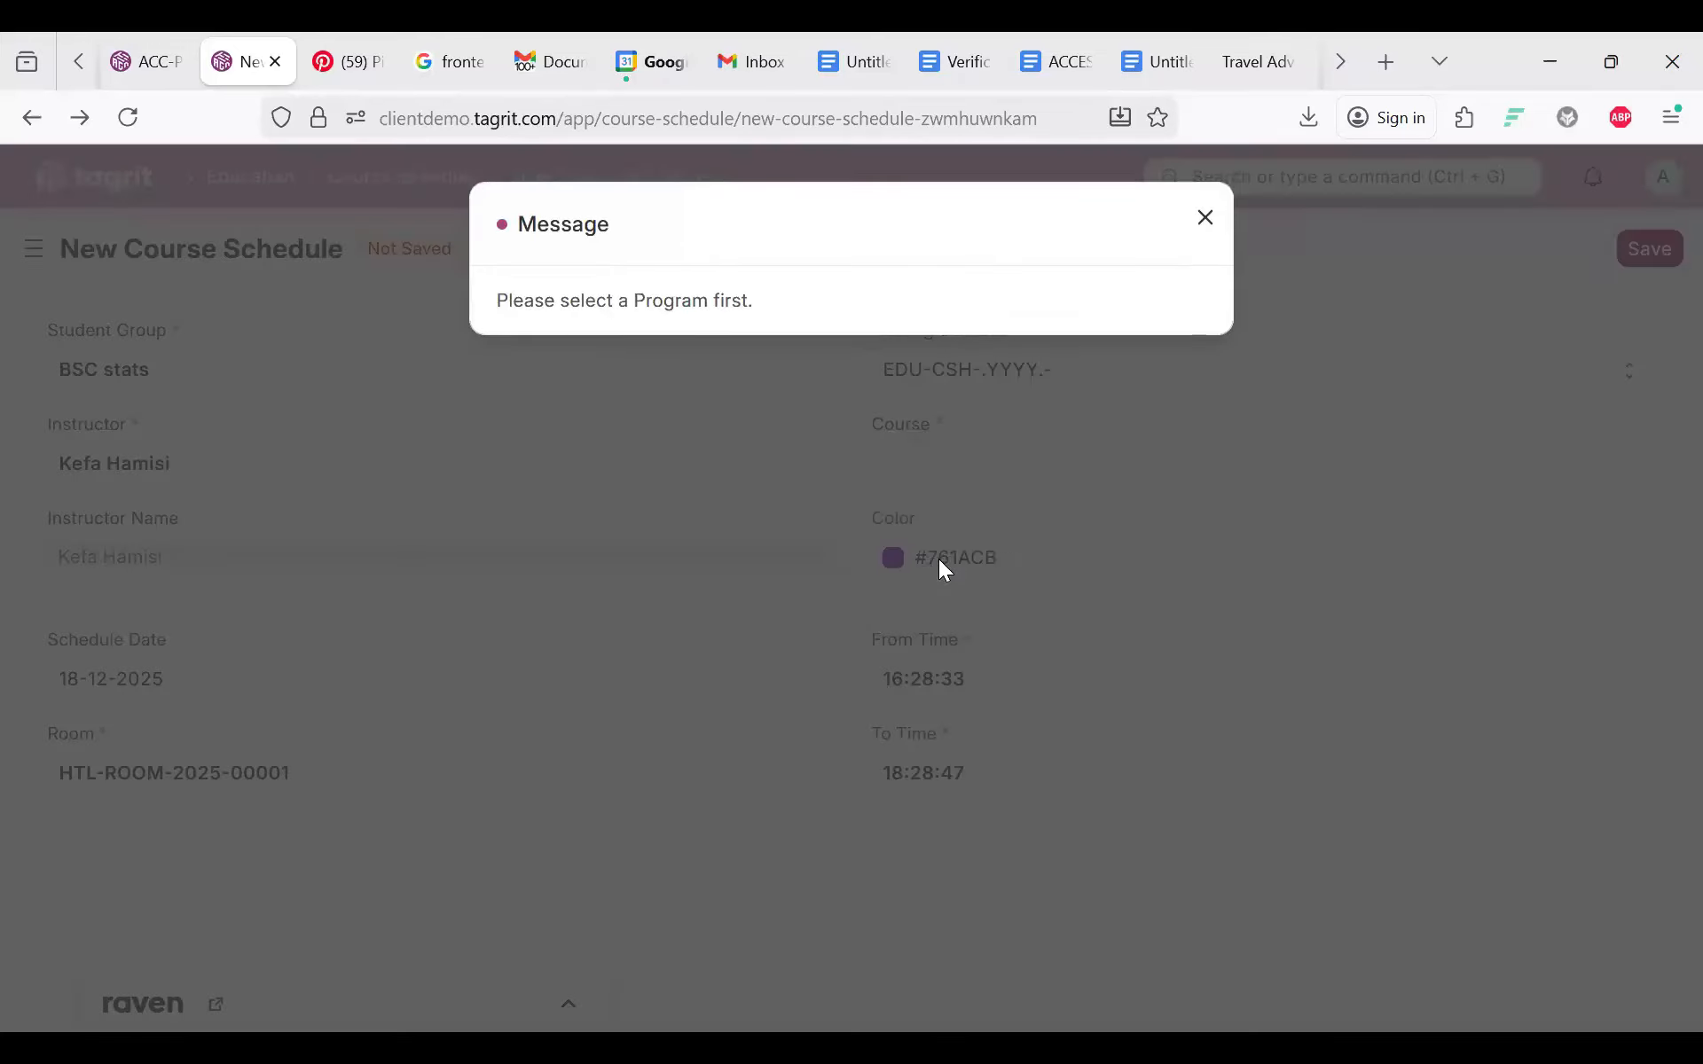
key("Escape")
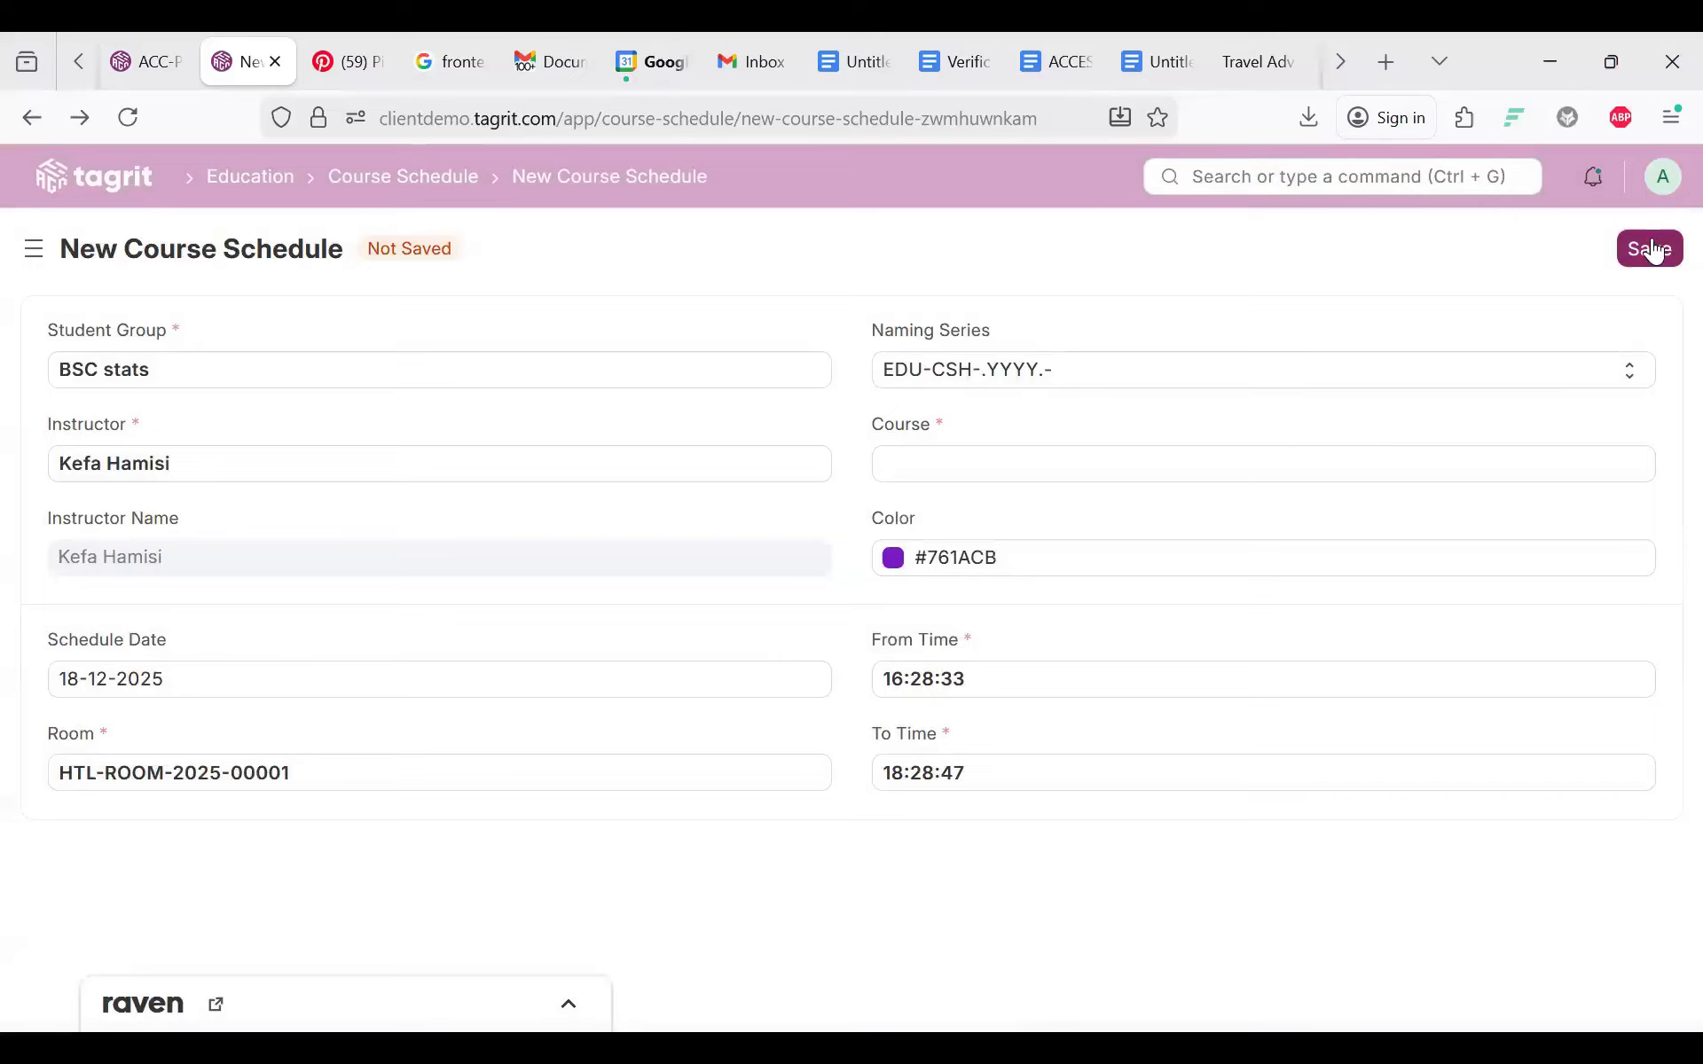
left_click(1651, 243)
key("Escape")
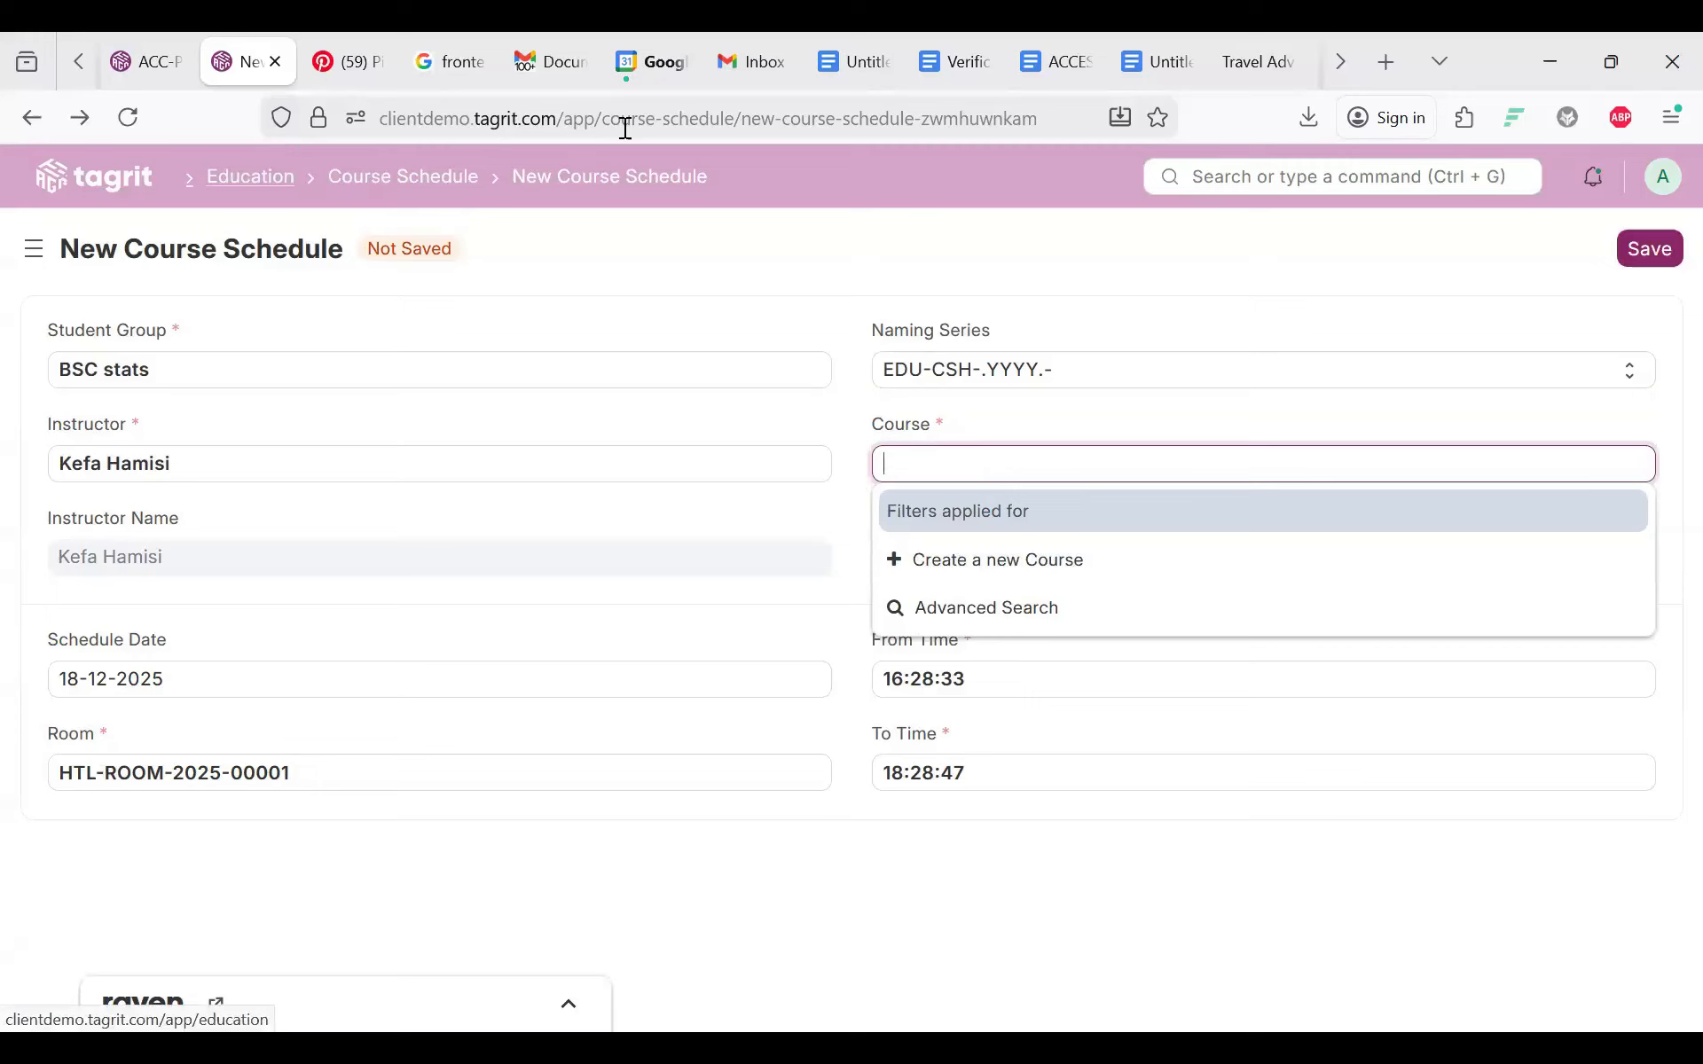
key("Return")
Step: Open the Course Schedule list and start a new course schedule
scroll(450, 810, "down", 5)
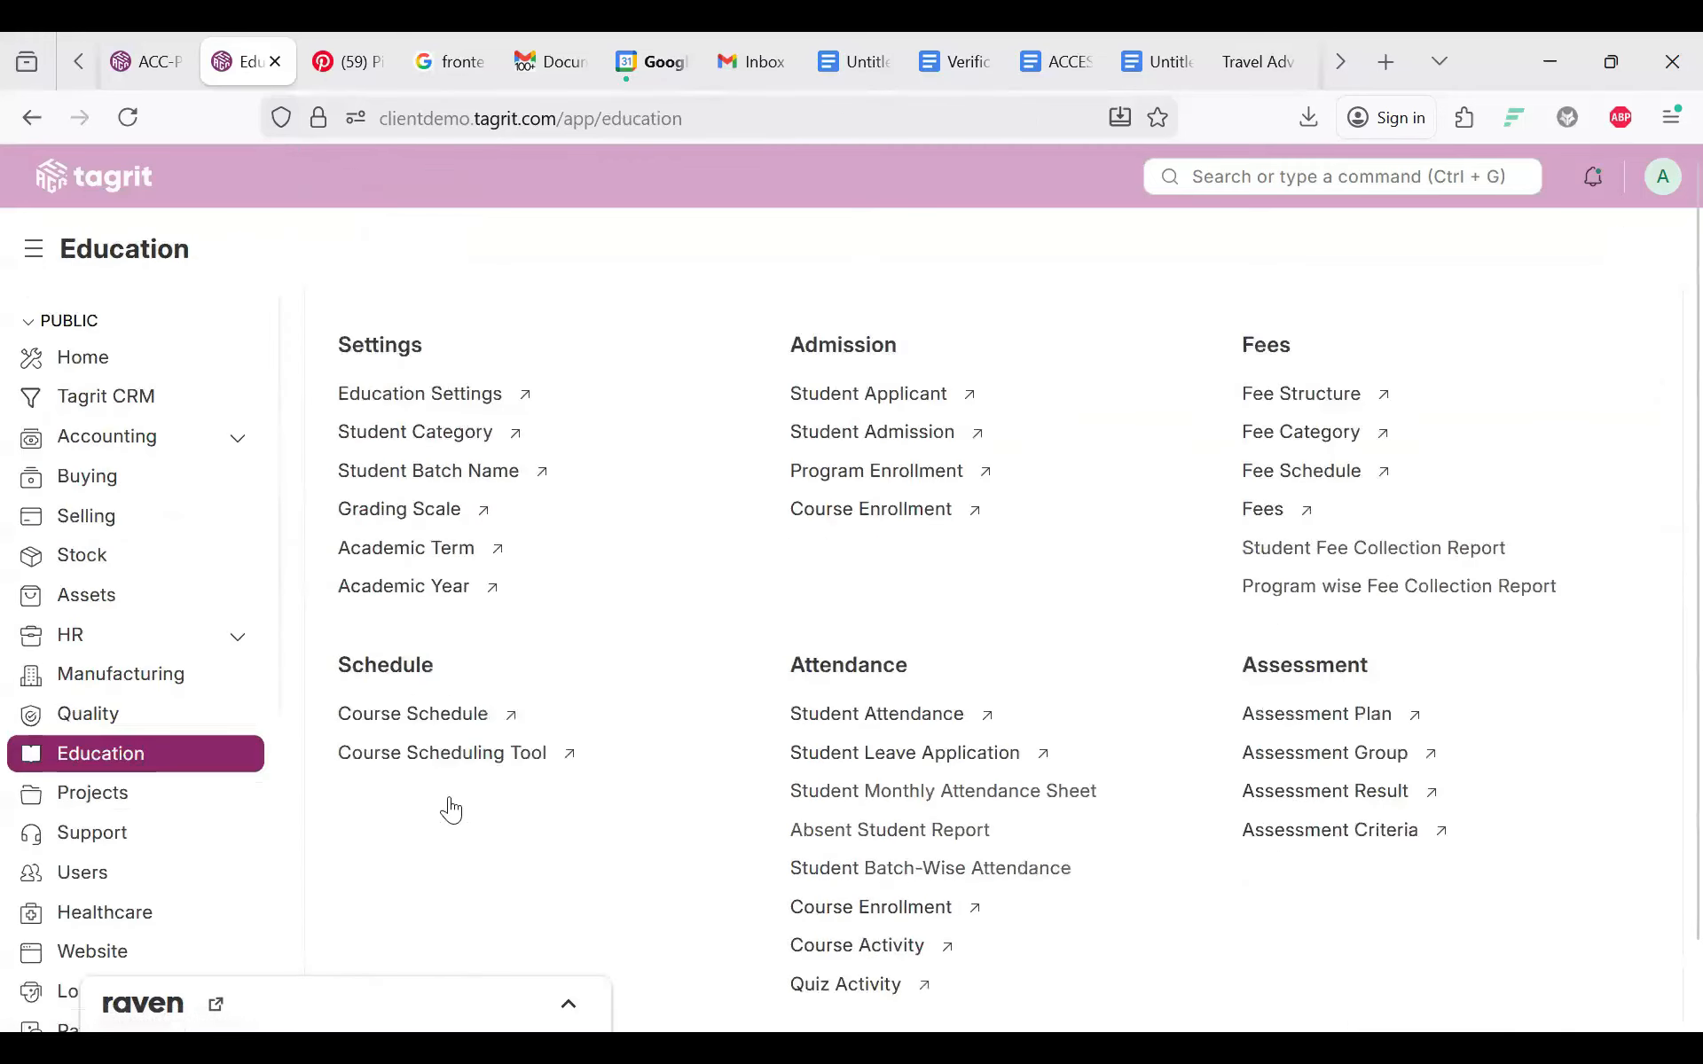
scroll(809, 575, "up", 1)
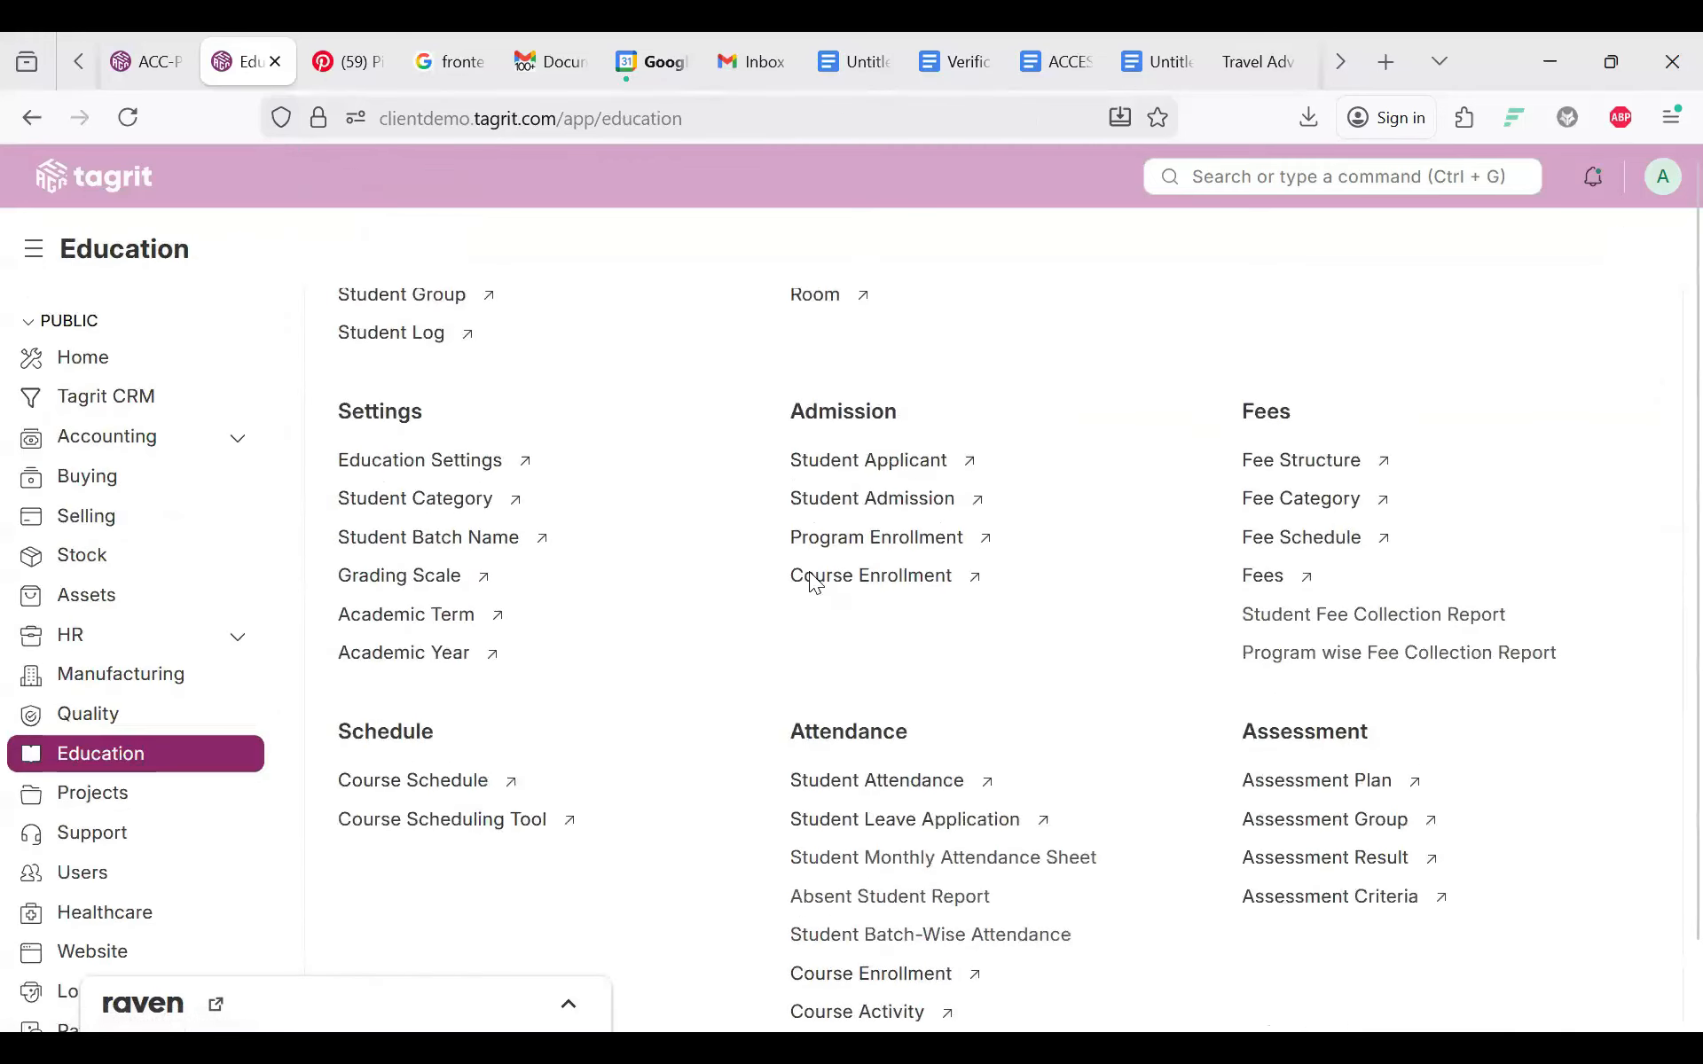
scroll(814, 582, "up", 1)
scroll(781, 603, "up", 4)
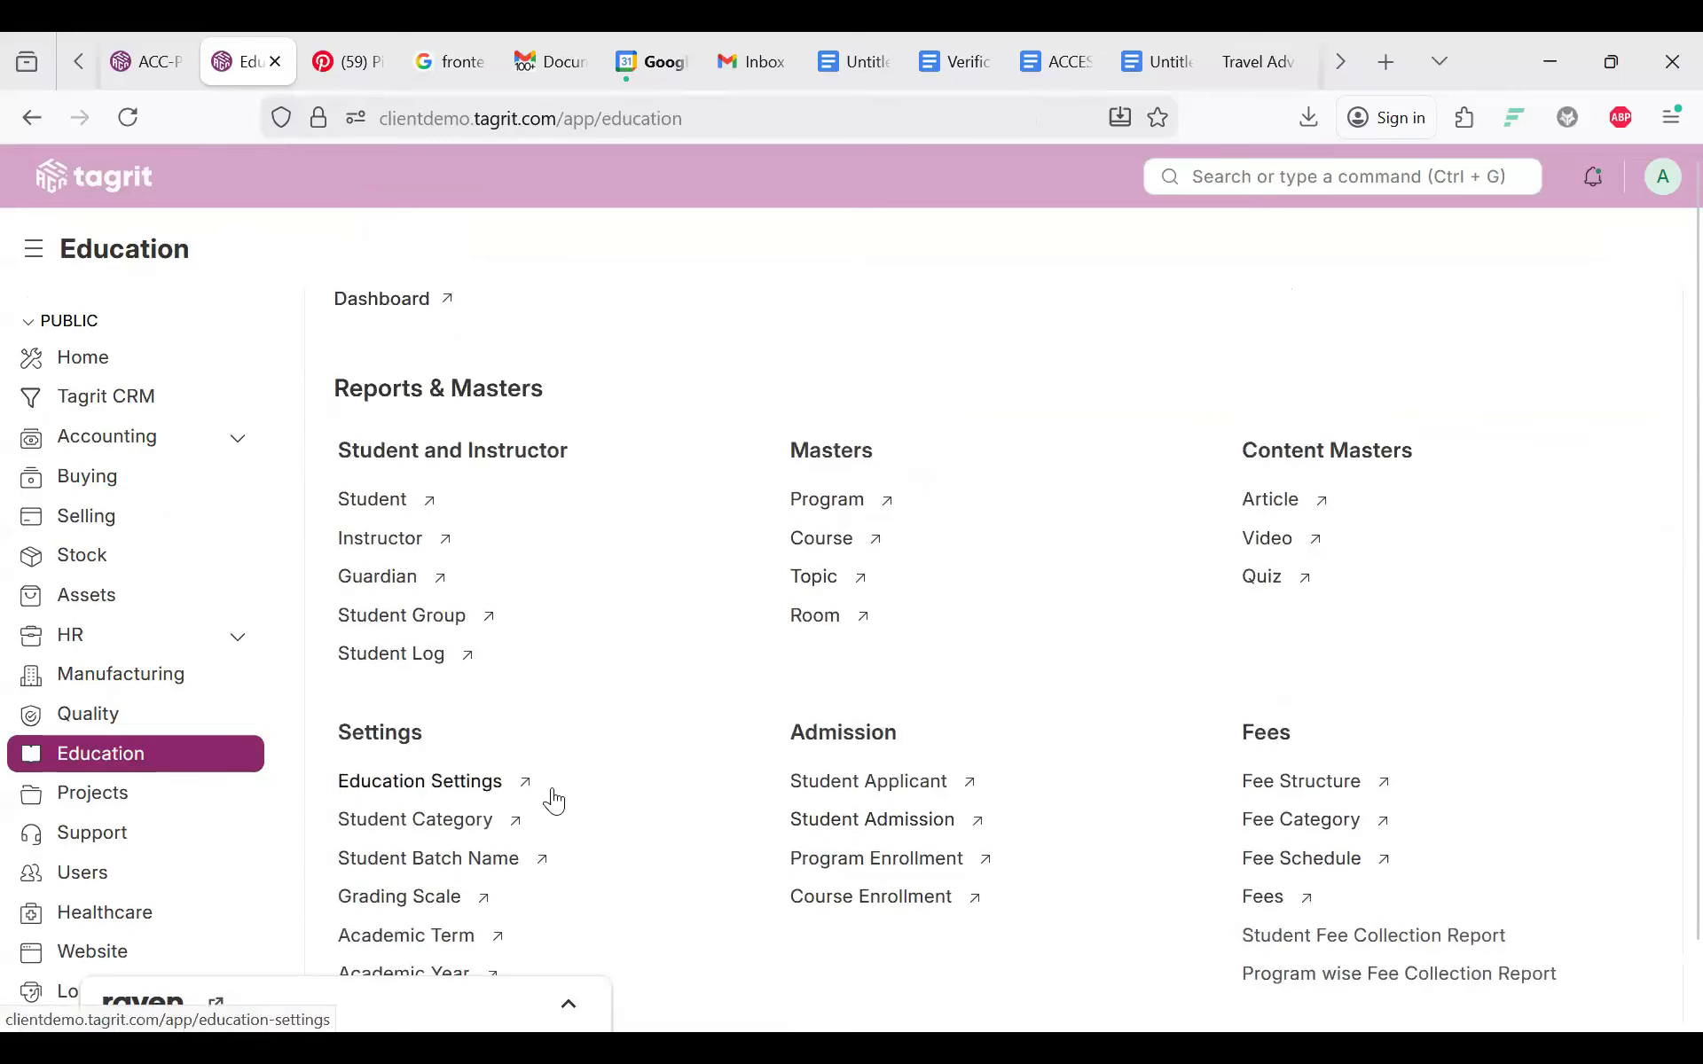
scroll(555, 795, "down", 5)
scroll(876, 530, "up", 4)
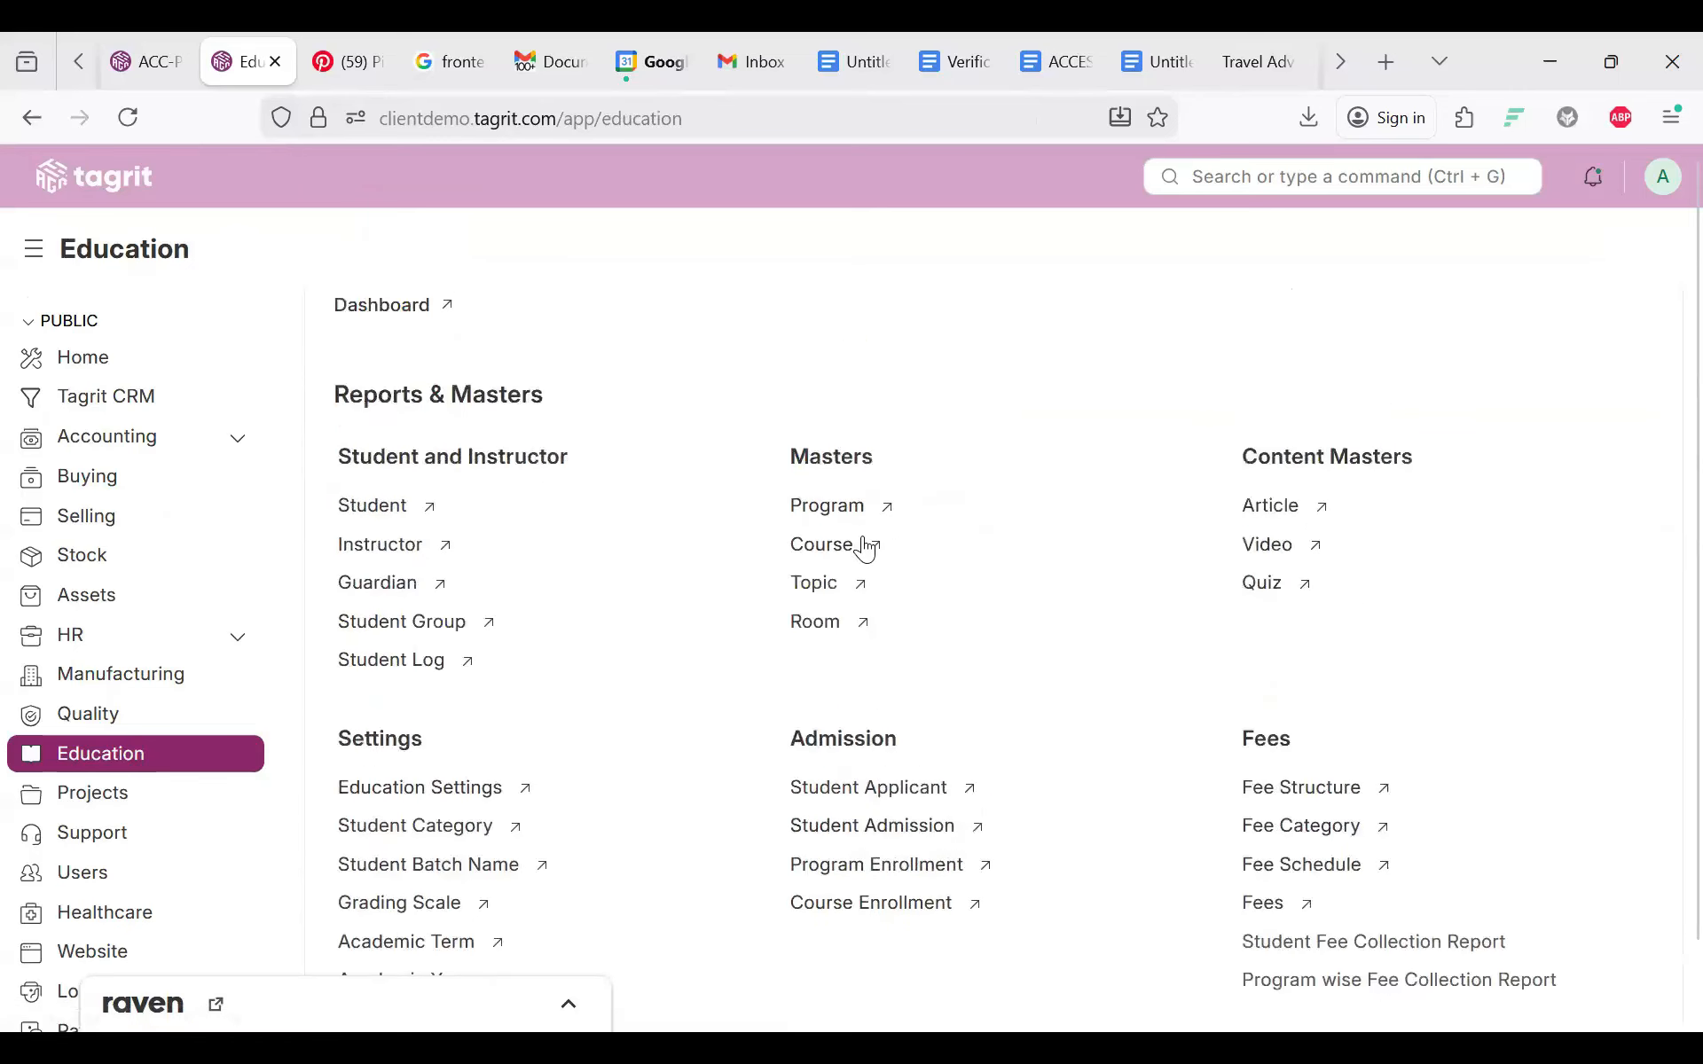
scroll(863, 544, "down", 5)
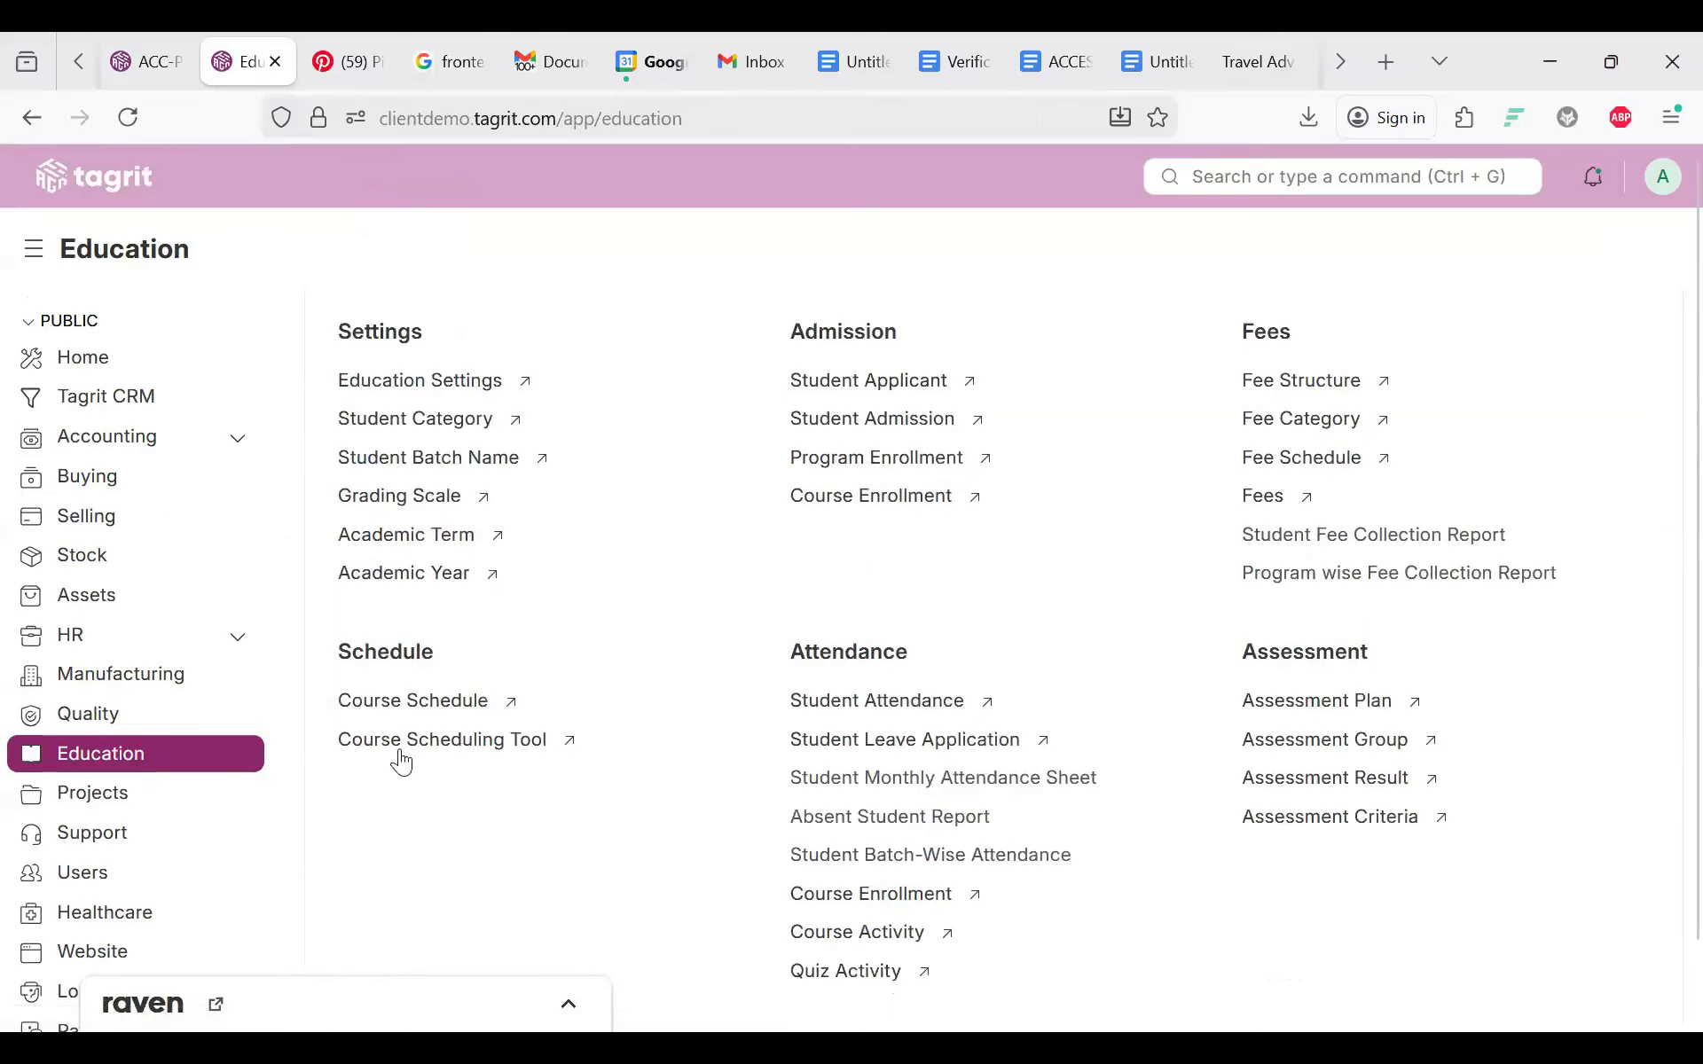
left_click(386, 701)
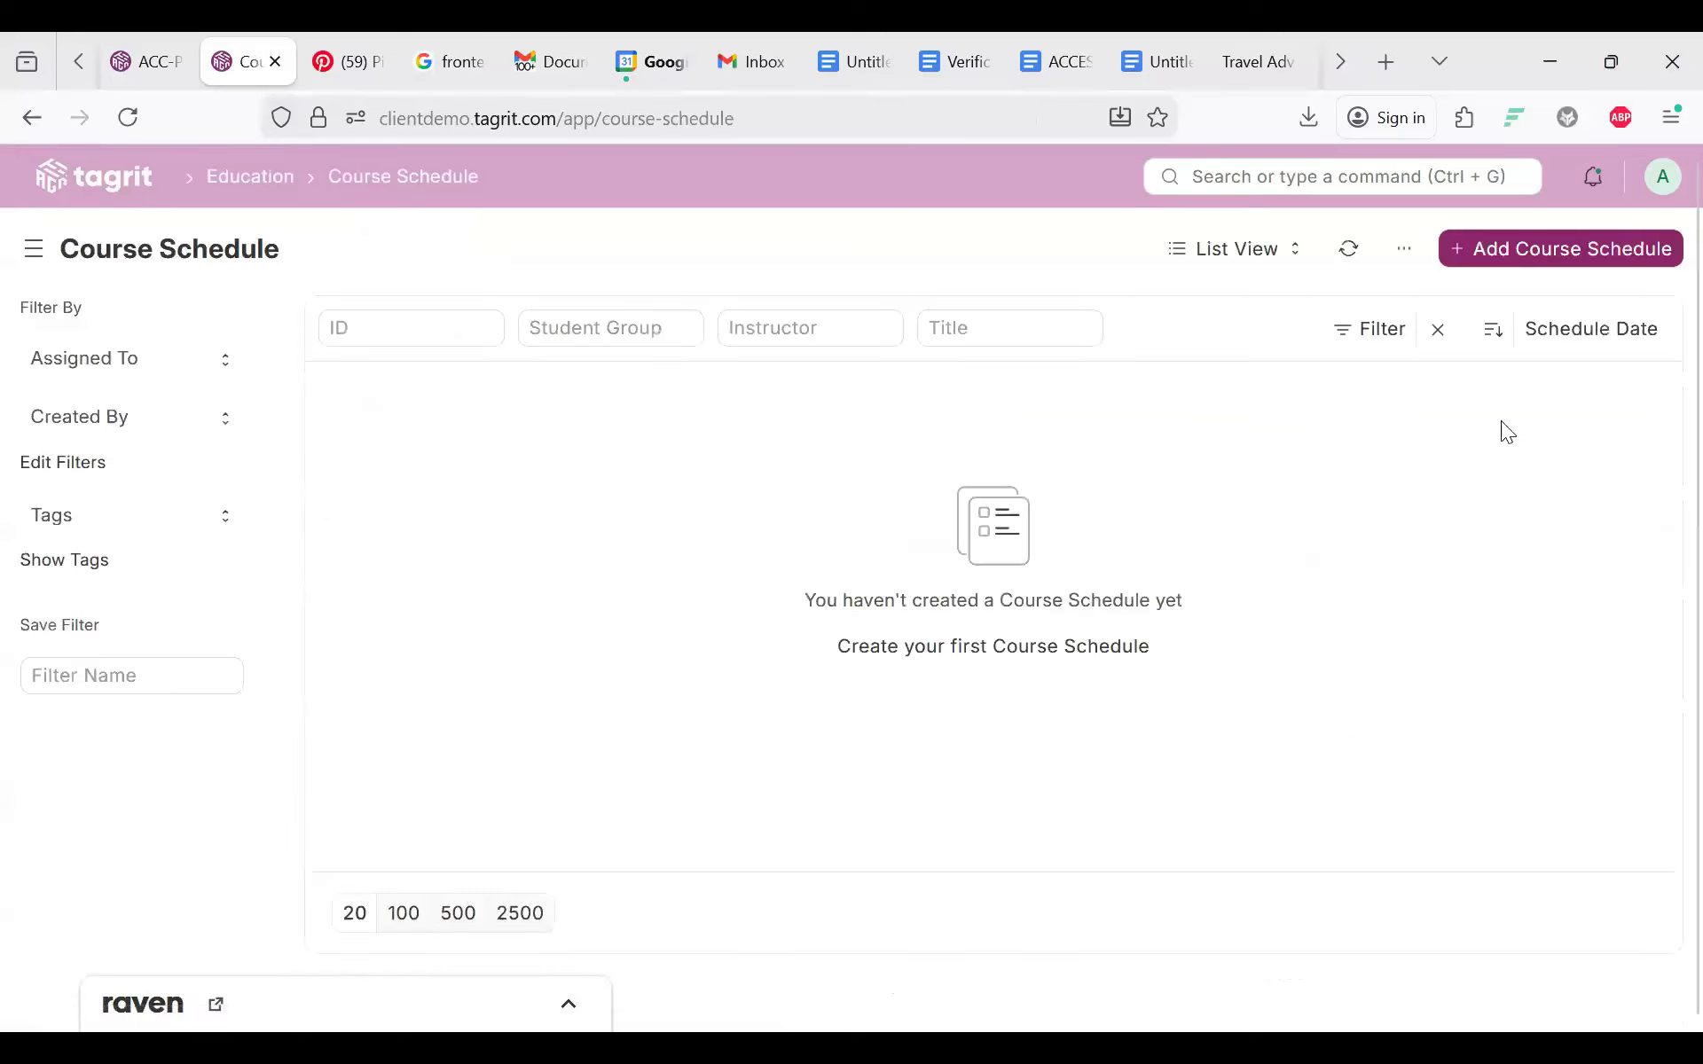
left_click(1508, 245)
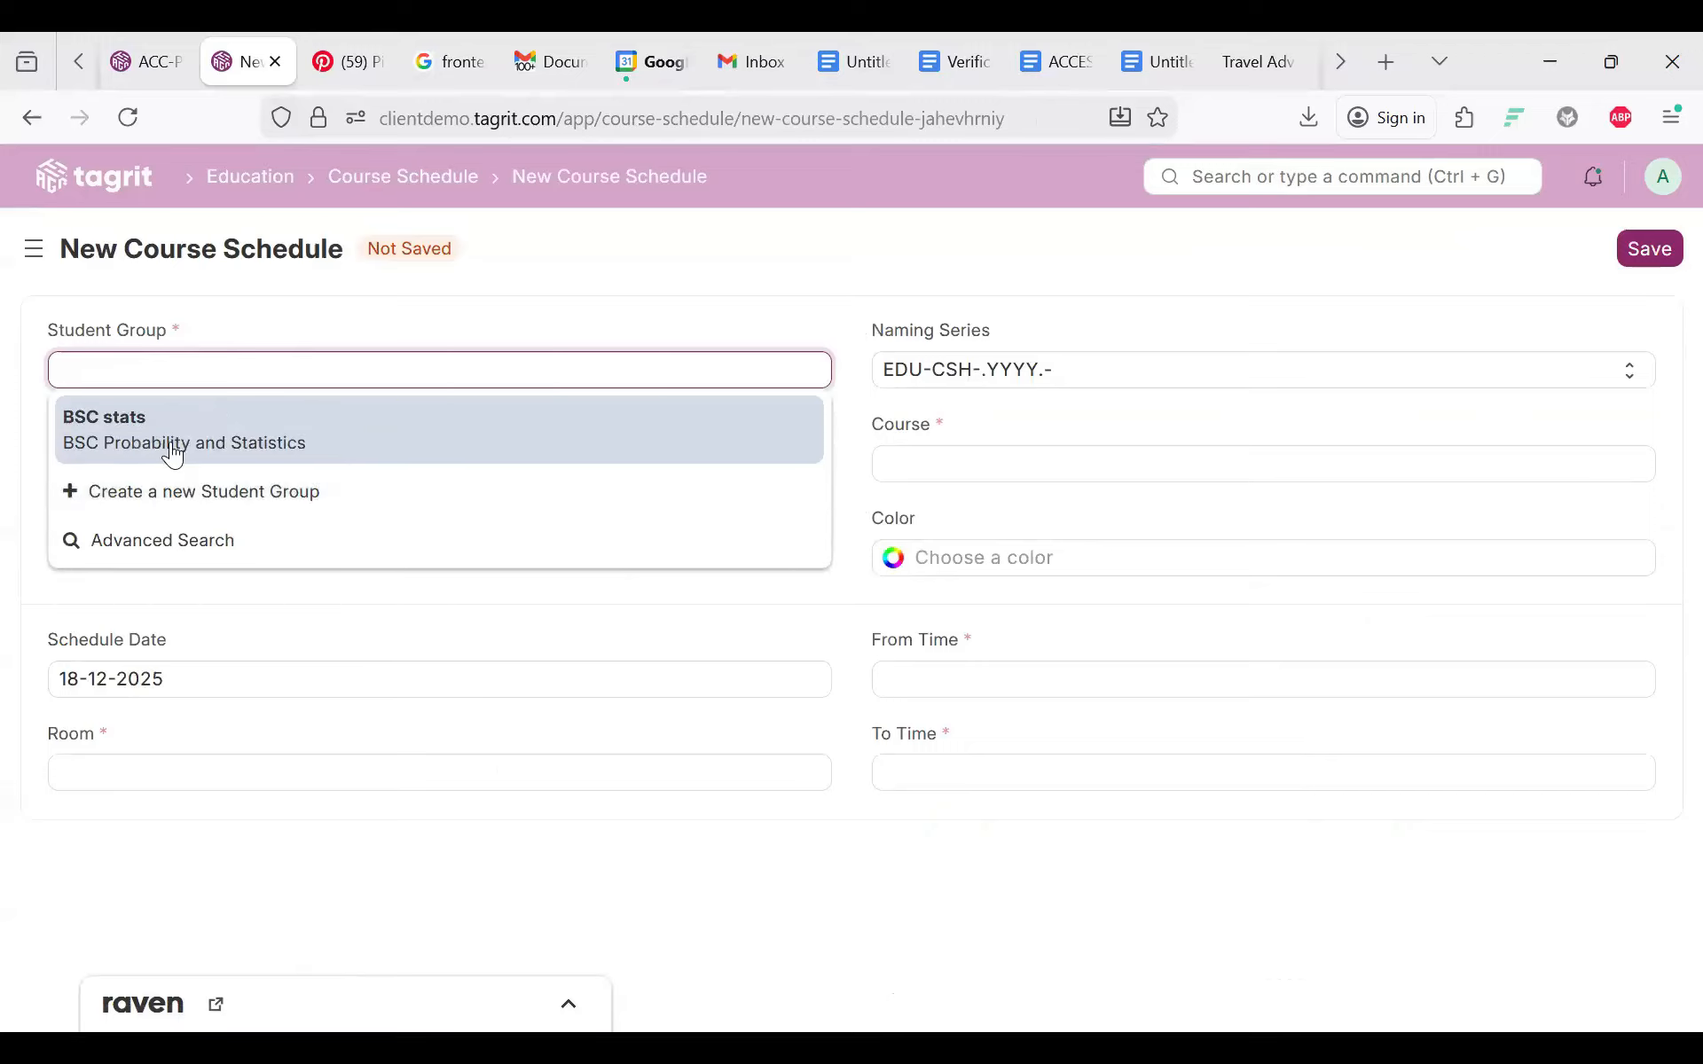
Step: Fill in student group BSC stats, the listed instructor and room HTL-ROOM-2025-00001
left_click(173, 452)
left_click(173, 446)
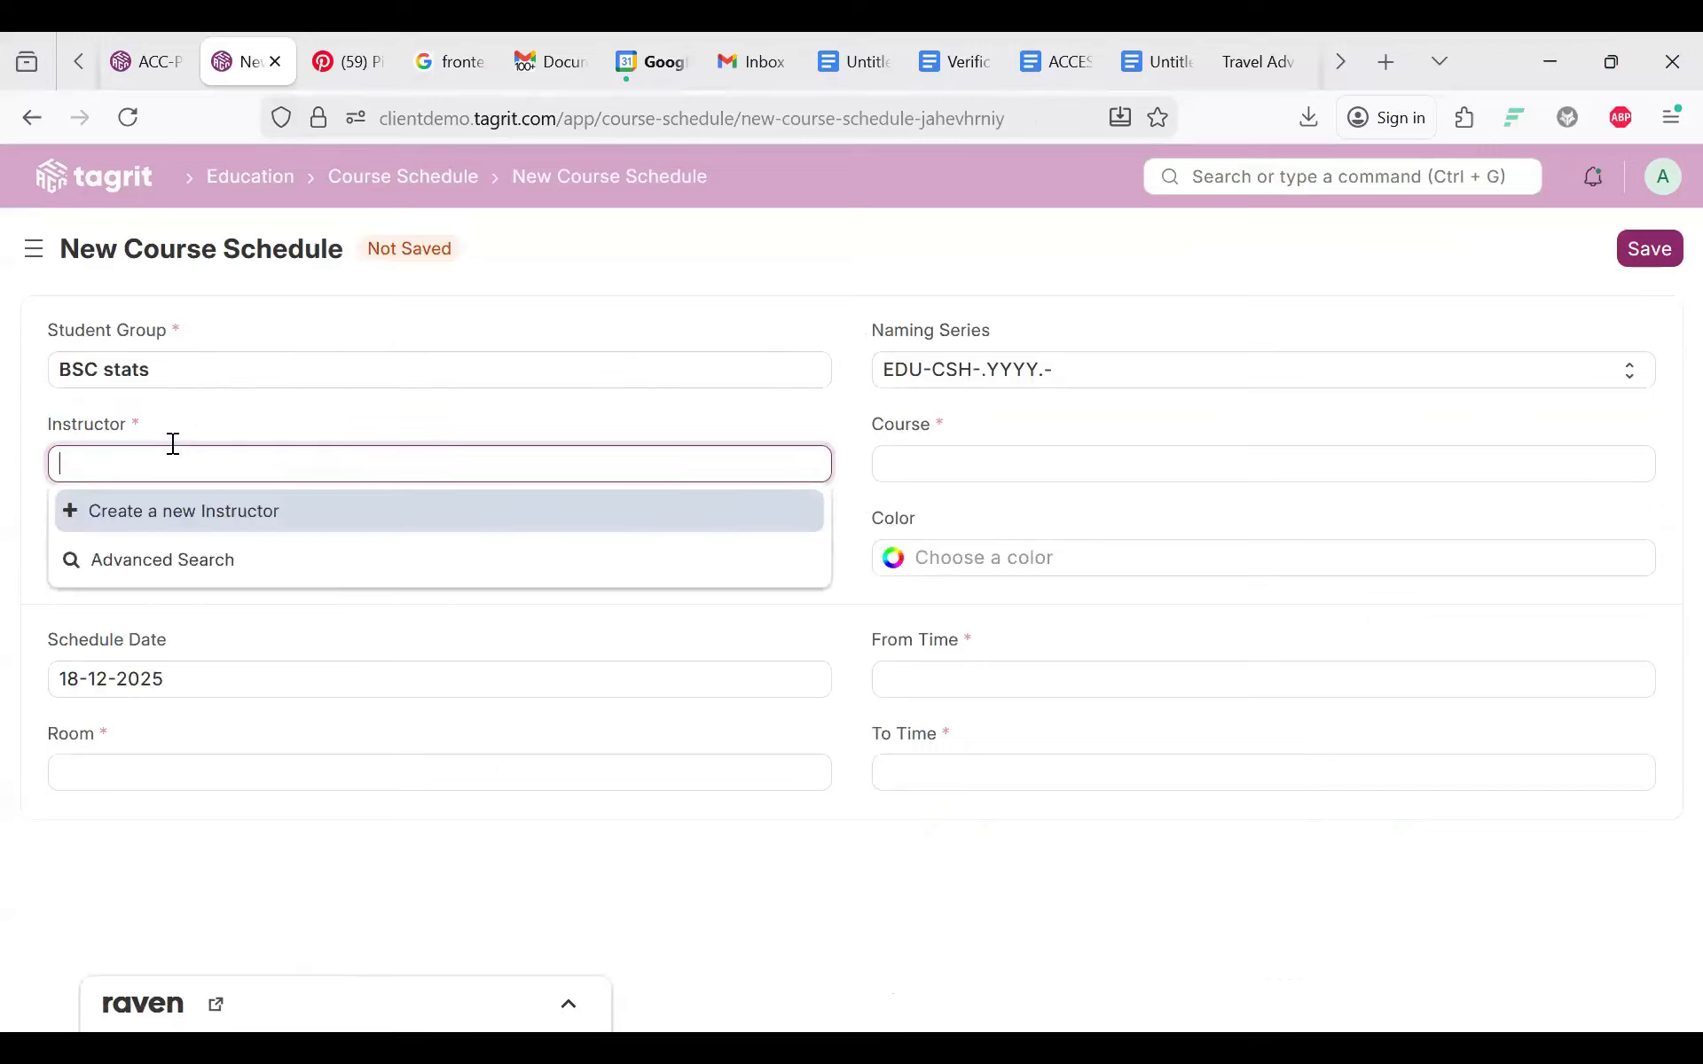
left_click(120, 503)
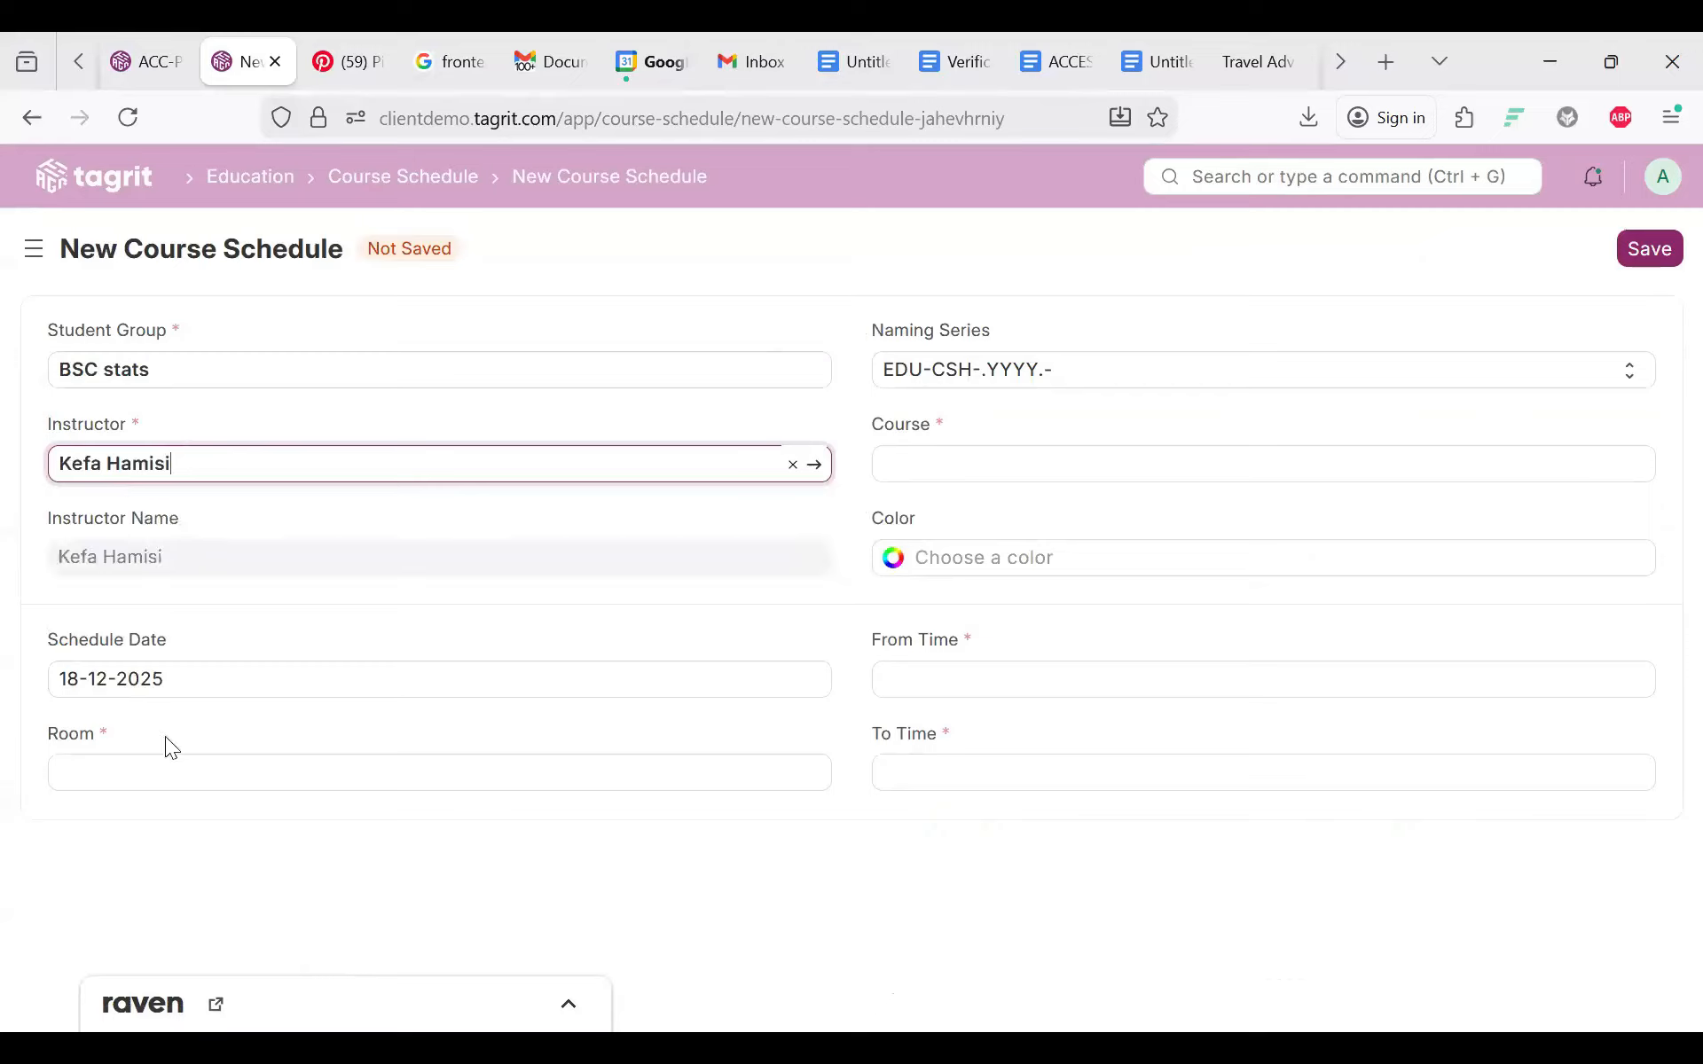
left_click(166, 776)
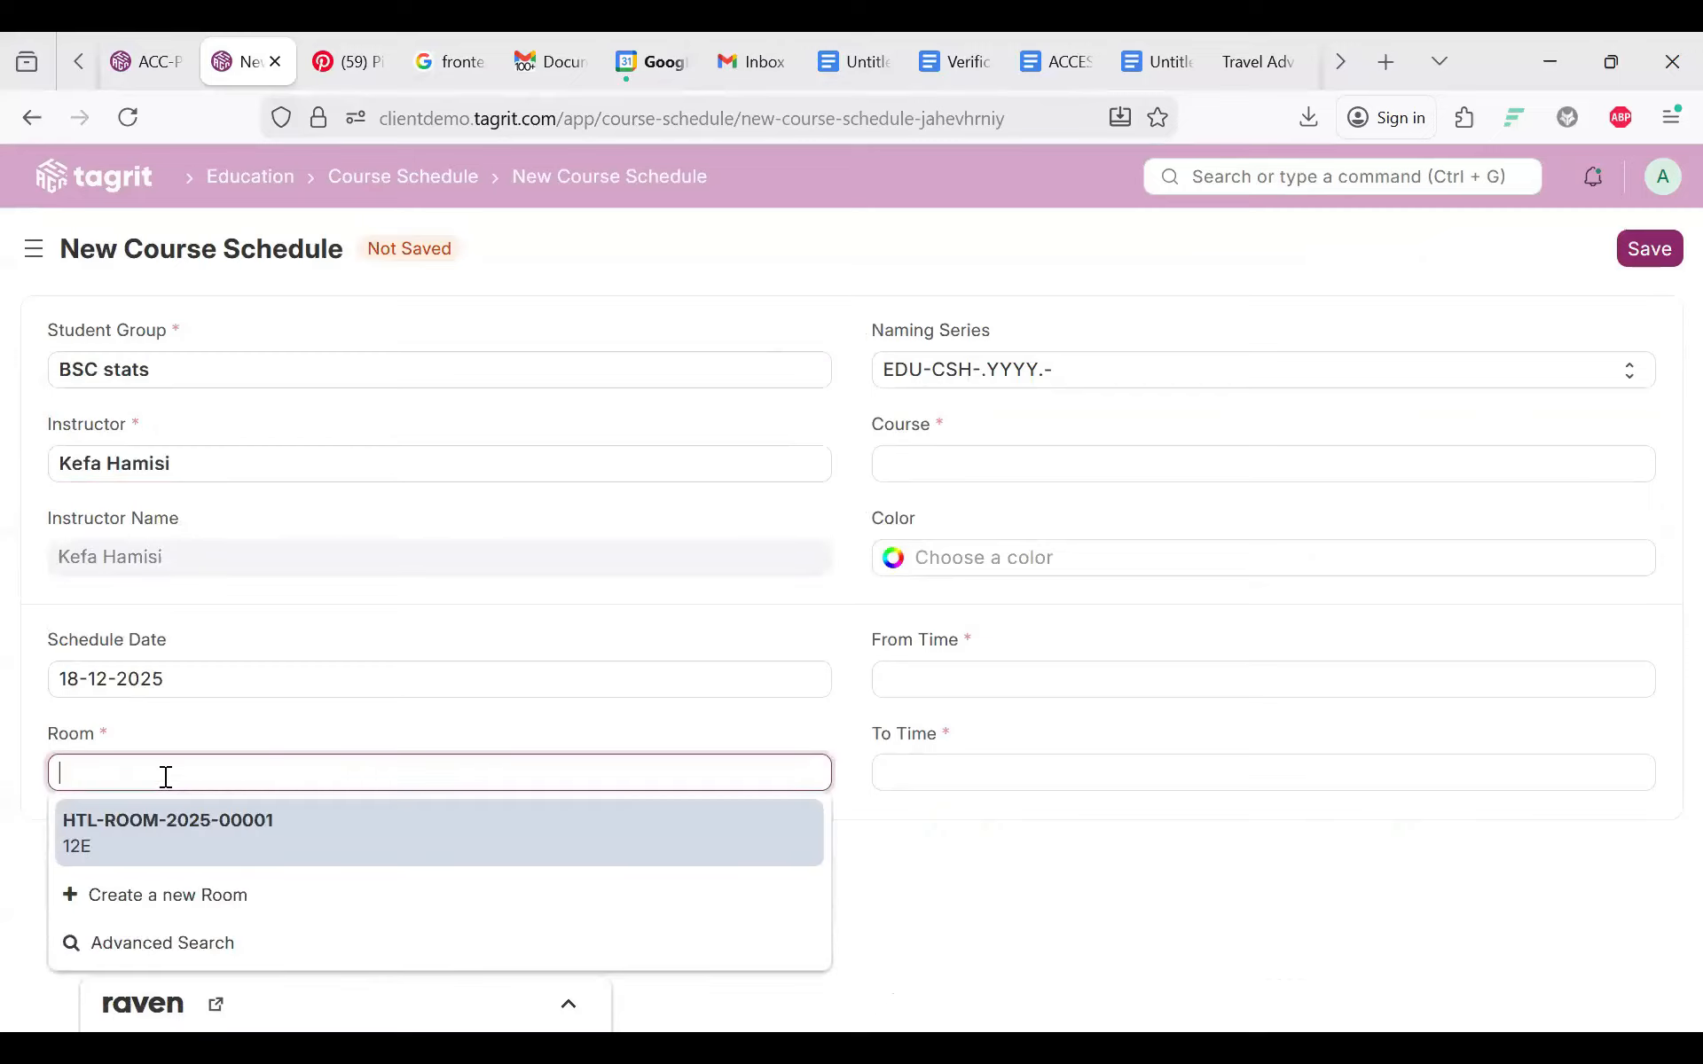
left_click(130, 821)
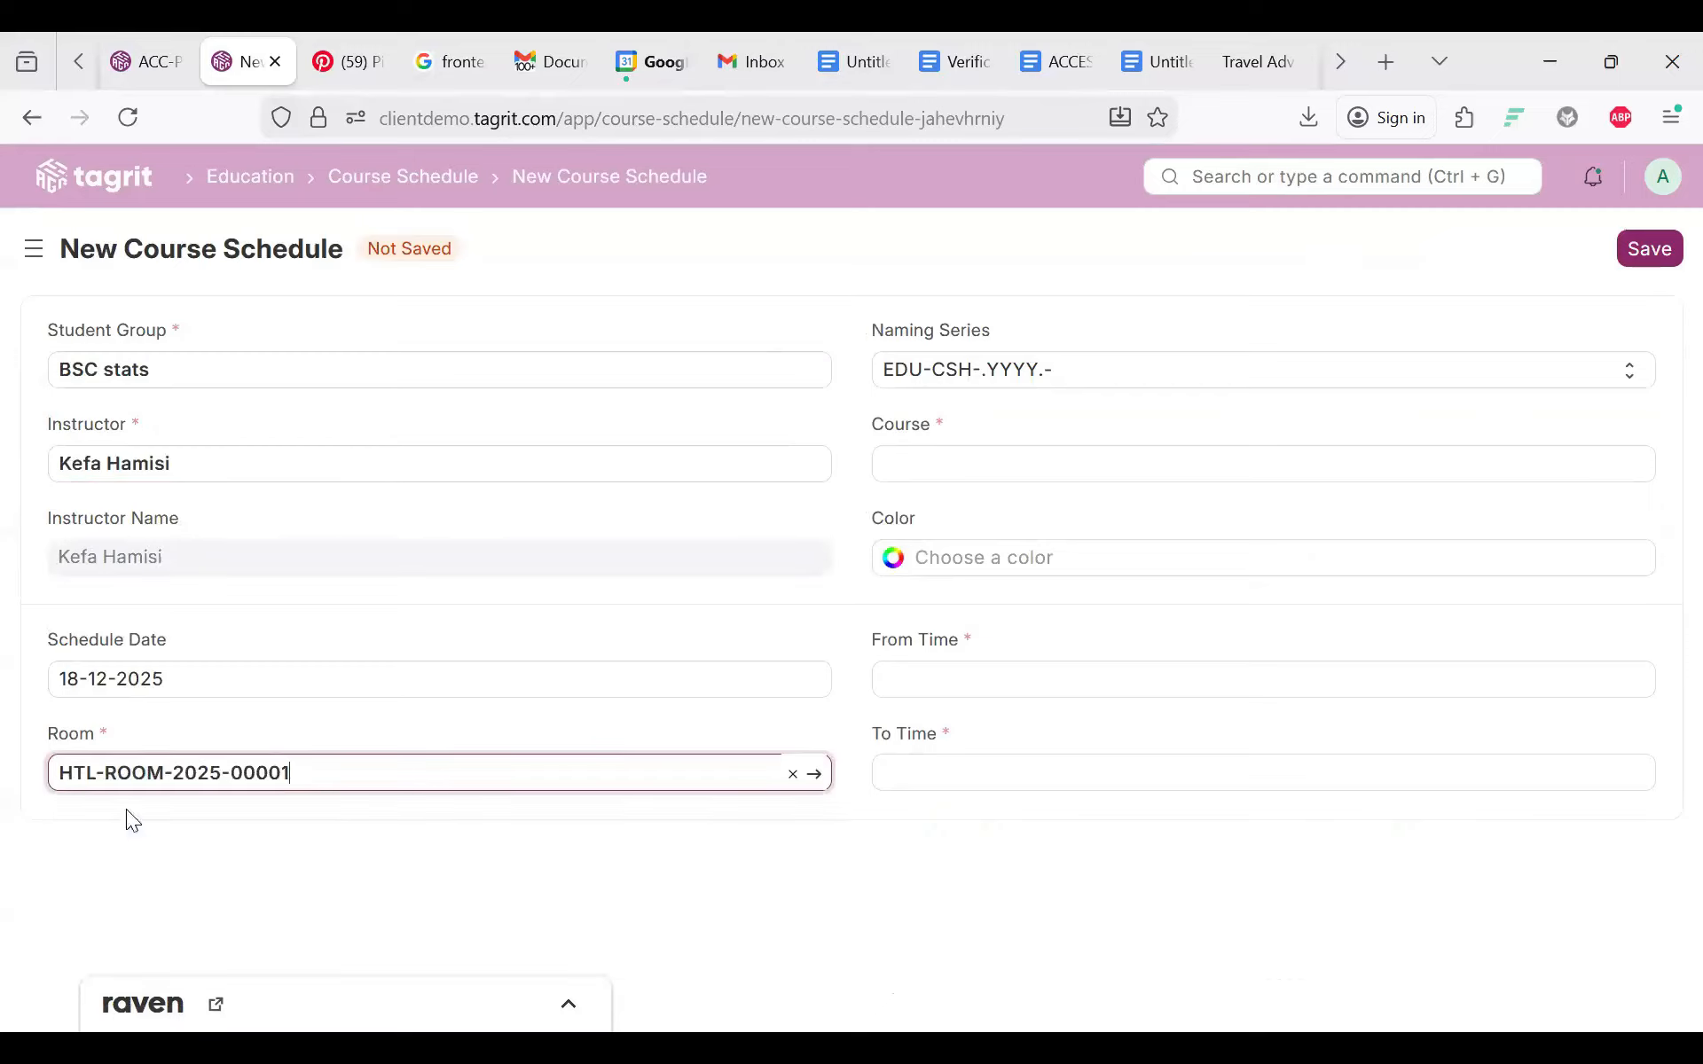
Step: Try choosing a Course twice, closing the program-required message each time
left_click(916, 468)
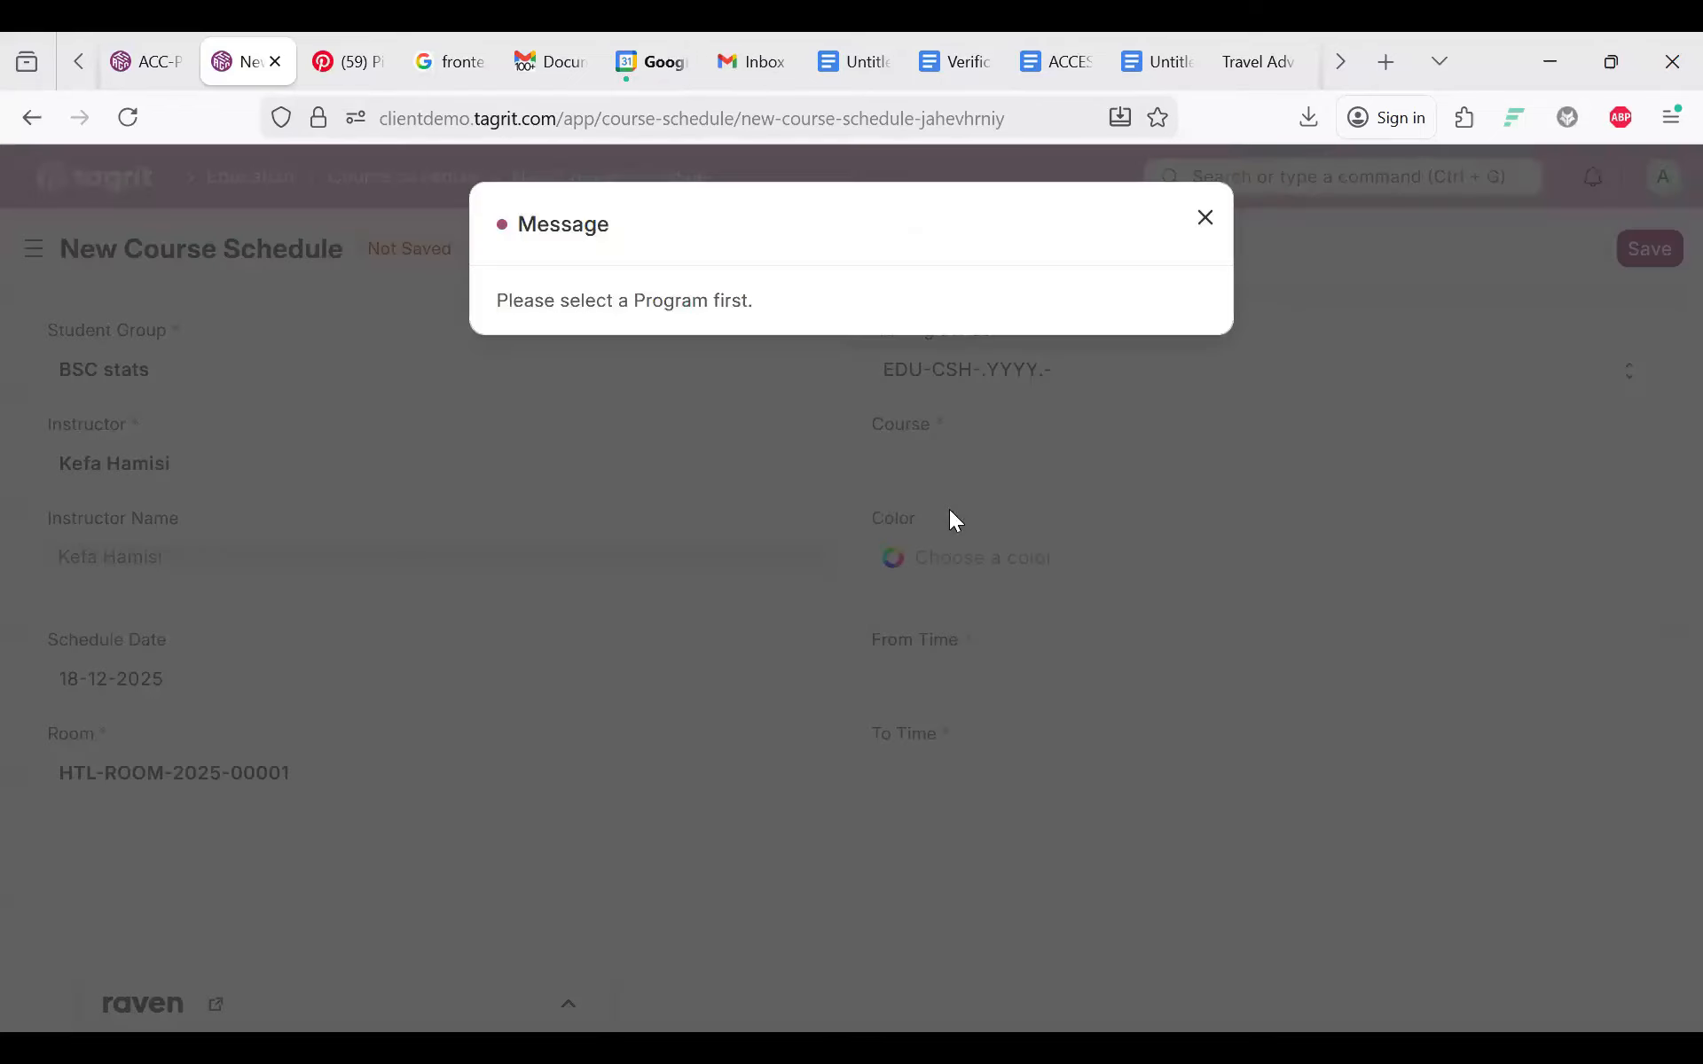
key("Escape")
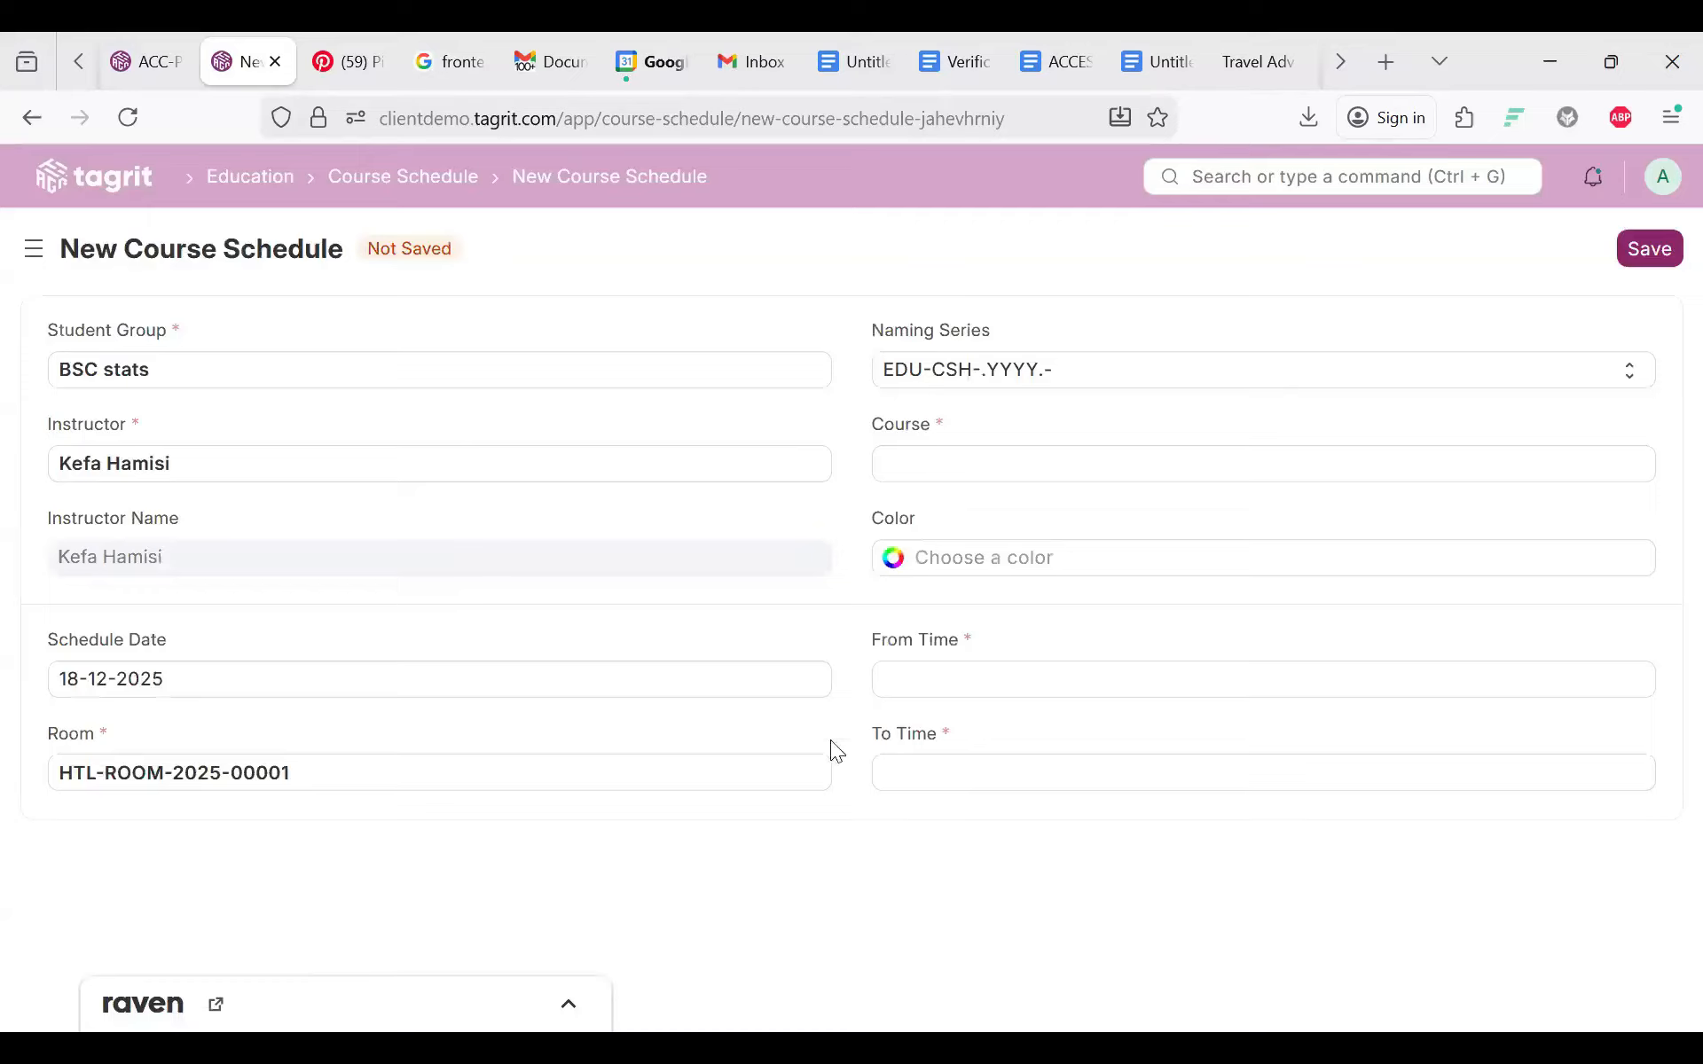
left_click(940, 472)
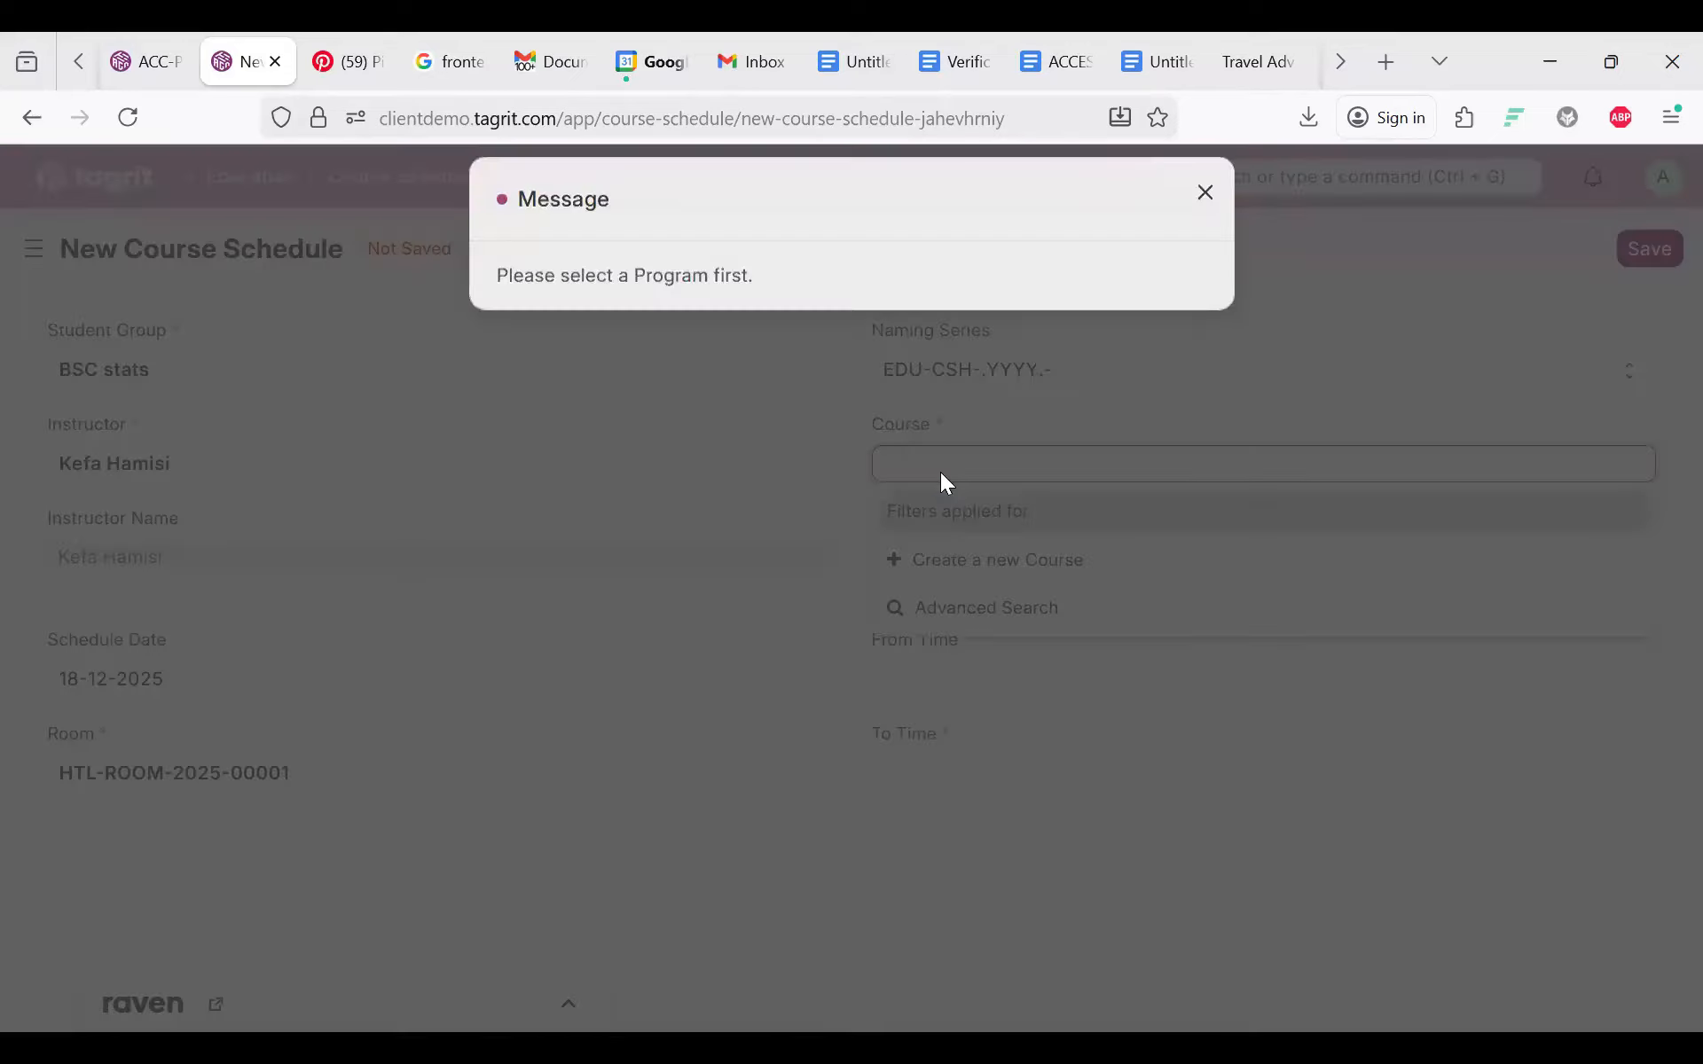
key("Escape")
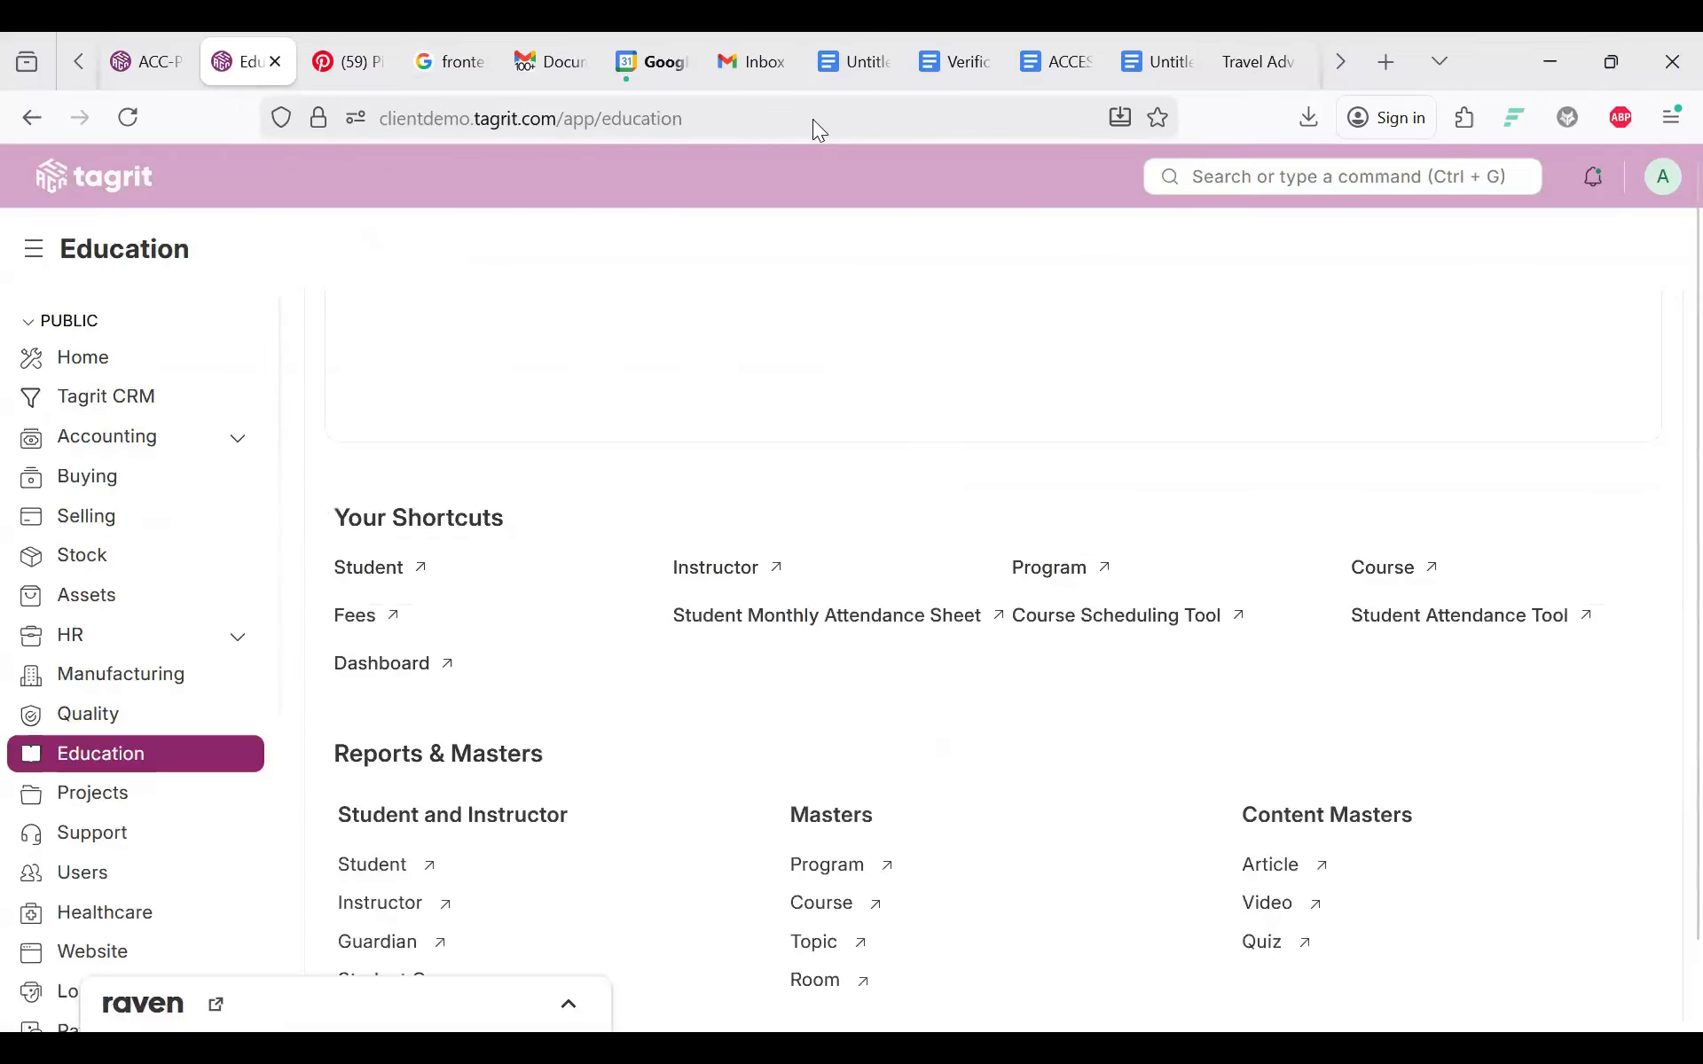
Step: Review BSC Probability and Statistics' Connections and its Program + link, then return to Education
scroll(639, 825, "down", 8)
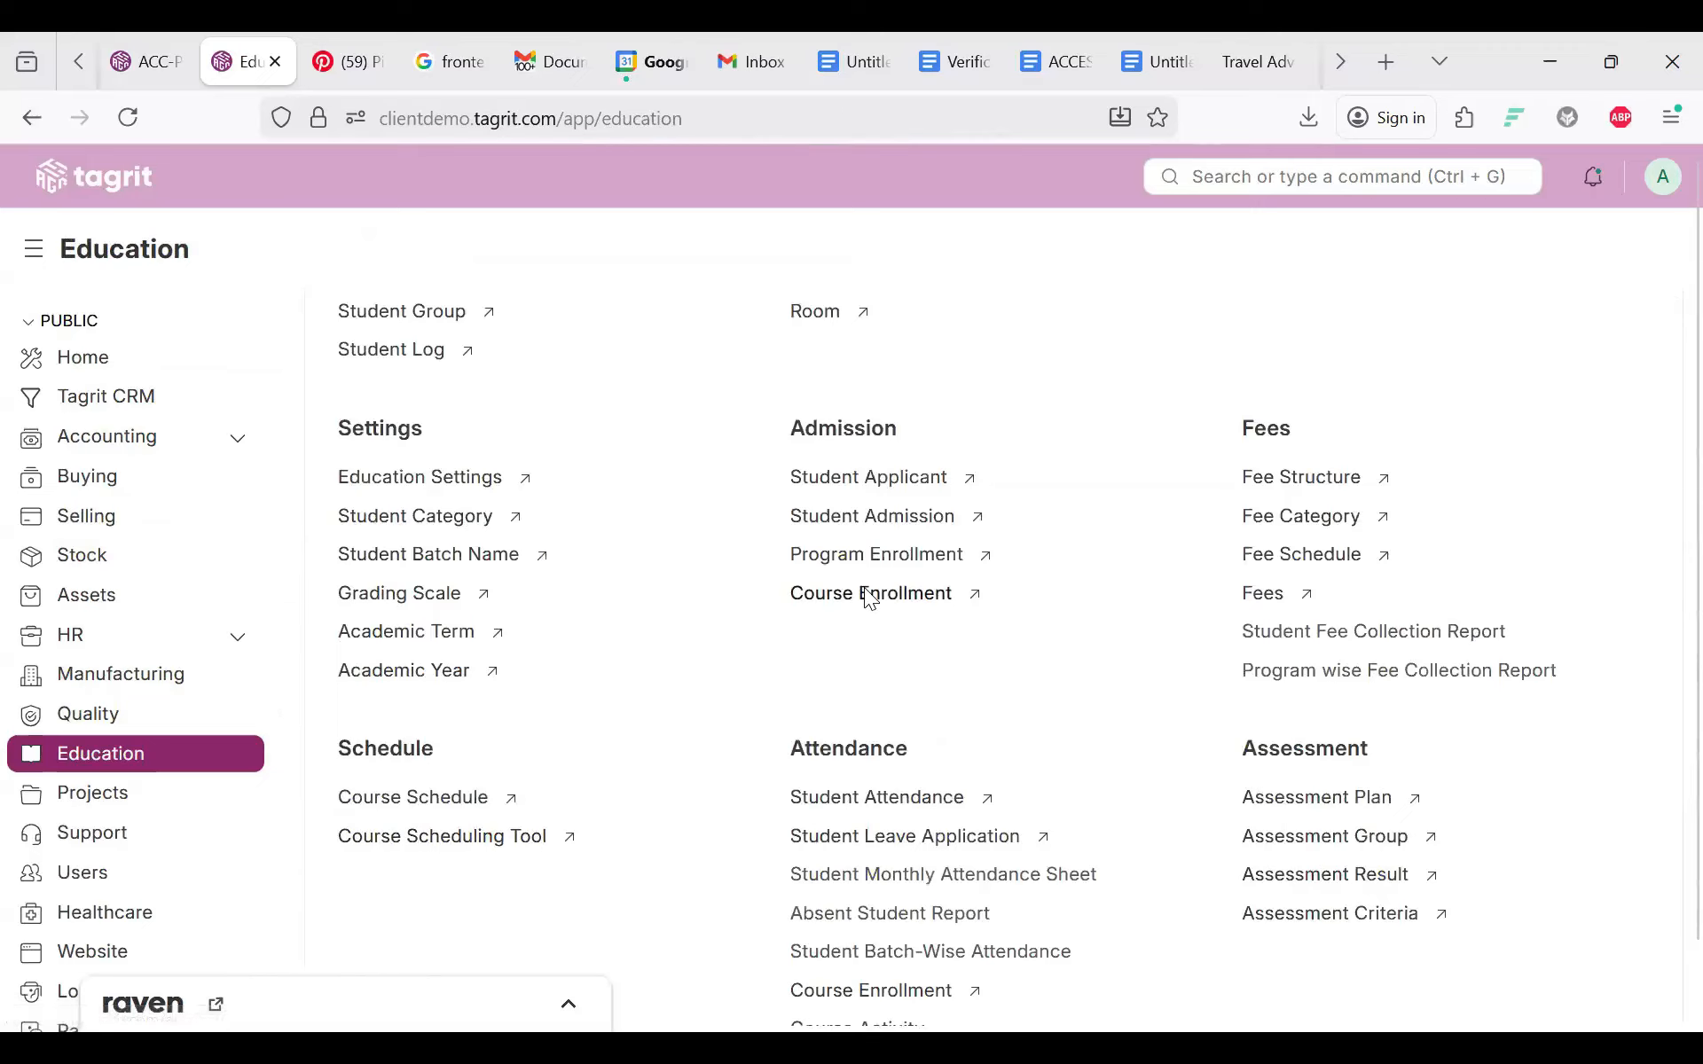
scroll(867, 594, "up", 4)
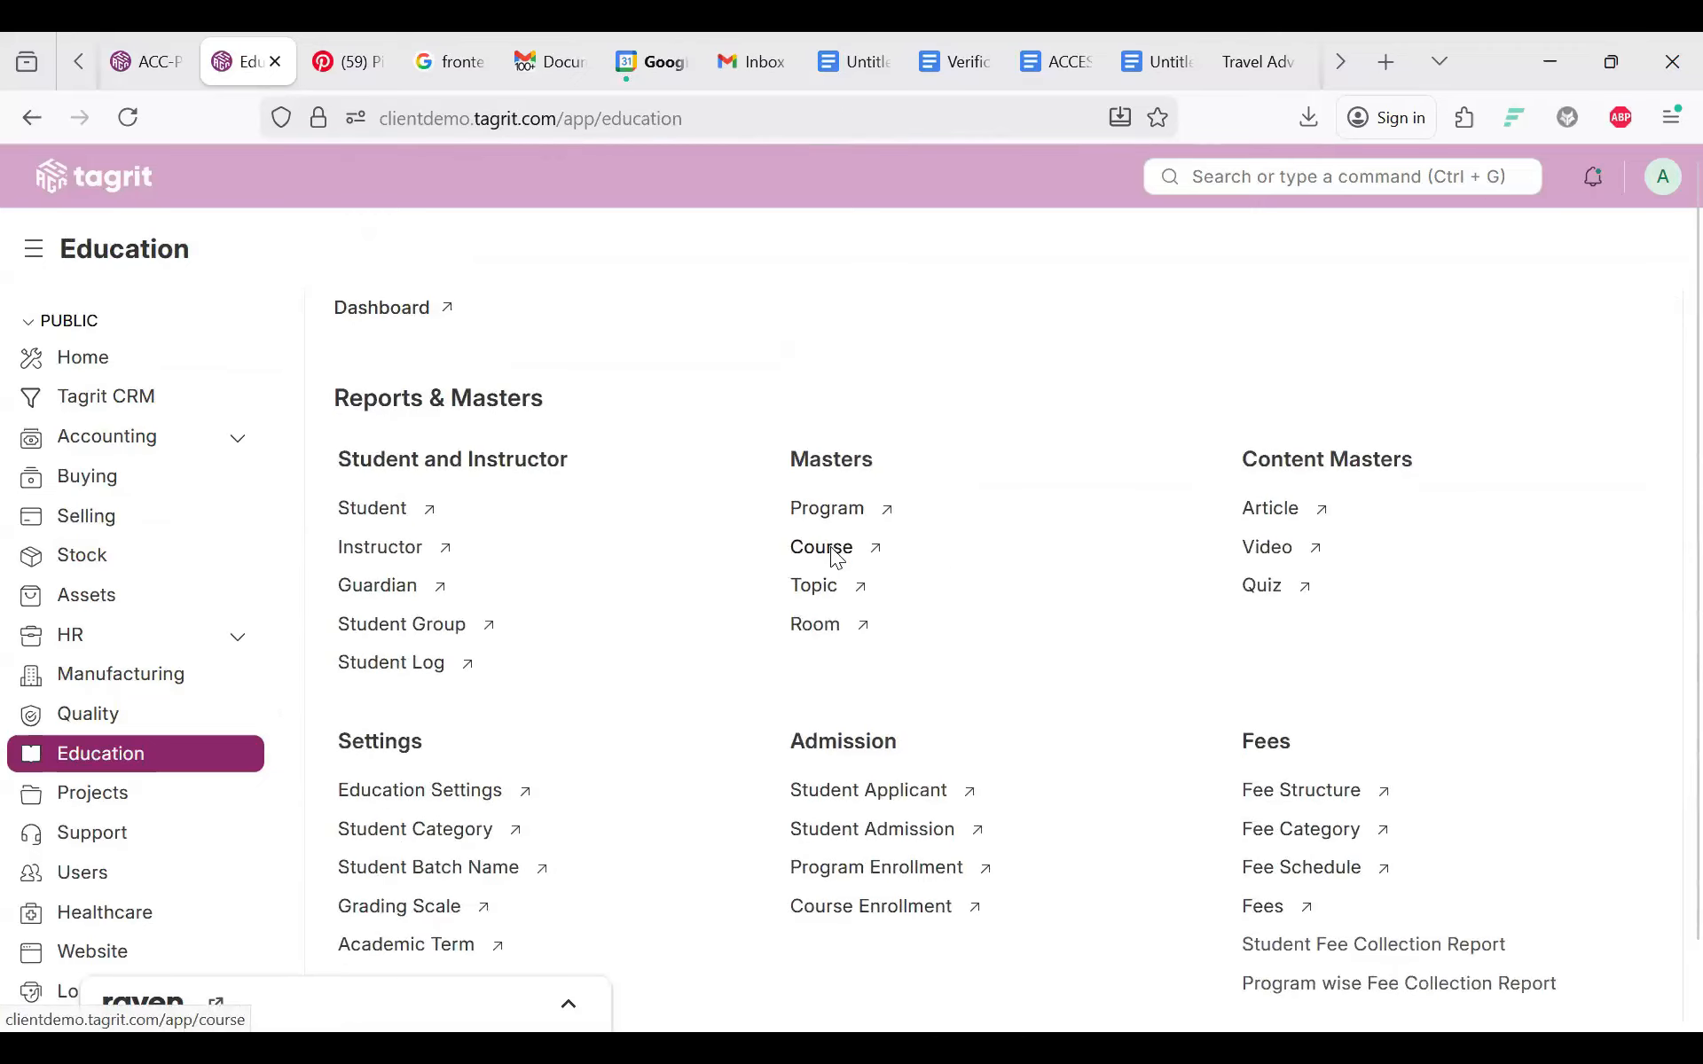
left_click(837, 551)
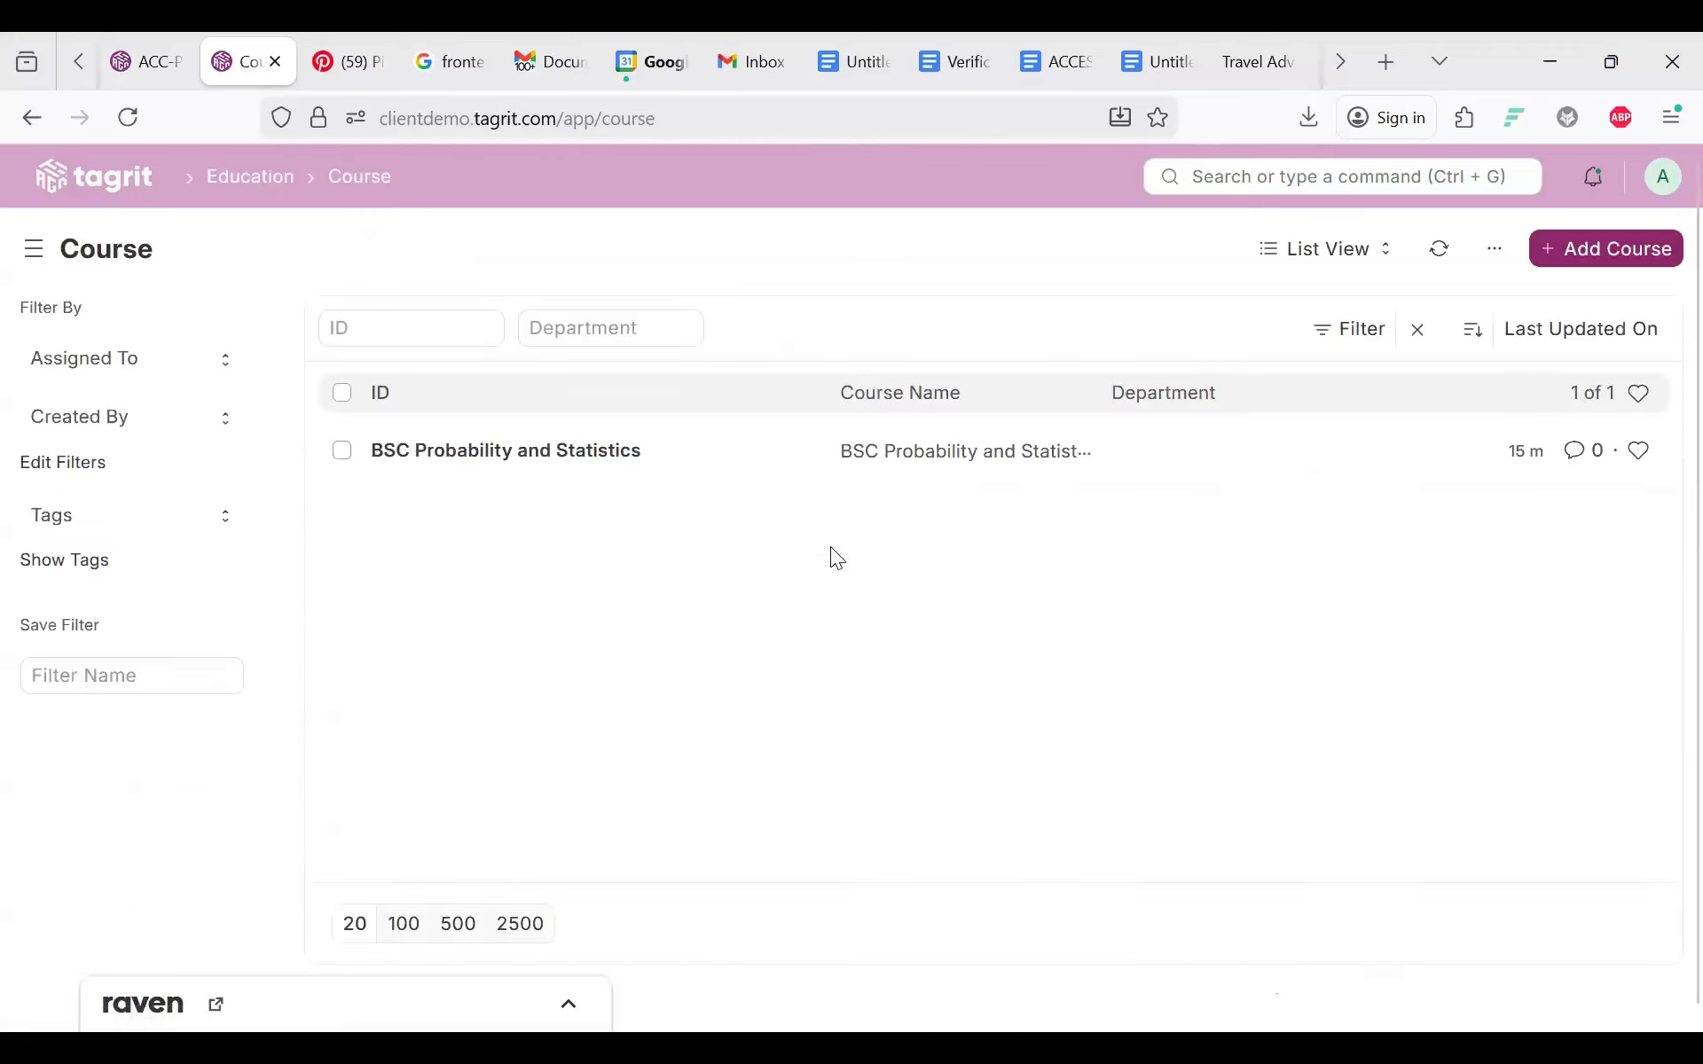
left_click(468, 456)
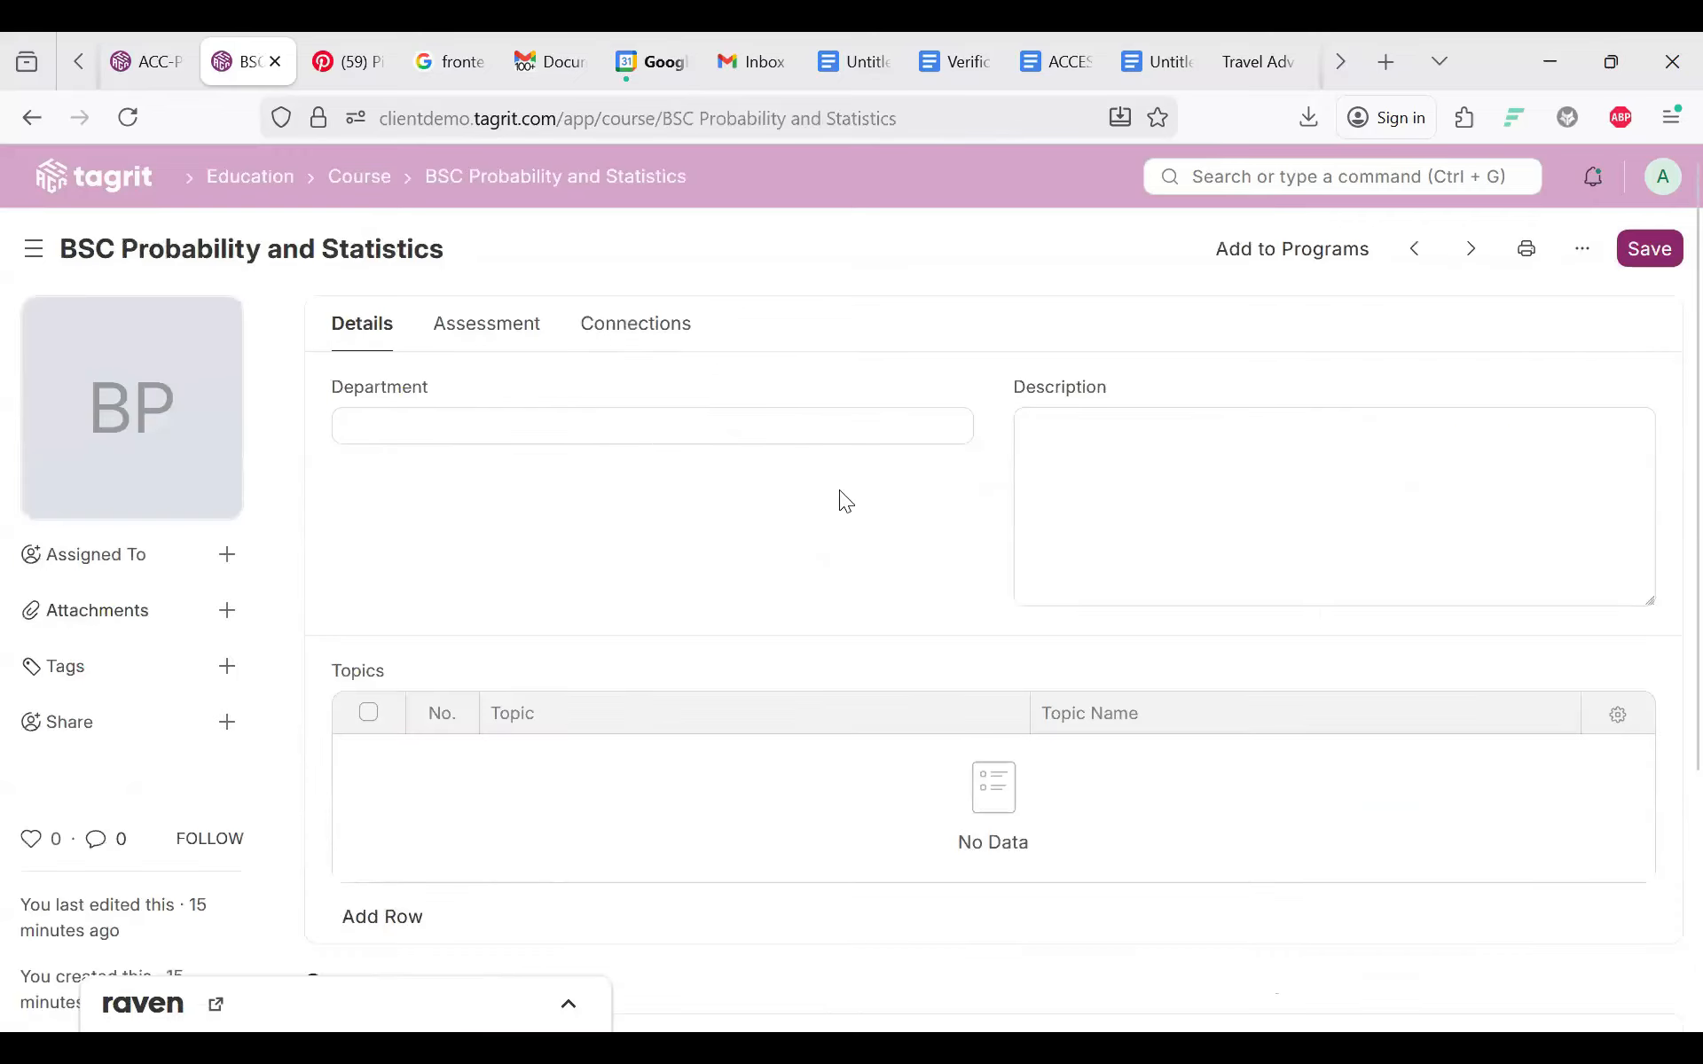
scroll(696, 570, "down", 4)
scroll(650, 476, "up", 4)
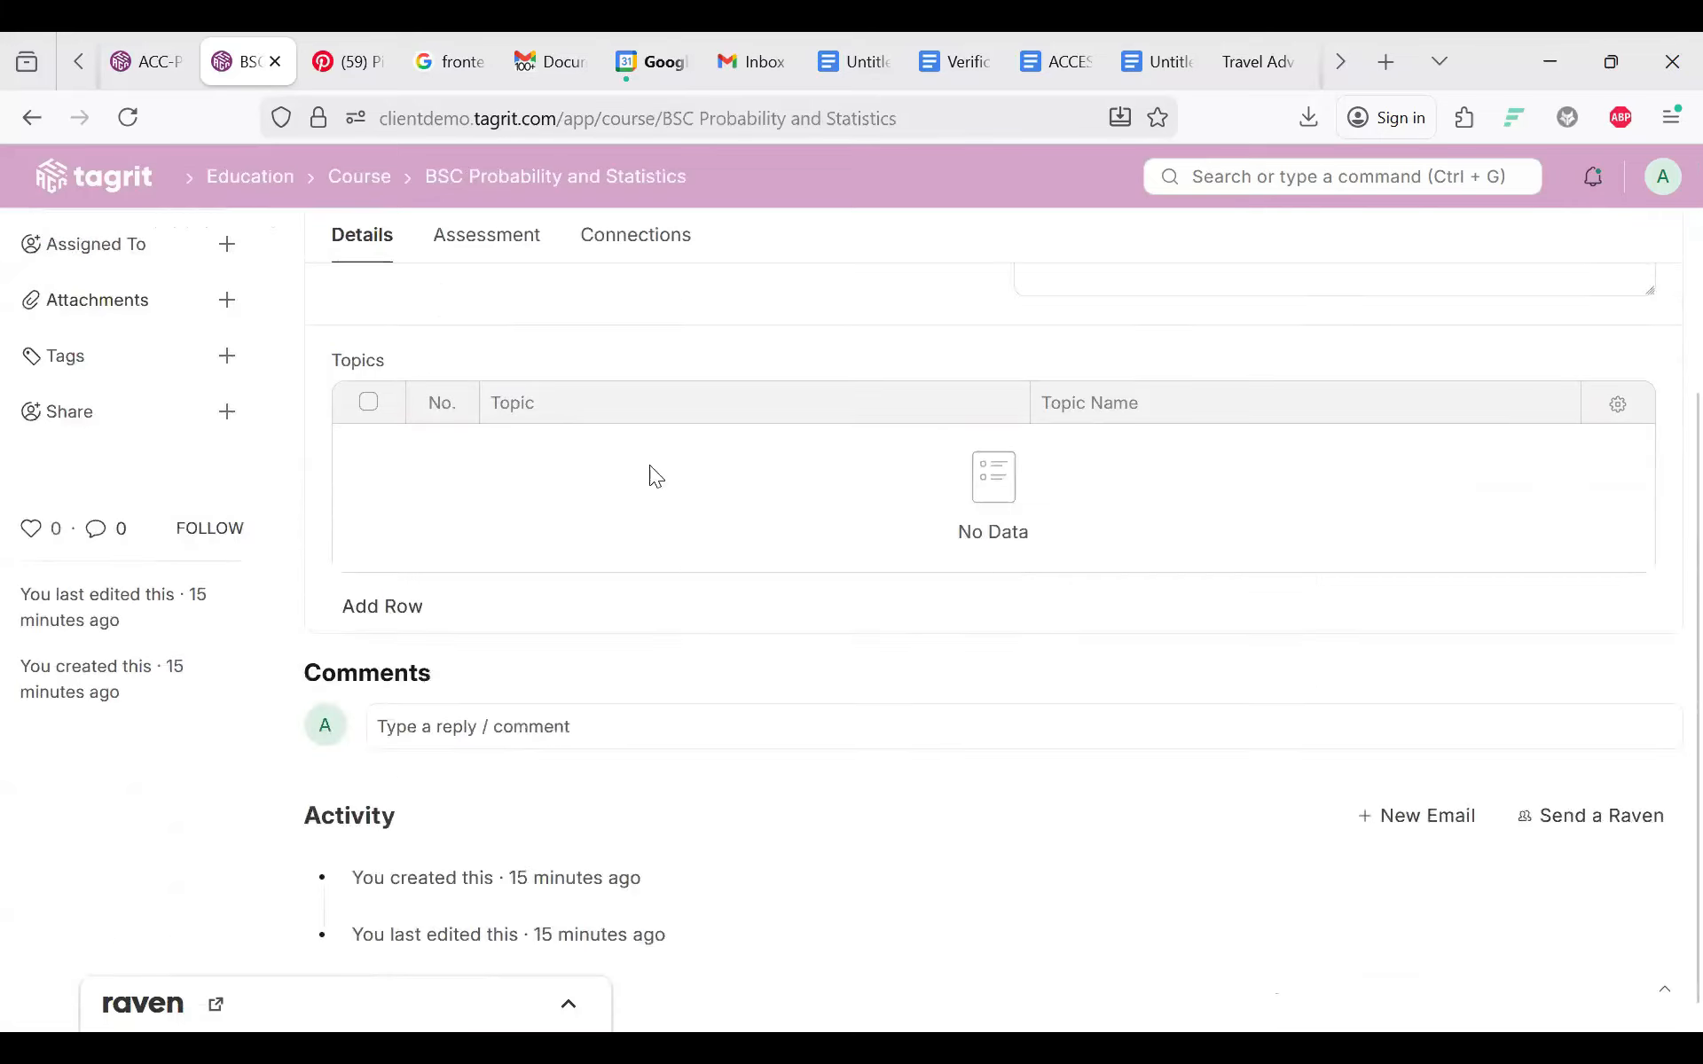
left_click(582, 336)
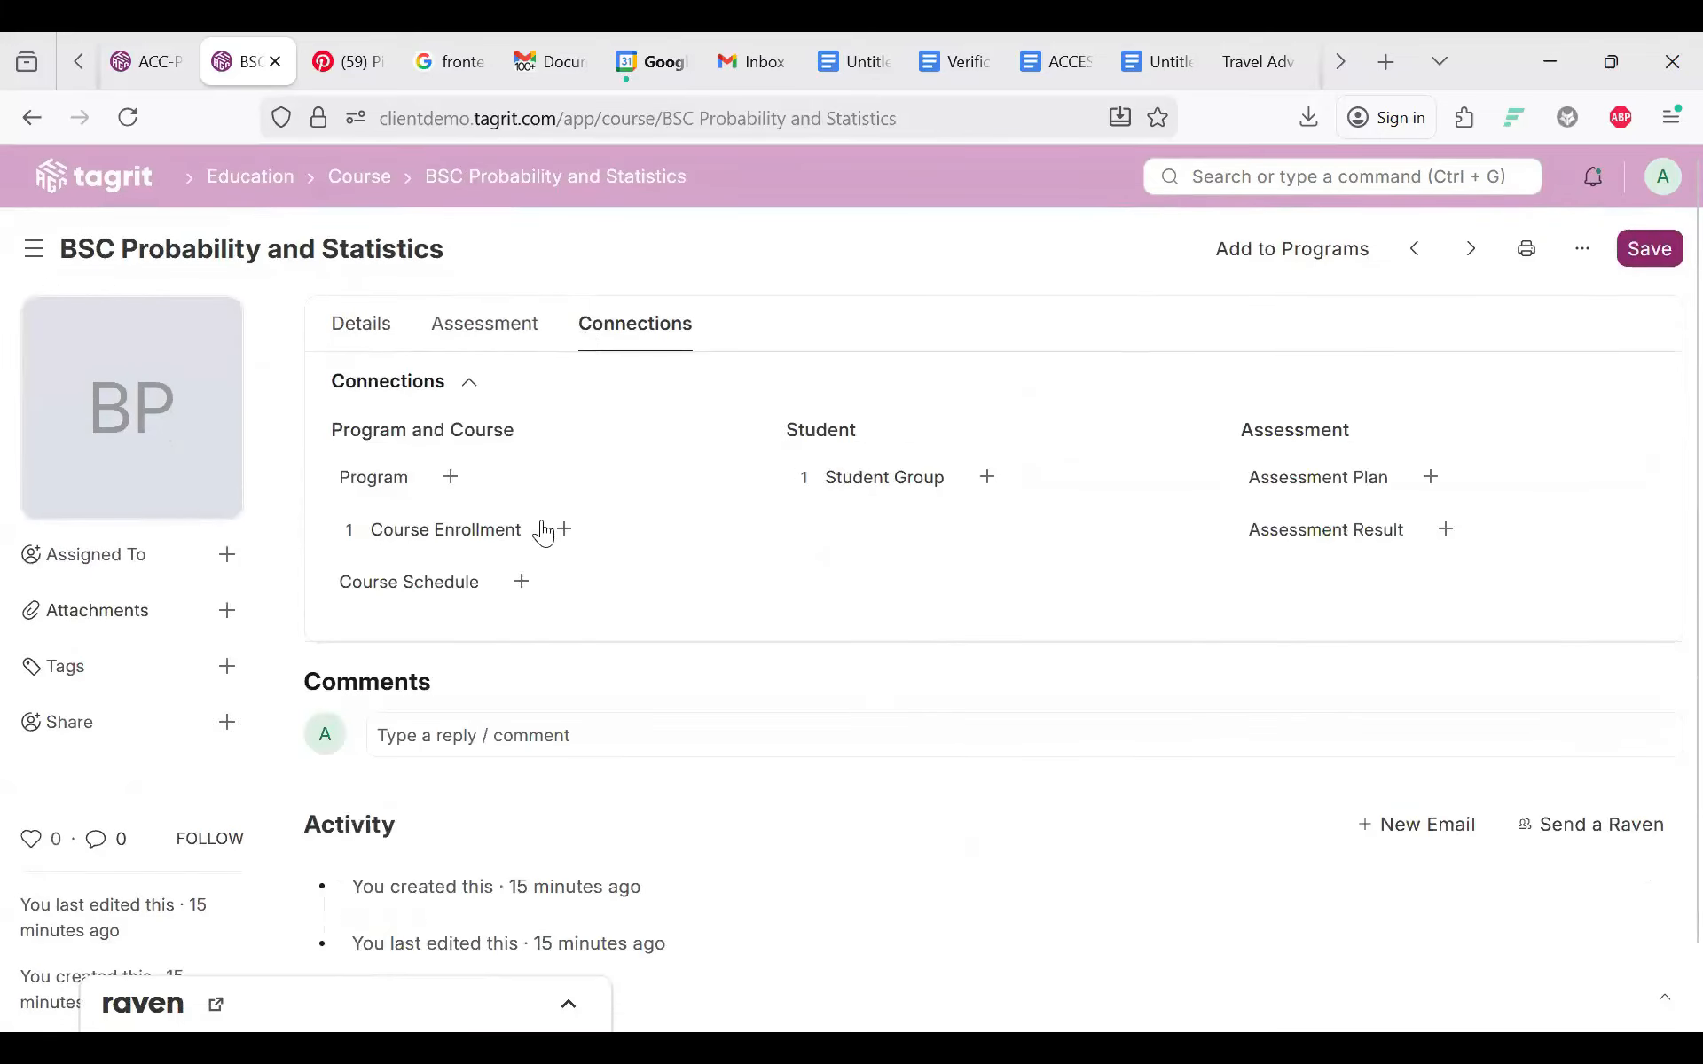
left_click(452, 483)
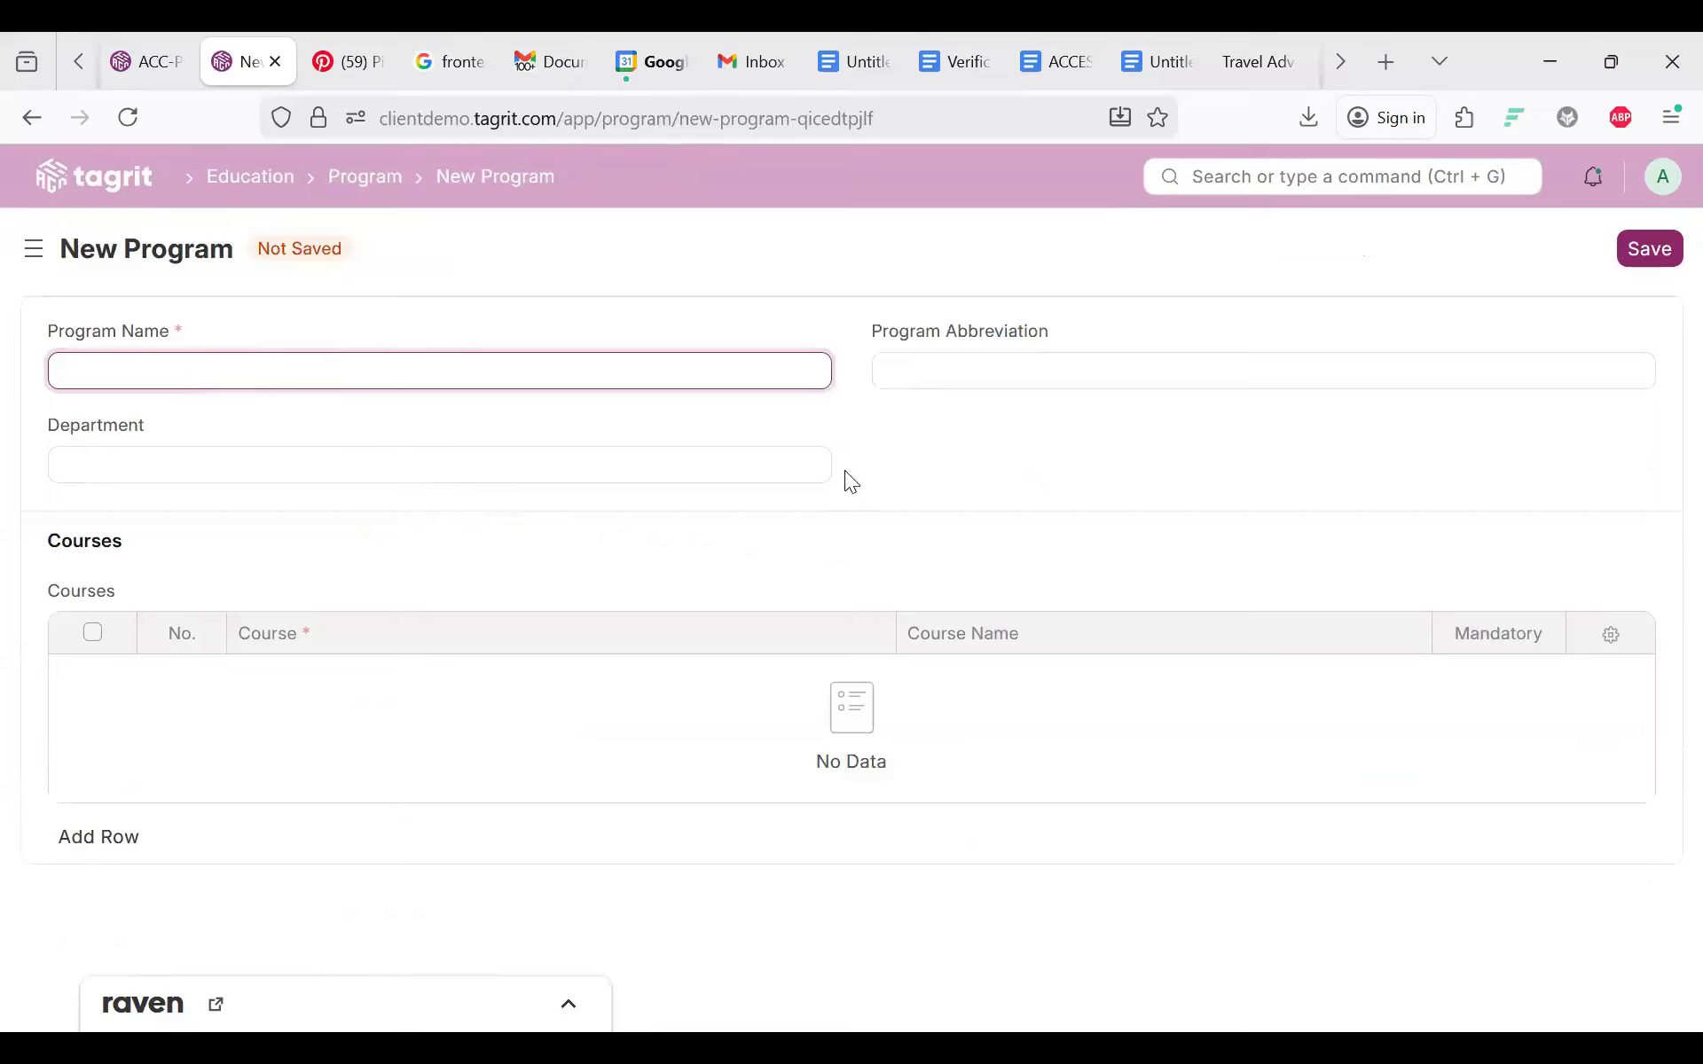
left_click(365, 177)
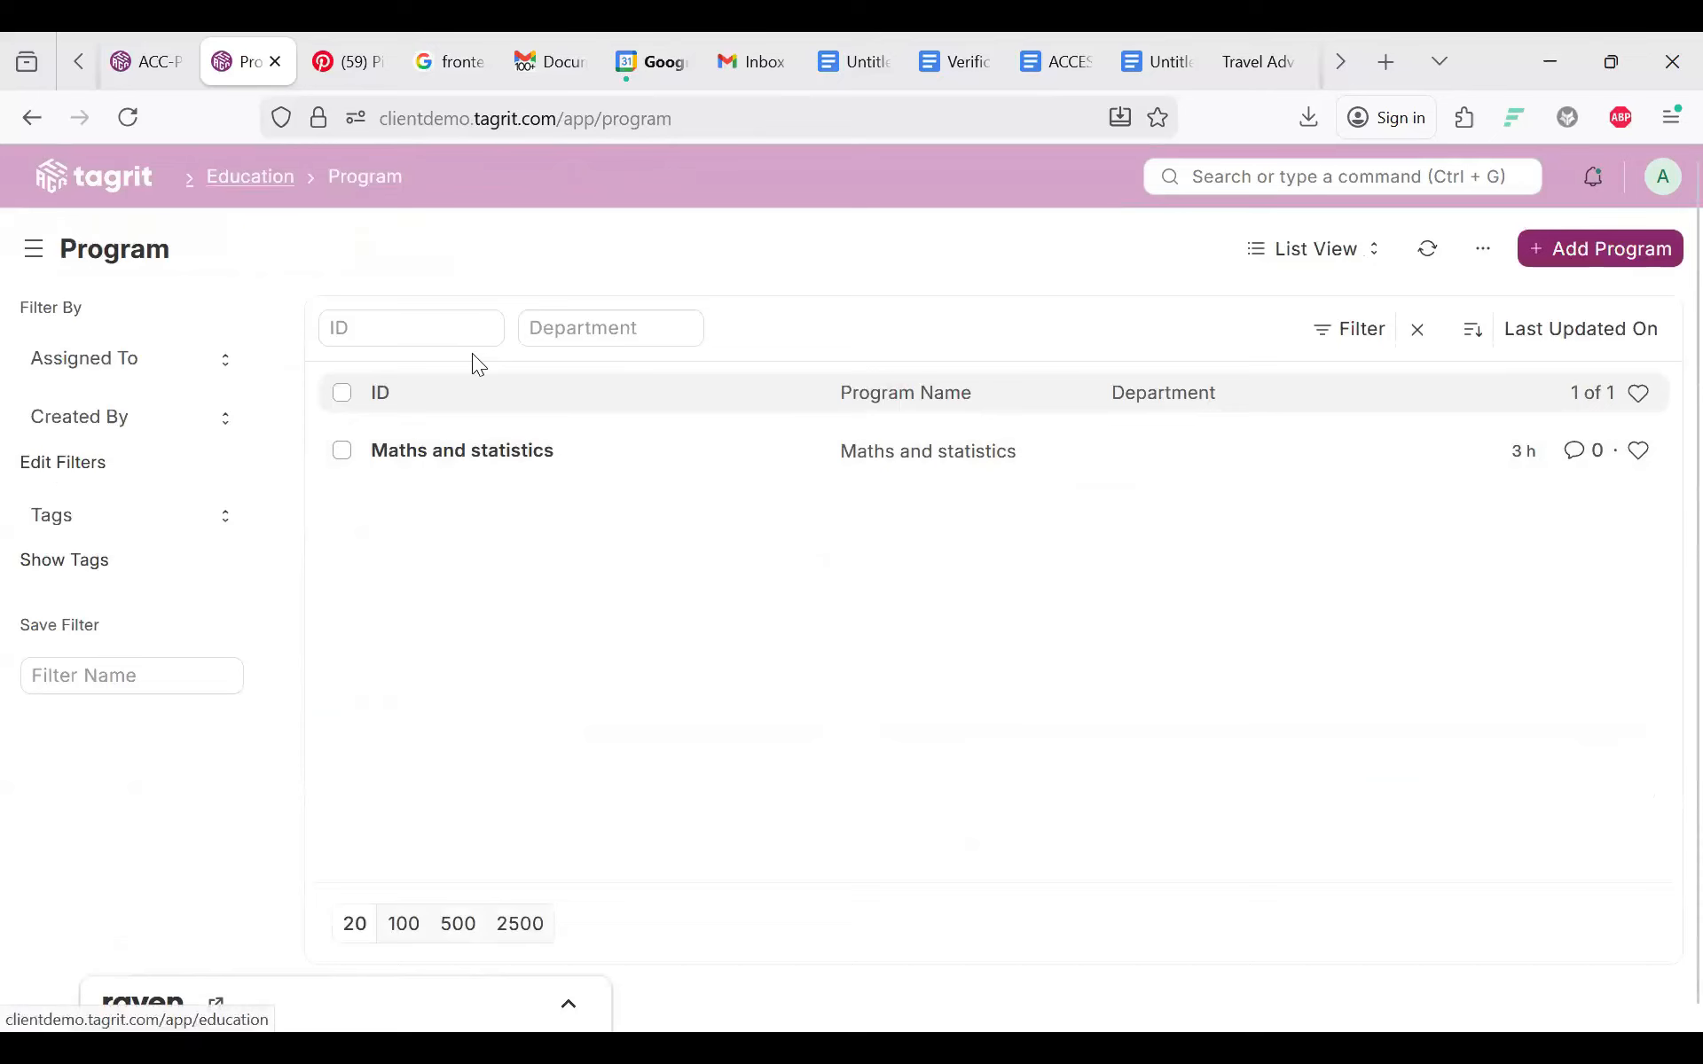
left_click(250, 177)
Step: Reopen the course's Program + link, then open Maths and statistics from the program list
scroll(918, 637, "down", 3)
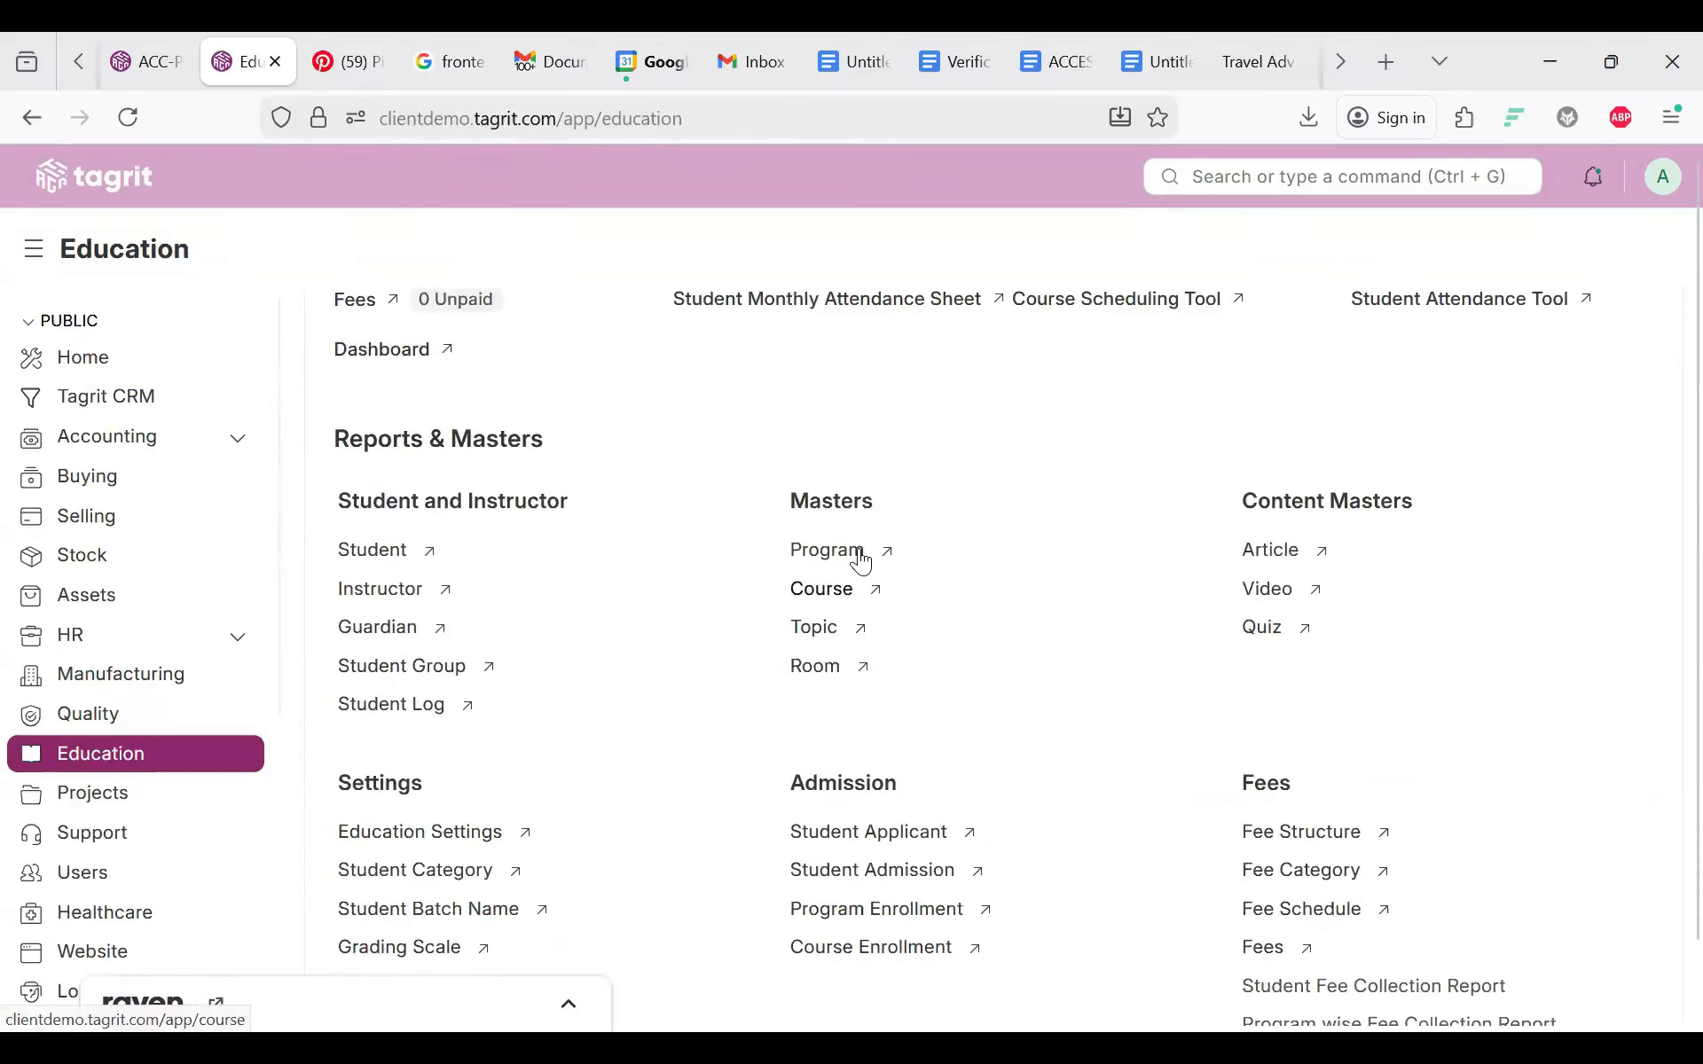
left_click(830, 589)
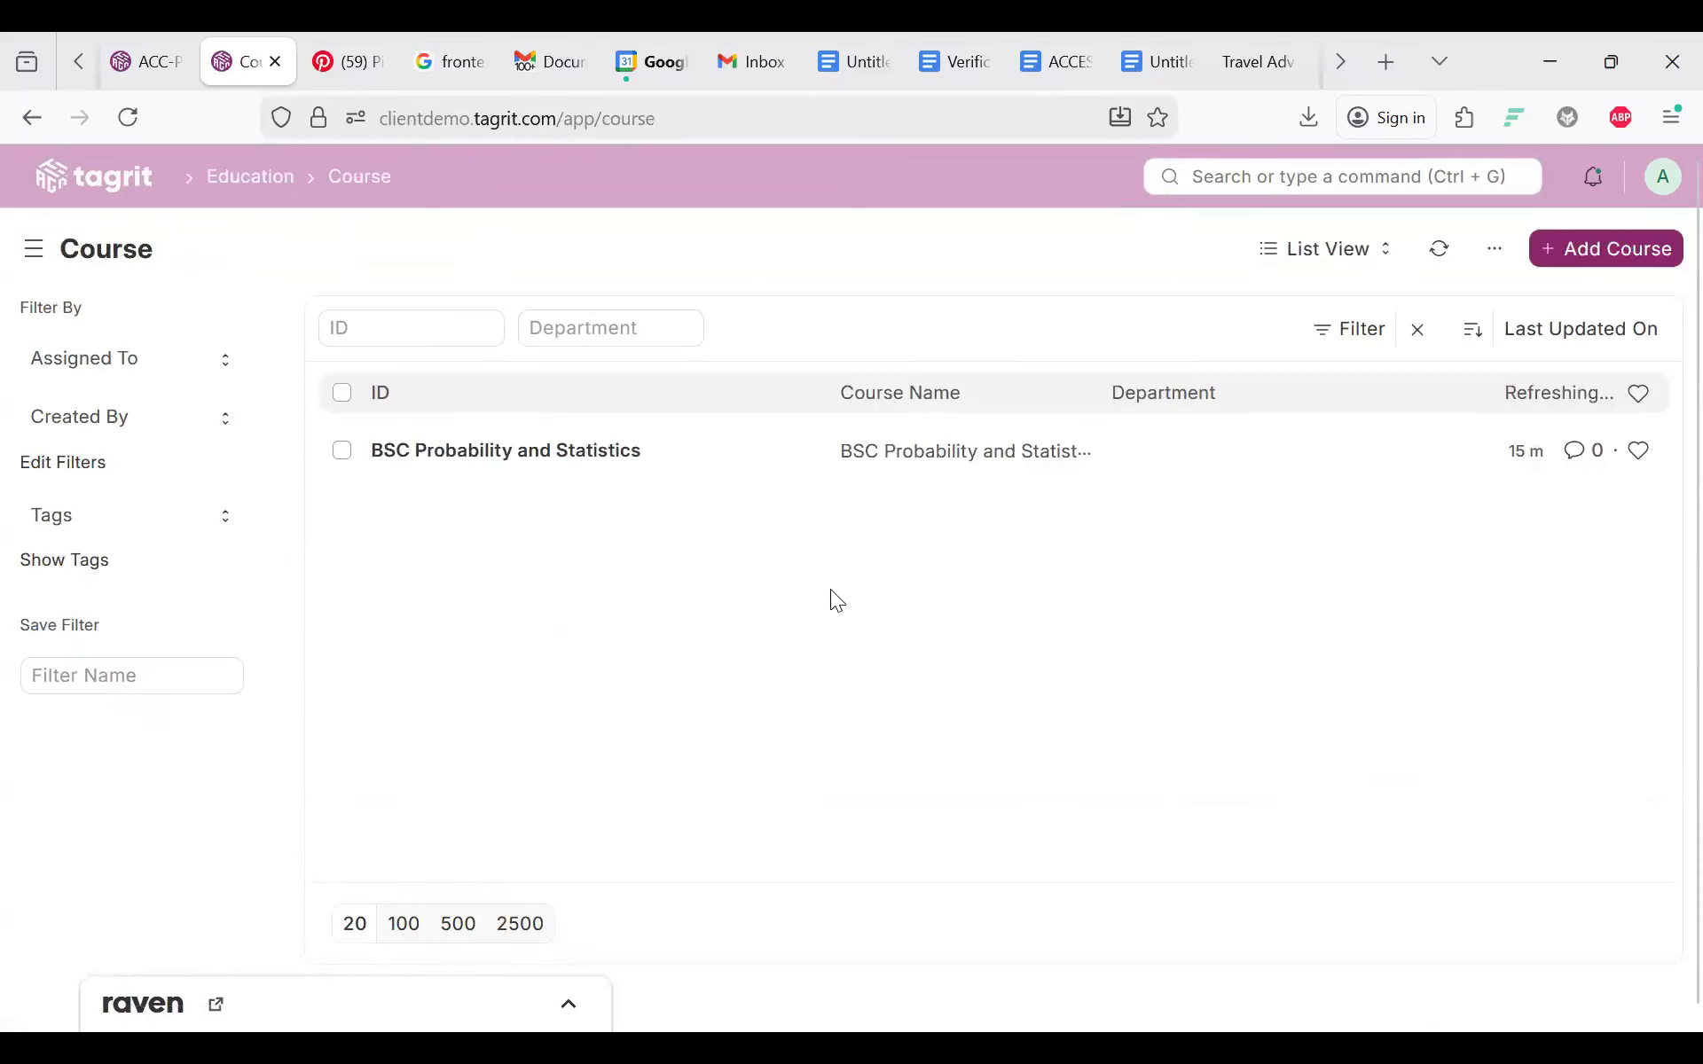
left_click(549, 454)
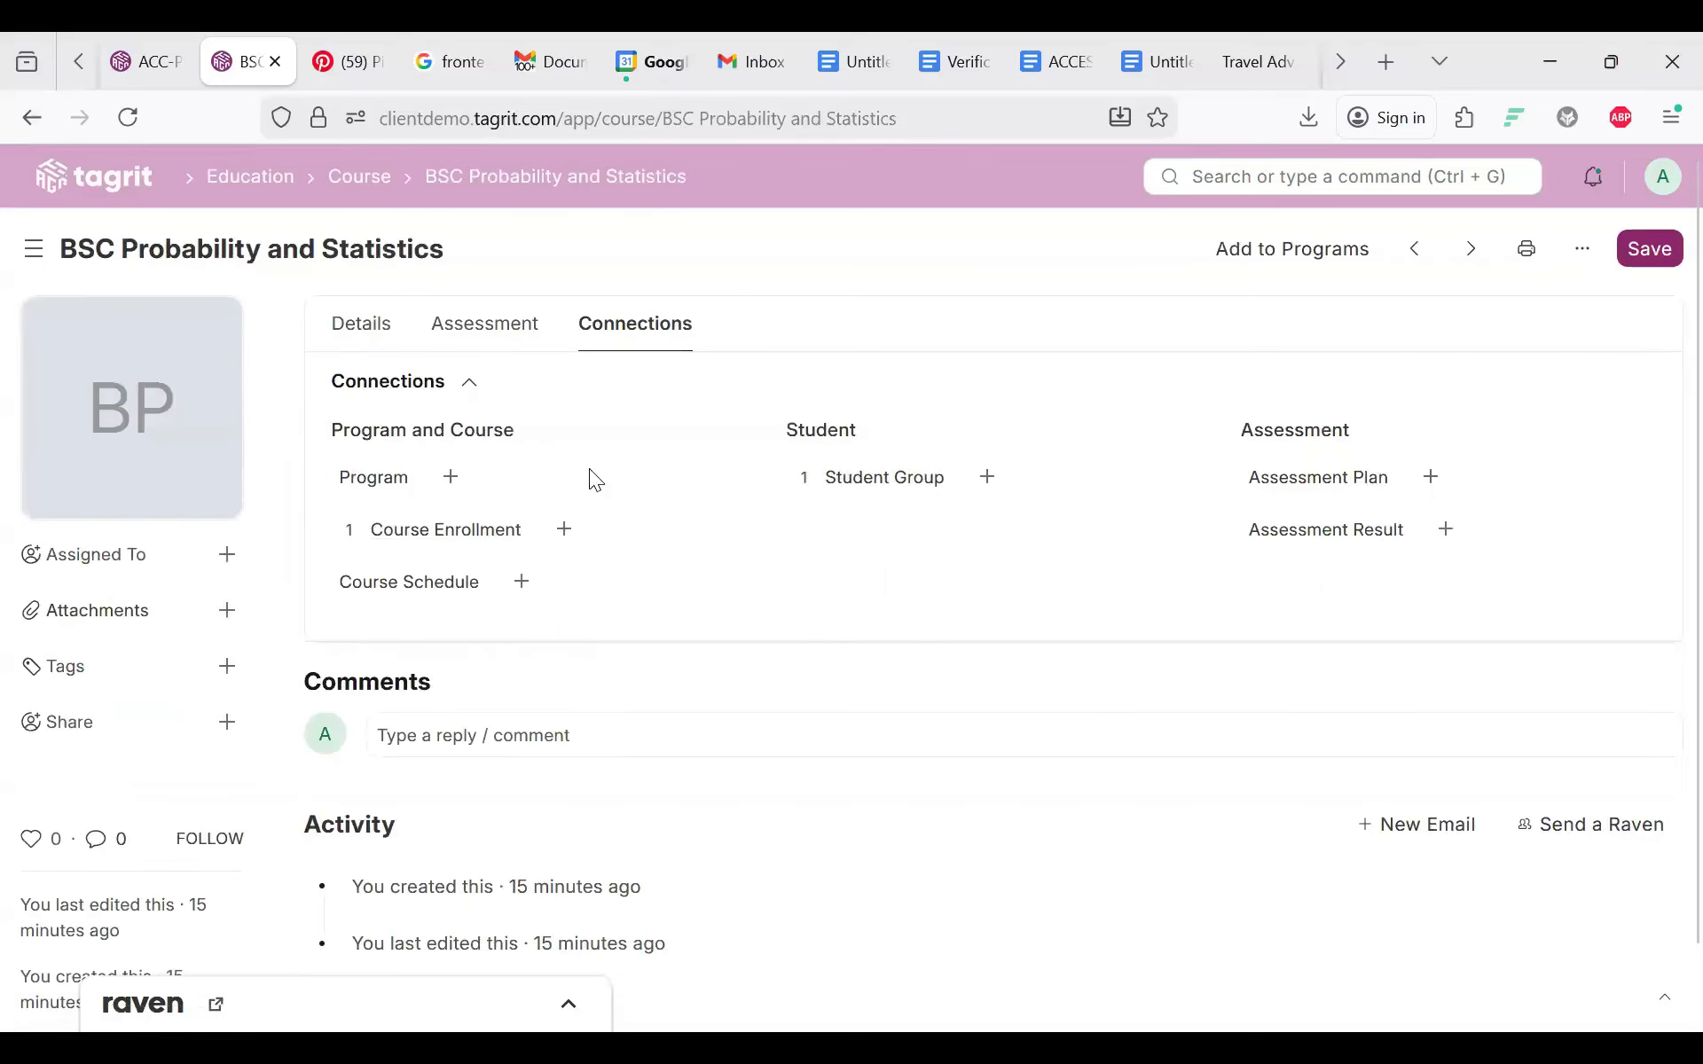
left_click(451, 477)
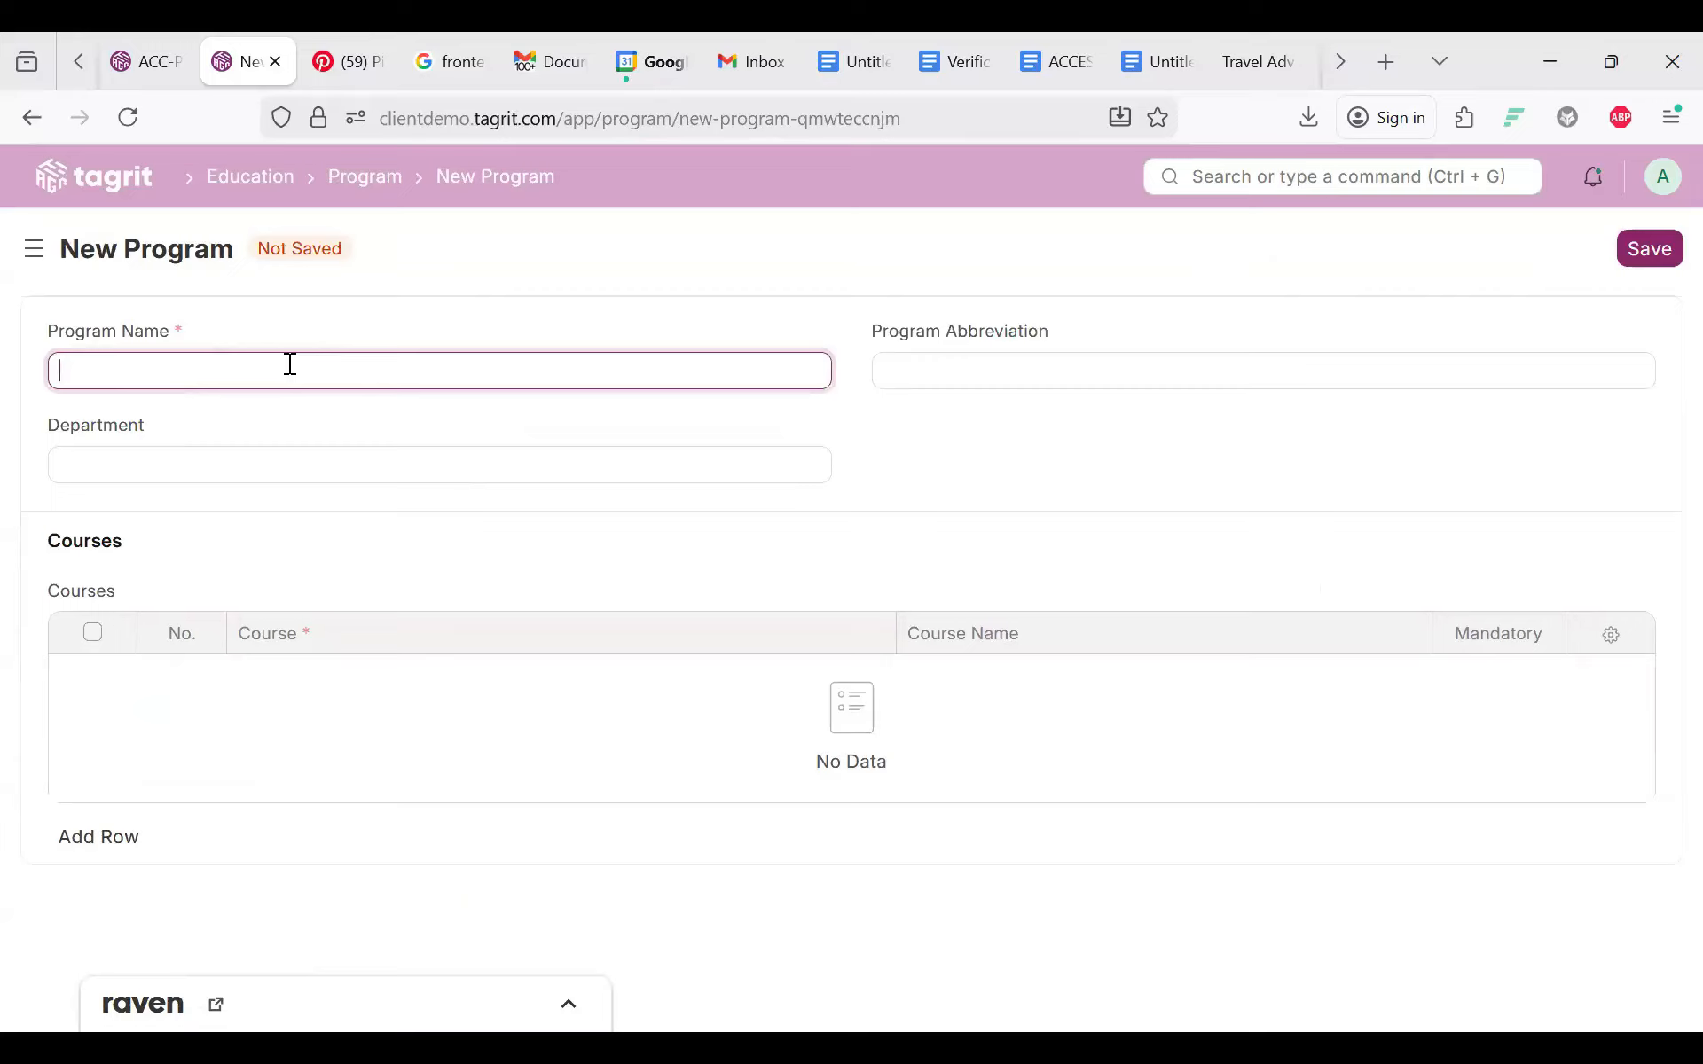
left_click(364, 176)
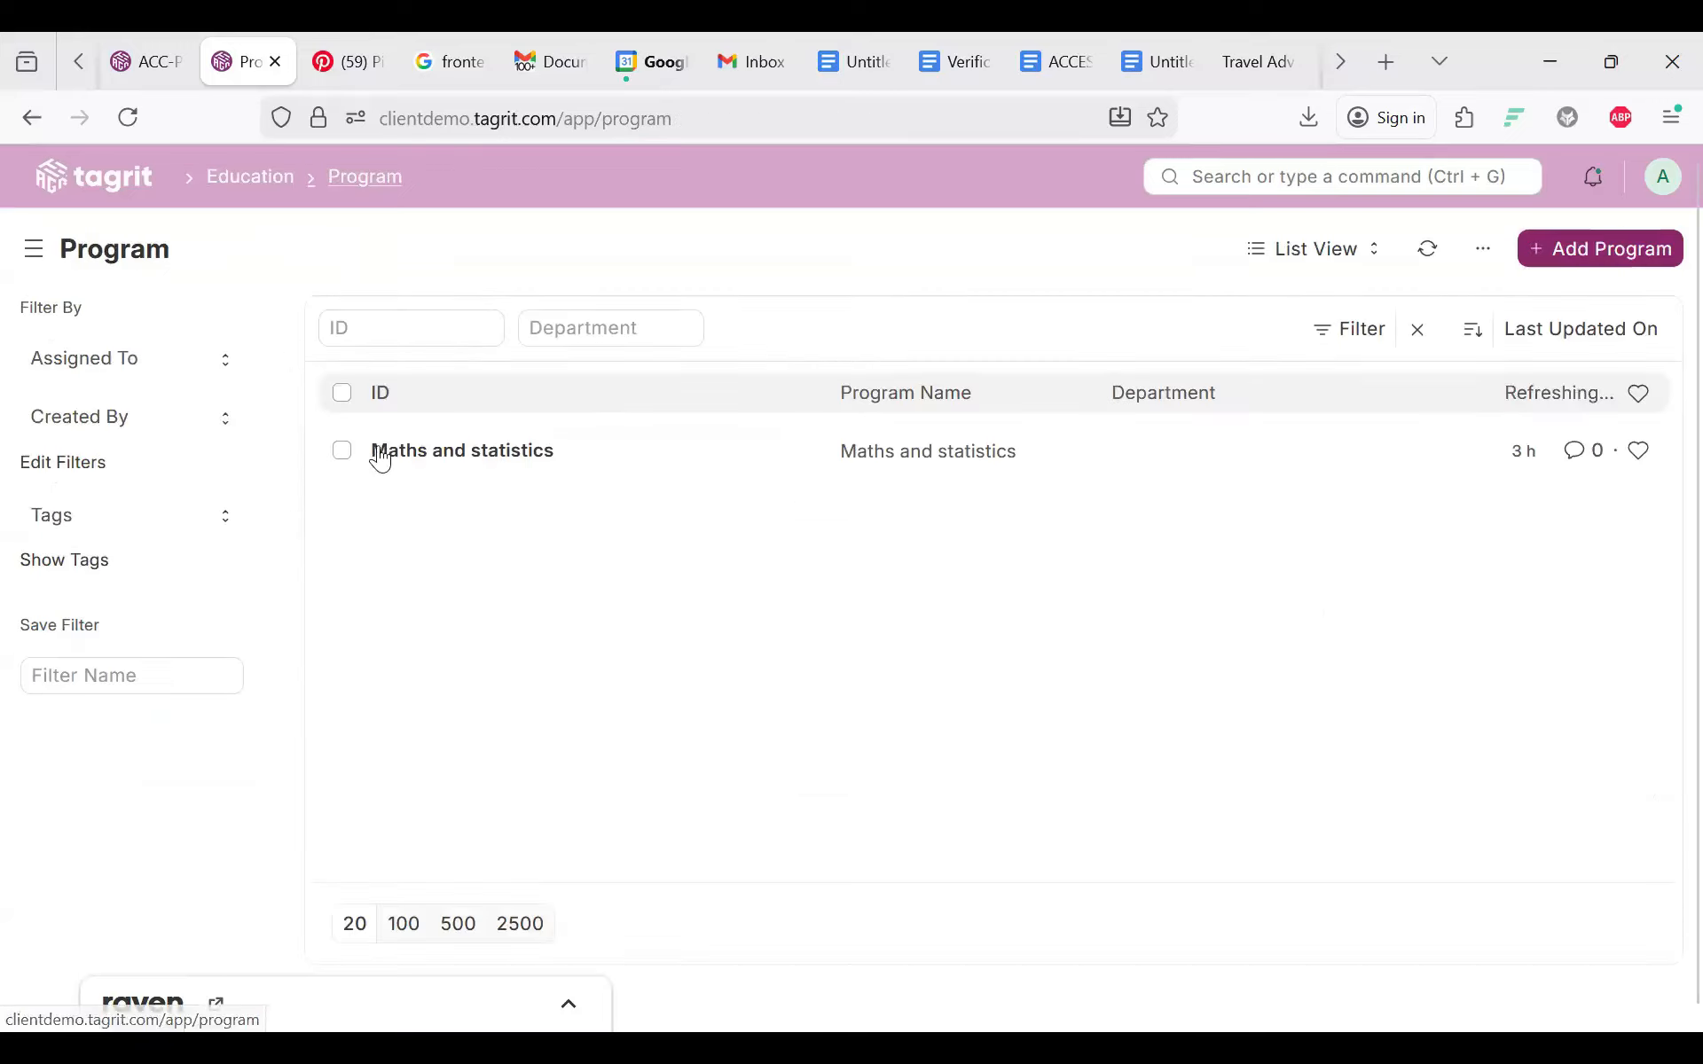
left_click(379, 456)
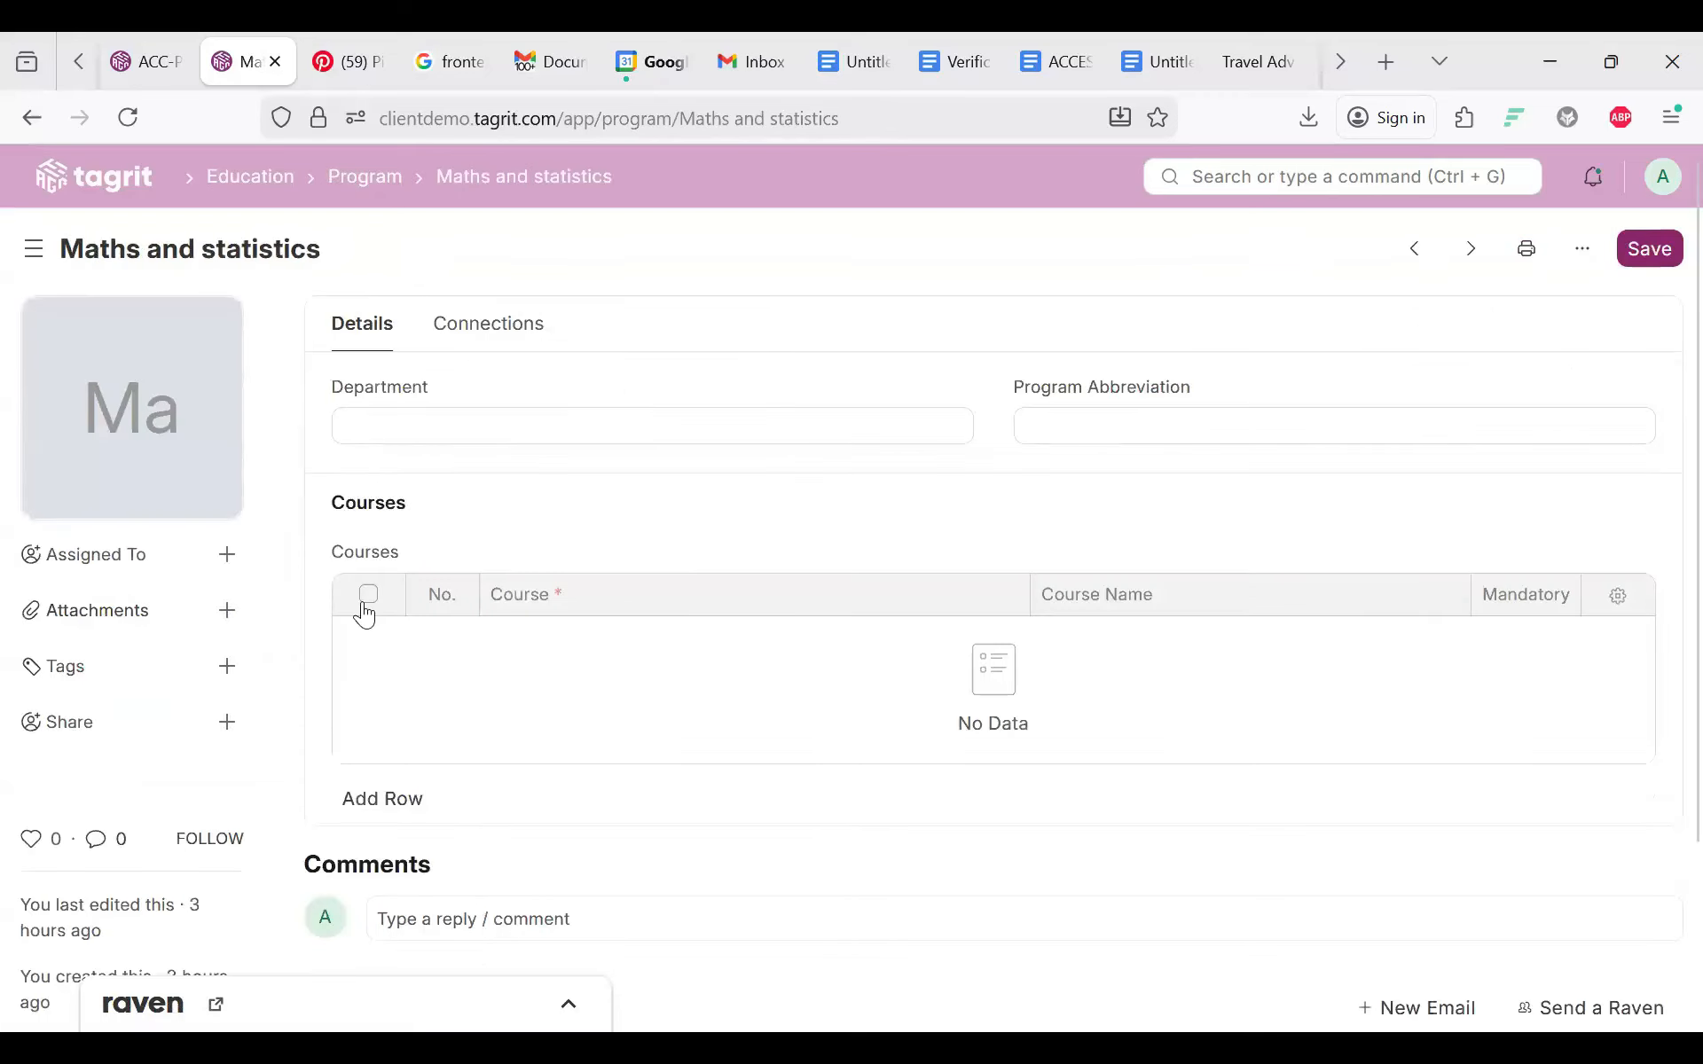
Step: Look over the Maths and statistics program's linked records, including a new student group form
left_click(488, 325)
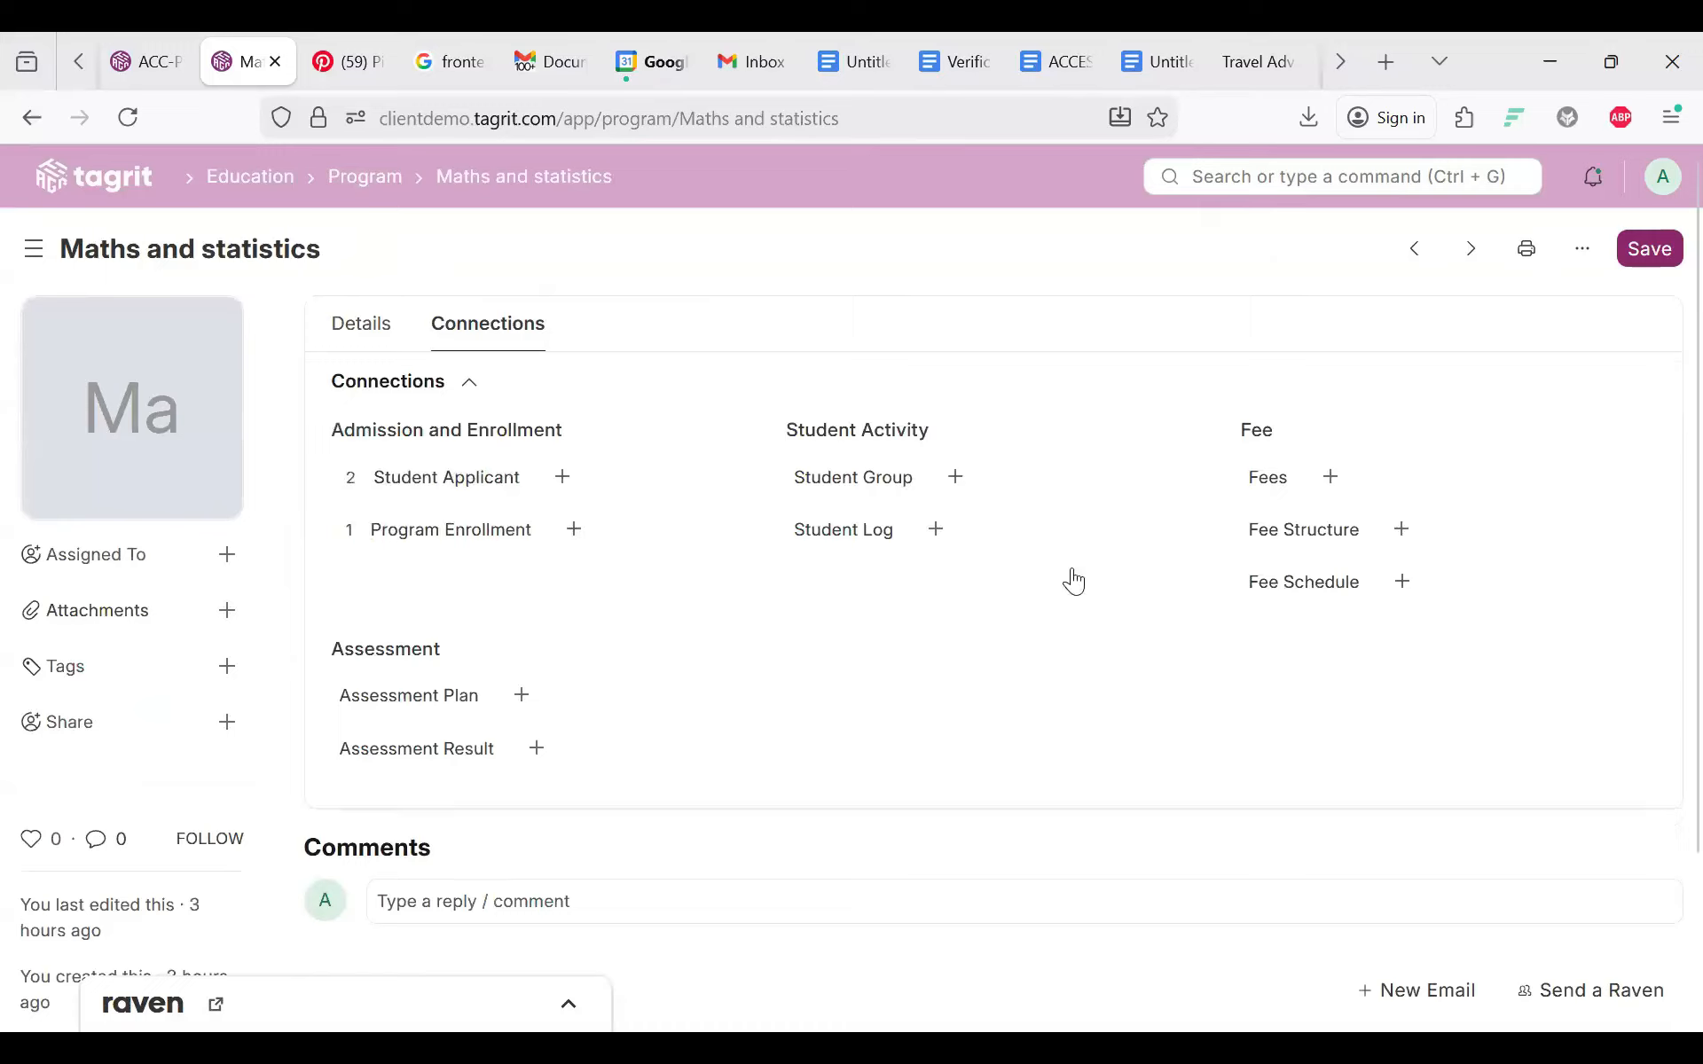
scroll(577, 593, "down", 2)
scroll(578, 593, "up", 2)
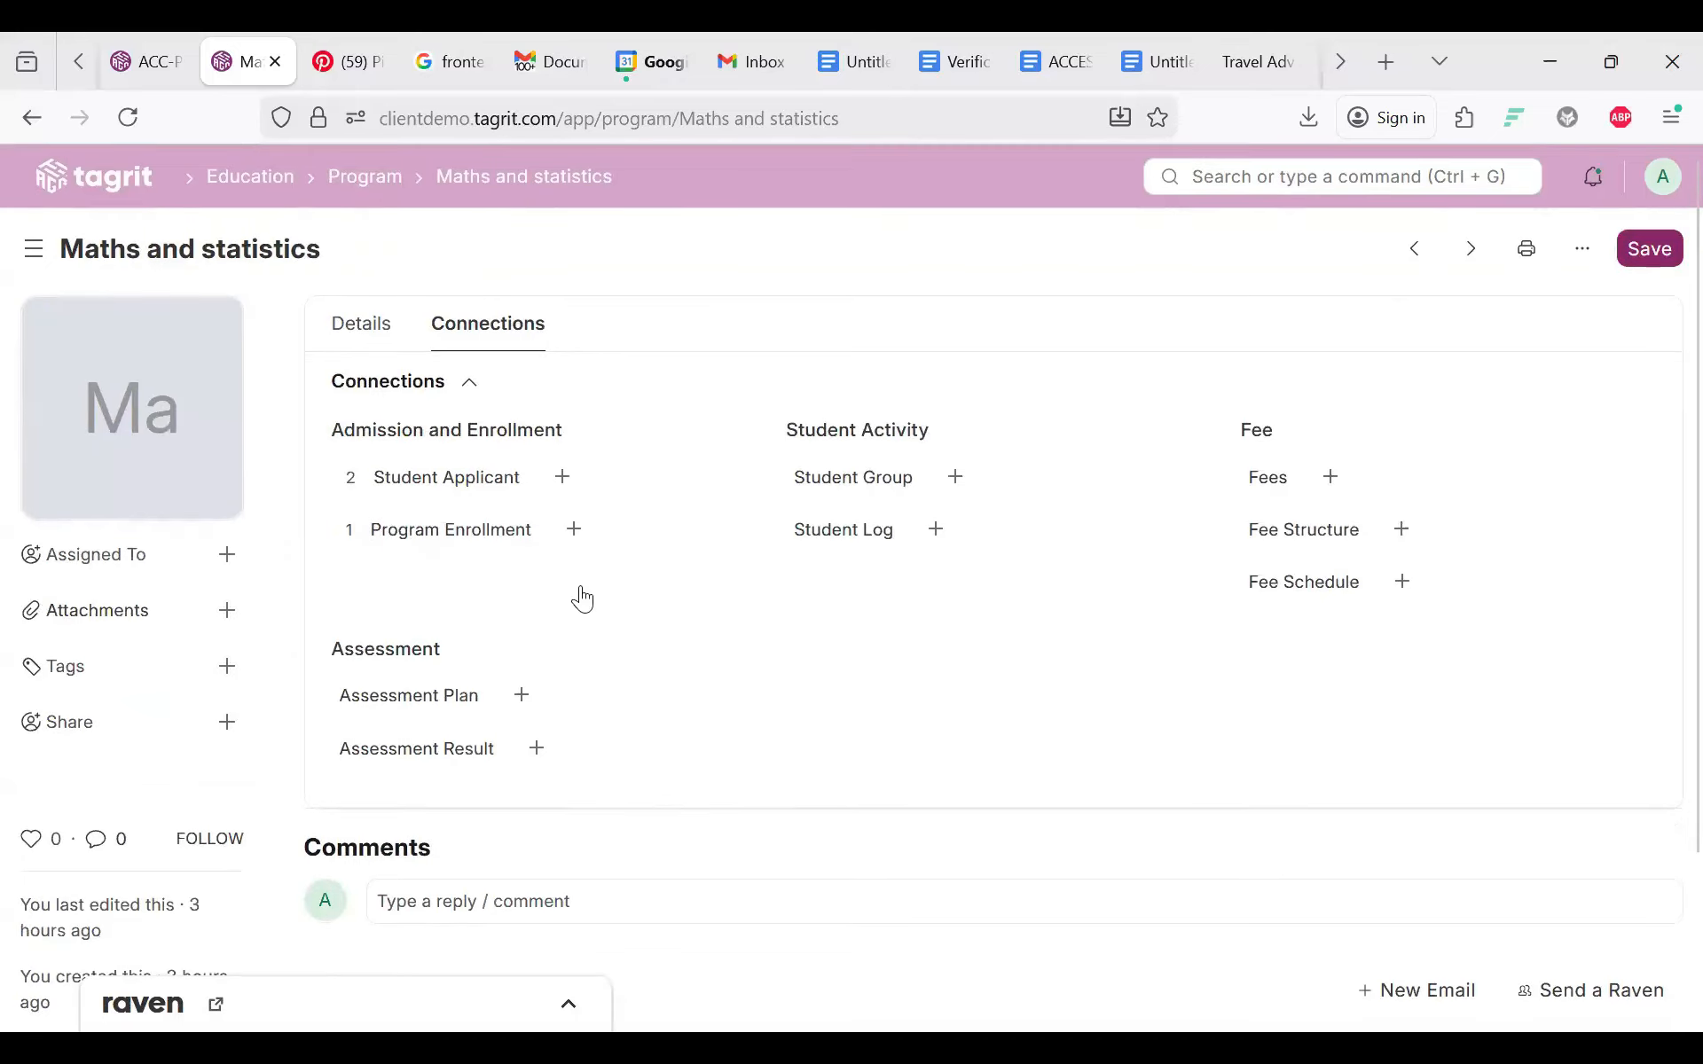
left_click(956, 478)
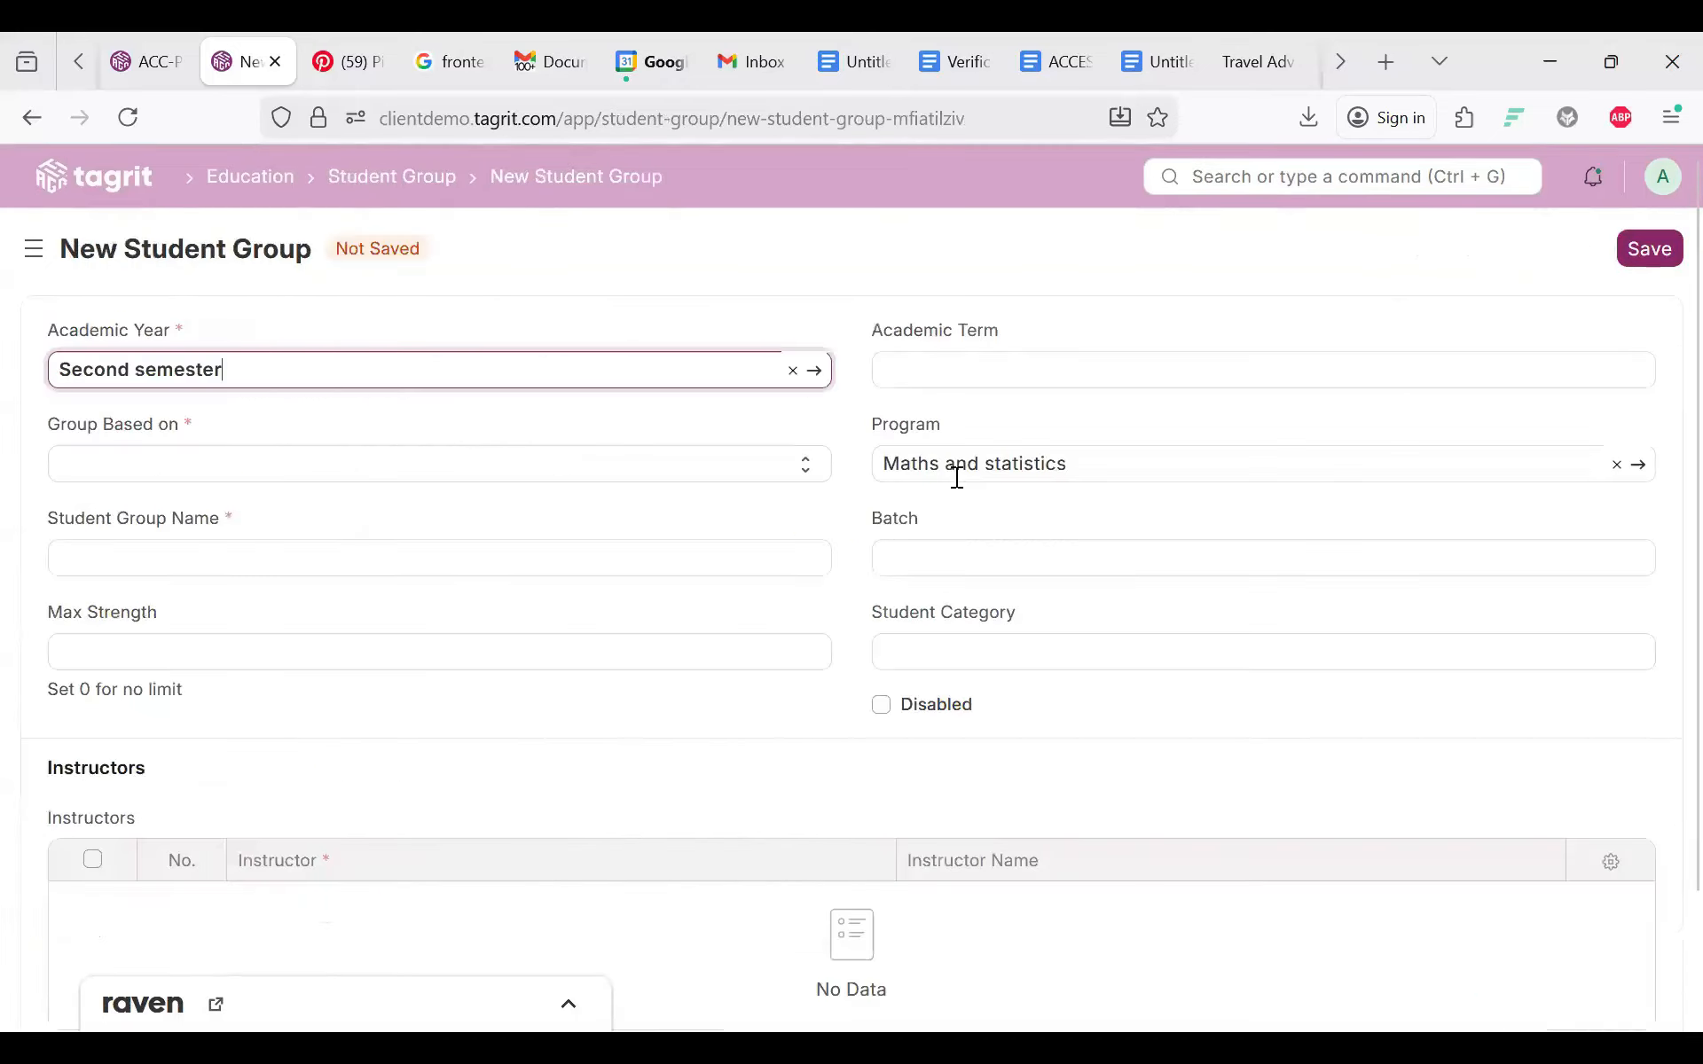
left_click(32, 118)
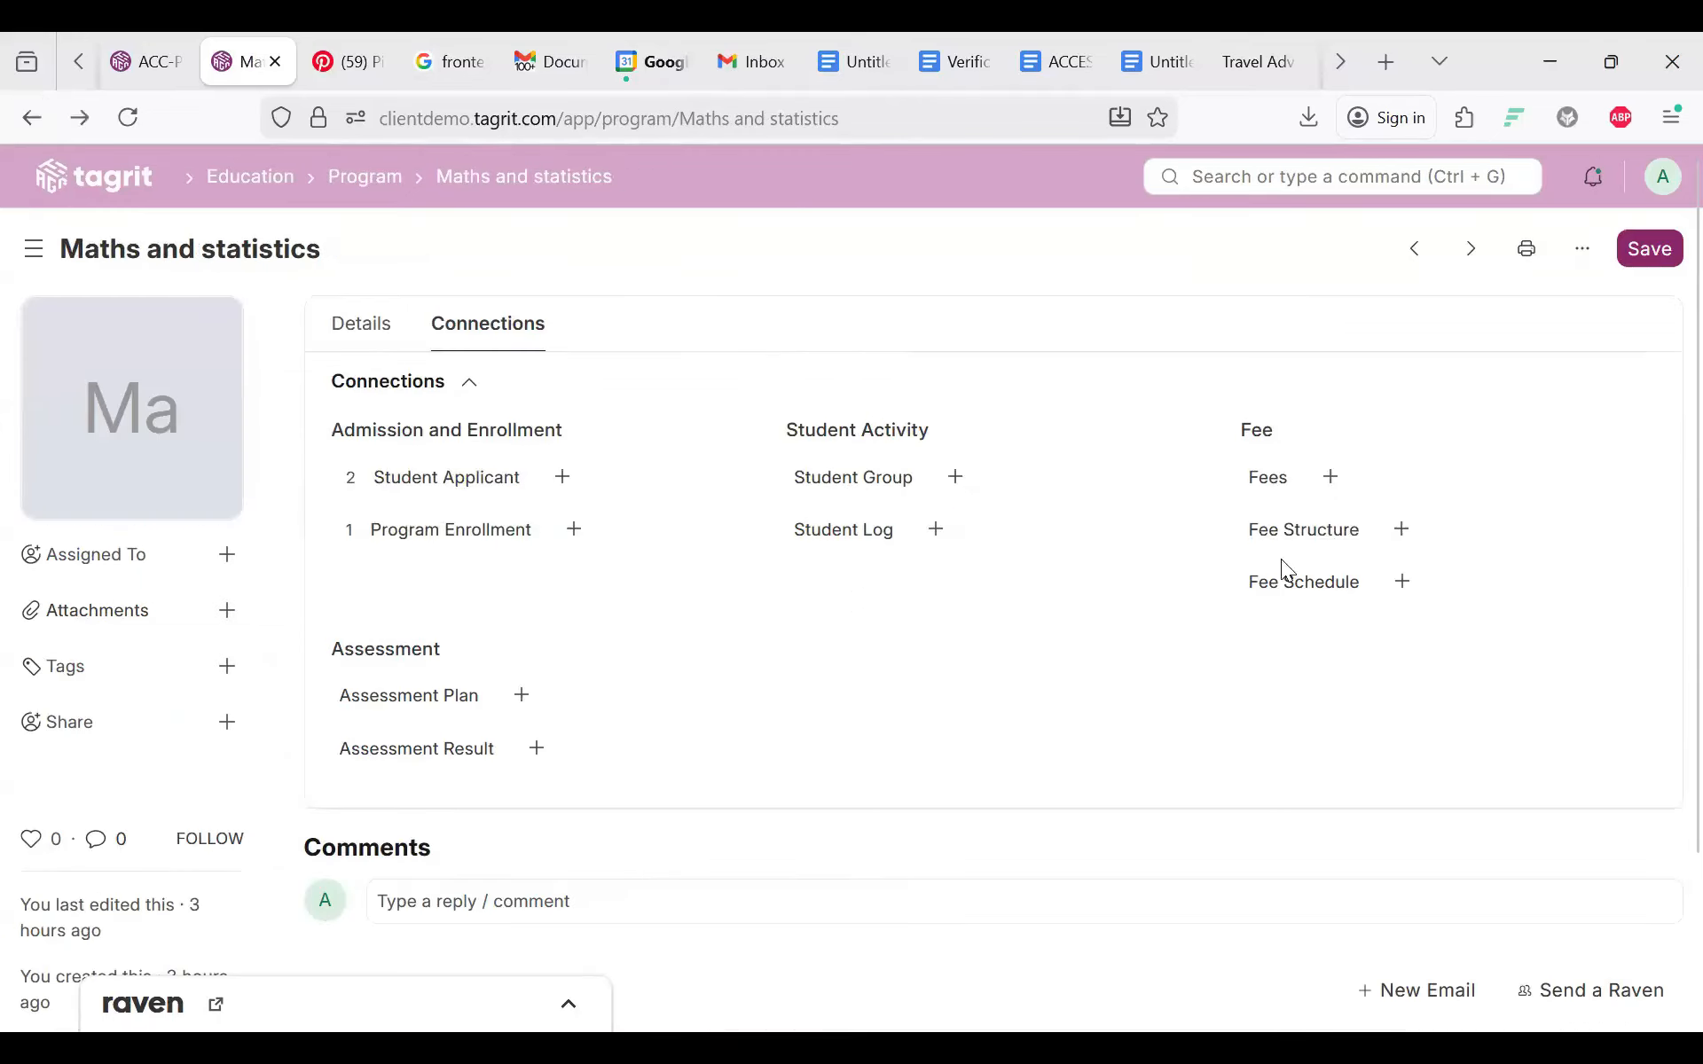
Step: Add BSC Probability and Statistics as a course row in the program's Details
left_click(364, 328)
left_click(1071, 427)
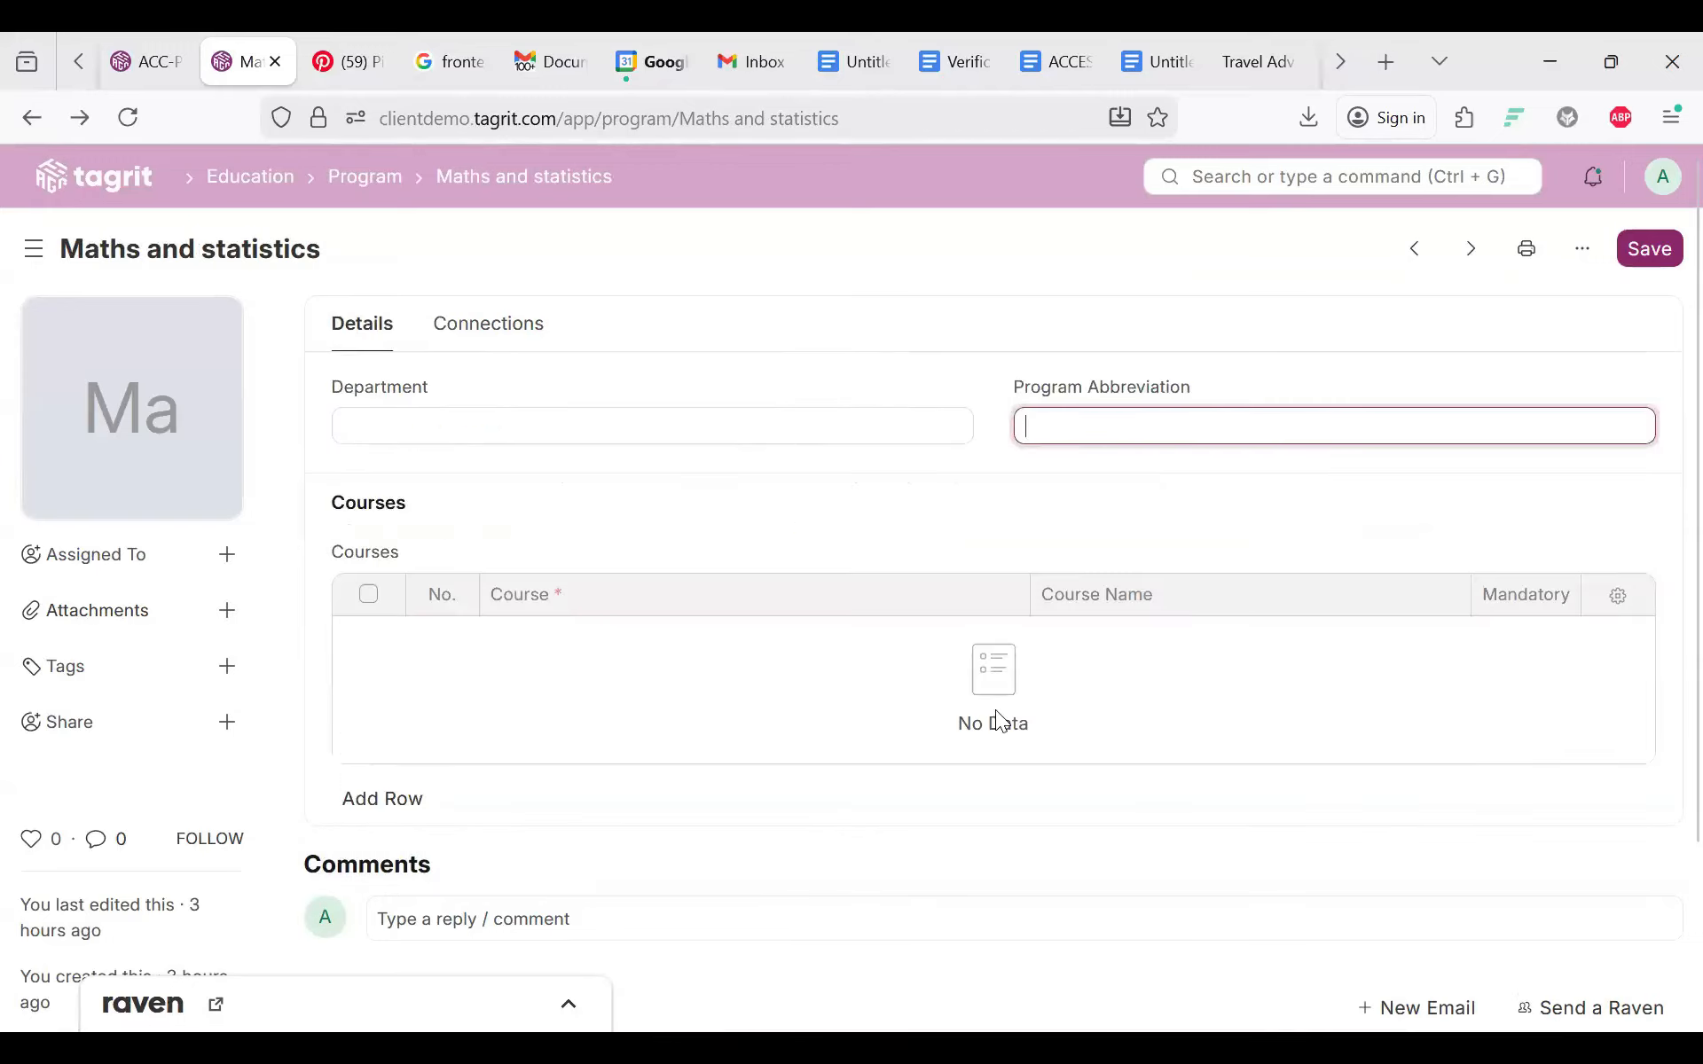
left_click(385, 798)
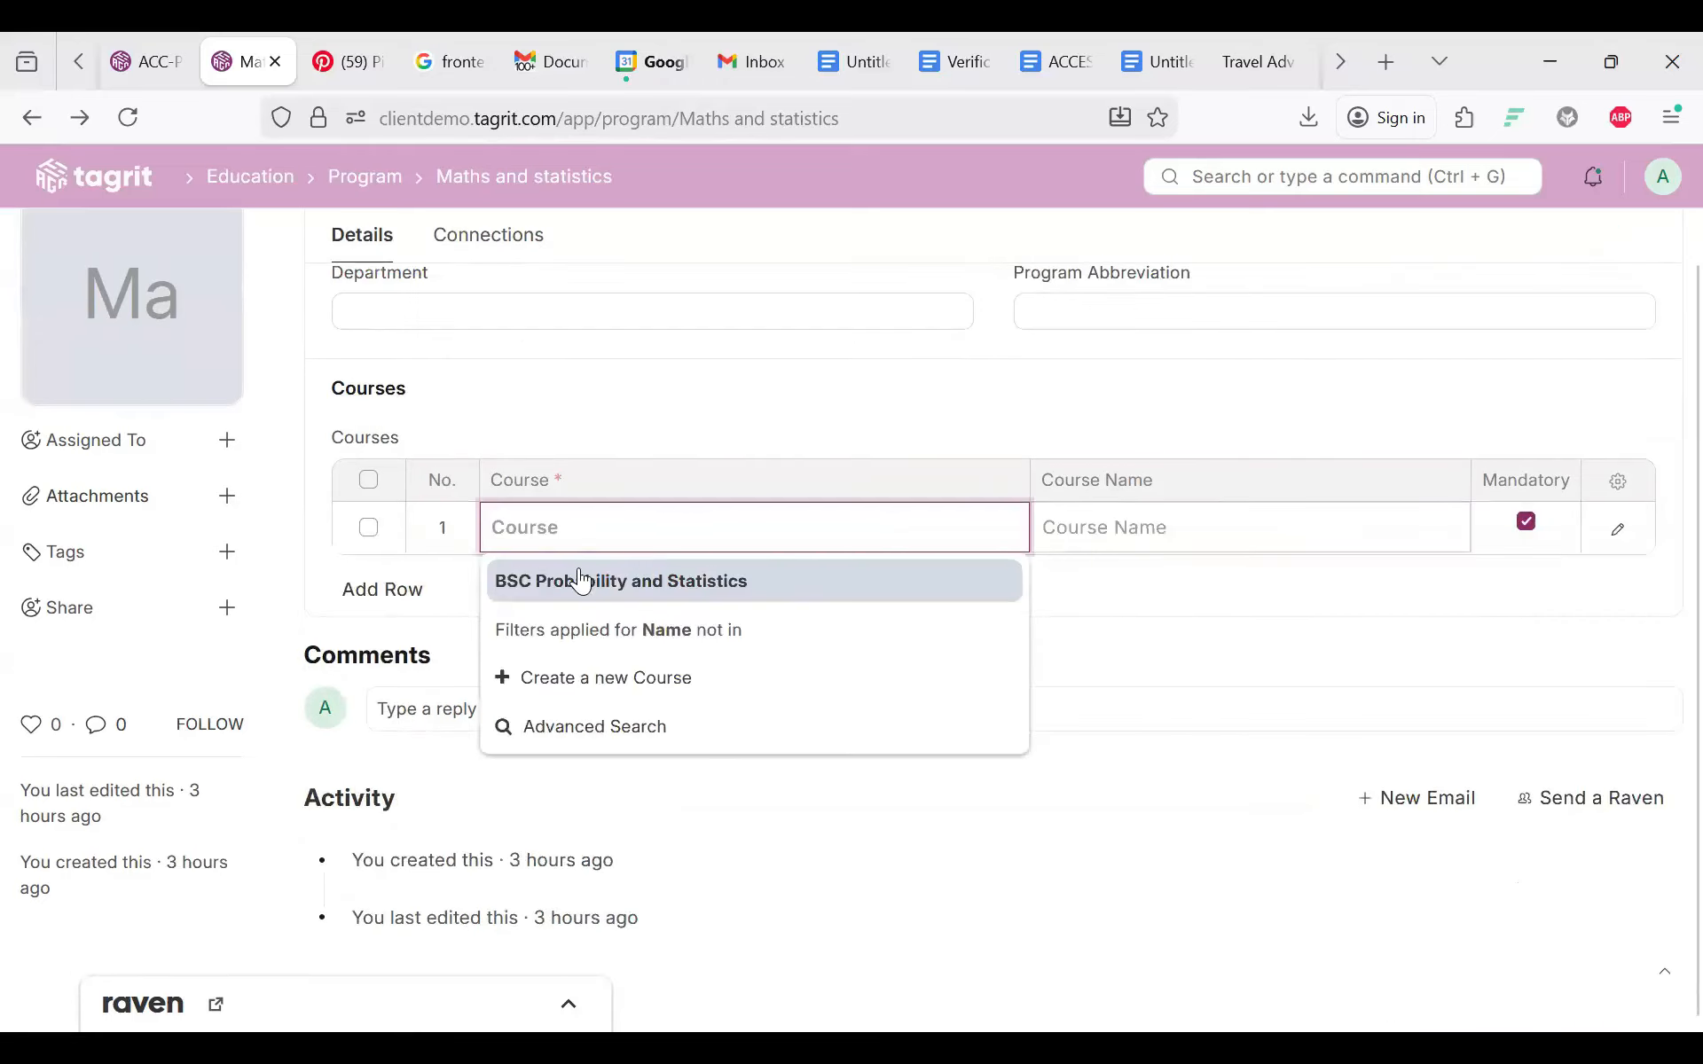
left_click(566, 584)
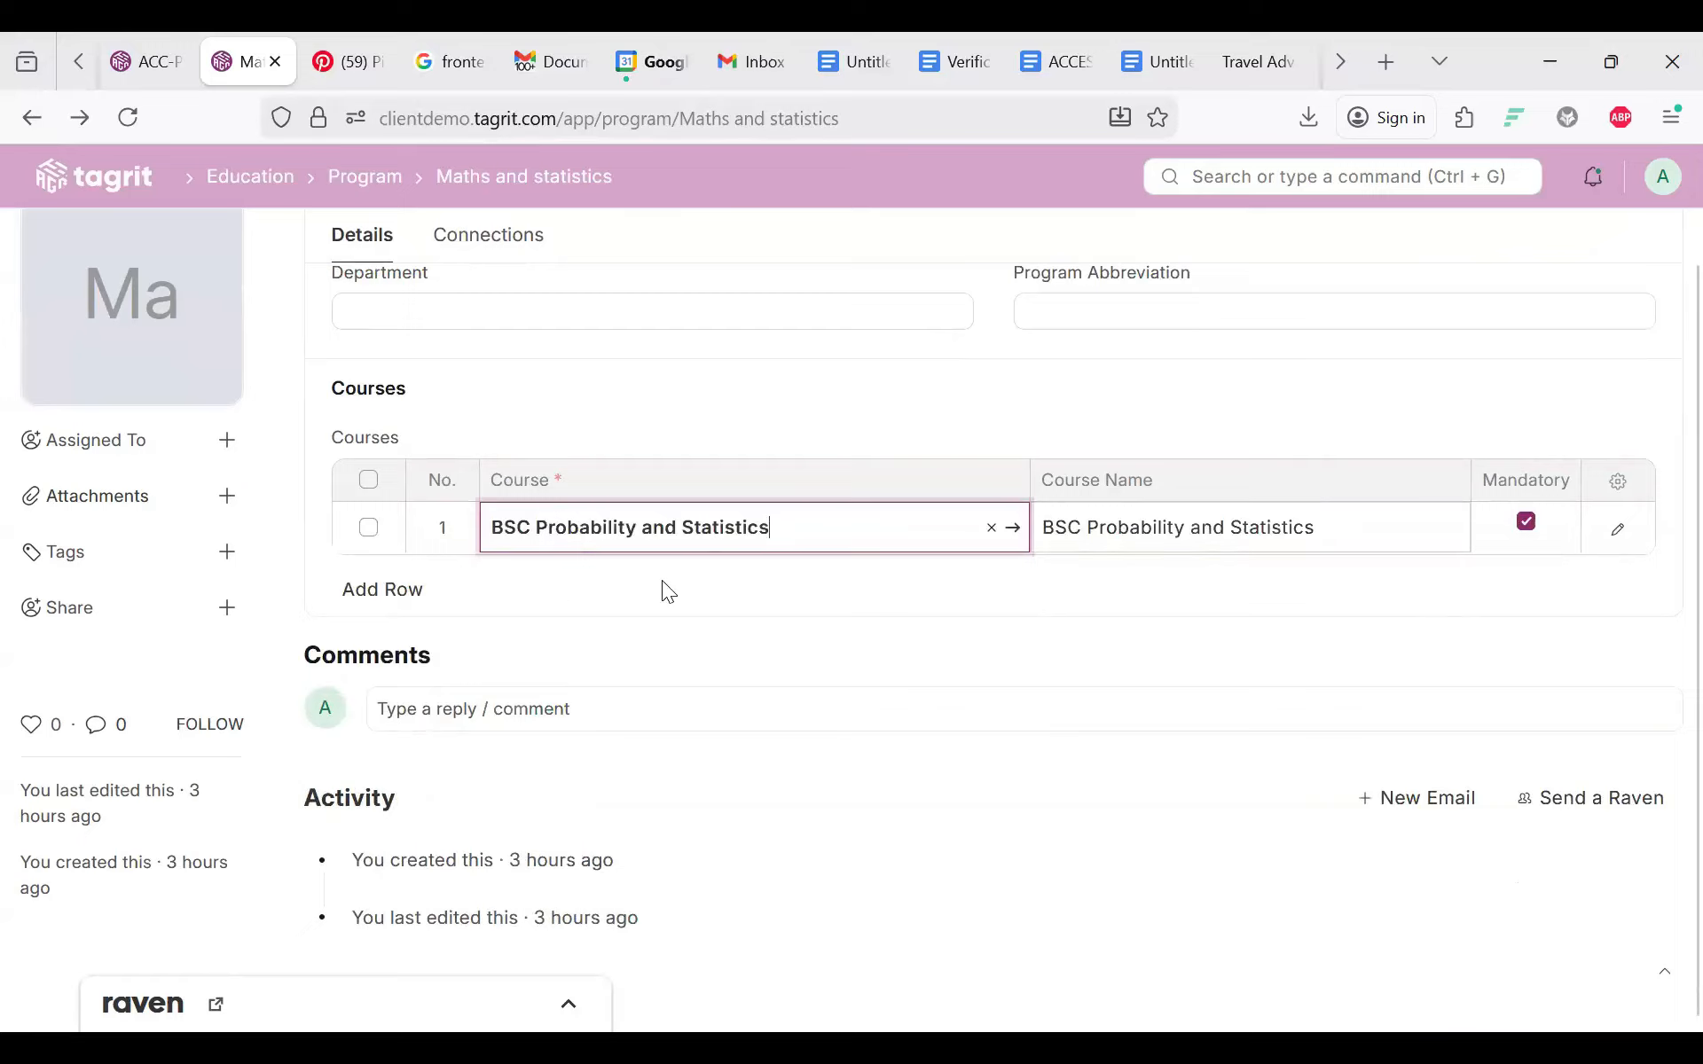
Step: Set the program's department to All Departments and save it
scroll(662, 581, "up", 2)
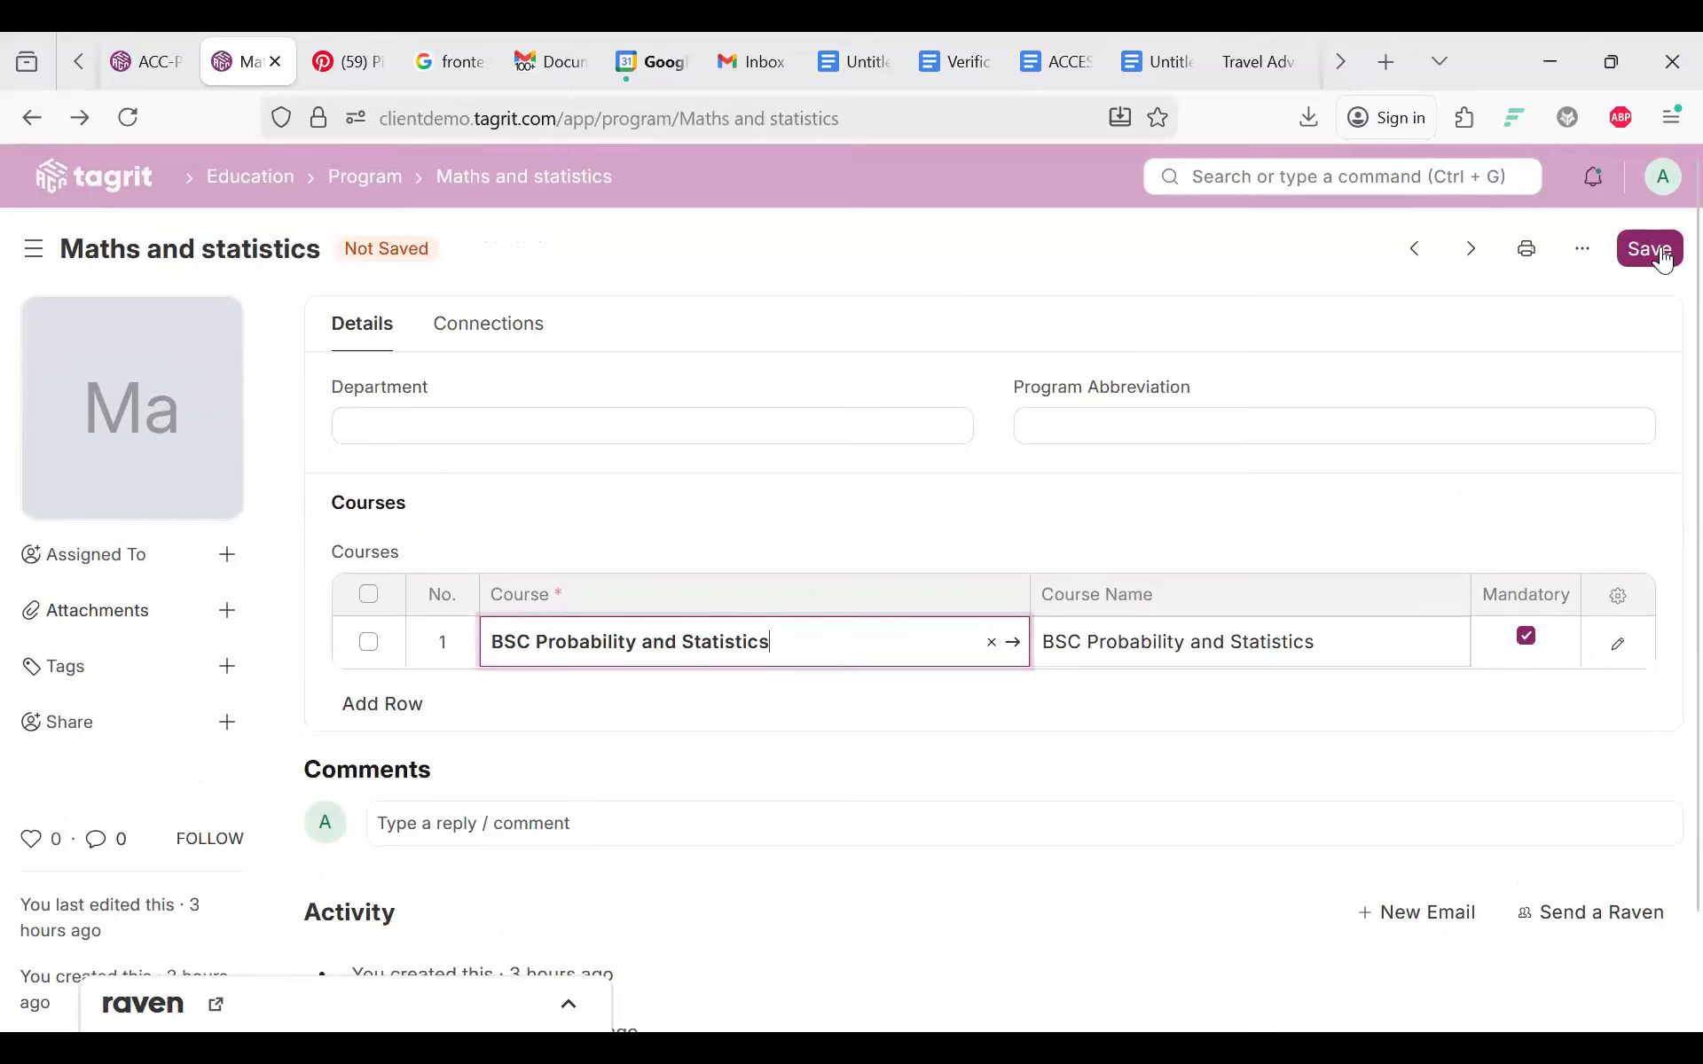
left_click(556, 421)
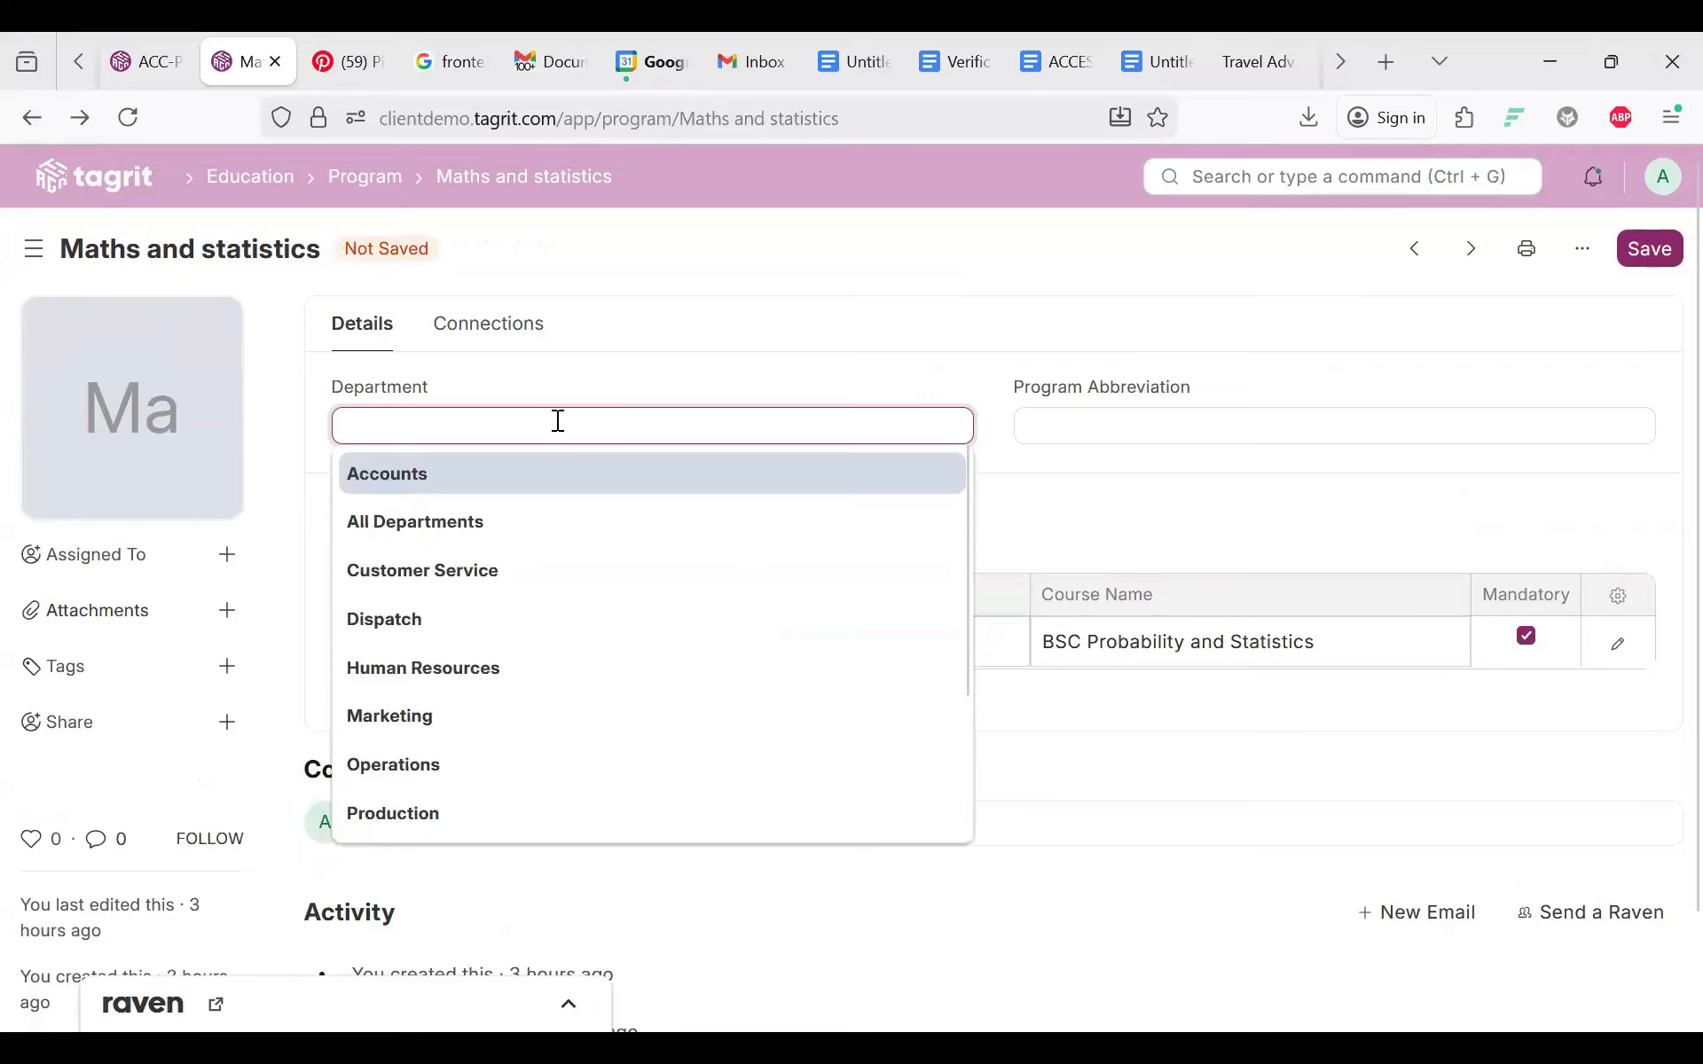
scroll(445, 758, "down", 2)
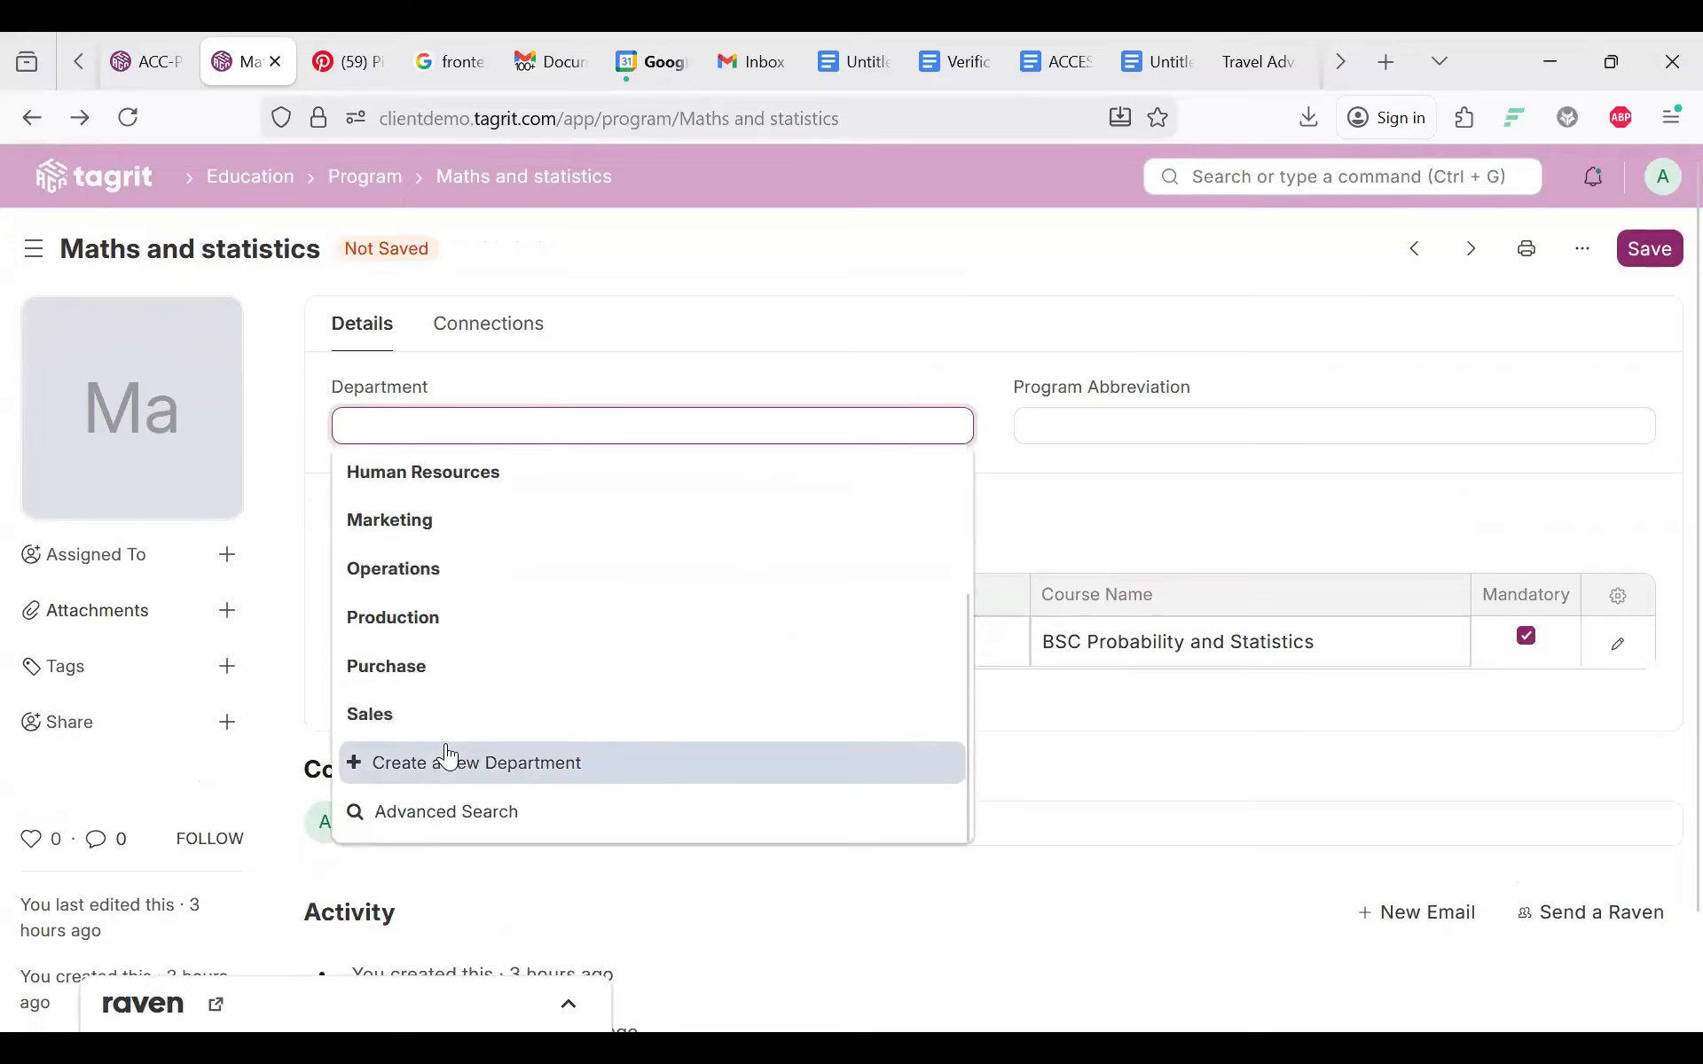
scroll(522, 740, "up", 3)
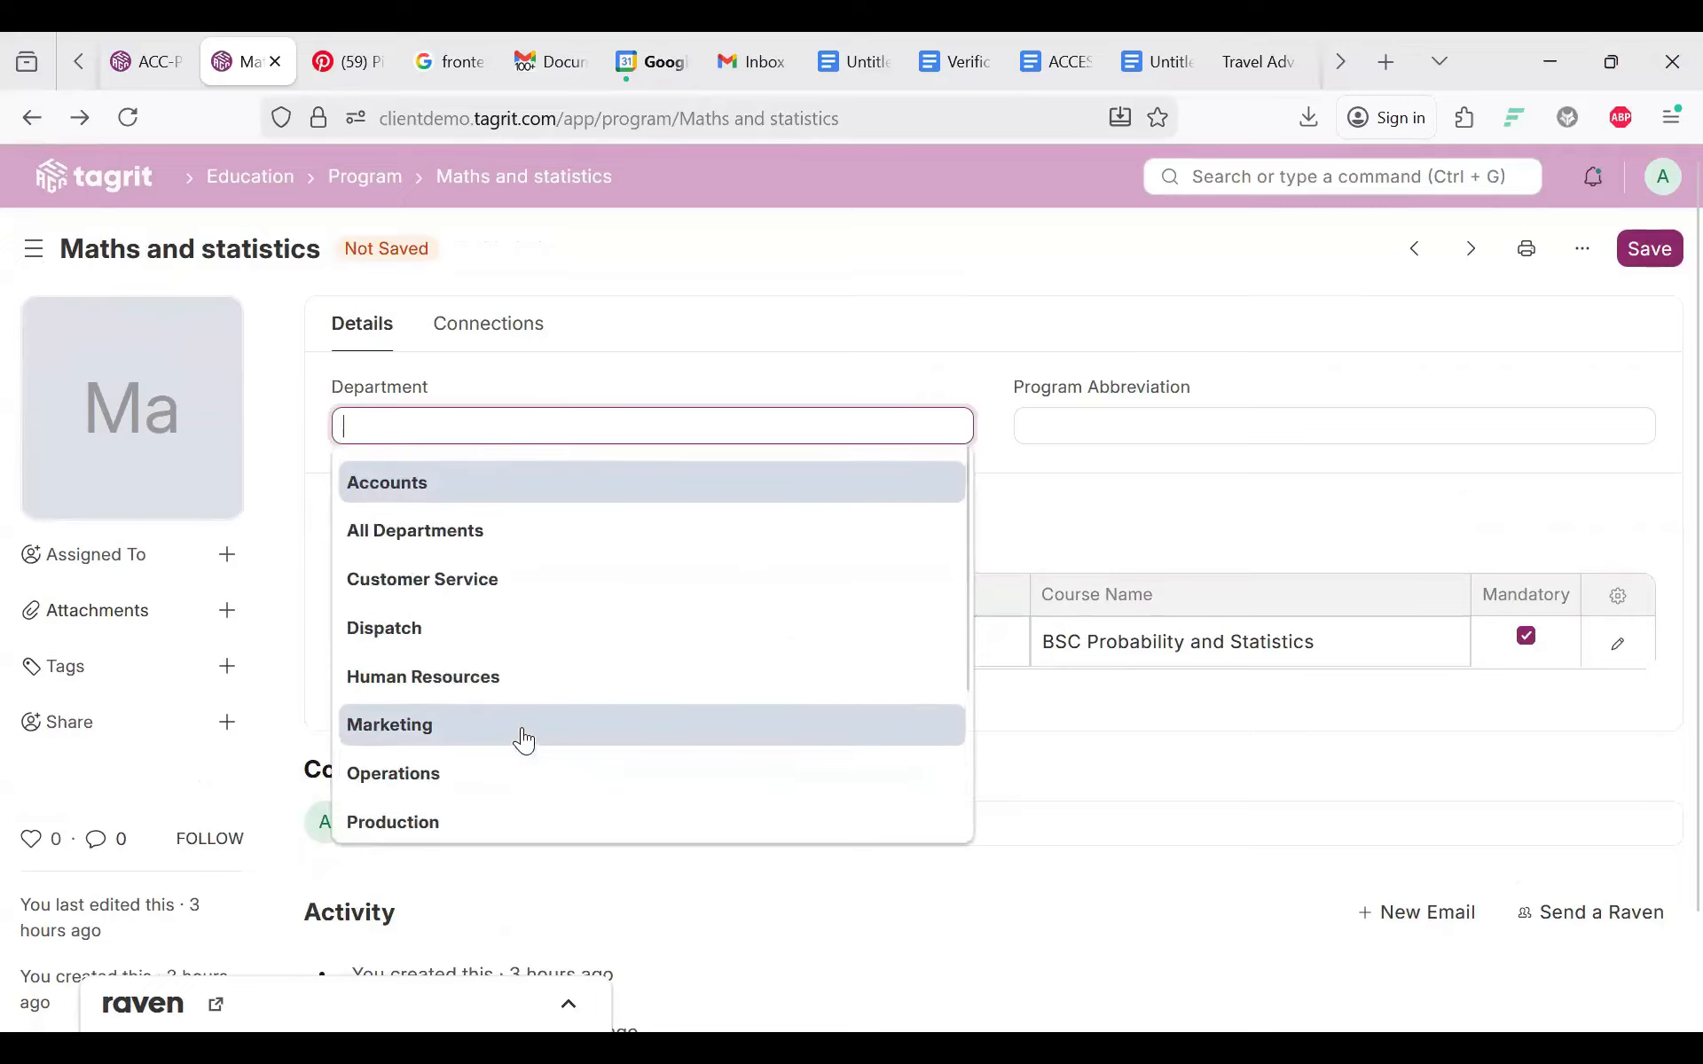
left_click(511, 515)
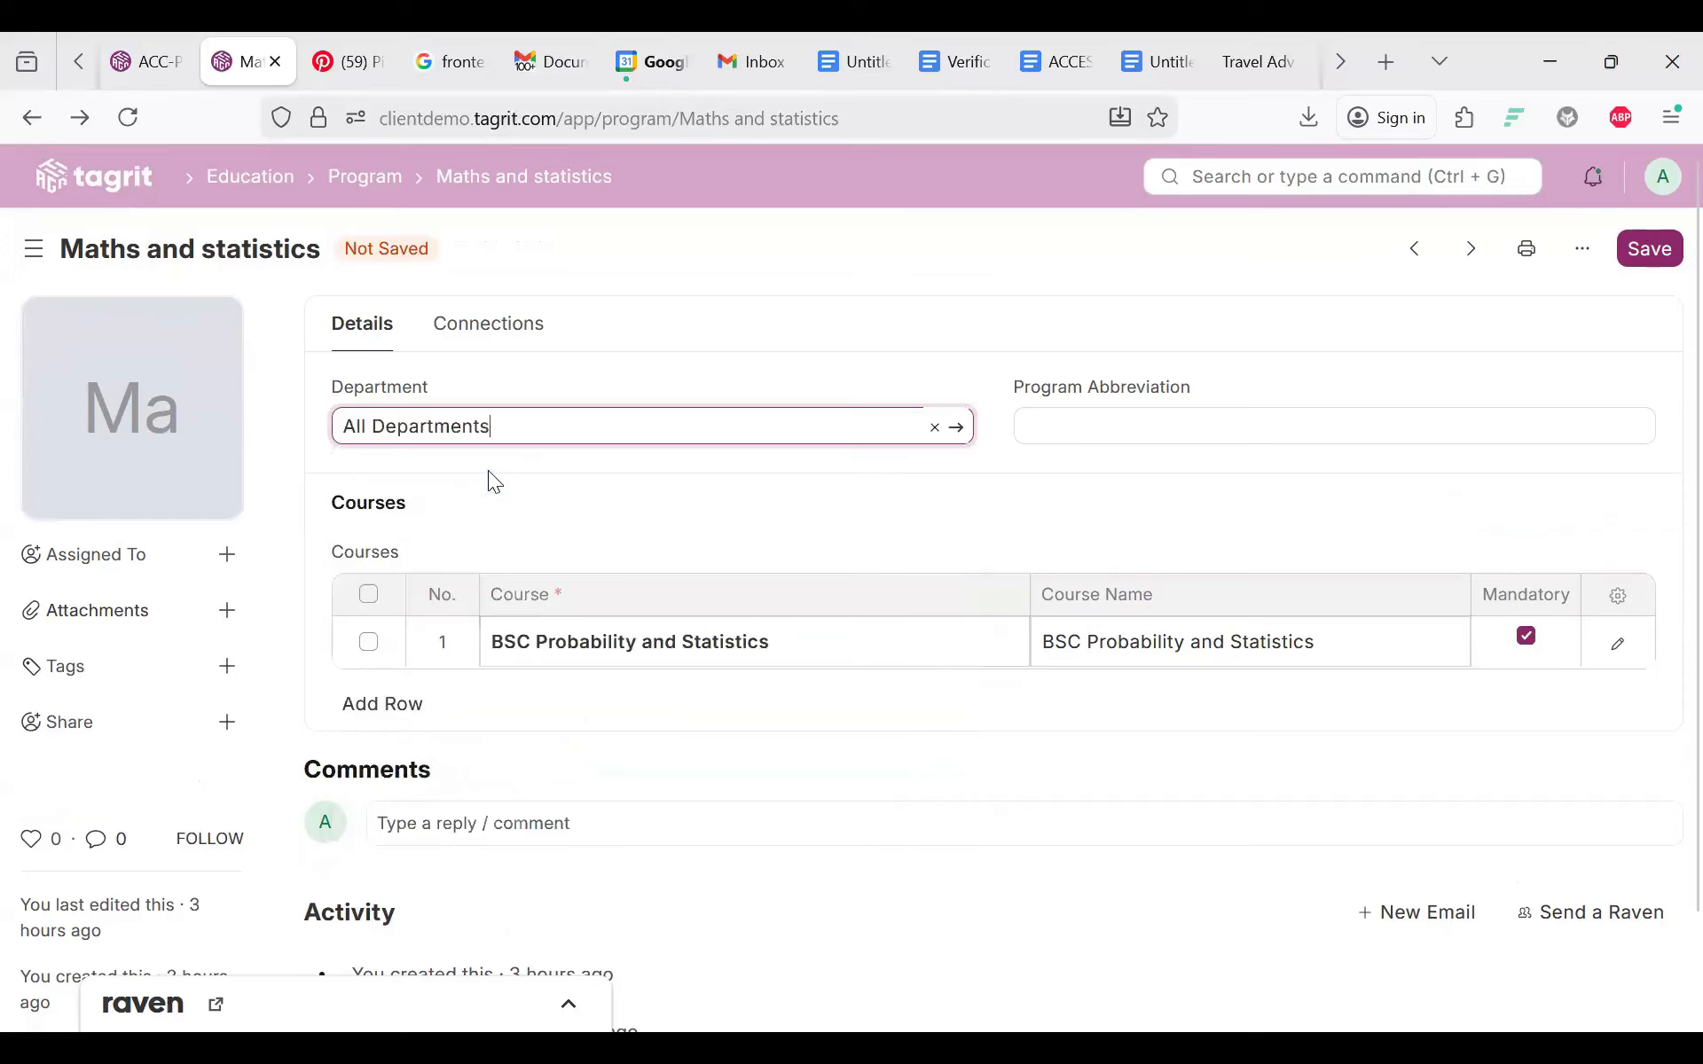
left_click(1649, 251)
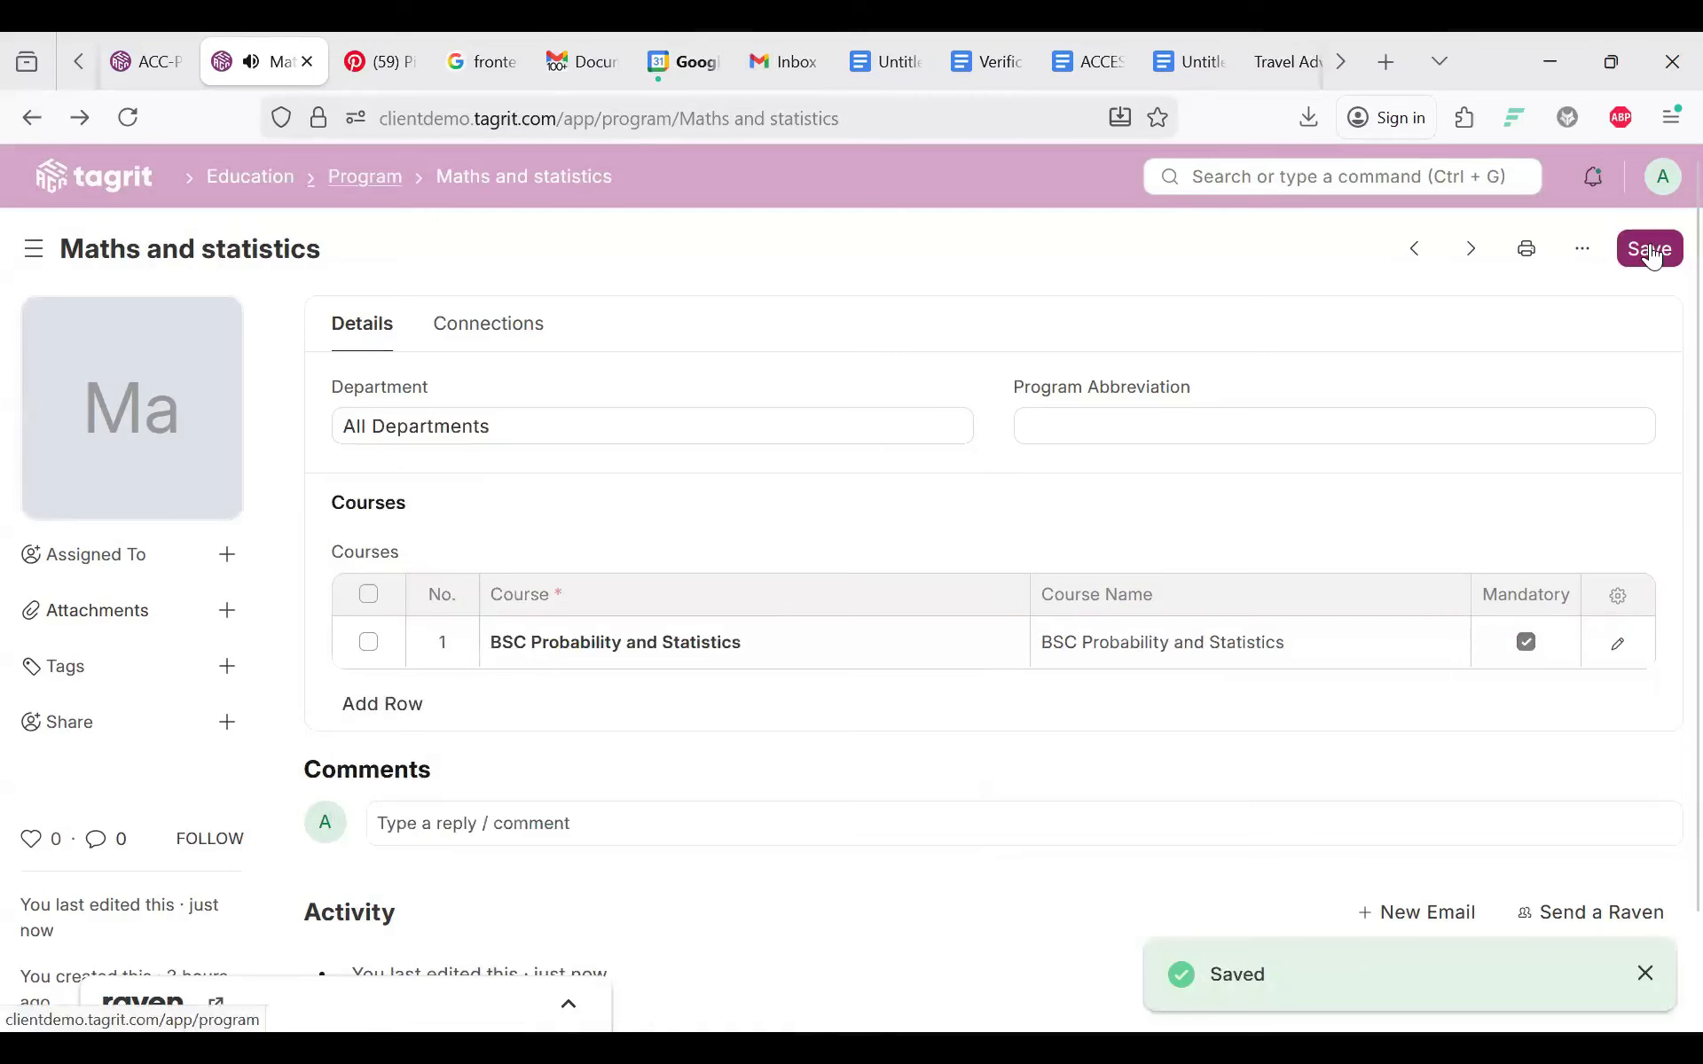
left_click(364, 177)
left_click(251, 176)
Step: Glance at the Course Enrollment list, then open the Student Attendance list
scroll(905, 812, "down", 7)
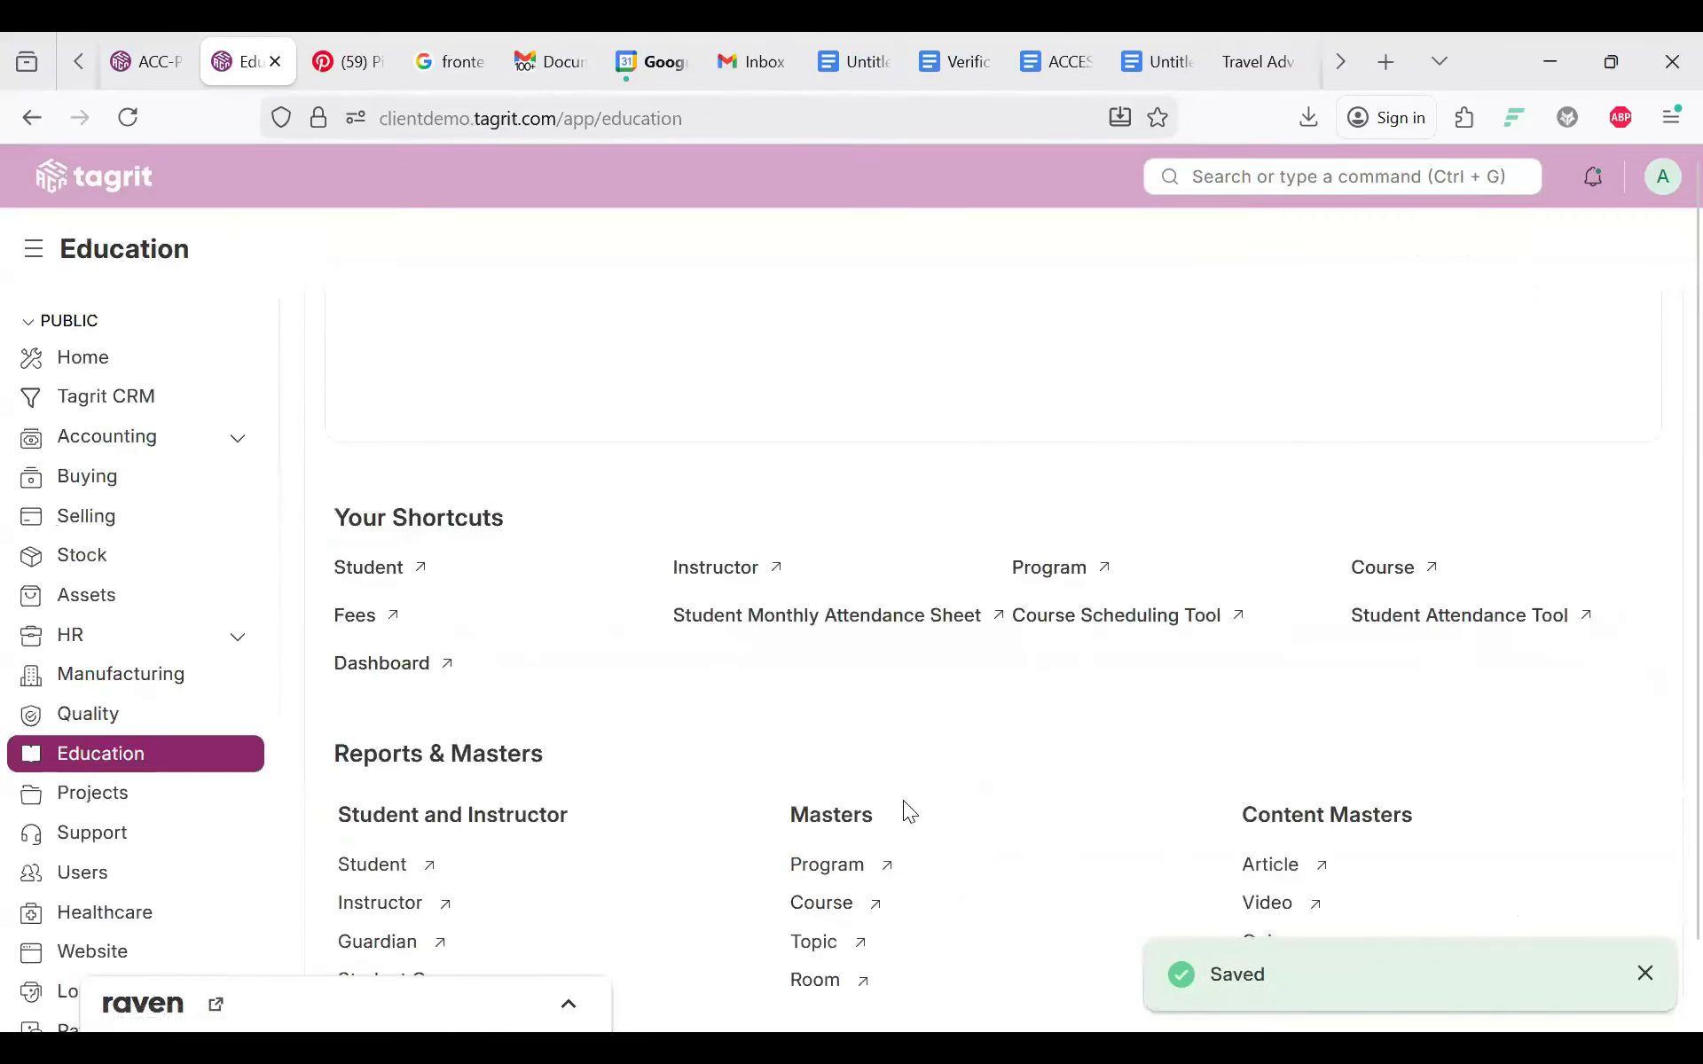
scroll(905, 811, "down", 1)
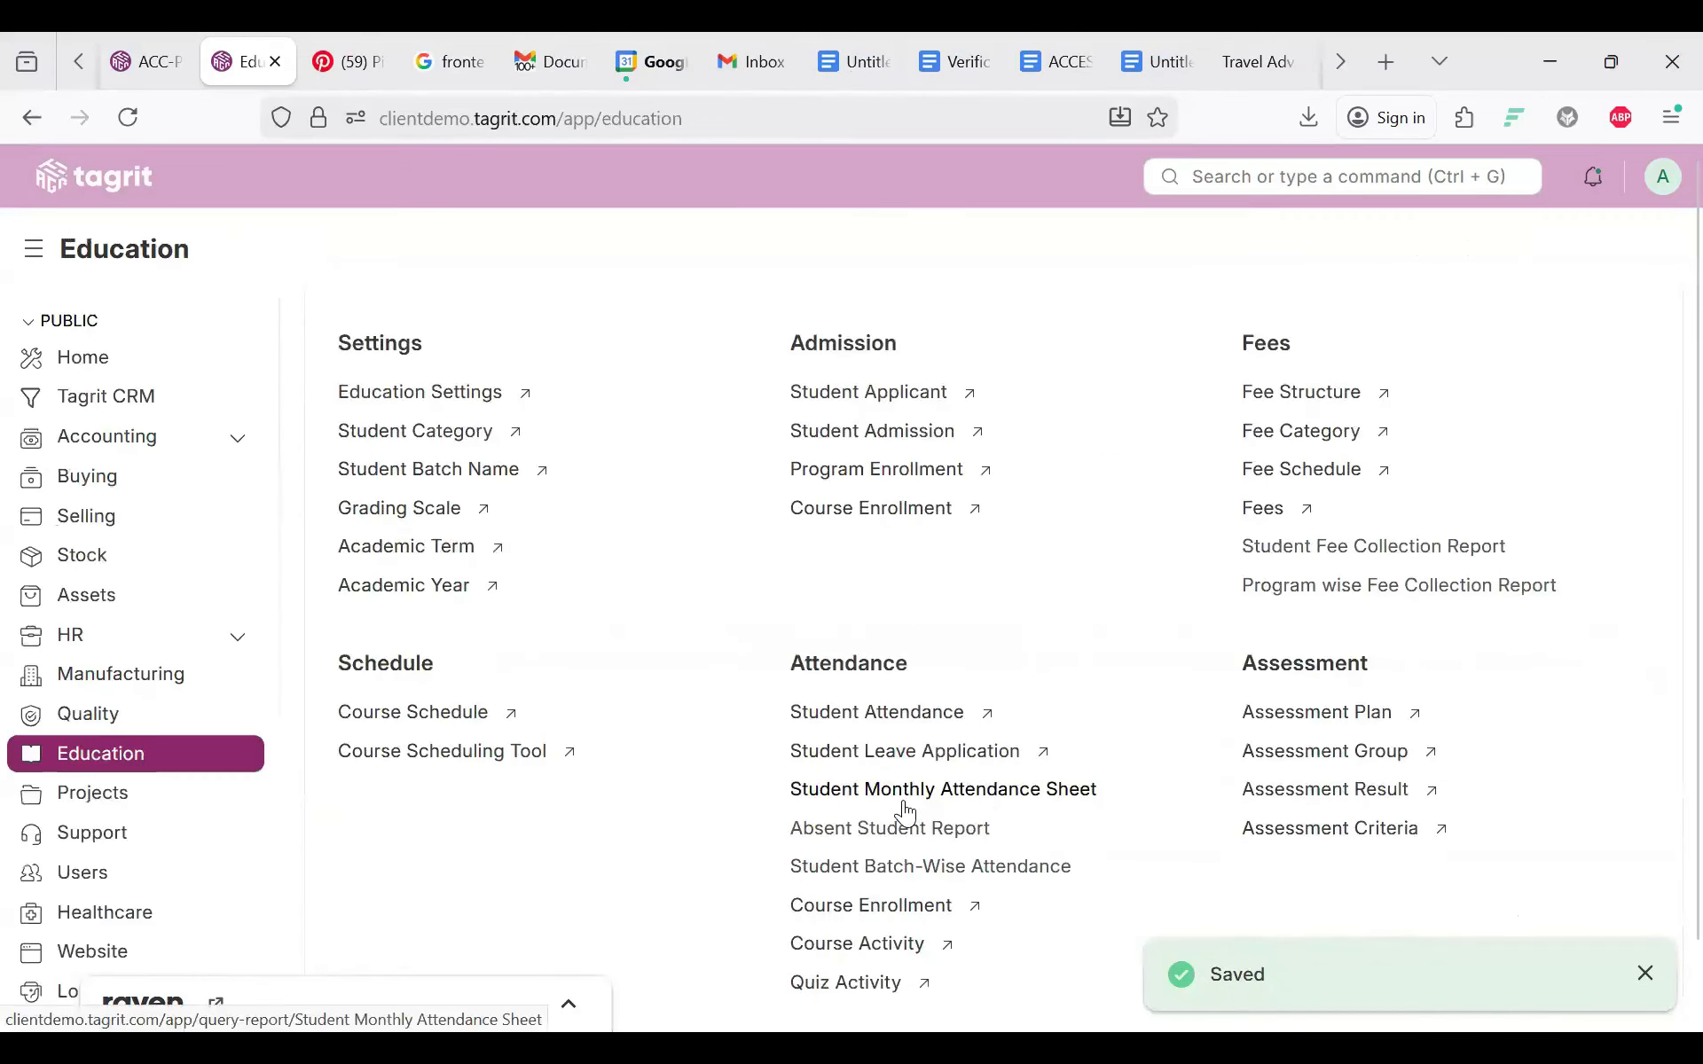
left_click(847, 510)
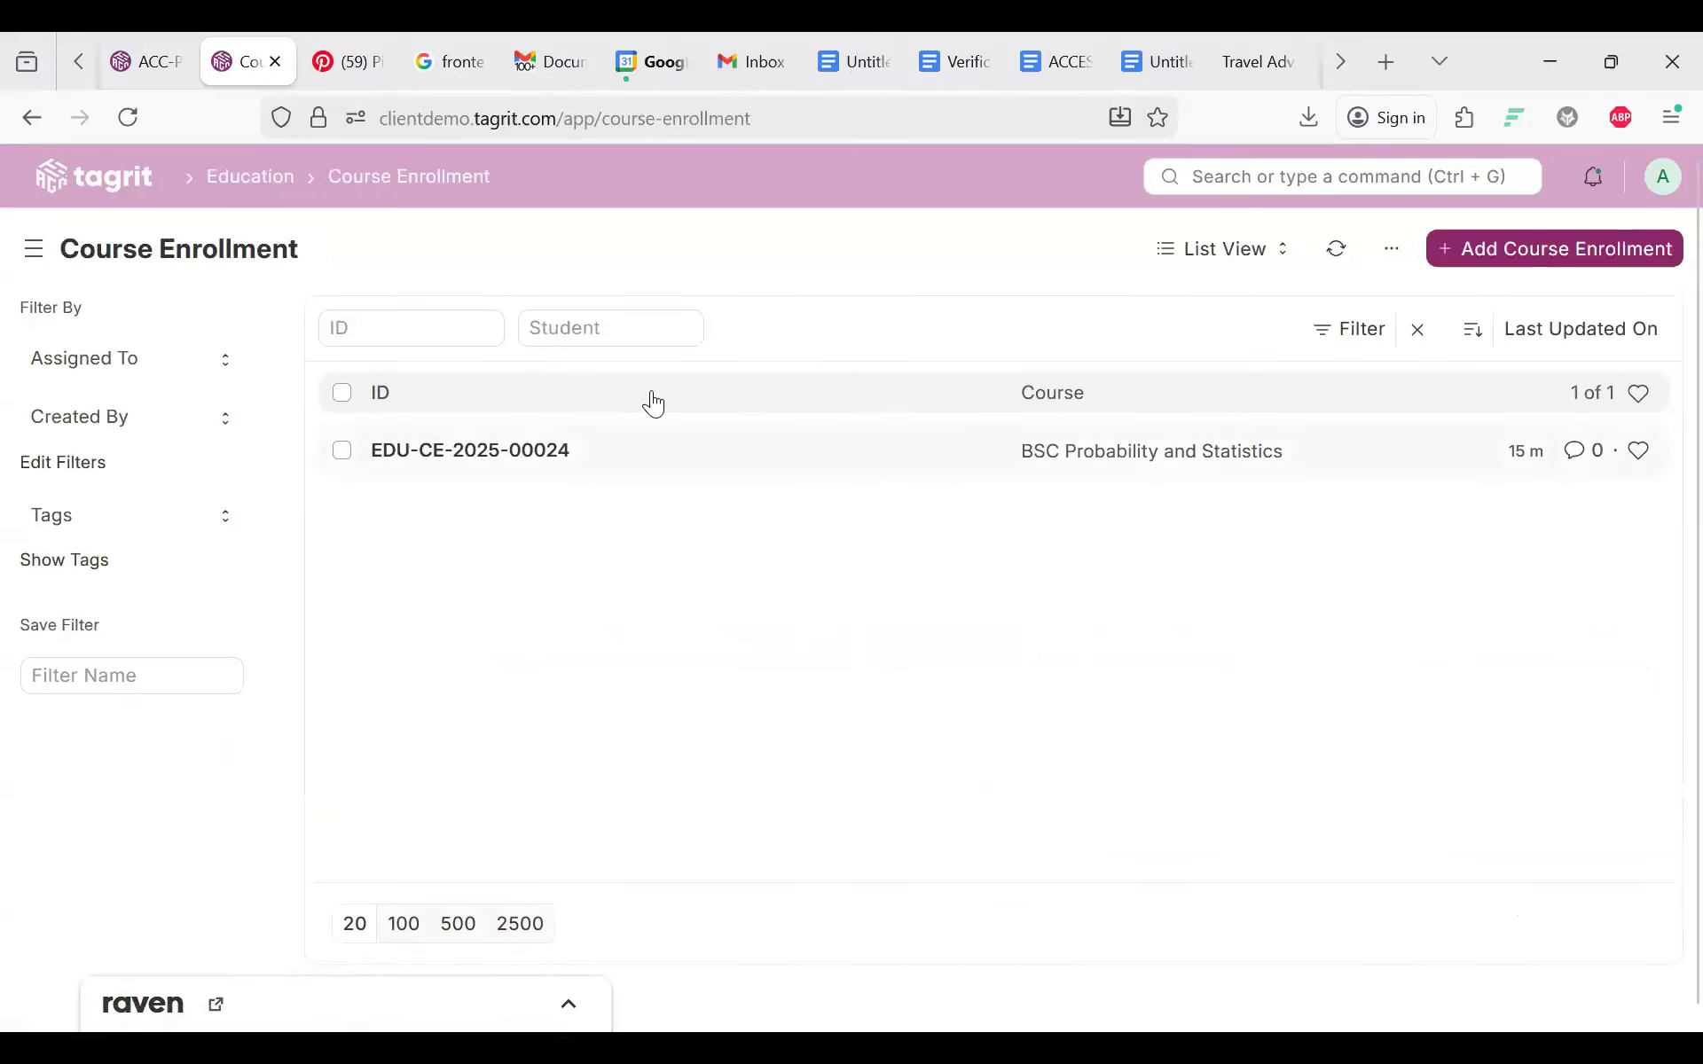
key("alt+Left")
scroll(1016, 770, "down", 4)
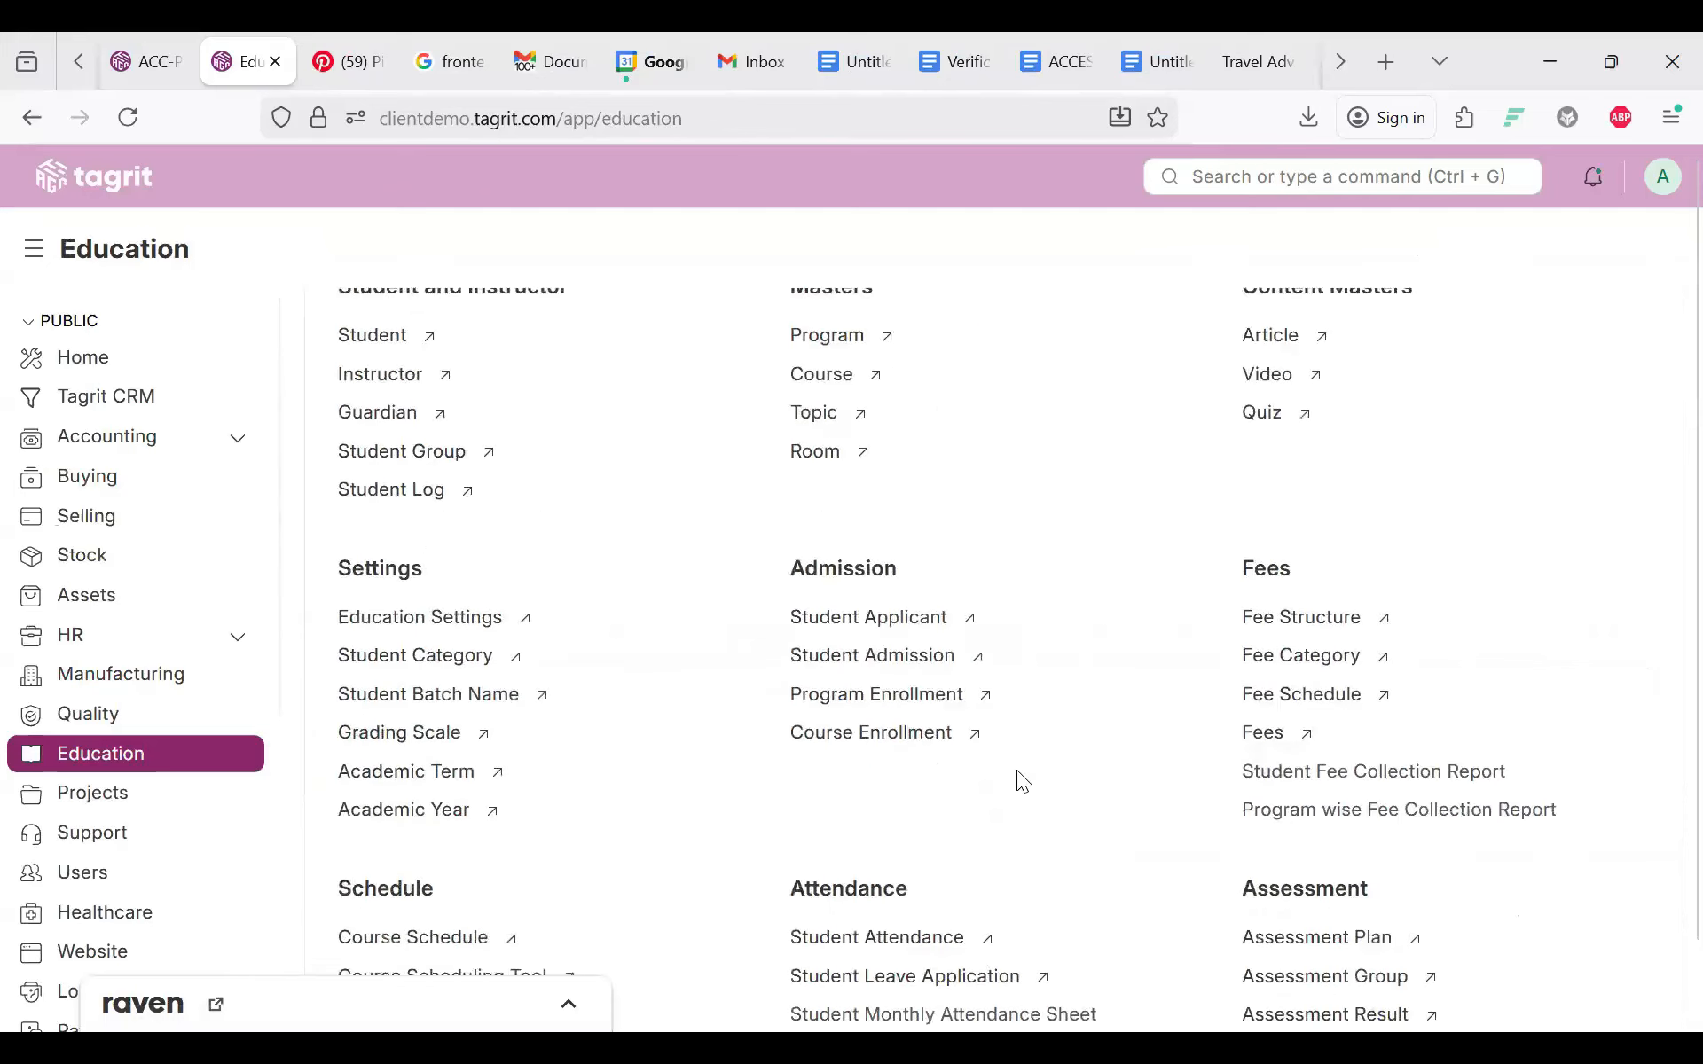
scroll(928, 749, "down", 2)
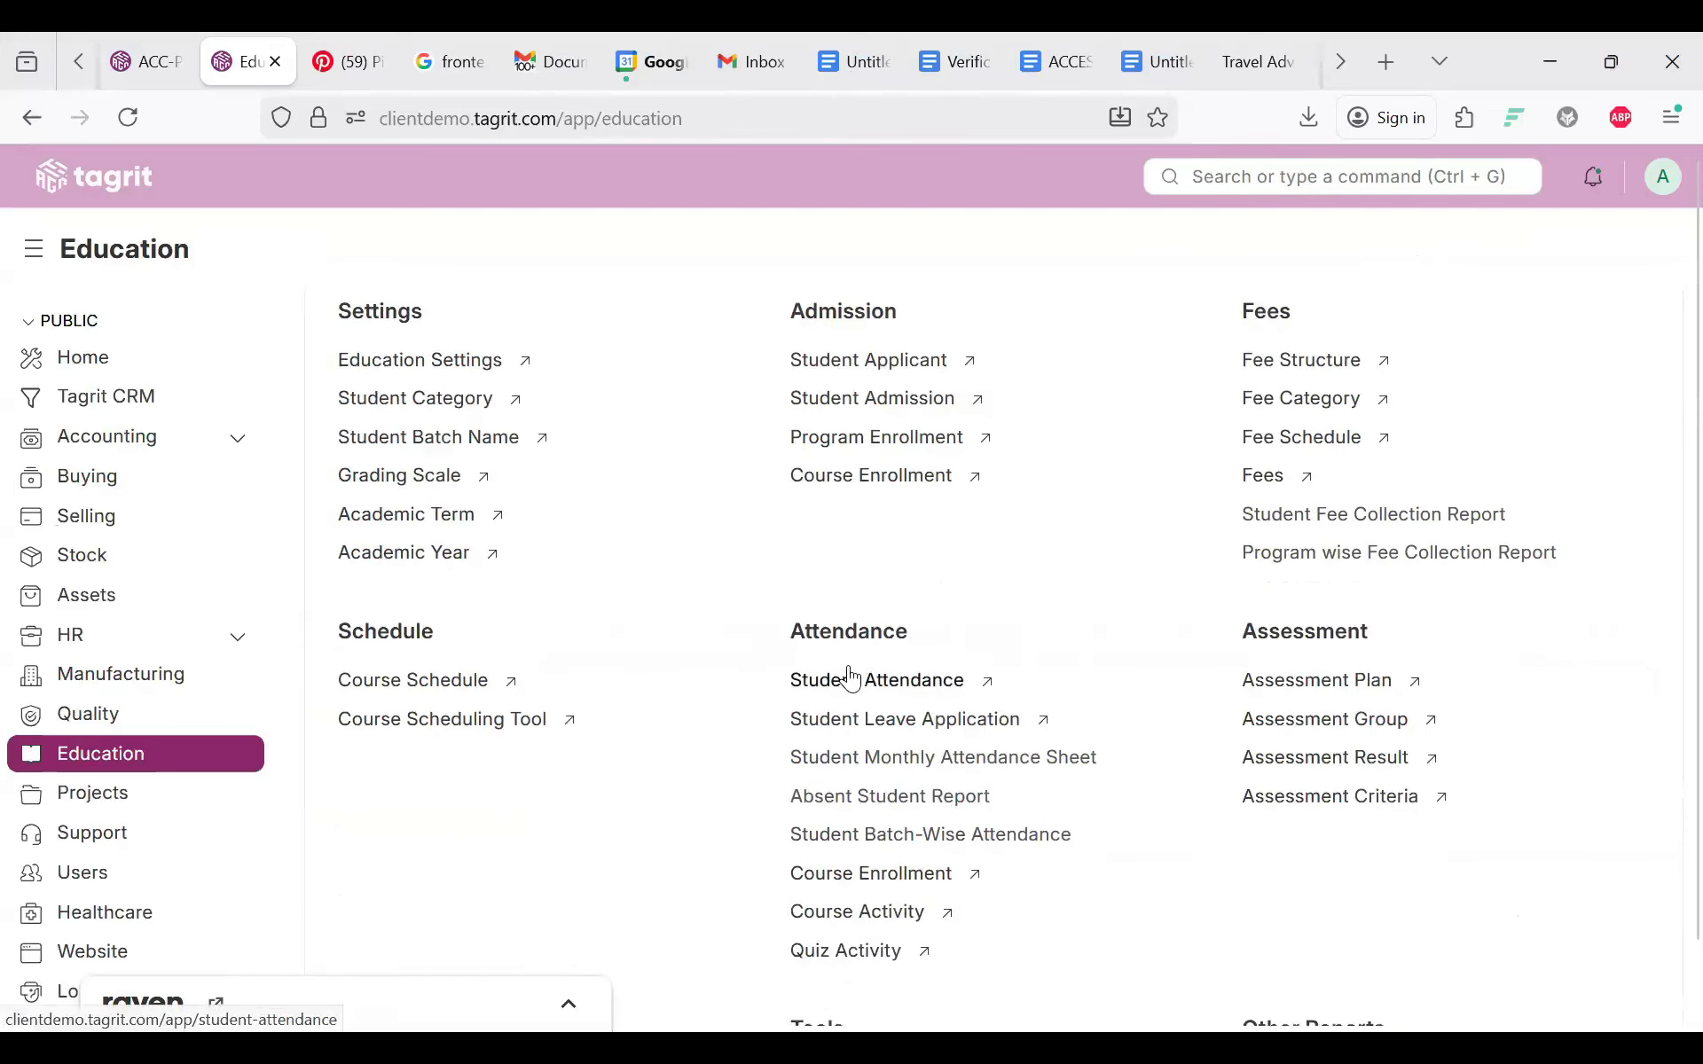
left_click(851, 679)
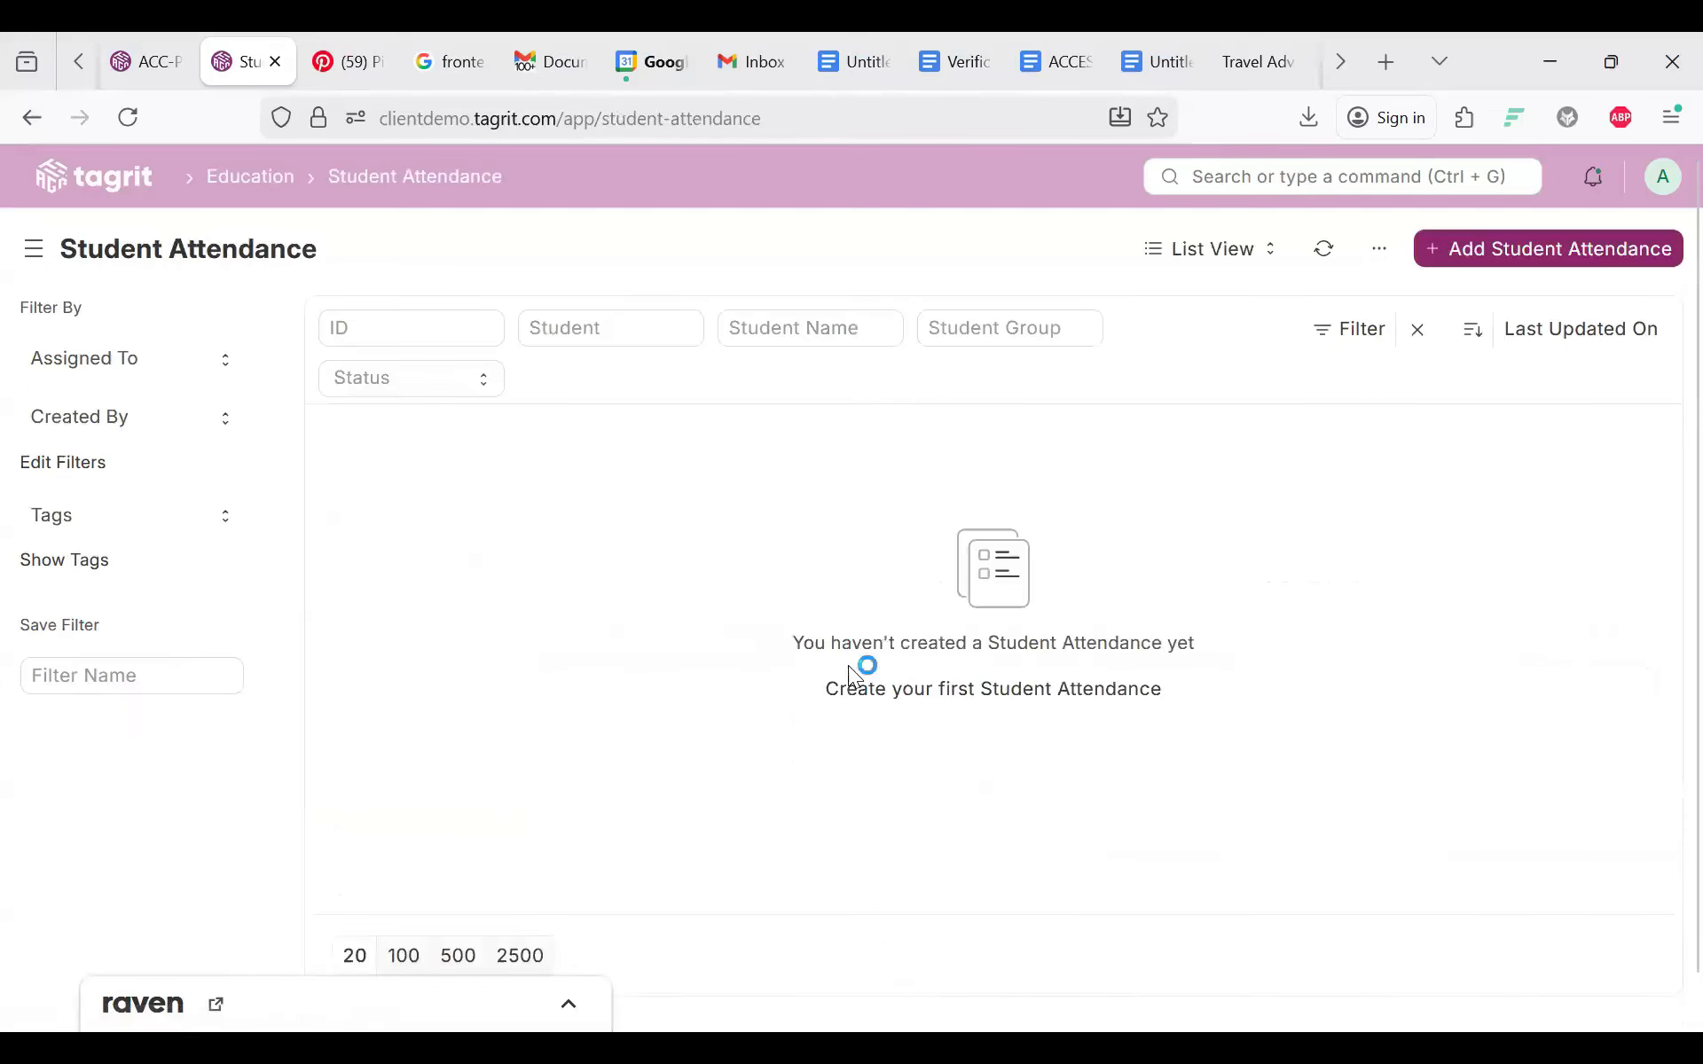
Step: Fill a new attendance: series EDU-ATT-.YYYY.-, a student, date 14-01-2026, group BSC stats
left_click(1526, 266)
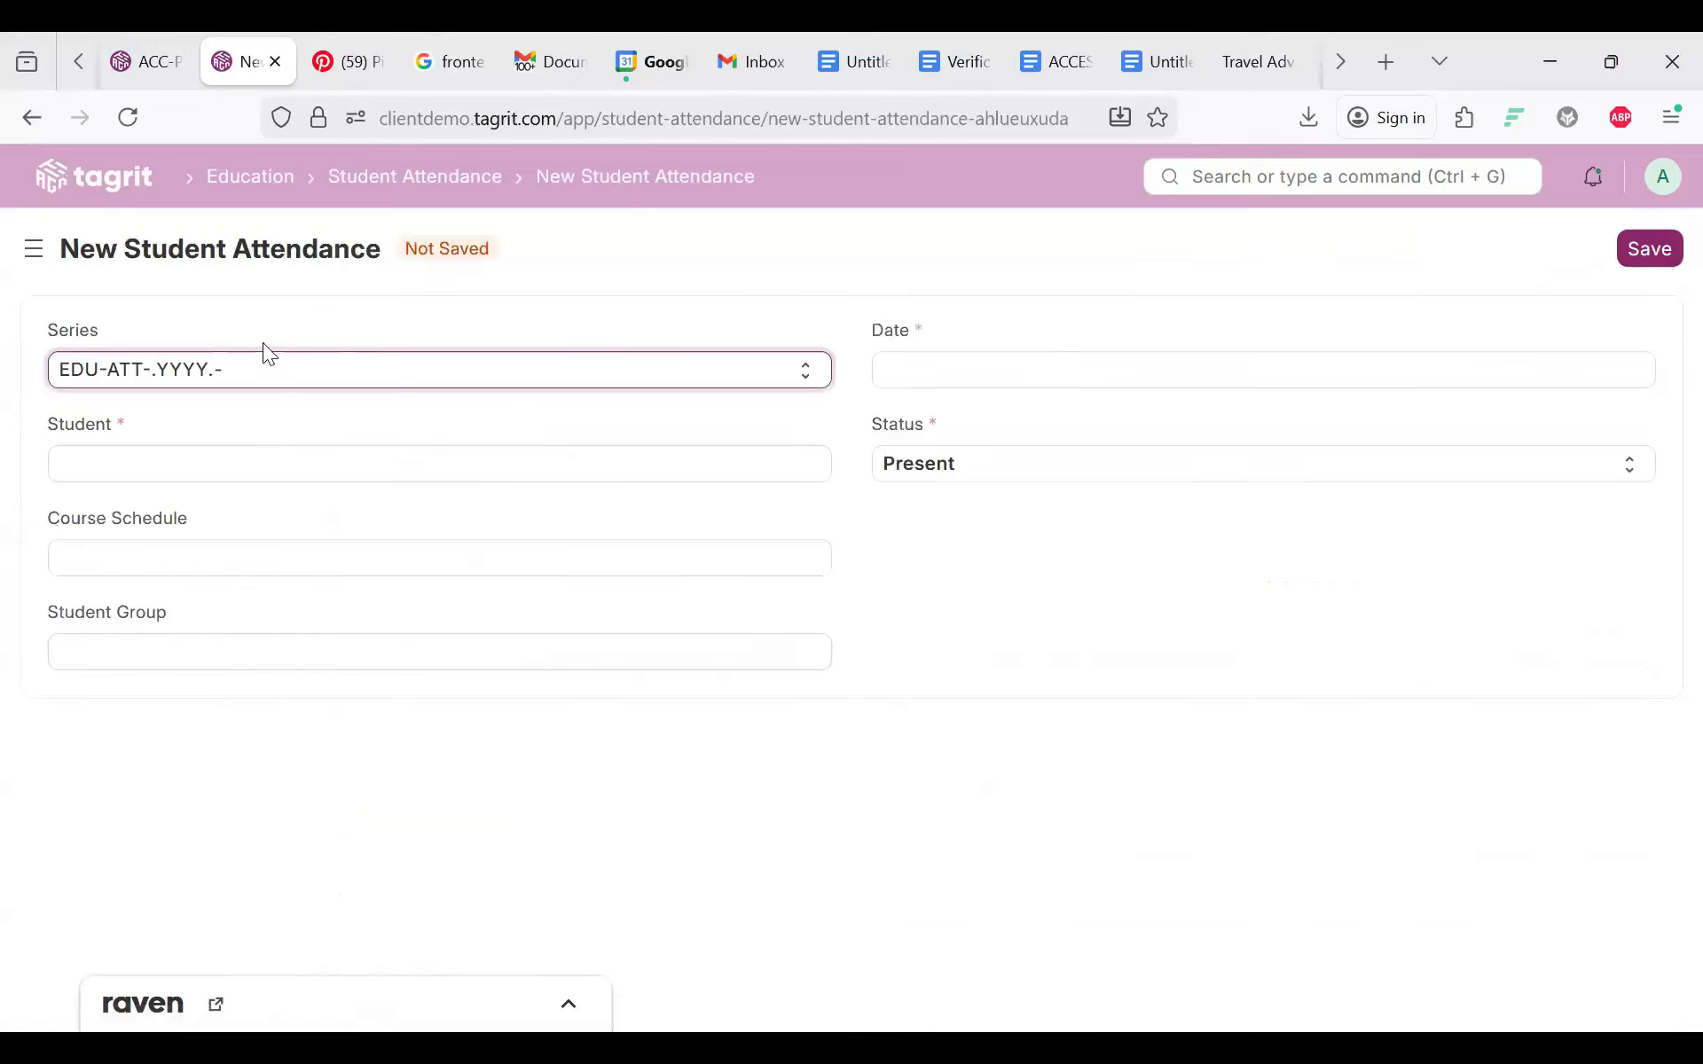
left_click(224, 369)
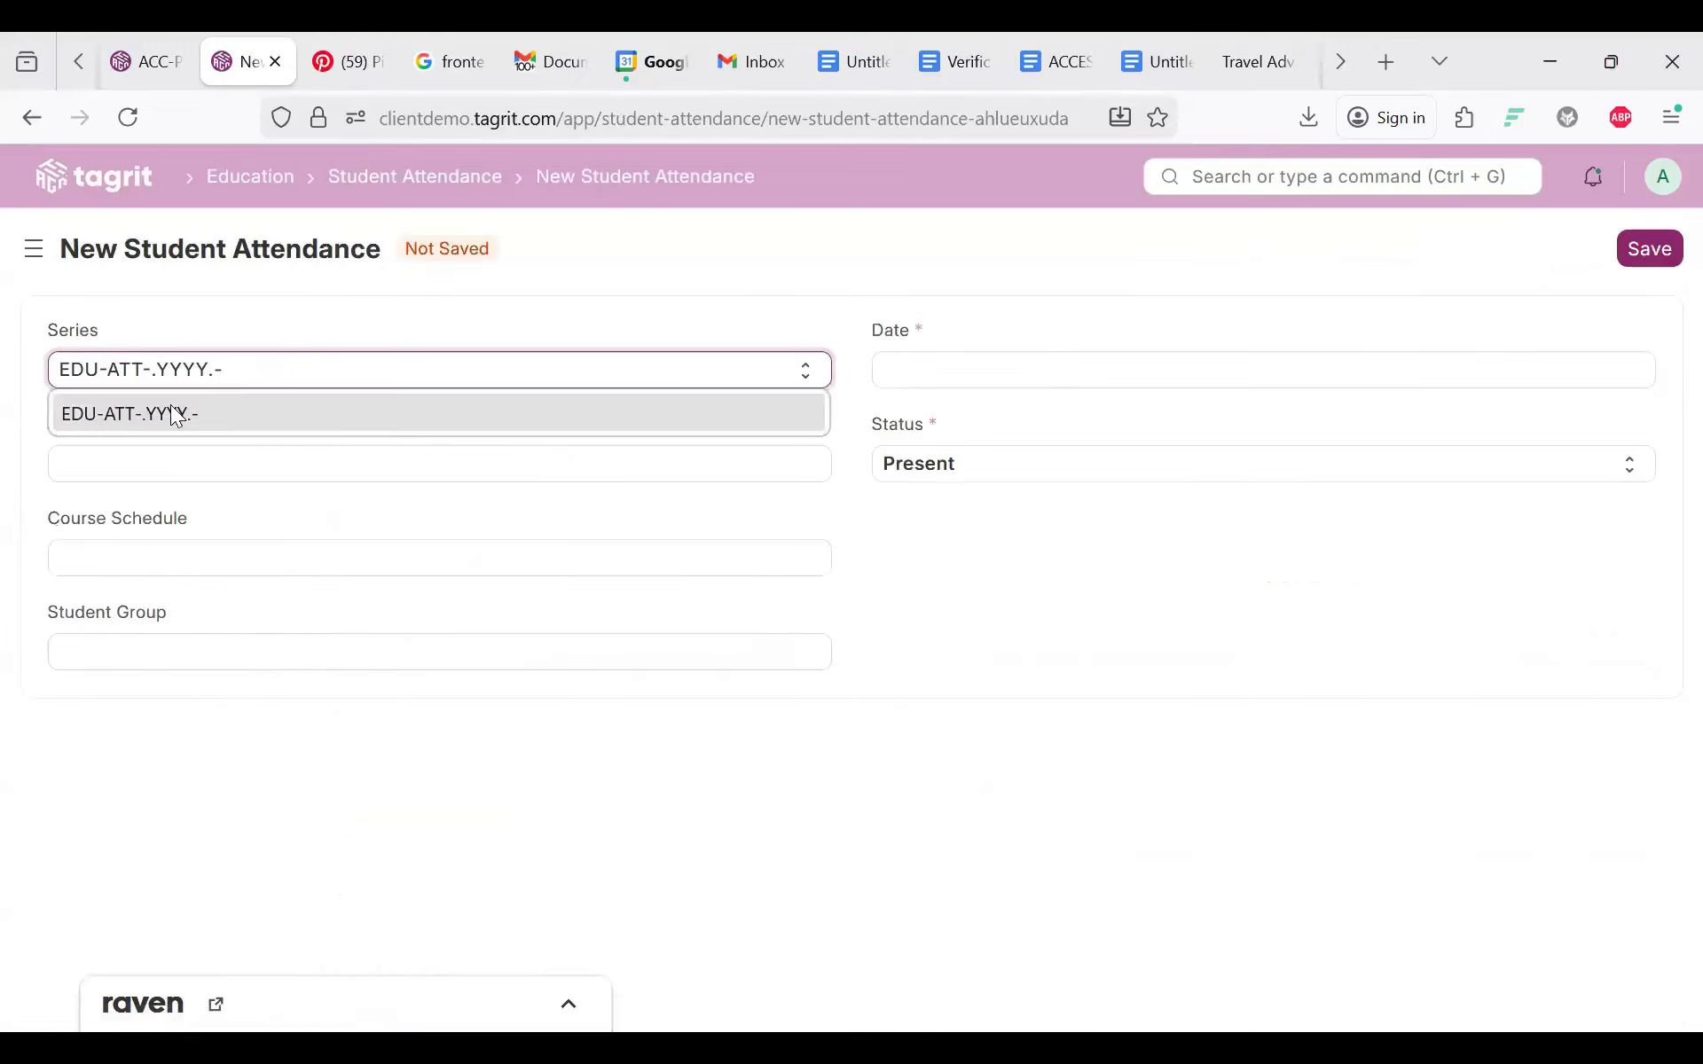
left_click(175, 414)
key("Tab")
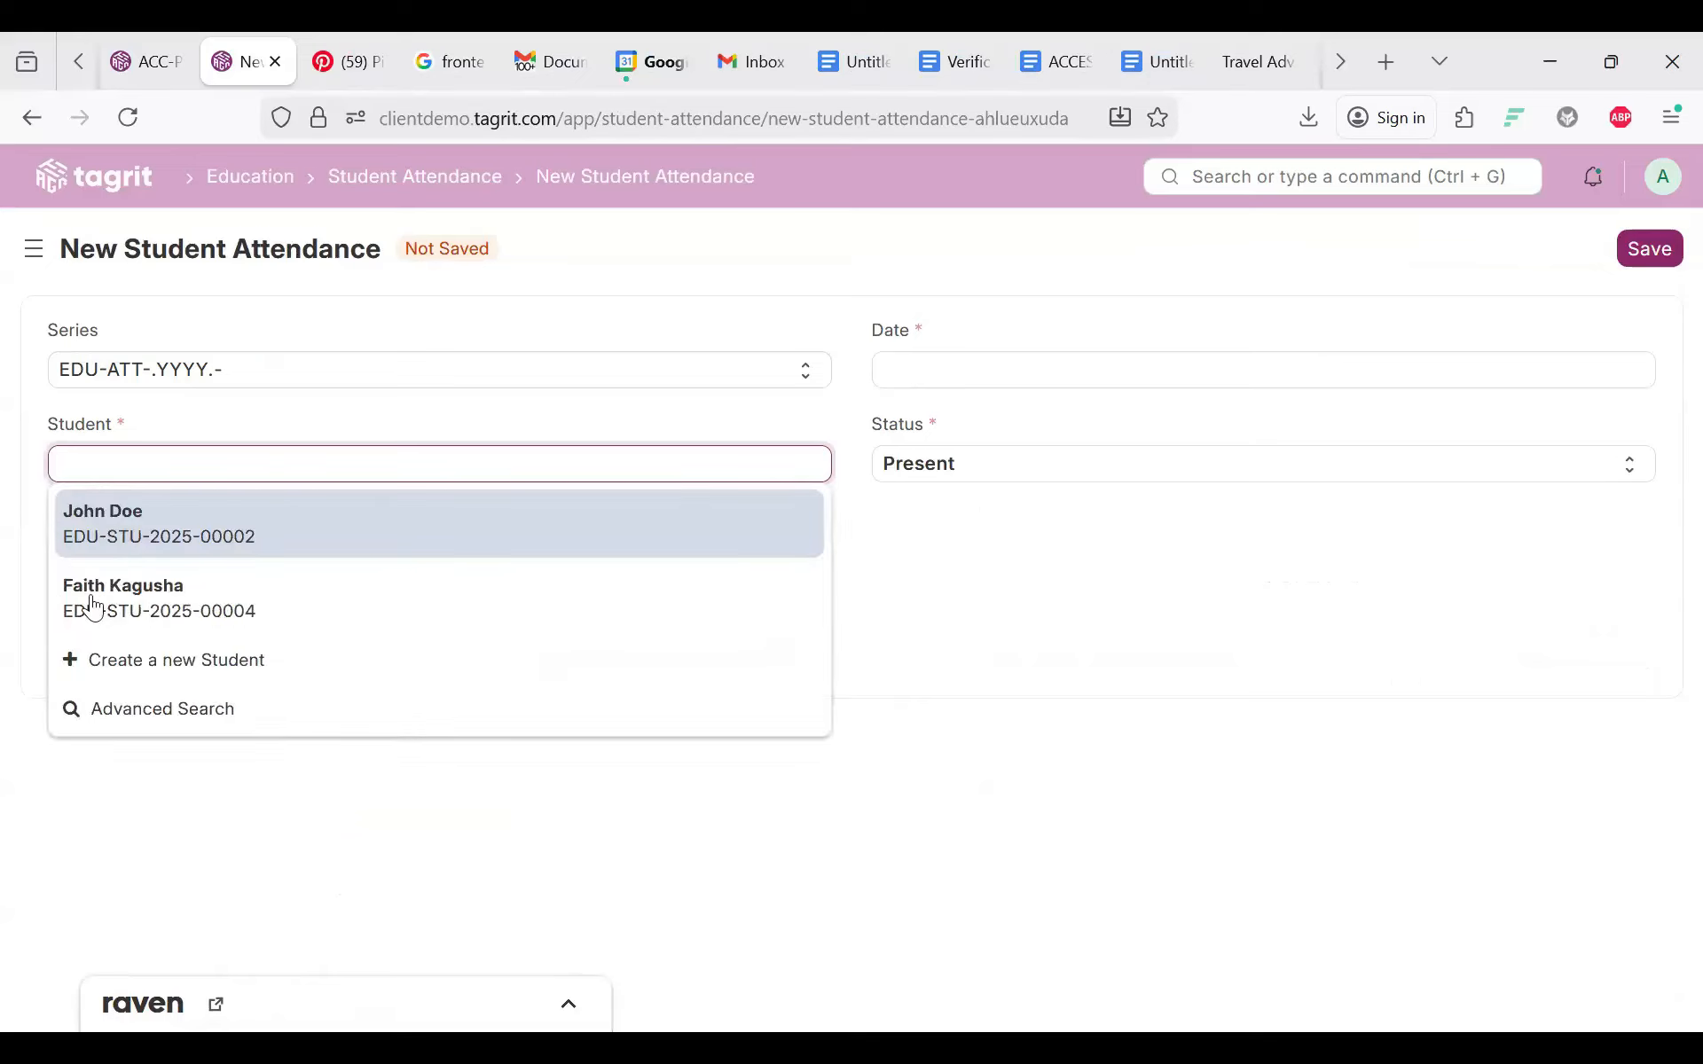
left_click(92, 601)
left_click(915, 355)
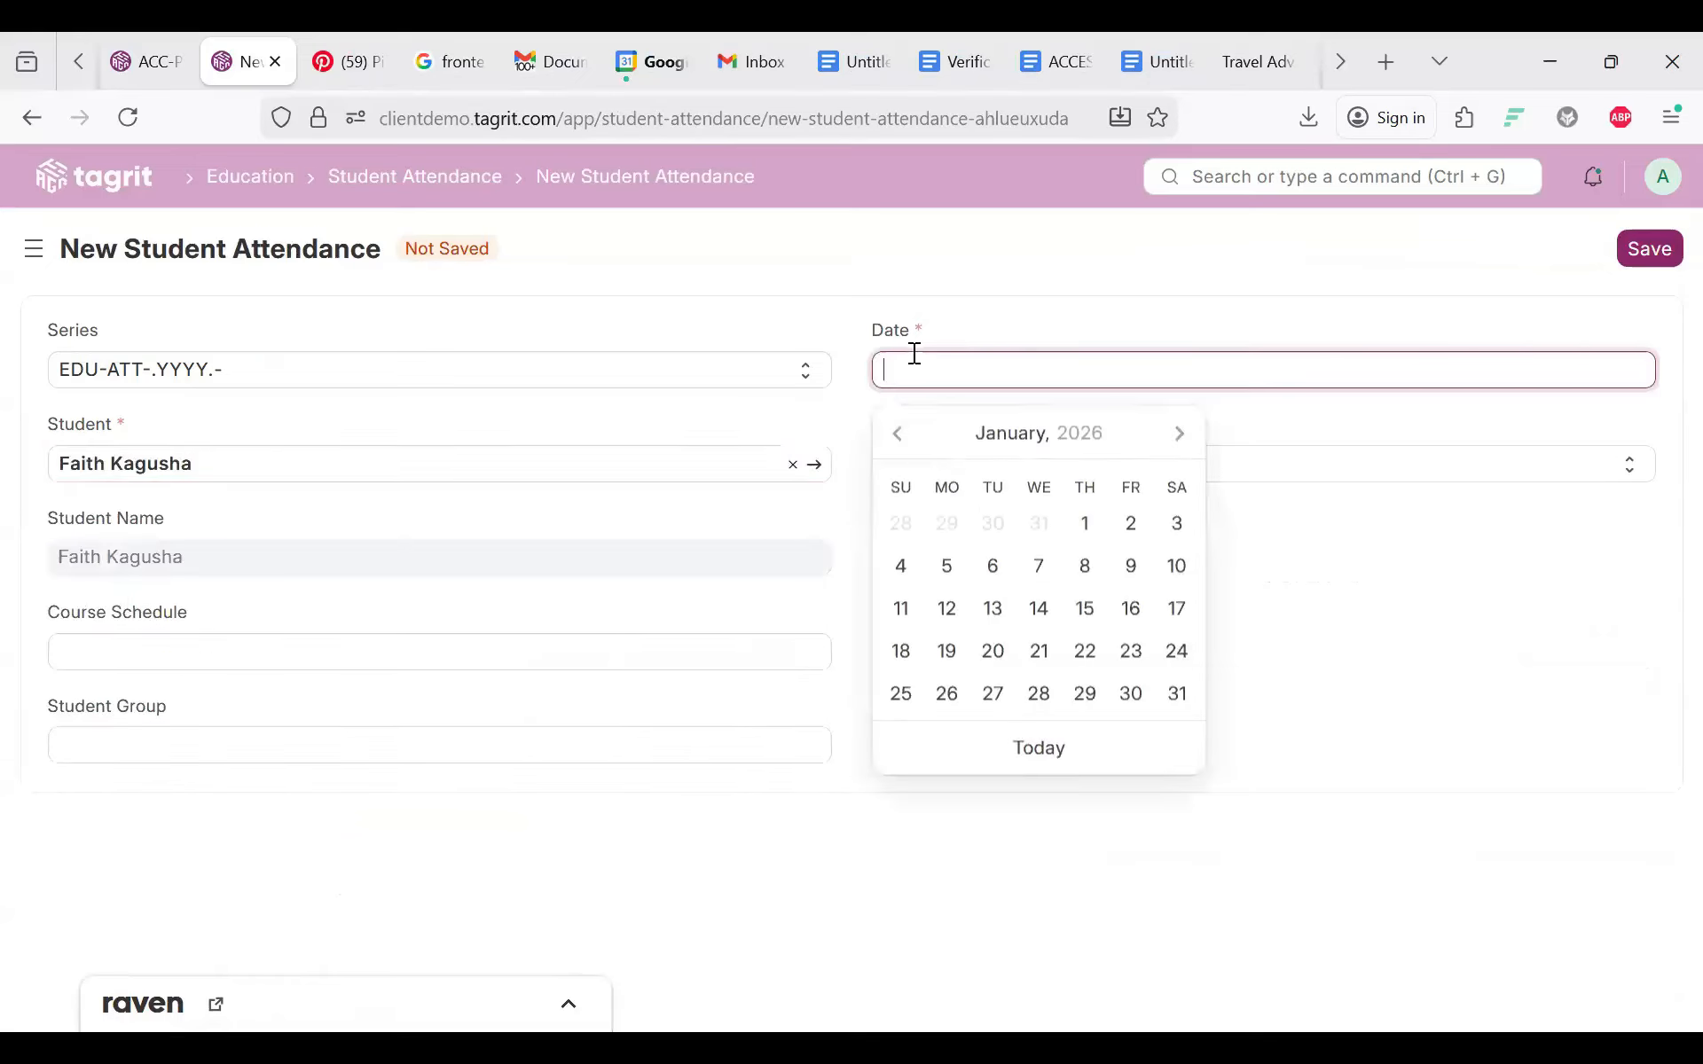
left_click(1040, 610)
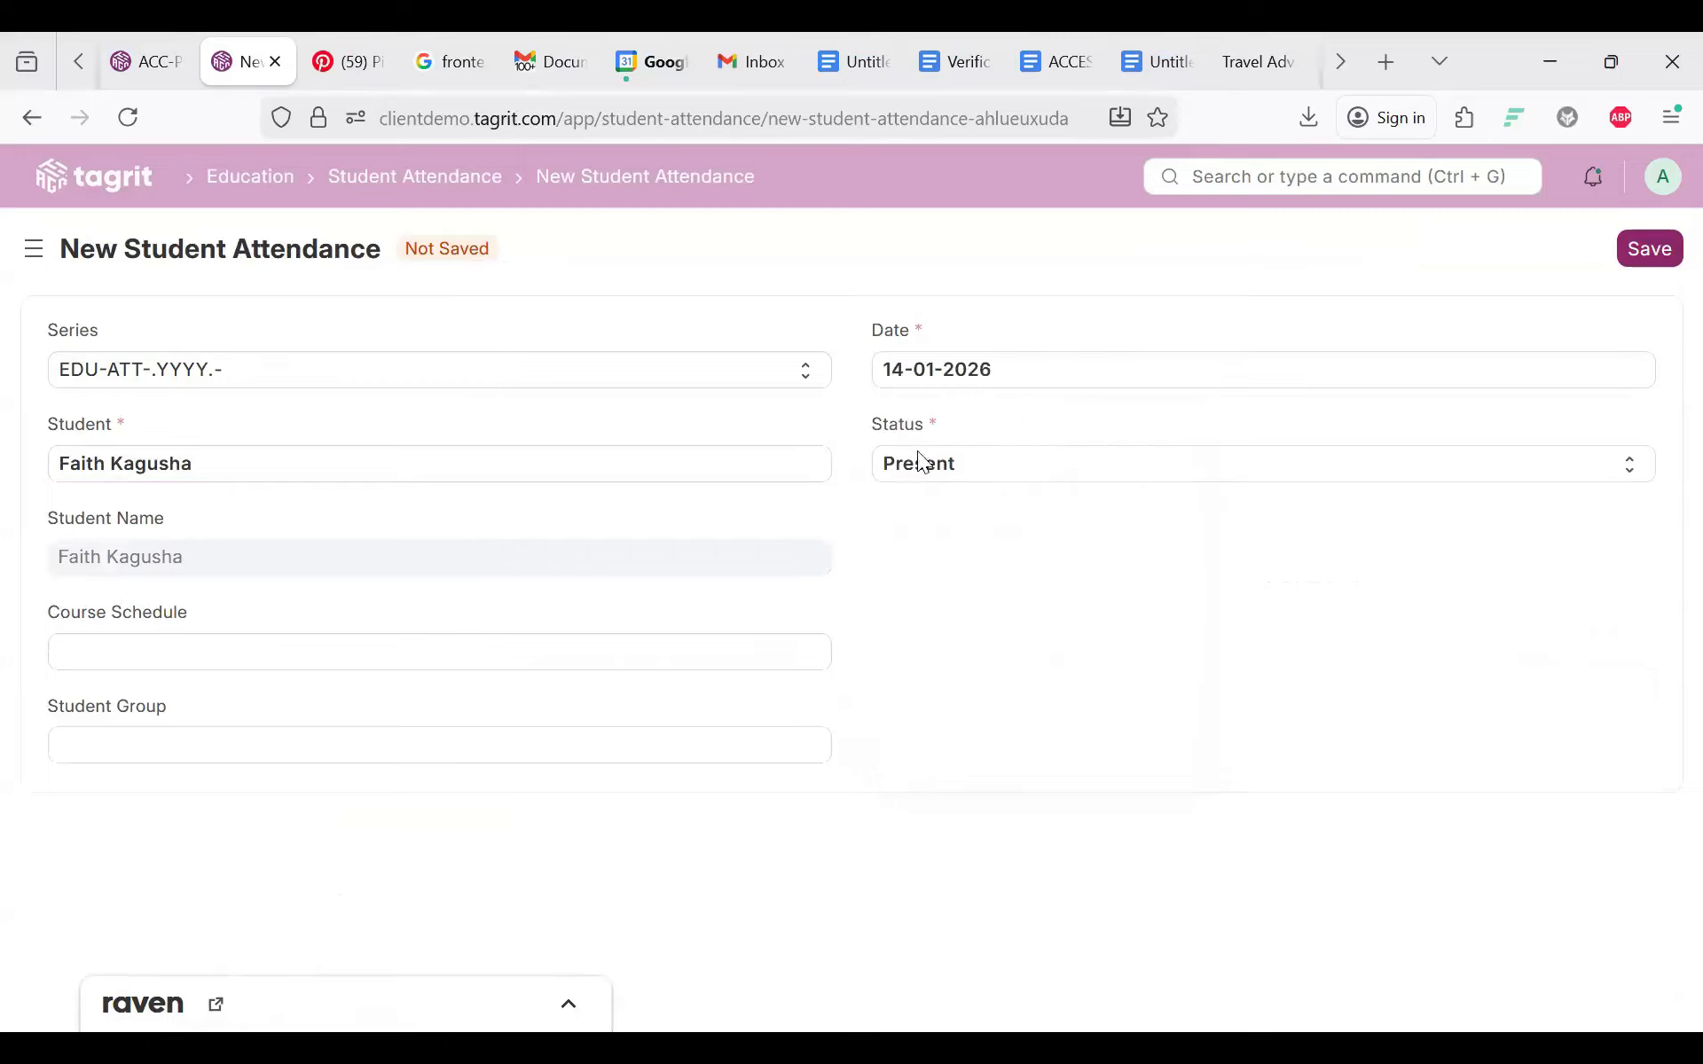
left_click(195, 642)
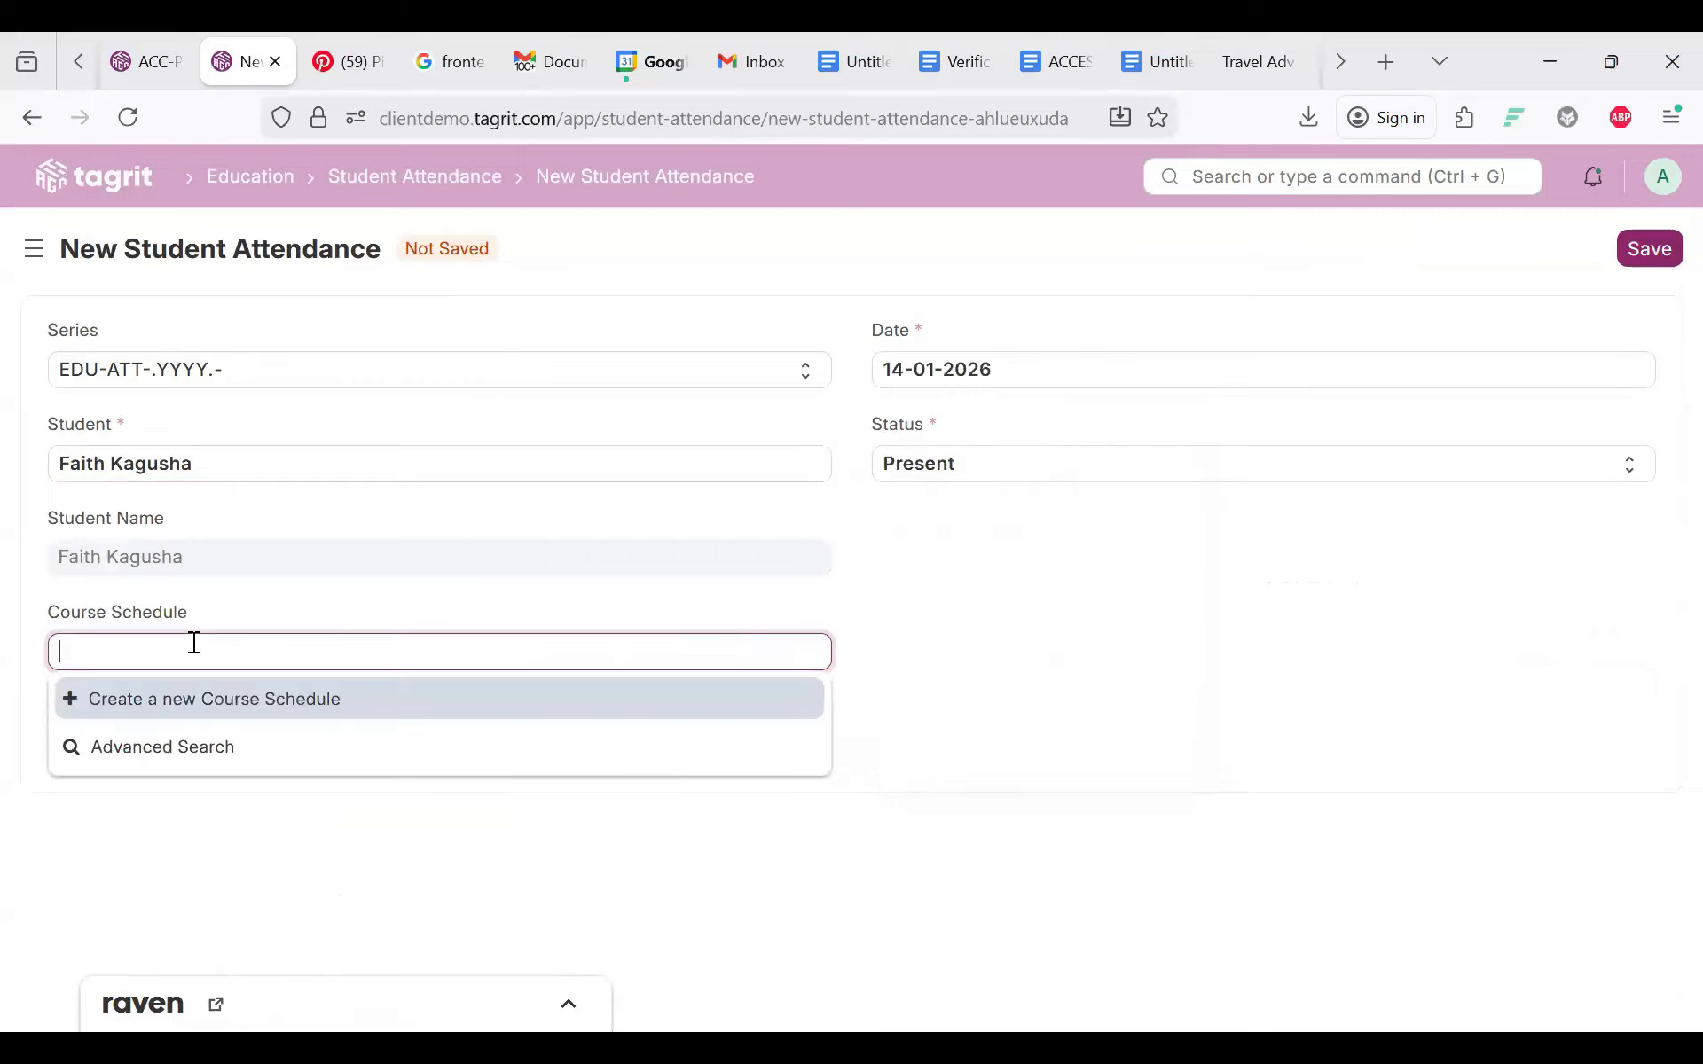
left_click(5, 701)
left_click(109, 750)
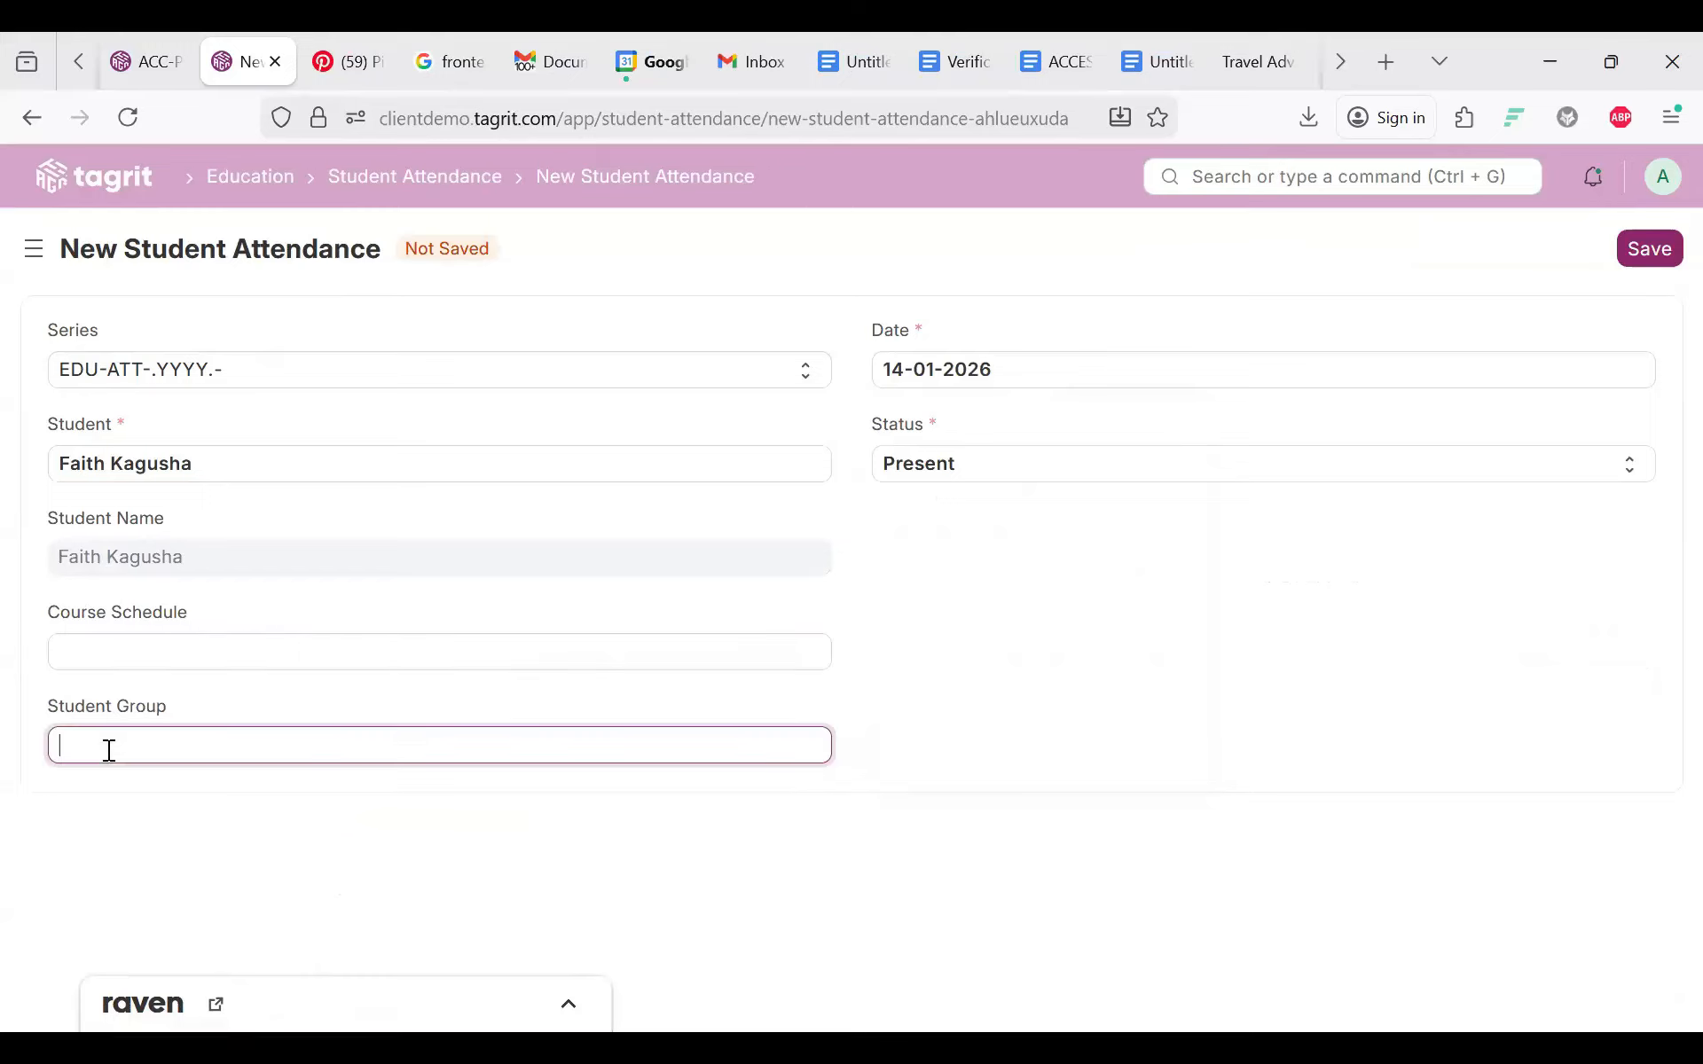
left_click(100, 796)
left_click(143, 650)
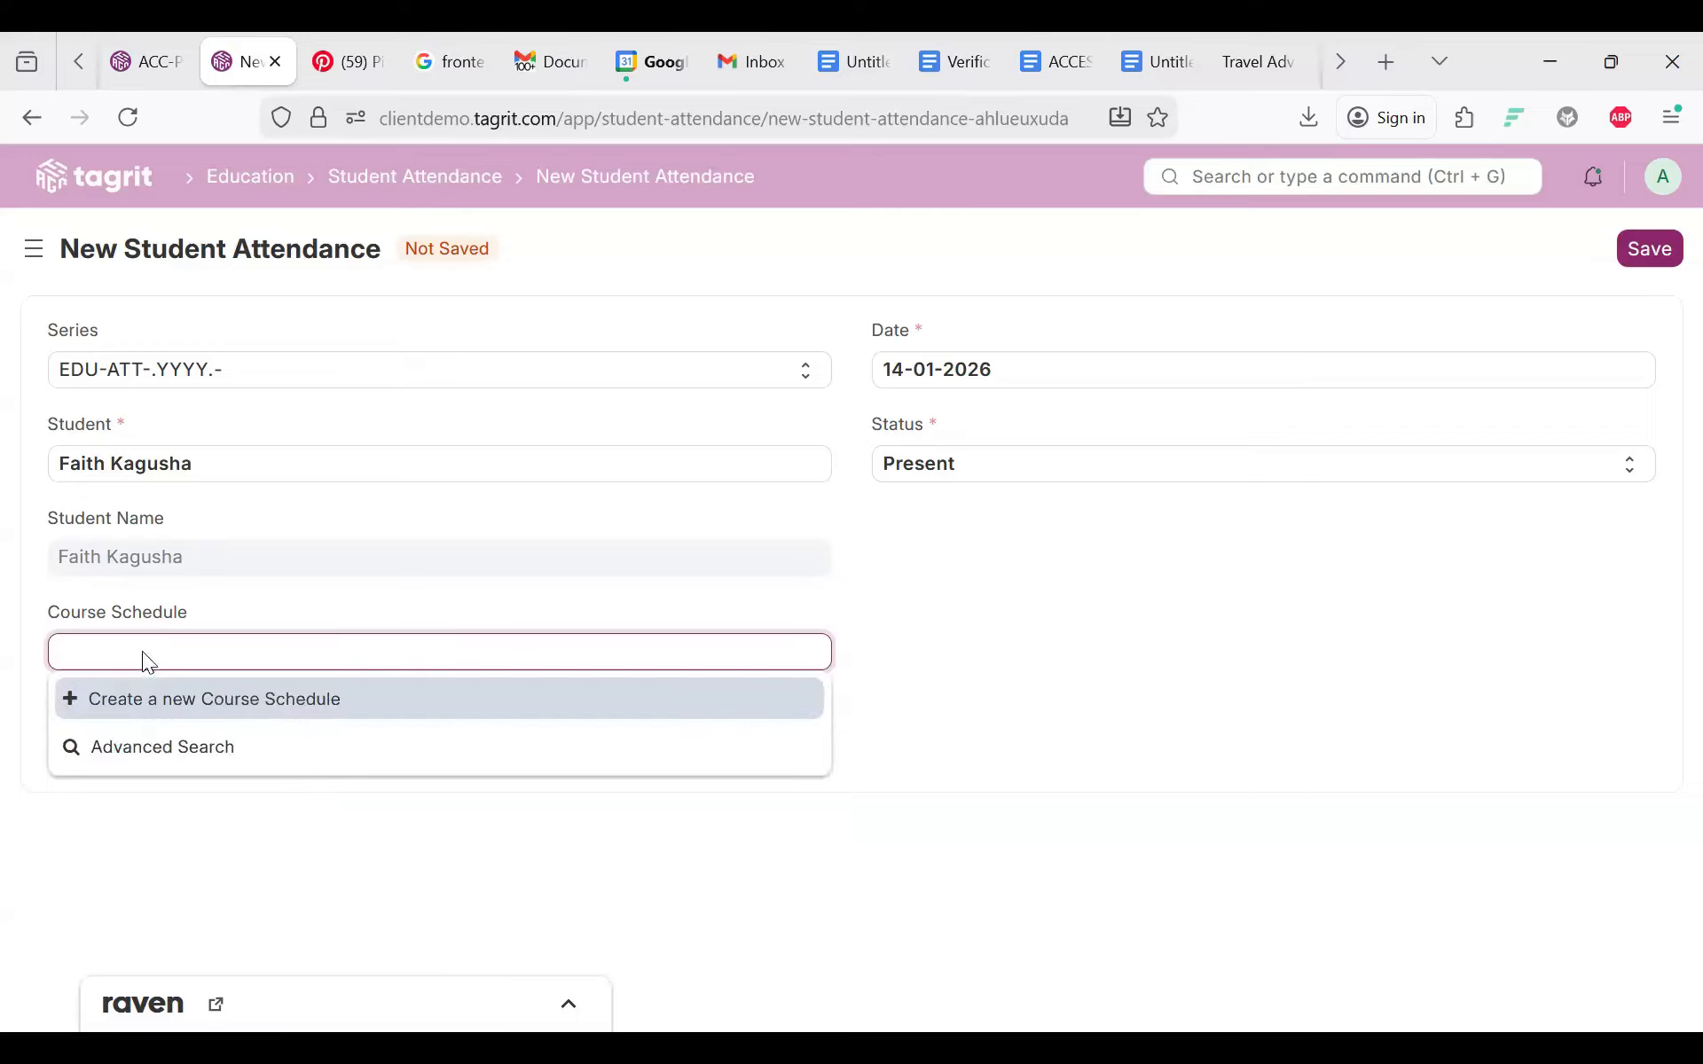
Step: Try saving; after the future-date error, change the date to 15-12-2025 and save again
left_click(1643, 256)
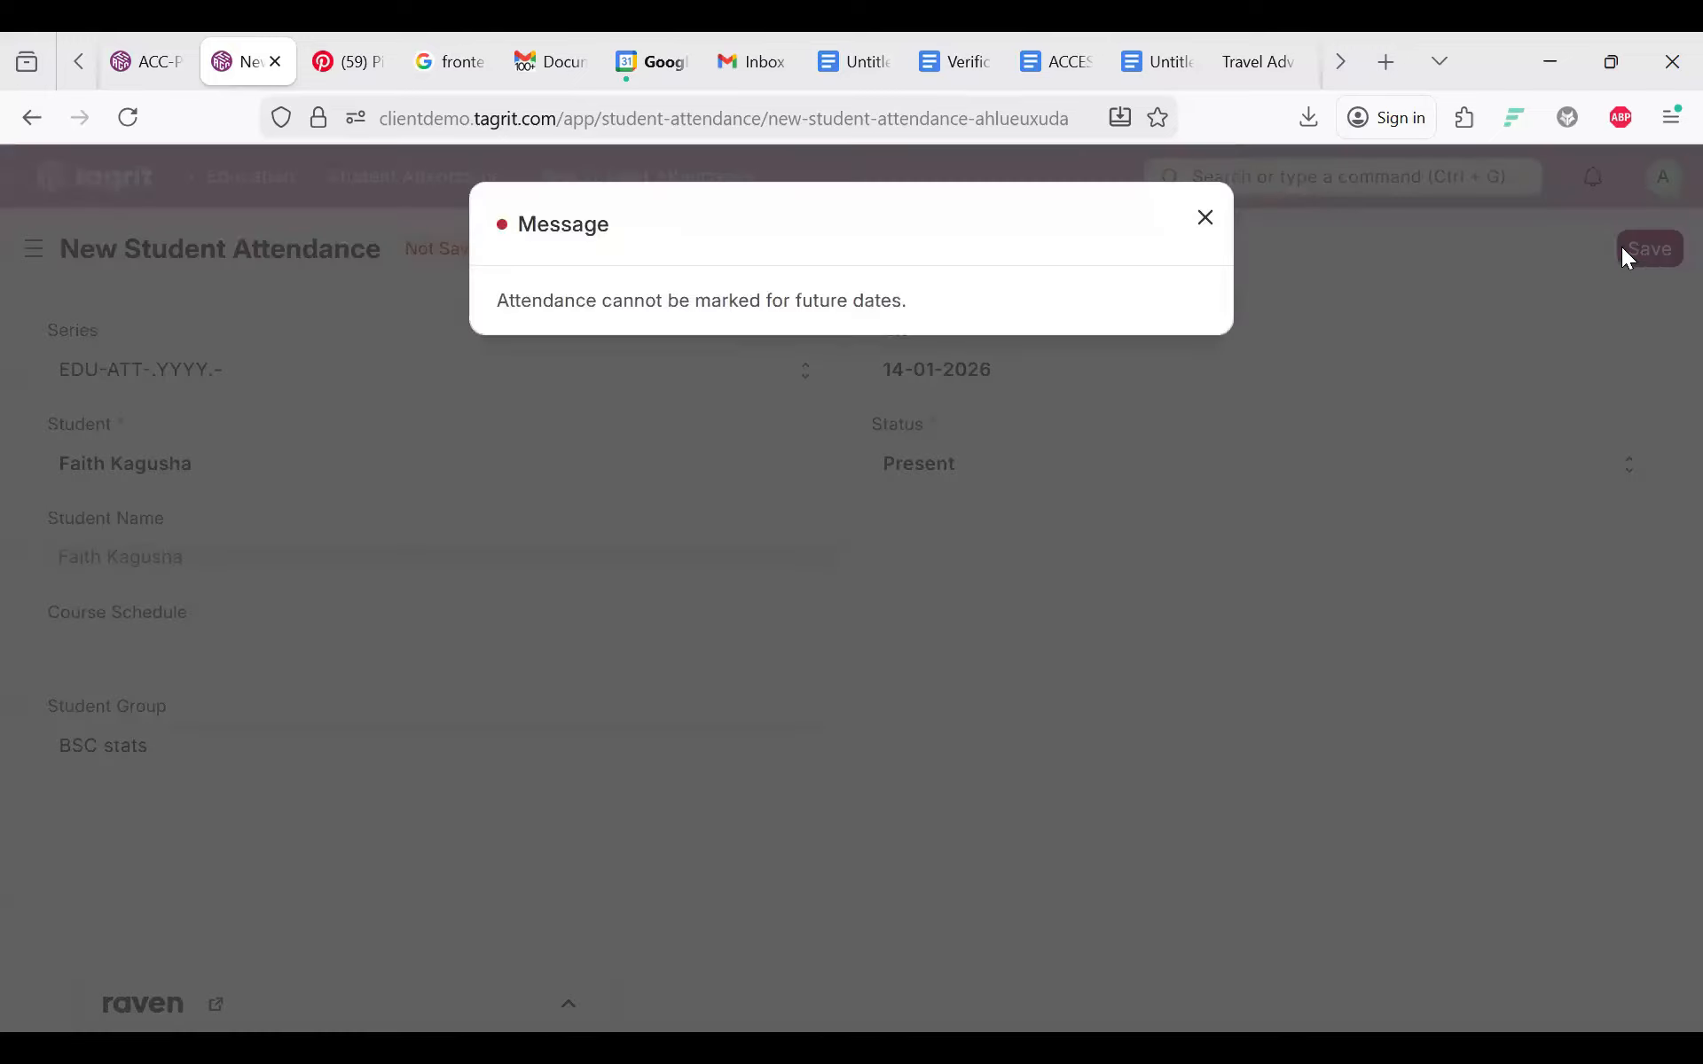
left_click(1621, 247)
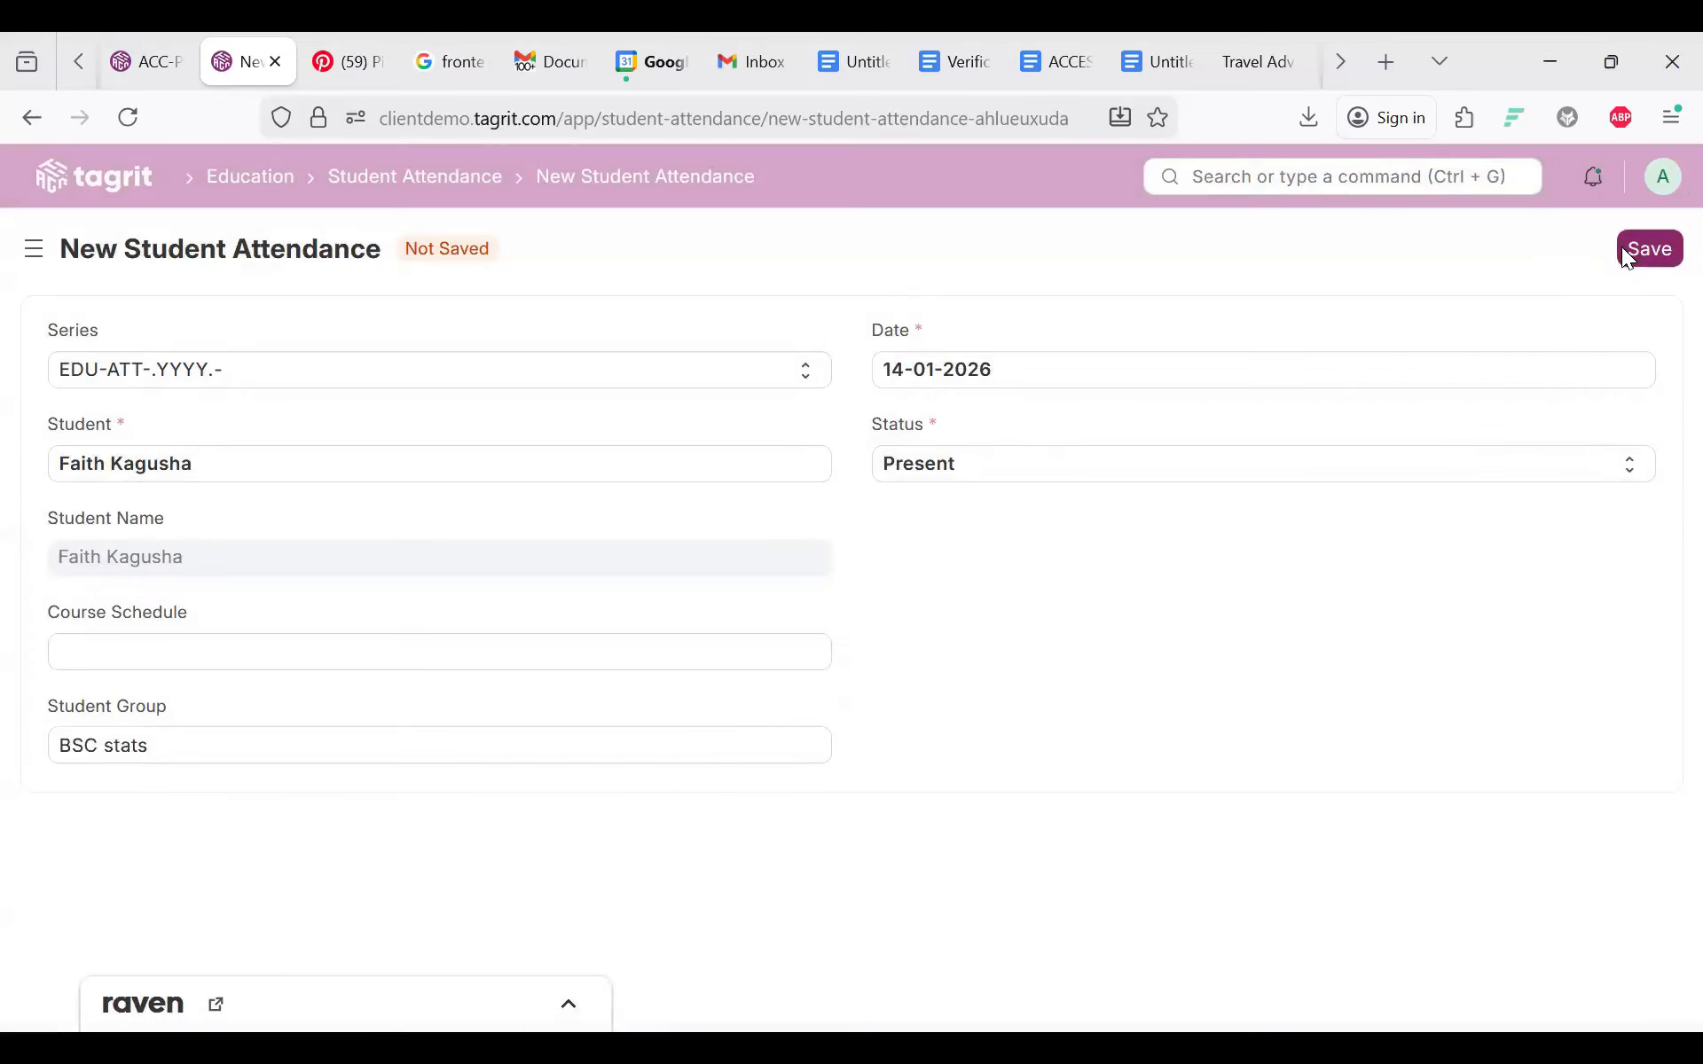
left_click(906, 369)
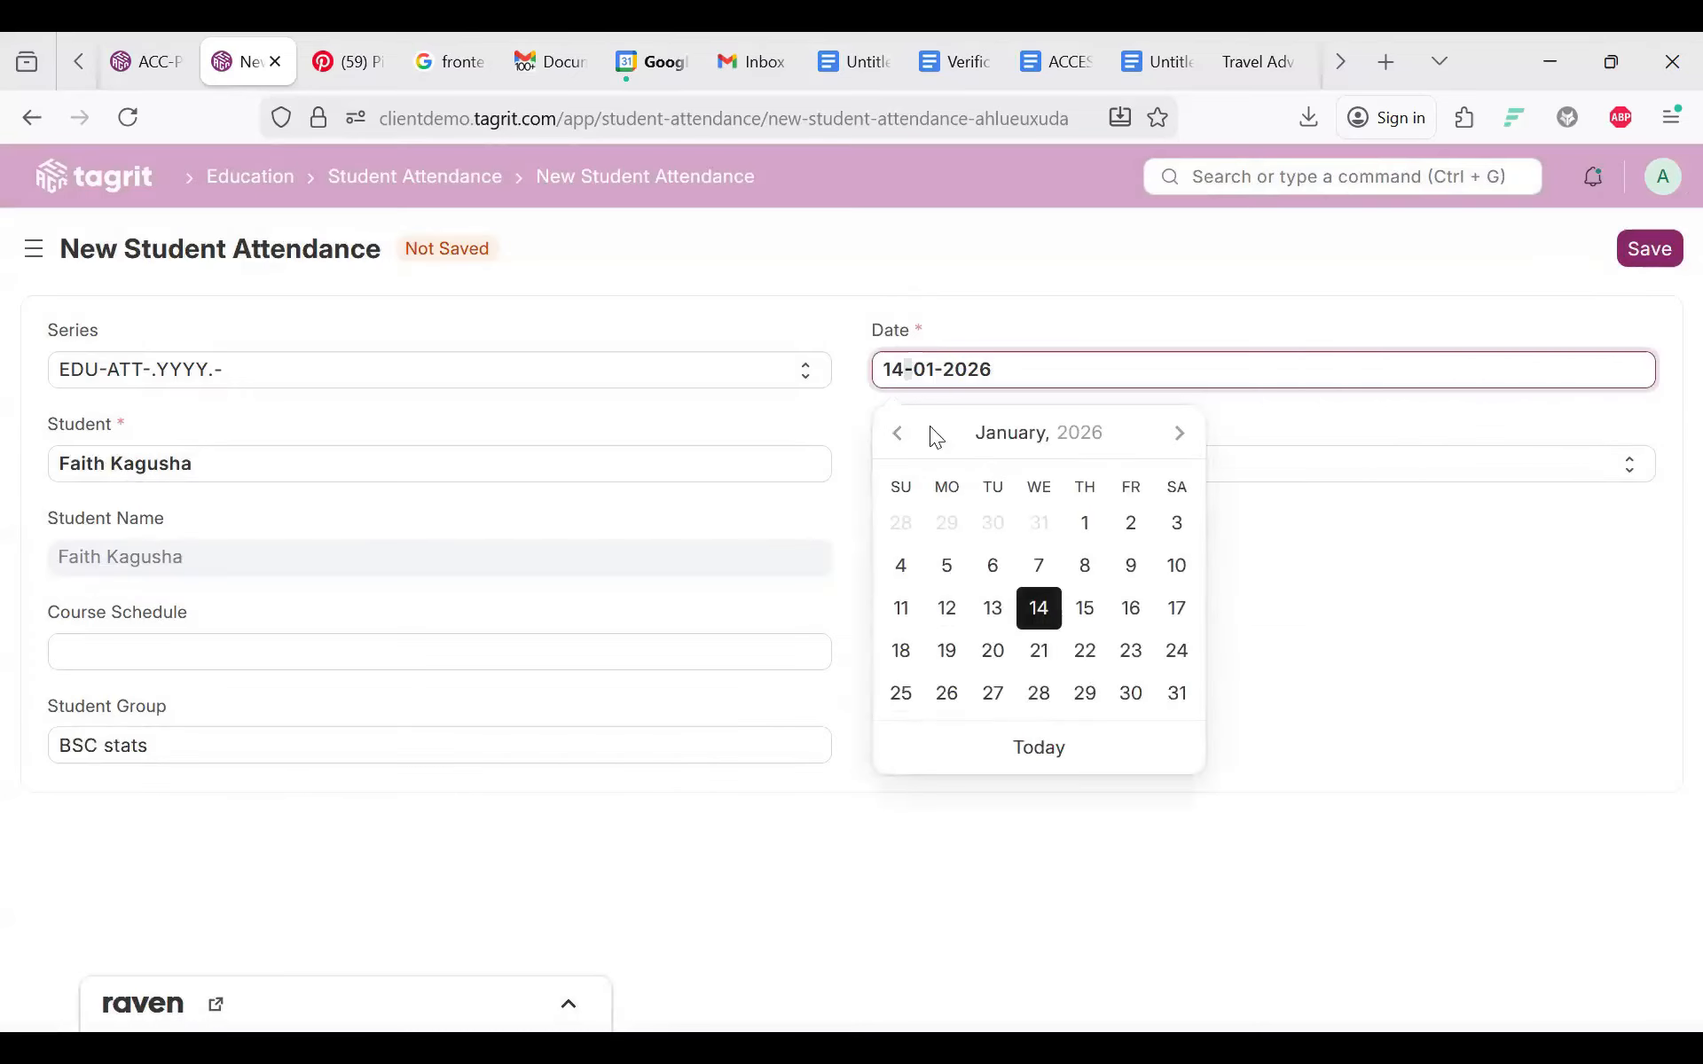
left_click(900, 434)
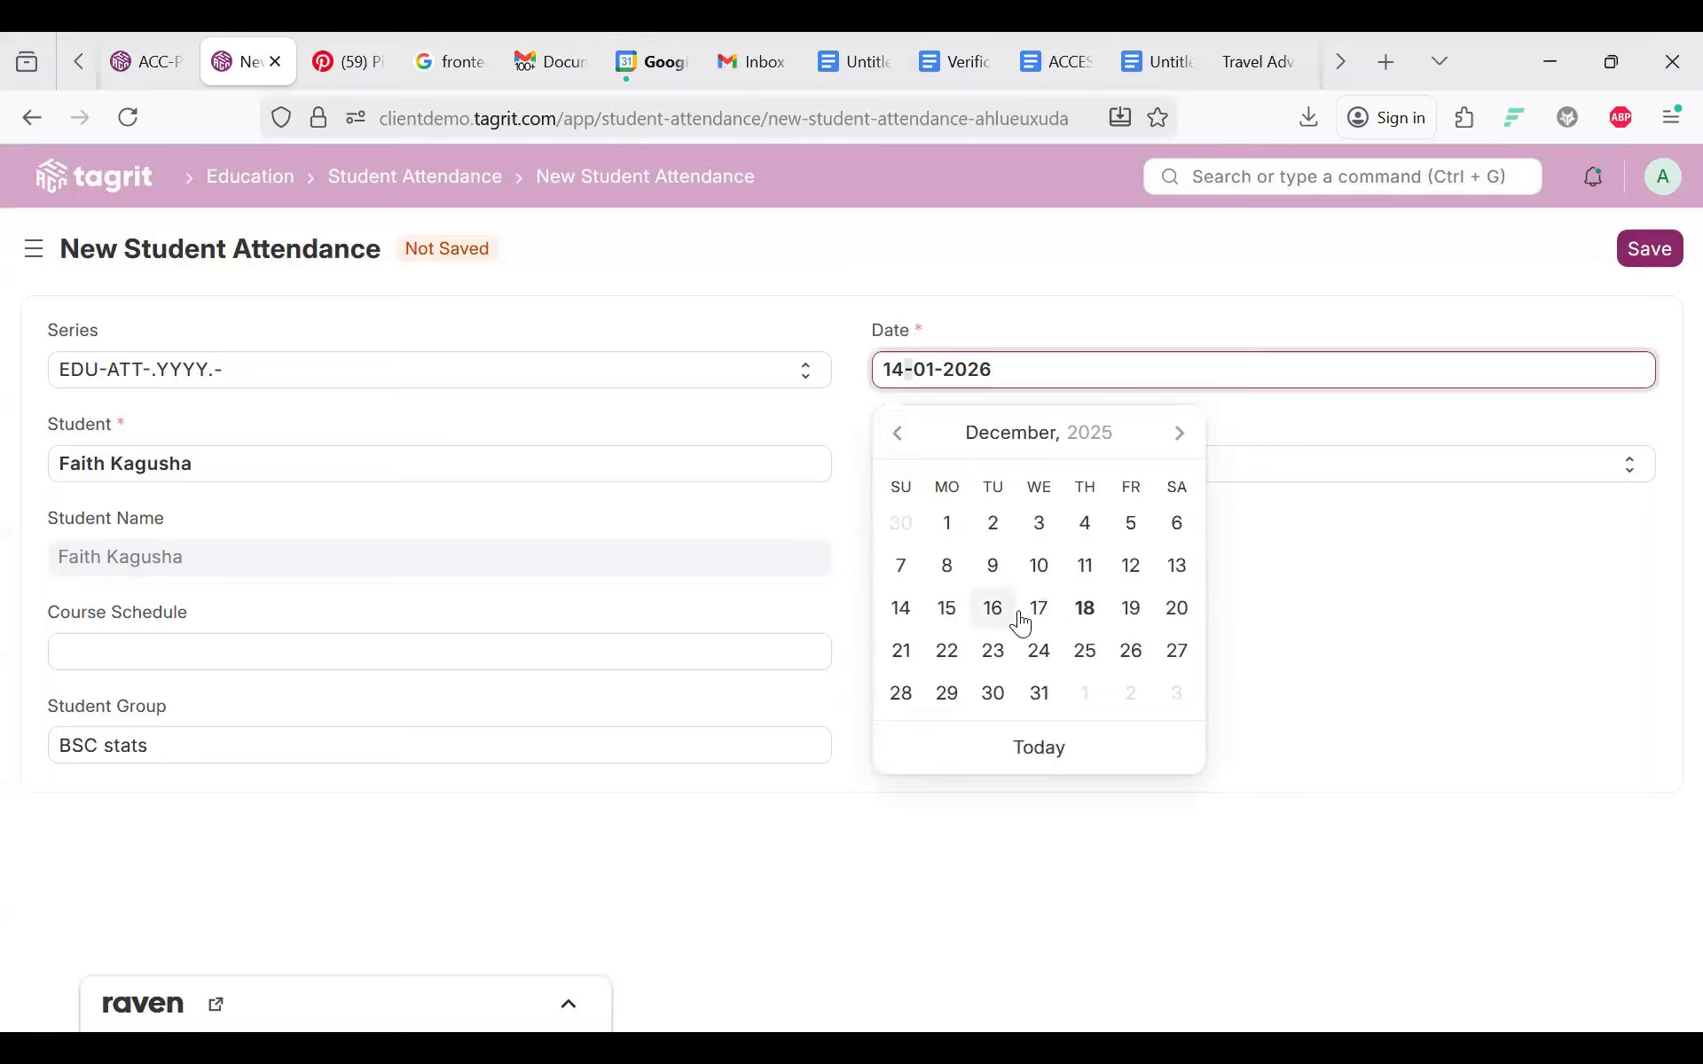
left_click(946, 610)
left_click(1642, 252)
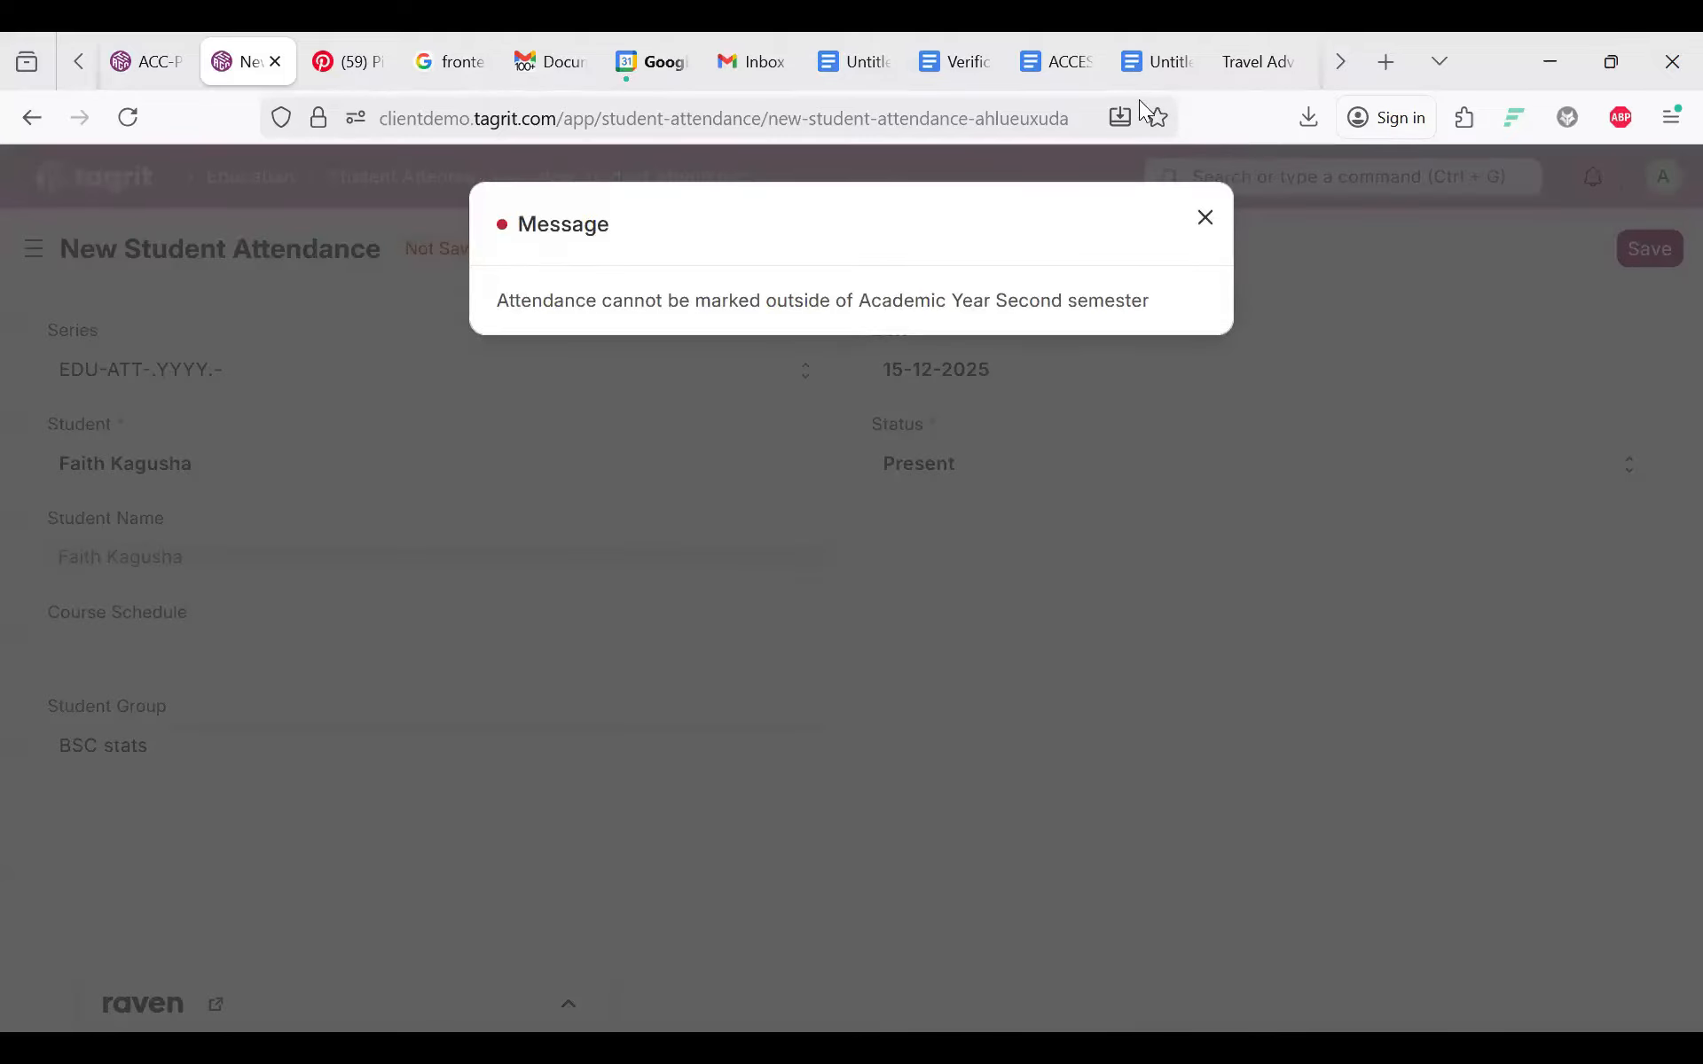
key("Escape")
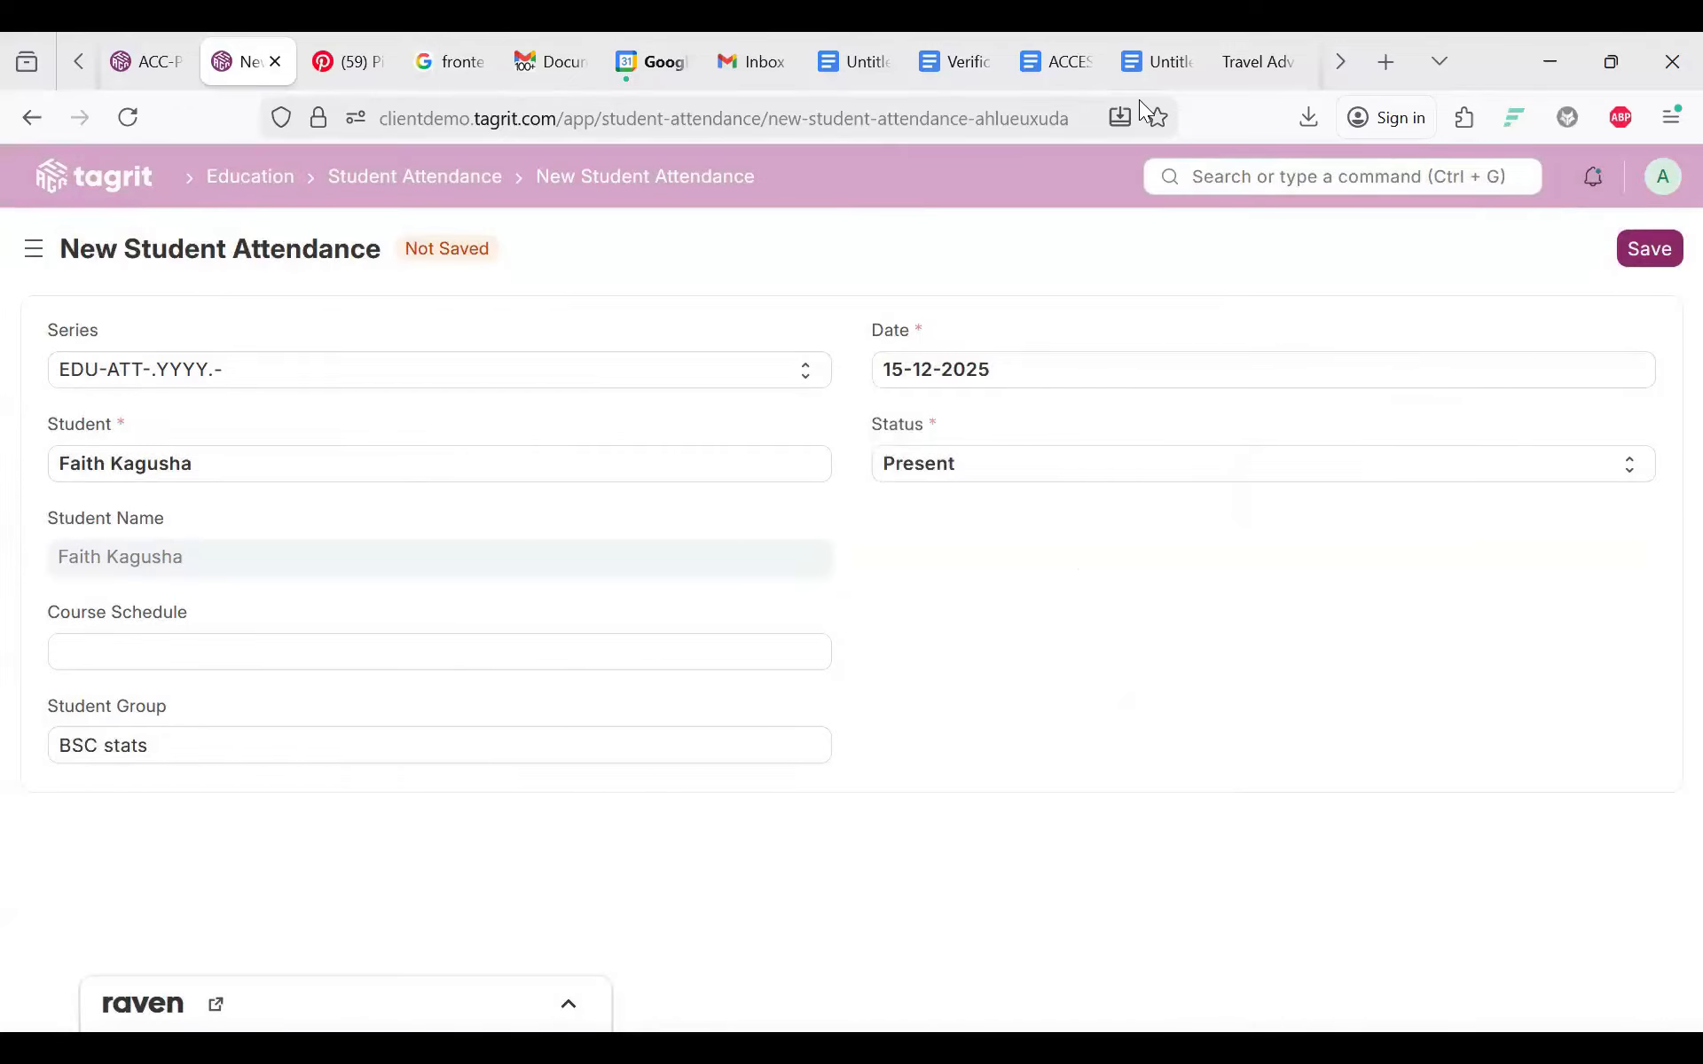
Step: Recheck the date, keep it at 15-12-2025, and return to the Student Attendance list
left_click(912, 369)
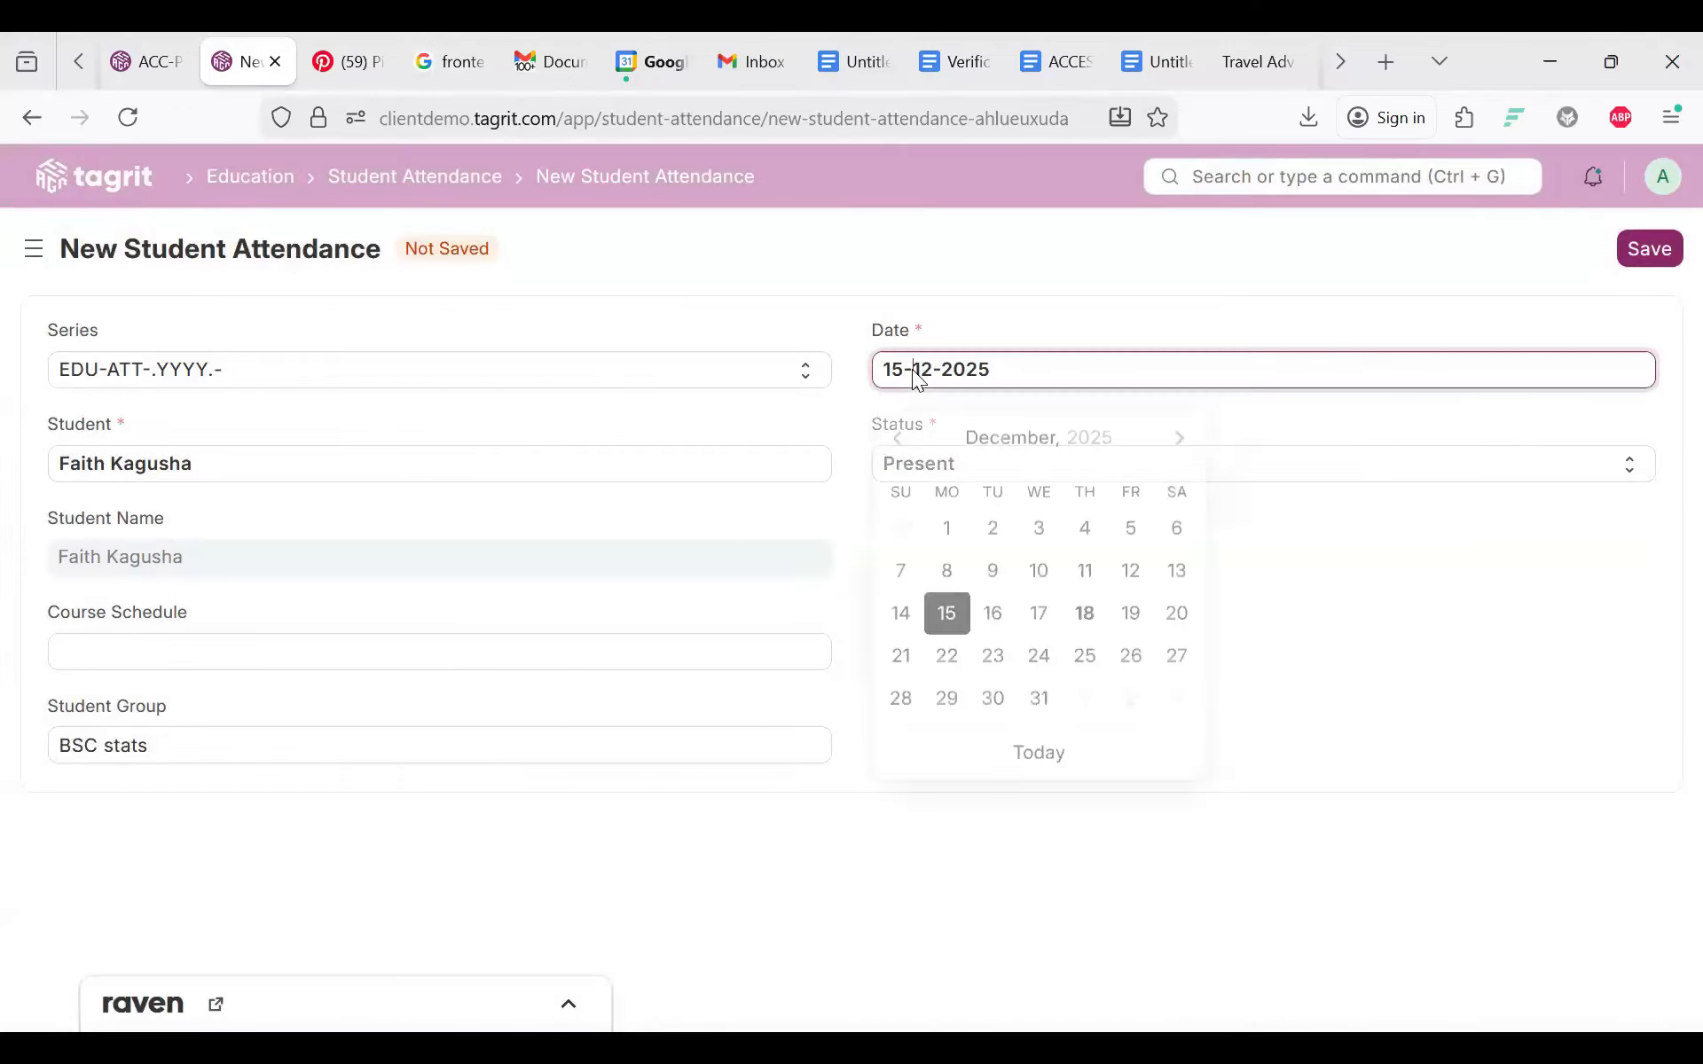
double_click(912, 369)
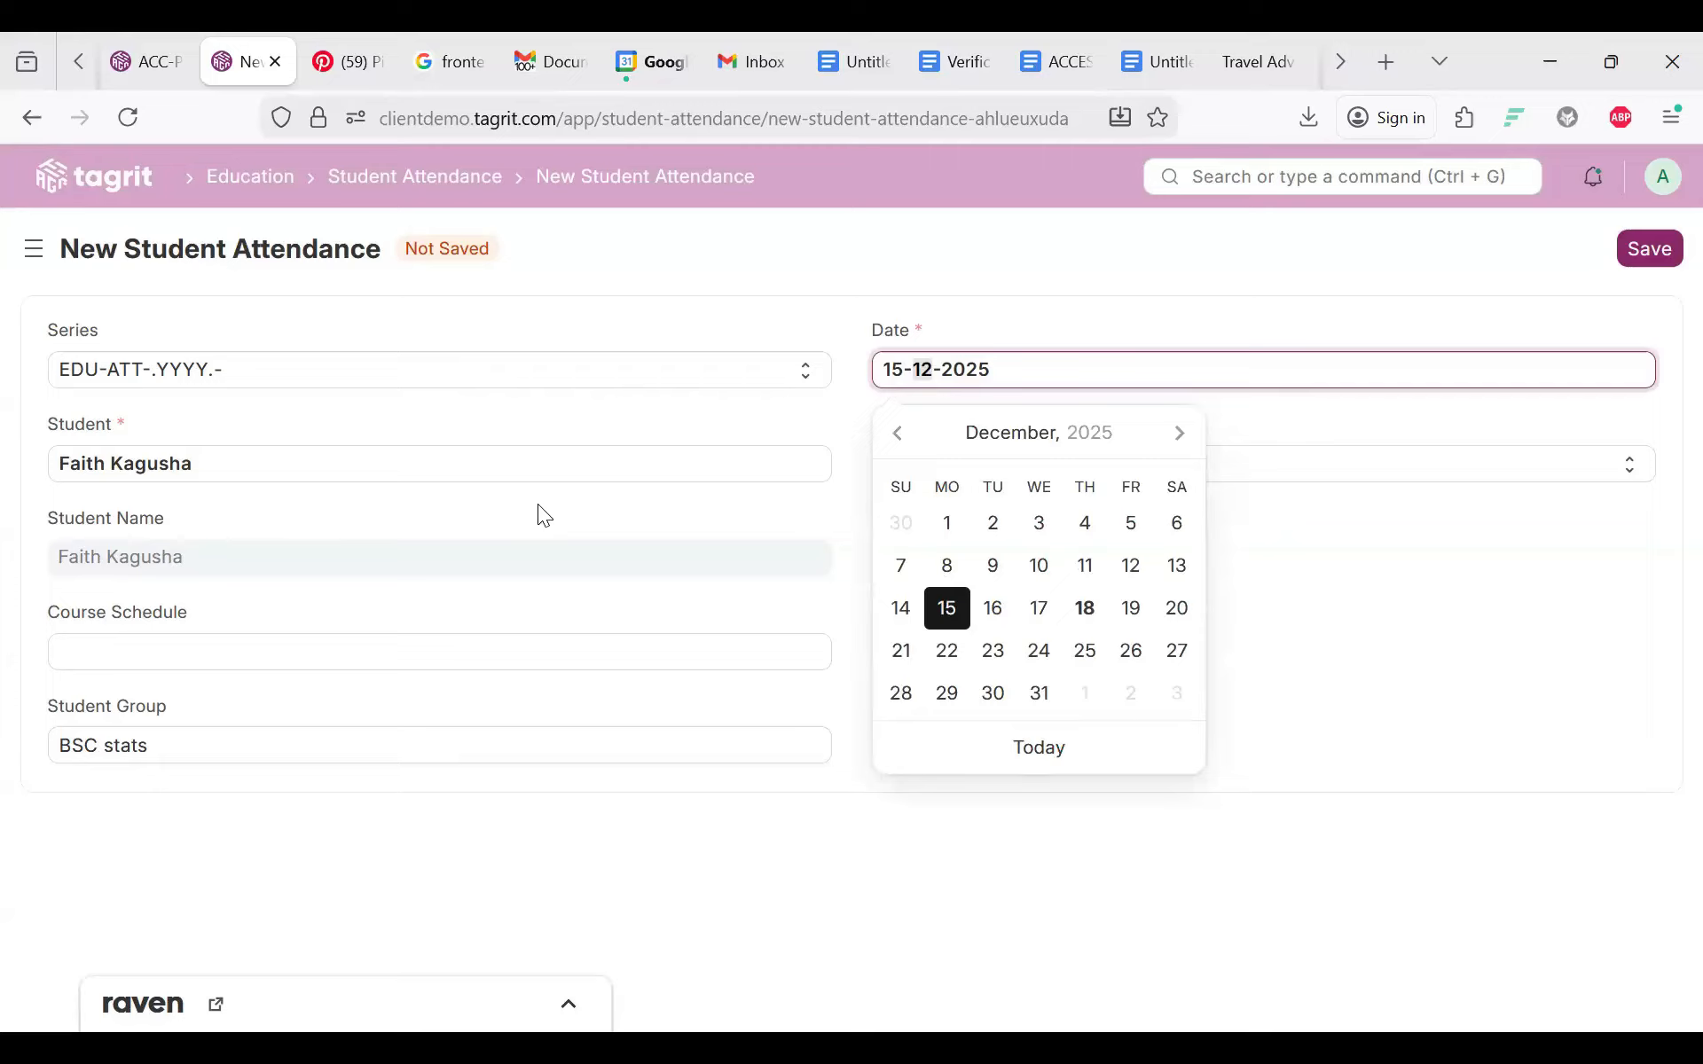
left_click(231, 472)
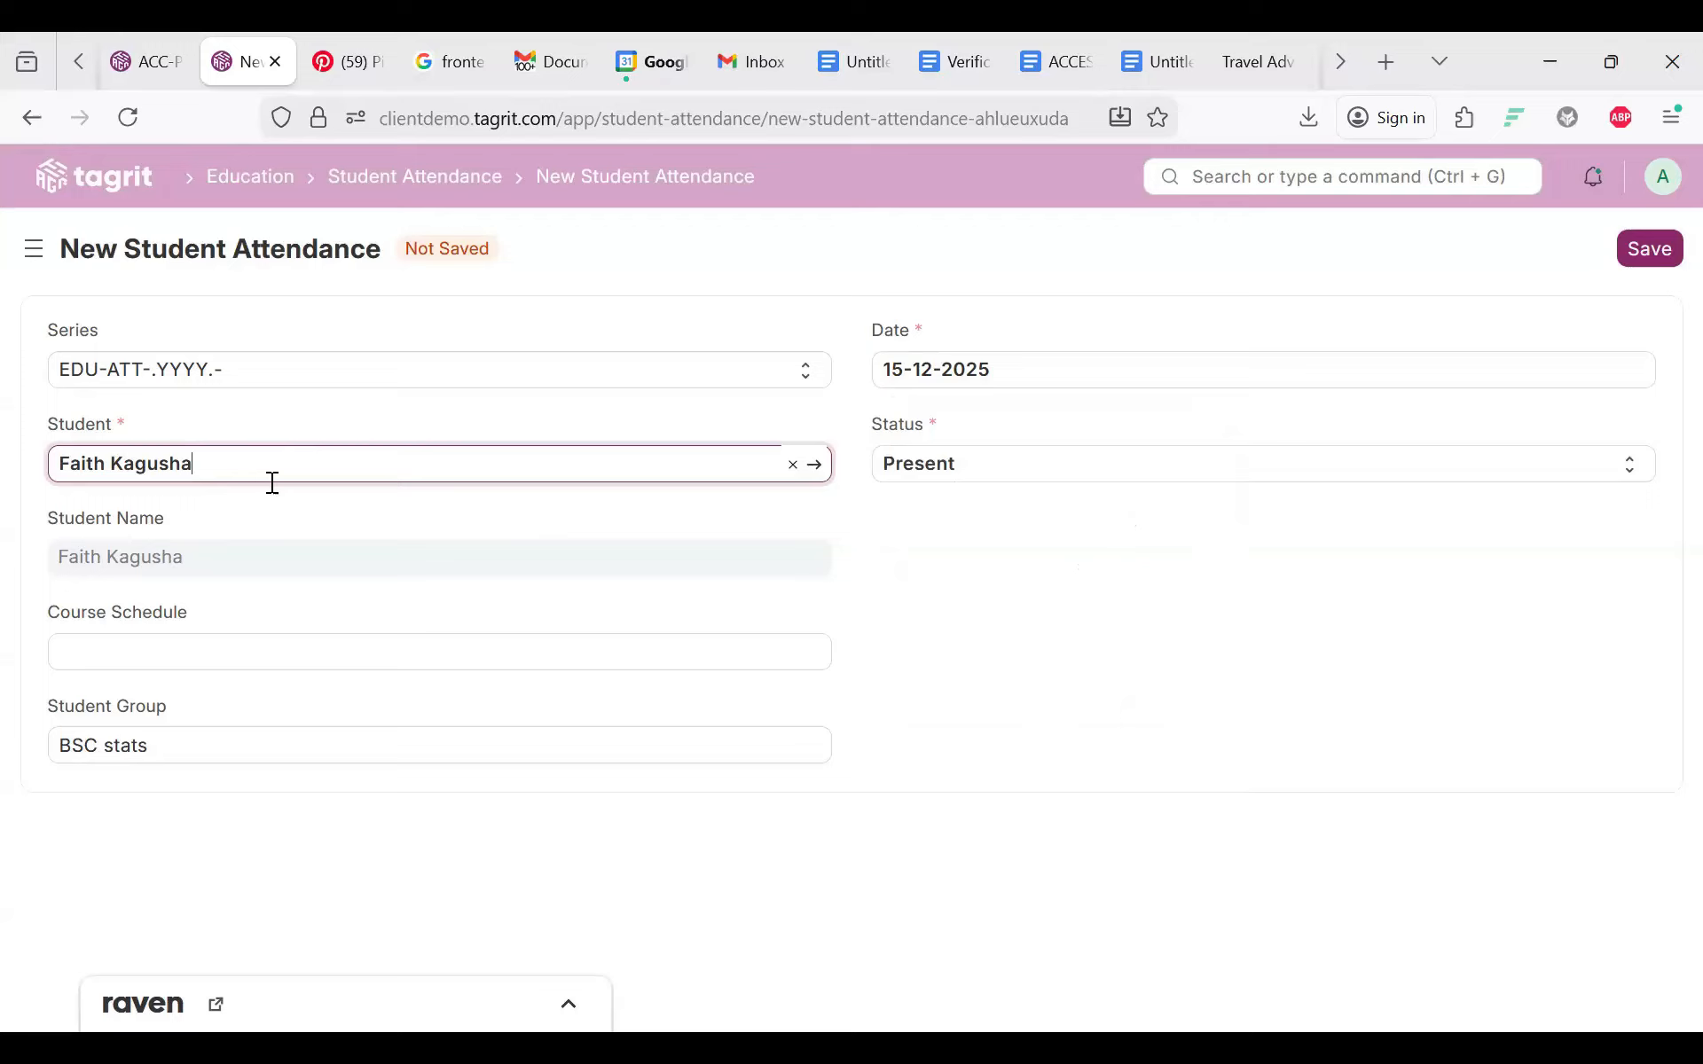
double_click(1031, 379)
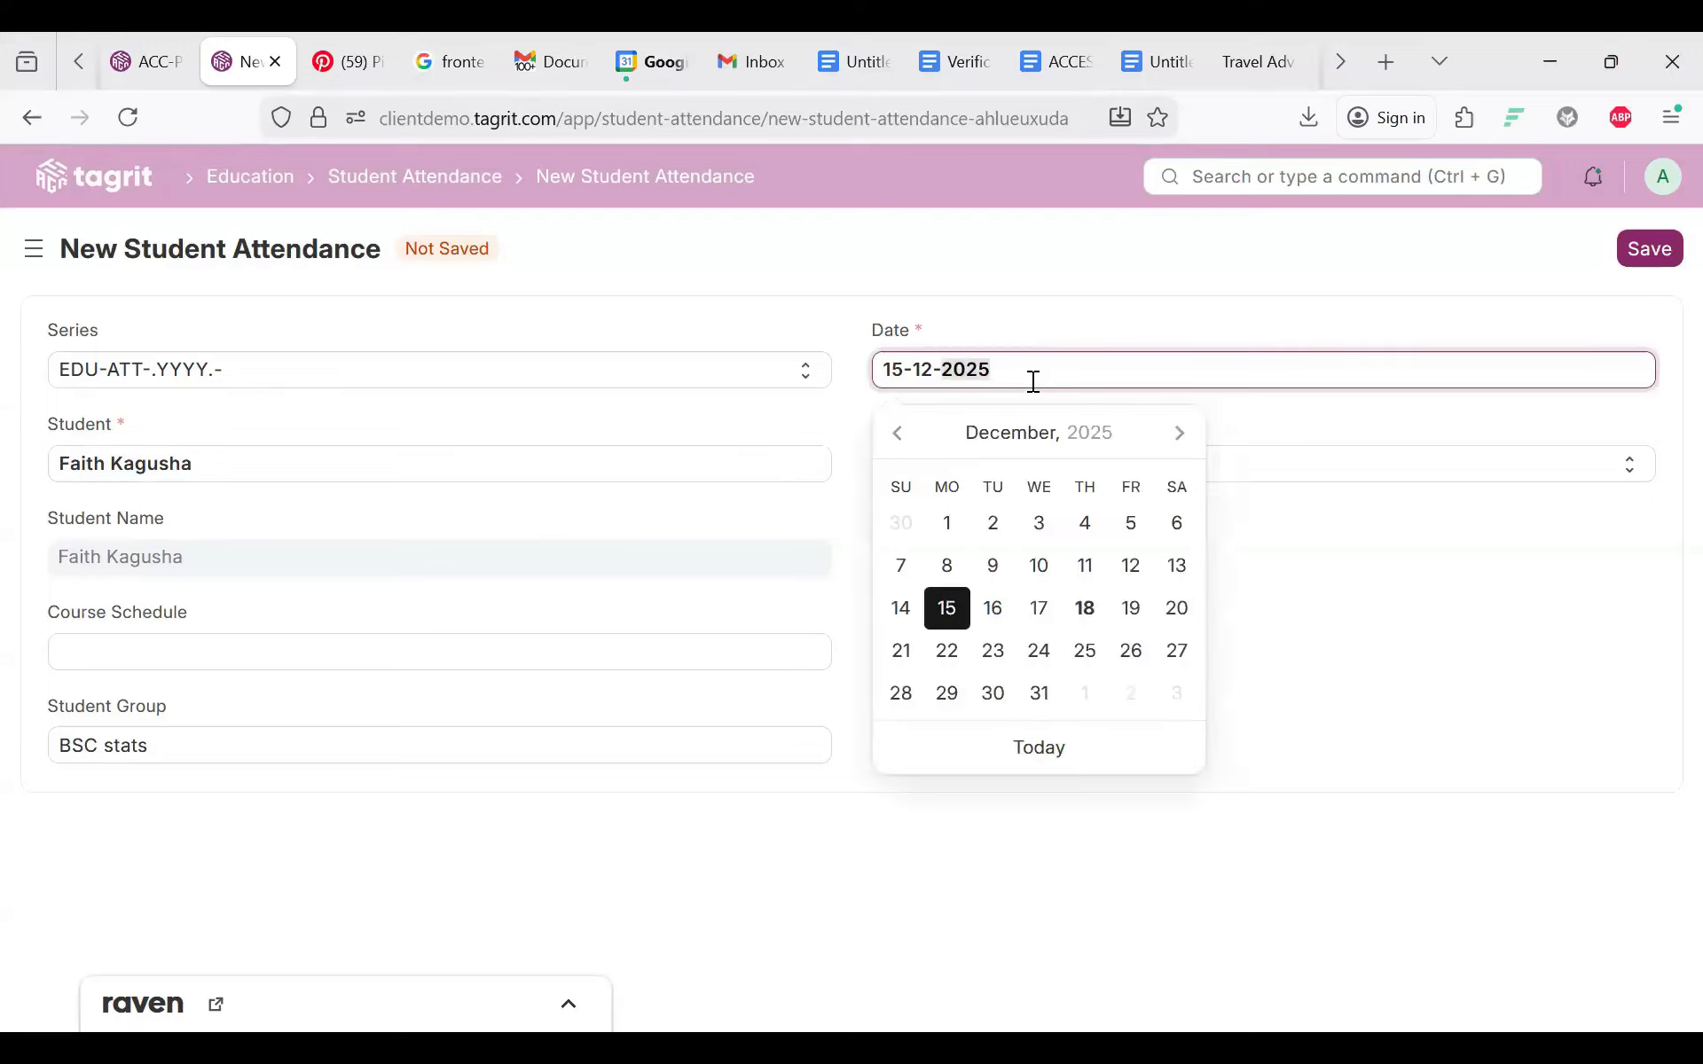
left_click(1180, 302)
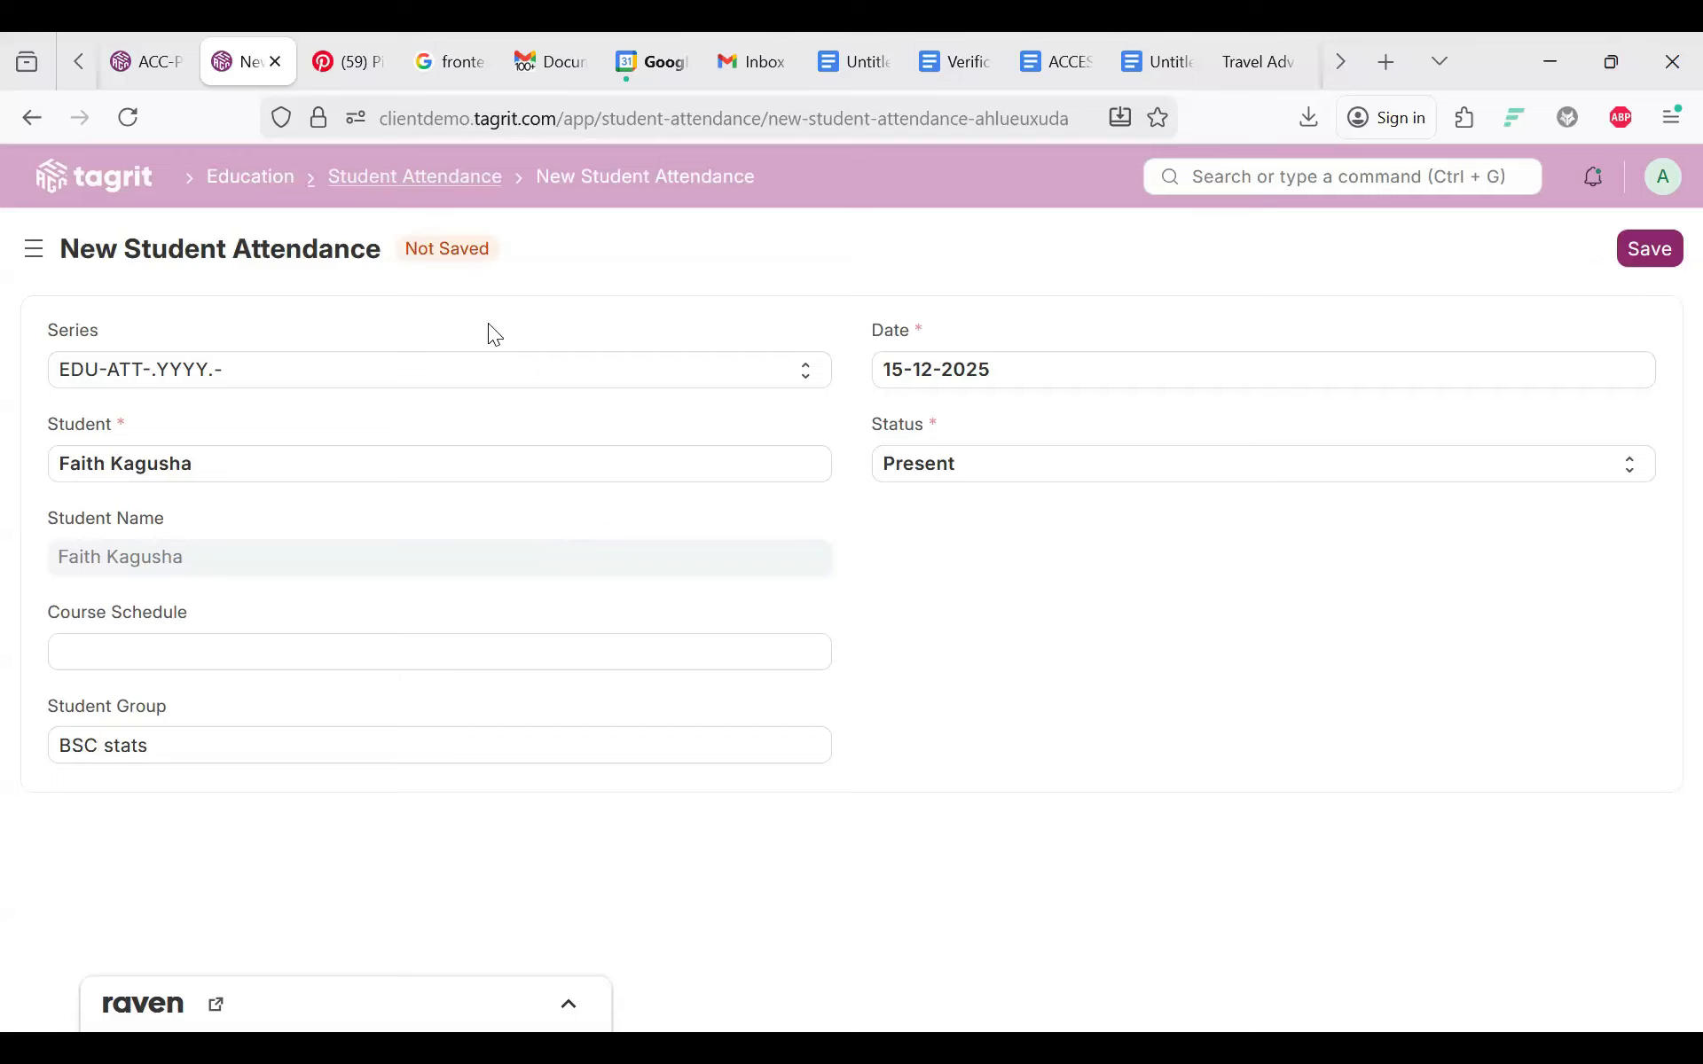
left_click(437, 176)
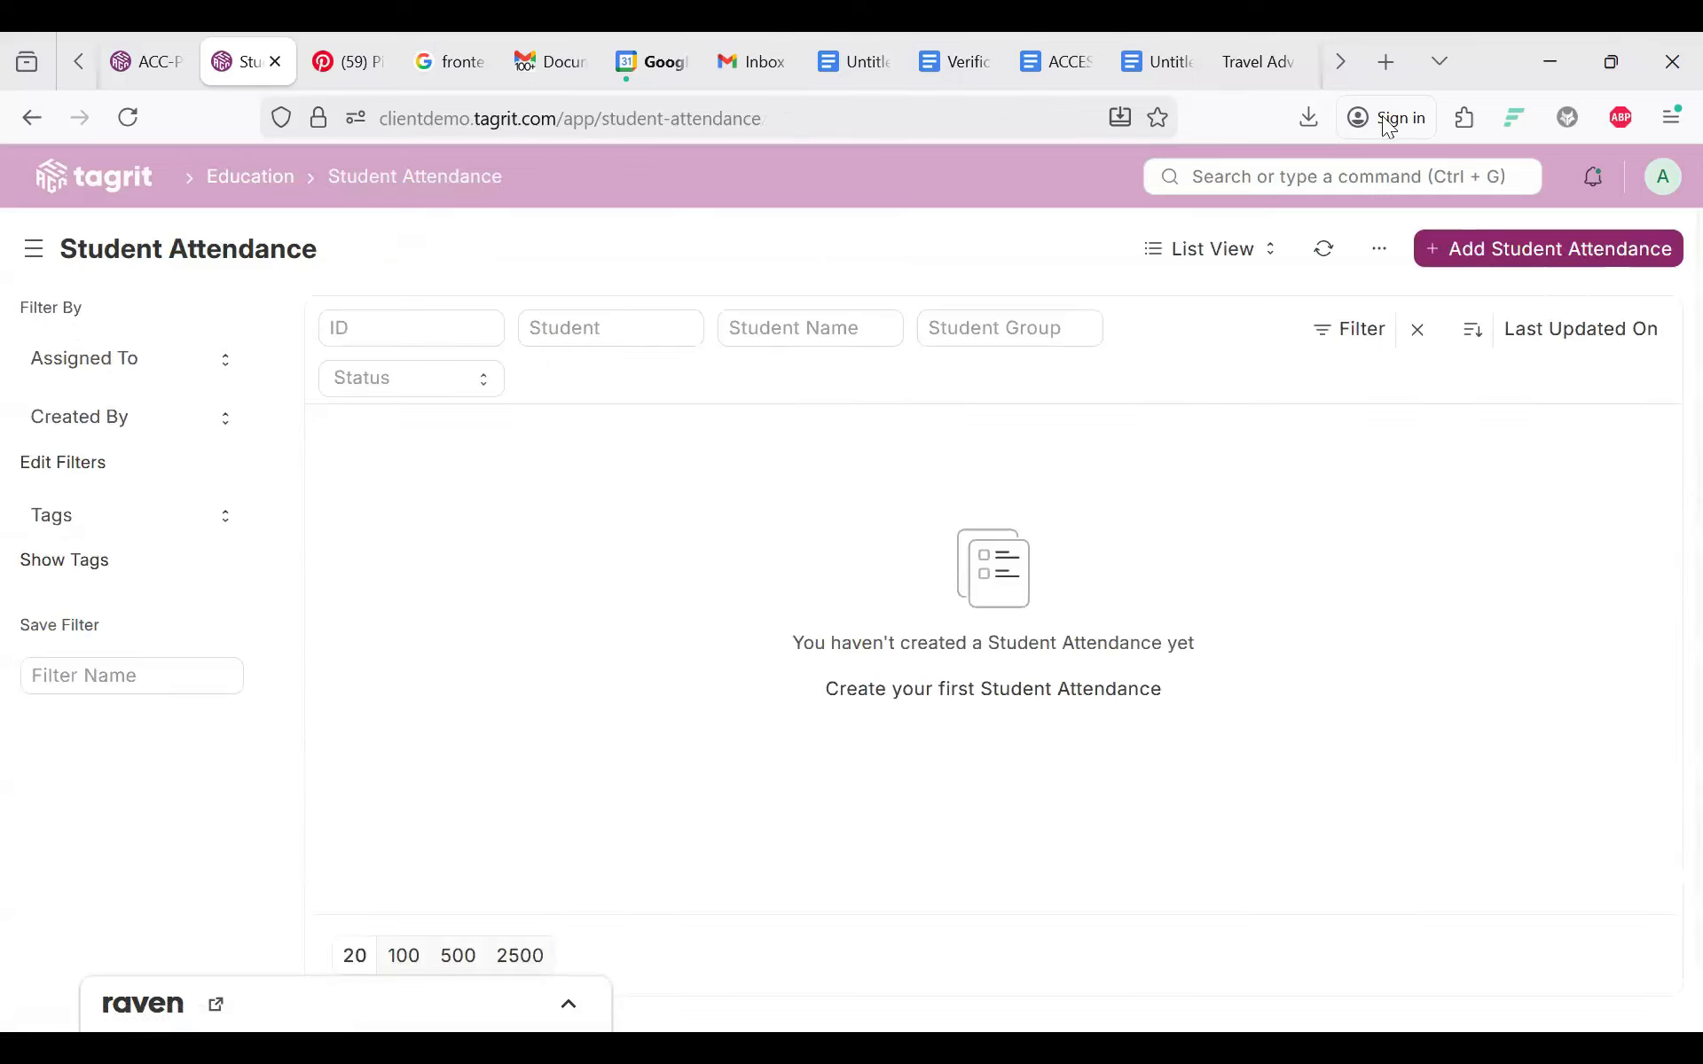
Step: Abandon the attendance form and open Student Leave Application from the Attendance section
left_click(1485, 257)
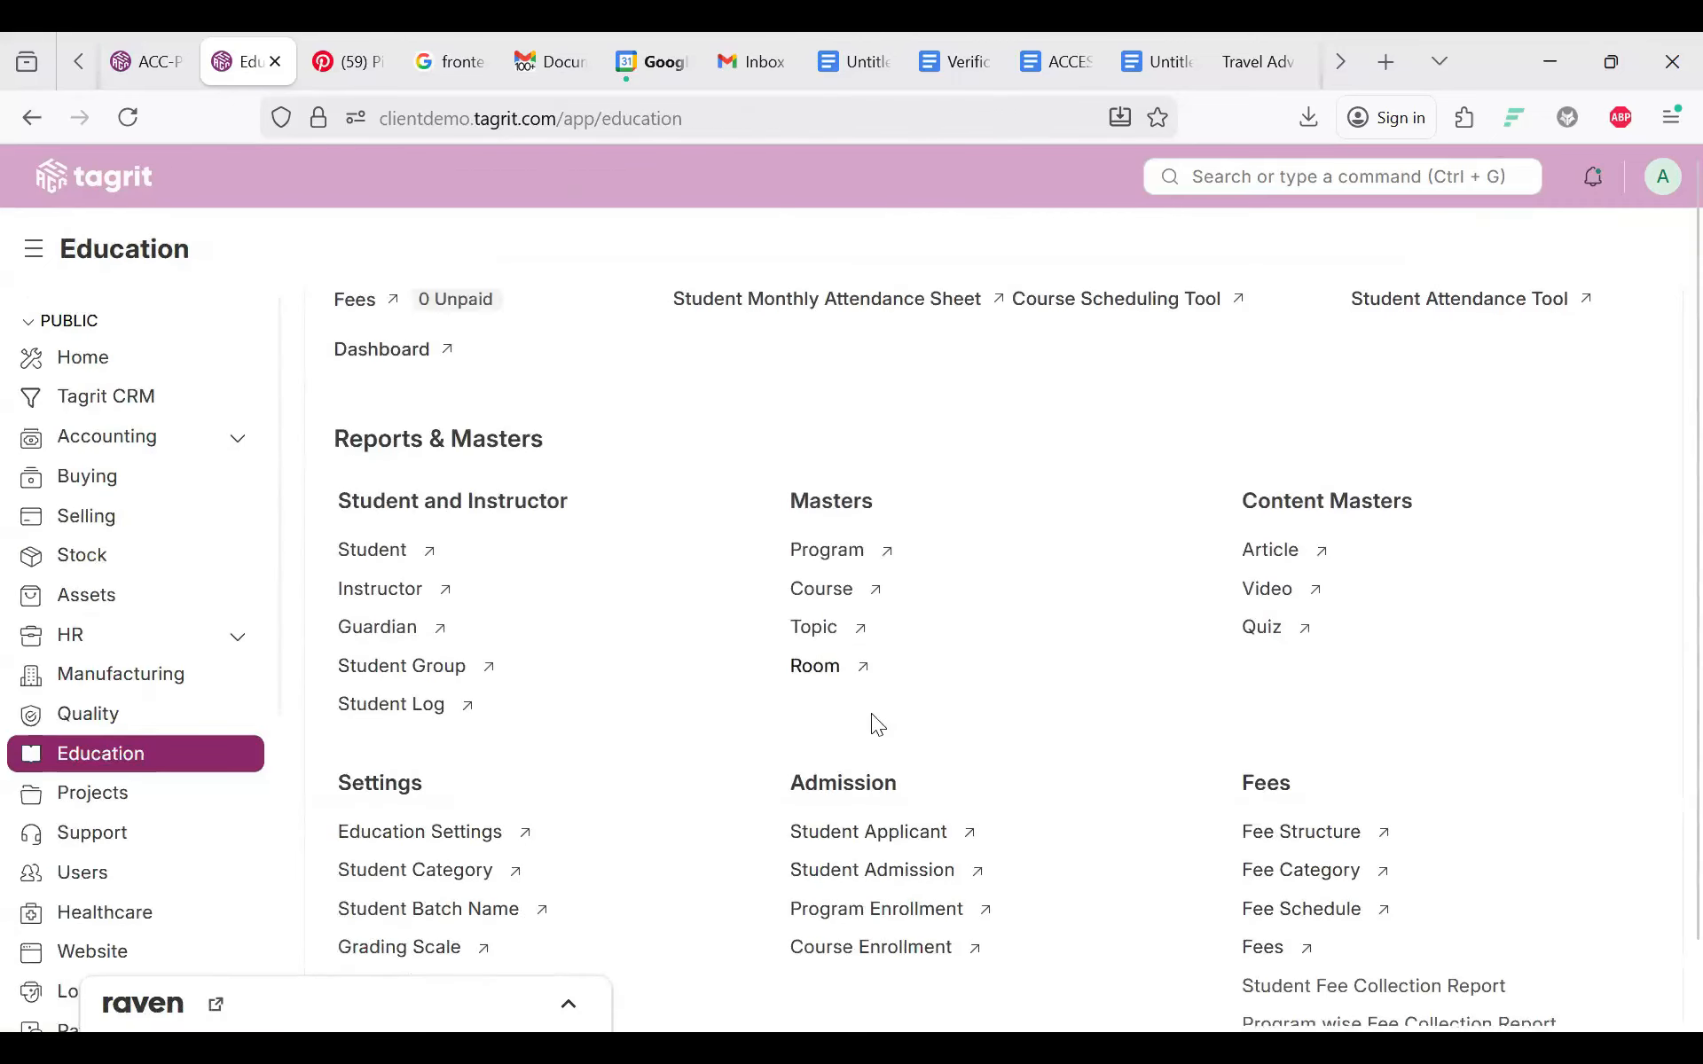
scroll(870, 718, "down", 3)
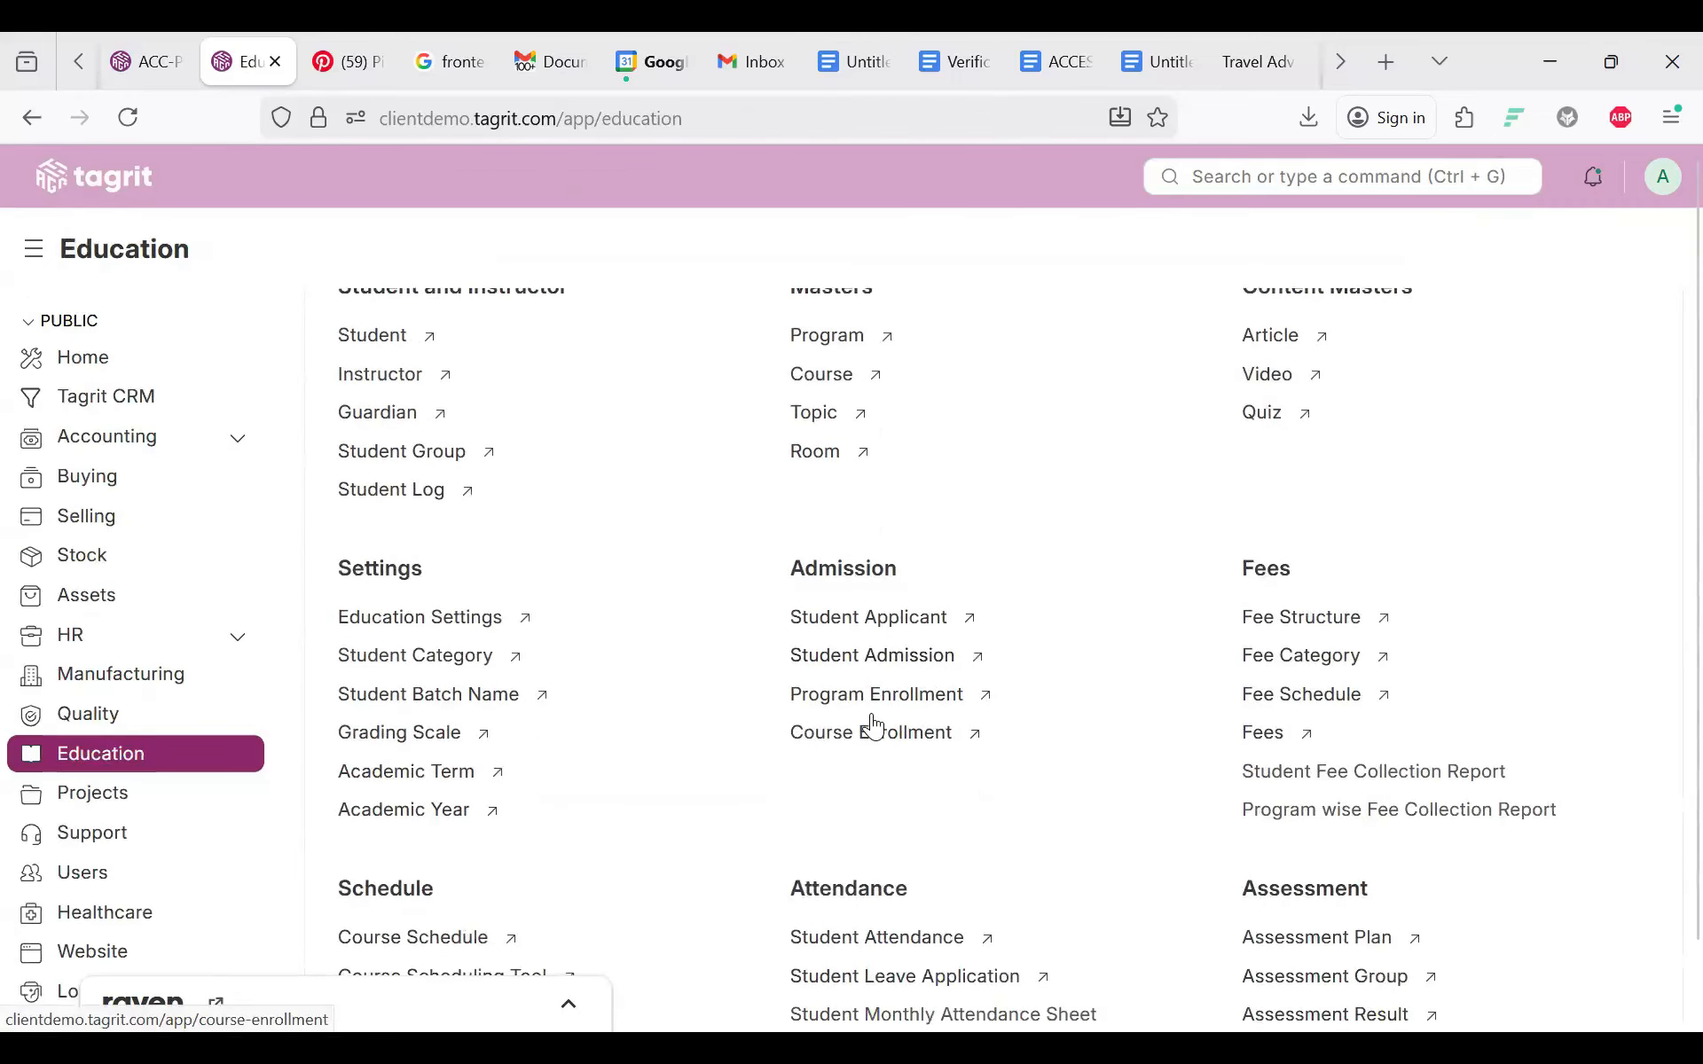
scroll(874, 726, "down", 2)
scroll(874, 726, "up", 3)
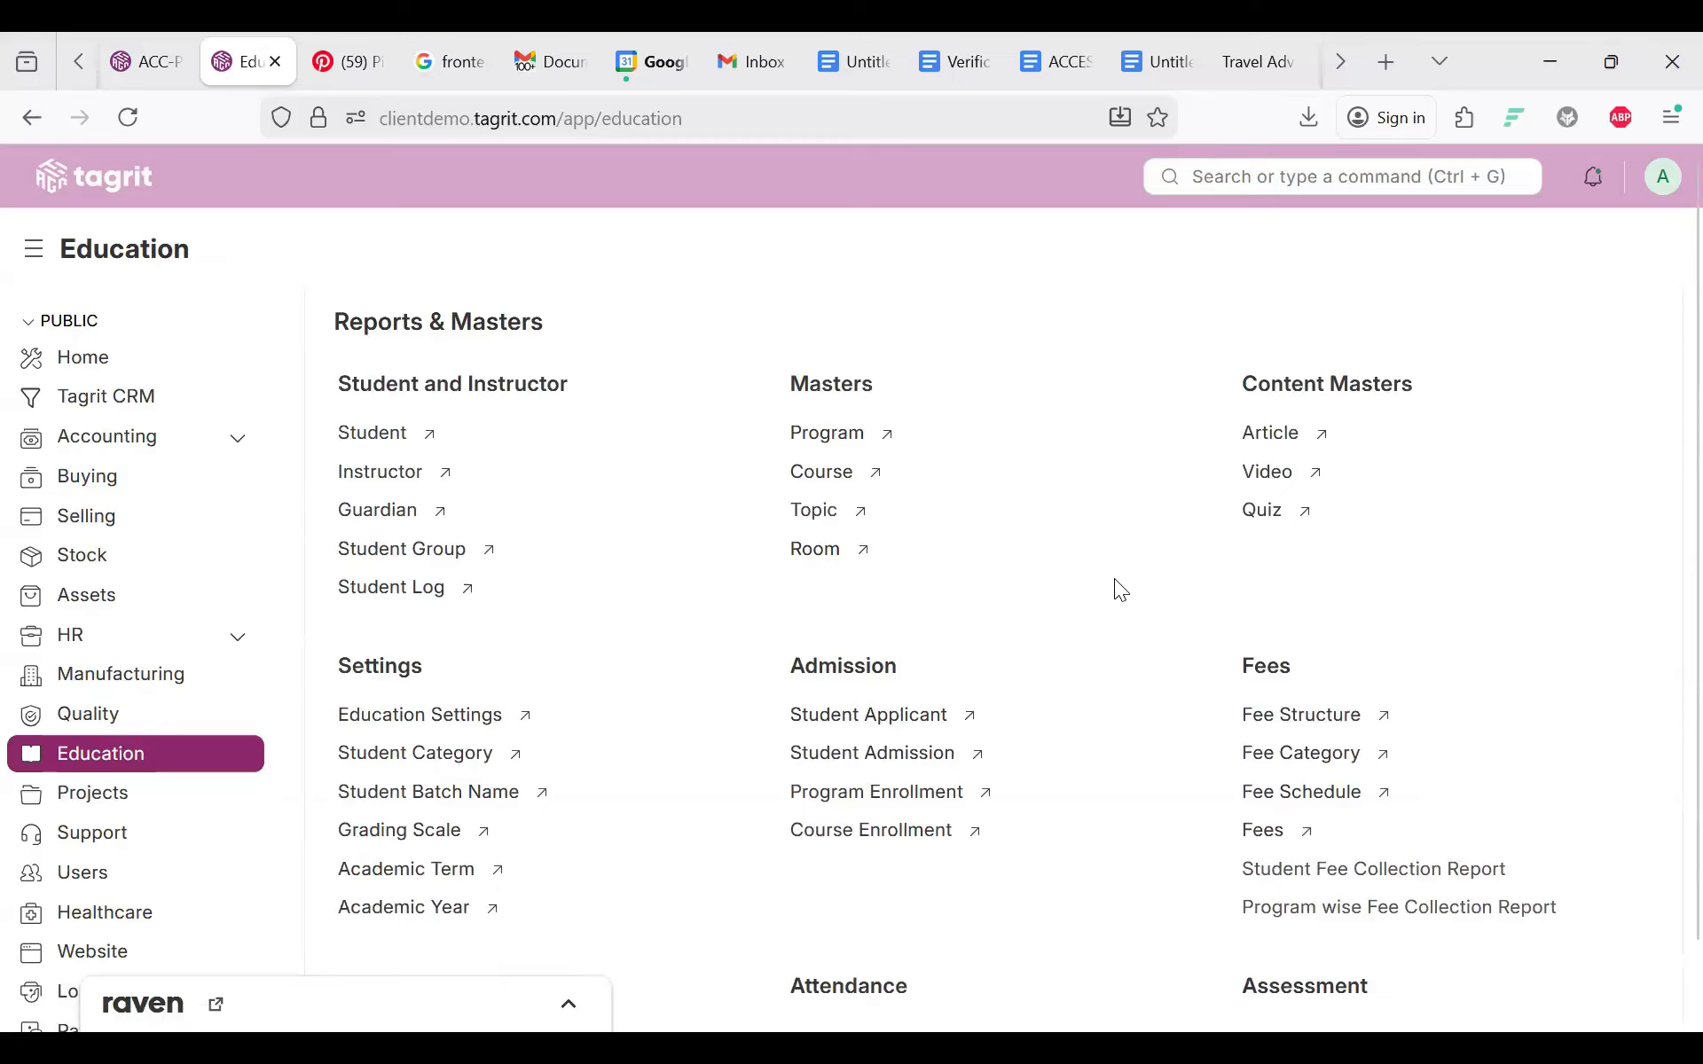
scroll(1076, 809, "down", 4)
scroll(1076, 814, "down", 2)
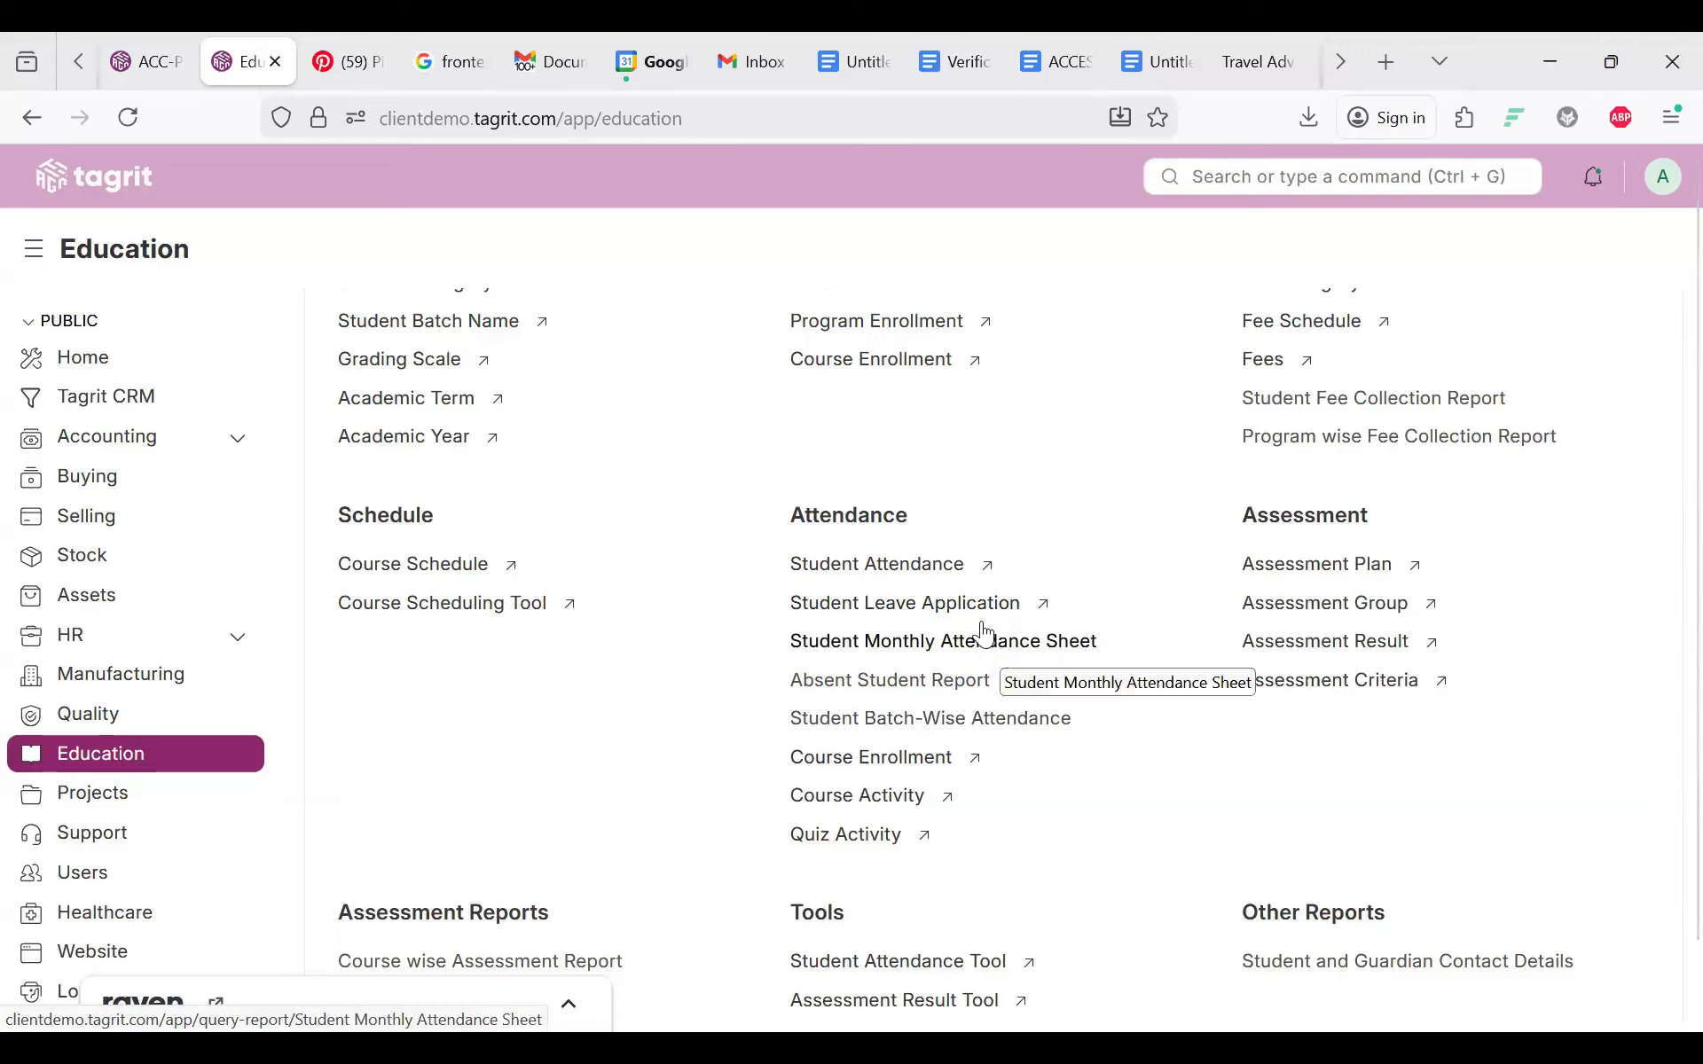
left_click(920, 612)
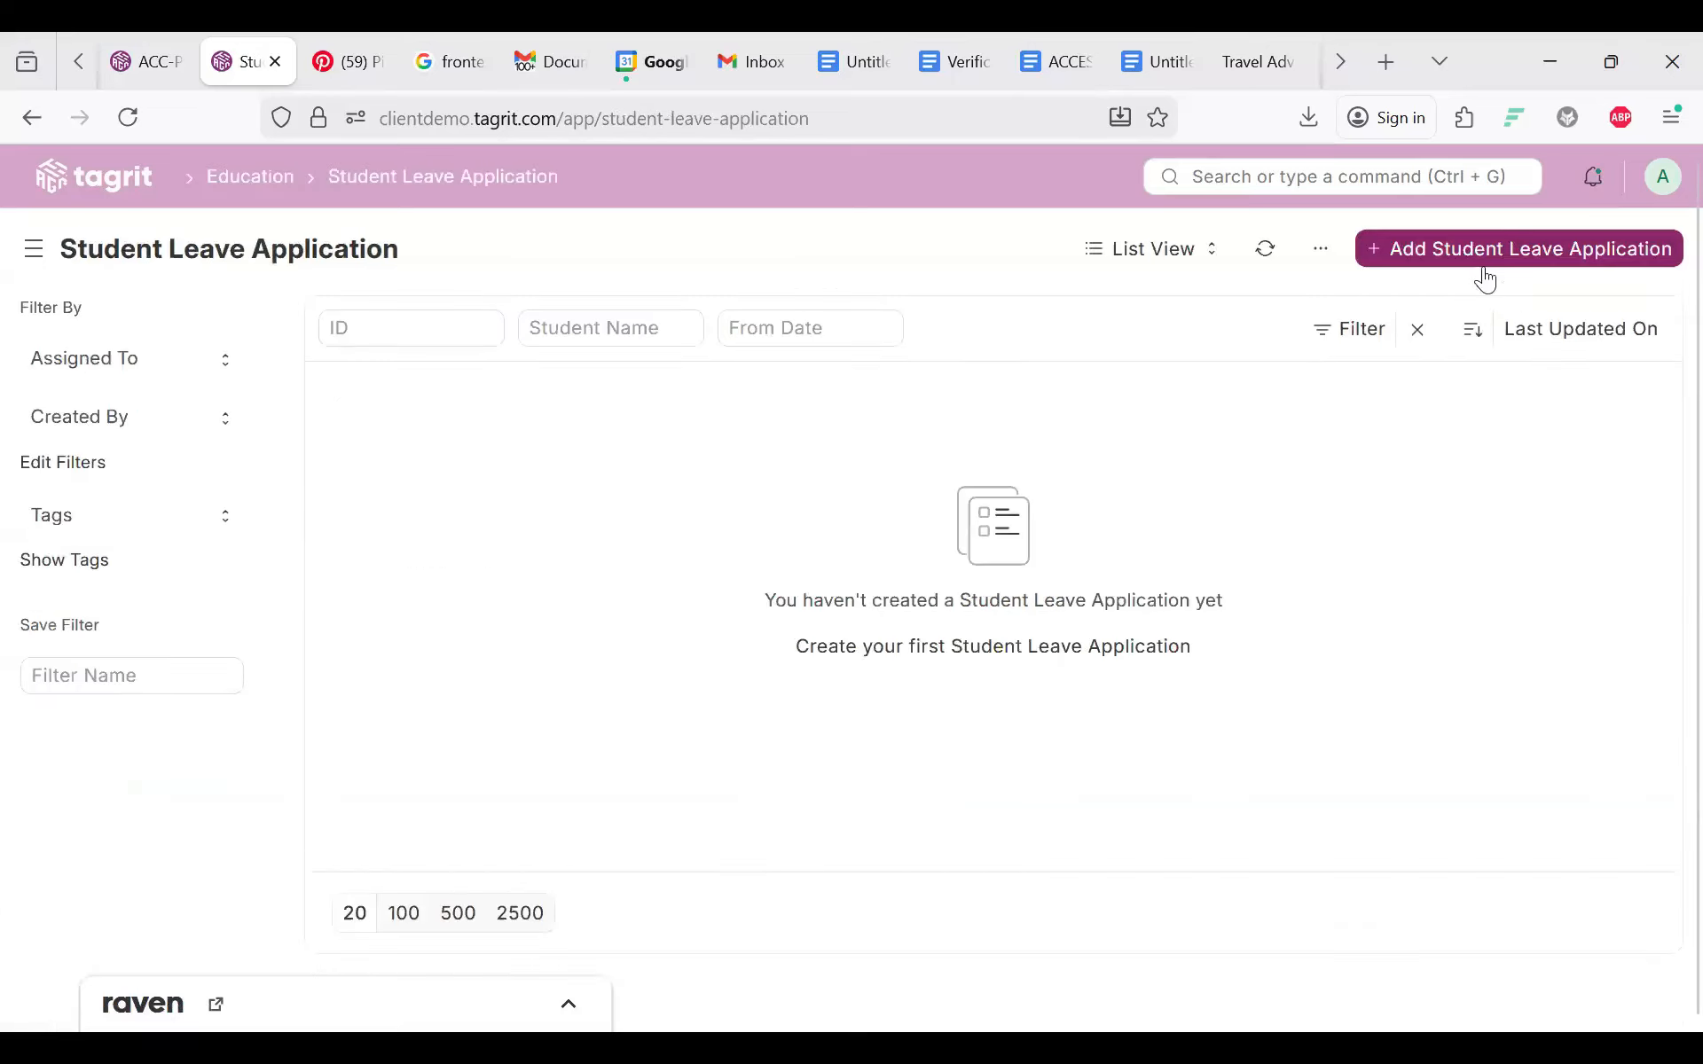
Step: Open a new Student Leave Application, close it unsaved, and go back to the Attendance links
left_click(1435, 250)
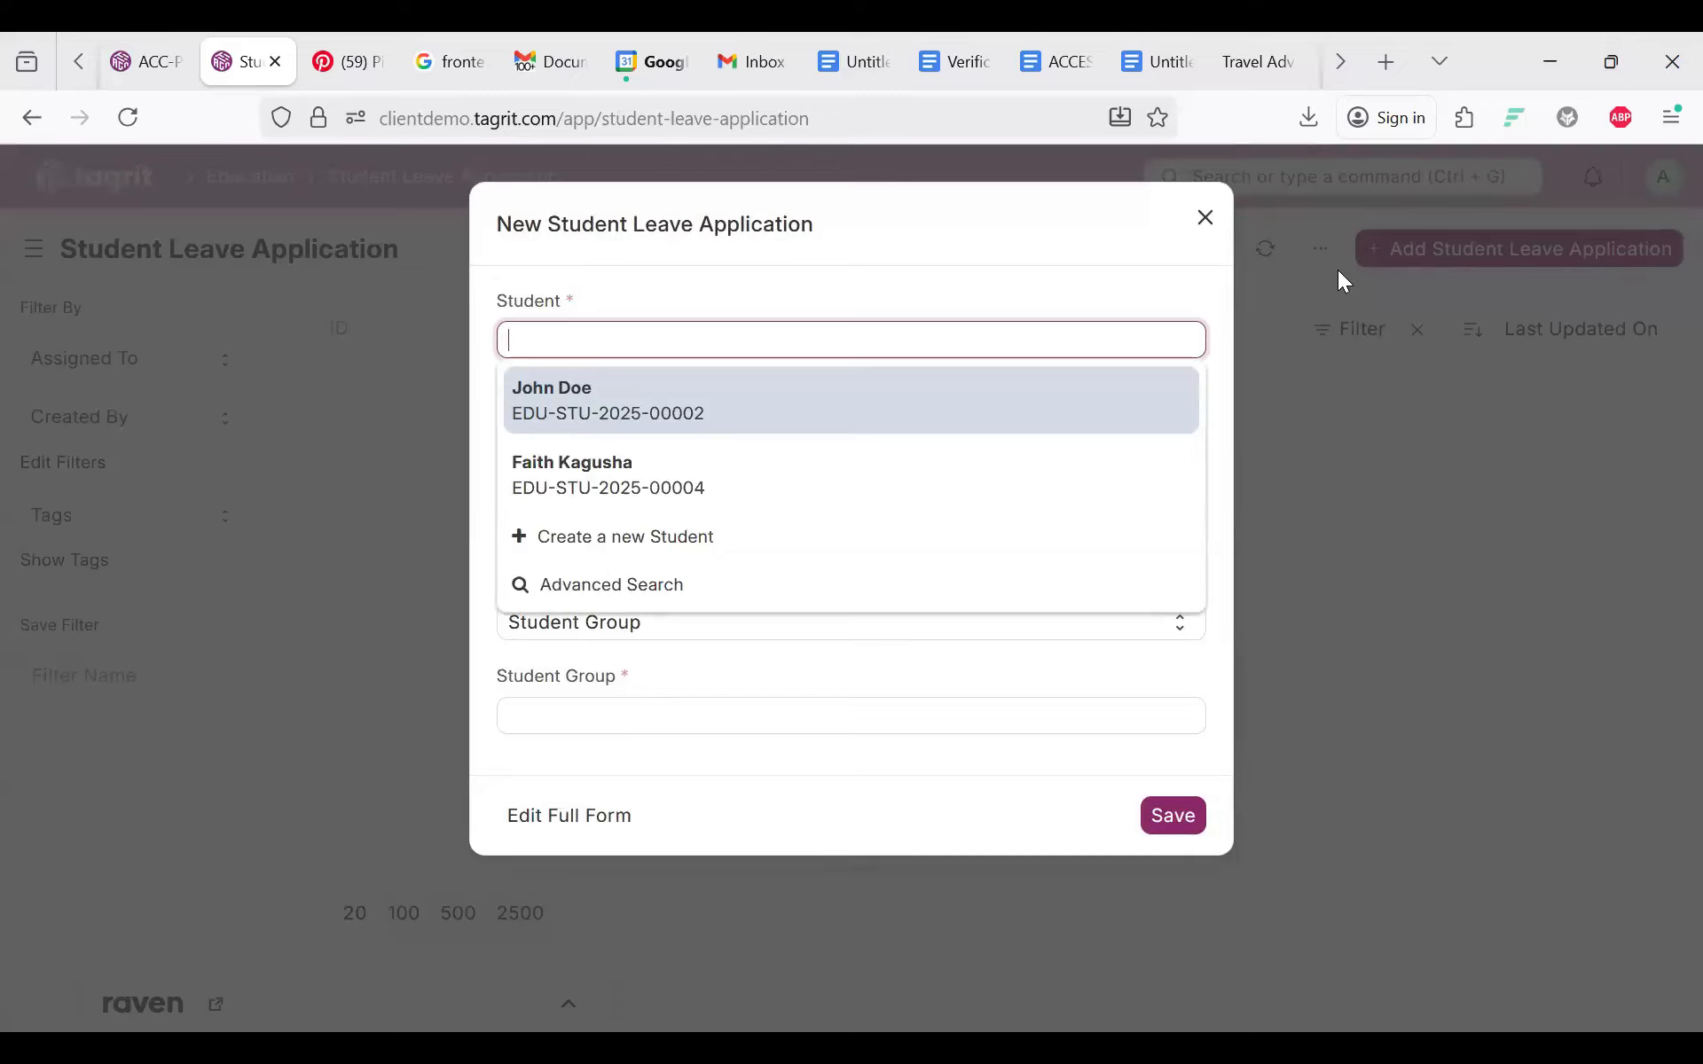
left_click(1337, 270)
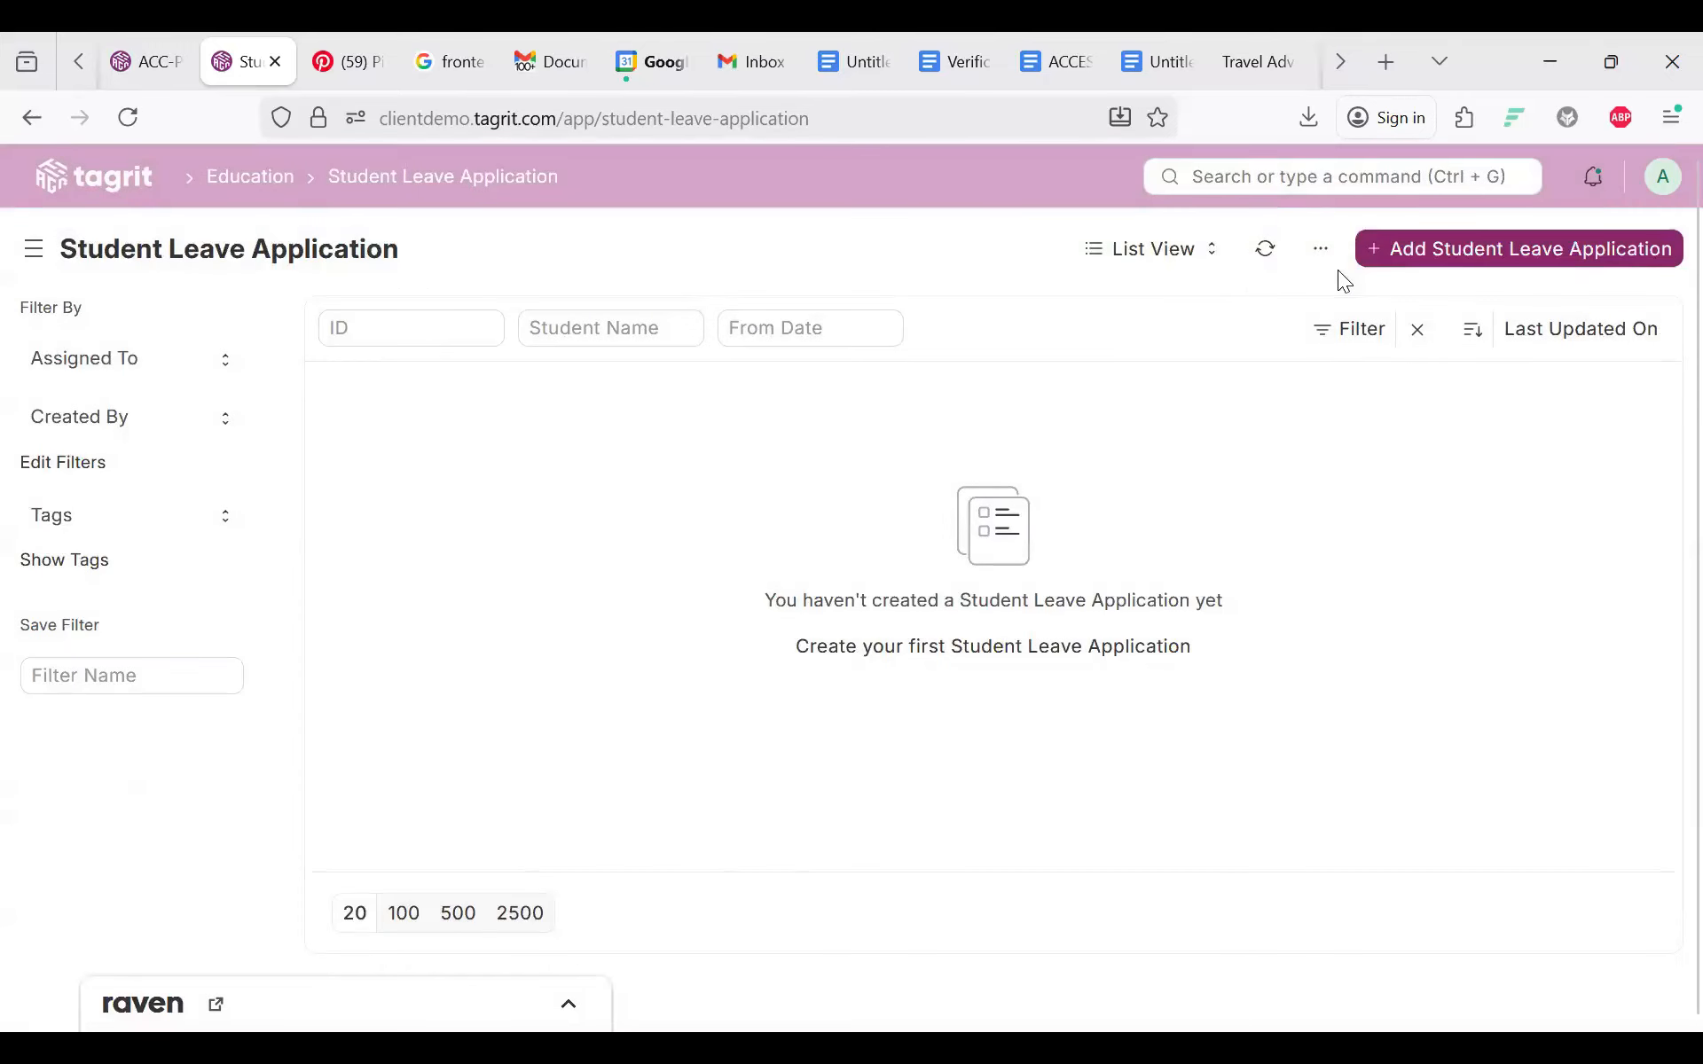
left_click(32, 118)
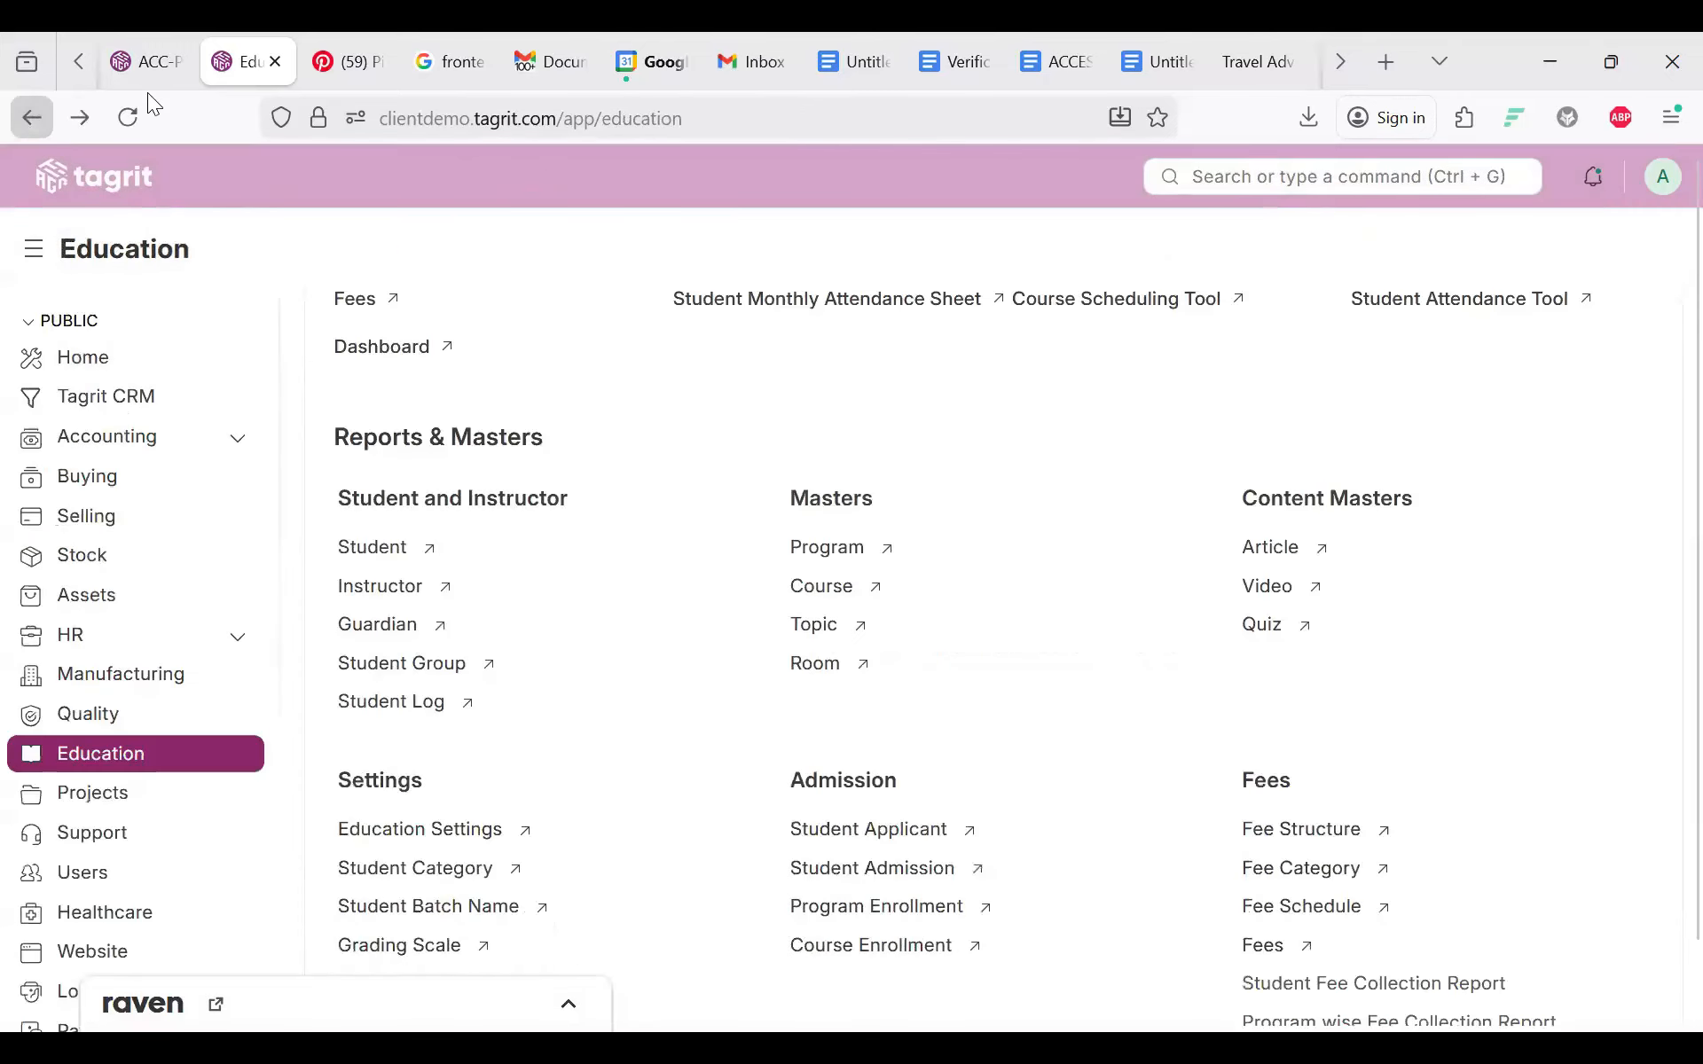
scroll(1018, 750, "down", 4)
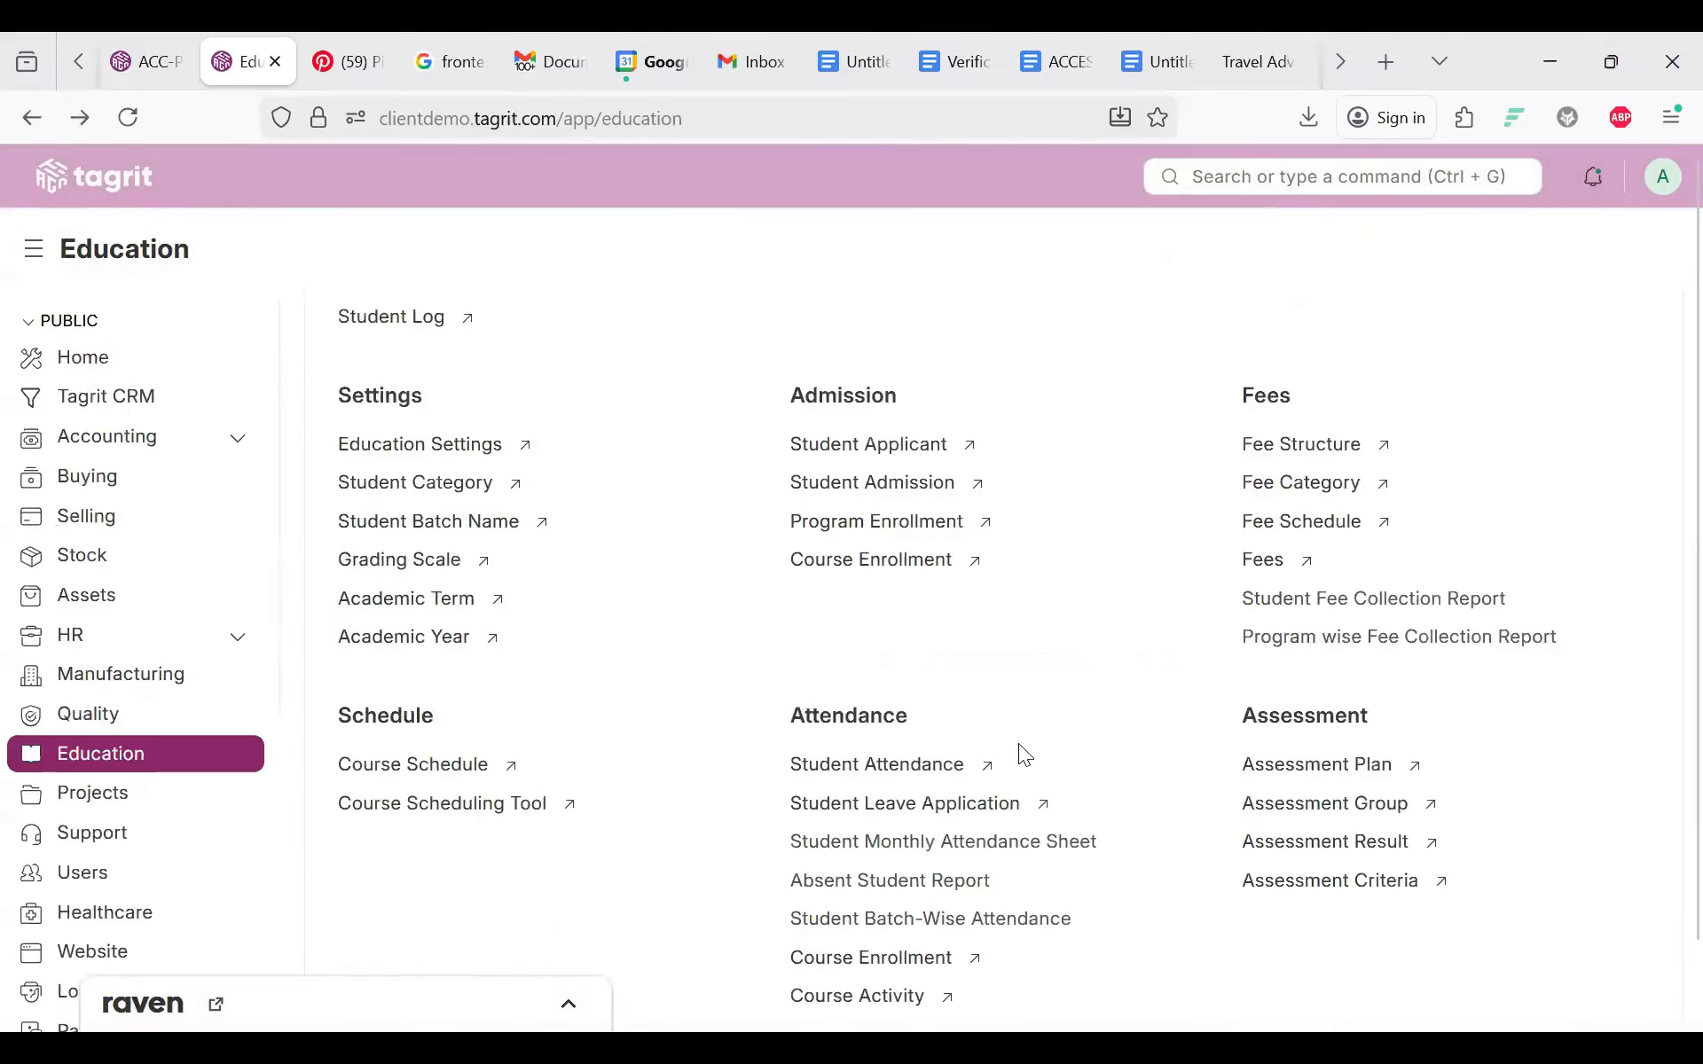
scroll(1020, 752, "down", 2)
scroll(1020, 754, "down", 2)
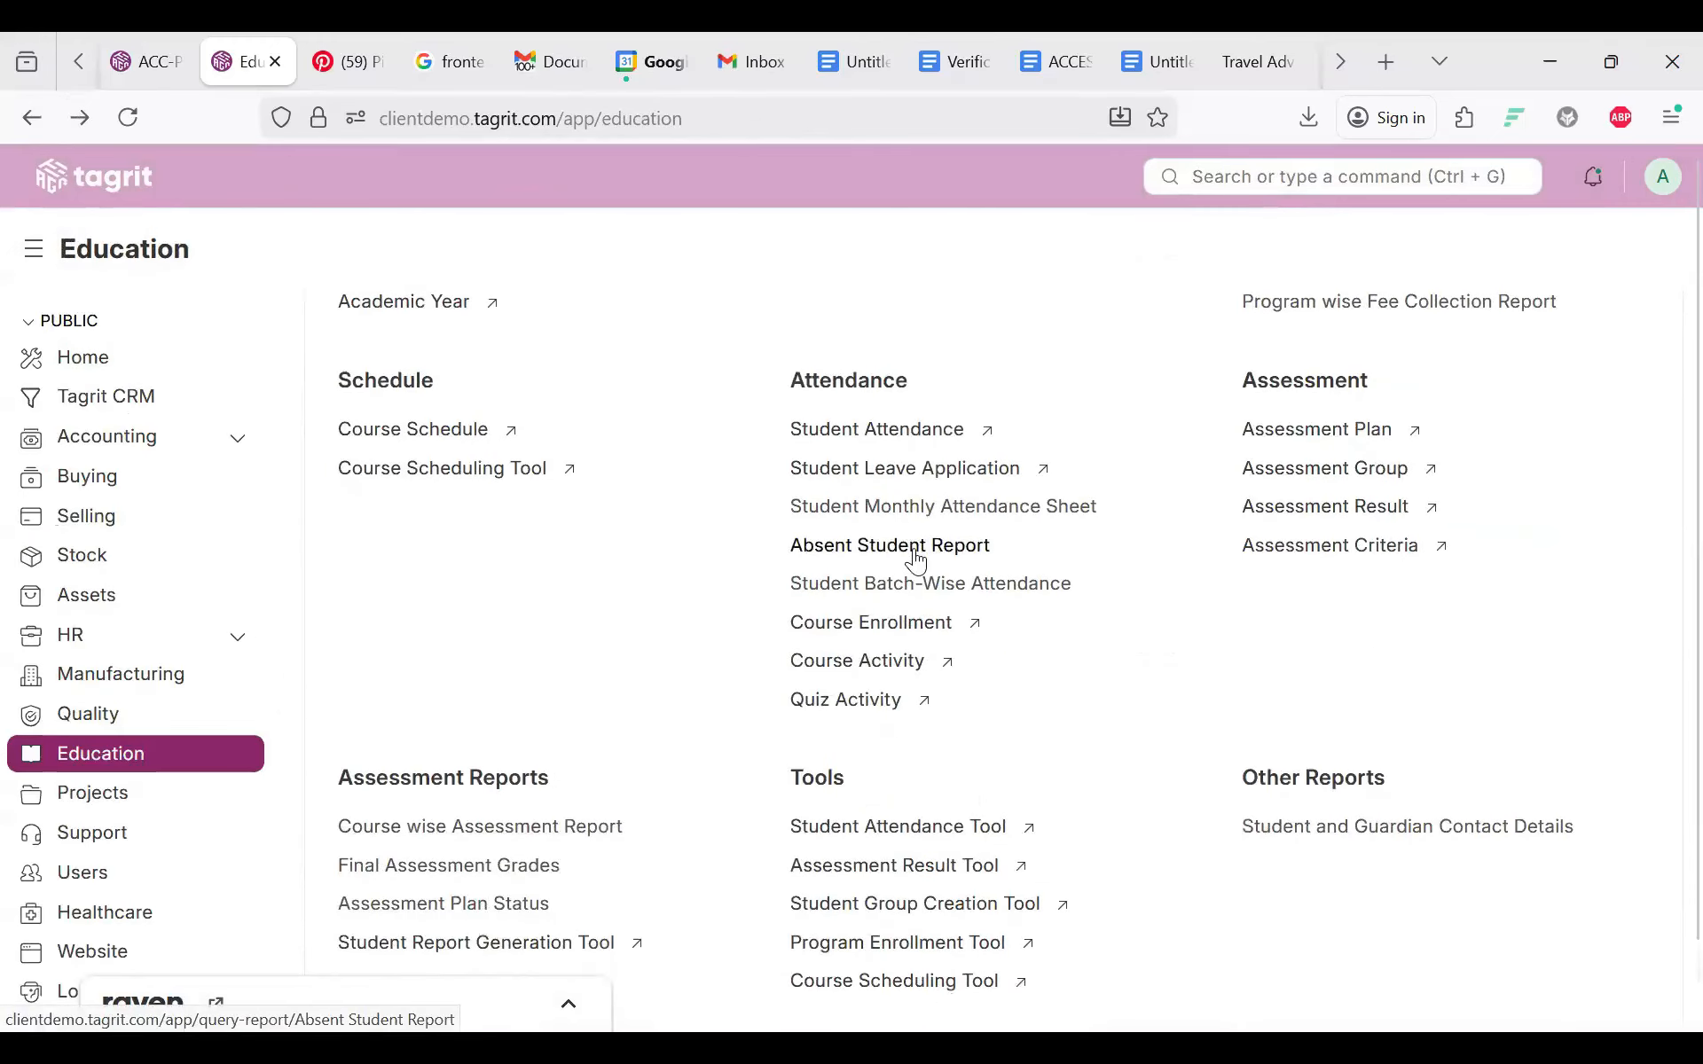
Step: Check the empty Absent Student Report and Student Batch-Wise Attendance report for 18-12-2025
left_click(915, 558)
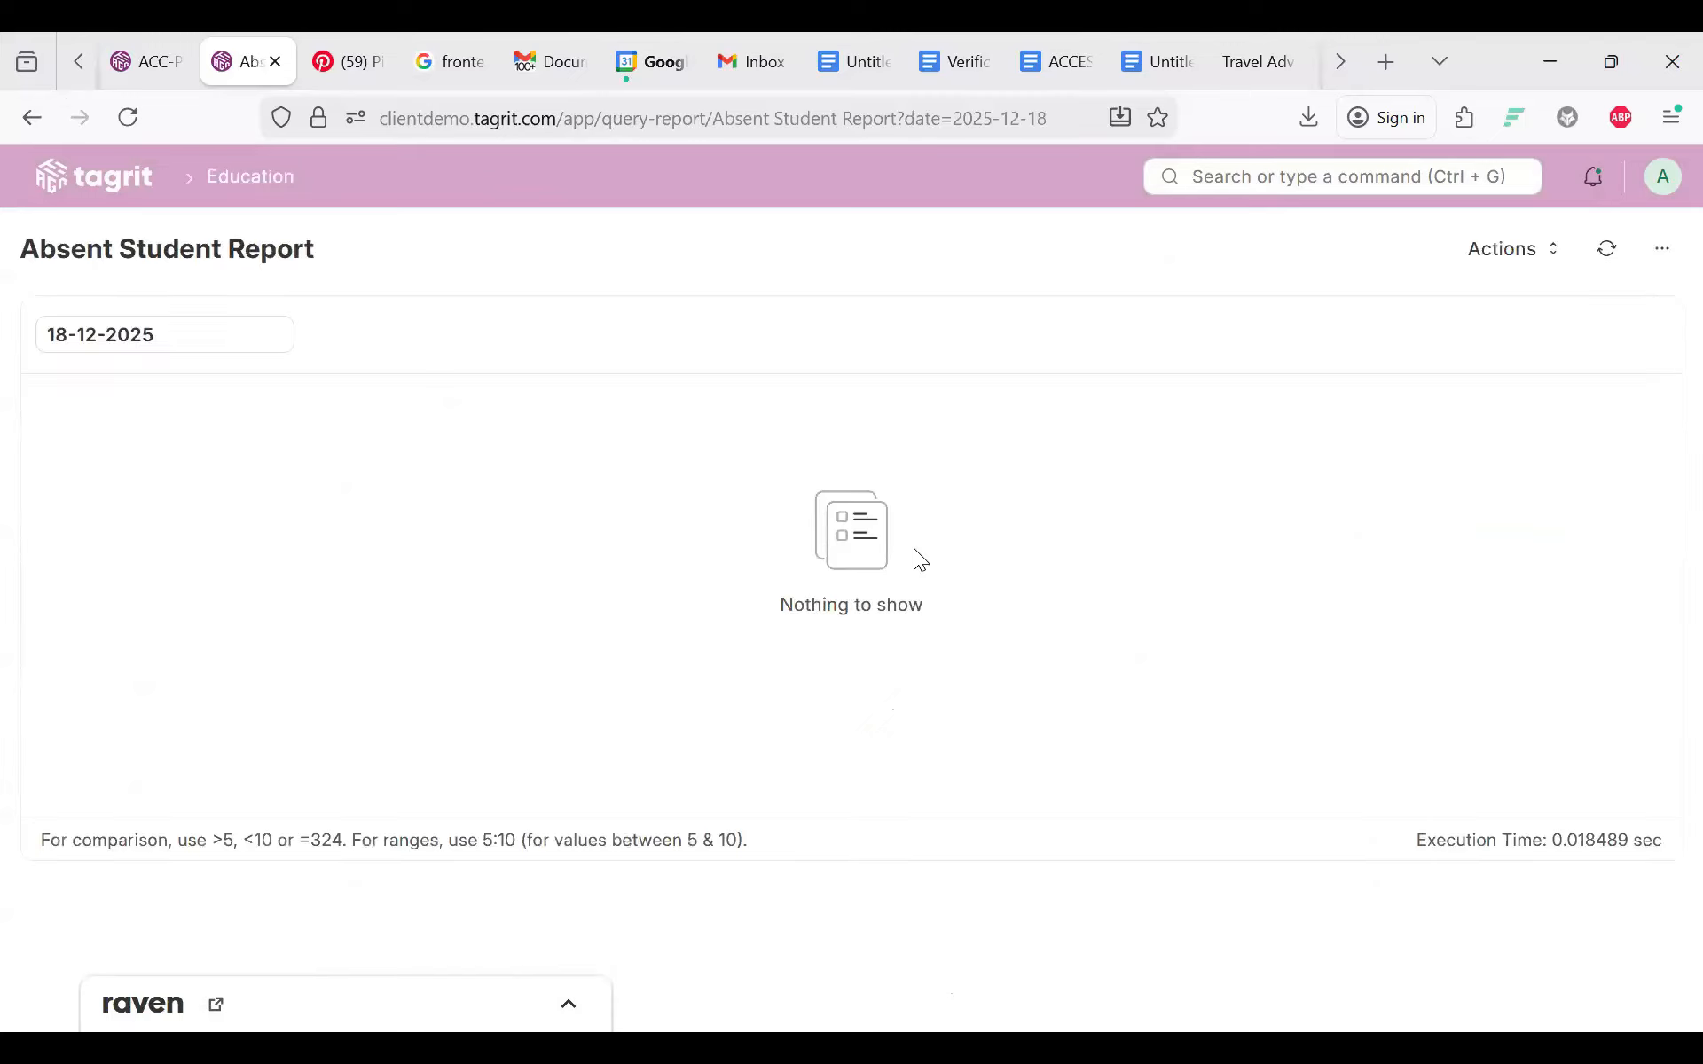
left_click(28, 123)
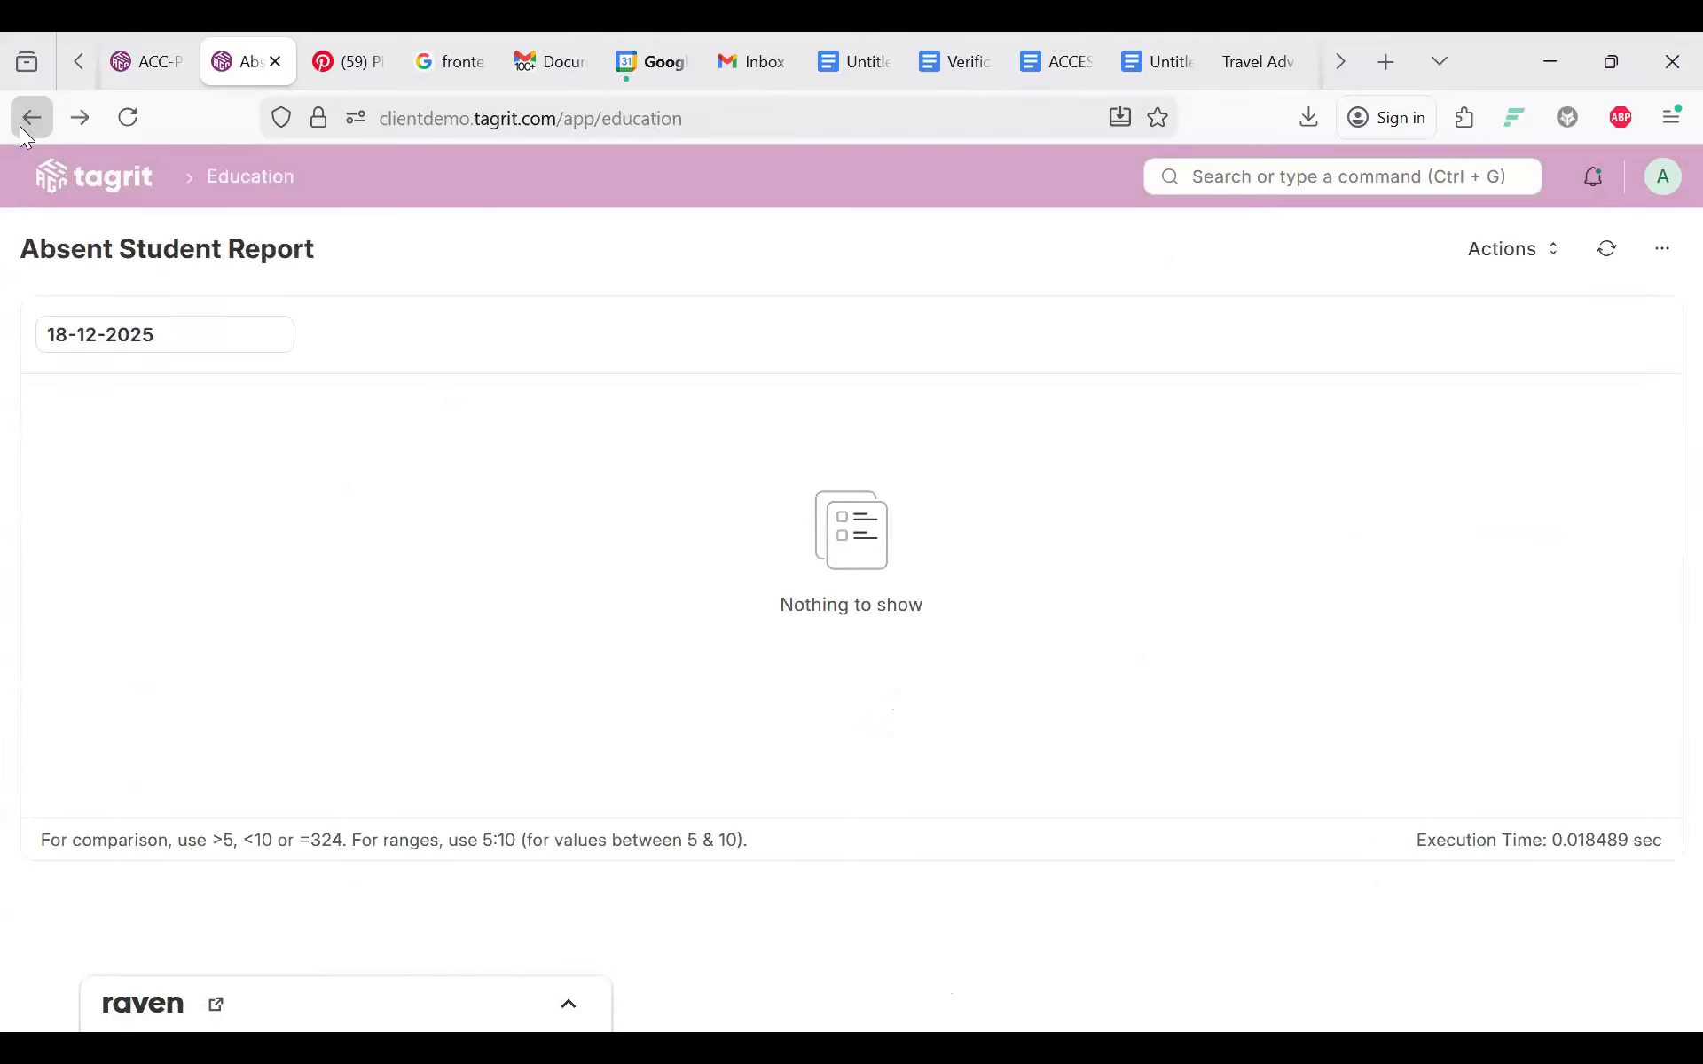
scroll(897, 777, "down", 5)
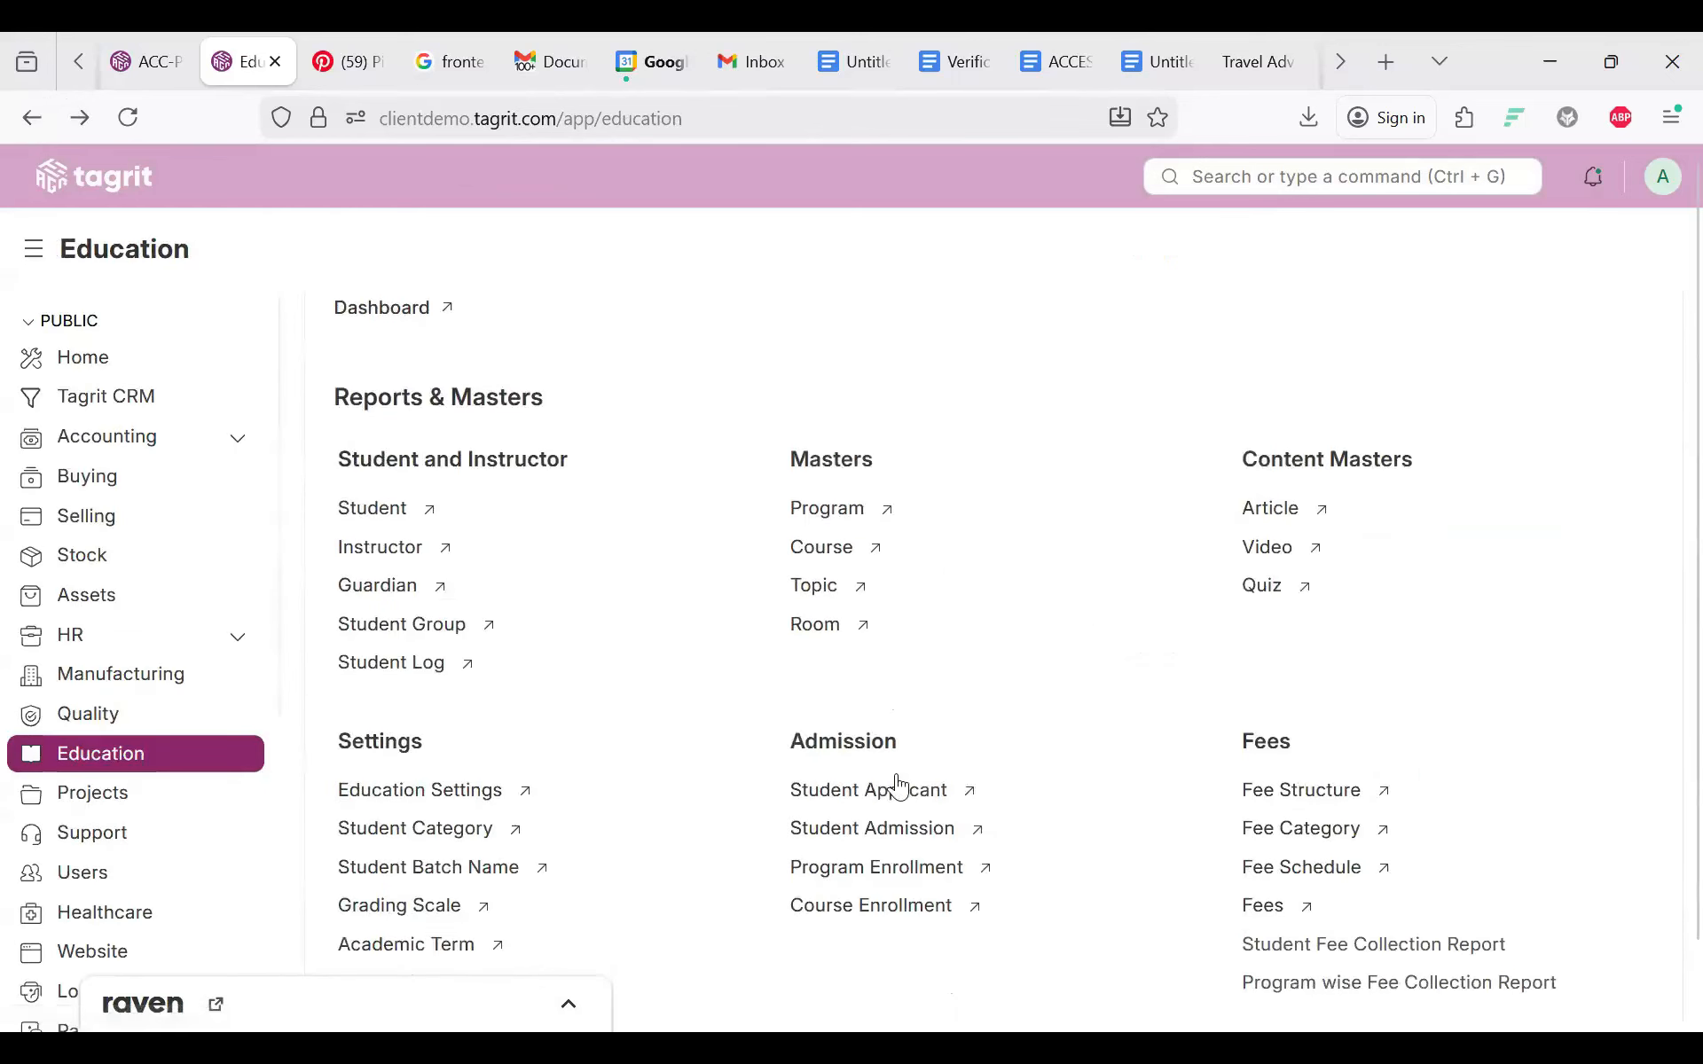
scroll(901, 785, "down", 2)
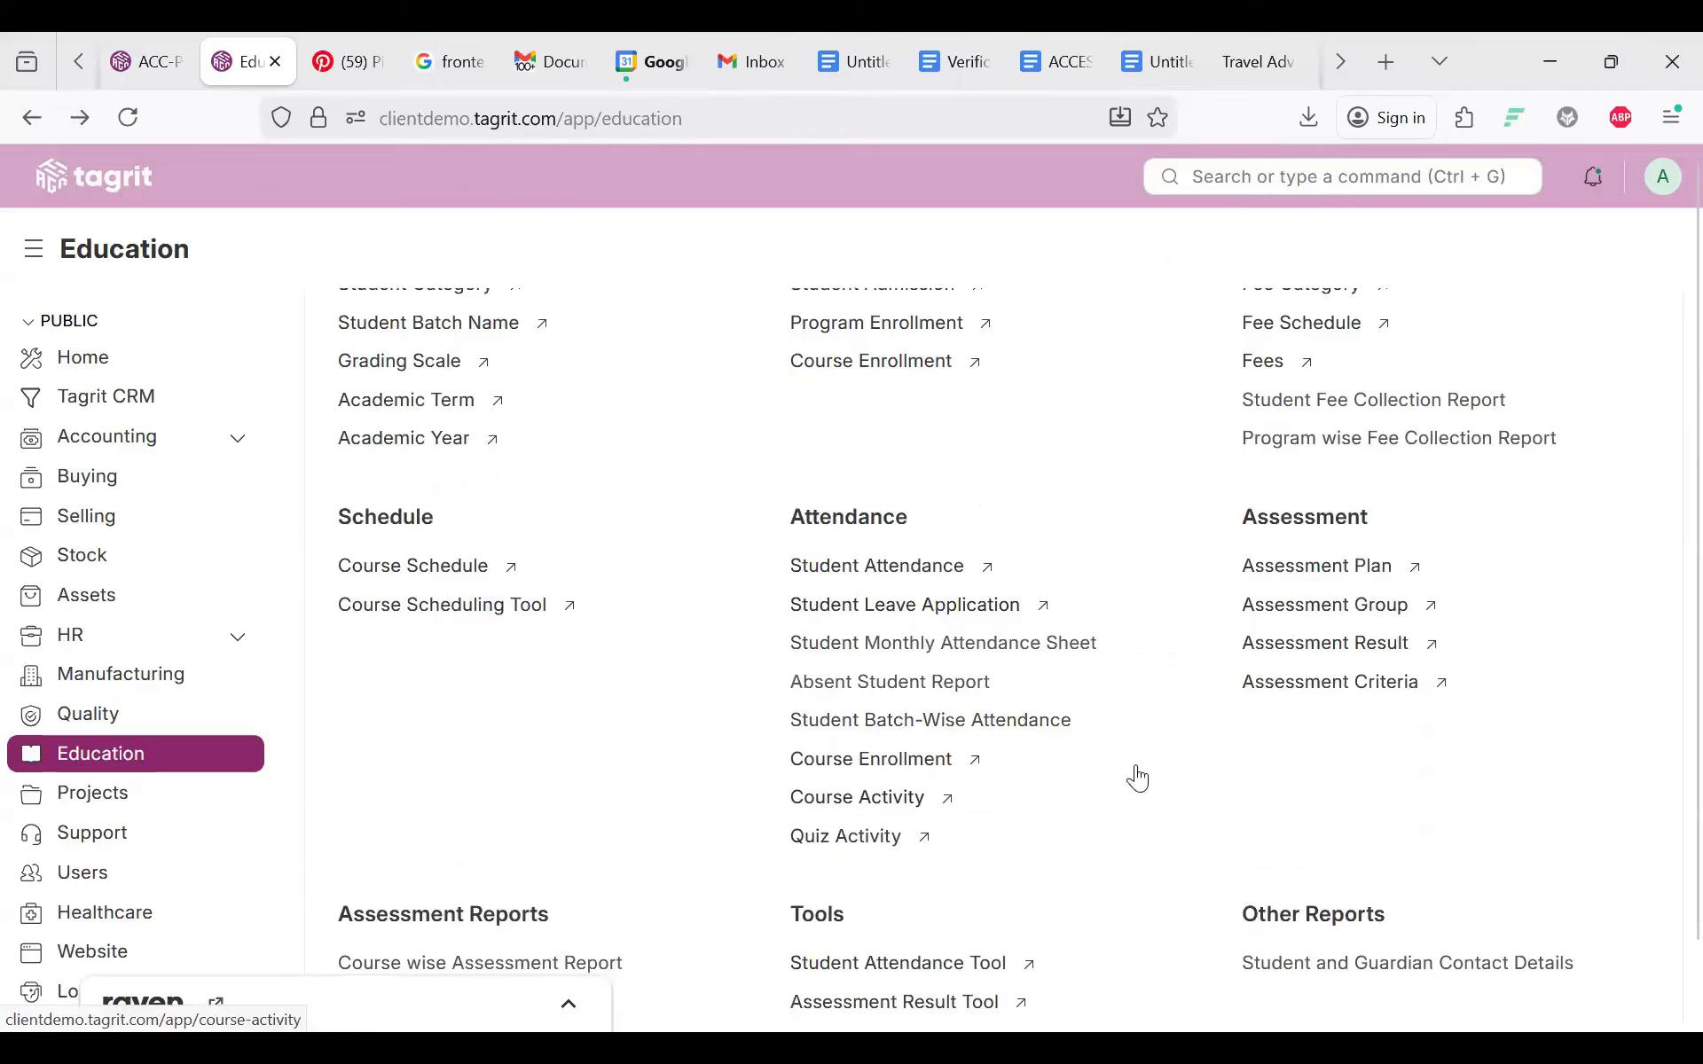
left_click(927, 720)
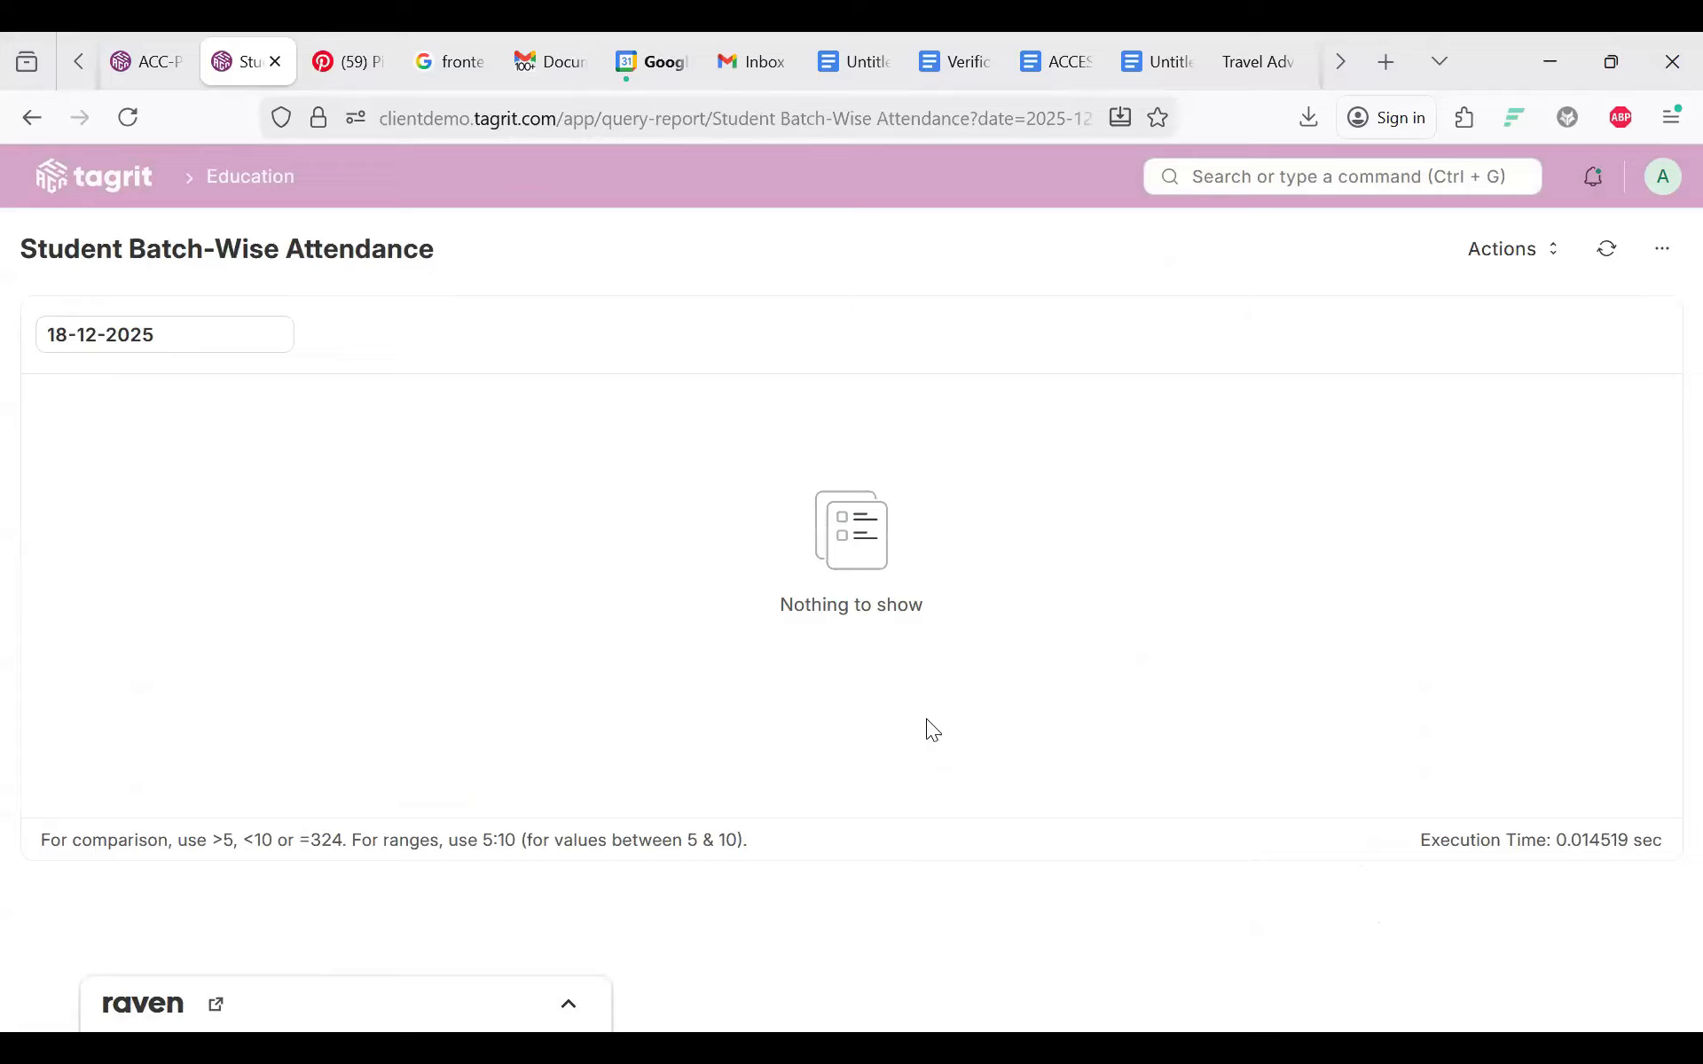
key("alt+Left")
Step: Open the Course Activity list from the Attendance section
scroll(1076, 582, "down", 10)
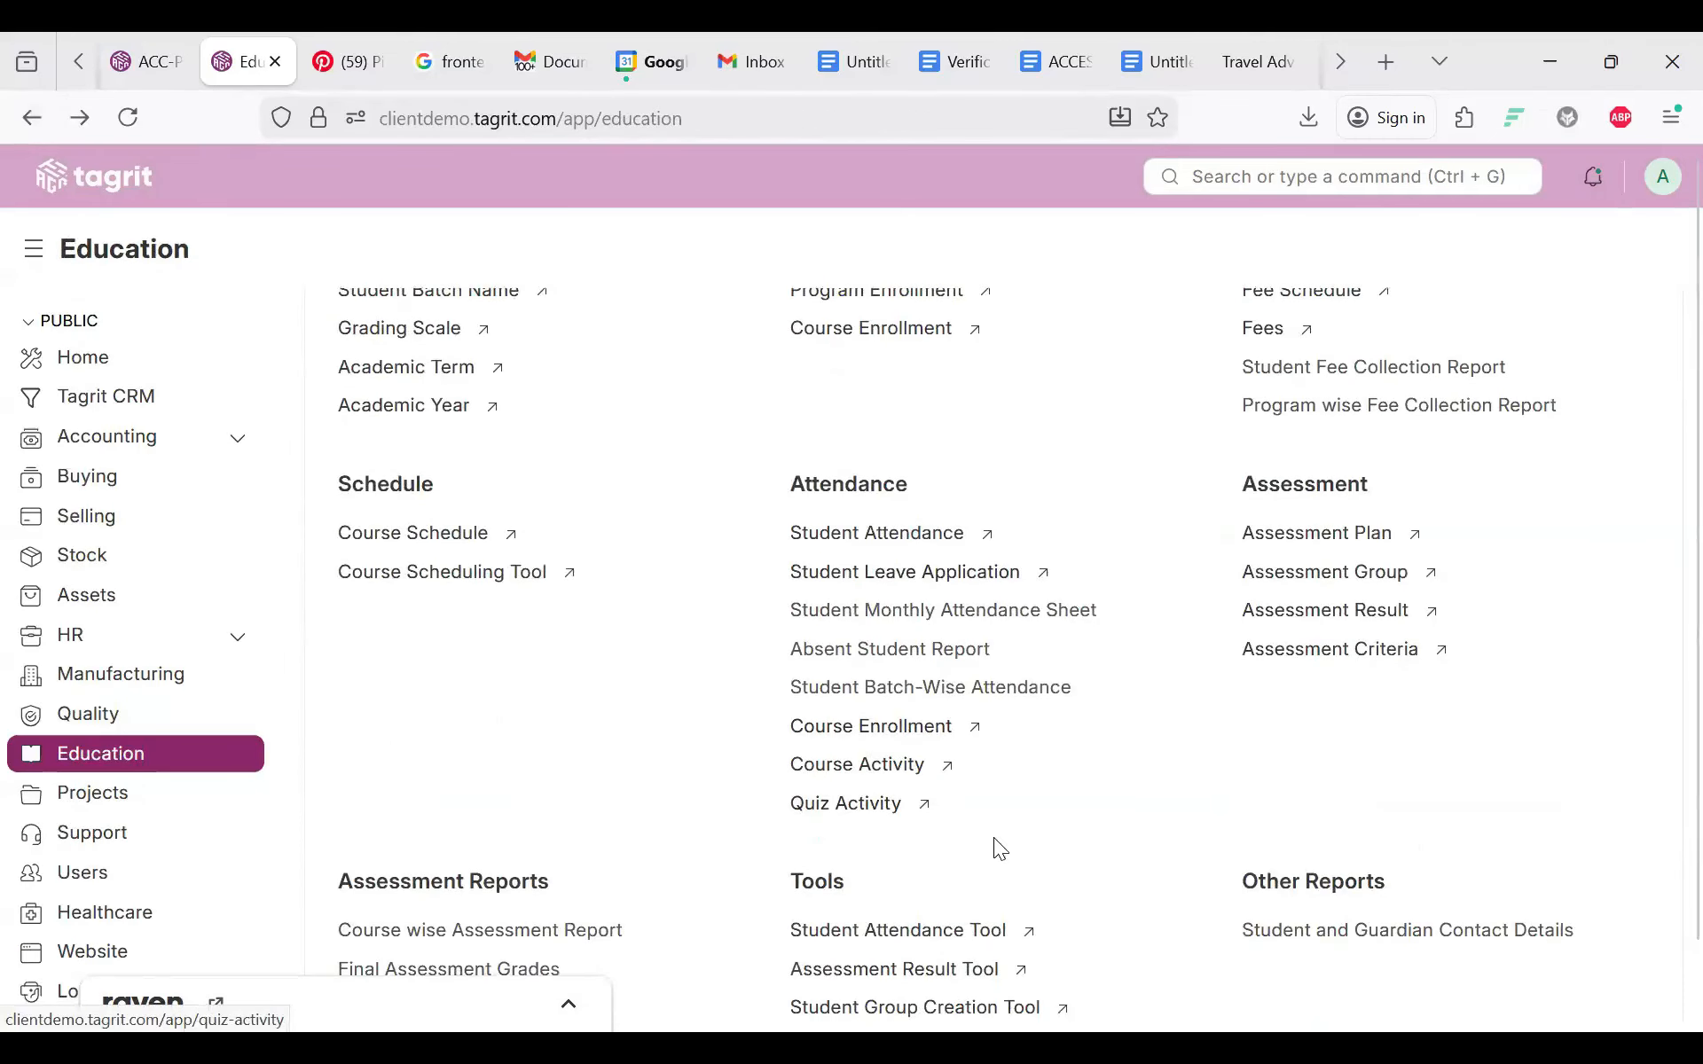
scroll(994, 837, "down", 1)
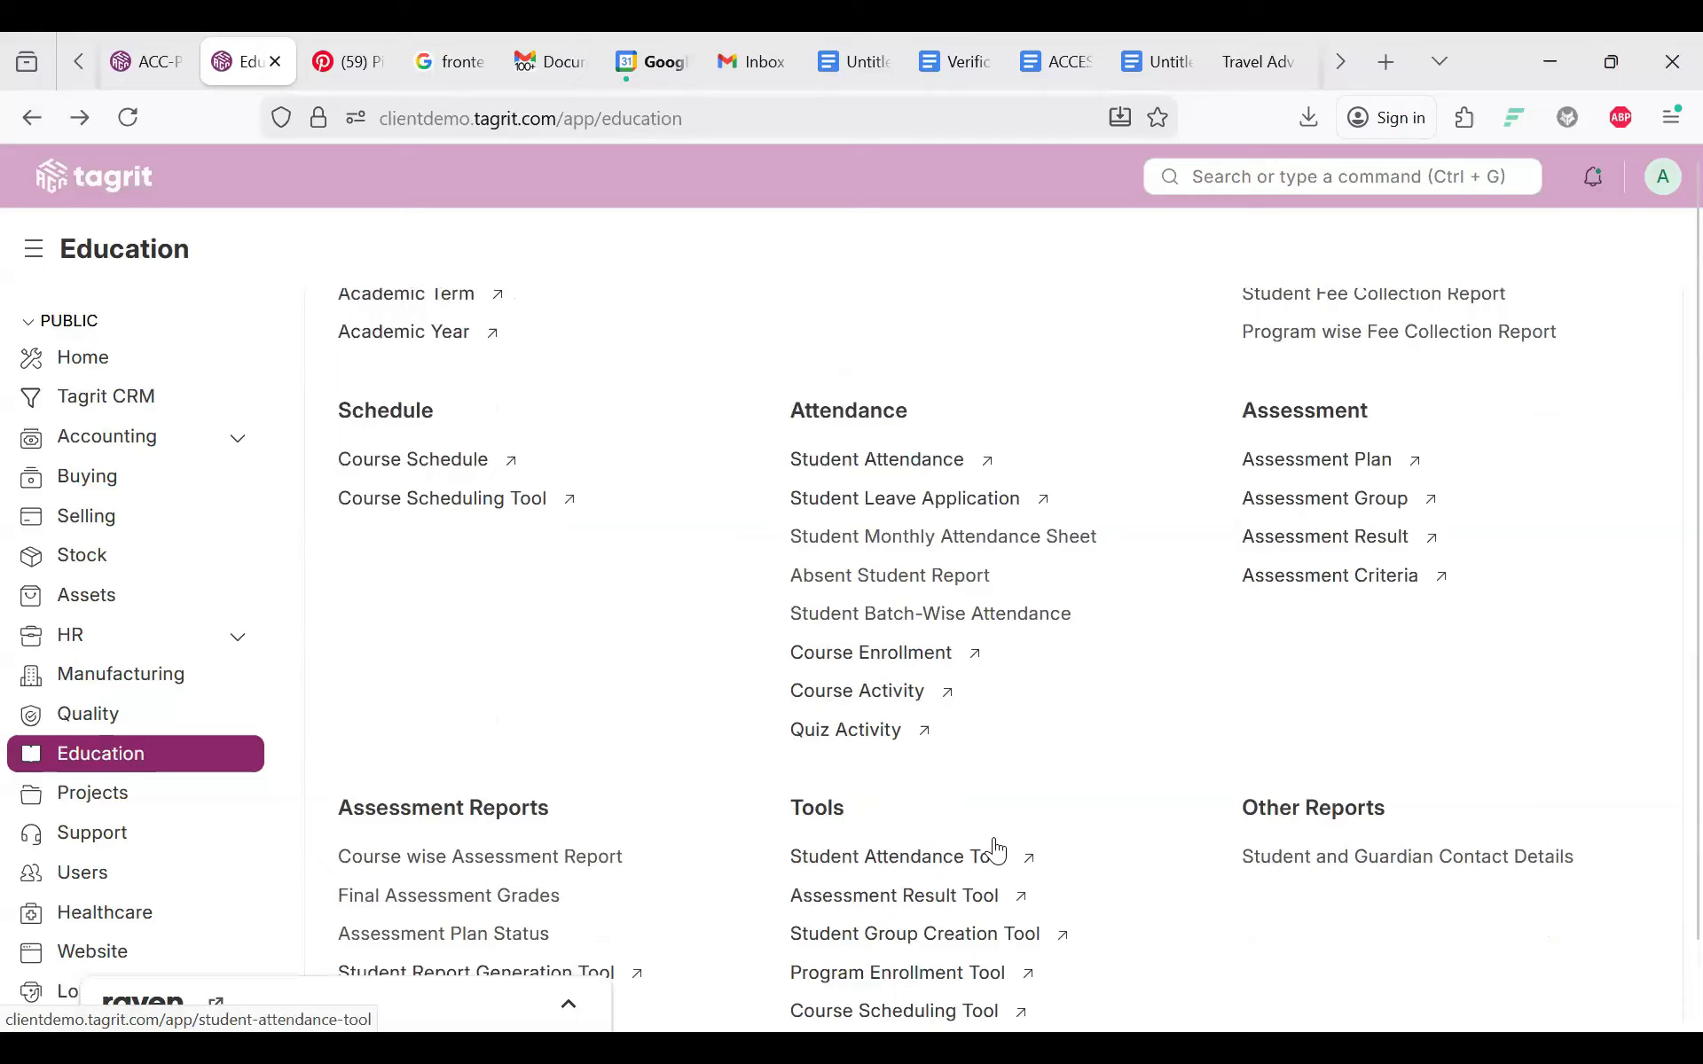
left_click(892, 693)
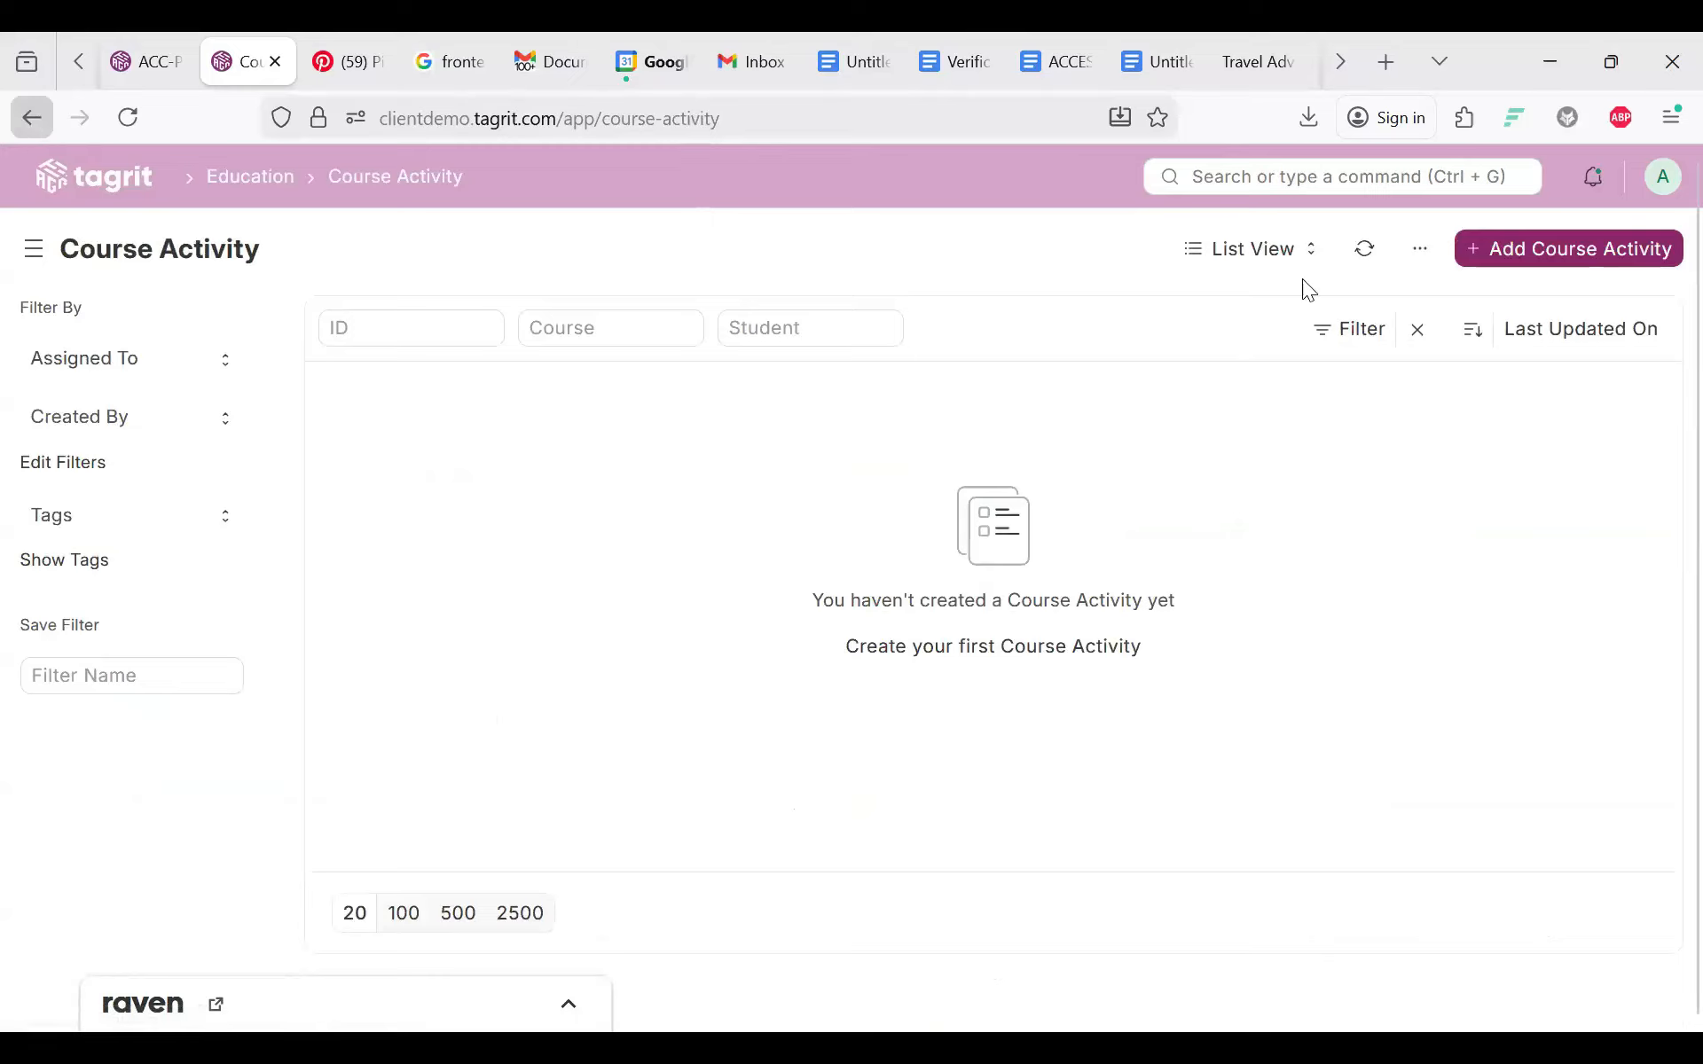
Step: Start a Course Activity, view its Course Enrollment choices, and discard it unsaved
left_click(1511, 240)
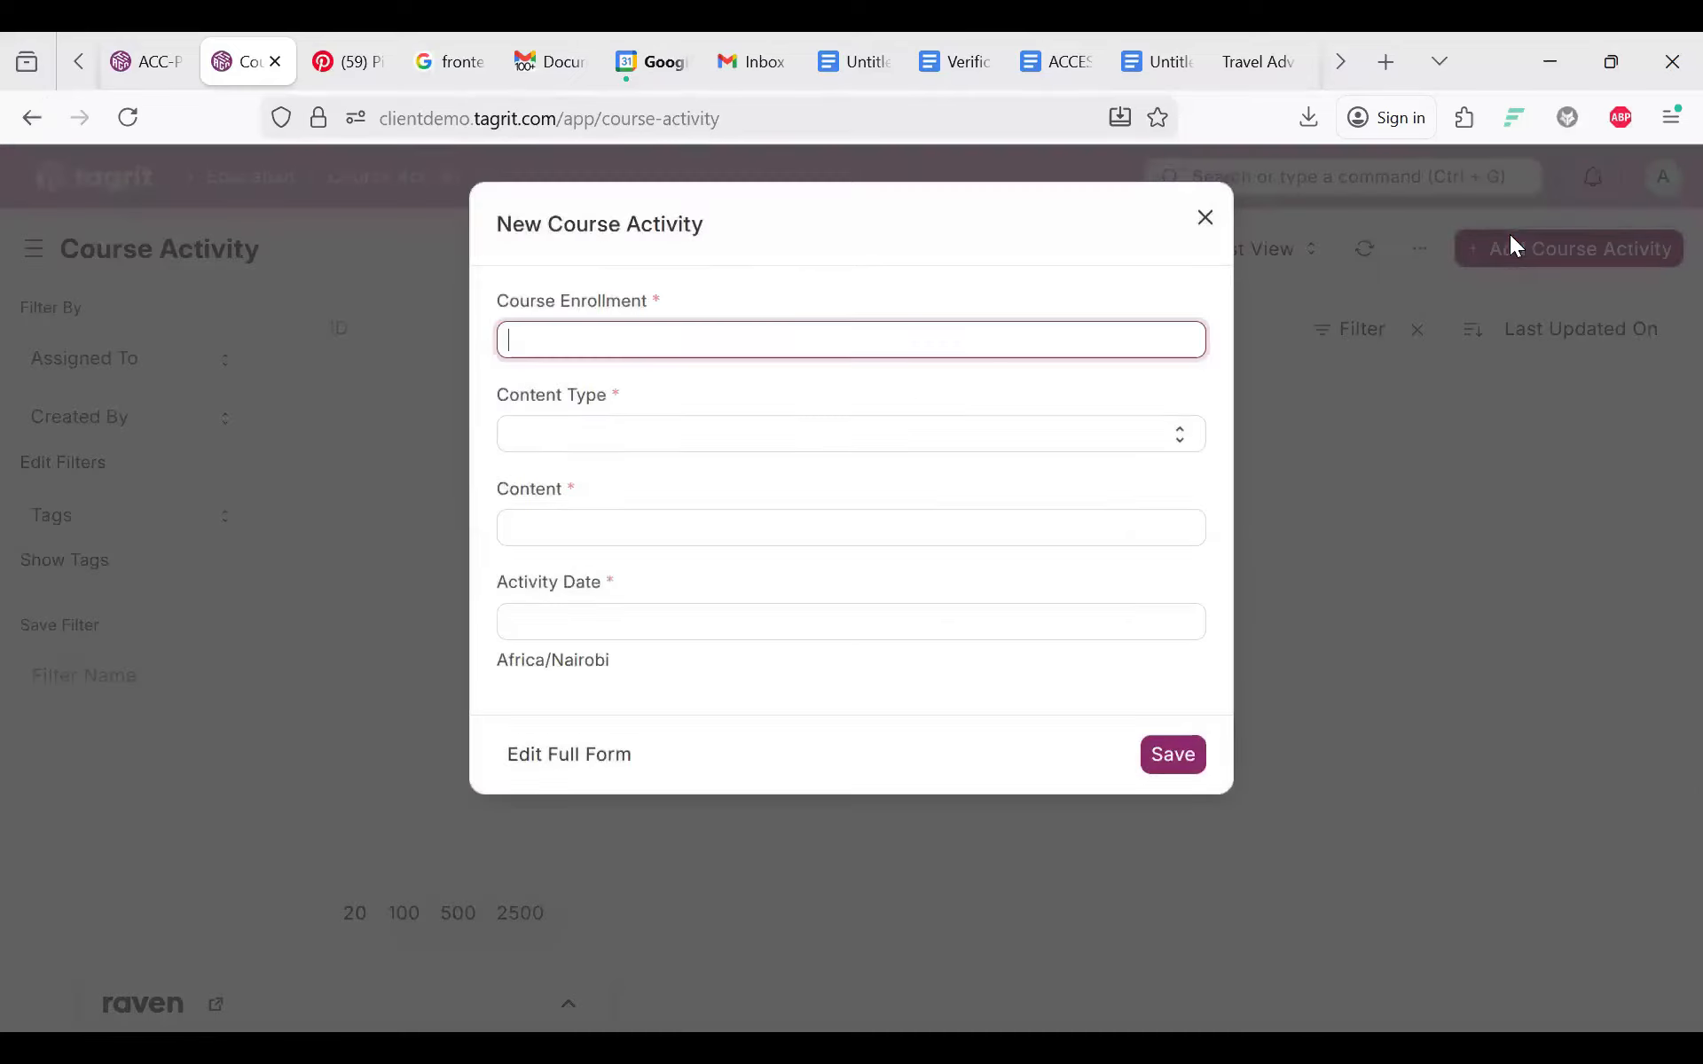
left_click(720, 344)
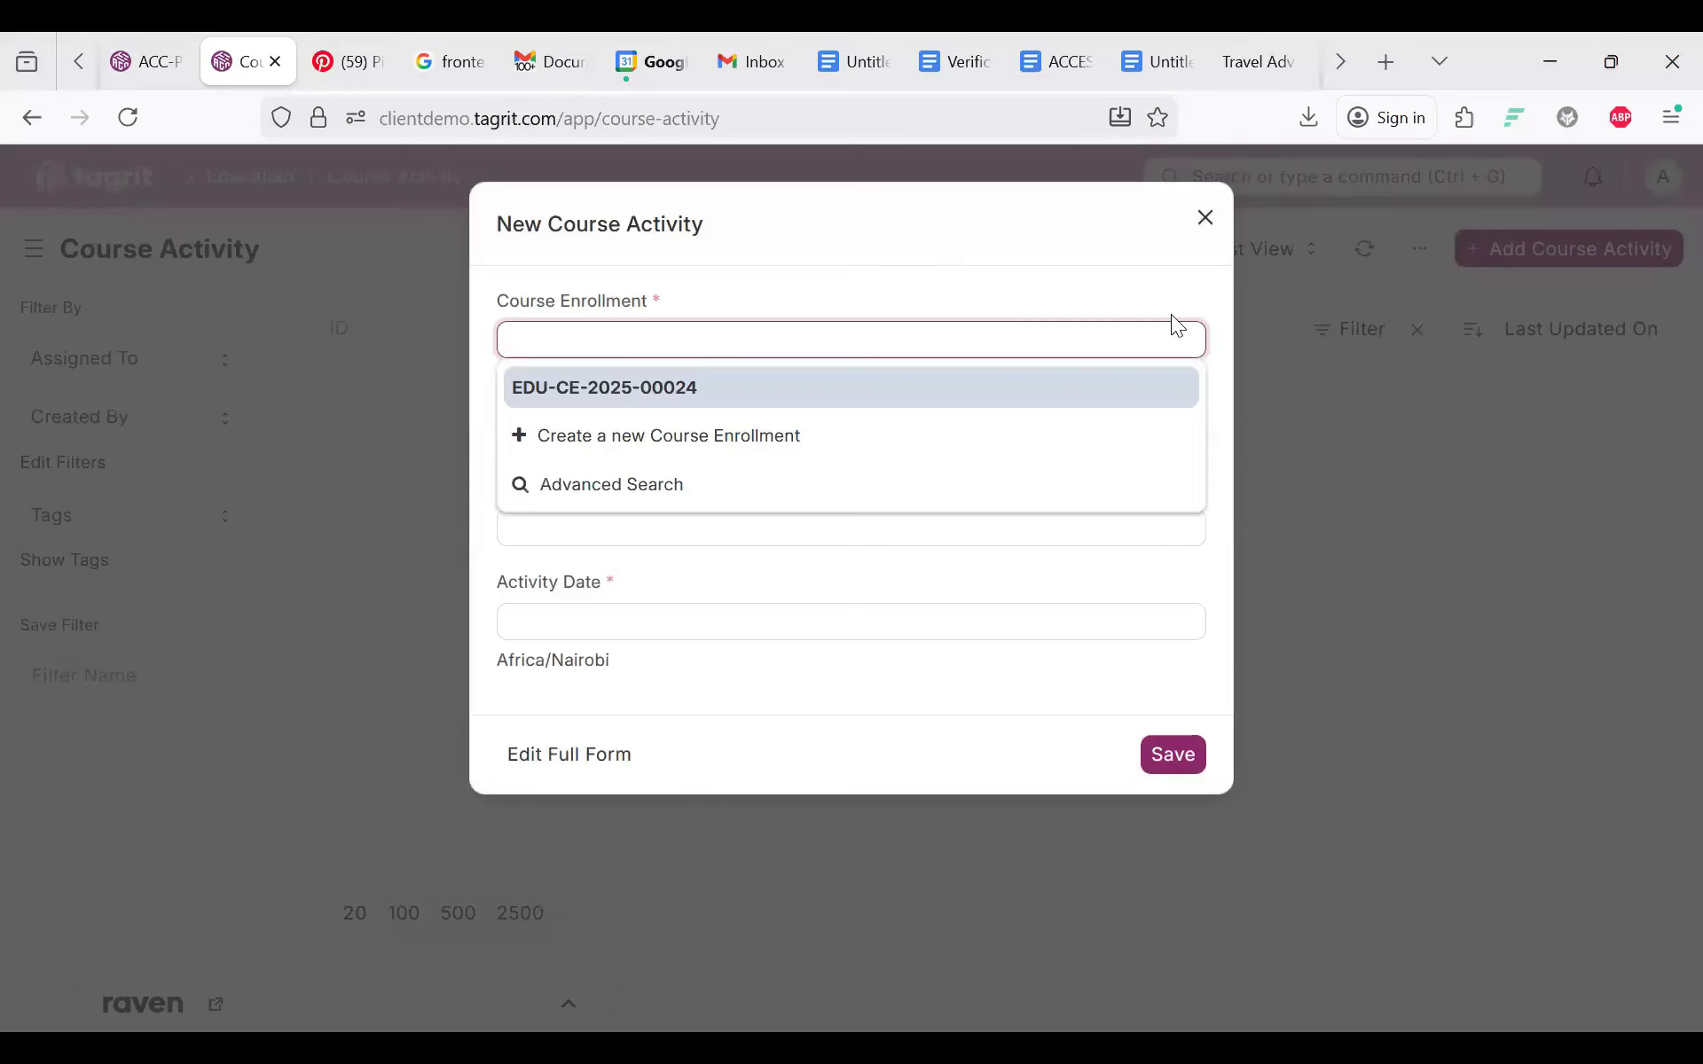
key("Escape")
key("Escape")
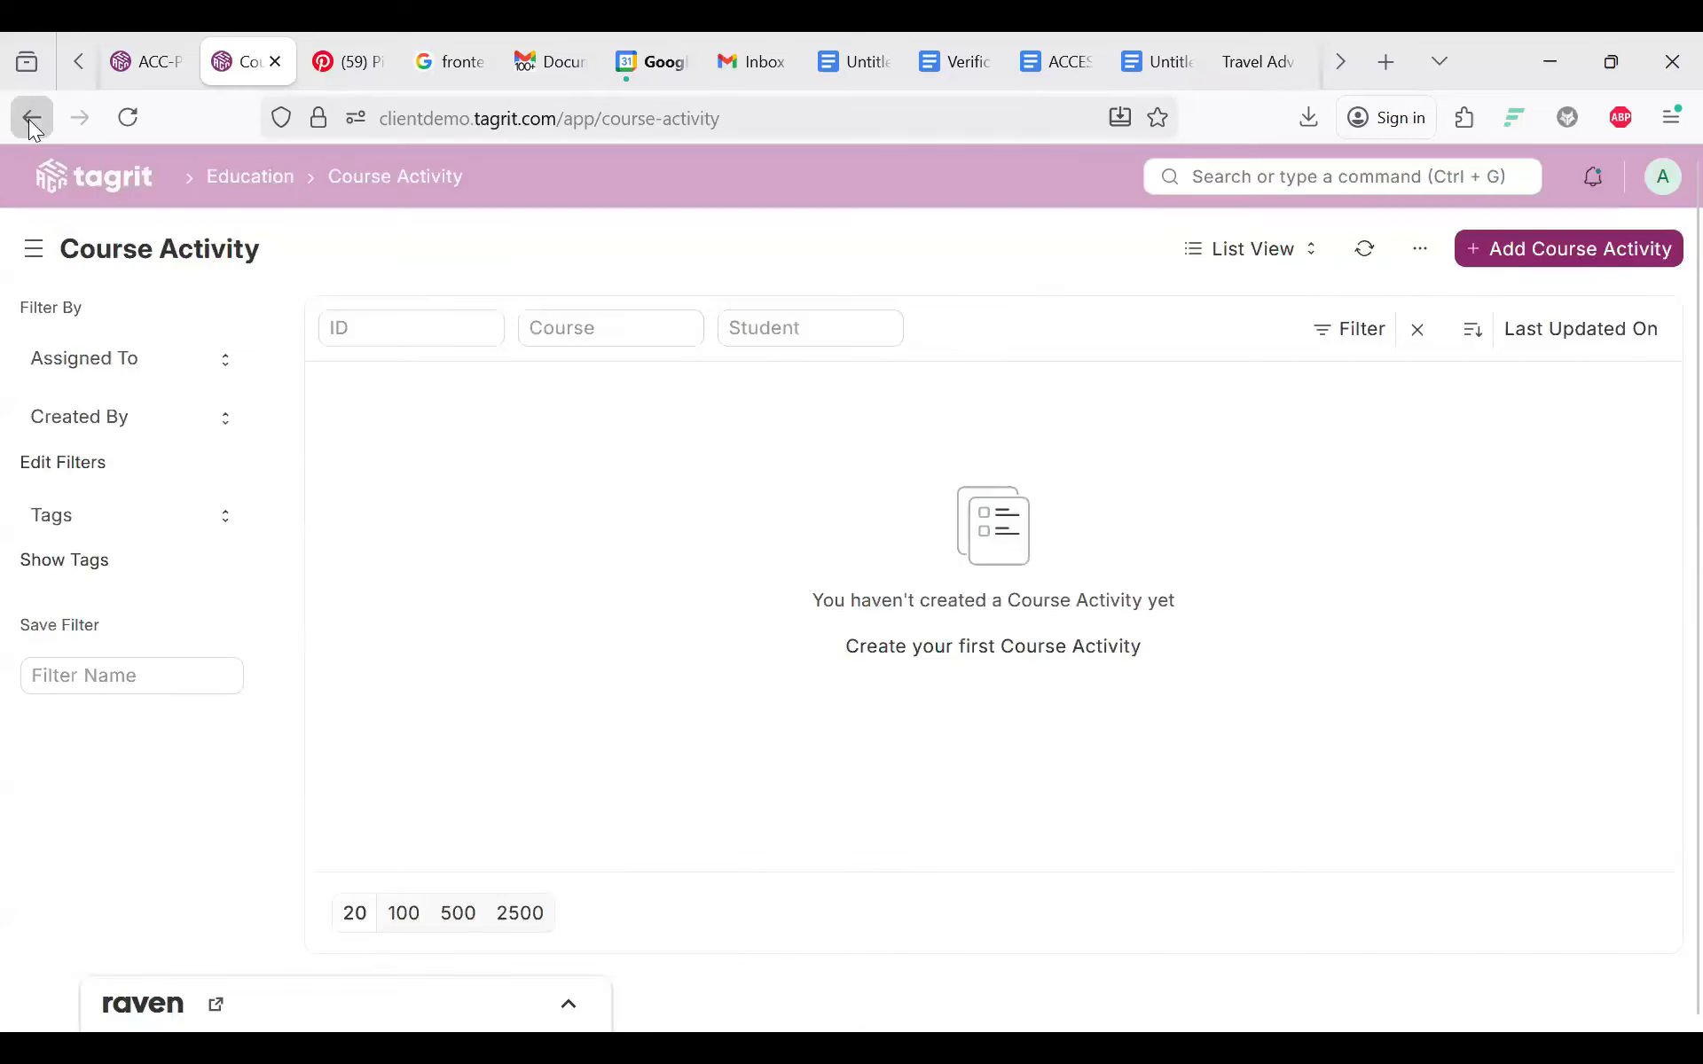
left_click(32, 120)
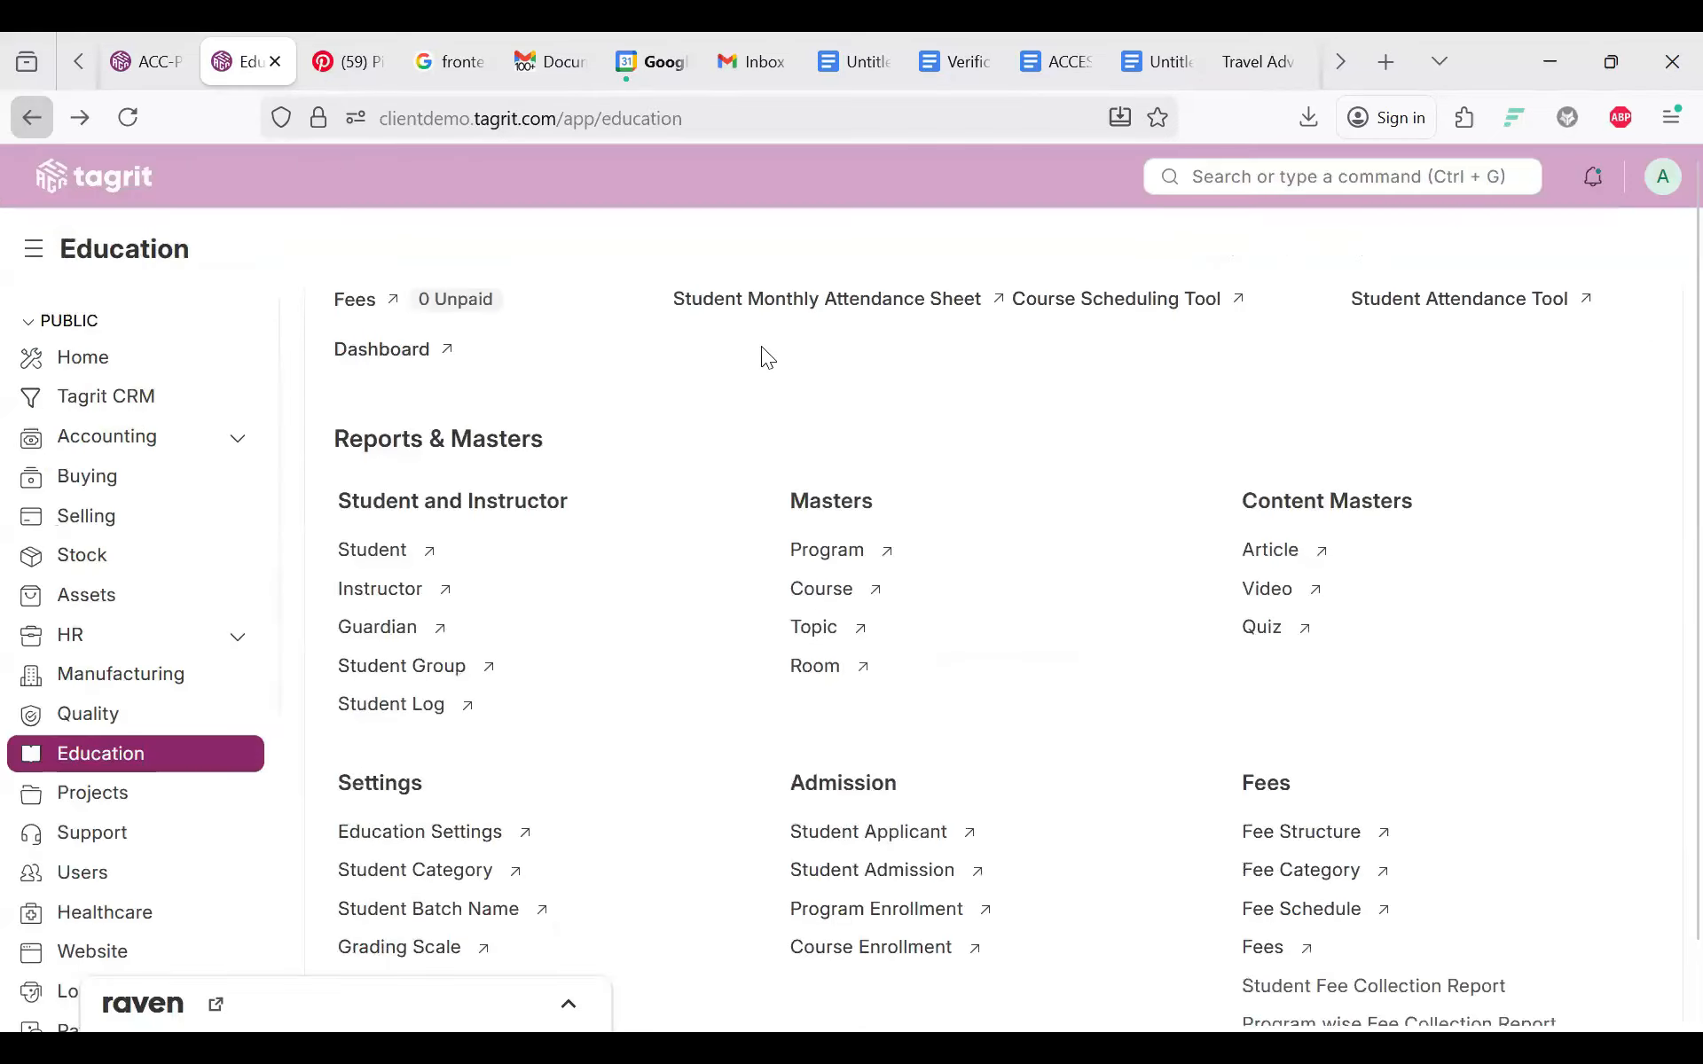
scroll(1076, 580, "down", 8)
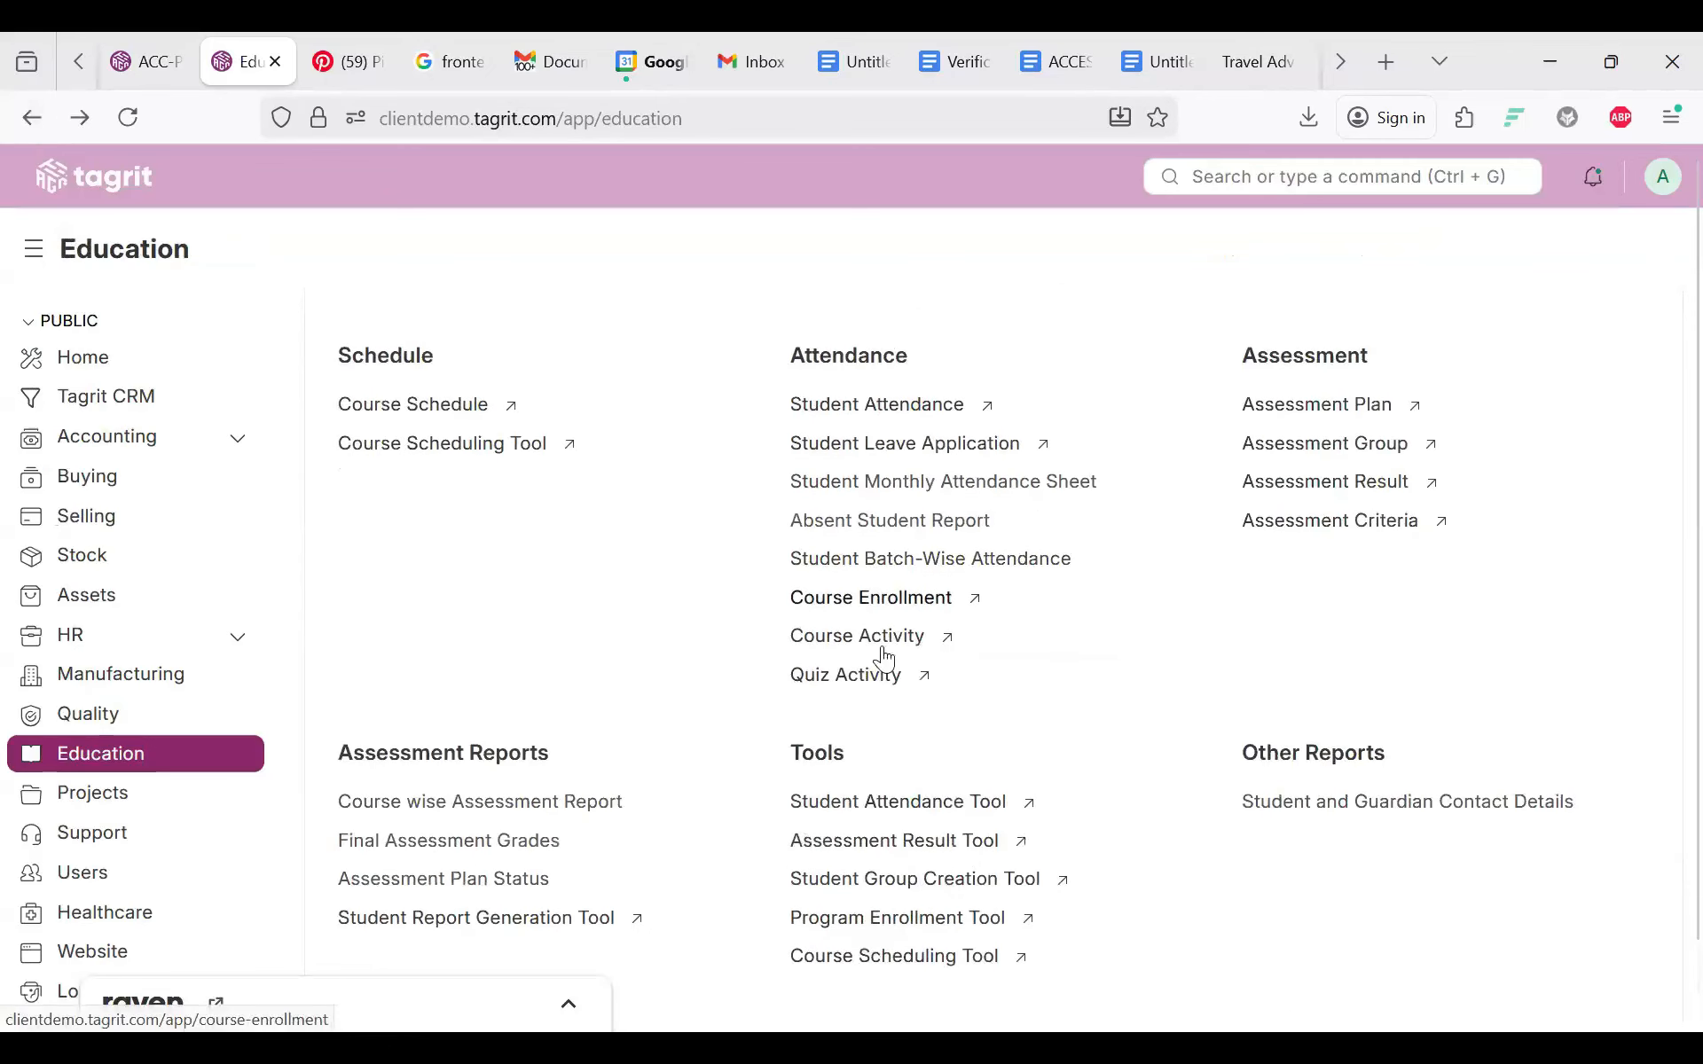
Step: Open the Quiz Activity list, start a new quiz activity, and abandon it unsaved
left_click(848, 678)
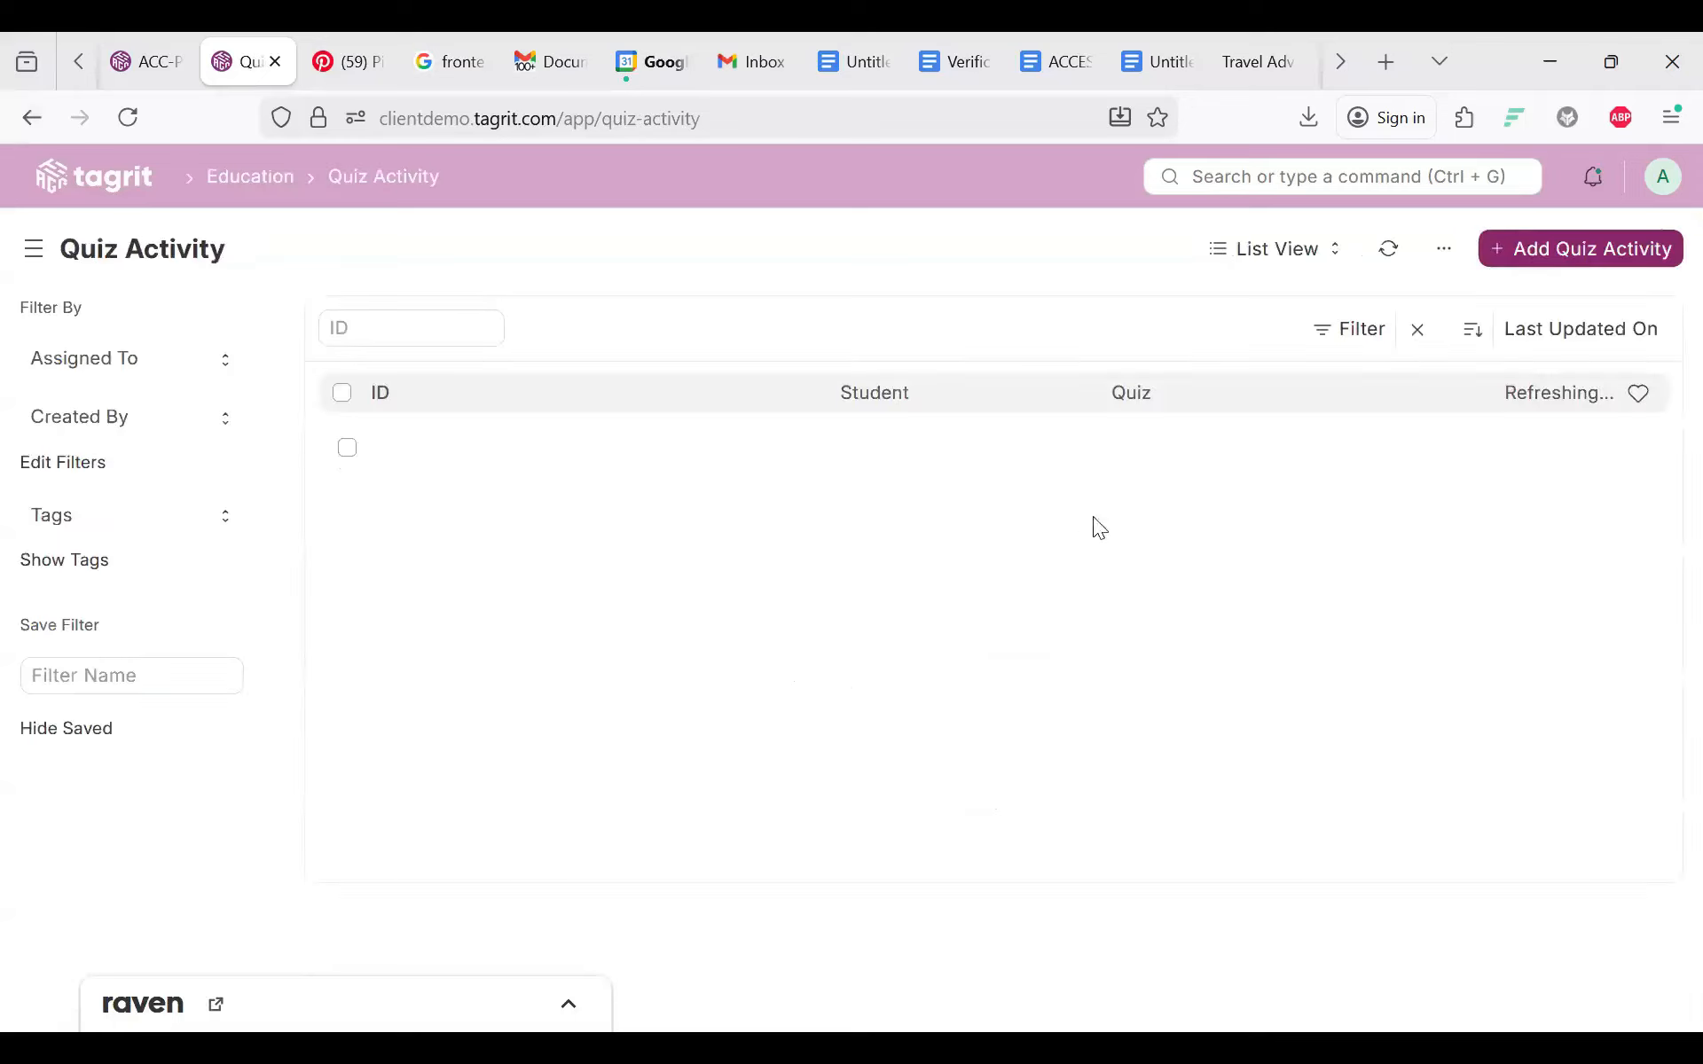
left_click(1508, 241)
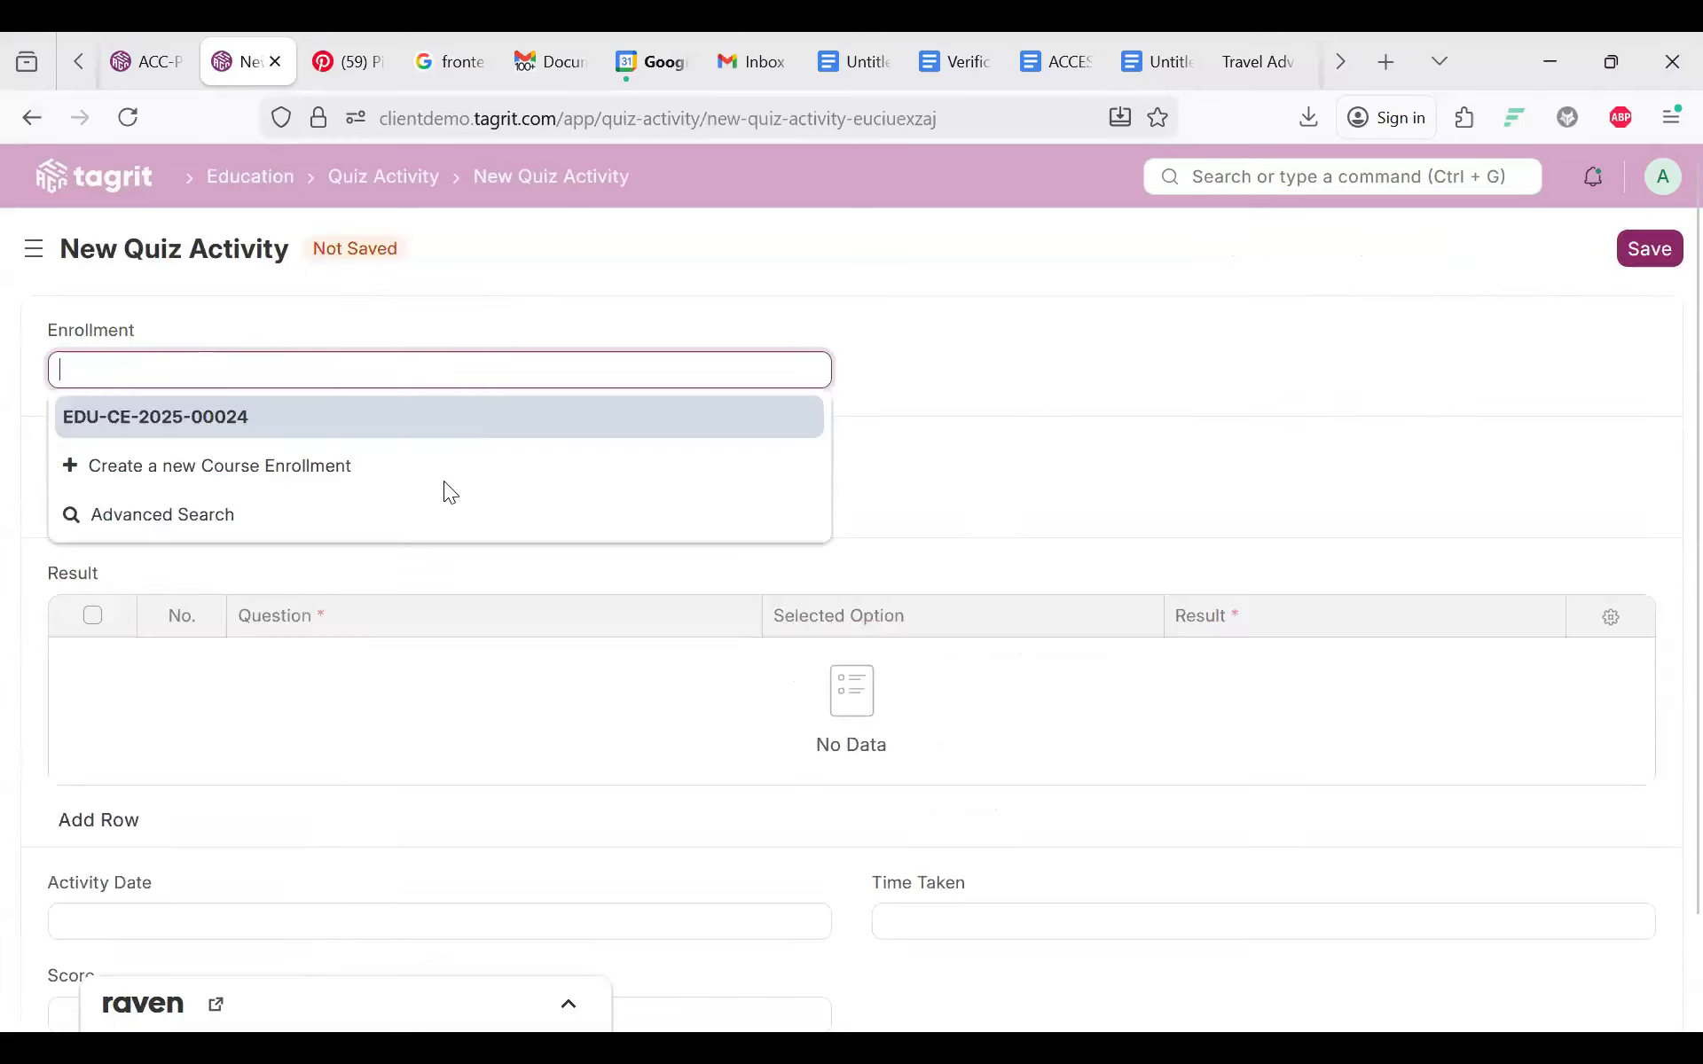
scroll(443, 481, "down", 2)
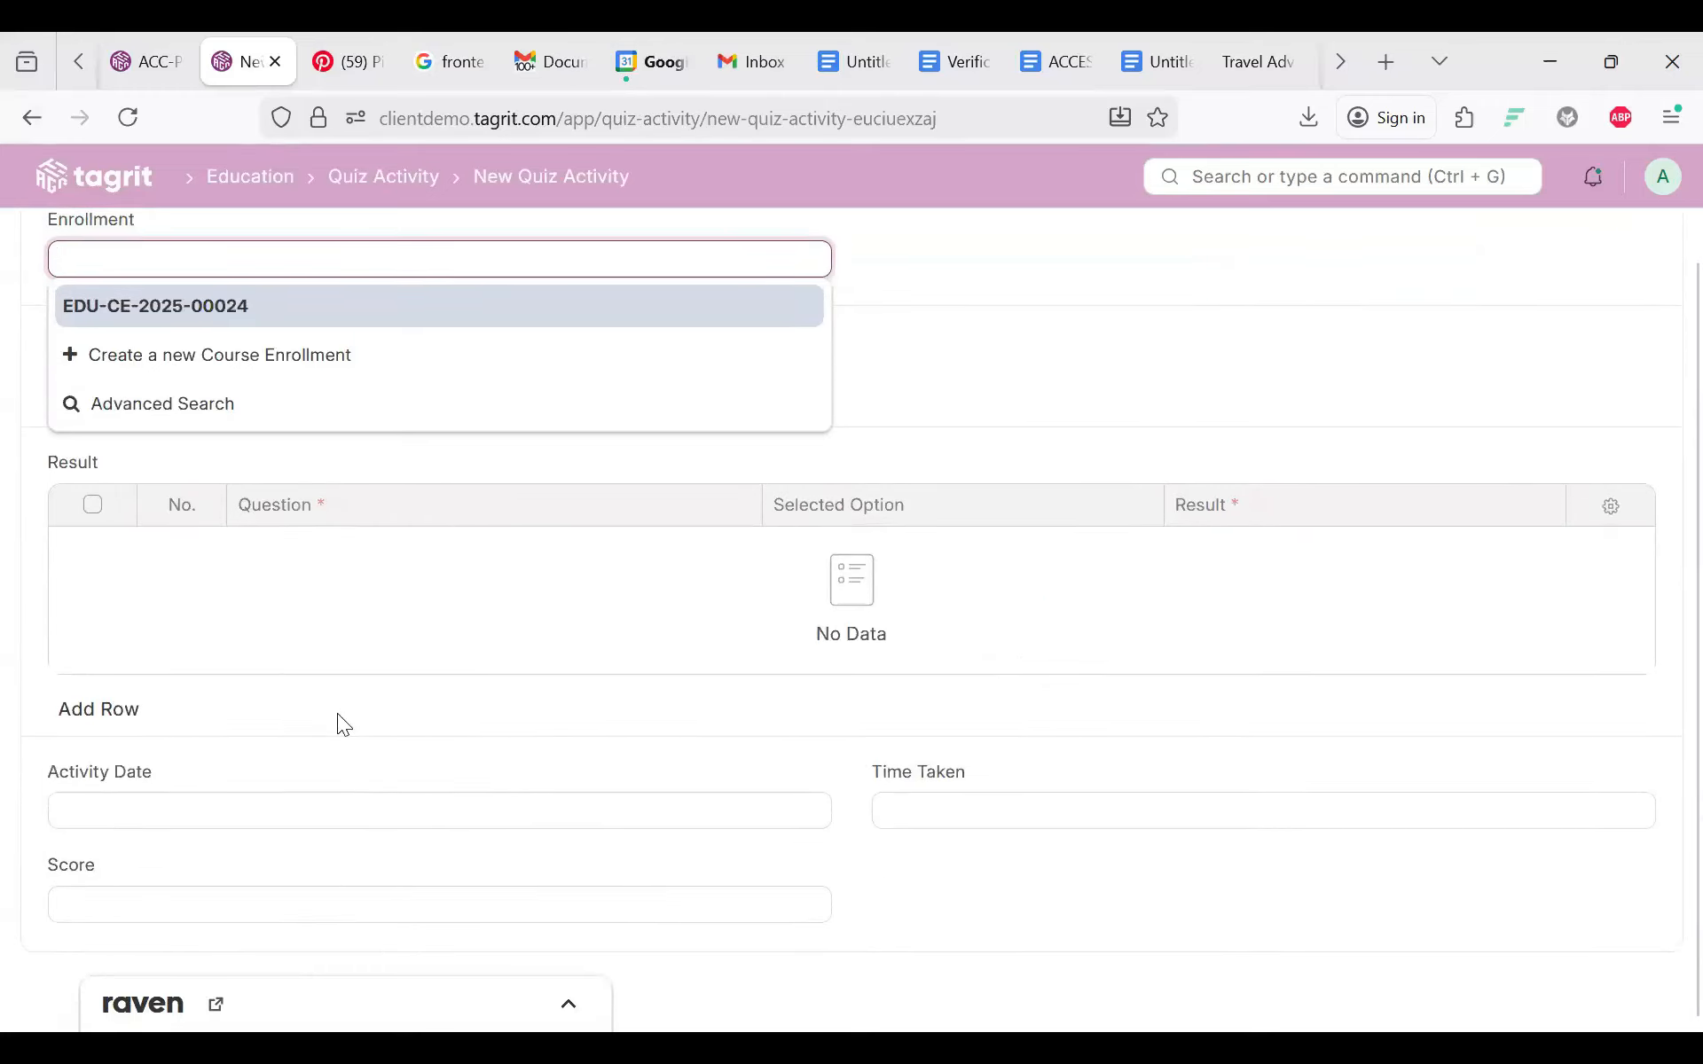
scroll(337, 714, "up", 2)
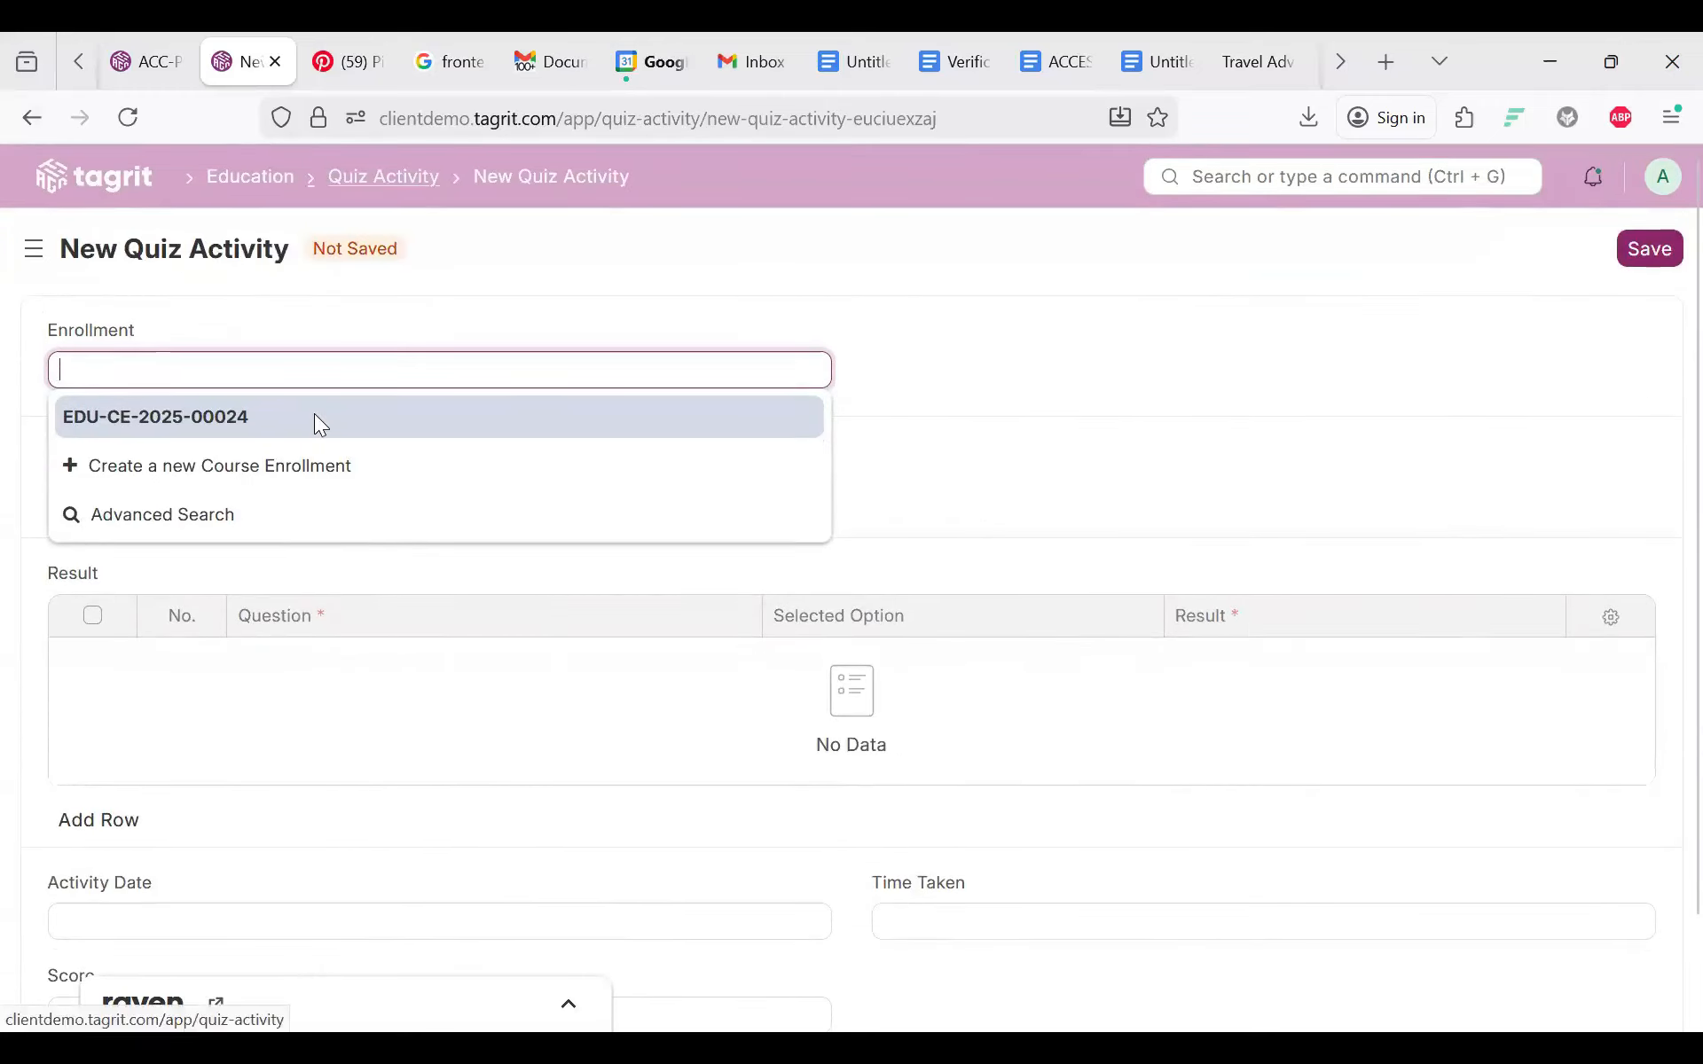
left_click(383, 178)
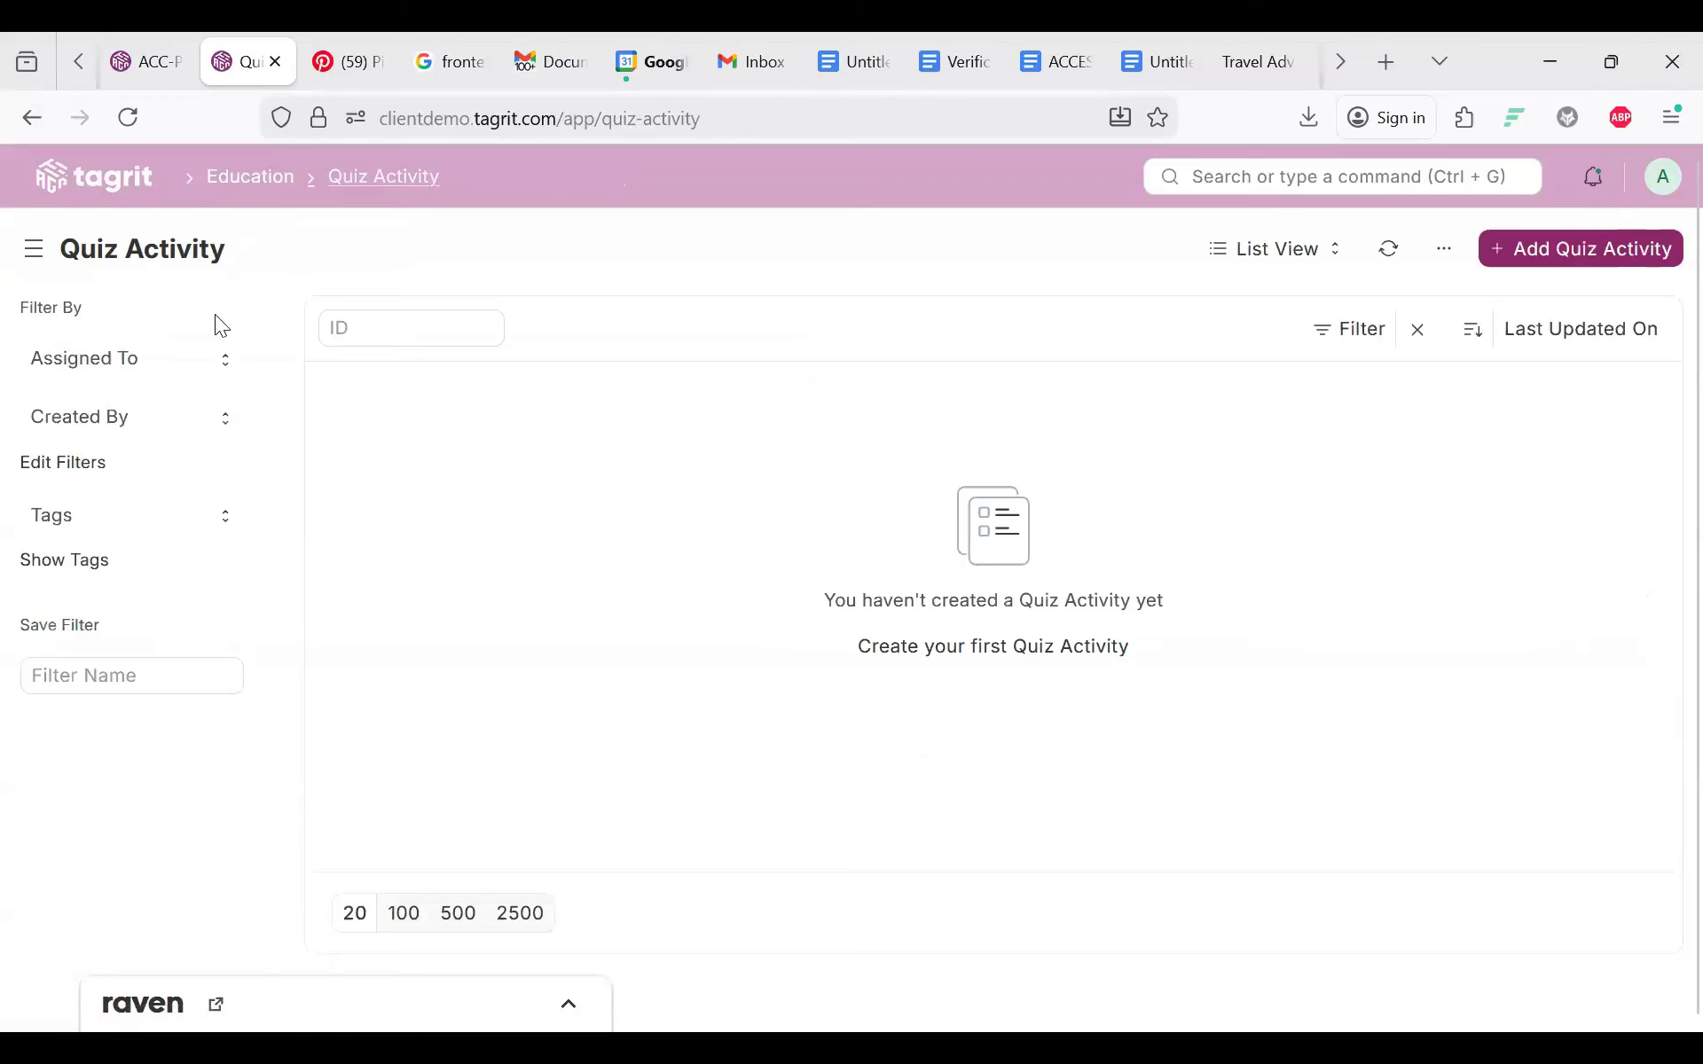
left_click(250, 177)
scroll(250, 178, "down", 4)
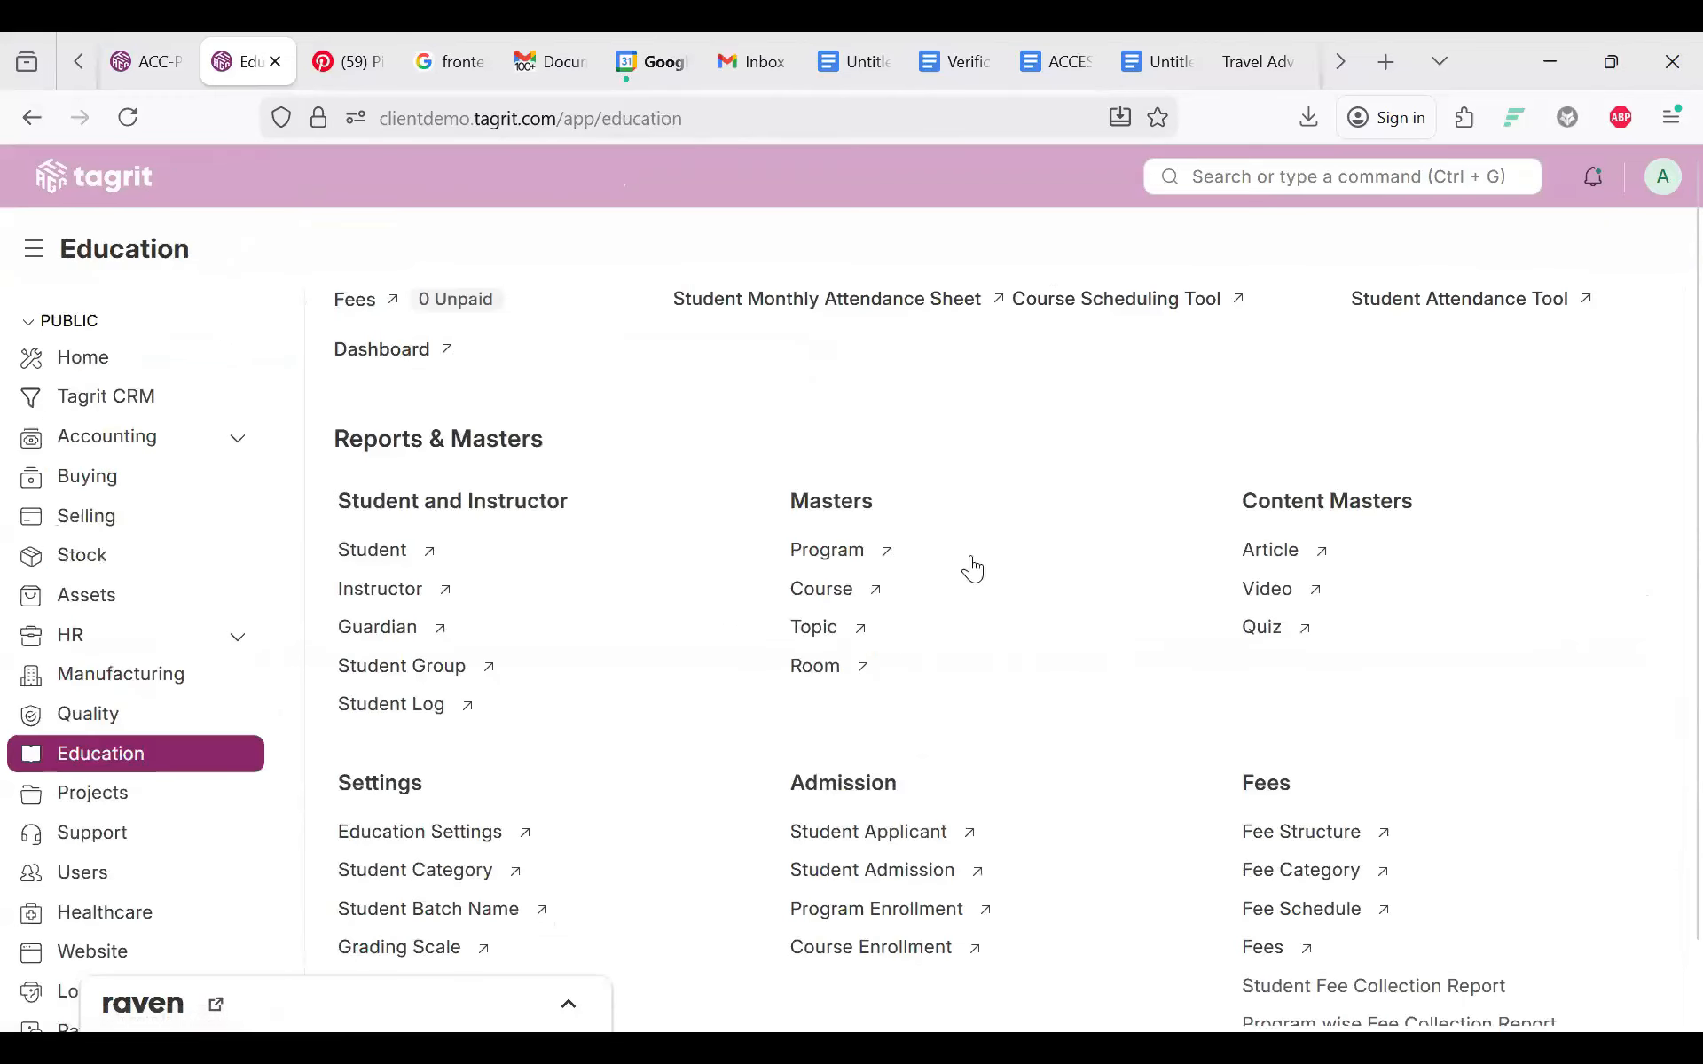
scroll(970, 559, "down", 5)
scroll(970, 555, "up", 6)
scroll(970, 556, "down", 1)
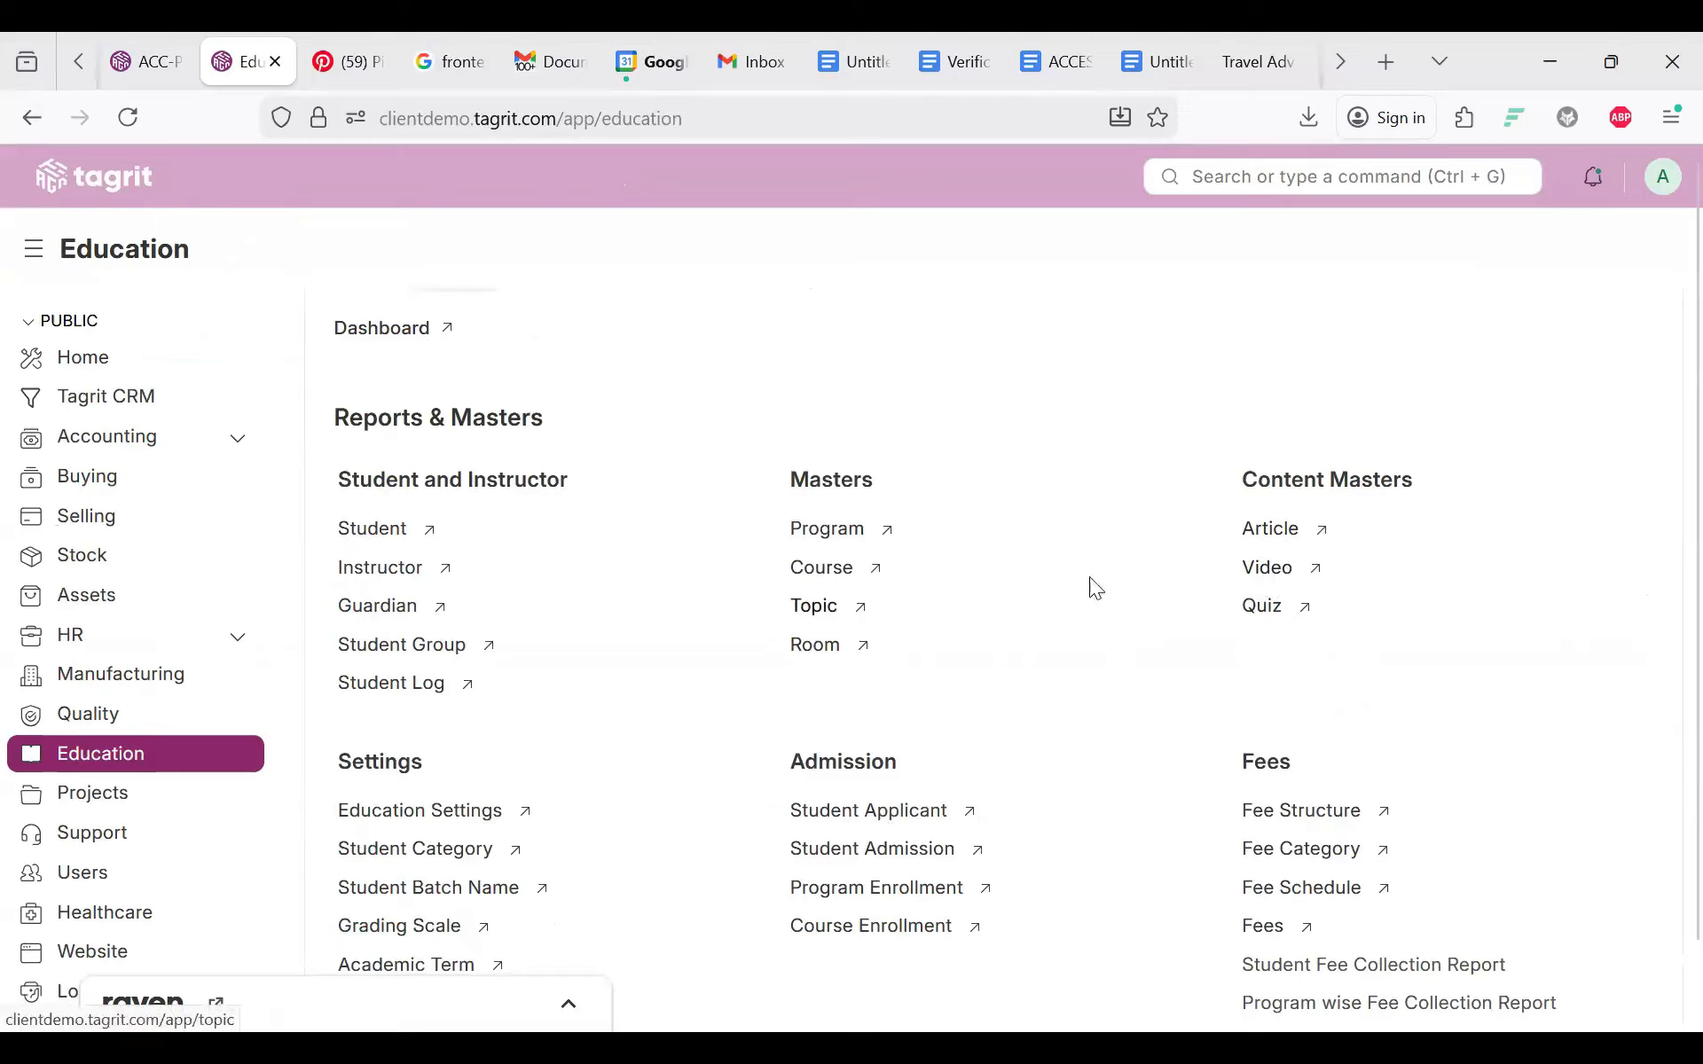
scroll(1164, 643, "down", 3)
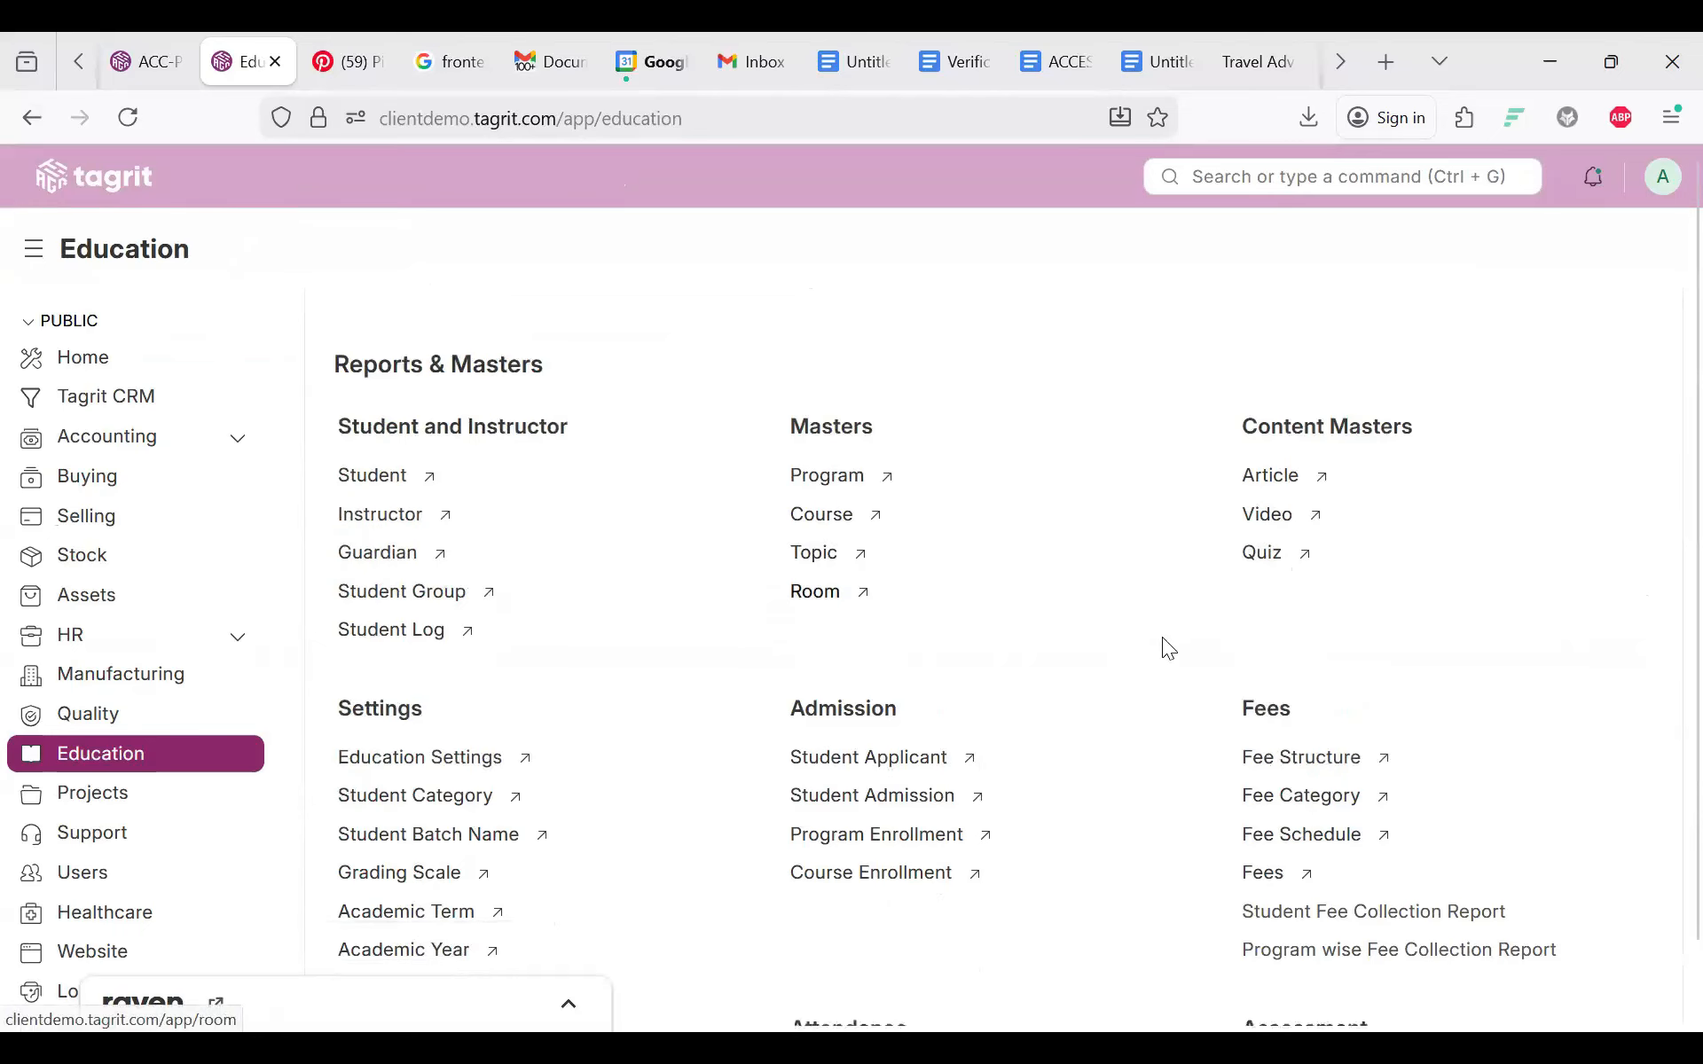
scroll(1163, 646, "down", 2)
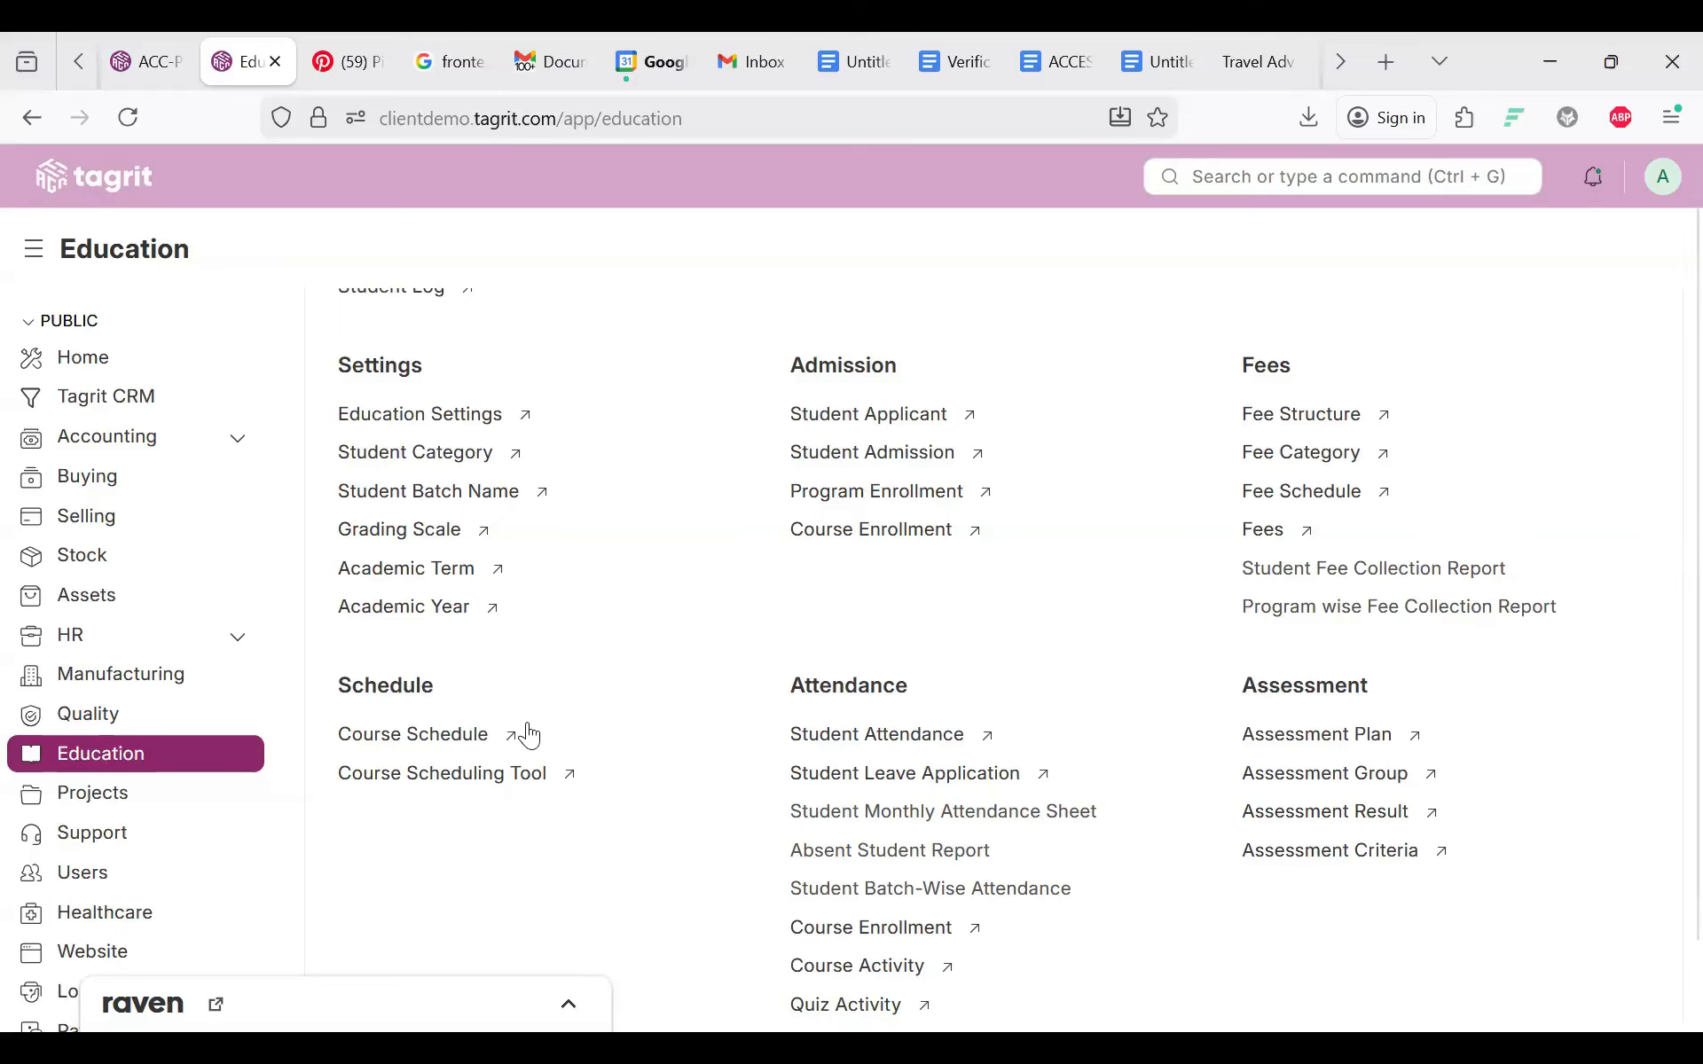
scroll(530, 735, "down", 5)
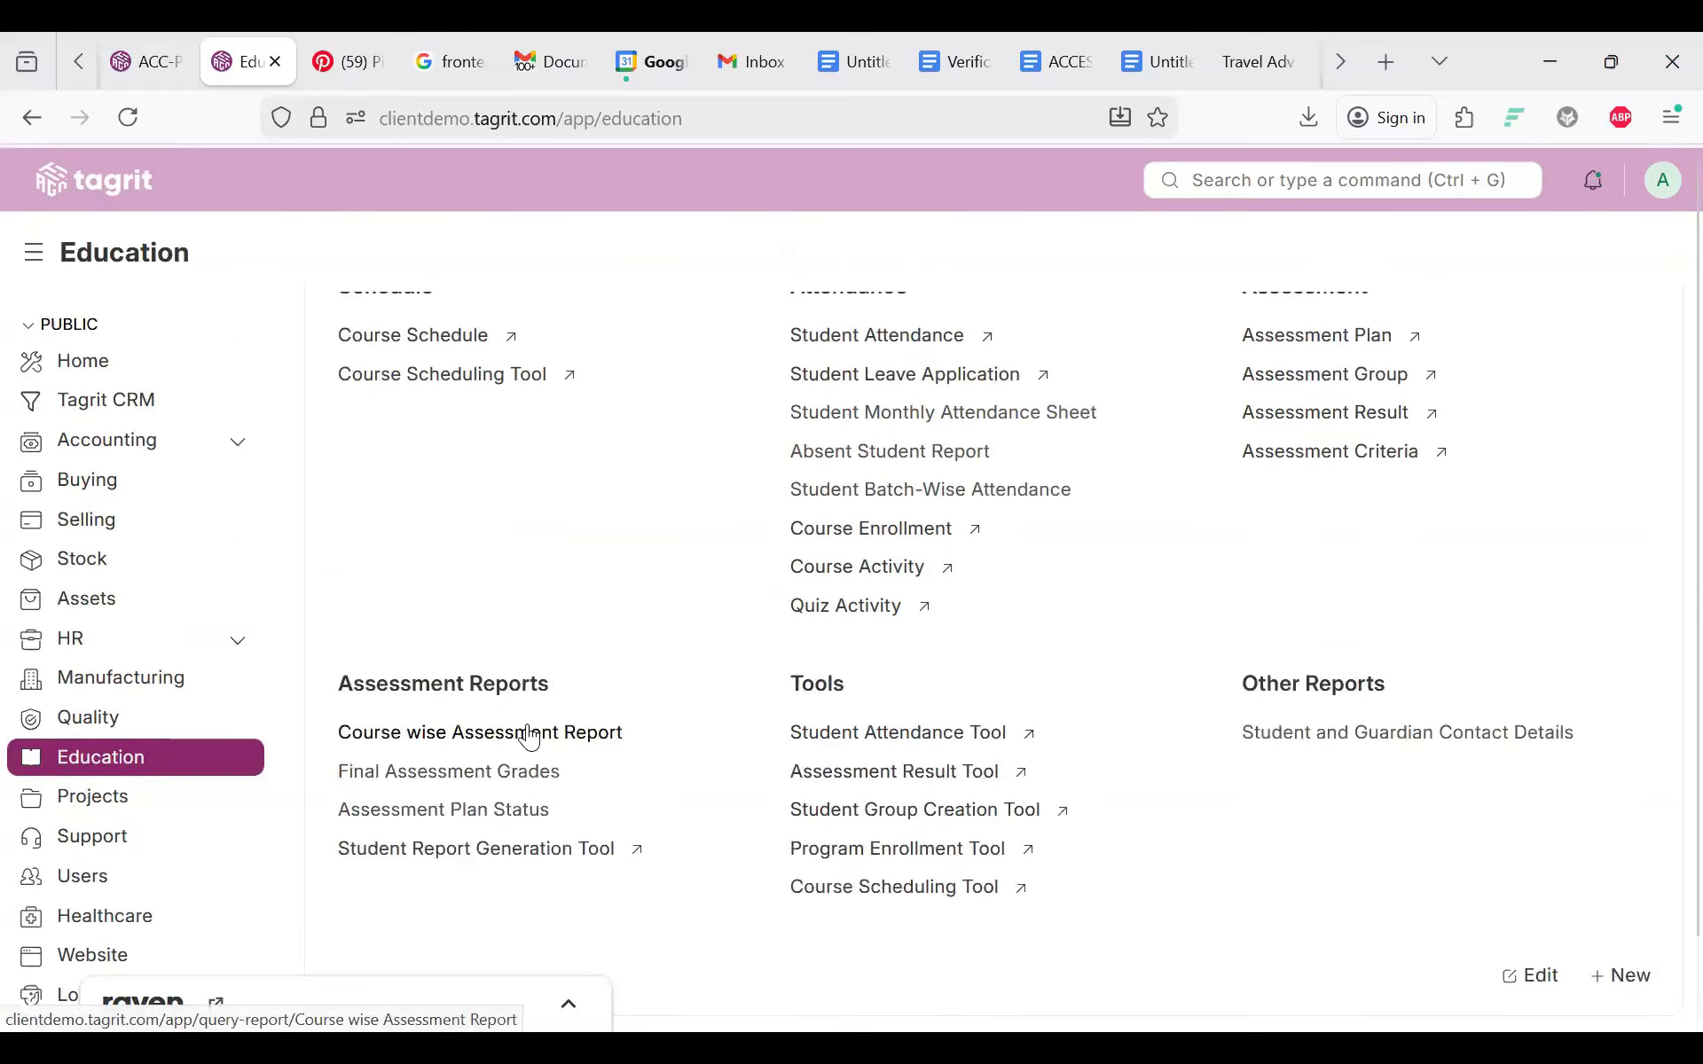
scroll(530, 735, "up", 10)
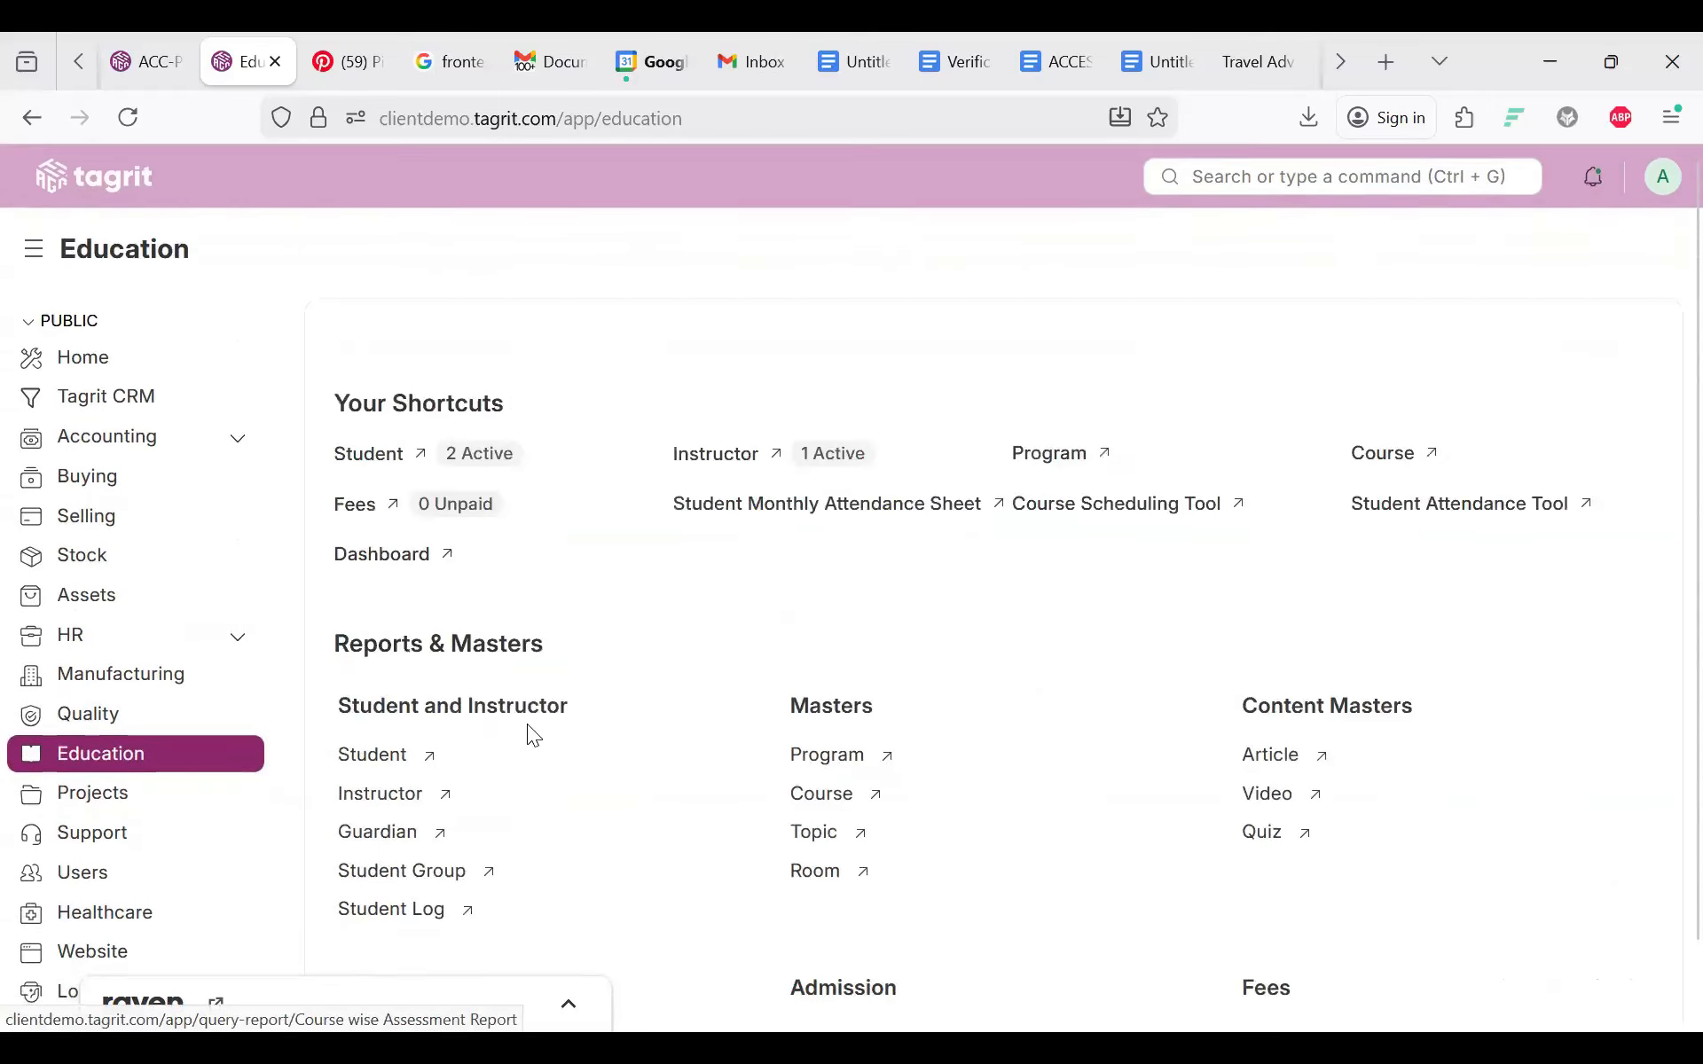
scroll(527, 724, "down", 5)
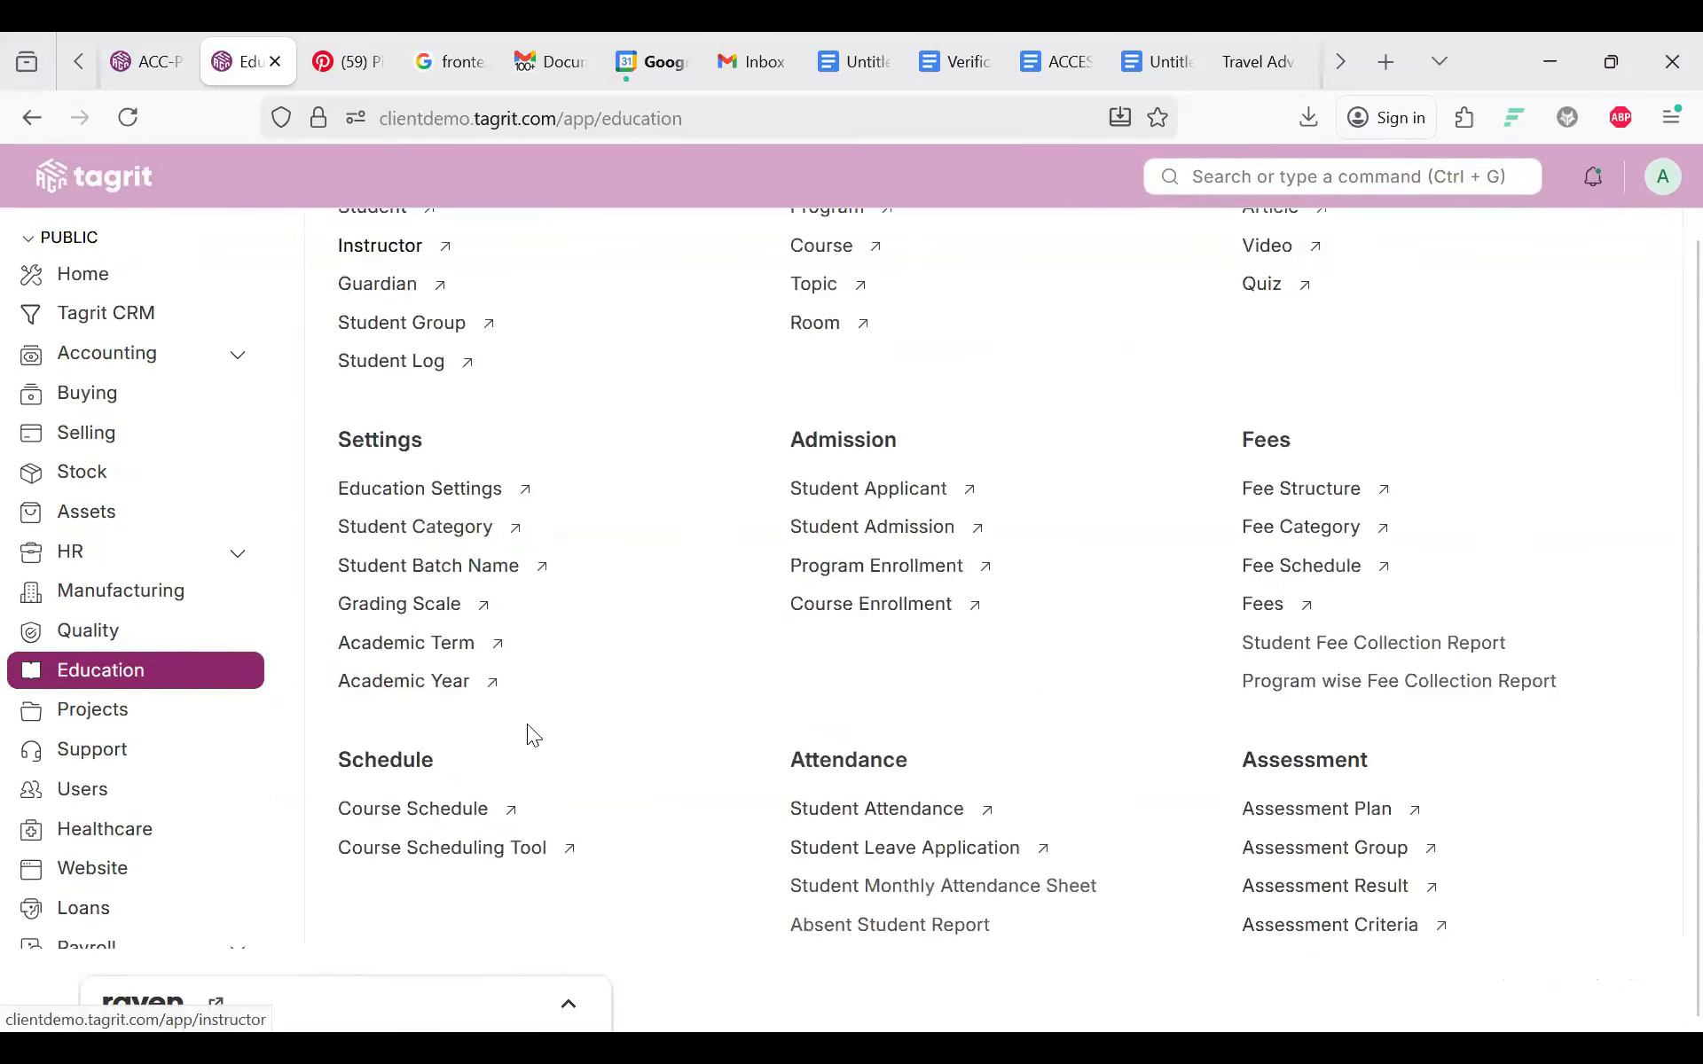
scroll(526, 724, "down", 5)
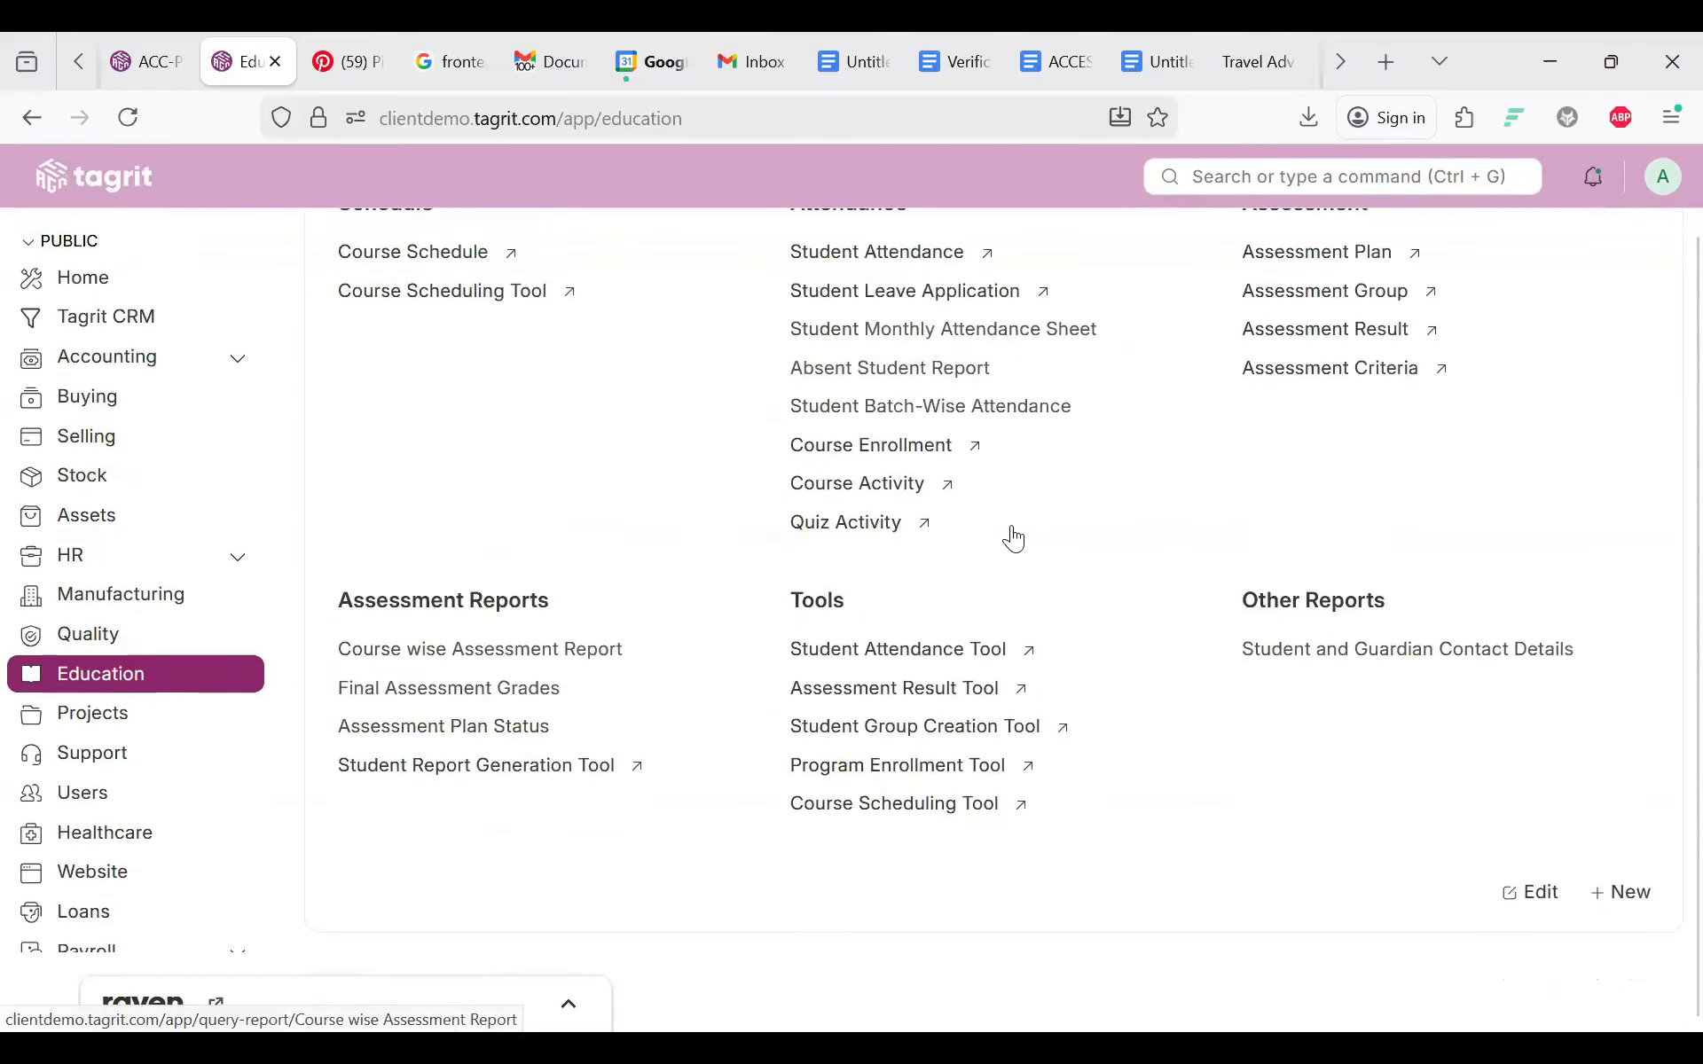